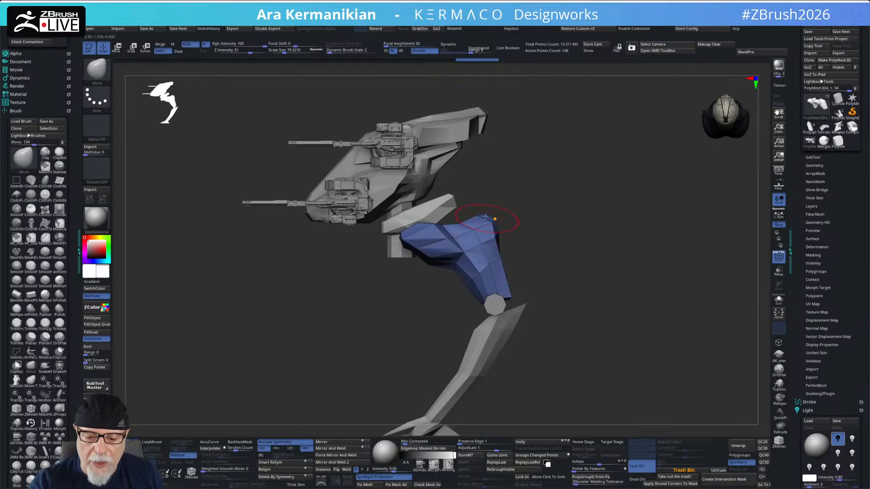
# Step: Reduce the Move brush to a draw size of about 29 and reshape the upper rear corner of the thigh mesh
pyautogui.press('s')
pyautogui.moveTo(477, 234); pyautogui.dragTo(472, 237)
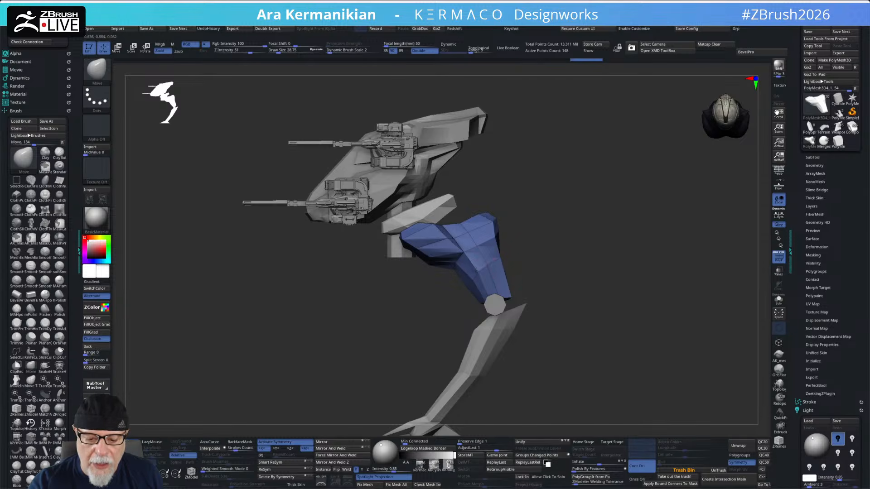
pyautogui.moveTo(511, 238)
pyautogui.mouseDown()
pyautogui.moveTo(584, 219)
pyautogui.moveTo(569, 216)
pyautogui.moveTo(514, 246)
pyautogui.mouseUp()
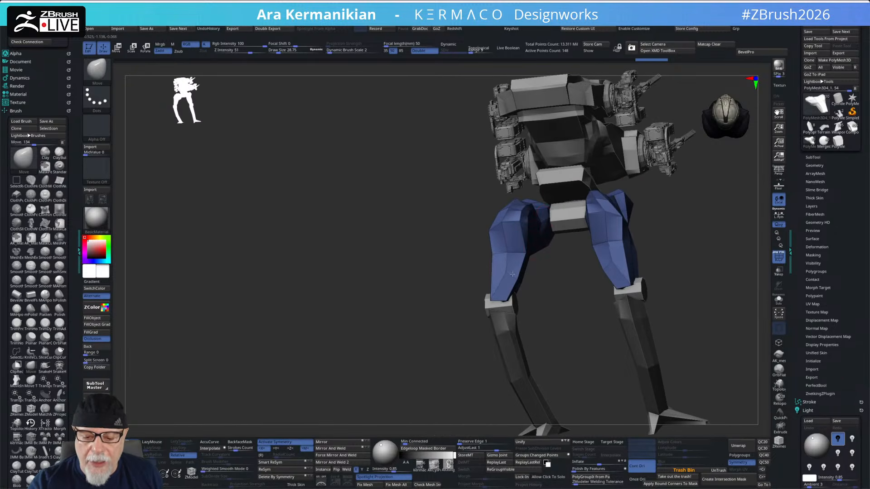
pyautogui.moveTo(566, 306); pyautogui.dragTo(625, 214)
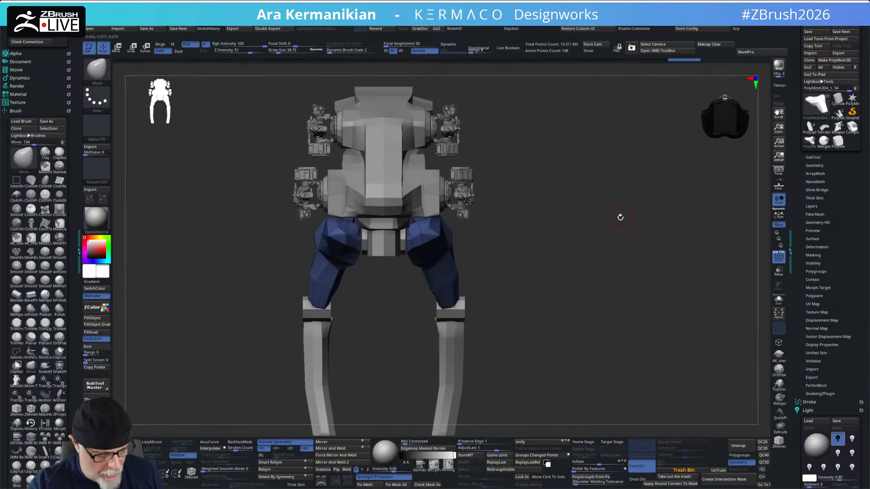
pyautogui.hotkey('ctrl', 'space')
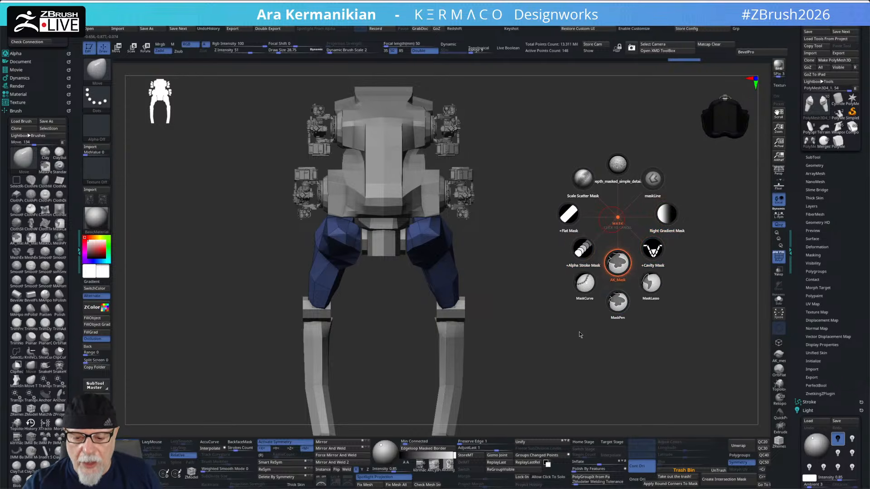
pyautogui.moveTo(605, 339)
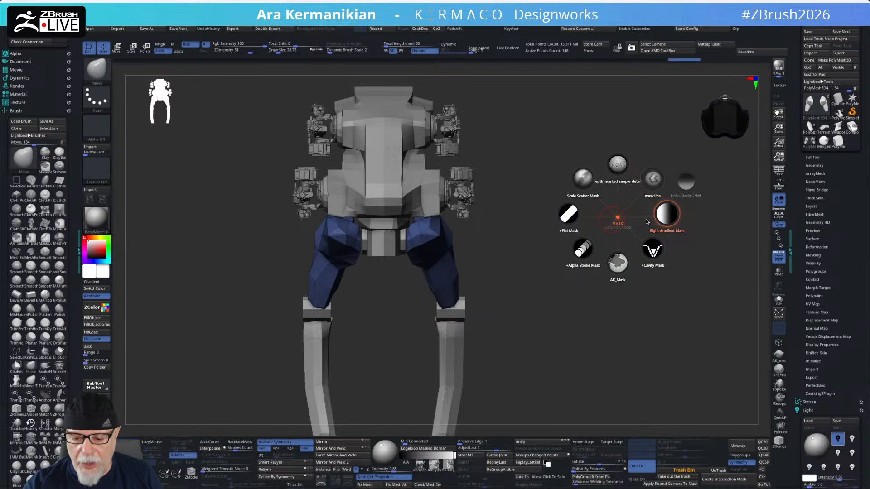
pyautogui.click(622, 219)
# Step: Adjust the rear and upper faces of both thighs with the Move brush, keeping symmetry on
pyautogui.keyDown('alt'); pyautogui.moveTo(588, 237); pyautogui.dragTo(502, 300); pyautogui.keyUp('alt')
pyautogui.moveTo(621, 256); pyautogui.dragTo(454, 299)
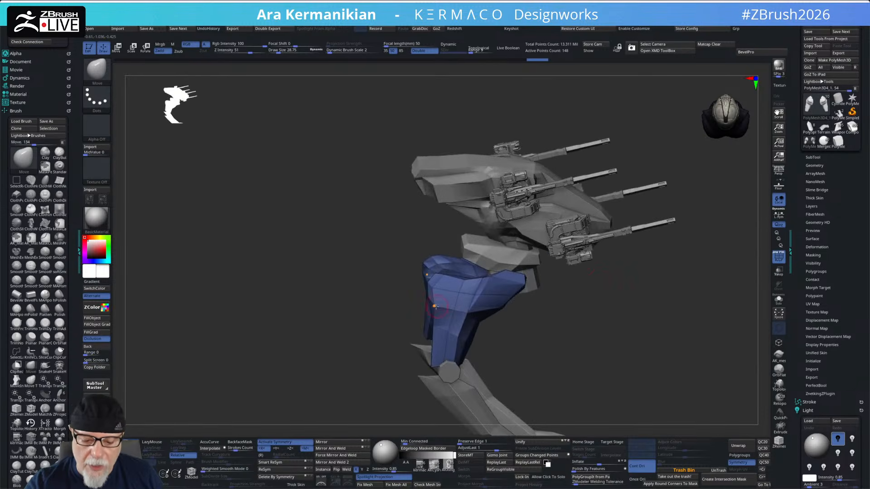
pyautogui.moveTo(619, 283); pyautogui.dragTo(670, 277)
pyautogui.keyDown('alt'); pyautogui.moveTo(552, 292); pyautogui.dragTo(628, 234); pyautogui.keyUp('alt')
pyautogui.moveTo(563, 259); pyautogui.dragTo(619, 252)
pyautogui.moveTo(503, 255); pyautogui.dragTo(577, 238)
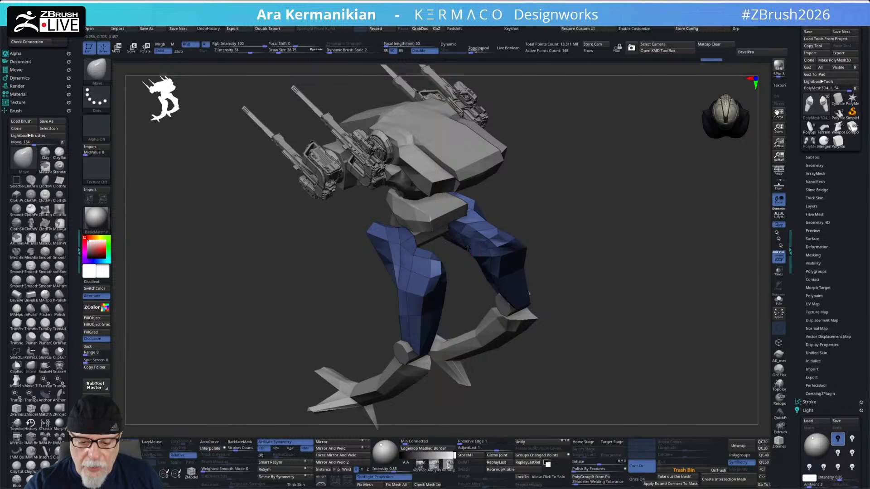
# Step: Refine the thighs' front and side outlines between the hips and knees with the Move brush
pyautogui.moveTo(597, 245); pyautogui.dragTo(579, 267)
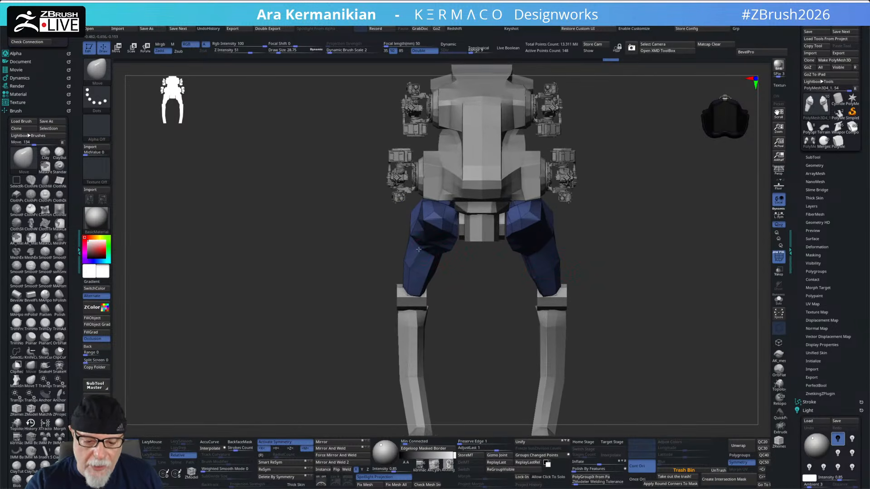
pyautogui.moveTo(444, 307); pyautogui.dragTo(452, 289)
pyautogui.moveTo(670, 204); pyautogui.dragTo(579, 201)
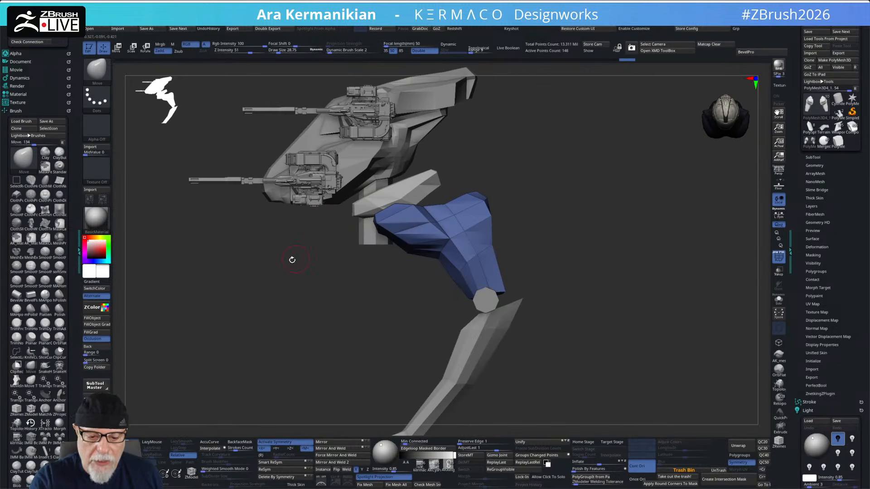
pyautogui.moveTo(596, 236); pyautogui.dragTo(637, 247)
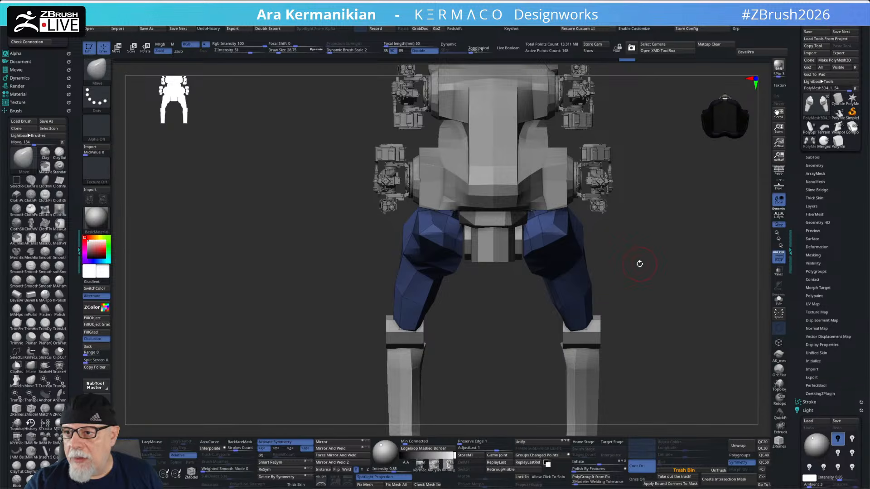
pyautogui.moveTo(639, 265)
pyautogui.mouseDown()
pyautogui.moveTo(637, 256)
pyautogui.moveTo(638, 265)
pyautogui.mouseUp()
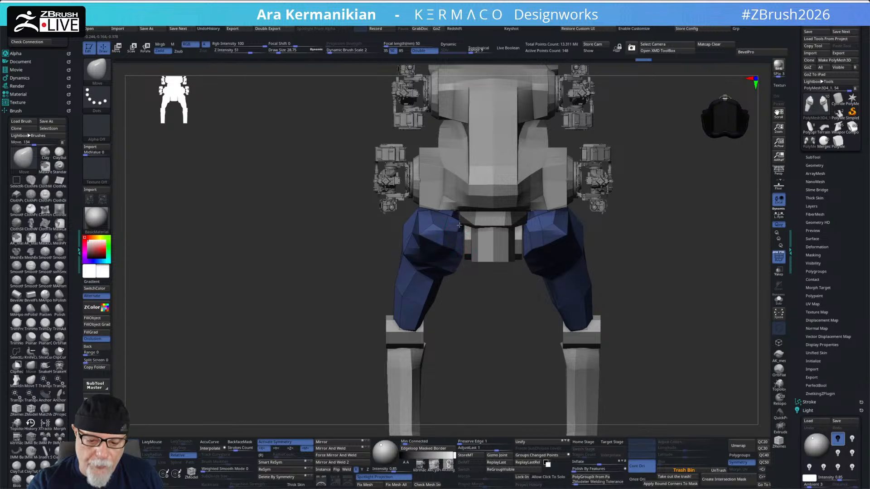
# Step: Reshape the thighs' upper hip ends and the hollow beneath the hip bulge using the Move brush
pyautogui.moveTo(653, 220); pyautogui.dragTo(616, 184)
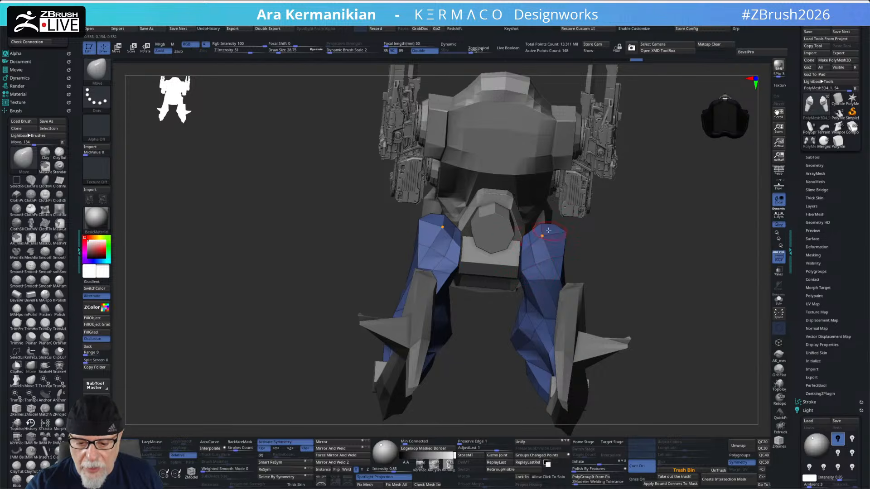
pyautogui.moveTo(618, 223); pyautogui.dragTo(633, 280)
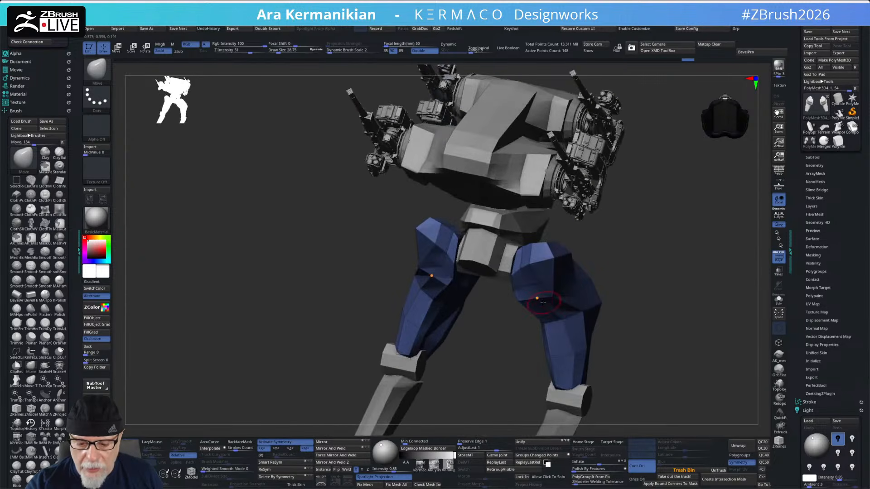
pyautogui.moveTo(666, 249); pyautogui.dragTo(622, 245)
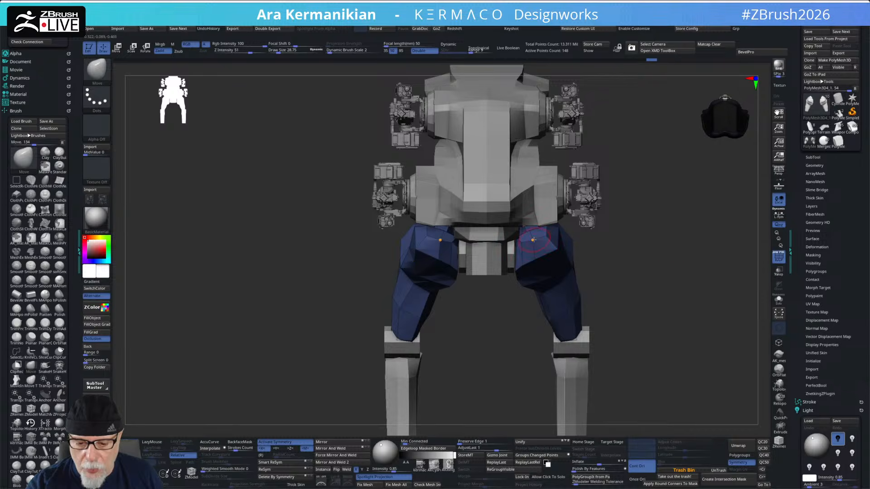
pyautogui.moveTo(662, 245)
pyautogui.mouseDown()
pyautogui.moveTo(486, 276)
pyautogui.moveTo(480, 290)
pyautogui.moveTo(456, 297)
pyautogui.moveTo(503, 297)
pyautogui.mouseUp()
# Step: Resize the Move brush and nudge the middle section of the thighs into a cleaner contour
pyautogui.press('s')
pyautogui.moveTo(446, 289); pyautogui.dragTo(440, 290)
pyautogui.moveTo(695, 233); pyautogui.dragTo(568, 253)
pyautogui.moveTo(473, 315); pyautogui.dragTo(585, 273)
pyautogui.keyDown('alt'); pyautogui.moveTo(504, 296); pyautogui.dragTo(649, 244); pyautogui.keyUp('alt')
# Step: Set the Move brush to a draw size of about 41 and pull the thighs' upper rear corner outward
pyautogui.press('s')
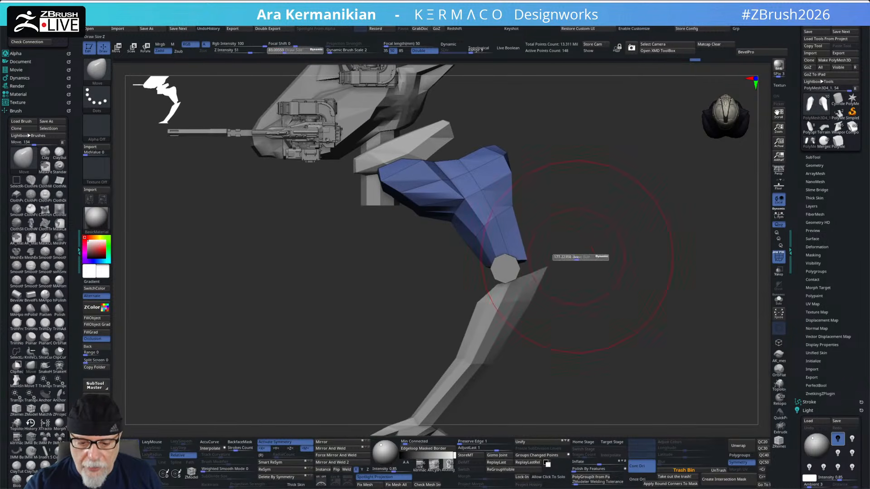
pyautogui.moveTo(571, 260); pyautogui.dragTo(570, 259)
pyautogui.keyDown('alt'); pyautogui.moveTo(577, 280); pyautogui.dragTo(589, 352); pyautogui.keyUp('alt')
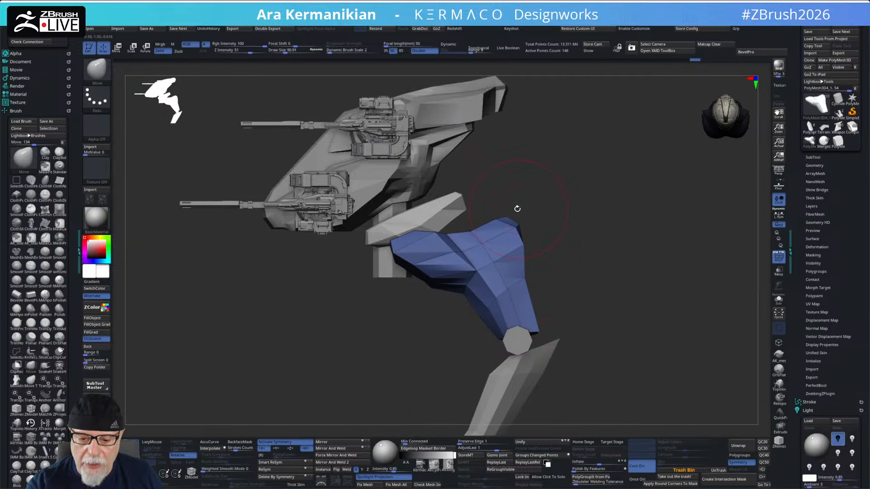
pyautogui.press('s')
pyautogui.moveTo(511, 233); pyautogui.dragTo(504, 231)
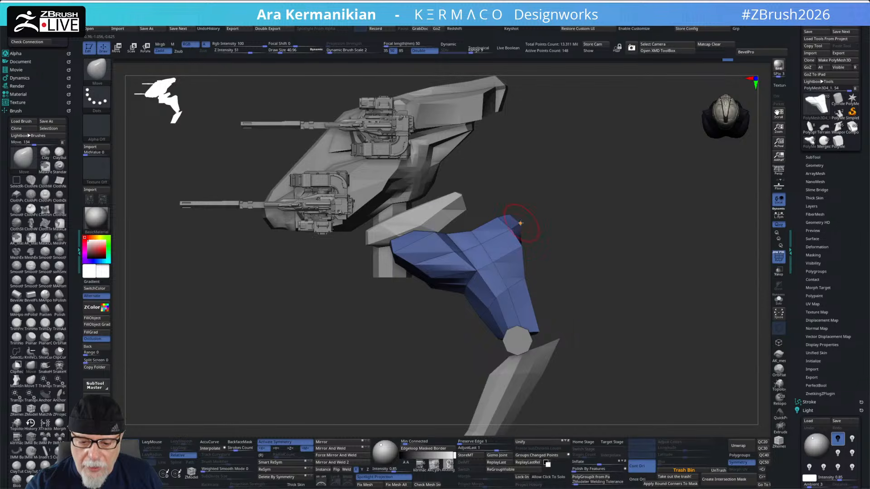
pyautogui.keyDown('alt'); pyautogui.moveTo(587, 211); pyautogui.dragTo(517, 210); pyautogui.keyUp('alt')
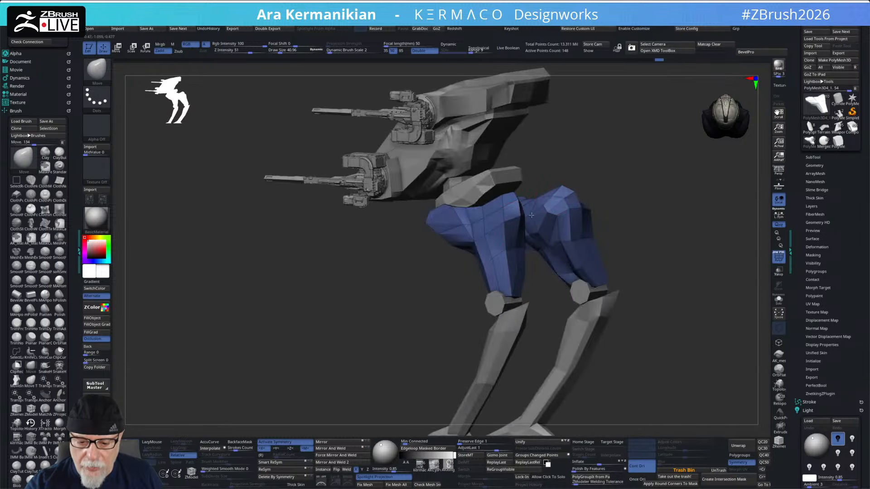
# Step: Fine-tune the upper back of the thighs with the Move brush, matching the shape in front and side views
pyautogui.moveTo(669, 179); pyautogui.dragTo(527, 256)
pyautogui.moveTo(467, 323); pyautogui.dragTo(398, 321)
pyautogui.moveTo(616, 186); pyautogui.dragTo(591, 219)
pyautogui.moveTo(540, 239)
pyautogui.mouseDown()
pyautogui.moveTo(578, 232)
pyautogui.moveTo(544, 237)
pyautogui.mouseUp()
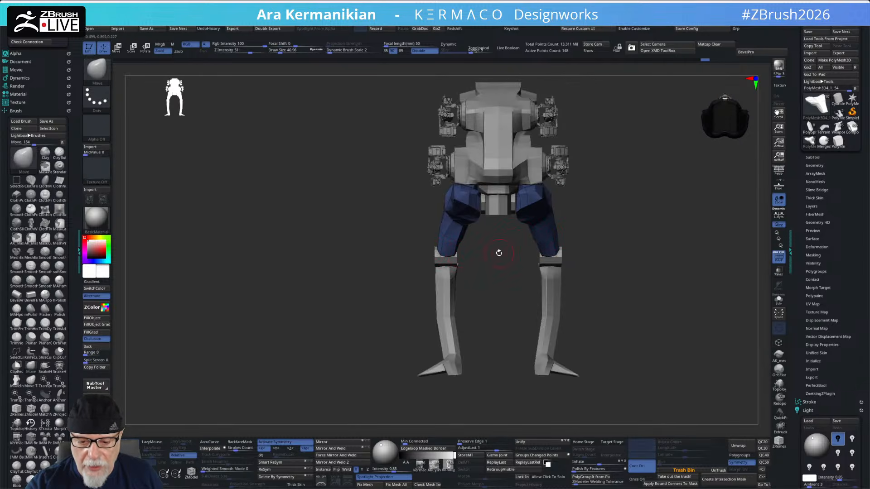
pyautogui.moveTo(629, 208); pyautogui.dragTo(498, 215)
# Step: Make the slanted hip plate above the thighs the active subtool and adjust its side faces with the Move brush
pyautogui.keyDown('alt'); pyautogui.click(506, 175); pyautogui.keyUp('alt')
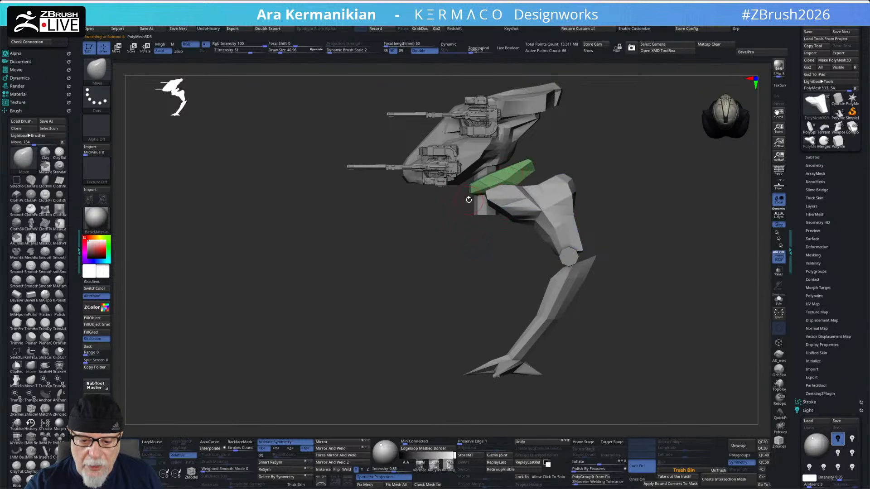
pyautogui.moveTo(443, 243); pyautogui.dragTo(542, 196)
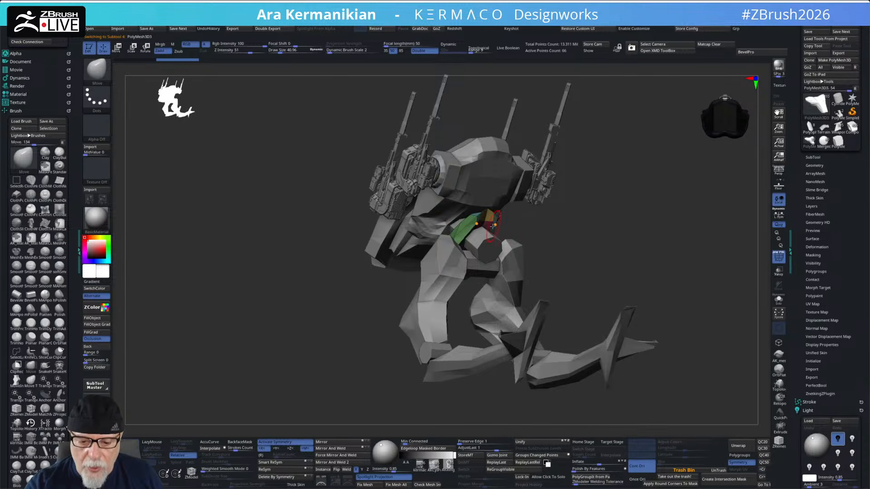
pyautogui.keyDown('shift'); pyautogui.moveTo(582, 201); pyautogui.dragTo(544, 211); pyautogui.keyUp('shift')
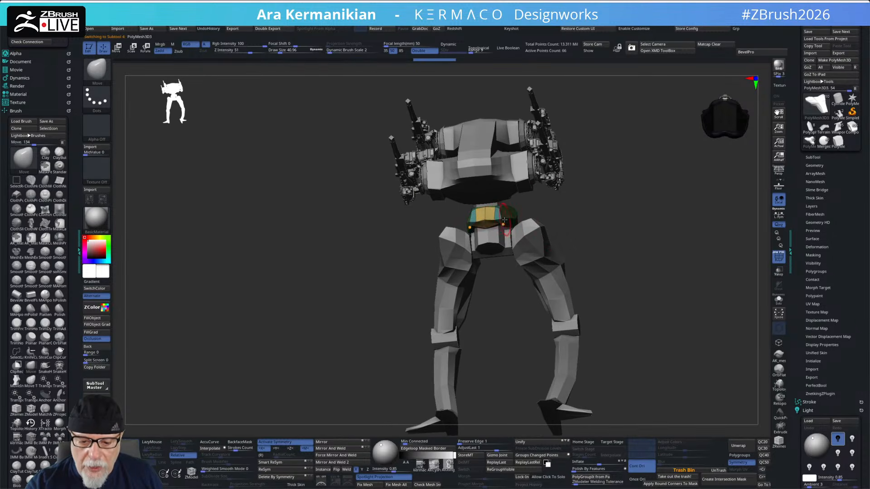
pyautogui.moveTo(594, 196); pyautogui.dragTo(572, 205)
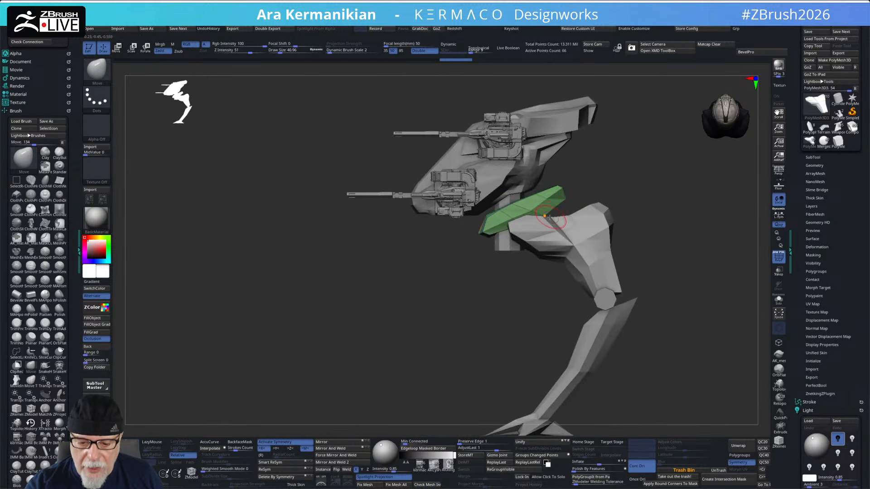
pyautogui.moveTo(608, 180); pyautogui.dragTo(619, 181)
# Step: Enlarge the Move brush to a draw size of about 87 and reshape the rear end of the hip plate
pyautogui.press(']')
pyautogui.press(']')
pyautogui.press(']')
pyautogui.press(']')
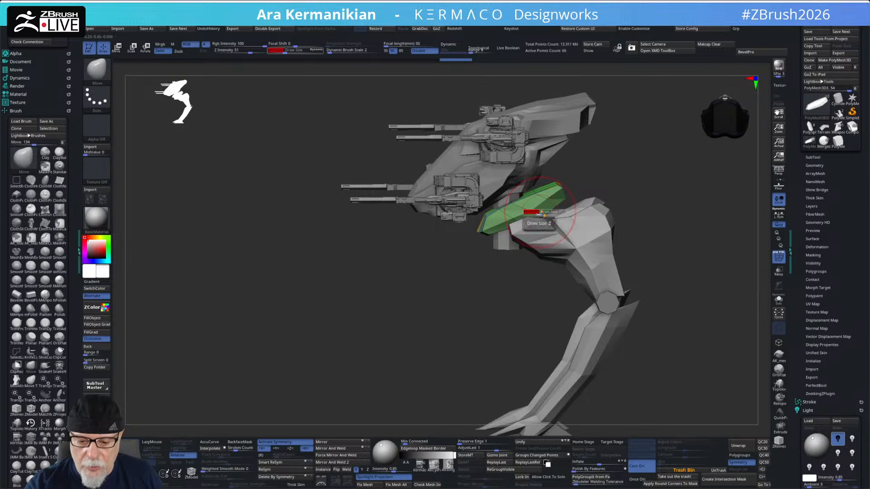
pyautogui.moveTo(548, 209); pyautogui.dragTo(562, 187)
pyautogui.moveTo(628, 176)
pyautogui.mouseDown()
pyautogui.moveTo(591, 180)
pyautogui.moveTo(586, 189)
pyautogui.mouseUp()
pyautogui.moveTo(631, 170)
pyautogui.mouseDown()
pyautogui.moveTo(580, 190)
pyautogui.moveTo(575, 206)
pyautogui.moveTo(568, 192)
pyautogui.mouseUp()
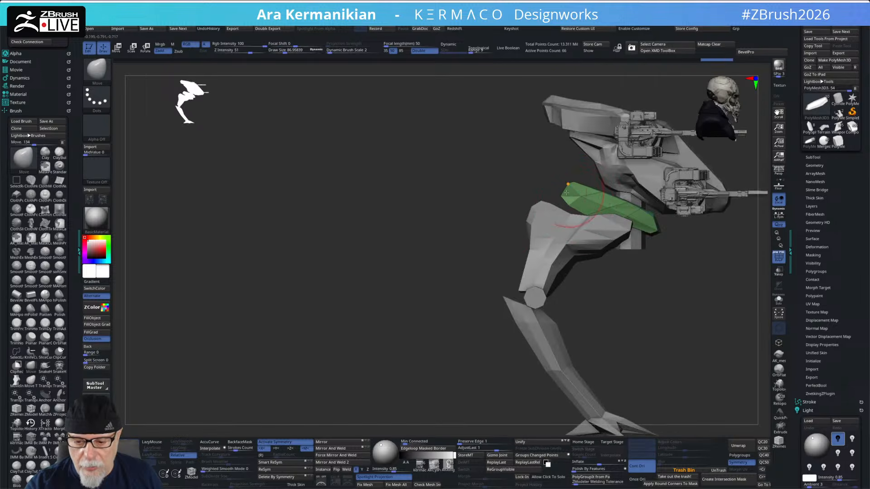
# Step: Reshape the rear and underside faces of the hip plate into a thicker, angled end
pyautogui.moveTo(492, 220); pyautogui.dragTo(464, 268)
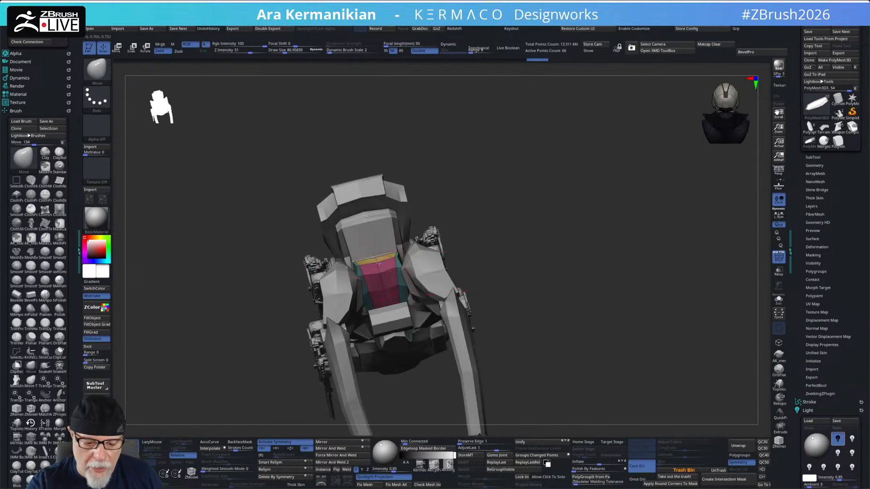
pyautogui.moveTo(545, 187); pyautogui.dragTo(594, 222)
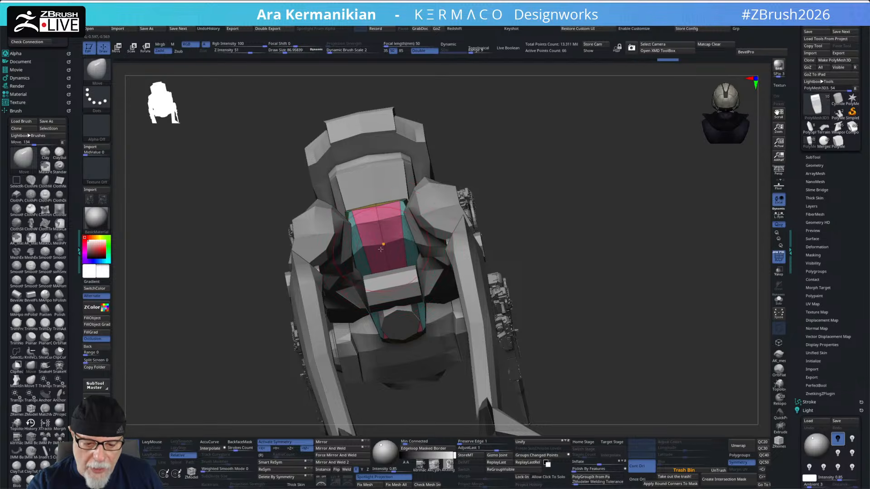
pyautogui.moveTo(419, 232); pyautogui.dragTo(598, 222)
pyautogui.moveTo(679, 177); pyautogui.dragTo(576, 156)
pyautogui.moveTo(519, 210)
pyautogui.keyDown('alt'); pyautogui.mouseDown()
pyautogui.moveTo(567, 194)
pyautogui.moveTo(583, 208)
pyautogui.mouseUp(); pyautogui.keyUp('alt')
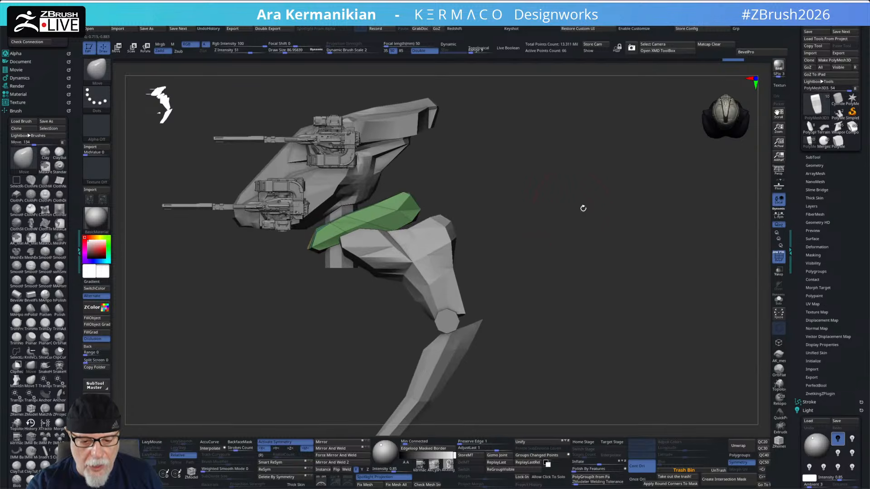
# Step: Hide the thigh and lower-leg subtools and make the hip plate the active subtool
pyautogui.click(813, 159)
pyautogui.click(855, 218)
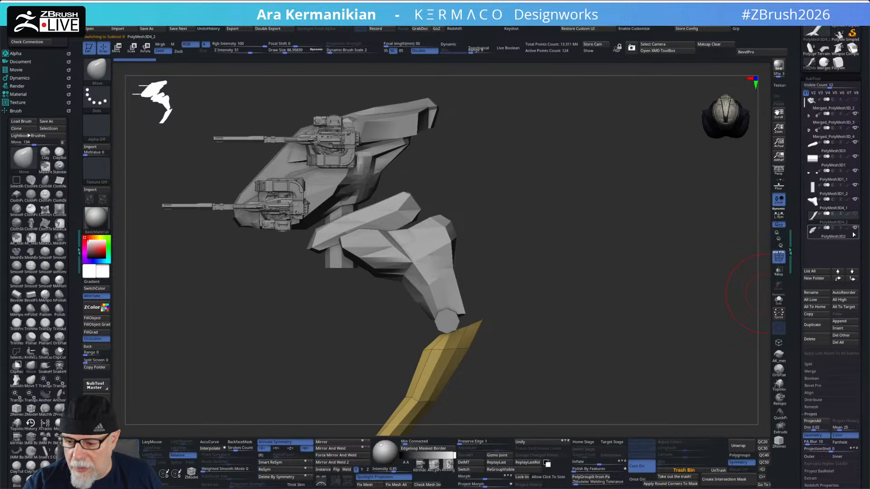
pyautogui.click(855, 200)
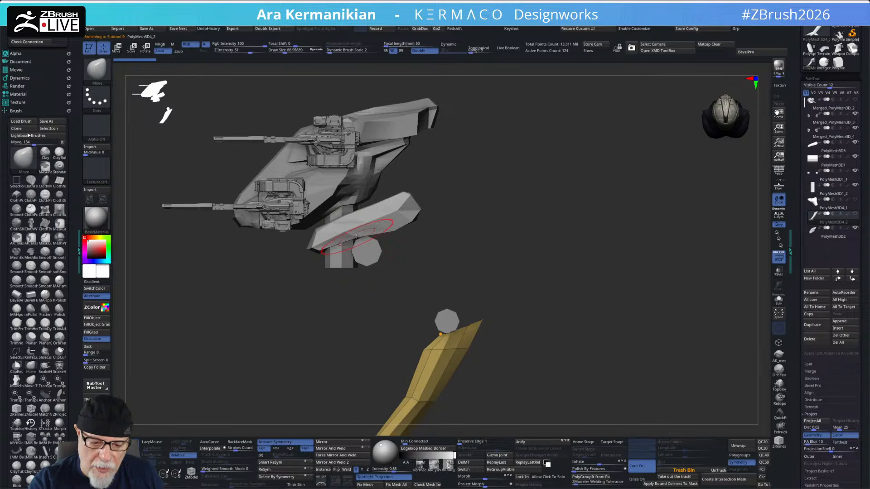
pyautogui.keyDown('alt'); pyautogui.click(344, 247); pyautogui.keyUp('alt')
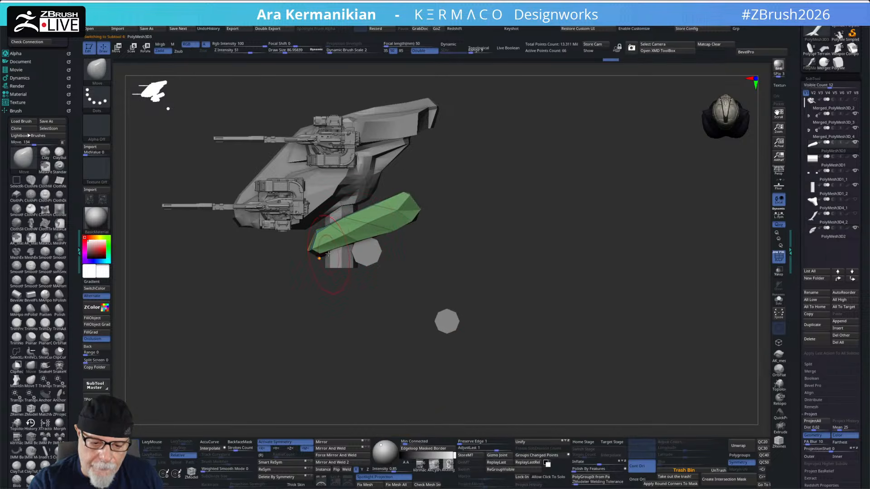
# Step: Flatten the underside of the hip plate along a diagonal line to make the plate slimmer
pyautogui.hotkey('ctrl', 'shift')
pyautogui.moveTo(562, 171)
pyautogui.keyDown('ctrl'); pyautogui.keyDown('shift'); pyautogui.mouseDown()
pyautogui.moveTo(251, 327)
pyautogui.moveTo(519, 176)
pyautogui.moveTo(507, 189)
pyautogui.moveTo(248, 296)
pyautogui.moveTo(223, 272)
pyautogui.moveTo(230, 292)
pyautogui.mouseUp(); pyautogui.keyUp('shift'); pyautogui.keyUp('ctrl')
pyautogui.click(102, 96)
pyautogui.keyDown('ctrl'); pyautogui.keyDown('shift'); pyautogui.click(144, 77); pyautogui.keyUp('shift'); pyautogui.keyUp('ctrl')
pyautogui.moveTo(392, 235); pyautogui.dragTo(429, 250)
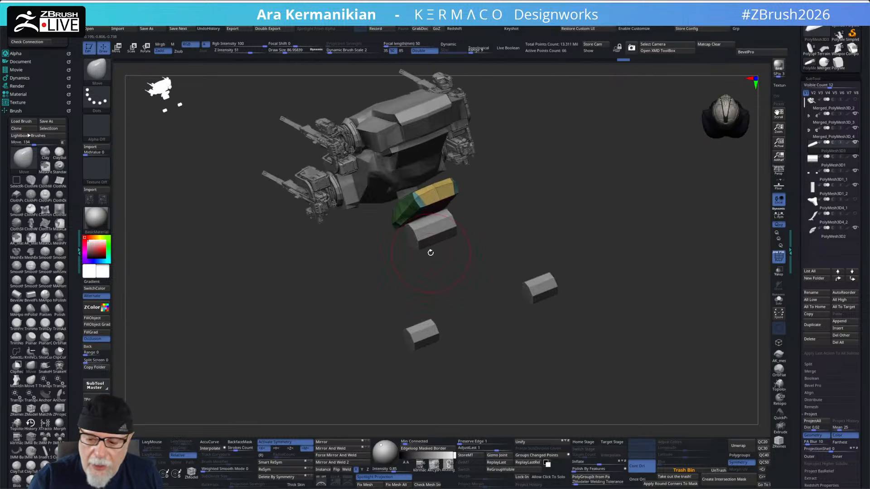
# Step: Show the thigh subtool again and make it the active subtool
pyautogui.click(855, 199)
pyautogui.moveTo(679, 204); pyautogui.dragTo(506, 225)
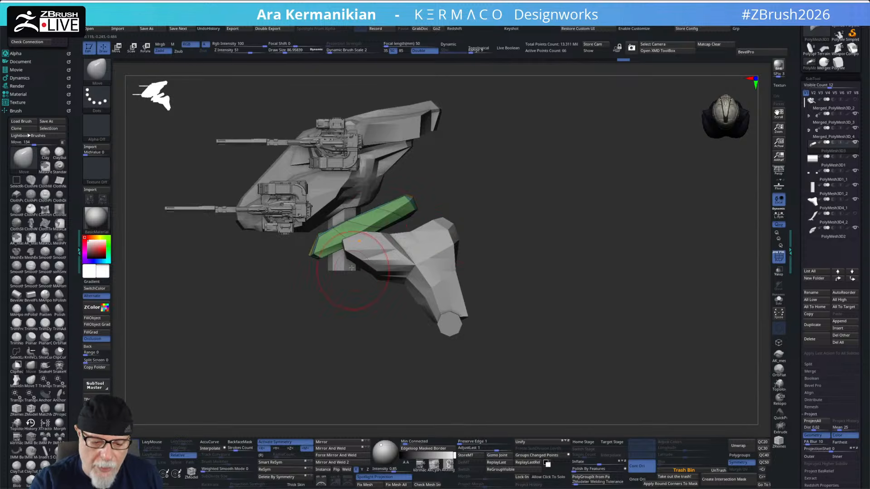
pyautogui.keyDown('alt'); pyautogui.click(349, 250); pyautogui.keyUp('alt')
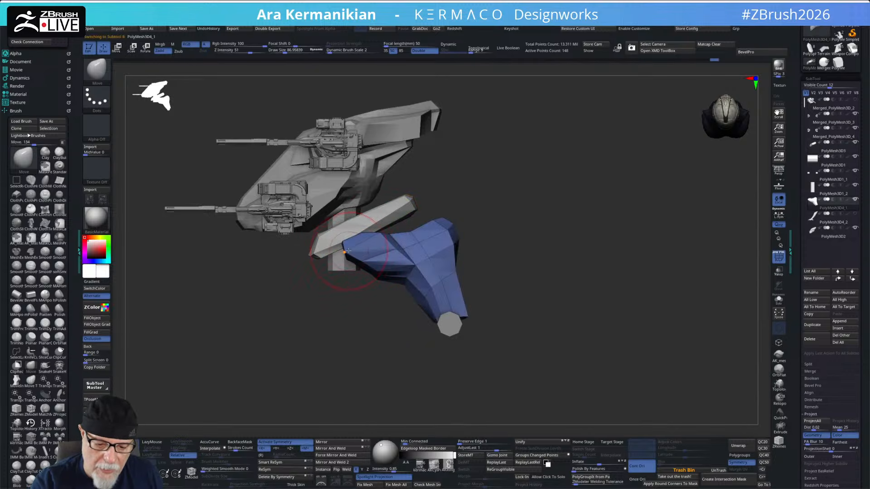
# Step: Reduce the Move brush to a draw size of about 72 and reshape the front hip ends of the thighs
pyautogui.moveTo(348, 300); pyautogui.dragTo(236, 352)
pyautogui.press('s')
pyautogui.moveTo(362, 250); pyautogui.dragTo(359, 250)
pyautogui.moveTo(521, 199); pyautogui.dragTo(421, 231)
pyautogui.moveTo(421, 269); pyautogui.dragTo(299, 273)
pyautogui.moveTo(422, 244)
pyautogui.keyDown('shift'); pyautogui.mouseDown()
pyautogui.moveTo(447, 222)
pyautogui.moveTo(496, 235)
pyautogui.moveTo(494, 260)
pyautogui.moveTo(420, 241)
pyautogui.mouseUp(); pyautogui.keyUp('shift')
pyautogui.moveTo(559, 190); pyautogui.dragTo(418, 274)
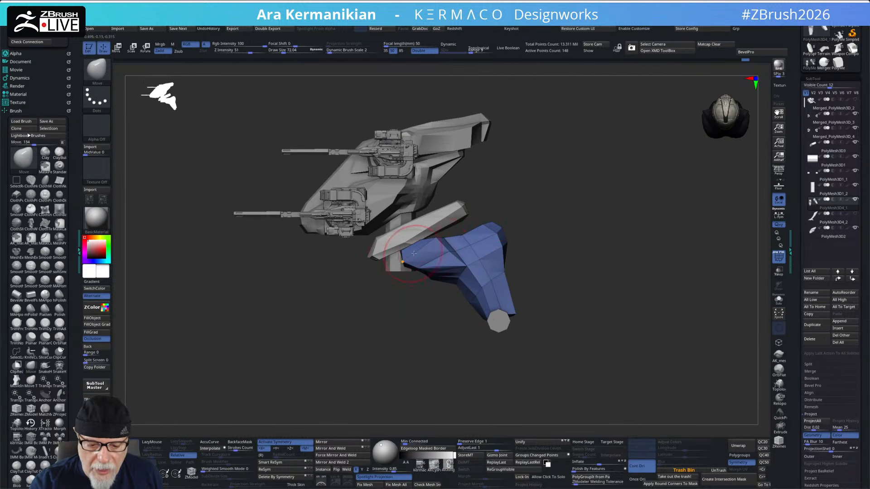
# Step: Make the hip plate the active subtool, reshape its underside and front end, and reduce the brush's draw size to about 41
pyautogui.keyDown('alt'); pyautogui.click(380, 257); pyautogui.keyUp('alt')
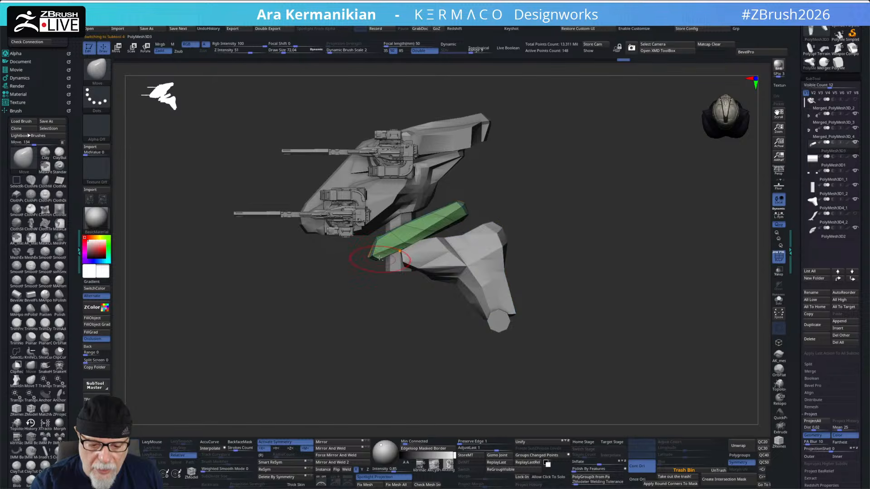
pyautogui.keyDown('ctrl'); pyautogui.keyDown('shift'); pyautogui.moveTo(484, 240); pyautogui.dragTo(282, 312); pyautogui.keyUp('shift'); pyautogui.keyUp('ctrl')
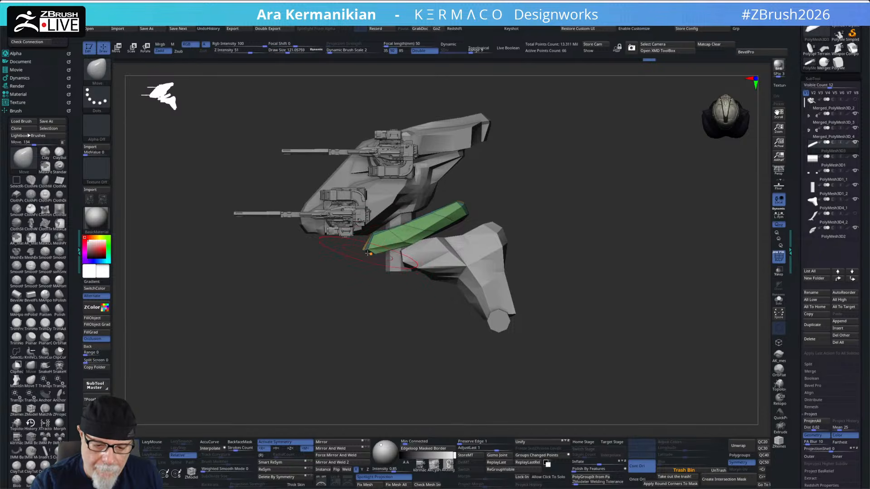
pyautogui.press('[')
pyautogui.press('[')
pyautogui.press('[')
pyautogui.press('[')
pyautogui.press('[')
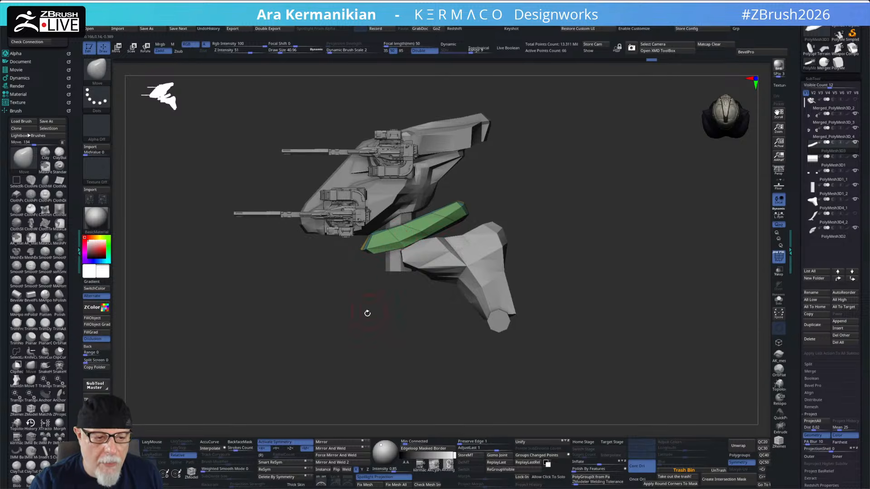
# Step: Adjust the hip plate with the Move Elastic brush, AutoCurve on, changing the draw size to about 29
pyautogui.click(107, 70)
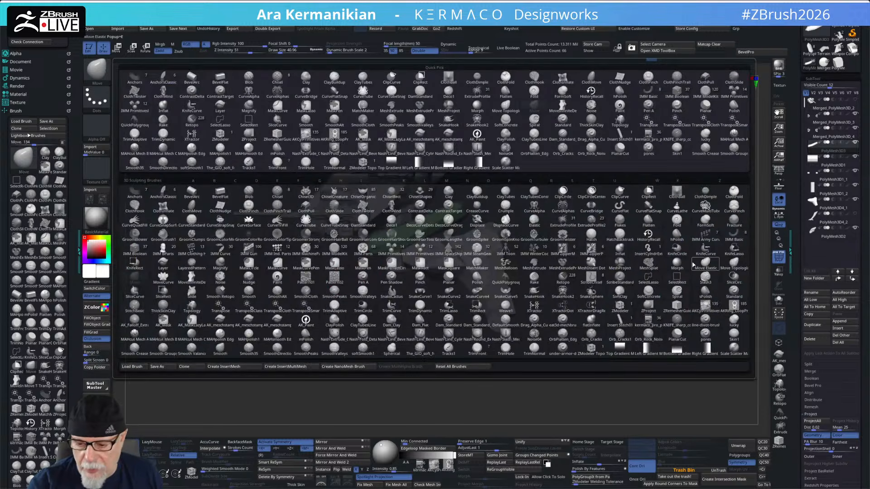
pyautogui.click(707, 261)
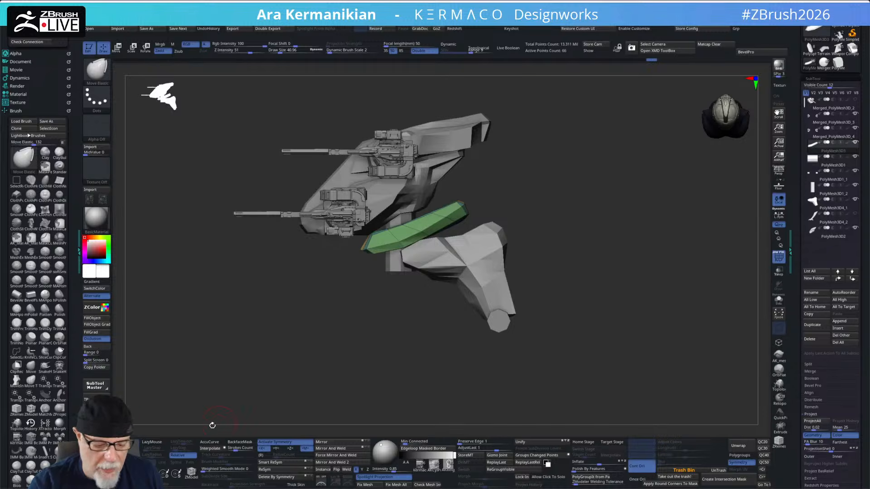
pyautogui.click(209, 443)
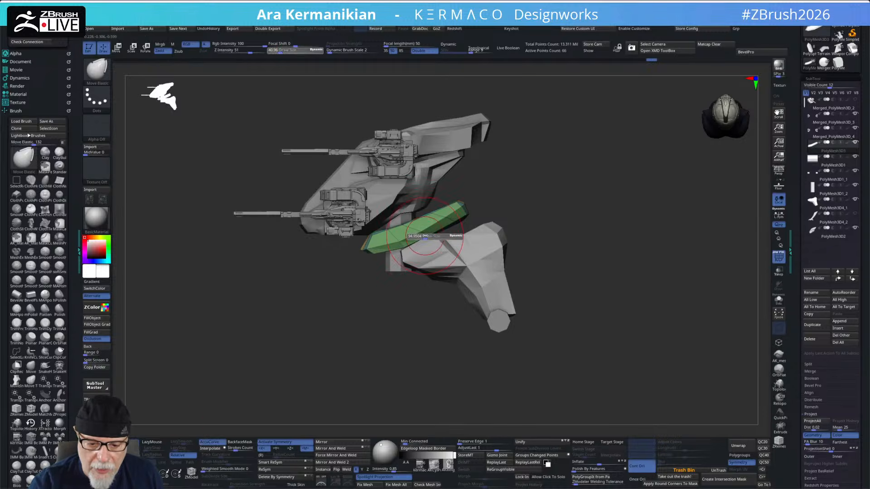
pyautogui.moveTo(471, 211)
pyautogui.mouseDown()
pyautogui.moveTo(399, 238)
pyautogui.moveTo(408, 246)
pyautogui.moveTo(367, 261)
pyautogui.moveTo(428, 275)
pyautogui.moveTo(409, 237)
pyautogui.moveTo(395, 237)
pyautogui.mouseUp()
pyautogui.press('s')
pyautogui.moveTo(459, 262); pyautogui.dragTo(399, 233)
pyautogui.press('s')
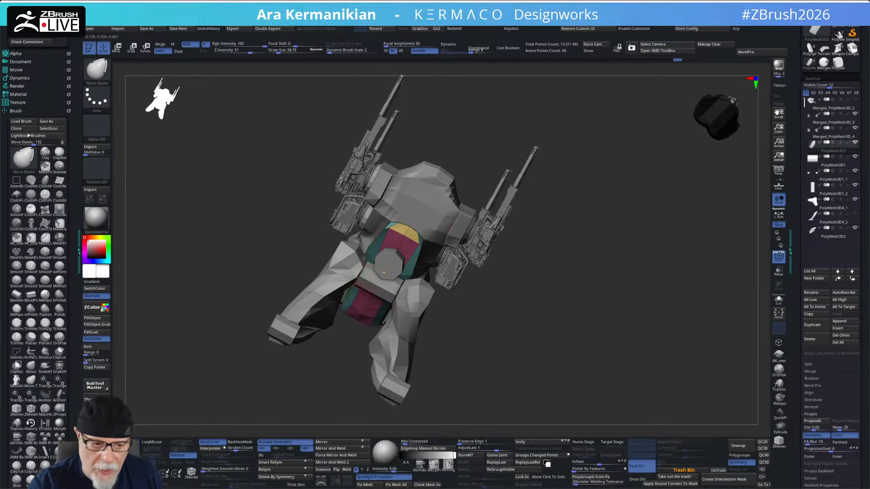
# Step: Switch back to the regular Move brush and refine the rear end of the hip plate
pyautogui.press('b')
pyautogui.press('m')
pyautogui.press('v')
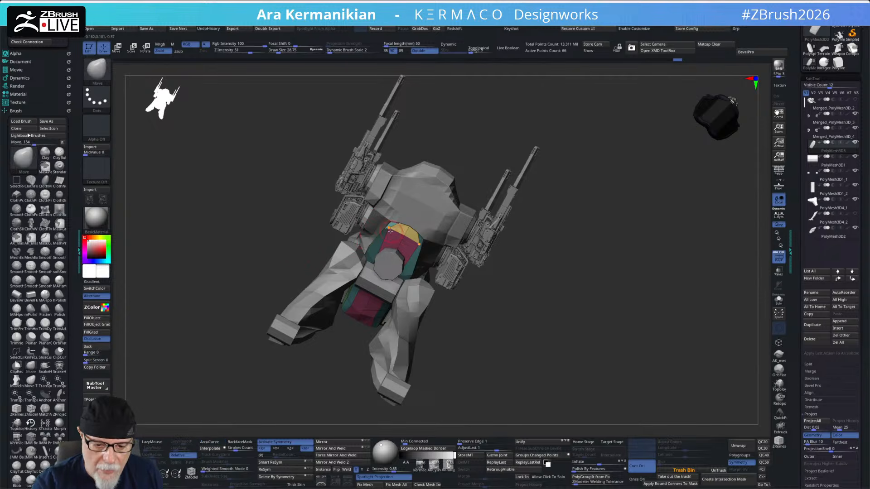
pyautogui.moveTo(537, 253); pyautogui.dragTo(485, 259)
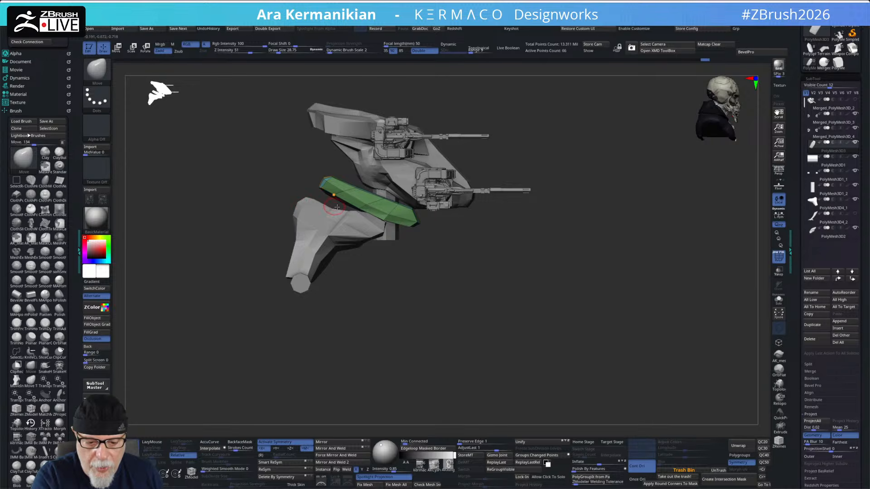
# Step: Raise the hip plate slightly with the transform gizmo and return to sculpting
pyautogui.press('w')
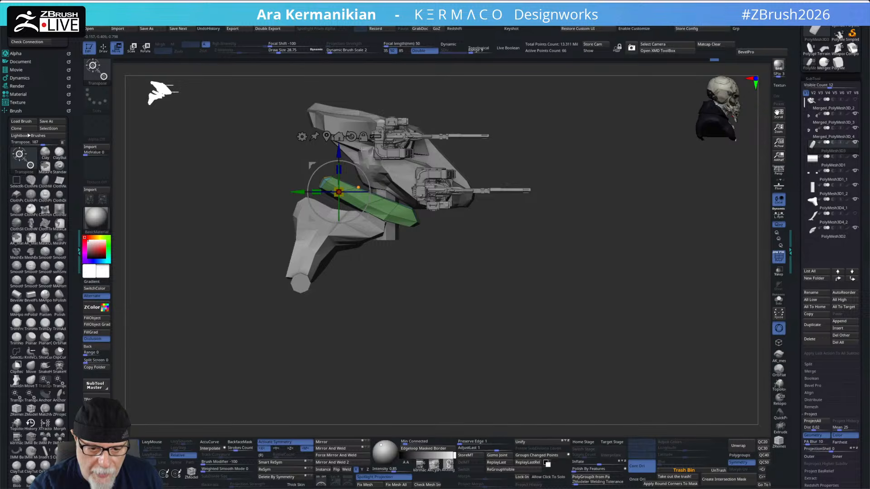
pyautogui.moveTo(339, 152); pyautogui.dragTo(339, 148)
pyautogui.moveTo(559, 144)
pyautogui.mouseDown()
pyautogui.moveTo(557, 125)
pyautogui.moveTo(520, 136)
pyautogui.mouseUp()
pyautogui.press('q')
# Step: Reshape the hip plate's profile toward a pointed front tip using the Move brush at a draw size of about 65
pyautogui.moveTo(394, 246); pyautogui.dragTo(363, 200)
pyautogui.keyDown('alt'); pyautogui.moveTo(448, 193); pyautogui.dragTo(478, 232); pyautogui.keyUp('alt')
pyautogui.press('s')
pyautogui.moveTo(337, 247); pyautogui.dragTo(316, 252)
pyautogui.moveTo(562, 195)
pyautogui.mouseDown()
pyautogui.moveTo(493, 188)
pyautogui.moveTo(380, 271)
pyautogui.mouseUp()
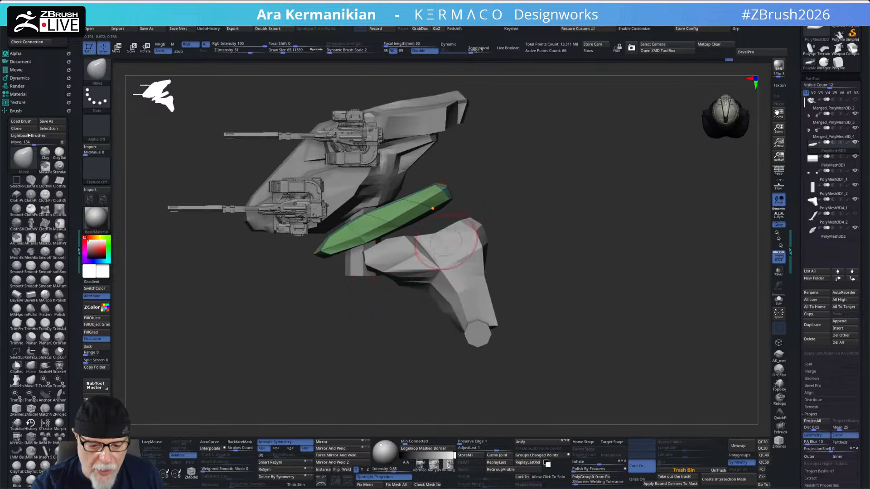
# Step: Make the thigh the active subtool with the transform gizmo on, and show the lower-leg subtool with all its geometry
pyautogui.keyDown('alt'); pyautogui.click(439, 235); pyautogui.keyUp('alt')
pyautogui.press('w')
pyautogui.moveTo(589, 199); pyautogui.dragTo(554, 187)
pyautogui.click(855, 214)
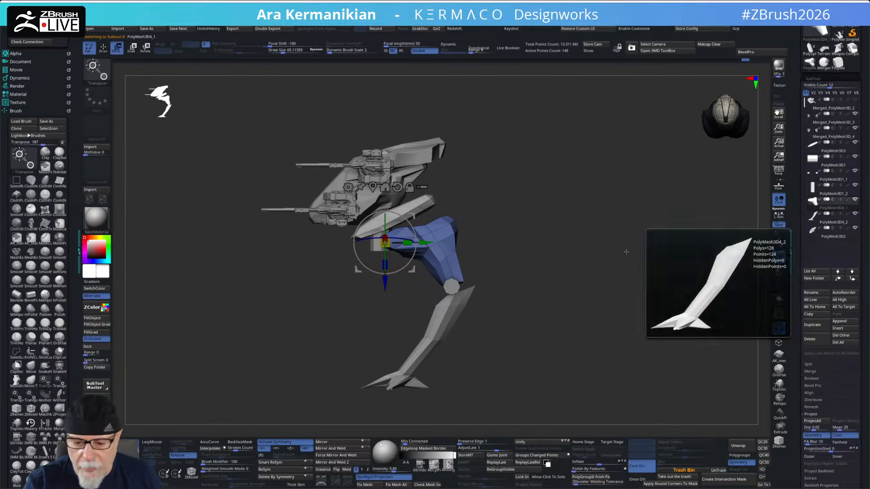
pyautogui.keyDown('ctrl'); pyautogui.keyDown('shift'); pyautogui.moveTo(520, 344); pyautogui.dragTo(428, 260); pyautogui.keyUp('shift'); pyautogui.keyUp('ctrl')
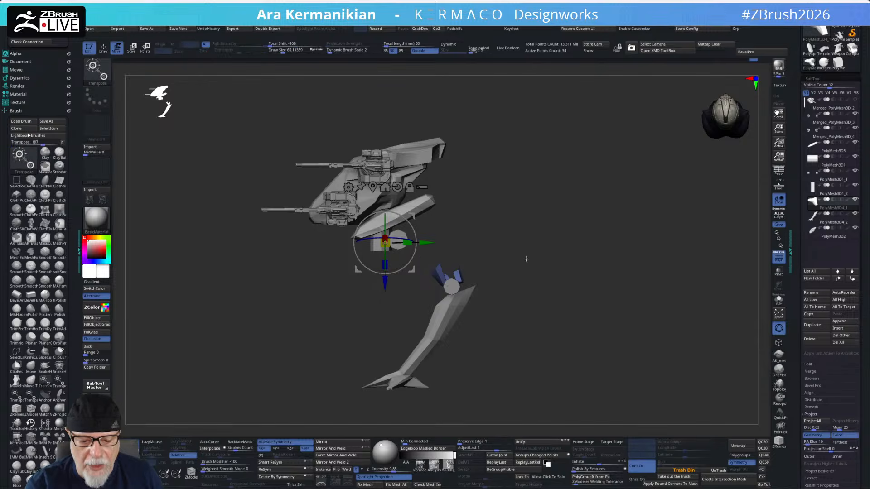
pyautogui.keyDown('ctrl'); pyautogui.keyDown('shift'); pyautogui.click(541, 265); pyautogui.keyUp('shift'); pyautogui.keyUp('ctrl')
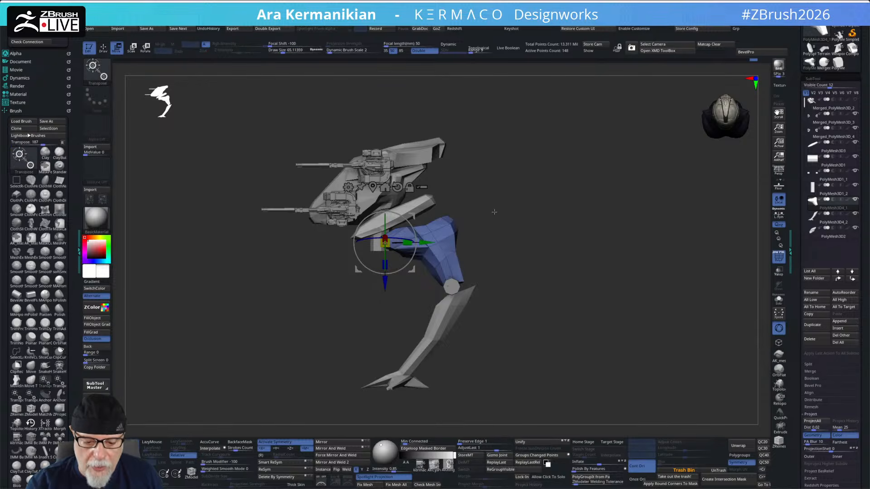
# Step: Enable transforming several subtools together and select only the thighs, knee joints and lower legs
pyautogui.click(422, 187)
pyautogui.keyDown('ctrl'); pyautogui.keyDown('shift'); pyautogui.moveTo(520, 352); pyautogui.dragTo(426, 258); pyautogui.keyUp('shift'); pyautogui.keyUp('ctrl')
pyautogui.keyDown('ctrl'); pyautogui.keyDown('shift'); pyautogui.moveTo(459, 198); pyautogui.dragTo(408, 154); pyautogui.keyUp('shift'); pyautogui.keyUp('ctrl')
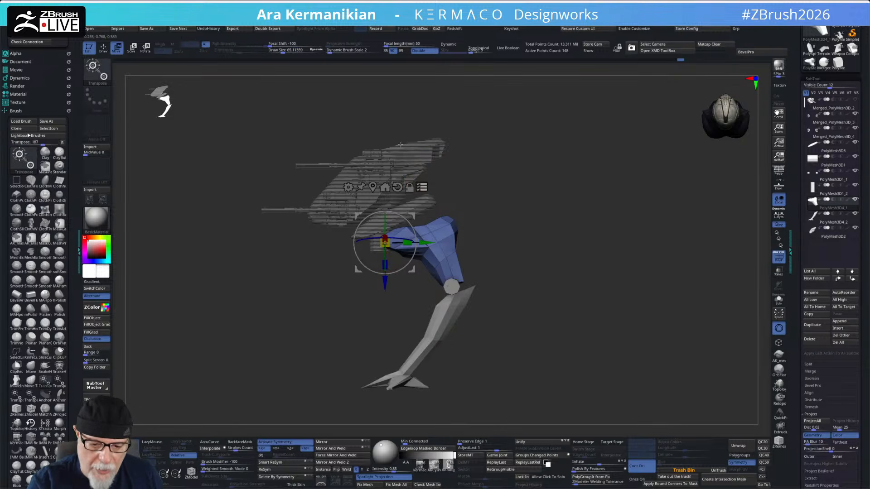
# Step: Move the selected leg subtools straight down, away from the hip plate
pyautogui.moveTo(385, 283); pyautogui.dragTo(385, 289)
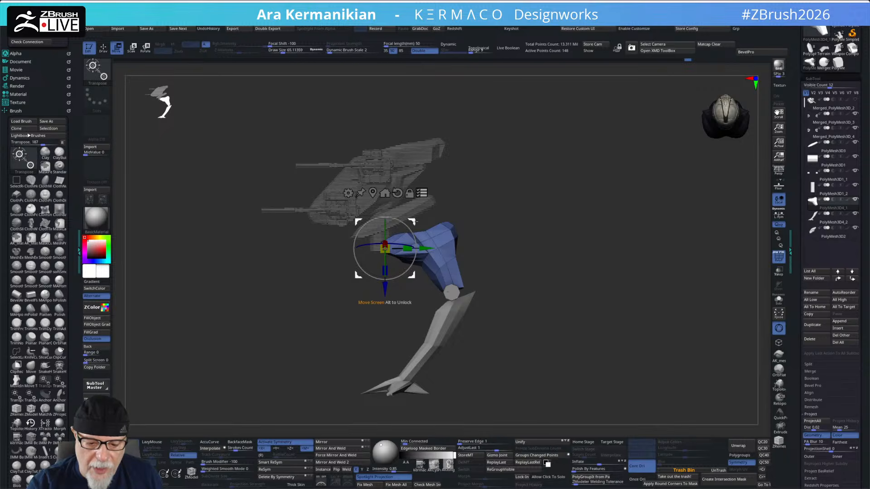
pyautogui.moveTo(384, 291); pyautogui.dragTo(384, 303)
pyautogui.moveTo(498, 221); pyautogui.dragTo(567, 200)
pyautogui.keyDown('alt'); pyautogui.moveTo(508, 238); pyautogui.dragTo(546, 222); pyautogui.keyUp('alt')
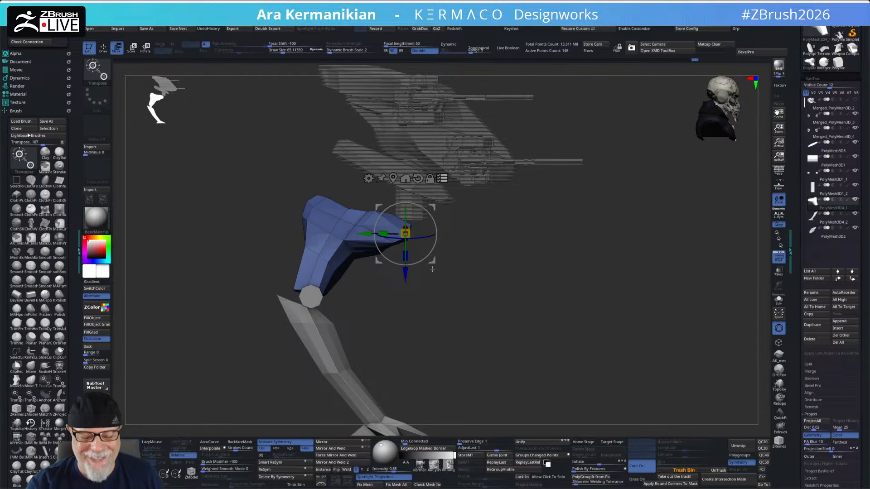
pyautogui.moveTo(217, 198)
pyautogui.keyDown('ctrl'); pyautogui.keyDown('shift'); pyautogui.mouseDown()
pyautogui.moveTo(583, 189)
pyautogui.moveTo(587, 197)
pyautogui.moveTo(581, 172)
pyautogui.mouseUp(); pyautogui.keyUp('shift'); pyautogui.keyUp('ctrl')
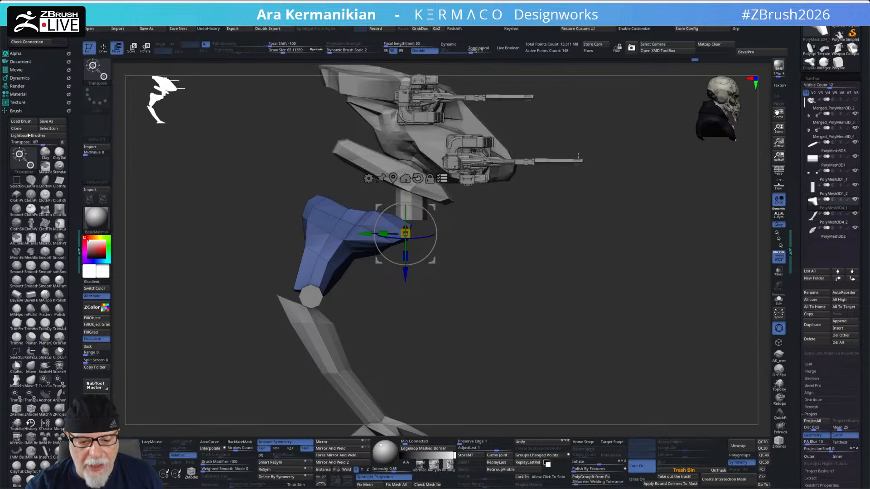
pyautogui.moveTo(405, 280); pyautogui.dragTo(404, 292)
pyautogui.hotkey('ctrl', 'z')
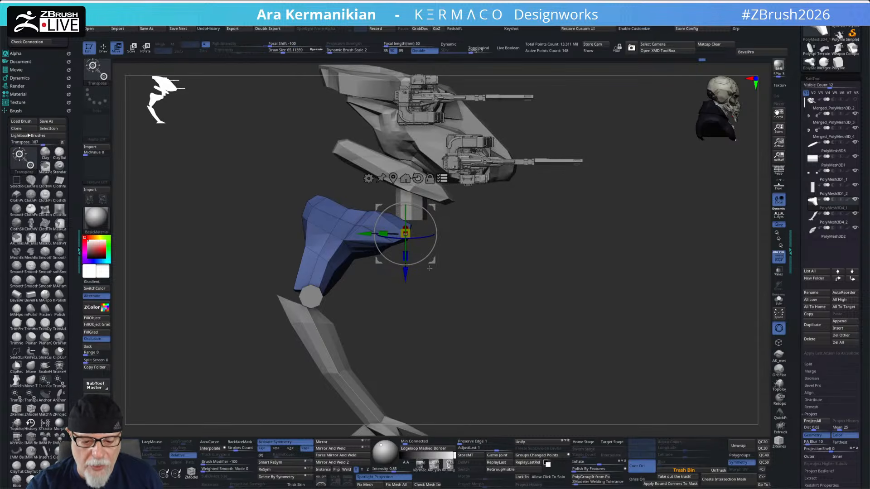
pyautogui.moveTo(230, 257)
pyautogui.keyDown('ctrl'); pyautogui.keyDown('shift'); pyautogui.mouseDown()
pyautogui.moveTo(300, 333)
pyautogui.moveTo(380, 389)
pyautogui.mouseUp(); pyautogui.keyUp('shift'); pyautogui.keyUp('ctrl')
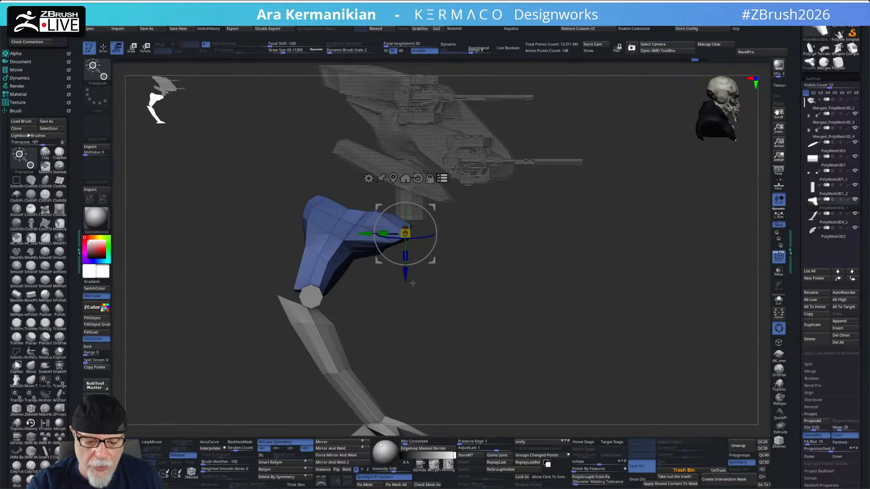
# Step: Fine-tune the vertical position of the selected leg subtools beneath the hip plate
pyautogui.moveTo(406, 280)
pyautogui.mouseDown()
pyautogui.moveTo(407, 301)
pyautogui.moveTo(409, 280)
pyautogui.mouseUp()
pyautogui.keyDown('alt'); pyautogui.moveTo(552, 262); pyautogui.dragTo(588, 241); pyautogui.keyUp('alt')
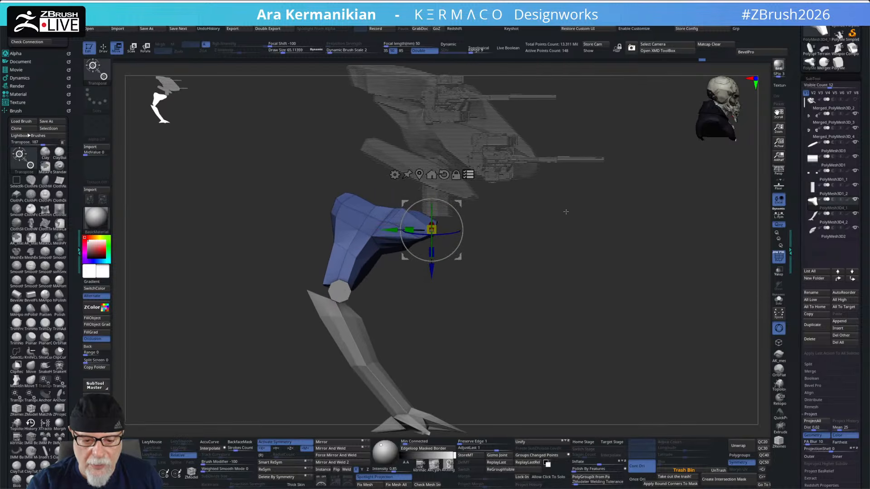
pyautogui.moveTo(567, 211); pyautogui.dragTo(392, 228)
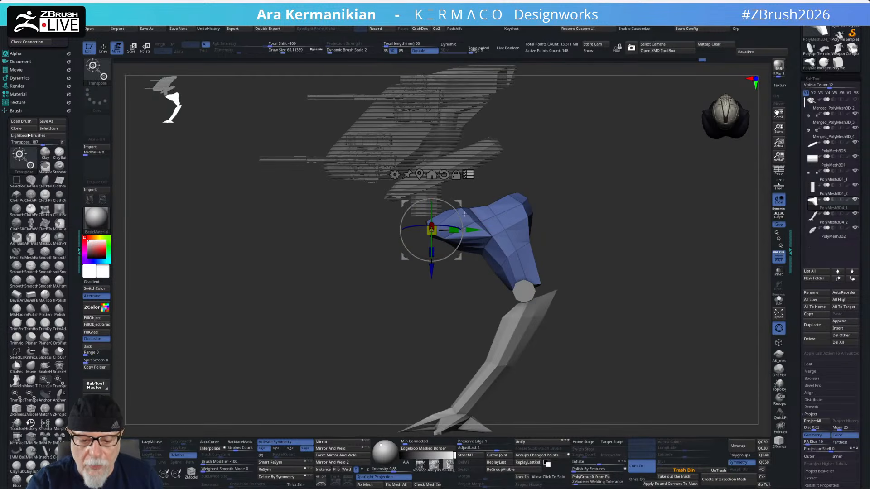
pyautogui.moveTo(449, 234); pyautogui.dragTo(446, 274)
pyautogui.moveTo(432, 189); pyautogui.dragTo(432, 184)
# Step: Lower the legs further below the body and clear the multi-subtool selection
pyautogui.keyDown('alt'); pyautogui.moveTo(580, 142); pyautogui.dragTo(554, 281); pyautogui.keyUp('alt')
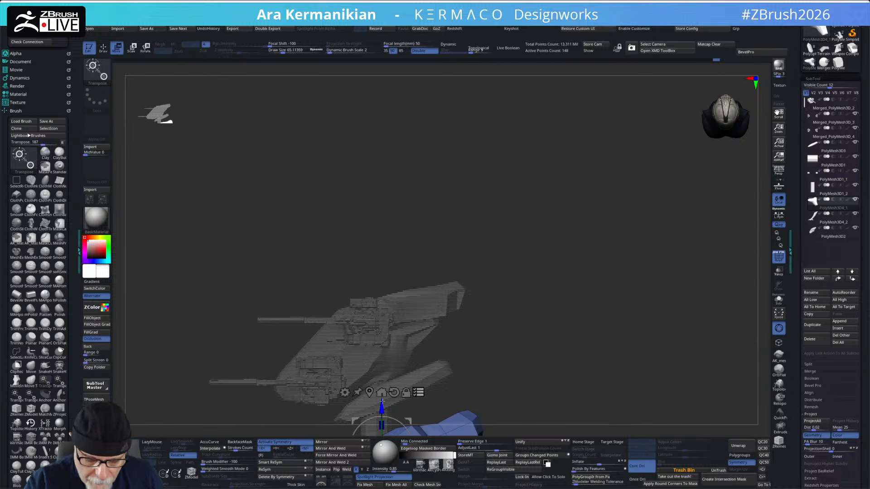
pyautogui.moveTo(381, 401); pyautogui.dragTo(379, 420)
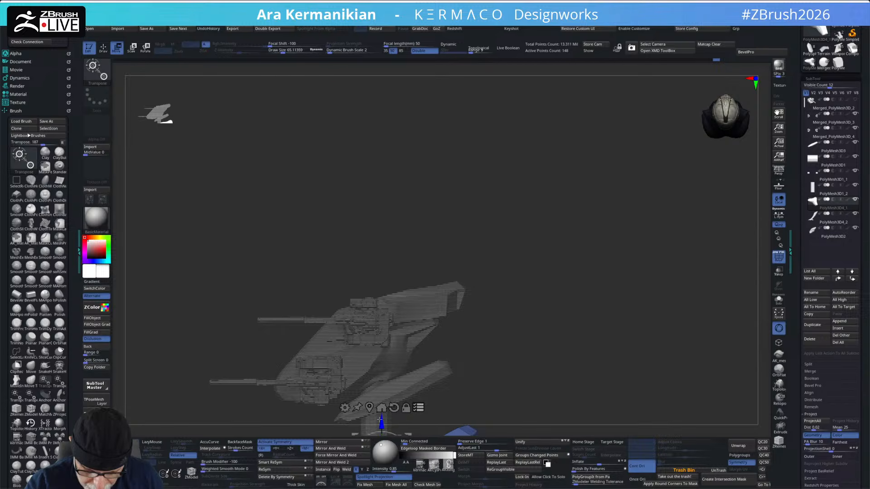
pyautogui.keyDown('alt'); pyautogui.moveTo(572, 310); pyautogui.dragTo(594, 154); pyautogui.keyUp('alt')
pyautogui.moveTo(586, 240); pyautogui.dragTo(604, 222)
pyautogui.keyDown('ctrl'); pyautogui.keyDown('shift'); pyautogui.moveTo(369, 361); pyautogui.dragTo(358, 286); pyautogui.keyUp('shift'); pyautogui.keyUp('ctrl')
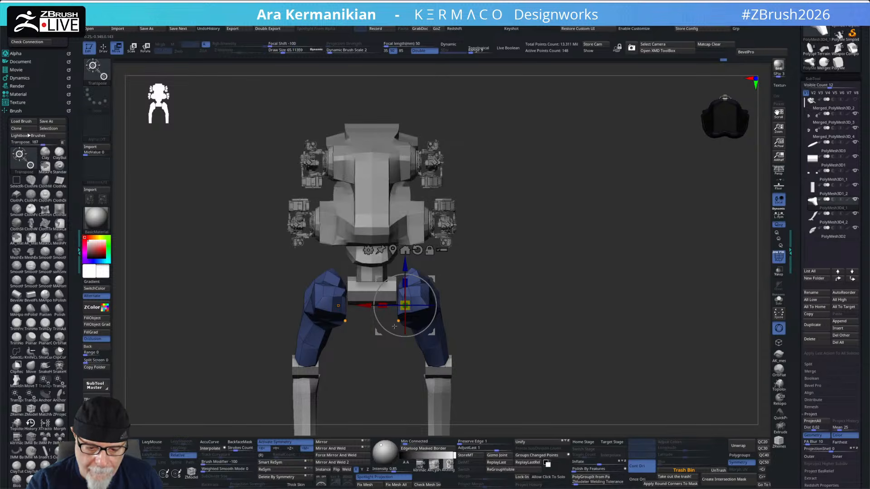
# Step: Make the crossbar block between the thighs active and lower it in line with the thighs' hip ends
pyautogui.keyDown('alt'); pyautogui.click(369, 295); pyautogui.keyUp('alt')
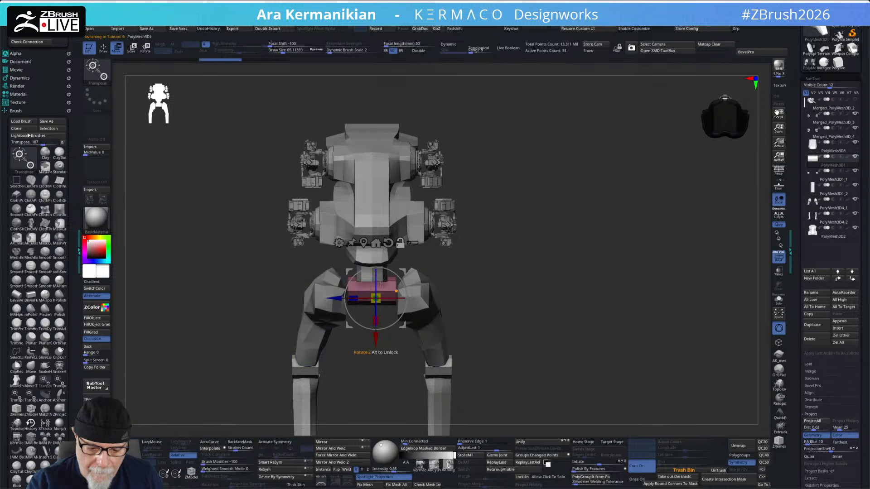
pyautogui.moveTo(373, 343); pyautogui.dragTo(372, 356)
pyautogui.press('q')
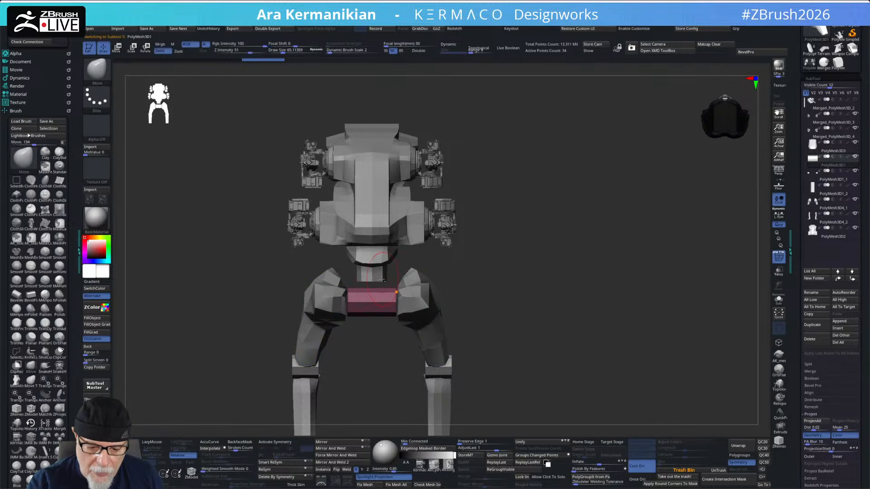
# Step: Make the vertical column under the body active and move it down to meet the crossbar between the thighs
pyautogui.keyDown('alt'); pyautogui.click(383, 278); pyautogui.keyUp('alt')
pyautogui.press('w')
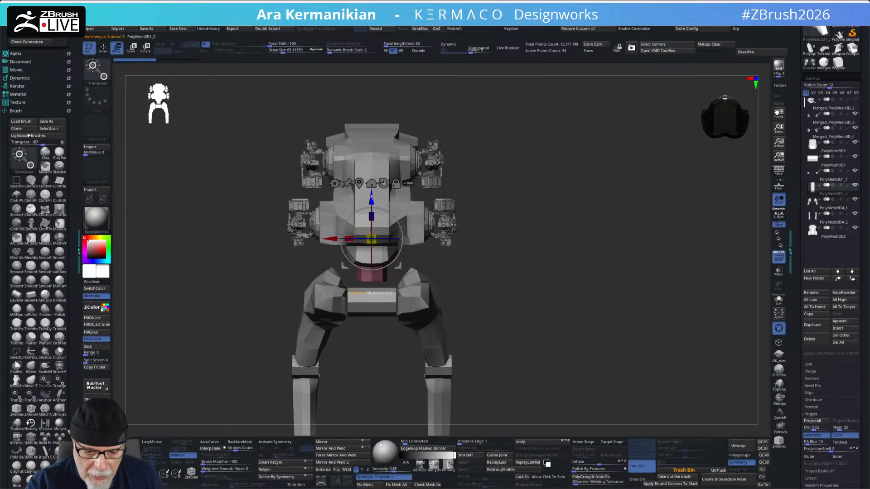
pyautogui.moveTo(371, 218); pyautogui.dragTo(371, 216)
pyautogui.moveTo(495, 239); pyautogui.dragTo(475, 256)
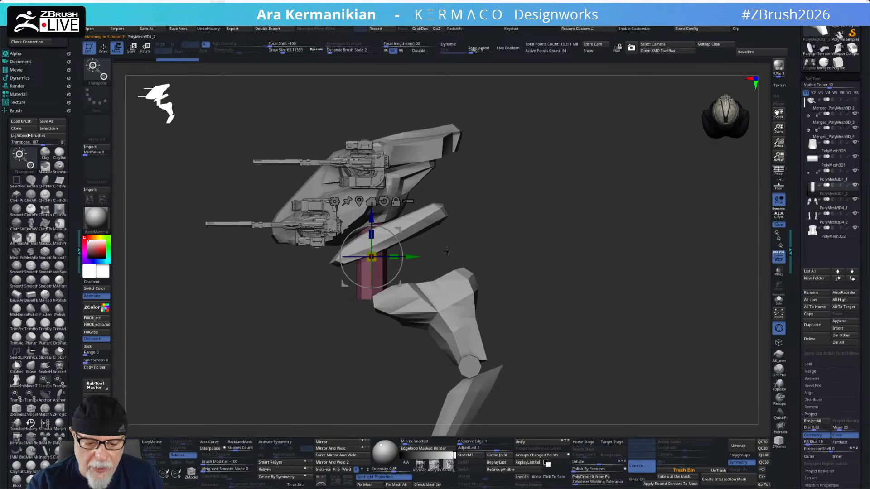
# Step: Trim off the top of the vertical column along a horizontal line level with the hip plate
pyautogui.moveTo(537, 228); pyautogui.dragTo(394, 248)
pyautogui.moveTo(439, 226); pyautogui.dragTo(377, 279)
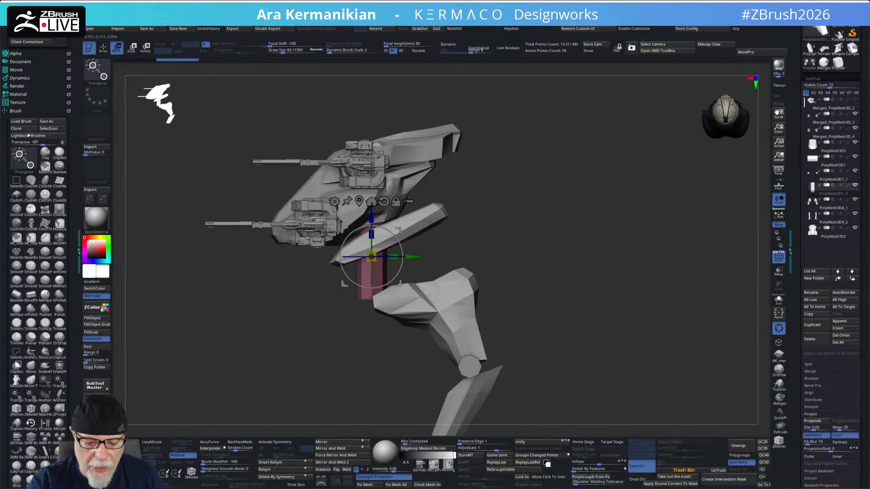
pyautogui.moveTo(369, 311)
pyautogui.mouseDown()
pyautogui.moveTo(536, 249)
pyautogui.moveTo(604, 241)
pyautogui.moveTo(522, 270)
pyautogui.moveTo(579, 249)
pyautogui.moveTo(470, 272)
pyautogui.moveTo(512, 257)
pyautogui.mouseUp()
pyautogui.press('q')
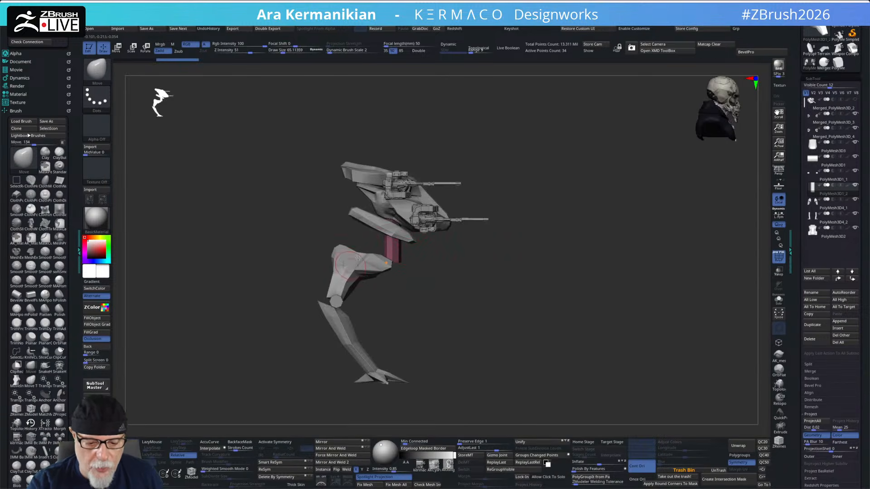
pyautogui.moveTo(270, 241)
pyautogui.keyDown('ctrl'); pyautogui.keyDown('shift'); pyautogui.mouseDown()
pyautogui.moveTo(509, 242)
pyautogui.moveTo(505, 216)
pyautogui.moveTo(503, 239)
pyautogui.mouseUp(); pyautogui.keyUp('shift'); pyautogui.keyUp('ctrl')
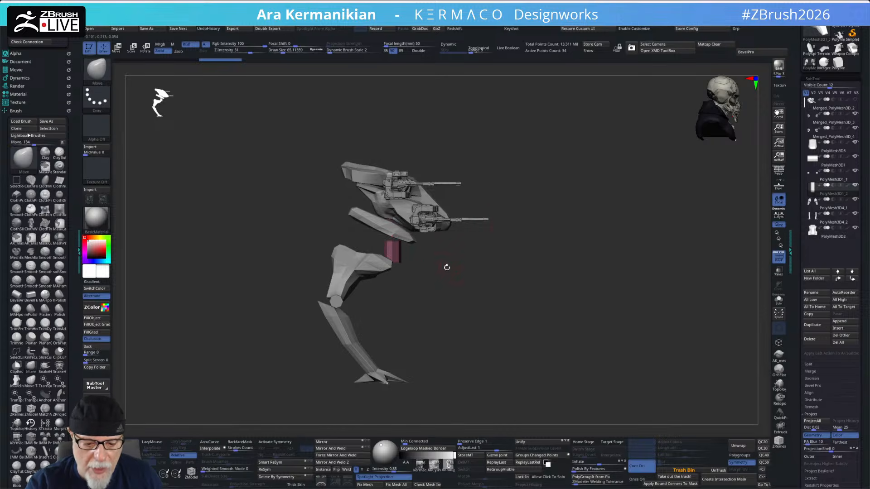
# Step: Make the hip plate active, pull its rear down and up into a deeper wedge, and clip its back along a diagonal line
pyautogui.keyDown('alt'); pyautogui.click(375, 225); pyautogui.keyUp('alt')
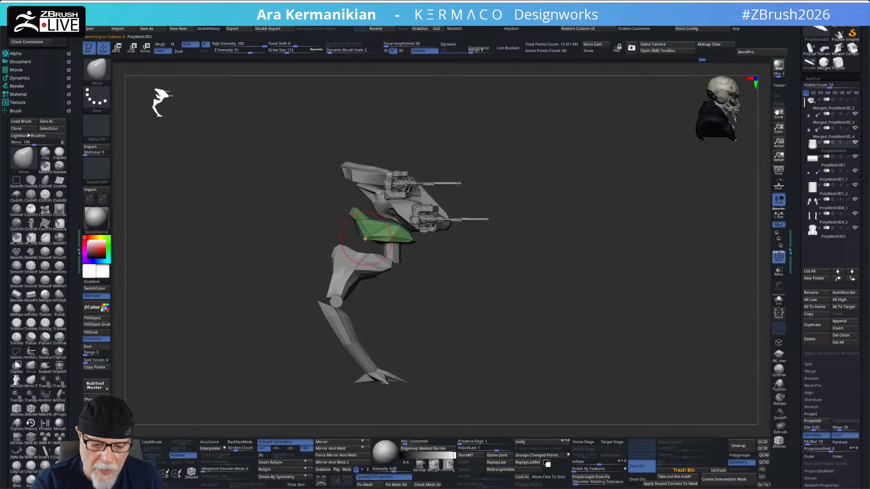
pyautogui.moveTo(554, 255)
pyautogui.keyDown('ctrl'); pyautogui.keyDown('shift'); pyautogui.mouseDown()
pyautogui.moveTo(395, 266)
pyautogui.moveTo(219, 248)
pyautogui.moveTo(214, 228)
pyautogui.moveTo(207, 240)
pyautogui.mouseUp(); pyautogui.keyUp('shift'); pyautogui.keyUp('ctrl')
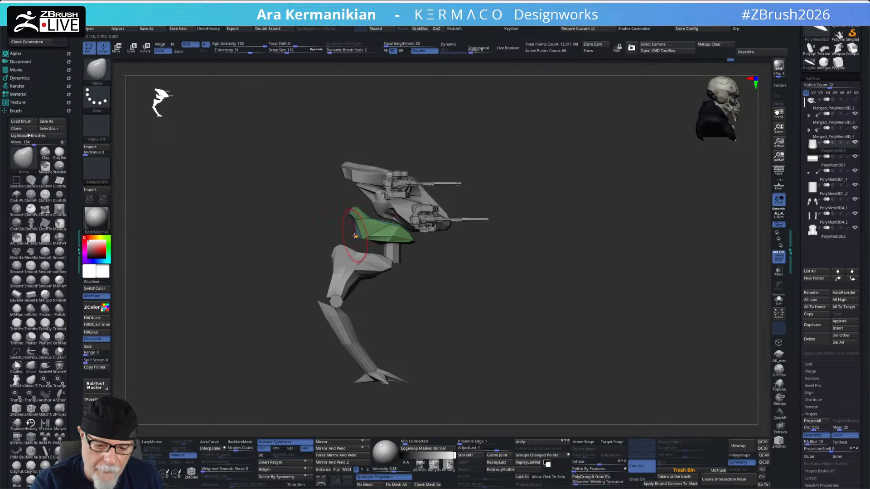
pyautogui.moveTo(473, 212); pyautogui.dragTo(354, 224)
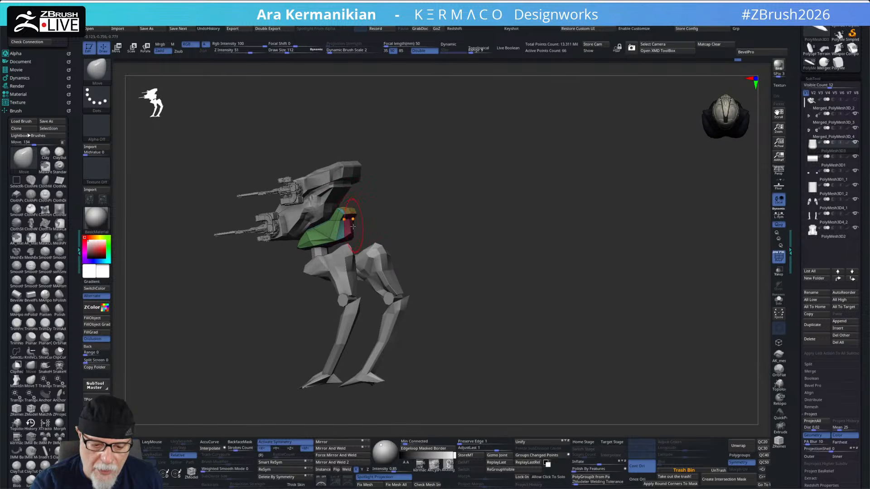
pyautogui.moveTo(403, 196)
pyautogui.mouseDown()
pyautogui.moveTo(413, 194)
pyautogui.moveTo(416, 208)
pyautogui.moveTo(528, 179)
pyautogui.moveTo(383, 217)
pyautogui.moveTo(493, 200)
pyautogui.moveTo(453, 218)
pyautogui.moveTo(487, 216)
pyautogui.moveTo(375, 208)
pyautogui.moveTo(449, 191)
pyautogui.moveTo(363, 211)
pyautogui.mouseUp()
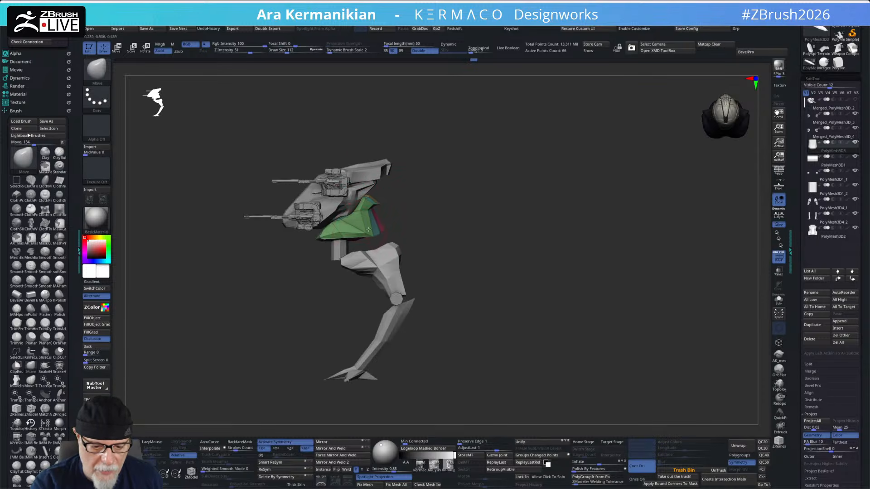
pyautogui.moveTo(406, 204); pyautogui.dragTo(470, 222)
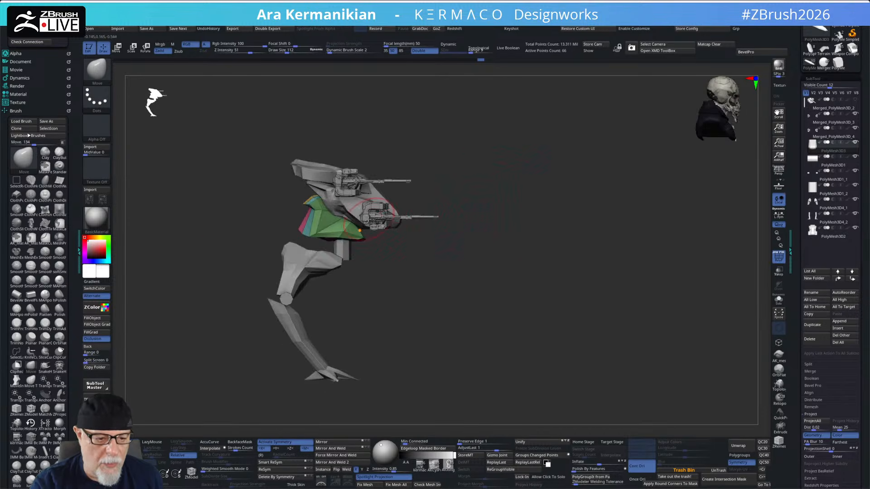
pyautogui.moveTo(348, 290)
pyautogui.keyDown('ctrl'); pyautogui.keyDown('shift'); pyautogui.mouseDown()
pyautogui.moveTo(267, 188)
pyautogui.moveTo(271, 166)
pyautogui.mouseUp(); pyautogui.keyUp('shift'); pyautogui.keyUp('ctrl')
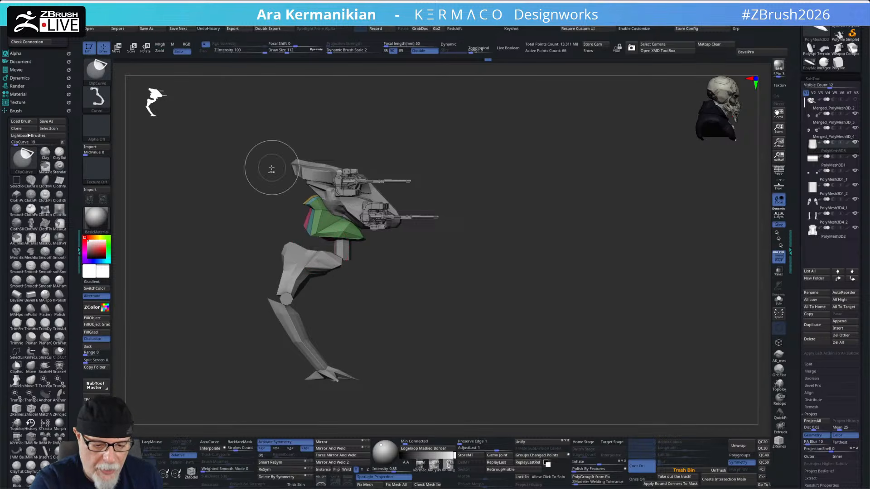
pyautogui.keyDown('ctrl'); pyautogui.keyDown('shift'); pyautogui.moveTo(373, 317); pyautogui.dragTo(270, 159); pyautogui.keyUp('shift'); pyautogui.keyUp('ctrl')
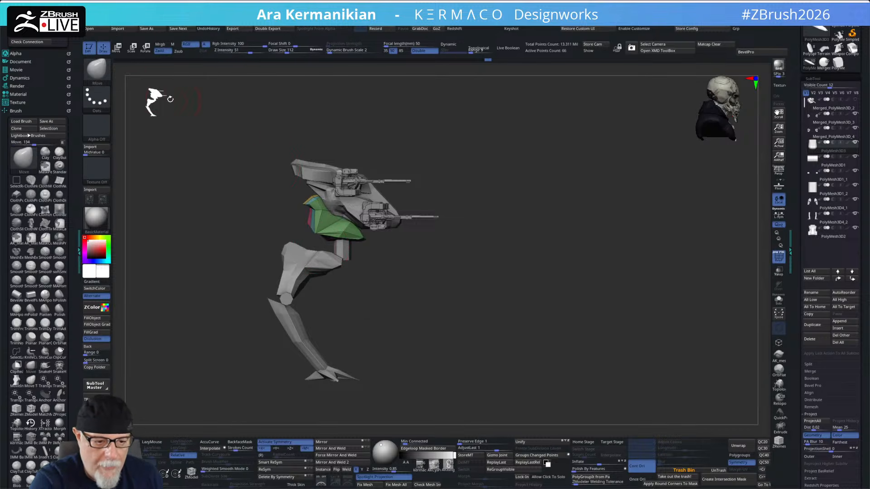
# Step: Reshape the hip plate's rear with the Move brush so it rises toward the body's tail, and clip its back edge at a slant
pyautogui.keyDown('alt'); pyautogui.moveTo(486, 256); pyautogui.dragTo(528, 292); pyautogui.keyUp('alt')
pyautogui.moveTo(161, 107); pyautogui.dragTo(212, 148)
pyautogui.moveTo(474, 270)
pyautogui.mouseDown()
pyautogui.moveTo(546, 281)
pyautogui.moveTo(527, 264)
pyautogui.mouseUp()
pyautogui.press('s')
pyautogui.moveTo(374, 227); pyautogui.dragTo(373, 227)
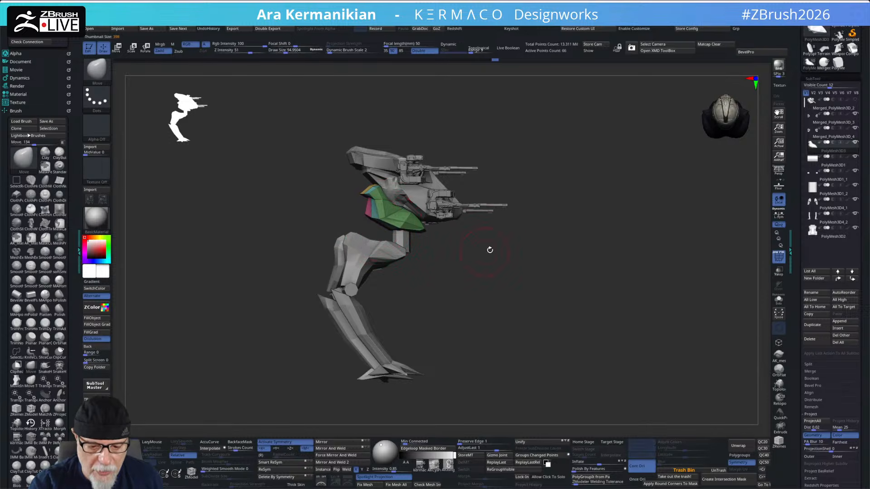
pyautogui.moveTo(472, 252); pyautogui.dragTo(503, 261)
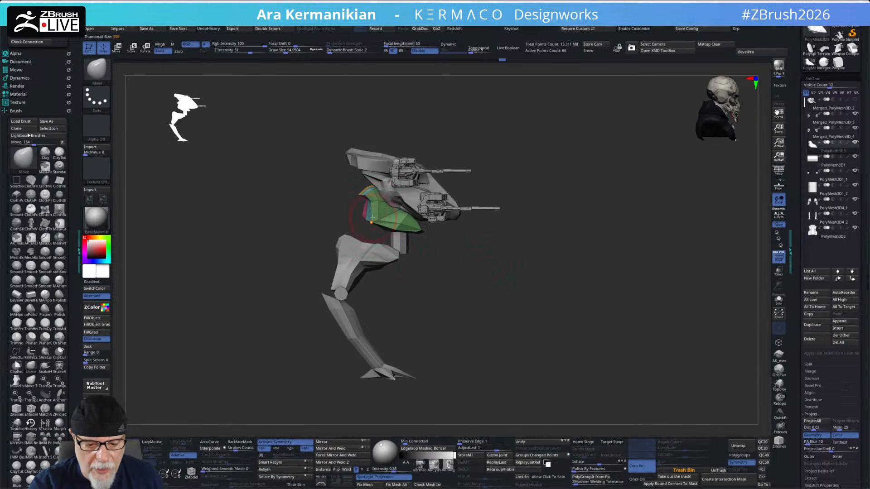
pyautogui.moveTo(504, 165); pyautogui.dragTo(600, 164)
pyautogui.moveTo(373, 168)
pyautogui.keyDown('ctrl'); pyautogui.keyDown('shift'); pyautogui.mouseDown()
pyautogui.moveTo(332, 244)
pyautogui.moveTo(305, 251)
pyautogui.moveTo(326, 243)
pyautogui.mouseUp(); pyautogui.keyUp('shift'); pyautogui.keyUp('ctrl')
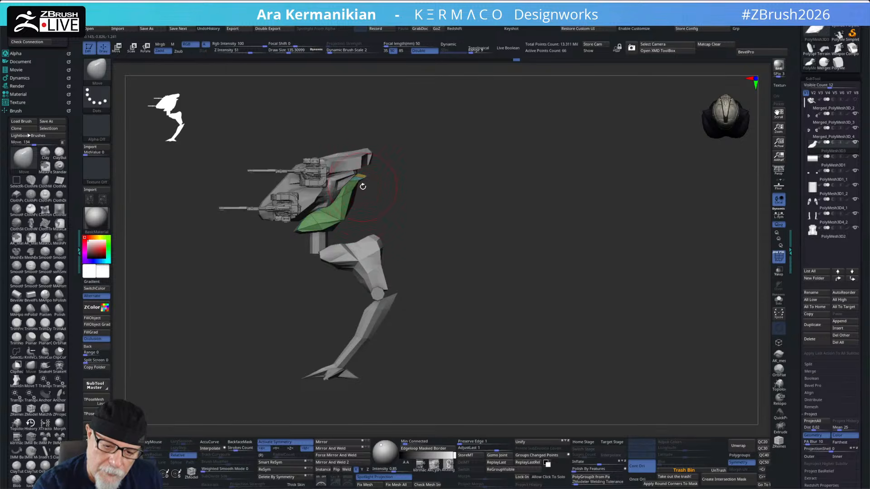
# Step: Adjust the points along the hip plate's rear and upper edge with a smaller Move brush, and trim its top with a near-horizontal clip
pyautogui.moveTo(454, 156)
pyautogui.mouseDown()
pyautogui.moveTo(389, 160)
pyautogui.moveTo(373, 188)
pyautogui.mouseUp()
pyautogui.press('s')
pyautogui.press('shift')
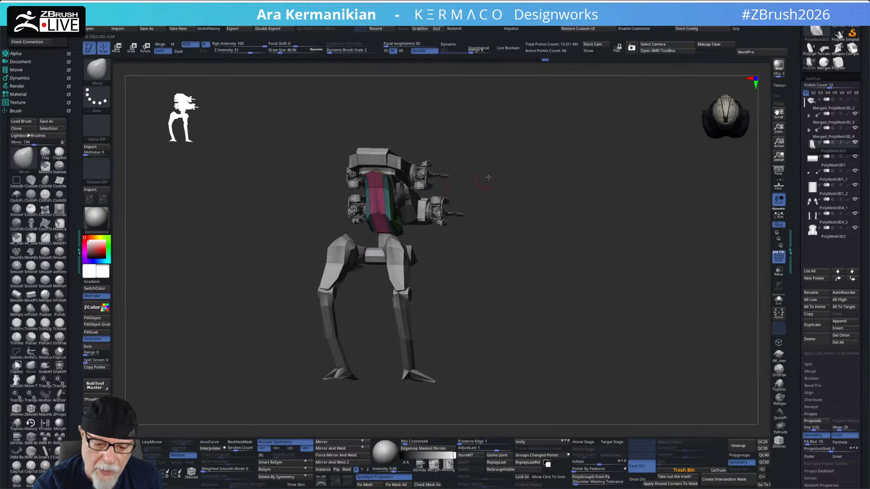
pyautogui.moveTo(478, 179); pyautogui.dragTo(497, 173)
pyautogui.moveTo(386, 220); pyautogui.dragTo(389, 196)
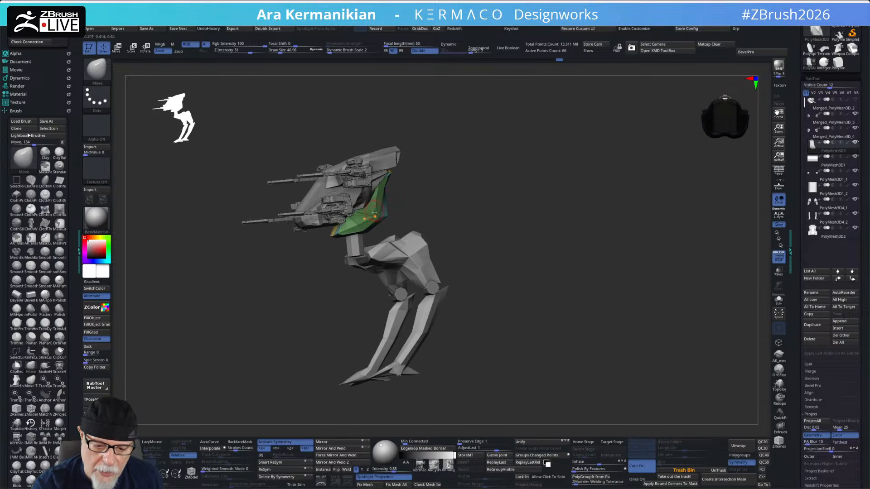
pyautogui.moveTo(380, 216); pyautogui.dragTo(391, 194)
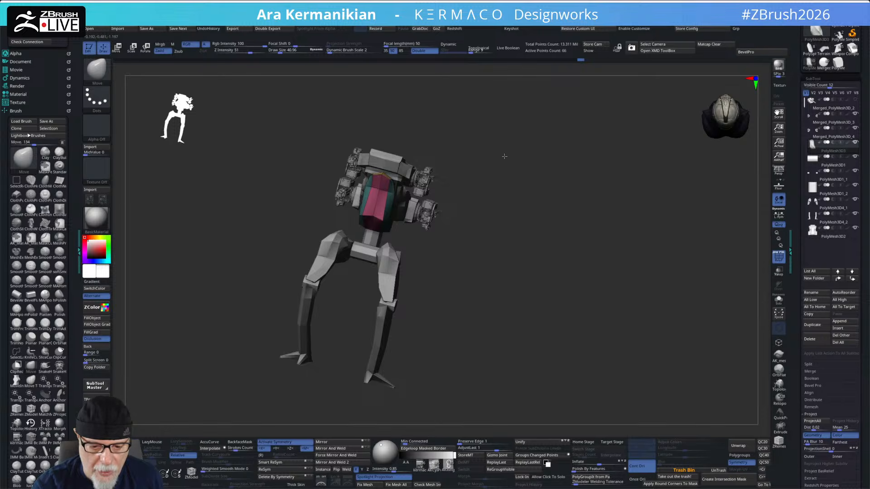
pyautogui.moveTo(507, 157); pyautogui.dragTo(500, 134)
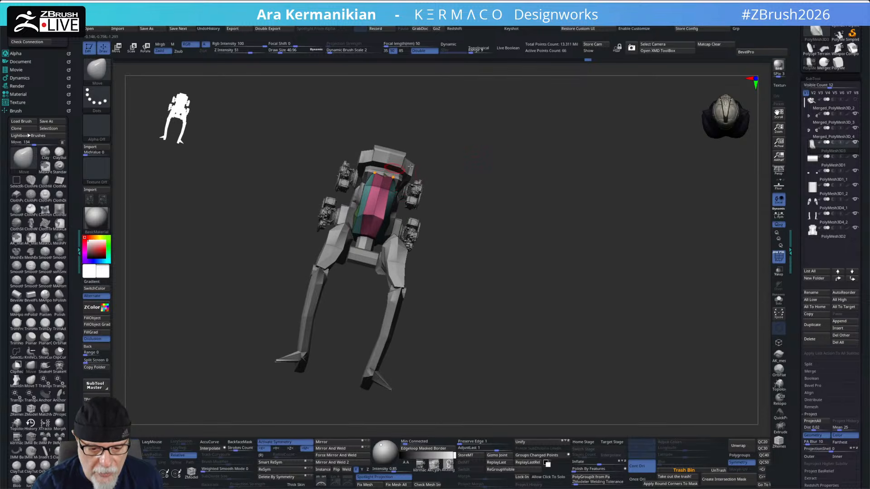
pyautogui.moveTo(483, 159)
pyautogui.mouseDown()
pyautogui.moveTo(511, 163)
pyautogui.moveTo(474, 183)
pyautogui.mouseUp()
pyautogui.moveTo(245, 187)
pyautogui.keyDown('ctrl'); pyautogui.keyDown('shift'); pyautogui.mouseDown()
pyautogui.moveTo(564, 172)
pyautogui.moveTo(566, 194)
pyautogui.mouseUp(); pyautogui.keyUp('shift'); pyautogui.keyUp('ctrl')
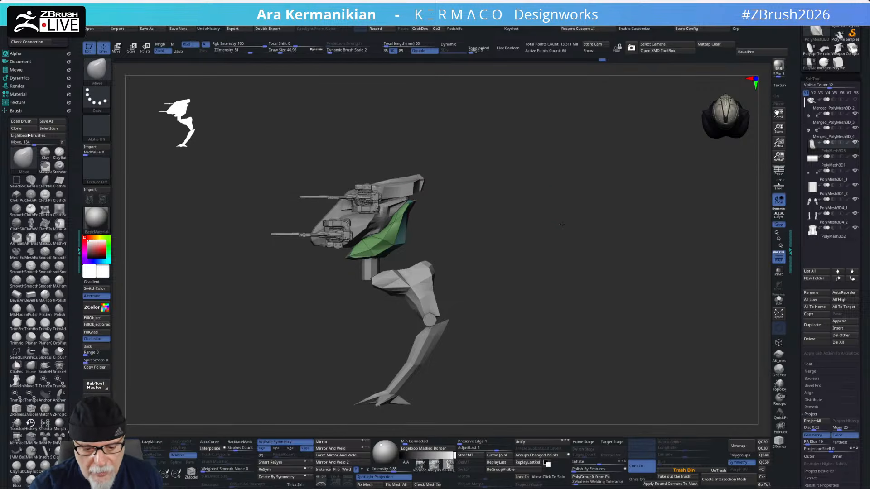
# Step: Clip the hip plate's underside at a slant and pull its lower points down to form a deeper belly above the column
pyautogui.keyDown('alt'); pyautogui.moveTo(560, 225); pyautogui.dragTo(564, 219); pyautogui.keyUp('alt')
pyautogui.moveTo(338, 385)
pyautogui.keyDown('ctrl'); pyautogui.keyDown('shift'); pyautogui.mouseDown()
pyautogui.moveTo(319, 275)
pyautogui.moveTo(214, 241)
pyautogui.moveTo(278, 340)
pyautogui.mouseUp(); pyautogui.keyUp('shift'); pyautogui.keyUp('ctrl')
pyautogui.press('s')
pyautogui.moveTo(343, 264); pyautogui.dragTo(346, 263)
pyautogui.moveTo(329, 295)
pyautogui.mouseDown()
pyautogui.moveTo(342, 297)
pyautogui.moveTo(393, 244)
pyautogui.mouseUp()
pyautogui.moveTo(334, 265); pyautogui.dragTo(330, 257)
pyautogui.moveTo(404, 229)
pyautogui.mouseDown()
pyautogui.moveTo(418, 221)
pyautogui.moveTo(325, 263)
pyautogui.mouseUp()
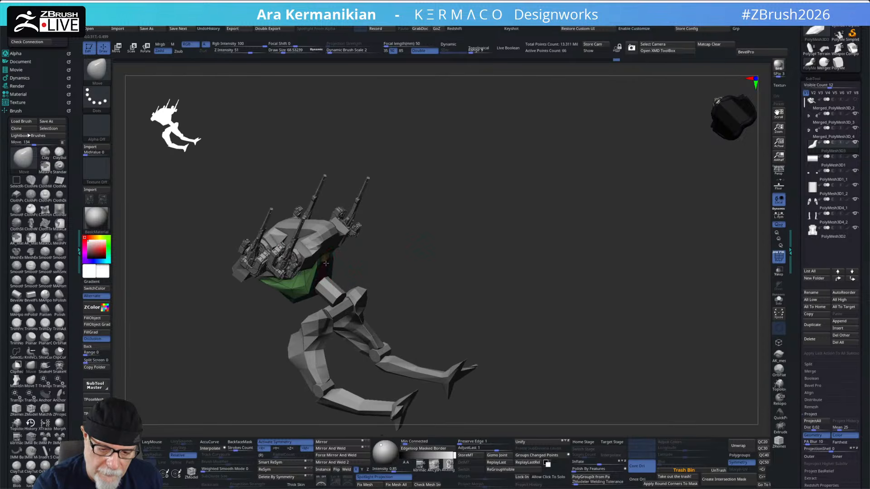
pyautogui.moveTo(370, 247); pyautogui.dragTo(415, 254)
pyautogui.moveTo(491, 214); pyautogui.dragTo(435, 250)
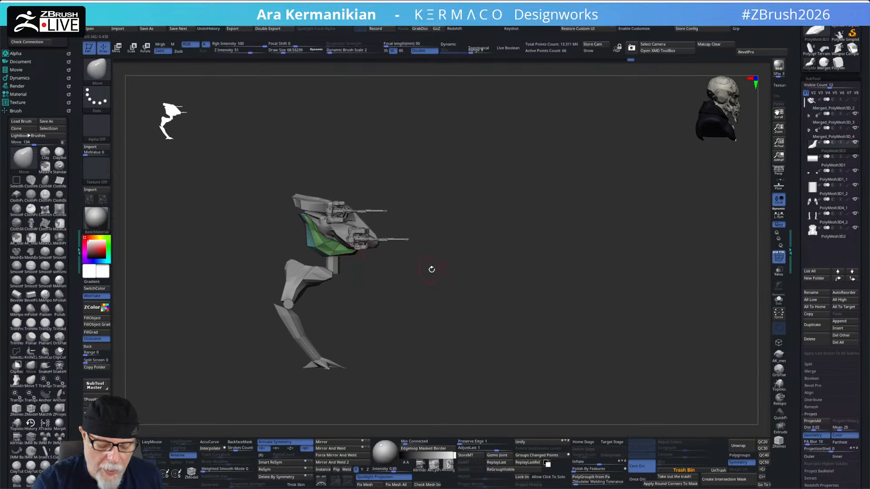
# Step: Duplicate the hip plate, move the copy down and rotate it so it sits between the thighs with its tapered end hanging forward
pyautogui.click(817, 326)
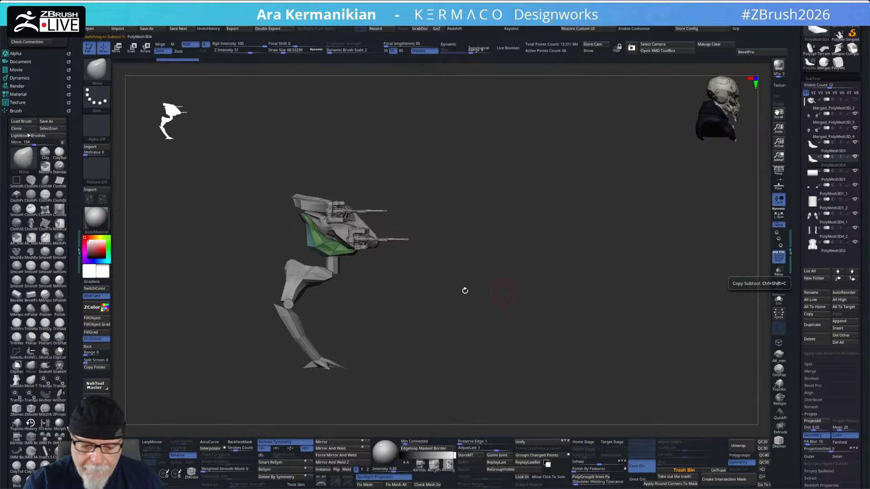
pyautogui.press('w')
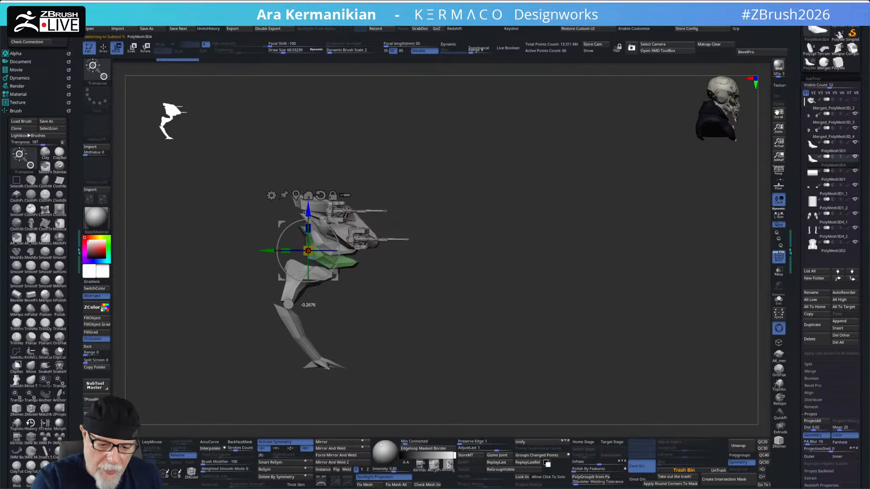
pyautogui.moveTo(285, 280); pyautogui.dragTo(265, 278)
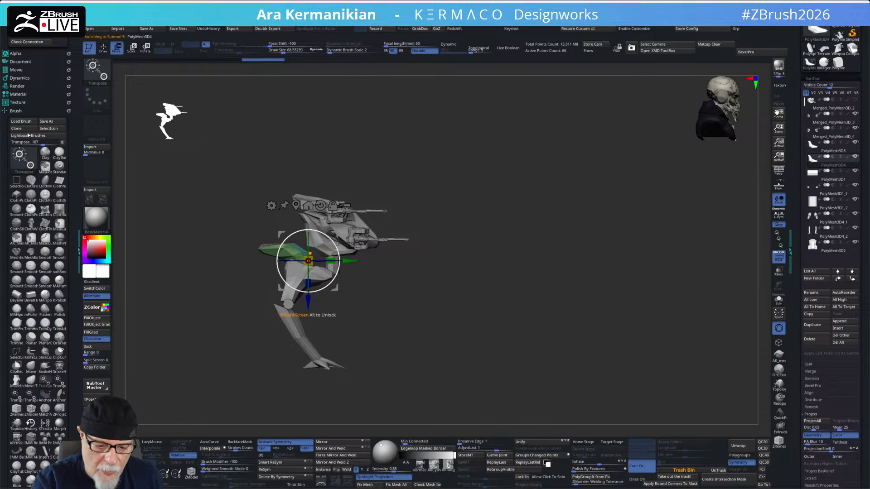
pyautogui.moveTo(335, 236); pyautogui.dragTo(379, 248)
pyautogui.moveTo(507, 218); pyautogui.dragTo(479, 226)
# Step: Clip the copied plate's front at a slant and pull up its hanging front end to make the piece shorter
pyautogui.moveTo(454, 294)
pyautogui.keyDown('ctrl'); pyautogui.keyDown('shift'); pyautogui.mouseDown()
pyautogui.moveTo(384, 287)
pyautogui.moveTo(272, 356)
pyautogui.moveTo(501, 277)
pyautogui.moveTo(517, 246)
pyautogui.mouseUp(); pyautogui.keyUp('shift'); pyautogui.keyUp('ctrl')
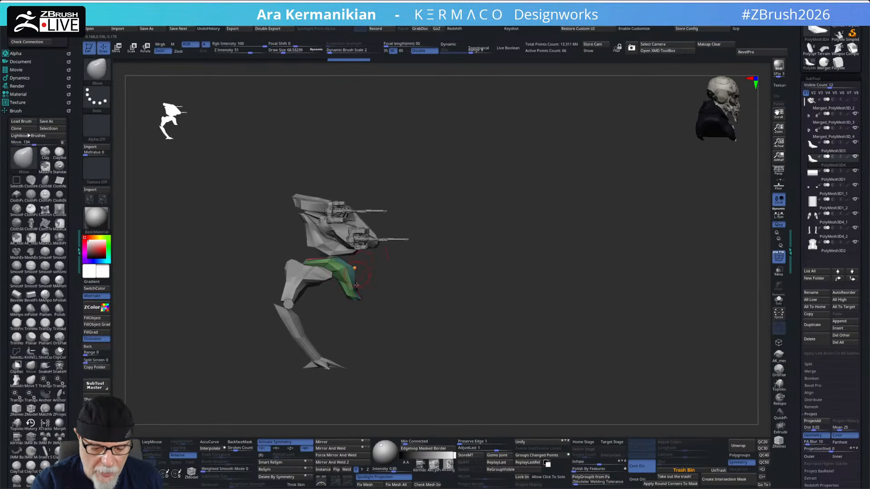
pyautogui.press('s')
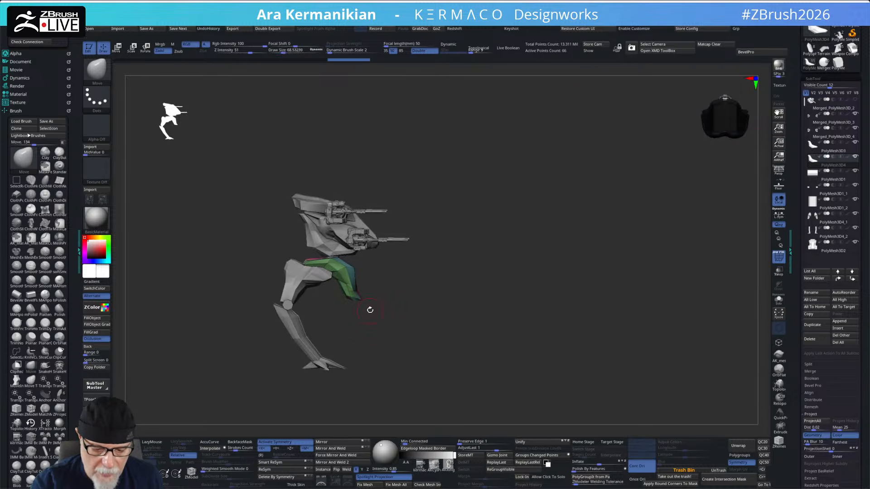
pyautogui.moveTo(379, 309); pyautogui.dragTo(381, 310)
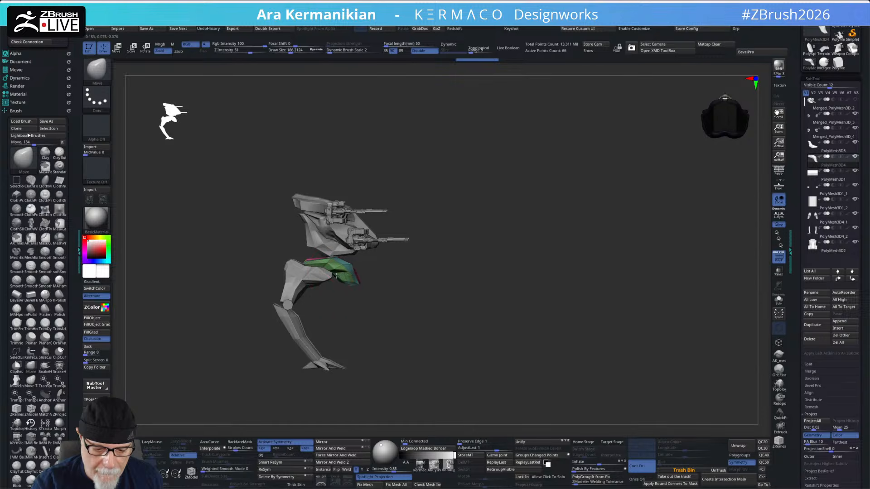
pyautogui.moveTo(338, 260)
pyautogui.mouseDown()
pyautogui.moveTo(353, 261)
pyautogui.moveTo(343, 268)
pyautogui.mouseUp()
pyautogui.moveTo(338, 292)
pyautogui.mouseDown(button='right')
pyautogui.moveTo(328, 291)
pyautogui.moveTo(412, 247)
pyautogui.moveTo(353, 263)
pyautogui.moveTo(453, 245)
pyautogui.moveTo(454, 266)
pyautogui.moveTo(516, 254)
pyautogui.moveTo(493, 231)
pyautogui.moveTo(493, 243)
pyautogui.moveTo(494, 200)
pyautogui.moveTo(497, 221)
pyautogui.mouseUp(button='right')
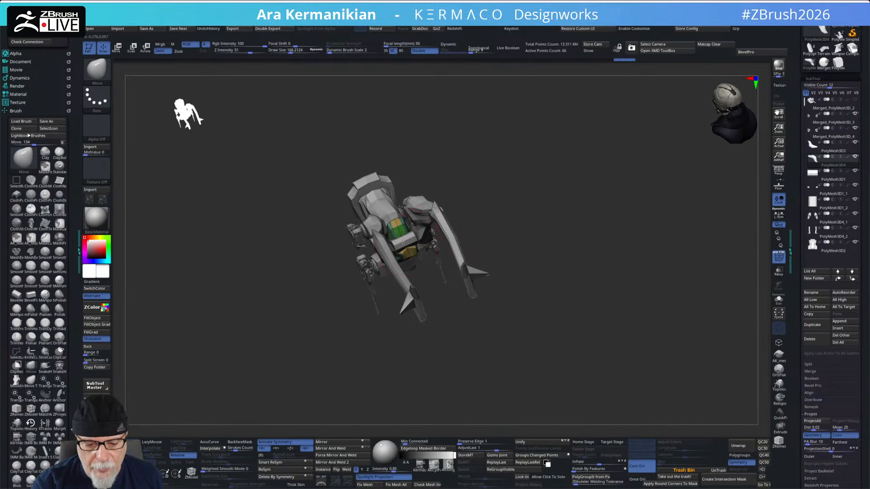
# Step: Smooth and pull the copied plate's underside with a smaller brush to form a compact tapered pelvis between the thighs
pyautogui.press('s')
pyautogui.moveTo(410, 247); pyautogui.dragTo(407, 245)
pyautogui.press('shift')
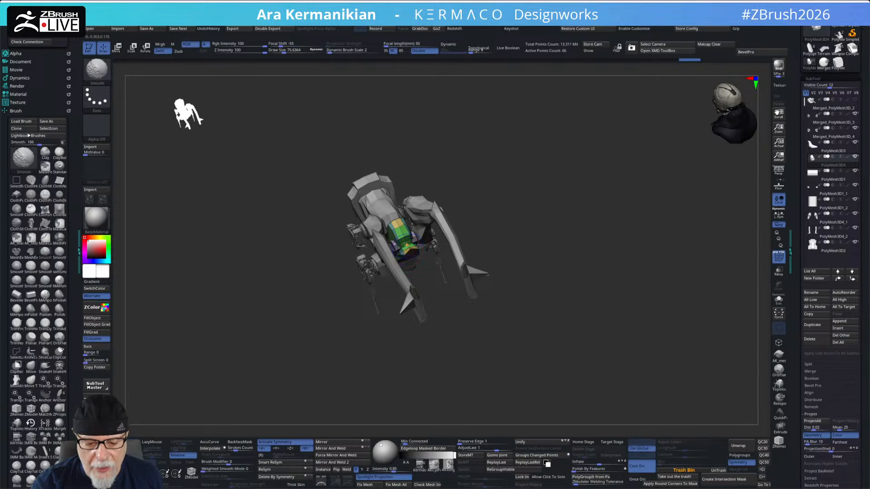
pyautogui.moveTo(401, 244); pyautogui.dragTo(407, 245, button='right')
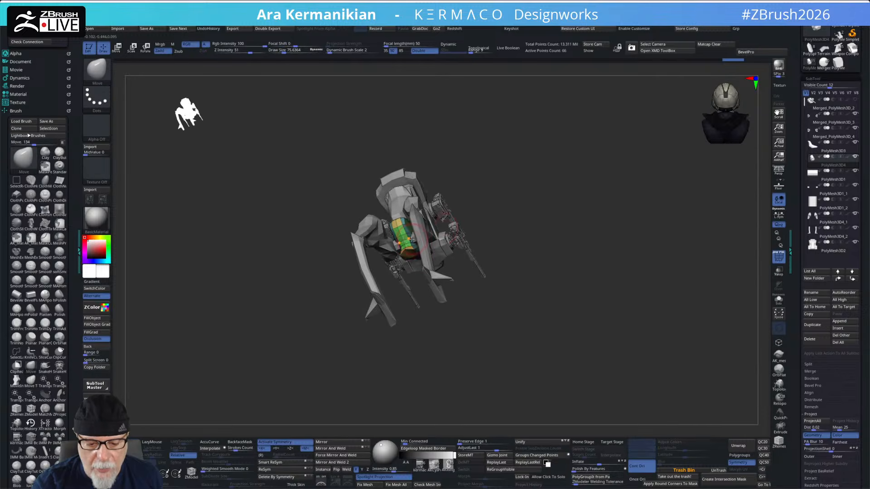
pyautogui.moveTo(475, 225); pyautogui.dragTo(408, 244, button='right')
pyautogui.moveTo(498, 206); pyautogui.dragTo(409, 249, button='right')
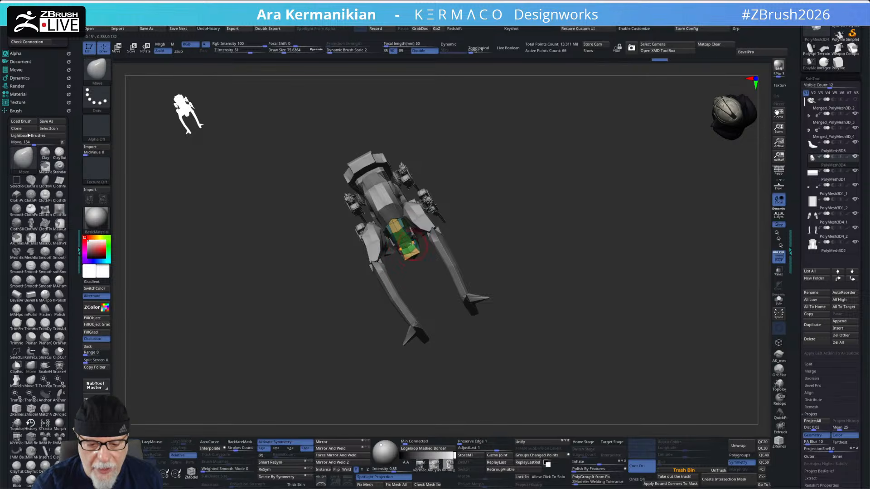
pyautogui.moveTo(411, 236); pyautogui.dragTo(456, 259, button='right')
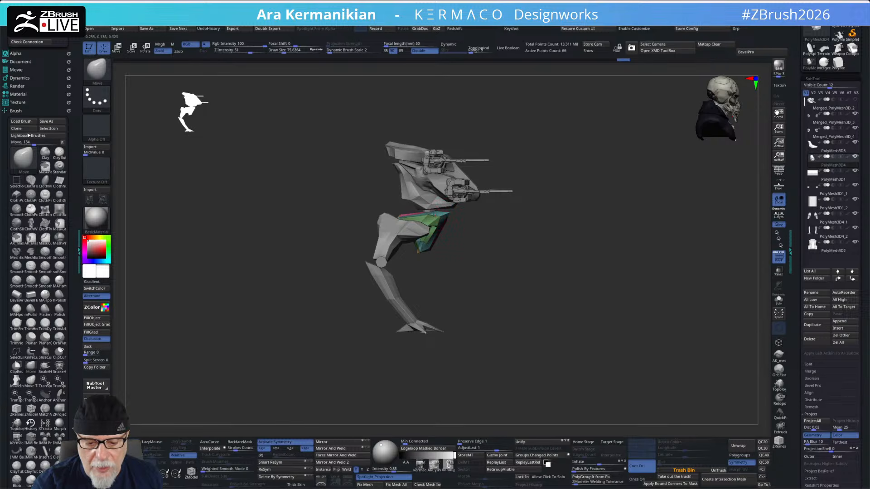
pyautogui.moveTo(469, 218); pyautogui.dragTo(425, 255)
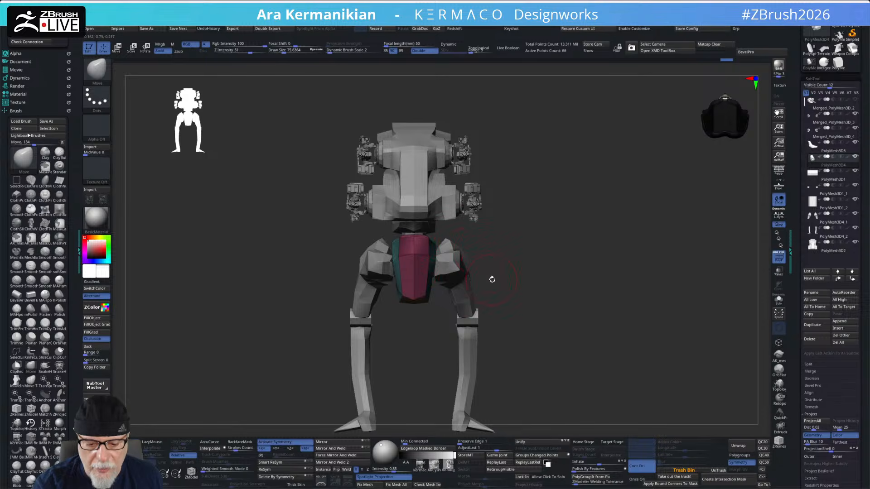
# Step: Clip the pelvis piece's sides along a slanted line in the front view, and smooth its side points while it is isolated
pyautogui.moveTo(504, 163)
pyautogui.keyDown('ctrl'); pyautogui.keyDown('shift'); pyautogui.mouseDown()
pyautogui.moveTo(505, 351)
pyautogui.moveTo(441, 359)
pyautogui.mouseUp(); pyautogui.keyUp('shift'); pyautogui.keyUp('ctrl')
pyautogui.moveTo(517, 301); pyautogui.dragTo(531, 264)
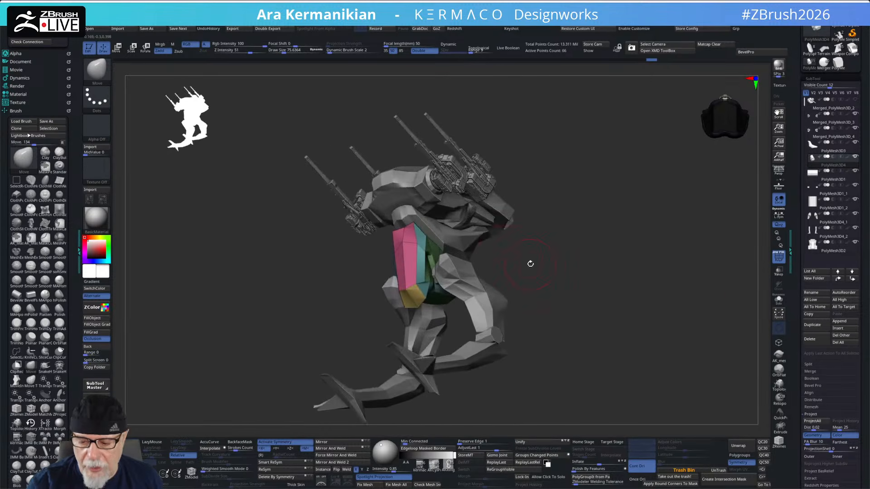
pyautogui.click(779, 302)
pyautogui.press('s')
pyautogui.moveTo(418, 274); pyautogui.dragTo(416, 274)
pyautogui.press('shift')
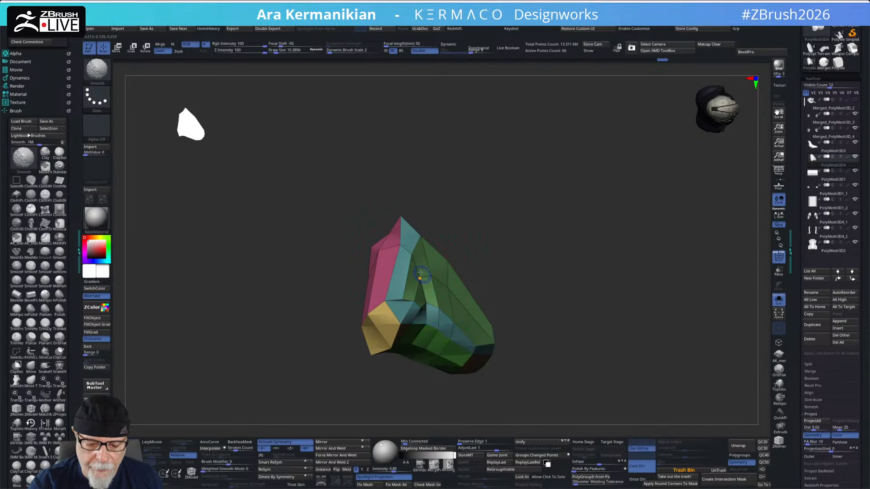
pyautogui.moveTo(476, 249); pyautogui.dragTo(584, 214)
pyautogui.click(779, 302)
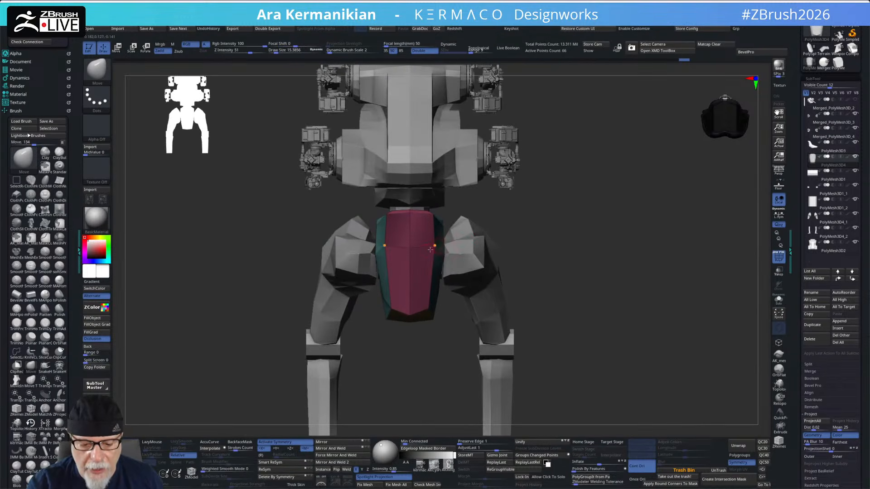
# Step: Even out the pelvis piece's side and lower points from the front, and clip its top flat just below the upper hip plate
pyautogui.moveTo(437, 263); pyautogui.dragTo(438, 263)
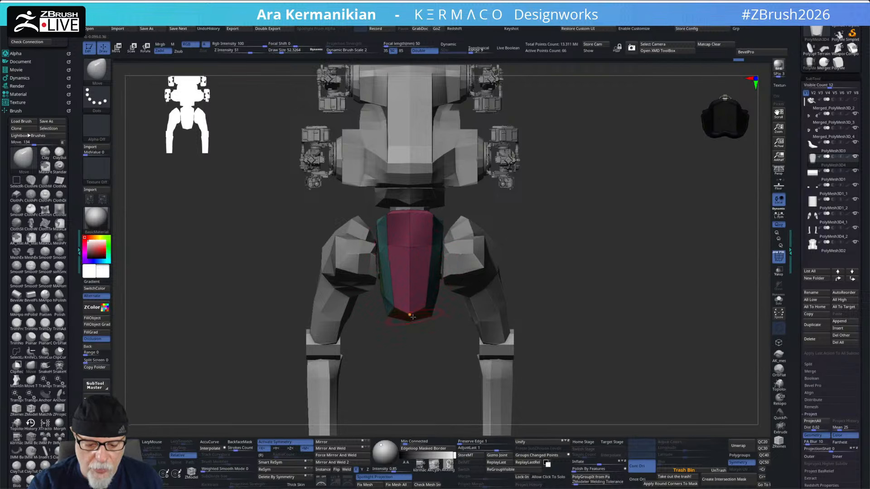
pyautogui.keyDown('alt'); pyautogui.moveTo(601, 298); pyautogui.dragTo(653, 286); pyautogui.keyUp('alt')
pyautogui.moveTo(709, 291)
pyautogui.keyDown('ctrl'); pyautogui.keyDown('shift'); pyautogui.mouseDown()
pyautogui.moveTo(287, 284)
pyautogui.moveTo(270, 273)
pyautogui.mouseUp(); pyautogui.keyUp('shift'); pyautogui.keyUp('ctrl')
pyautogui.moveTo(657, 277)
pyautogui.mouseDown()
pyautogui.moveTo(629, 281)
pyautogui.moveTo(578, 231)
pyautogui.moveTo(551, 237)
pyautogui.moveTo(569, 245)
pyautogui.moveTo(585, 201)
pyautogui.moveTo(617, 175)
pyautogui.moveTo(602, 206)
pyautogui.moveTo(635, 192)
pyautogui.moveTo(591, 186)
pyautogui.moveTo(619, 223)
pyautogui.moveTo(548, 270)
pyautogui.moveTo(542, 228)
pyautogui.moveTo(473, 268)
pyautogui.mouseUp()
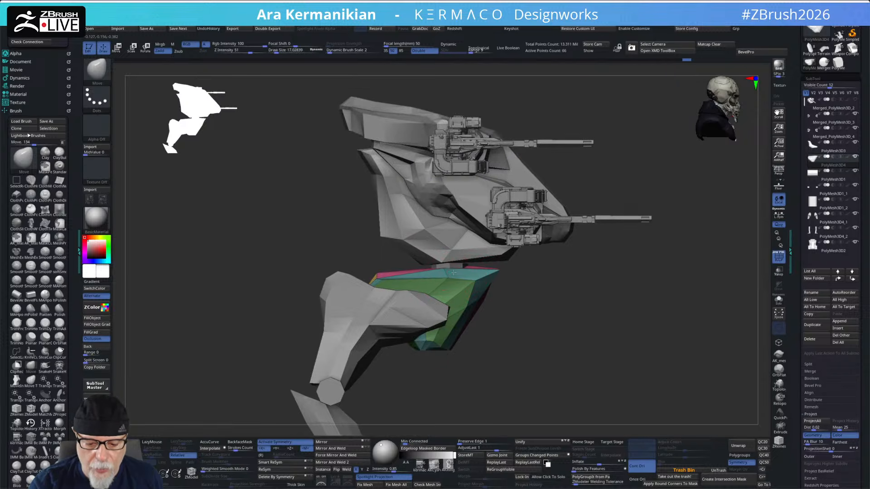
pyautogui.moveTo(461, 269)
pyautogui.mouseDown()
pyautogui.moveTo(521, 305)
pyautogui.moveTo(559, 217)
pyautogui.moveTo(500, 278)
pyautogui.mouseUp()
# Step: Insert edge loops through the pelvis piece's sides with the ZModeler brush
pyautogui.press('b')
pyautogui.press('z')
pyautogui.press('m')
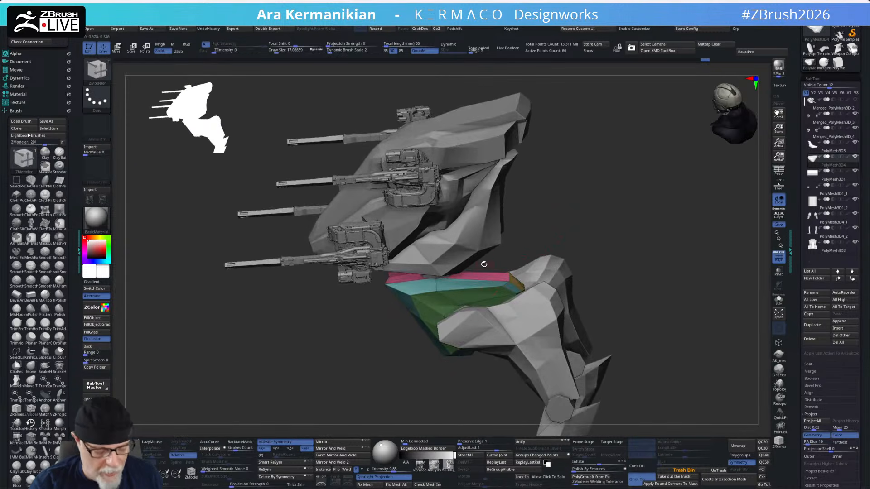
pyautogui.click(475, 289)
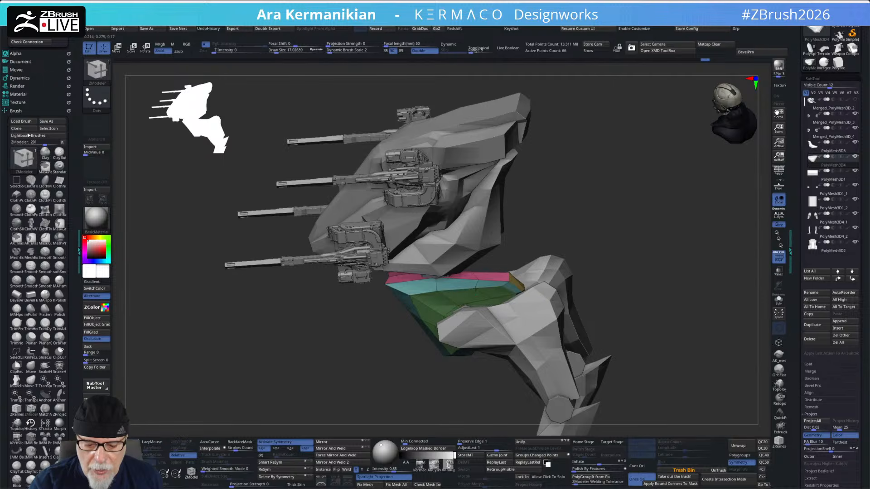
pyautogui.moveTo(578, 224); pyautogui.dragTo(522, 262)
pyautogui.click(427, 315)
pyautogui.click(429, 268)
pyautogui.moveTo(634, 206); pyautogui.dragTo(495, 275)
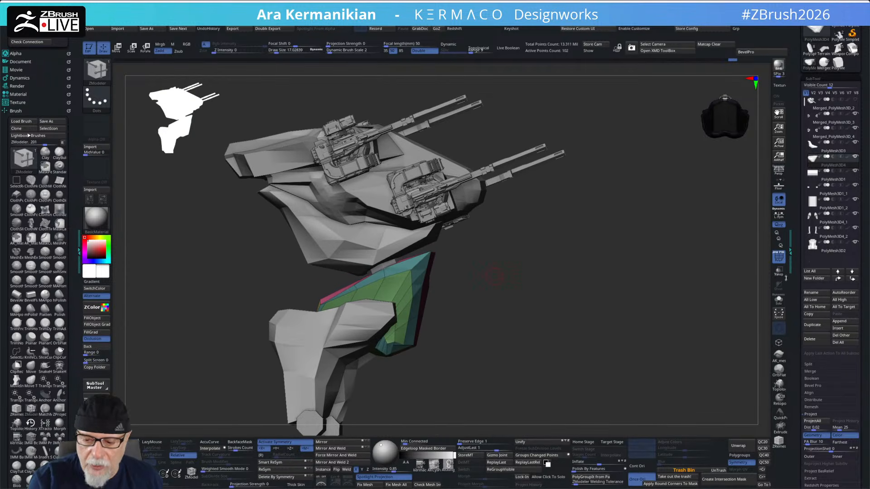
# Step: Isolate the pelvis piece, insert further edge loops, adjust the points on its upper face, and bring the other parts back into view
pyautogui.click(779, 300)
pyautogui.moveTo(499, 322); pyautogui.dragTo(335, 299)
pyautogui.click(335, 299)
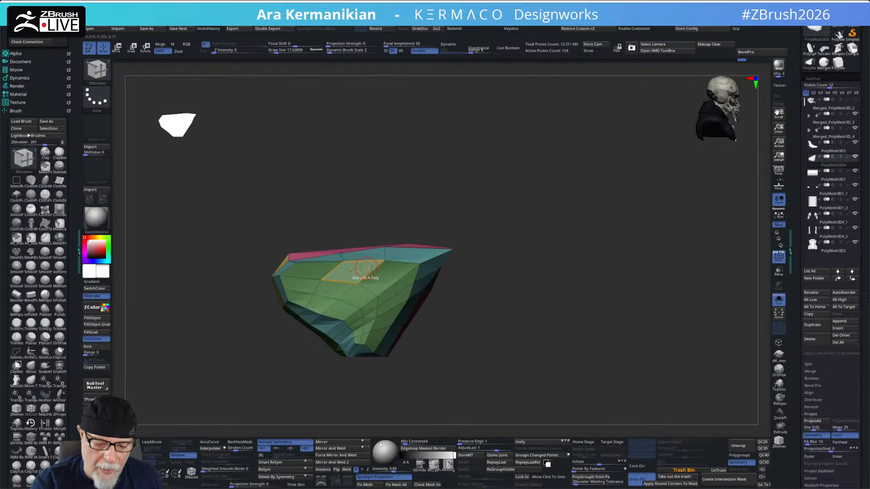
pyautogui.moveTo(582, 249); pyautogui.dragTo(521, 316)
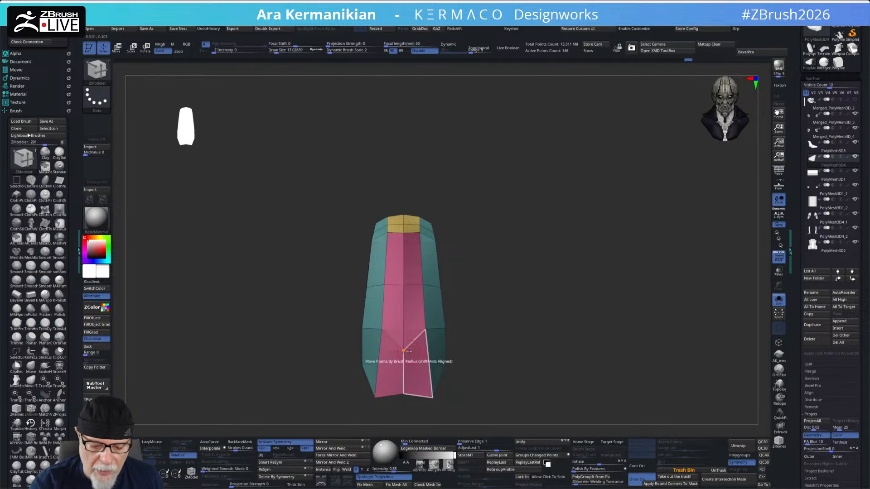
pyautogui.keyDown('alt'); pyautogui.moveTo(492, 325); pyautogui.dragTo(488, 270); pyautogui.keyUp('alt')
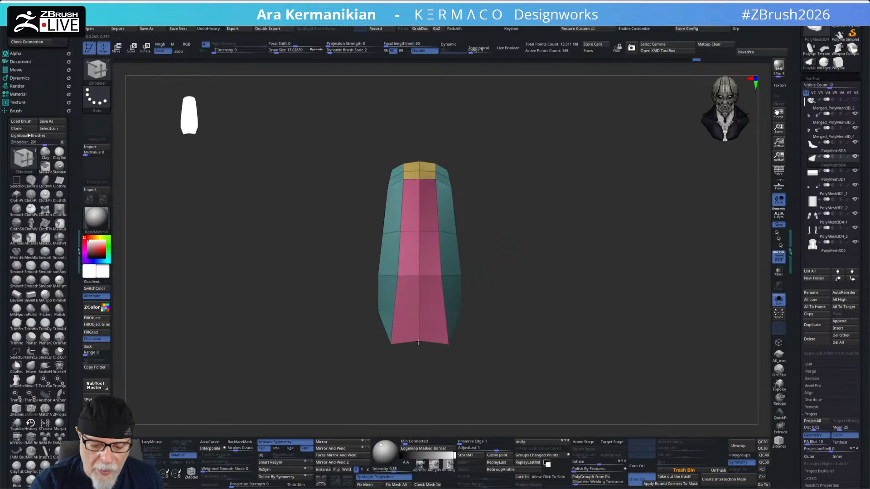
pyautogui.moveTo(770, 264); pyautogui.dragTo(557, 240)
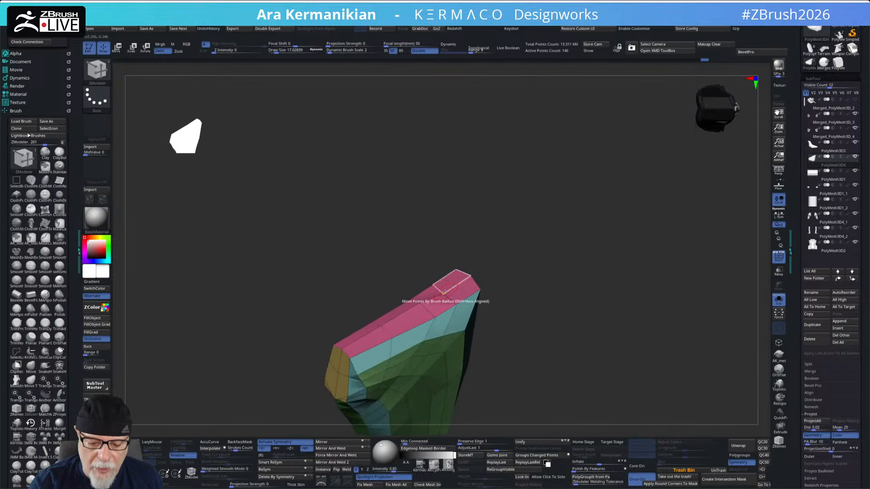
pyautogui.moveTo(444, 294); pyautogui.dragTo(462, 312)
pyautogui.click(779, 300)
# Step: Clip the pelvis piece's top flat in the side view and move the piece up slightly toward the upper hip plate
pyautogui.moveTo(623, 328); pyautogui.dragTo(600, 311)
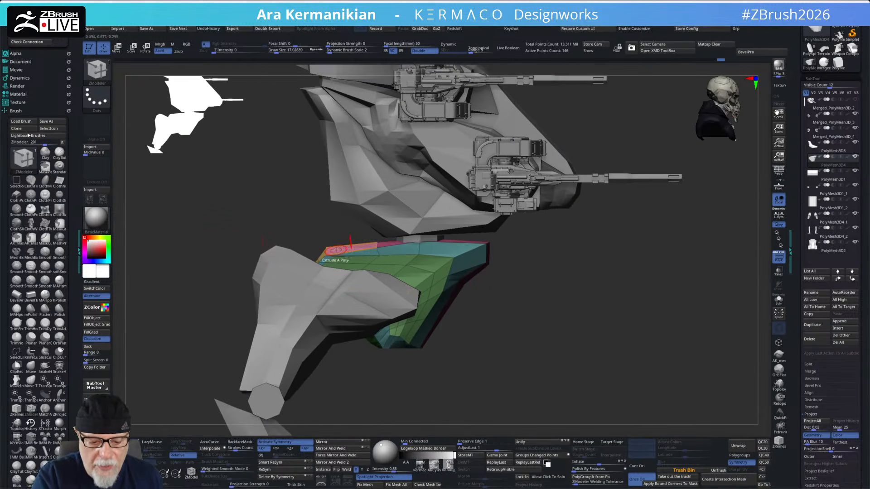
pyautogui.moveTo(200, 234)
pyautogui.keyDown('ctrl'); pyautogui.keyDown('shift'); pyautogui.mouseDown()
pyautogui.moveTo(485, 232)
pyautogui.moveTo(568, 251)
pyautogui.moveTo(583, 251)
pyautogui.moveTo(598, 225)
pyautogui.moveTo(608, 248)
pyautogui.mouseUp(); pyautogui.keyUp('shift'); pyautogui.keyUp('ctrl')
pyautogui.press('w')
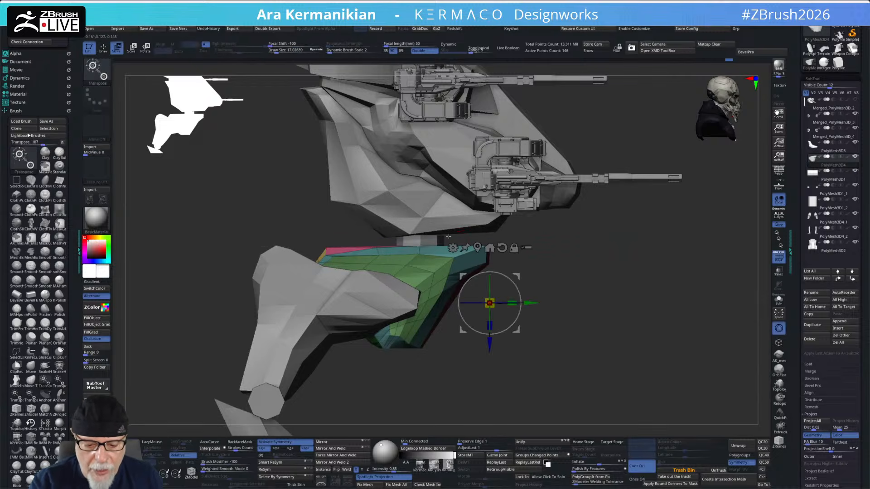
pyautogui.moveTo(493, 344); pyautogui.dragTo(492, 331)
pyautogui.moveTo(585, 300)
pyautogui.mouseDown()
pyautogui.moveTo(633, 277)
pyautogui.moveTo(638, 258)
pyautogui.moveTo(633, 214)
pyautogui.moveTo(589, 204)
pyautogui.mouseUp()
pyautogui.press('q')
pyautogui.moveTo(639, 203); pyautogui.dragTo(524, 221)
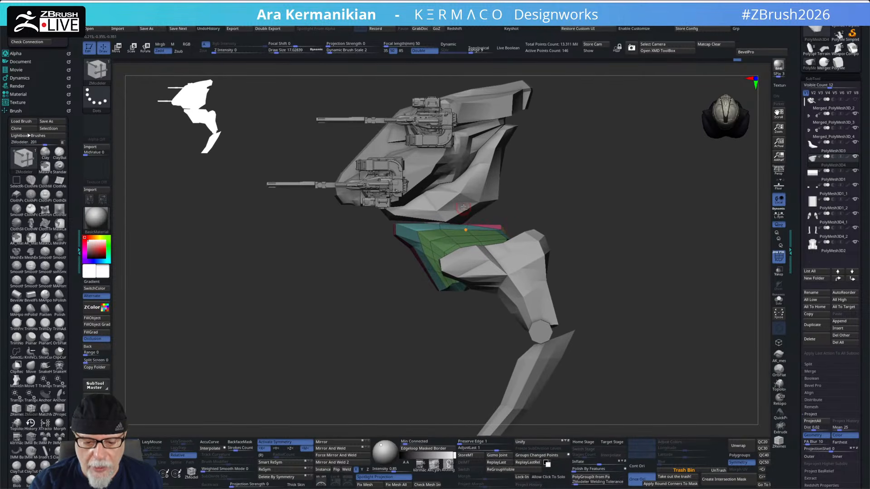
# Step: Clip the upper hip plate's underside along a slightly slanted line in the side view
pyautogui.keyDown('alt'); pyautogui.click(479, 205); pyautogui.keyUp('alt')
pyautogui.moveTo(643, 249)
pyautogui.keyDown('ctrl'); pyautogui.keyDown('shift'); pyautogui.mouseDown()
pyautogui.moveTo(291, 248)
pyautogui.moveTo(274, 219)
pyautogui.mouseUp(); pyautogui.keyUp('shift'); pyautogui.keyUp('ctrl')
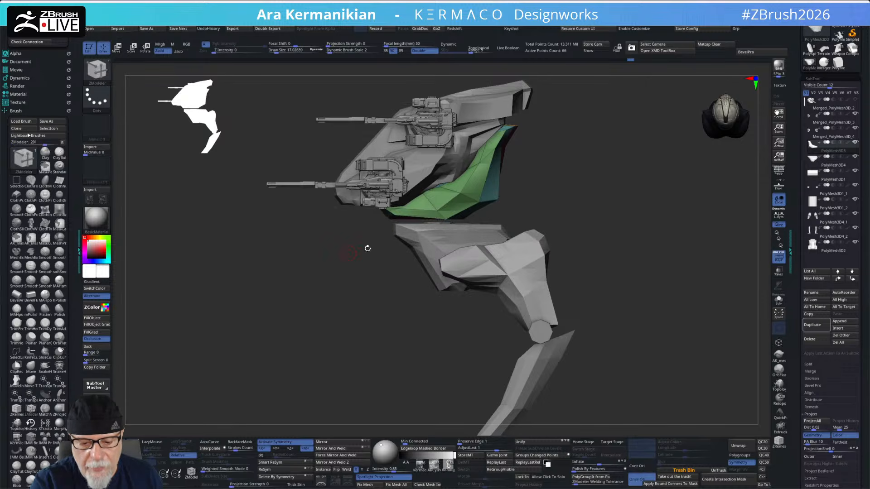
pyautogui.moveTo(599, 212); pyautogui.dragTo(411, 393)
# Step: Move the small connector between the upper hip plate and the pelvis up by about 0.06
pyautogui.keyDown('alt'); pyautogui.click(444, 225); pyautogui.keyUp('alt')
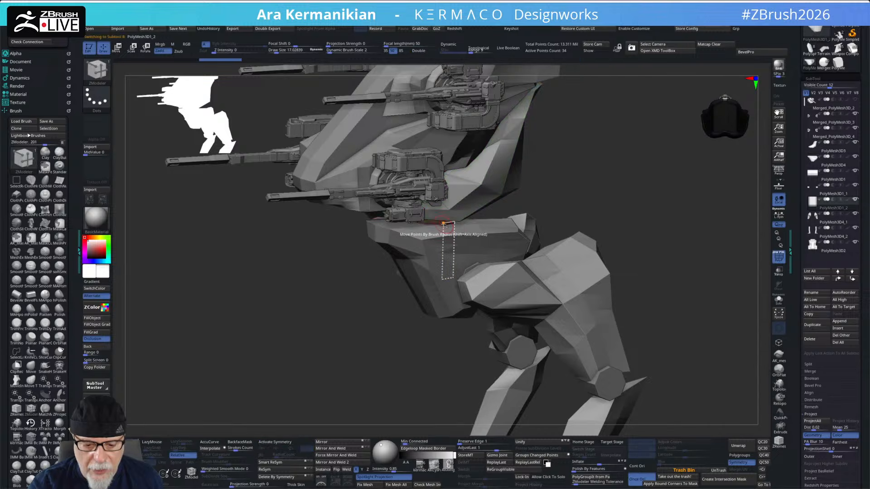
pyautogui.press('w')
pyautogui.moveTo(434, 174); pyautogui.dragTo(435, 164)
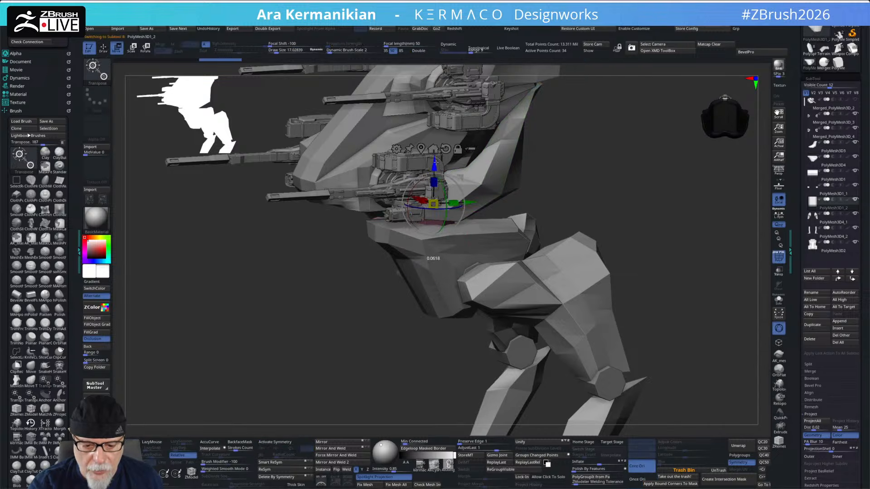
pyautogui.press('q')
pyautogui.moveTo(598, 161)
pyautogui.keyDown('alt'); pyautogui.mouseDown()
pyautogui.moveTo(582, 154)
pyautogui.moveTo(583, 162)
pyautogui.moveTo(540, 166)
pyautogui.moveTo(585, 162)
pyautogui.moveTo(569, 178)
pyautogui.mouseUp(); pyautogui.keyUp('alt')
pyautogui.moveTo(535, 213); pyautogui.dragTo(555, 240)
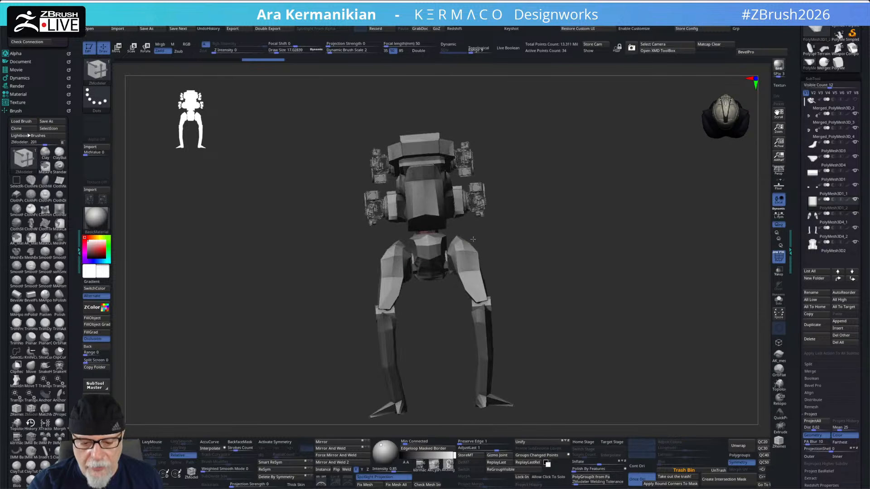
# Step: Set up the Move brush at draw size 28.75 for the thighs, and clip their tops along a slanted line in the side view
pyautogui.keyDown('alt'); pyautogui.click(394, 260); pyautogui.keyUp('alt')
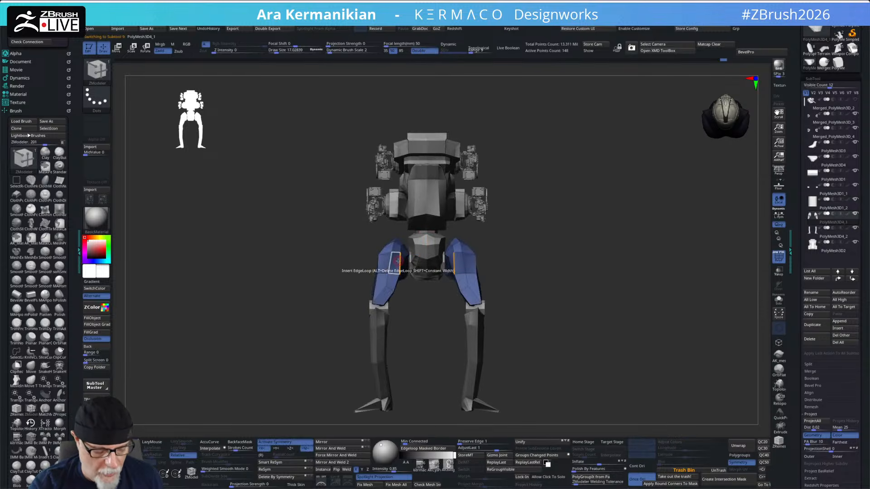
pyautogui.press('b')
pyautogui.press('m')
pyautogui.press('v')
pyautogui.press('s')
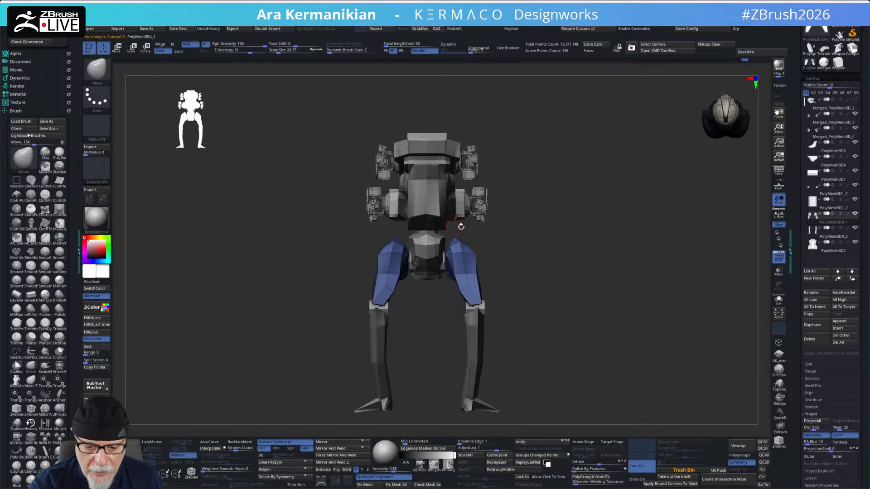
pyautogui.moveTo(516, 231); pyautogui.dragTo(510, 249)
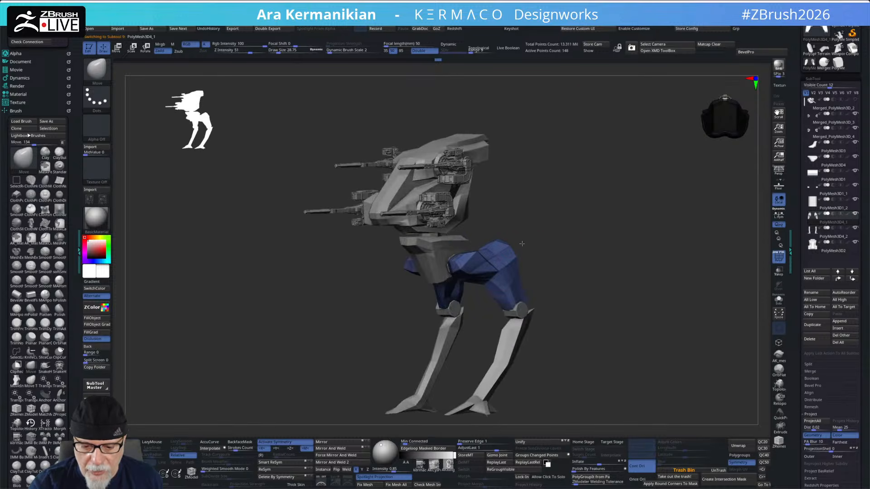
pyautogui.moveTo(566, 229); pyautogui.dragTo(495, 259)
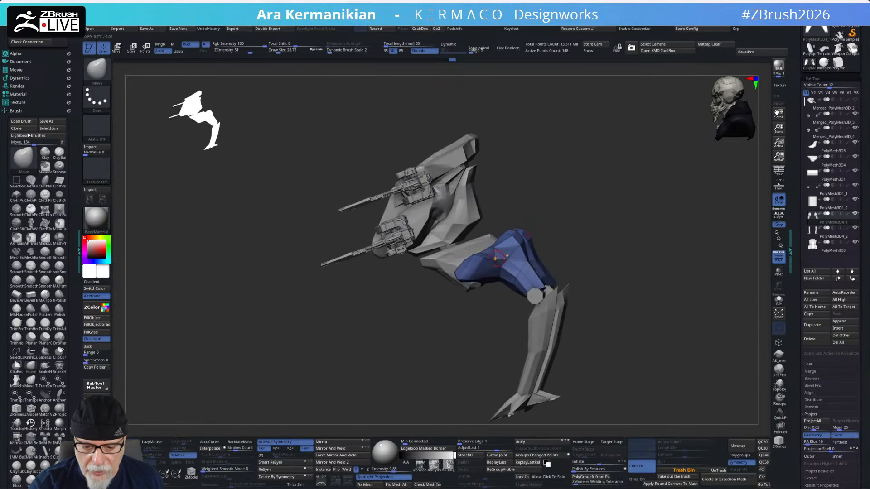
pyautogui.moveTo(560, 212)
pyautogui.mouseDown()
pyautogui.moveTo(521, 232)
pyautogui.moveTo(596, 196)
pyautogui.moveTo(551, 210)
pyautogui.moveTo(552, 219)
pyautogui.moveTo(561, 201)
pyautogui.moveTo(544, 206)
pyautogui.mouseUp()
pyautogui.moveTo(492, 219)
pyautogui.keyDown('ctrl'); pyautogui.keyDown('shift'); pyautogui.mouseDown()
pyautogui.moveTo(592, 169)
pyautogui.moveTo(596, 245)
pyautogui.moveTo(614, 243)
pyautogui.moveTo(516, 194)
pyautogui.moveTo(584, 238)
pyautogui.moveTo(549, 197)
pyautogui.mouseUp(); pyautogui.keyUp('shift'); pyautogui.keyUp('ctrl')
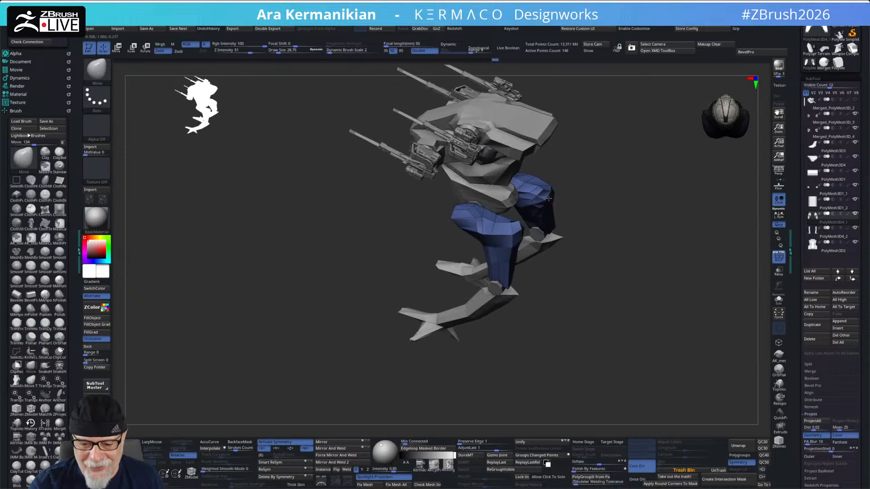
# Step: Pull the thighs' upper inner, outer and rear points with the Move brush to give them broader, squarer tops
pyautogui.moveTo(543, 193); pyautogui.dragTo(591, 221)
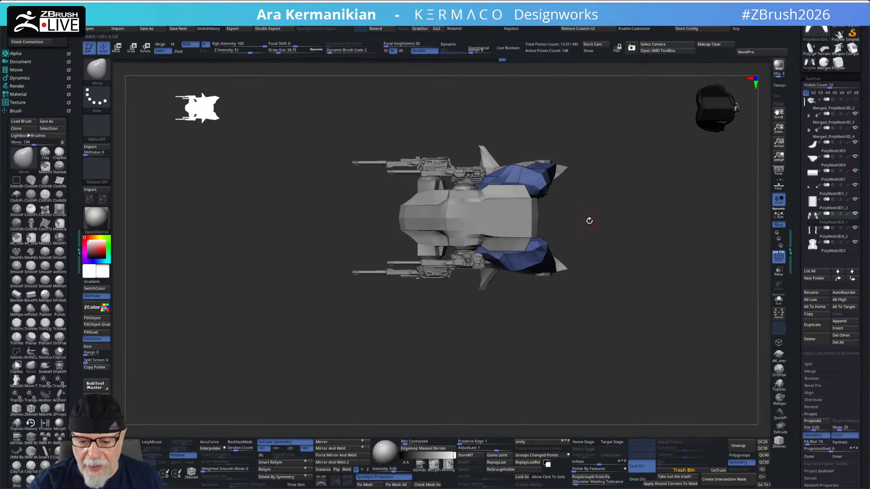
pyautogui.moveTo(580, 168); pyautogui.dragTo(437, 258)
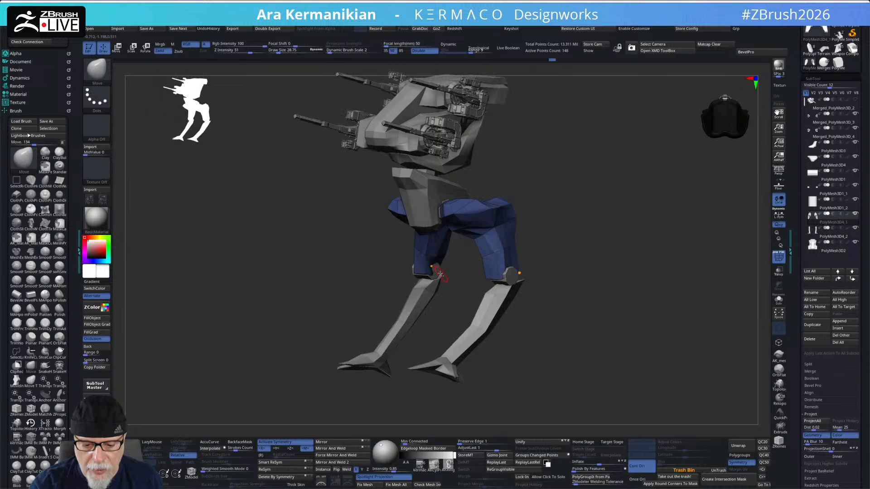
pyautogui.moveTo(559, 245); pyautogui.dragTo(497, 201)
pyautogui.moveTo(556, 182); pyautogui.dragTo(532, 217)
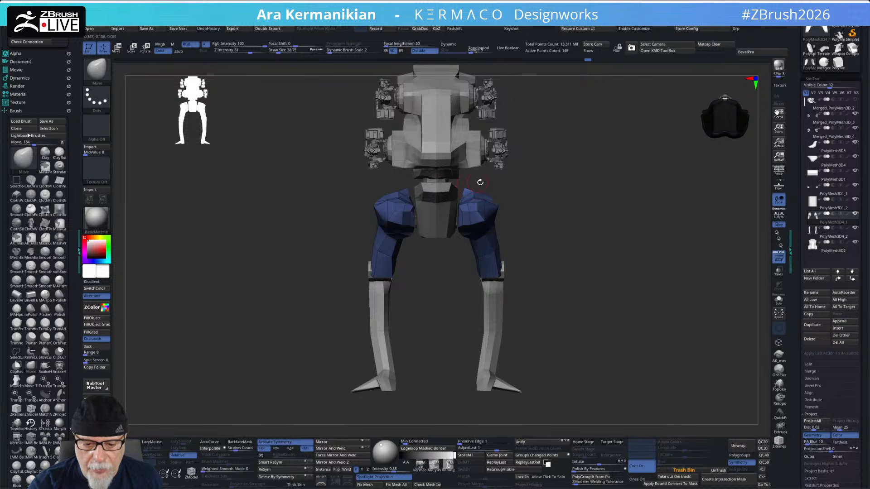
pyautogui.moveTo(519, 187); pyautogui.dragTo(461, 196)
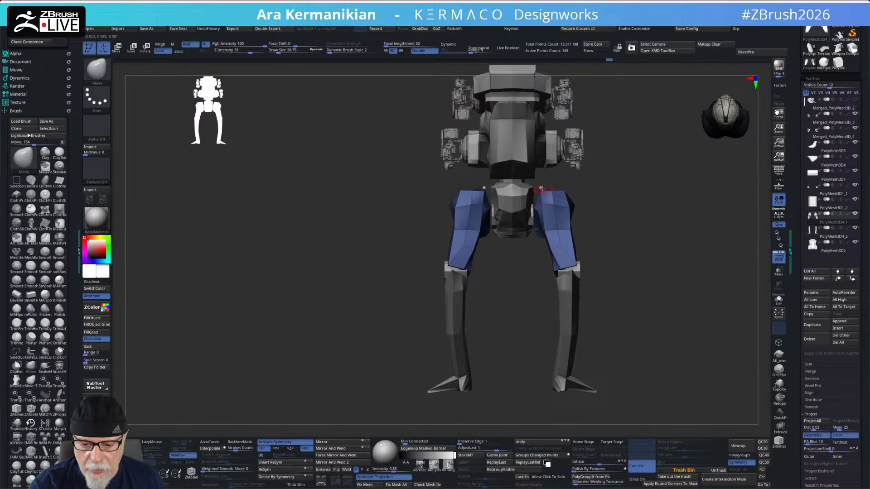
pyautogui.moveTo(544, 185); pyautogui.dragTo(562, 203)
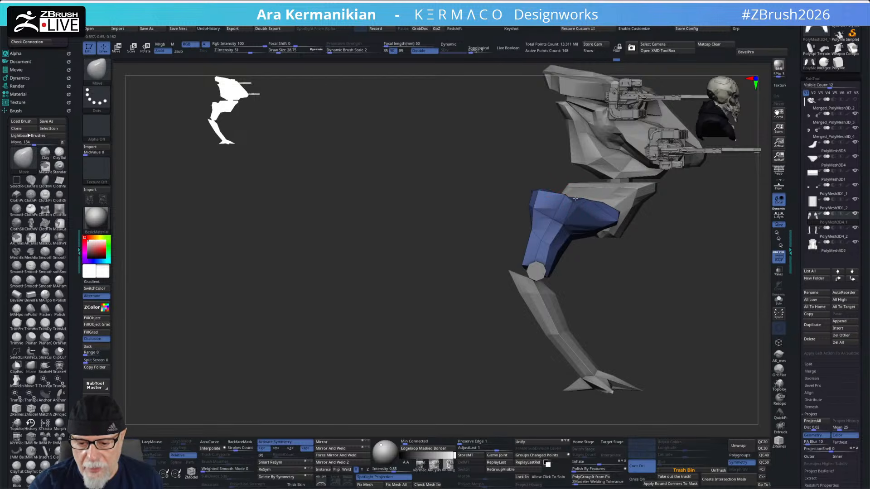
pyautogui.moveTo(596, 226); pyautogui.dragTo(541, 211)
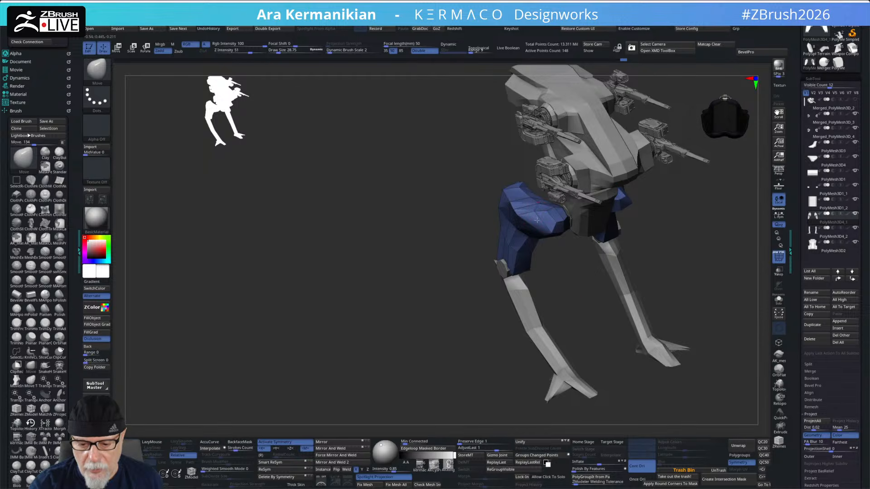
pyautogui.moveTo(569, 289); pyautogui.dragTo(502, 244)
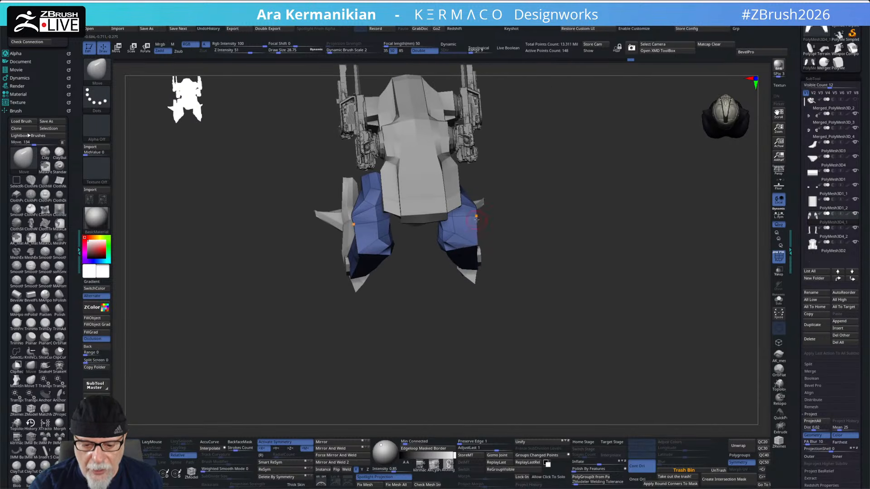
pyautogui.moveTo(464, 247)
pyautogui.mouseDown()
pyautogui.moveTo(479, 229)
pyautogui.moveTo(480, 254)
pyautogui.moveTo(469, 262)
pyautogui.moveTo(486, 259)
pyautogui.moveTo(460, 262)
pyautogui.mouseUp()
pyautogui.moveTo(562, 213)
pyautogui.mouseDown()
pyautogui.moveTo(603, 190)
pyautogui.moveTo(605, 214)
pyautogui.moveTo(548, 231)
pyautogui.moveTo(598, 249)
pyautogui.moveTo(532, 248)
pyautogui.moveTo(614, 227)
pyautogui.moveTo(553, 219)
pyautogui.mouseUp()
# Step: Switch to the lower legs and pull the outer toe tips outward in the front view with a larger Move brush
pyautogui.keyDown('alt'); pyautogui.click(495, 258); pyautogui.keyUp('alt')
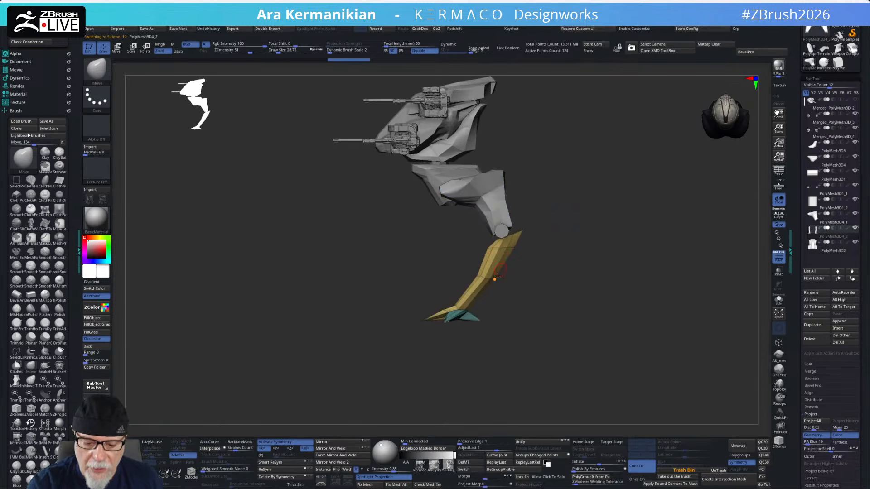
pyautogui.moveTo(402, 357)
pyautogui.mouseDown()
pyautogui.moveTo(433, 366)
pyautogui.moveTo(493, 320)
pyautogui.mouseUp()
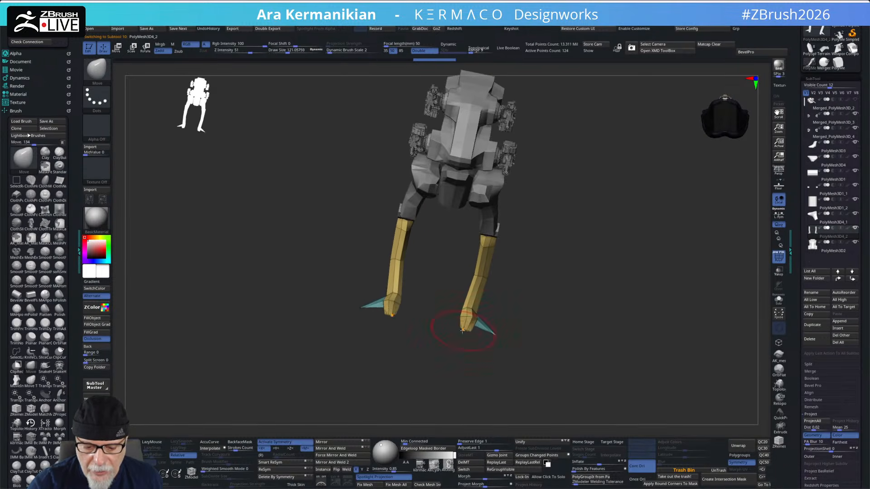
pyautogui.moveTo(505, 289); pyautogui.dragTo(469, 270)
pyautogui.keyDown('alt'); pyautogui.moveTo(534, 271); pyautogui.dragTo(459, 271); pyautogui.keyUp('alt')
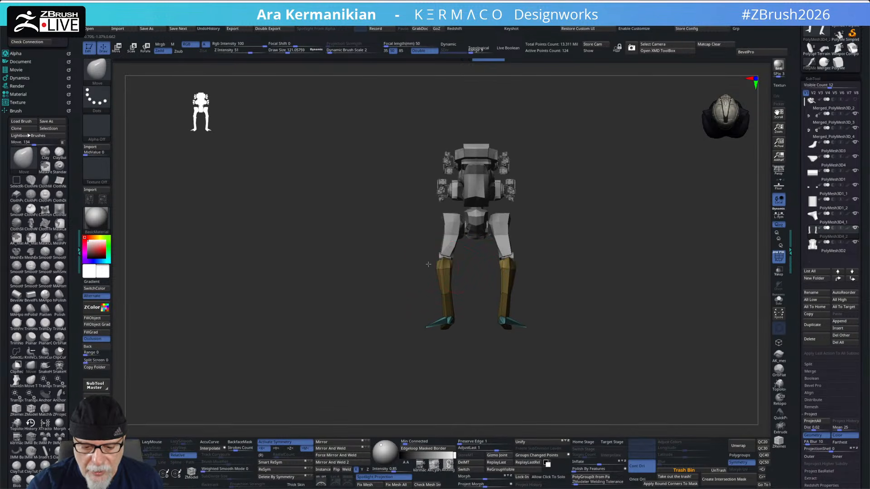
pyautogui.moveTo(545, 269); pyautogui.dragTo(453, 285)
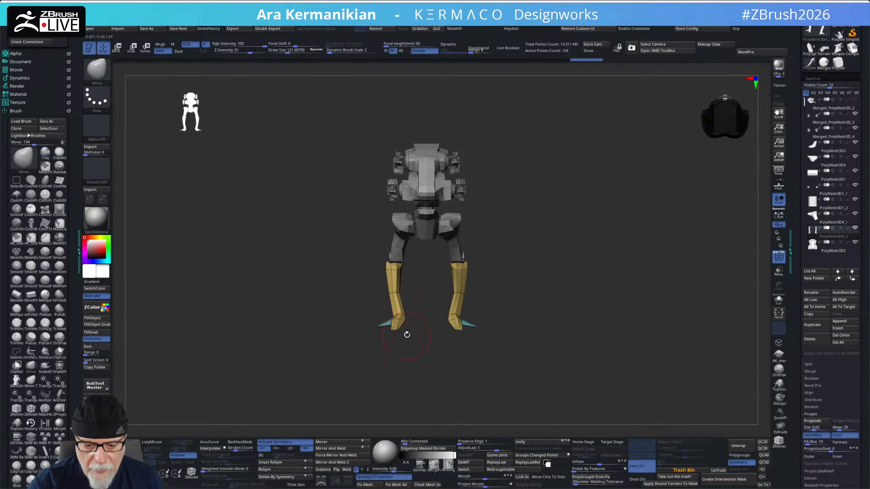
pyautogui.moveTo(381, 327); pyautogui.dragTo(373, 330)
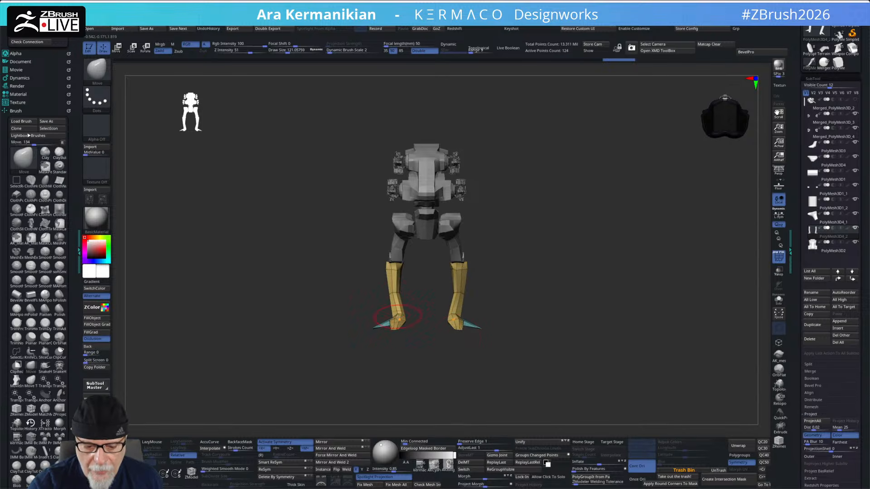
# Step: Enlarge the Move brush and pull the feet and lower shins outward symmetrically to widen the mech's stance
pyautogui.press('s')
pyautogui.click(471, 324)
pyautogui.moveTo(475, 324); pyautogui.dragTo(544, 295)
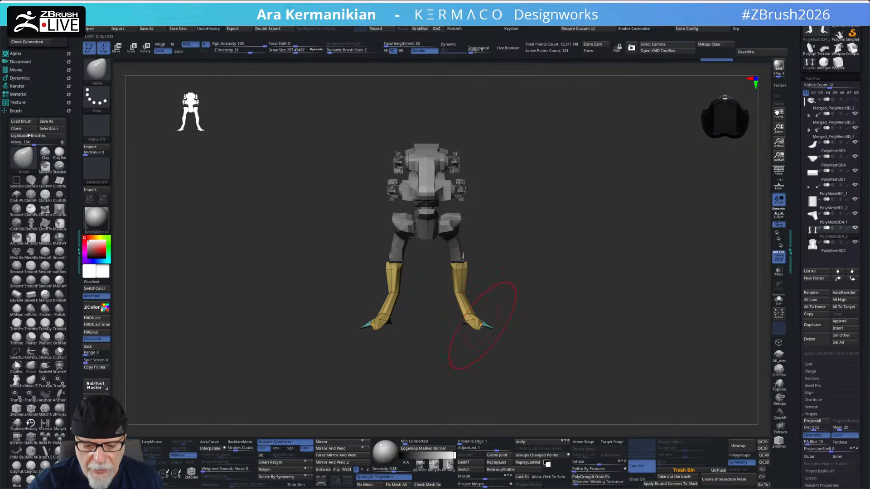
pyautogui.moveTo(489, 311)
pyautogui.mouseDown()
pyautogui.moveTo(528, 299)
pyautogui.moveTo(484, 291)
pyautogui.mouseUp()
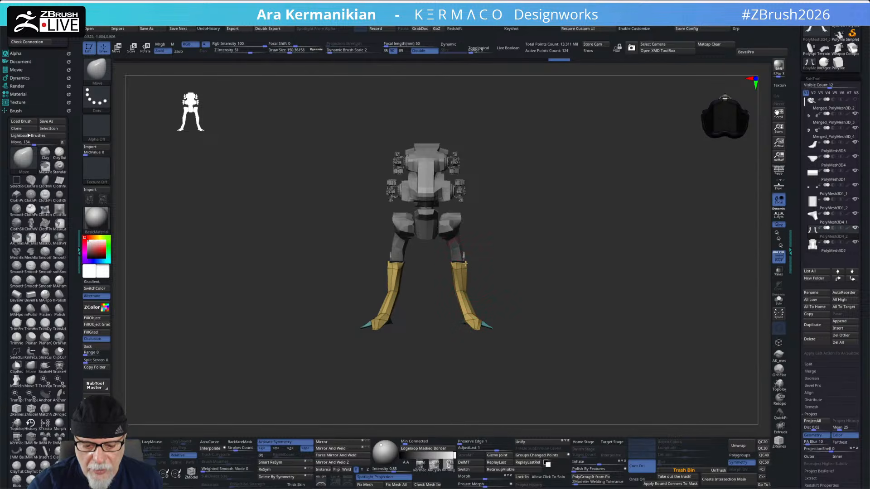
pyautogui.moveTo(500, 270)
pyautogui.mouseDown()
pyautogui.moveTo(583, 266)
pyautogui.moveTo(535, 269)
pyautogui.moveTo(490, 287)
pyautogui.moveTo(488, 318)
pyautogui.mouseUp()
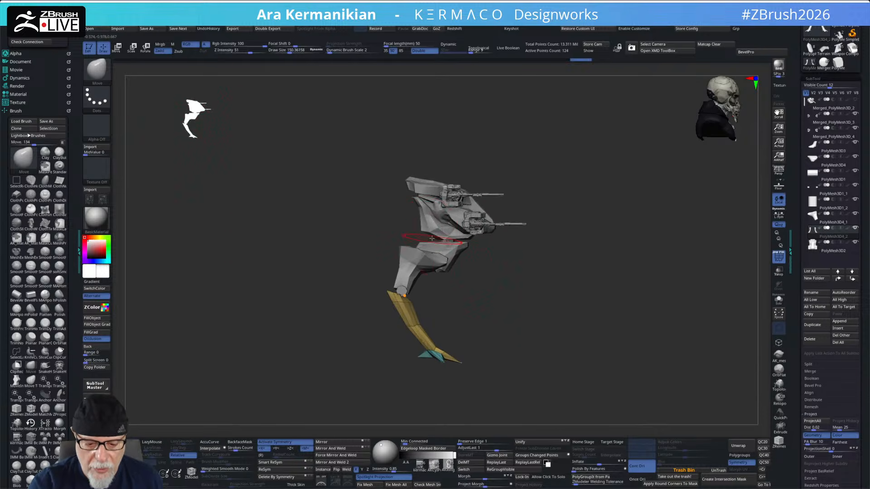
# Step: Select the lower torso piece beneath the hull and clip its rear edge along a slanted line in the side view
pyautogui.keyDown('alt'); pyautogui.click(428, 227); pyautogui.keyUp('alt')
pyautogui.moveTo(518, 214); pyautogui.dragTo(542, 253)
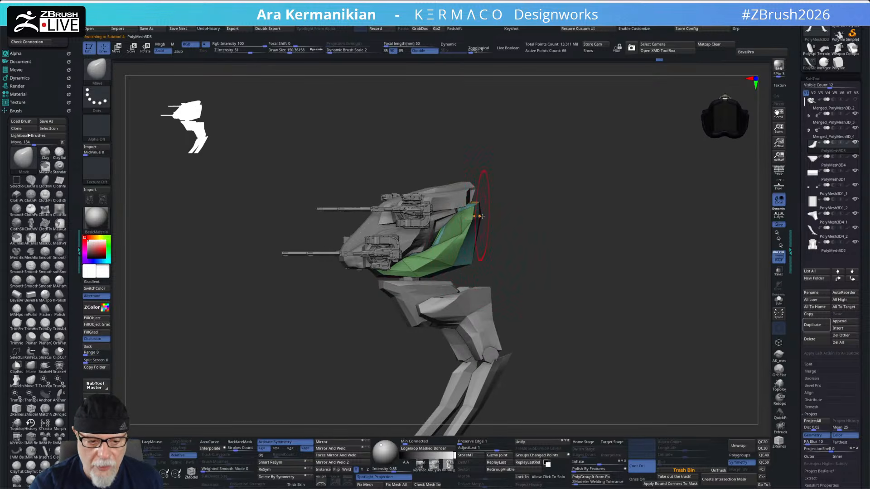
pyautogui.moveTo(510, 246); pyautogui.dragTo(509, 246)
pyautogui.moveTo(526, 198)
pyautogui.keyDown('ctrl'); pyautogui.keyDown('shift'); pyautogui.mouseDown()
pyautogui.moveTo(459, 258)
pyautogui.moveTo(449, 284)
pyautogui.mouseUp(); pyautogui.keyUp('shift'); pyautogui.keyUp('ctrl')
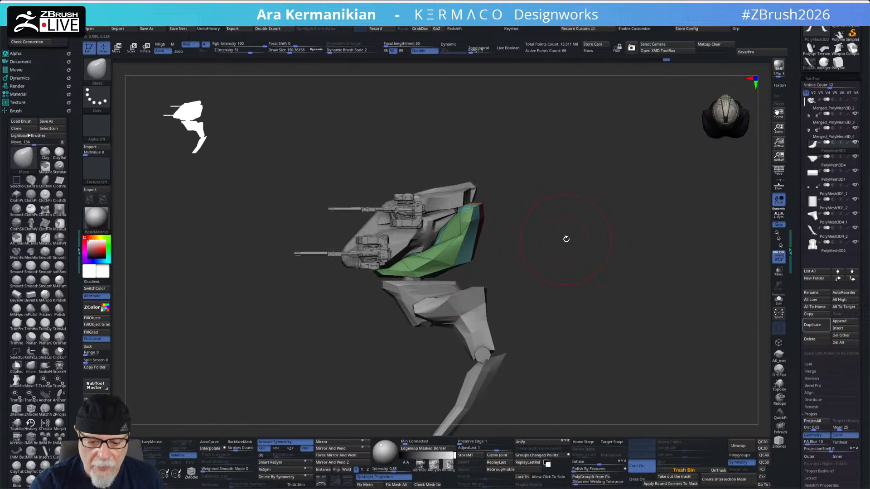
pyautogui.moveTo(573, 238); pyautogui.dragTo(569, 213)
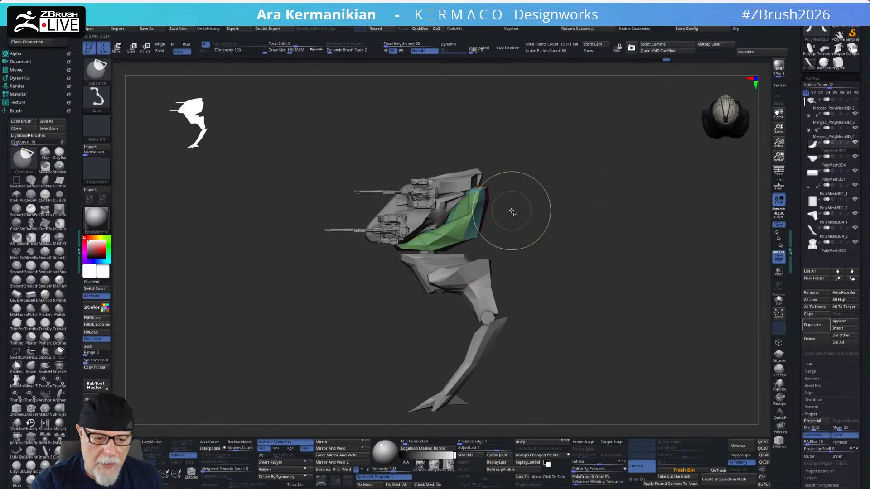
# Step: Select the upper hull and widen it sideways with the transform gizmo by a factor of about 1.34
pyautogui.keyDown('alt'); pyautogui.click(485, 174); pyautogui.keyUp('alt')
pyautogui.moveTo(497, 169)
pyautogui.mouseDown()
pyautogui.moveTo(515, 196)
pyautogui.moveTo(486, 179)
pyautogui.moveTo(513, 175)
pyautogui.moveTo(529, 186)
pyautogui.mouseUp()
pyautogui.press('s')
pyautogui.press('s')
pyautogui.moveTo(562, 224)
pyautogui.keyDown('shift'); pyautogui.mouseDown()
pyautogui.moveTo(571, 181)
pyautogui.moveTo(596, 184)
pyautogui.moveTo(577, 193)
pyautogui.moveTo(526, 174)
pyautogui.moveTo(585, 189)
pyautogui.moveTo(550, 183)
pyautogui.moveTo(567, 199)
pyautogui.moveTo(545, 187)
pyautogui.moveTo(549, 242)
pyautogui.moveTo(531, 234)
pyautogui.moveTo(514, 305)
pyautogui.mouseUp(); pyautogui.keyUp('shift')
pyautogui.press('w')
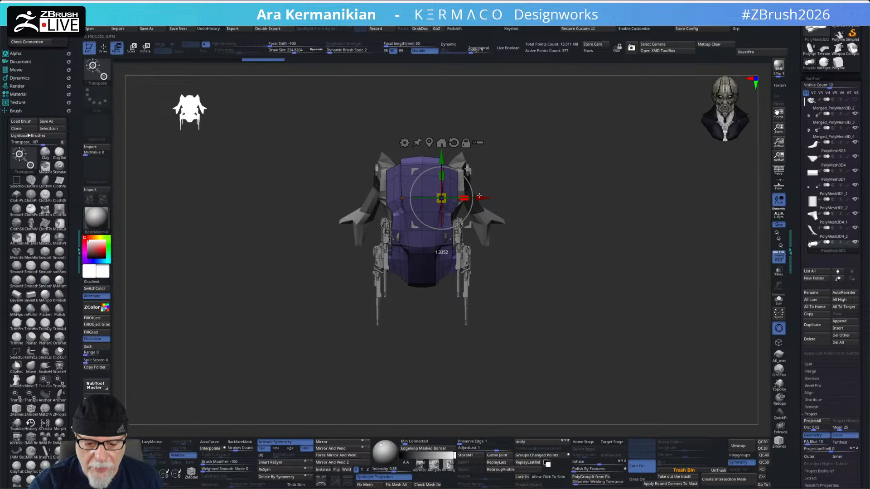
pyautogui.moveTo(540, 243); pyautogui.dragTo(542, 191)
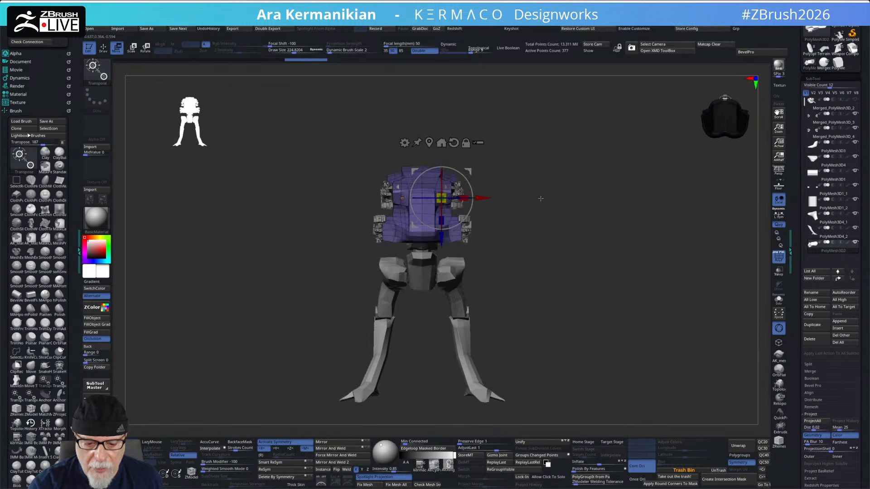
# Step: Select the lower pair of guns and move them outward symmetrically by about 0.15 to clear the widened hull
pyautogui.keyDown('alt'); pyautogui.click(469, 230); pyautogui.keyUp('alt')
pyautogui.moveTo(433, 229); pyautogui.dragTo(423, 233)
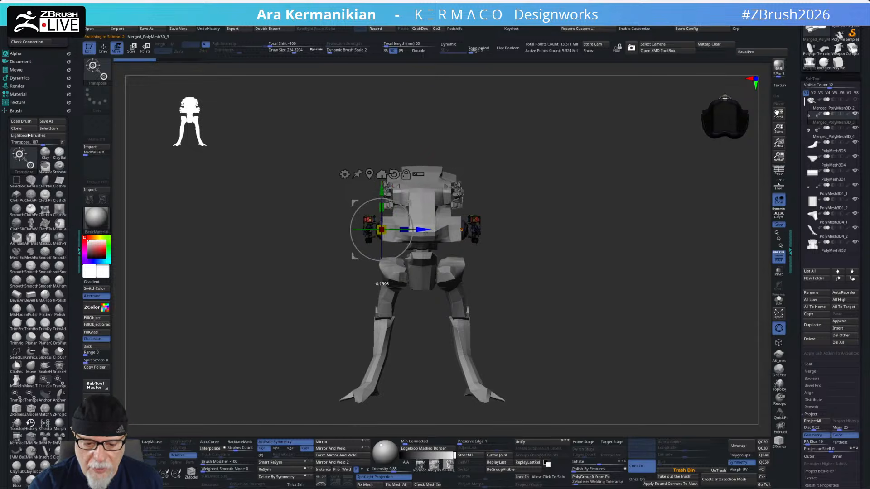
pyautogui.press('q')
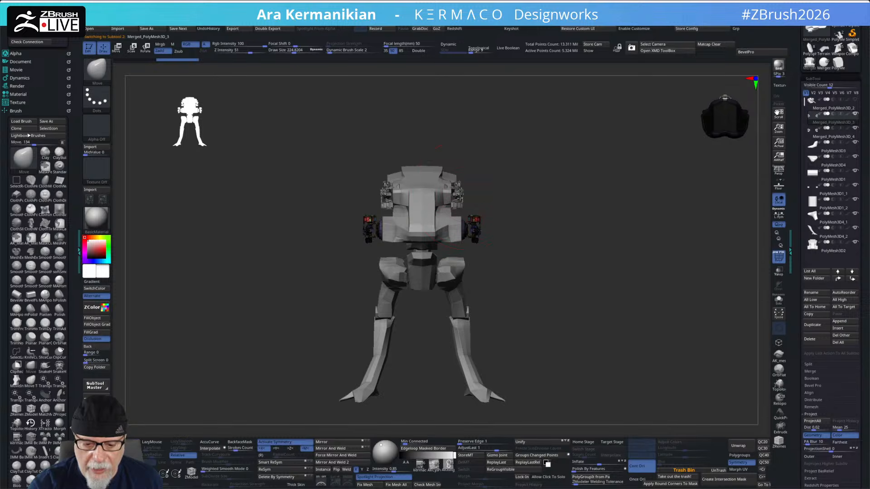
# Step: Select the upper pair of guns, activate symmetry and move them outward by about 0.10
pyautogui.keyDown('alt'); pyautogui.click(461, 194); pyautogui.keyUp('alt')
pyautogui.press('w')
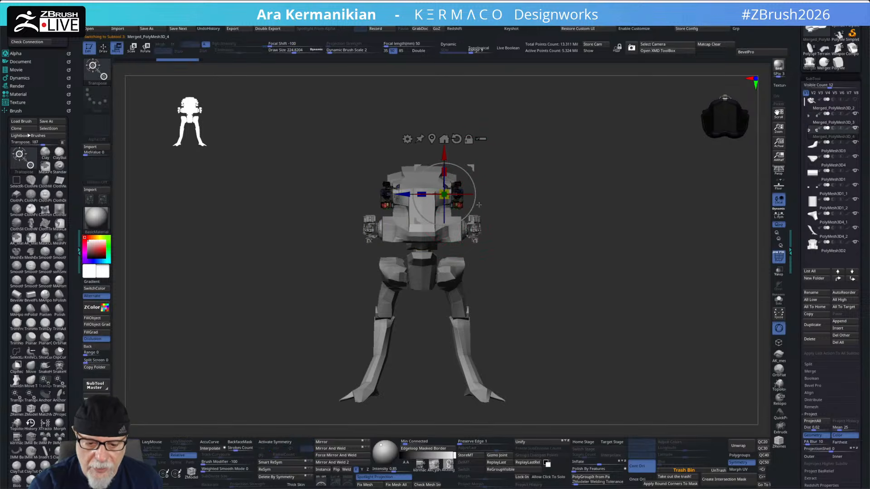
pyautogui.press('x')
pyautogui.moveTo(400, 196); pyautogui.dragTo(410, 196)
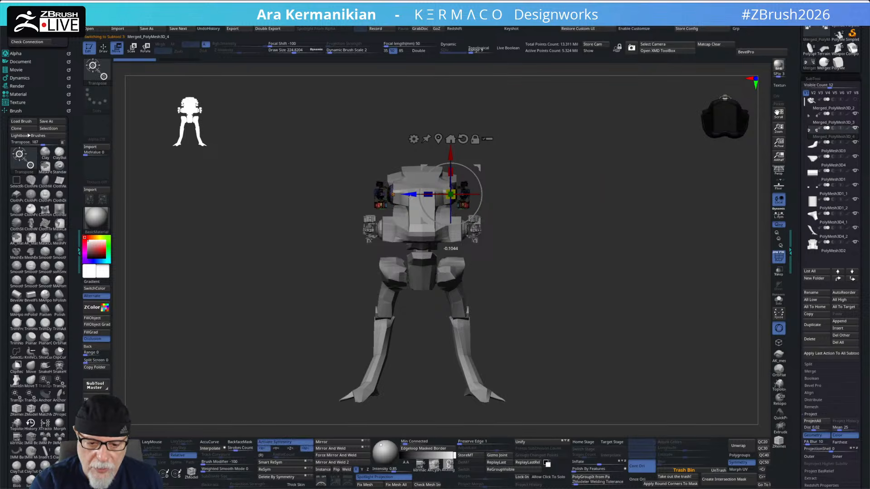
pyautogui.press('q')
pyautogui.moveTo(627, 189)
pyautogui.mouseDown()
pyautogui.moveTo(607, 175)
pyautogui.moveTo(595, 219)
pyautogui.moveTo(623, 194)
pyautogui.moveTo(635, 162)
pyautogui.moveTo(603, 159)
pyautogui.moveTo(583, 171)
pyautogui.moveTo(577, 199)
pyautogui.moveTo(469, 205)
pyautogui.moveTo(583, 229)
pyautogui.moveTo(591, 221)
pyautogui.mouseUp()
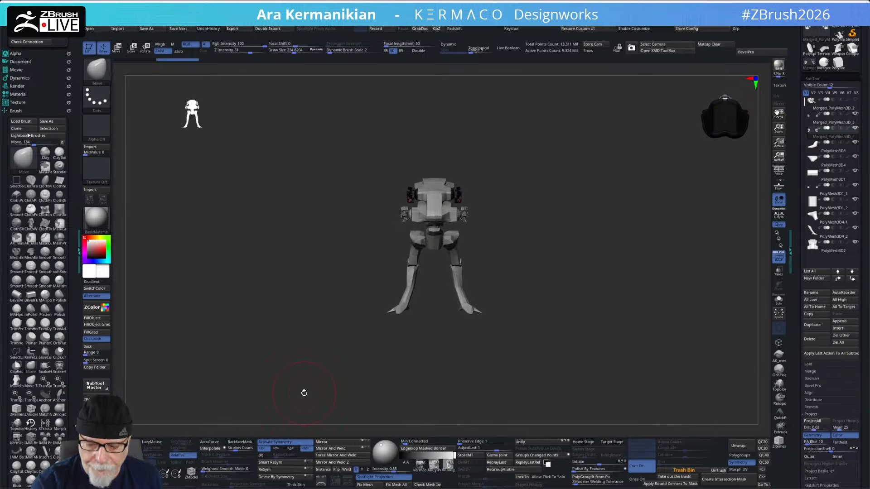
# Step: Switch masking to the AK_Mask brush and mask the whole hull except the side panels at its upper rear
pyautogui.moveTo(626, 251); pyautogui.dragTo(505, 271)
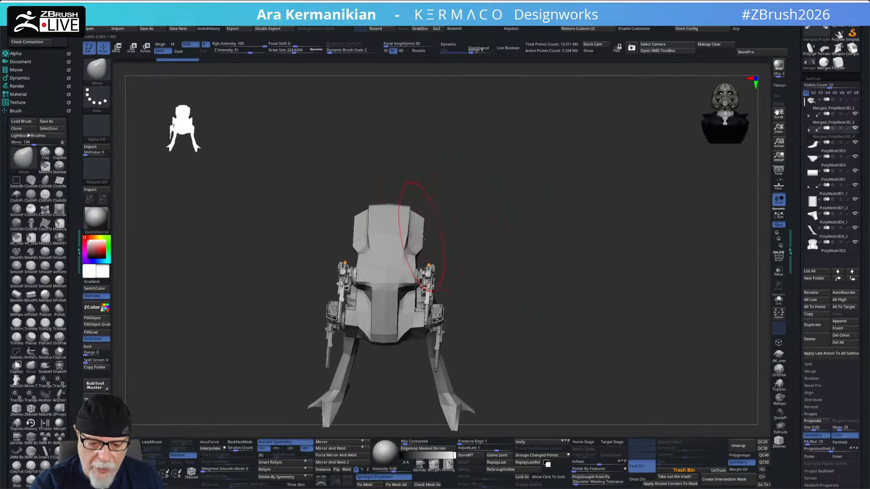
pyautogui.keyDown('alt'); pyautogui.click(424, 236); pyautogui.keyUp('alt')
pyautogui.moveTo(423, 199)
pyautogui.keyDown('ctrl'); pyautogui.mouseDown()
pyautogui.moveTo(425, 260)
pyautogui.moveTo(436, 260)
pyautogui.mouseUp(); pyautogui.keyUp('ctrl')
pyautogui.click(779, 257)
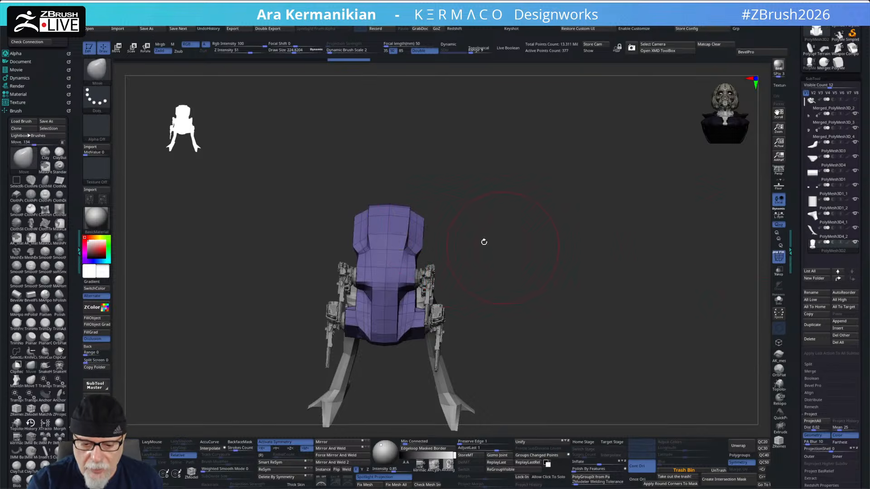
pyautogui.moveTo(419, 198)
pyautogui.keyDown('ctrl'); pyautogui.mouseDown()
pyautogui.moveTo(457, 274)
pyautogui.moveTo(495, 220)
pyautogui.mouseUp(); pyautogui.keyUp('ctrl')
pyautogui.click(107, 74)
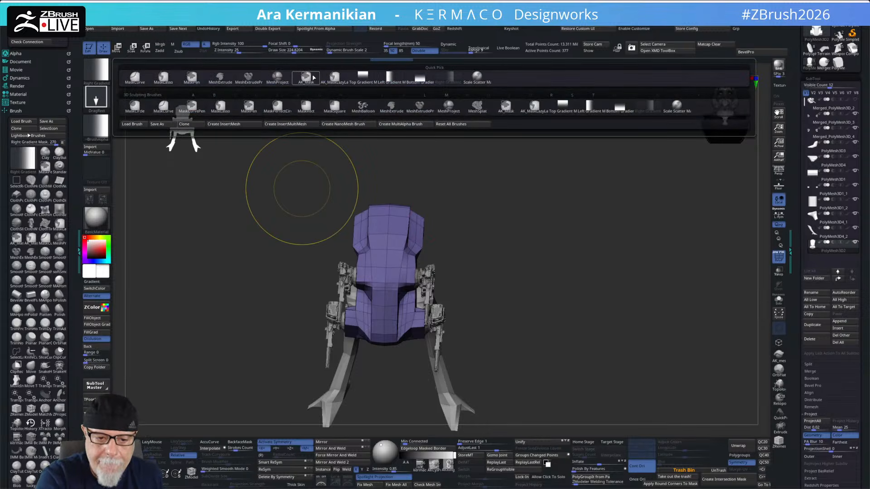
pyautogui.click(311, 81)
pyautogui.moveTo(421, 169)
pyautogui.keyDown('ctrl'); pyautogui.mouseDown()
pyautogui.moveTo(456, 262)
pyautogui.moveTo(468, 258)
pyautogui.mouseUp(); pyautogui.keyUp('ctrl')
pyautogui.keyDown('ctrl'); pyautogui.click(499, 239); pyautogui.keyUp('ctrl')
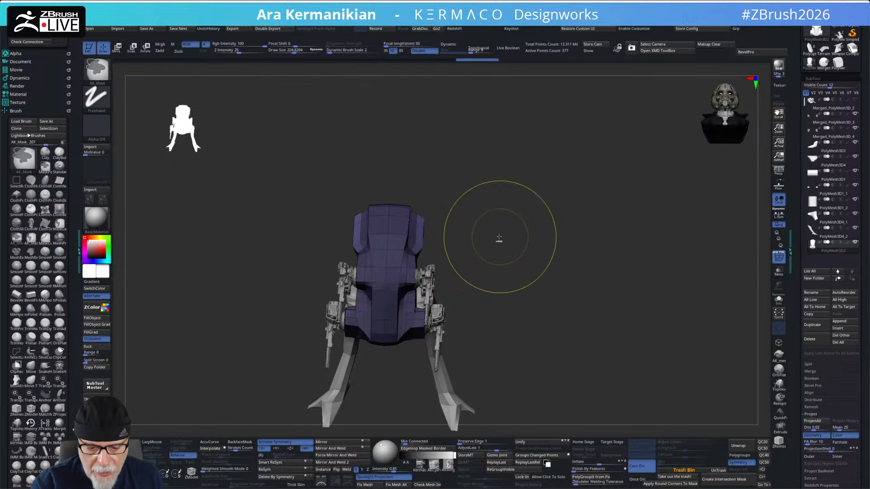
# Step: Move the hull's unmasked upper rear side panels outward symmetrically to form broad shoulders
pyautogui.press('w')
pyautogui.moveTo(455, 255); pyautogui.dragTo(467, 255)
pyautogui.moveTo(539, 202)
pyautogui.mouseDown()
pyautogui.moveTo(509, 198)
pyautogui.moveTo(476, 236)
pyautogui.moveTo(536, 208)
pyautogui.moveTo(538, 196)
pyautogui.moveTo(538, 243)
pyautogui.moveTo(546, 217)
pyautogui.mouseUp()
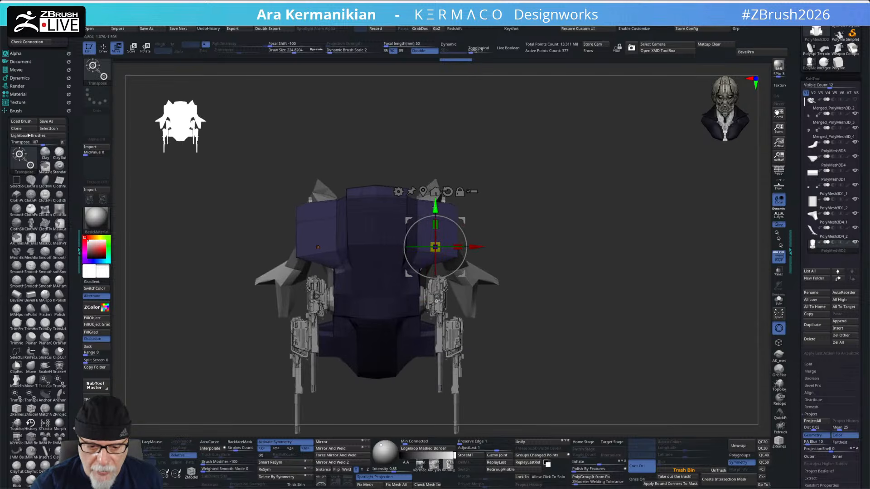
# Step: Set the Move brush to draw size 33.37 and nudge the hull's points around the base of the shoulder panels
pyautogui.moveTo(568, 226)
pyautogui.mouseDown()
pyautogui.moveTo(575, 181)
pyautogui.moveTo(600, 175)
pyautogui.moveTo(559, 178)
pyautogui.moveTo(594, 182)
pyautogui.moveTo(598, 195)
pyautogui.moveTo(578, 274)
pyautogui.moveTo(575, 241)
pyautogui.moveTo(633, 150)
pyautogui.moveTo(622, 202)
pyautogui.moveTo(646, 219)
pyautogui.mouseUp()
pyautogui.press('q')
pyautogui.moveTo(382, 284); pyautogui.dragTo(379, 293)
pyautogui.press('s')
pyautogui.moveTo(381, 286); pyautogui.dragTo(379, 286)
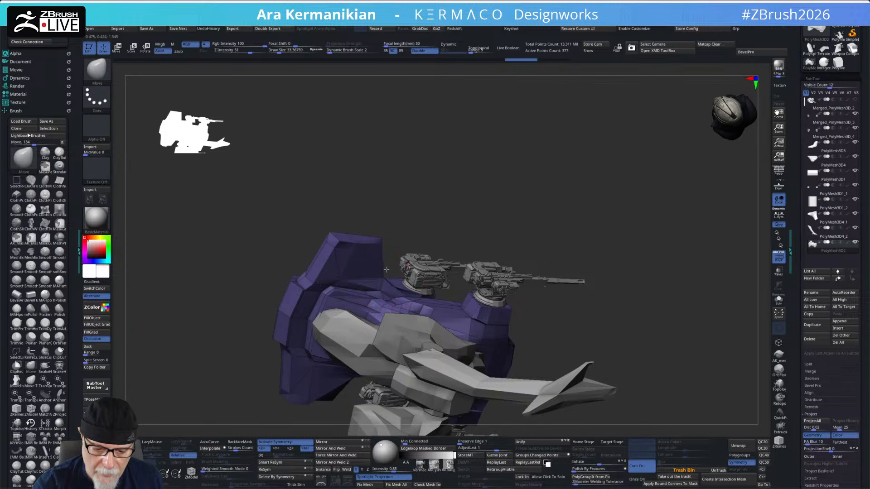
pyautogui.moveTo(393, 243); pyautogui.dragTo(553, 240)
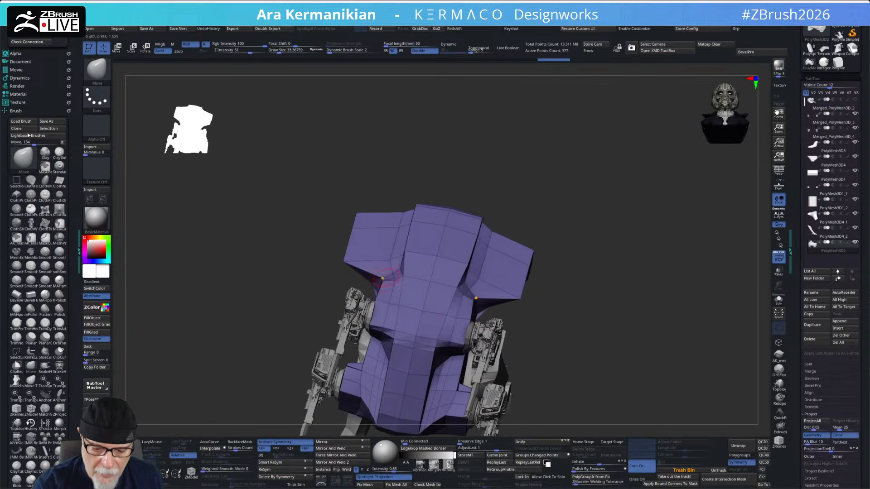
pyautogui.moveTo(540, 209); pyautogui.dragTo(455, 251)
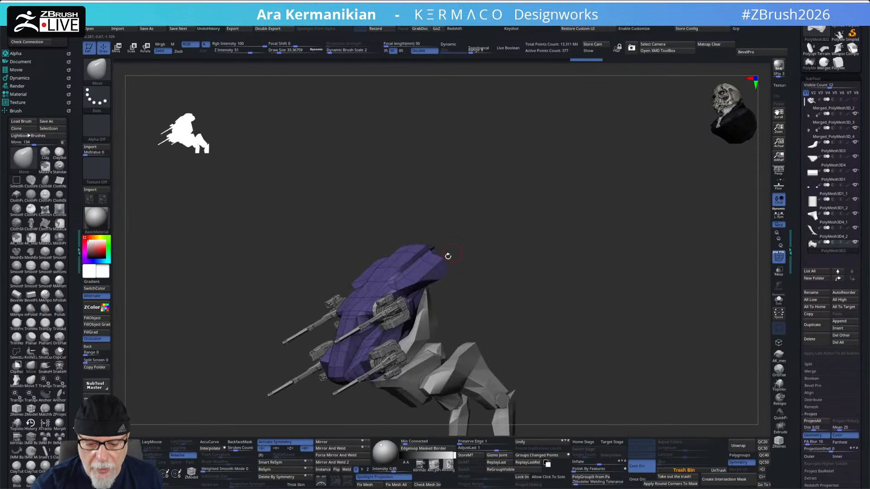
# Step: Use ZModeler's QMesh on a single poly to pull the shoulder panels' outer end faces out into separate blocks
pyautogui.press('b')
pyautogui.press('z')
pyautogui.press('m')
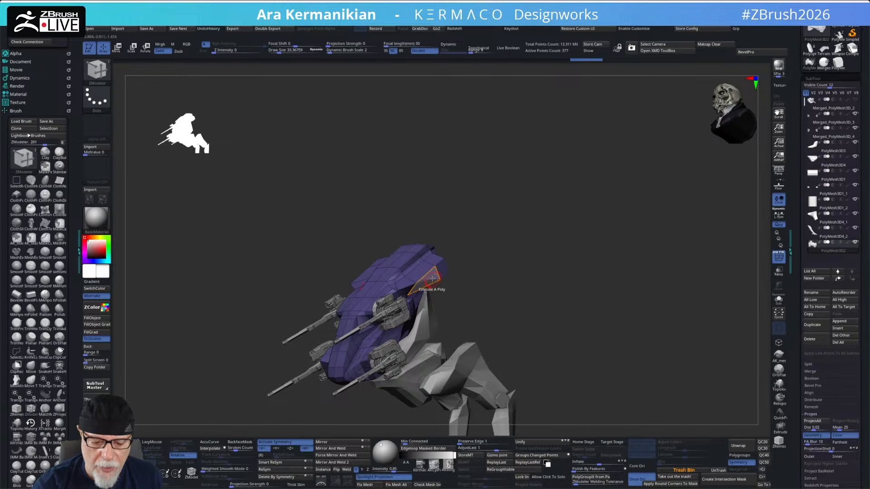
pyautogui.moveTo(451, 304); pyautogui.dragTo(443, 263)
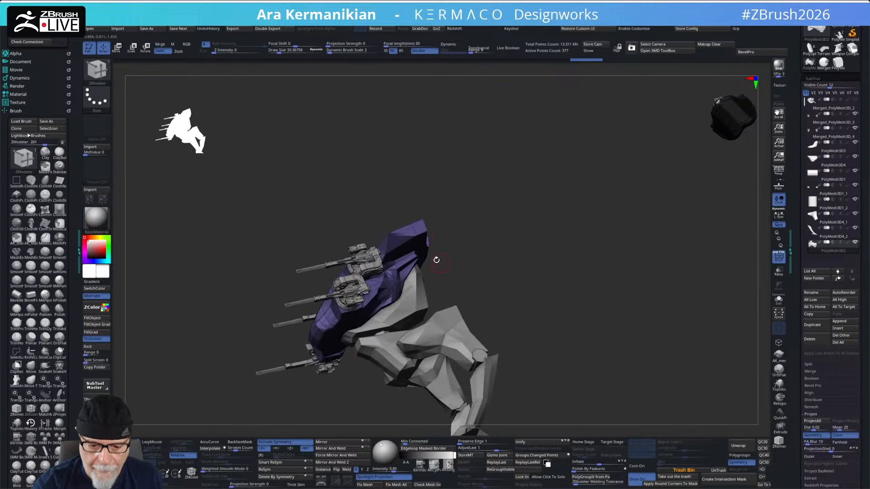
pyautogui.moveTo(442, 232); pyautogui.dragTo(475, 277)
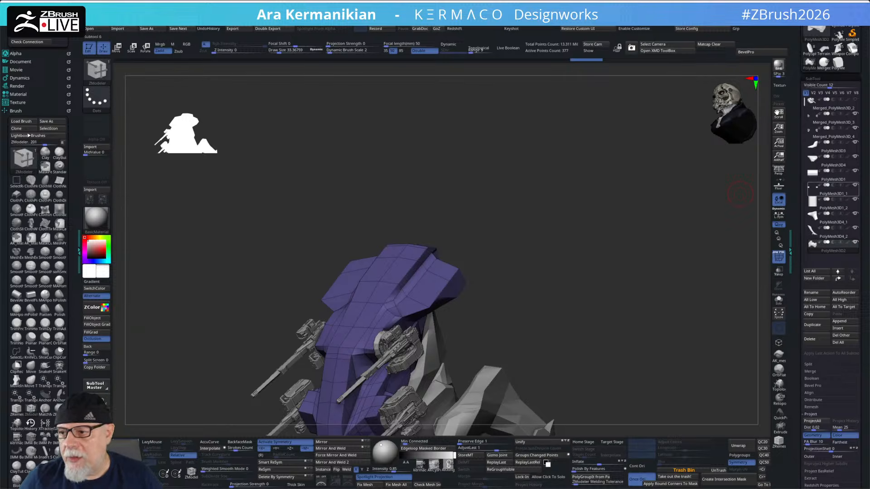
pyautogui.moveTo(832, 189)
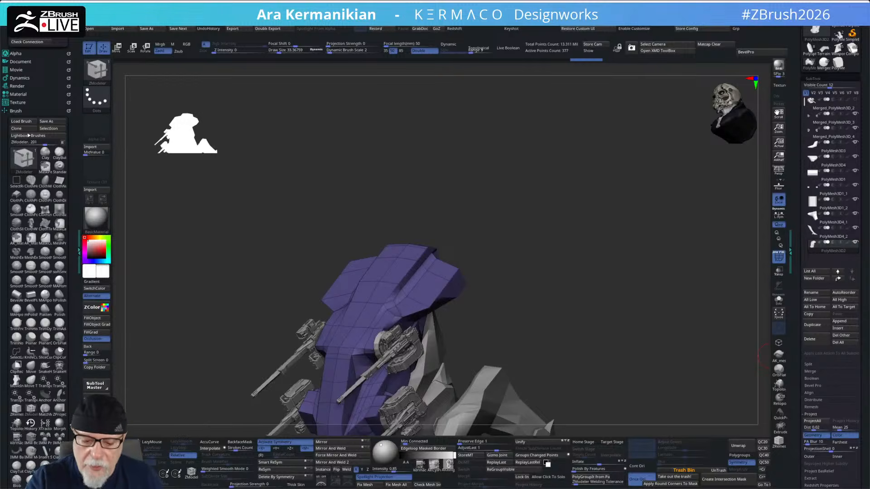
pyautogui.moveTo(514, 265); pyautogui.dragTo(474, 268)
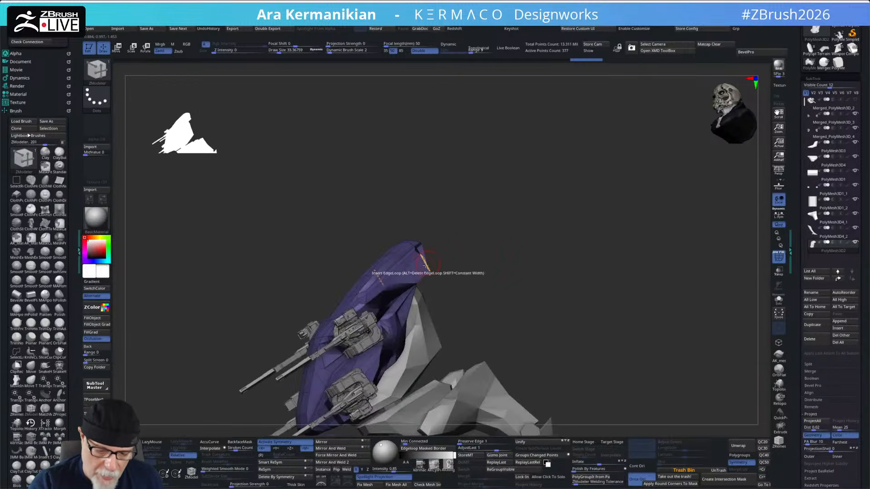
pyautogui.moveTo(478, 257); pyautogui.dragTo(428, 253)
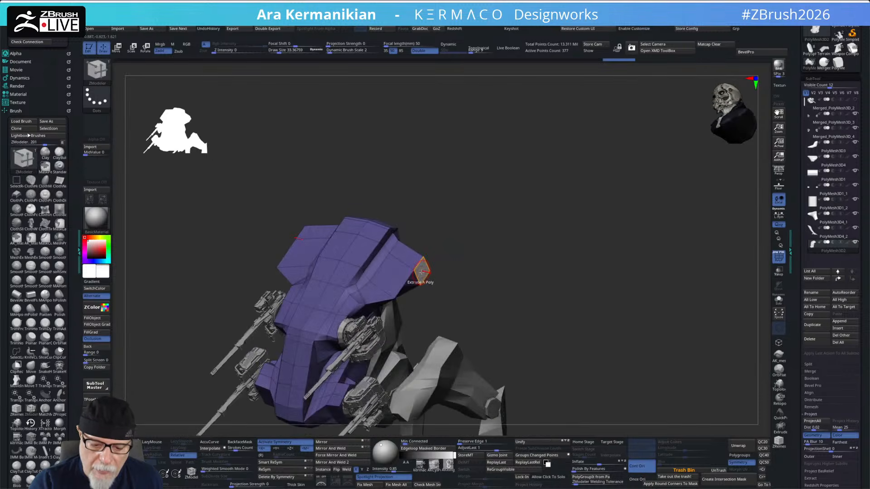
pyautogui.press('space')
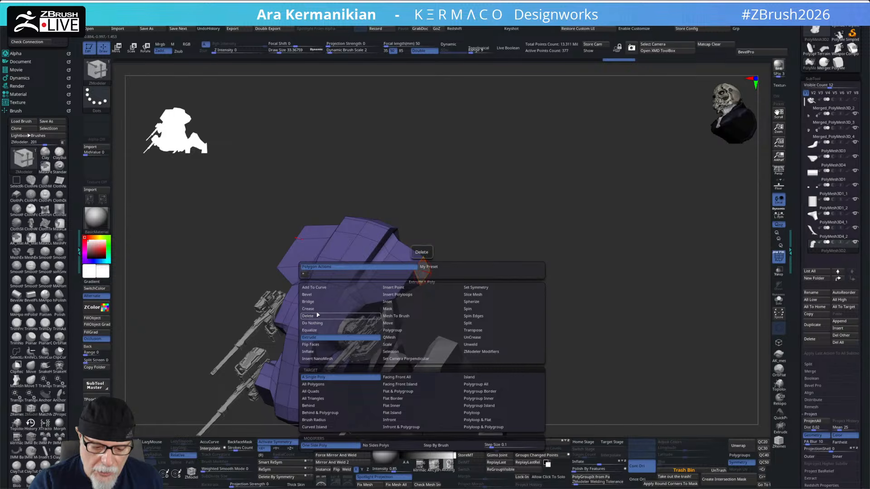
pyautogui.click(398, 338)
pyautogui.moveTo(422, 271); pyautogui.dragTo(443, 274)
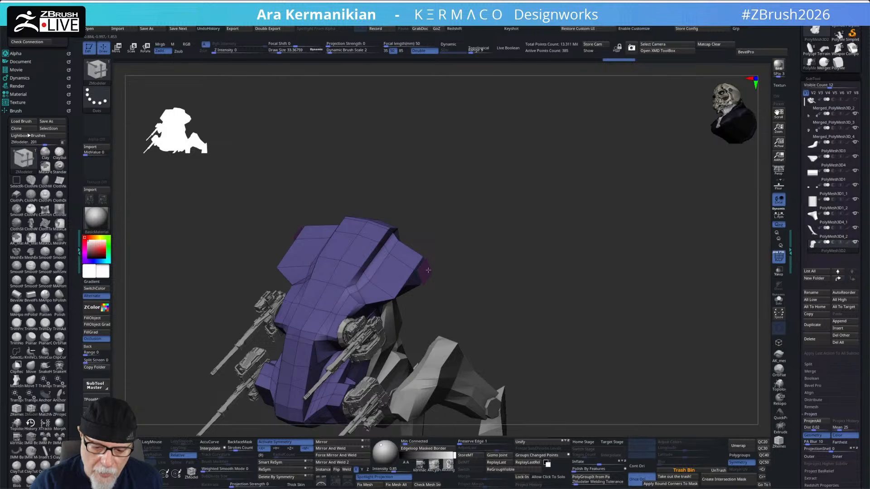
pyautogui.moveTo(426, 271)
pyautogui.mouseDown()
pyautogui.moveTo(461, 284)
pyautogui.moveTo(408, 310)
pyautogui.moveTo(479, 239)
pyautogui.mouseUp()
# Step: Separate the shoulder blocks from the hull with Split To Similar Parts, accepting that the operation is not undoable
pyautogui.hotkey('ctrl', 'shift')
pyautogui.moveTo(256, 255)
pyautogui.keyDown('ctrl'); pyautogui.keyDown('shift'); pyautogui.mouseDown()
pyautogui.moveTo(548, 232)
pyautogui.moveTo(505, 150)
pyautogui.mouseUp(); pyautogui.keyUp('shift'); pyautogui.keyUp('ctrl')
pyautogui.moveTo(501, 246)
pyautogui.mouseDown()
pyautogui.moveTo(536, 245)
pyautogui.moveTo(528, 283)
pyautogui.mouseUp()
pyautogui.press('ctrl')
pyautogui.hotkey('ctrl', 'space')
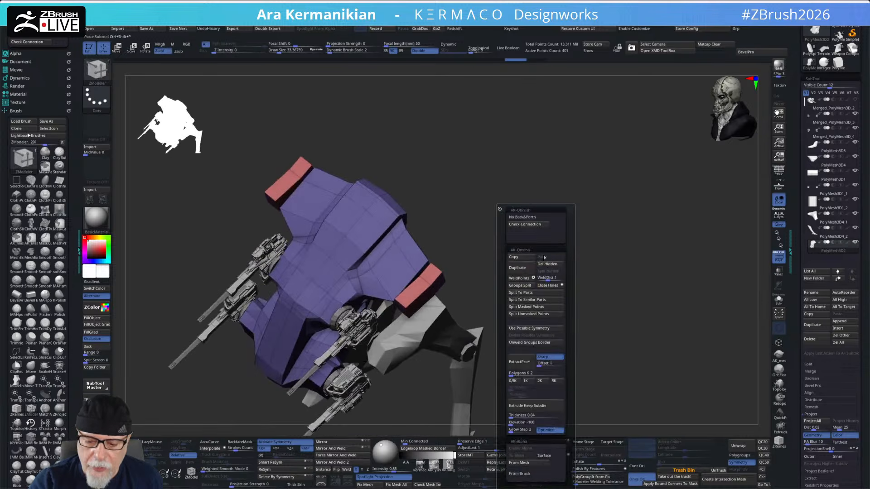
pyautogui.click(541, 300)
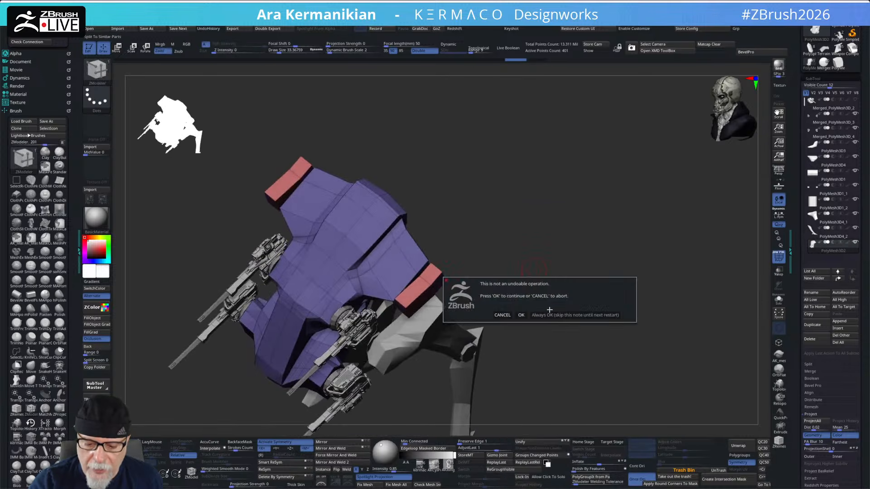
pyautogui.click(521, 315)
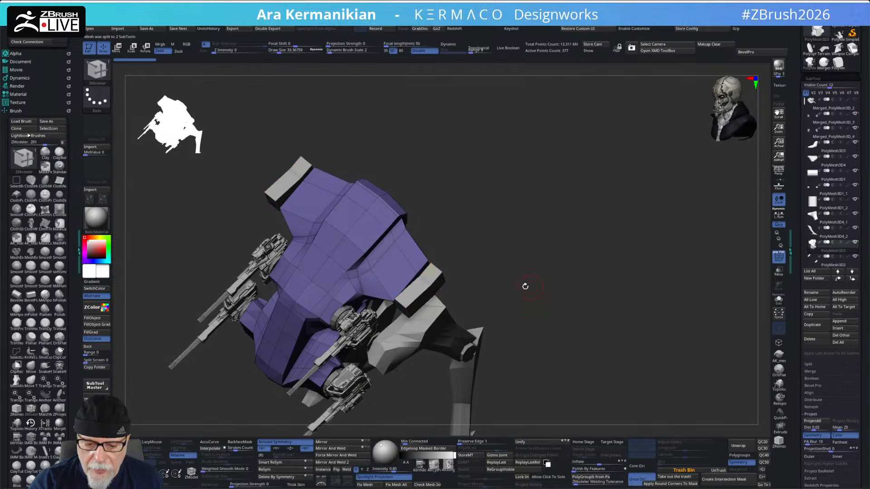
# Step: Select the detached shoulder blocks and set up the move gizmo on them in a straight rear view
pyautogui.keyDown('alt'); pyautogui.click(433, 284); pyautogui.keyUp('alt')
pyautogui.moveTo(509, 266); pyautogui.dragTo(438, 244)
pyautogui.moveTo(285, 265)
pyautogui.keyDown('ctrl'); pyautogui.keyDown('shift'); pyautogui.mouseDown()
pyautogui.moveTo(524, 262)
pyautogui.moveTo(564, 233)
pyautogui.moveTo(565, 254)
pyautogui.moveTo(564, 230)
pyautogui.moveTo(562, 266)
pyautogui.mouseUp(); pyautogui.keyUp('shift'); pyautogui.keyUp('ctrl')
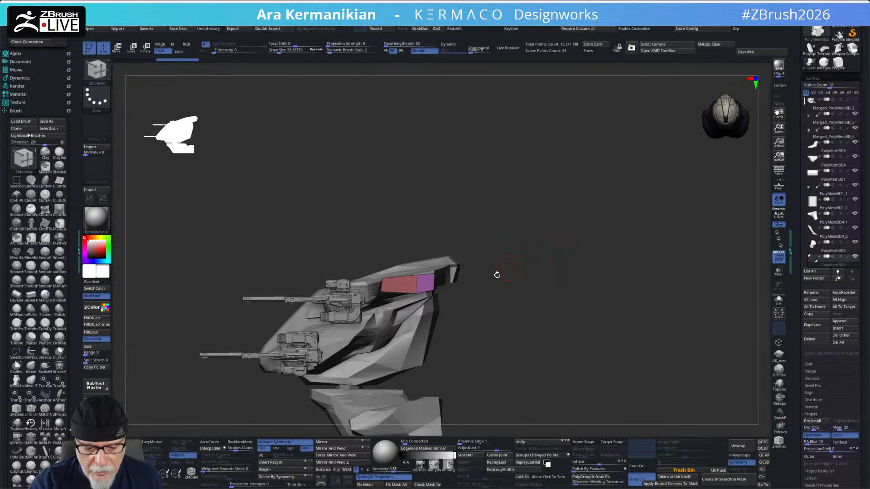
pyautogui.keyDown('shift'); pyautogui.moveTo(502, 291); pyautogui.dragTo(512, 260); pyautogui.keyUp('shift')
pyautogui.press('w')
pyautogui.click(338, 372)
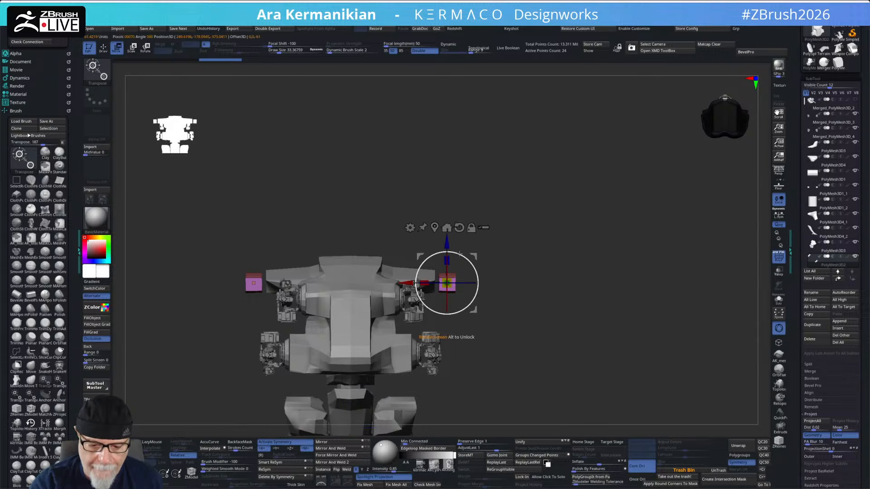
# Step: Try moving the blocks upward and inward so they sit on top of the hull's shoulder panels
pyautogui.moveTo(446, 243); pyautogui.dragTo(447, 216)
pyautogui.moveTo(406, 259); pyautogui.dragTo(381, 262)
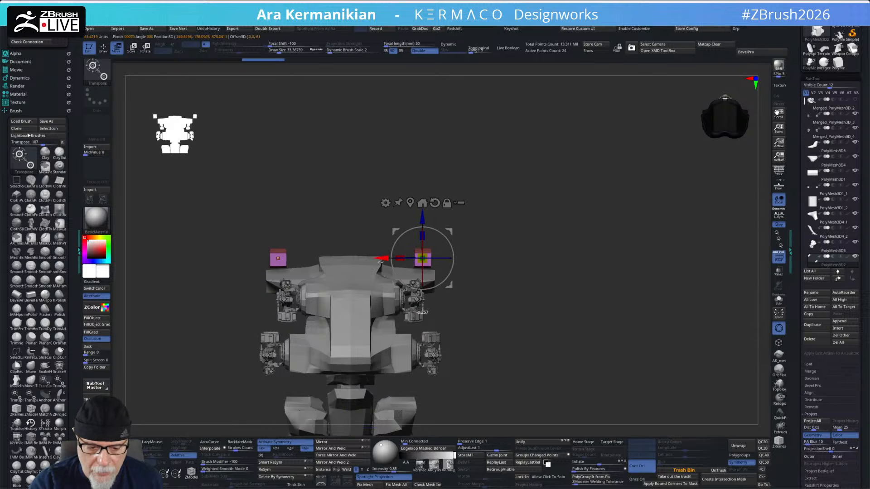
pyautogui.moveTo(501, 229); pyautogui.dragTo(474, 255)
pyautogui.press('b')
pyautogui.press('z')
pyautogui.press('m')
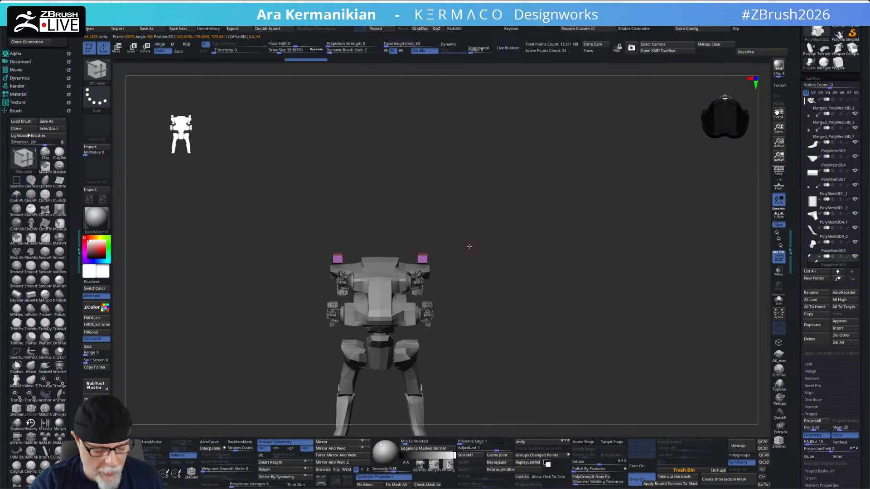
# Step: Try shifting and duplicating the blocks into clusters of three on each side of the hull
pyautogui.press('w')
pyautogui.moveTo(422, 258)
pyautogui.mouseDown()
pyautogui.moveTo(443, 269)
pyautogui.moveTo(439, 261)
pyautogui.mouseUp()
pyautogui.moveTo(525, 213)
pyautogui.mouseDown()
pyautogui.moveTo(605, 261)
pyautogui.moveTo(608, 177)
pyautogui.moveTo(583, 194)
pyautogui.moveTo(592, 233)
pyautogui.moveTo(601, 227)
pyautogui.moveTo(585, 291)
pyautogui.moveTo(571, 267)
pyautogui.moveTo(598, 193)
pyautogui.moveTo(575, 216)
pyautogui.moveTo(569, 246)
pyautogui.moveTo(631, 192)
pyautogui.moveTo(639, 202)
pyautogui.moveTo(631, 206)
pyautogui.moveTo(587, 197)
pyautogui.moveTo(594, 210)
pyautogui.moveTo(606, 195)
pyautogui.moveTo(571, 268)
pyautogui.moveTo(581, 243)
pyautogui.moveTo(591, 245)
pyautogui.mouseUp()
pyautogui.press('b')
pyautogui.press('z')
pyautogui.press('m')
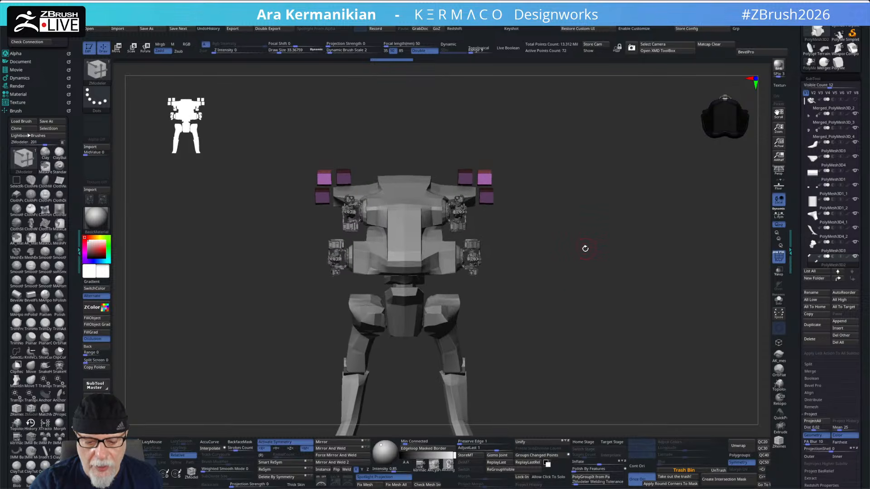
# Step: Undo the block duplicates and the repositioning of the blocks, five edits back
pyautogui.hotkey('ctrl', 'z')
pyautogui.hotkey('ctrl', 'z')
pyautogui.hotkey('ctrl', 'z')
pyautogui.hotkey('ctrl', 'z')
pyautogui.hotkey('ctrl', 'z')
# Step: Adjust the shoulder blocks' placement in side view, then mask their upper part and stretch the lower faces downward to make them taller
pyautogui.moveTo(584, 251); pyautogui.dragTo(599, 313)
pyautogui.press('w')
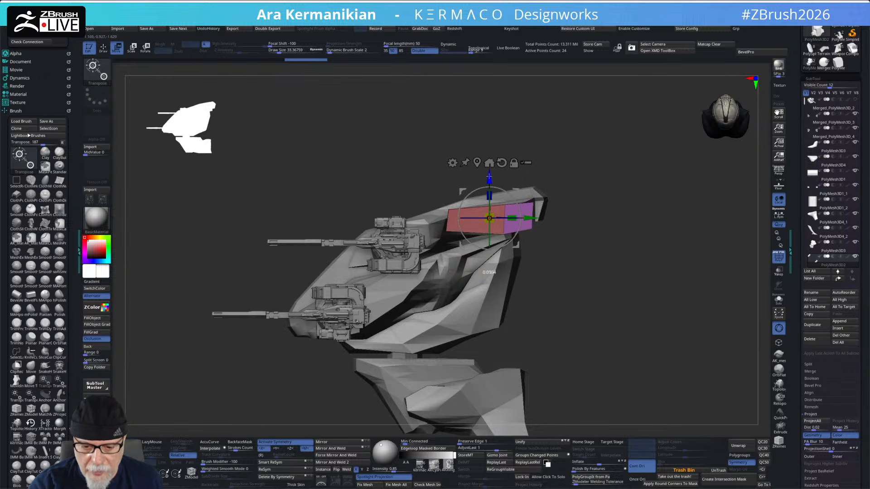
pyautogui.keyDown('shift'); pyautogui.moveTo(584, 175); pyautogui.dragTo(612, 175); pyautogui.keyUp('shift')
pyautogui.moveTo(451, 218); pyautogui.dragTo(401, 228)
pyautogui.press('q')
pyautogui.moveTo(619, 198)
pyautogui.keyDown('alt'); pyautogui.mouseDown()
pyautogui.moveTo(637, 166)
pyautogui.moveTo(589, 175)
pyautogui.moveTo(610, 208)
pyautogui.moveTo(604, 236)
pyautogui.moveTo(575, 243)
pyautogui.moveTo(583, 171)
pyautogui.moveTo(567, 175)
pyautogui.moveTo(577, 194)
pyautogui.moveTo(585, 173)
pyautogui.moveTo(571, 200)
pyautogui.moveTo(586, 241)
pyautogui.moveTo(576, 242)
pyautogui.moveTo(577, 252)
pyautogui.moveTo(589, 252)
pyautogui.moveTo(535, 273)
pyautogui.mouseUp(); pyautogui.keyUp('alt')
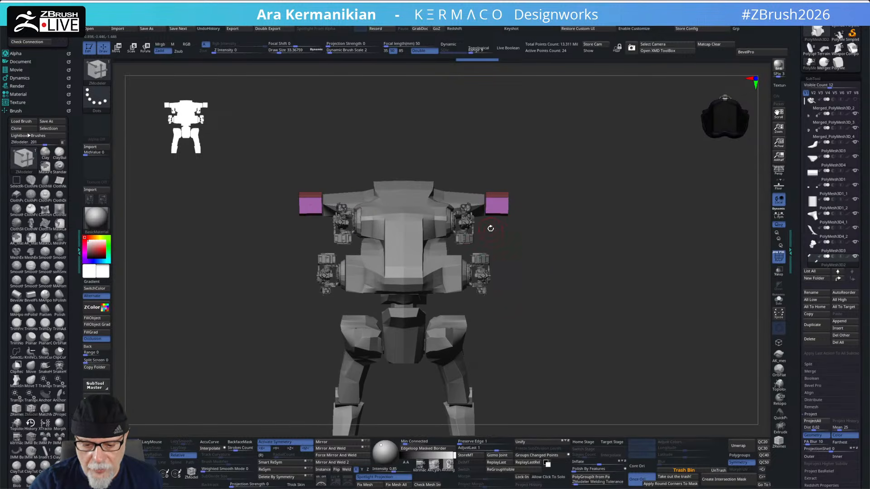
pyautogui.press('w')
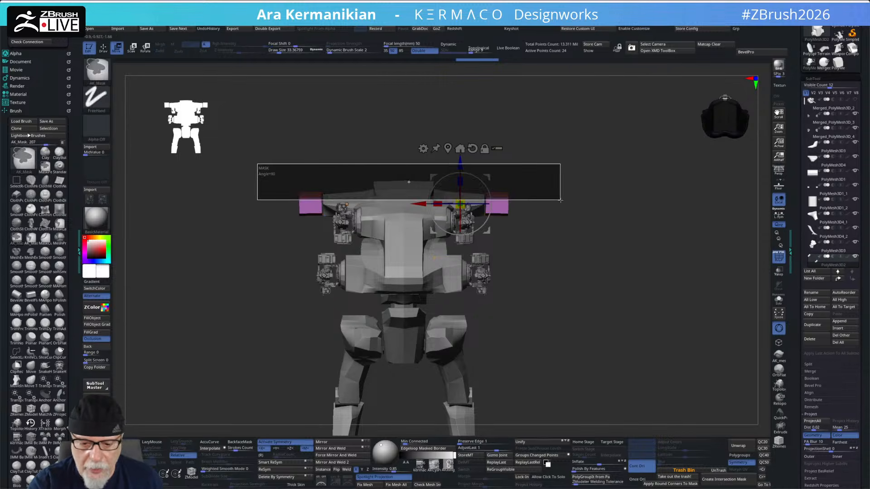
pyautogui.moveTo(460, 161); pyautogui.dragTo(460, 173)
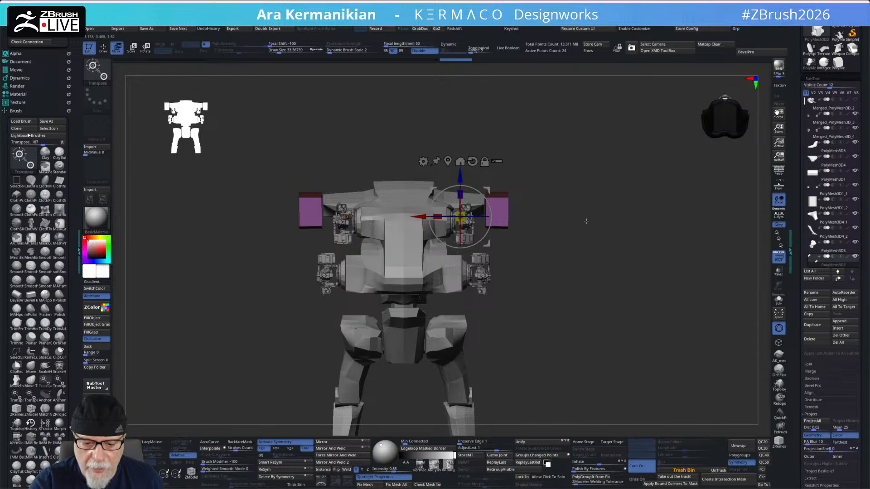
# Step: Try slanting the shoulder blocks by moving their lower faces outward, then undo the slant
pyautogui.moveTo(422, 216)
pyautogui.mouseDown()
pyautogui.moveTo(445, 217)
pyautogui.moveTo(429, 216)
pyautogui.mouseUp()
pyautogui.hotkey('ctrl', 'z')
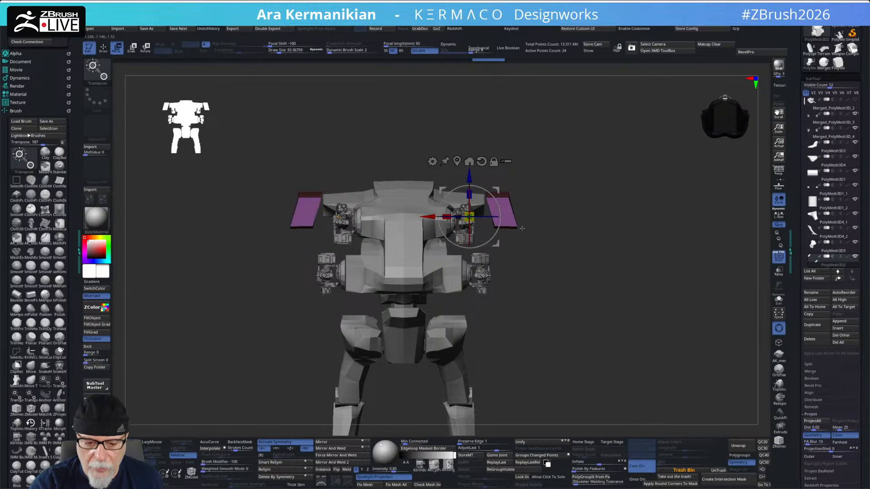
pyautogui.press('q')
pyautogui.moveTo(573, 216)
pyautogui.mouseDown()
pyautogui.moveTo(596, 200)
pyautogui.moveTo(566, 207)
pyautogui.moveTo(616, 199)
pyautogui.moveTo(600, 200)
pyautogui.mouseUp()
pyautogui.hotkey('ctrl', 'z')
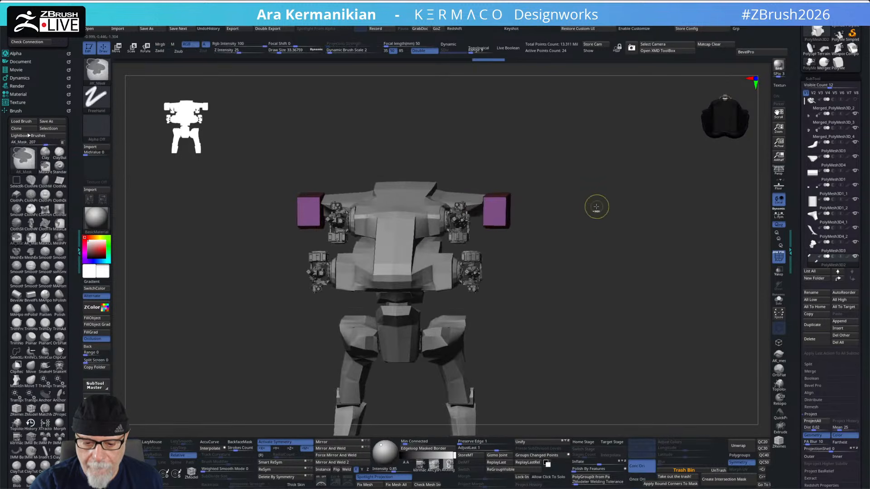
# Step: Try flaring the blocks into trapezoids by masking their inner sides and moving only the lower outer edges outward
pyautogui.moveTo(301, 150)
pyautogui.keyDown('ctrl'); pyautogui.mouseDown()
pyautogui.moveTo(320, 194)
pyautogui.moveTo(451, 290)
pyautogui.moveTo(504, 287)
pyautogui.mouseUp(); pyautogui.keyUp('ctrl')
pyautogui.moveTo(581, 238); pyautogui.dragTo(597, 239)
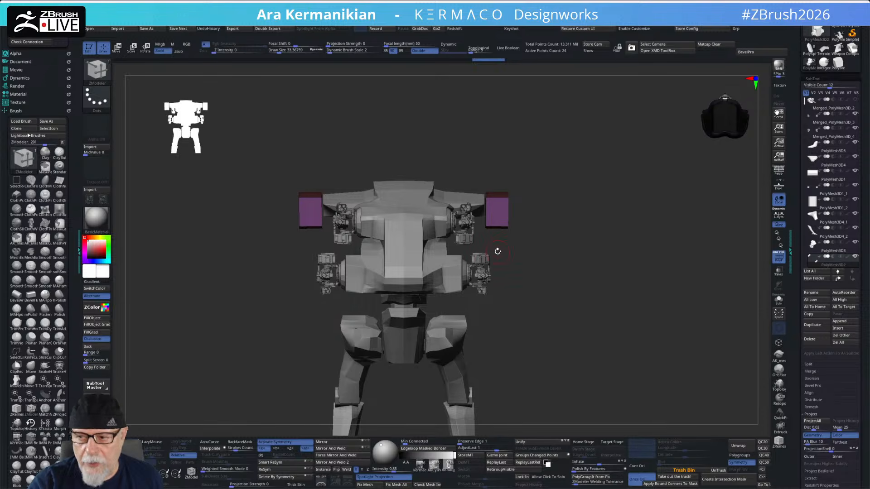
pyautogui.press('w')
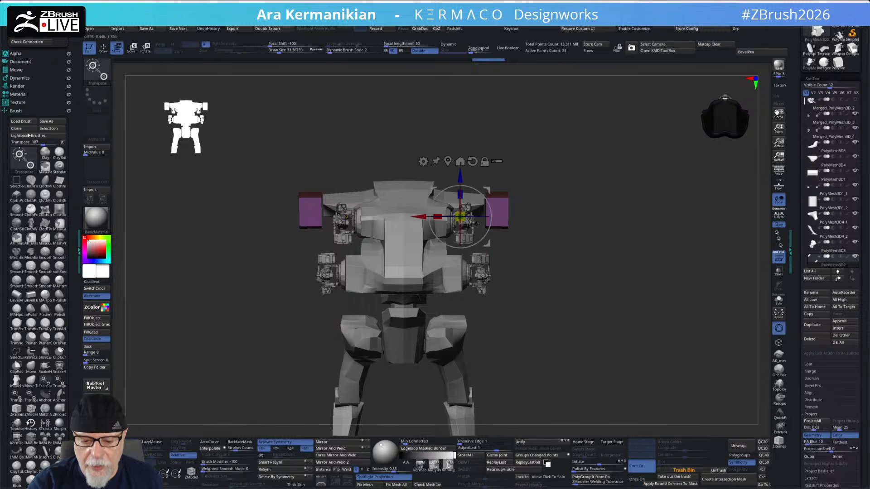
pyautogui.moveTo(422, 219); pyautogui.dragTo(434, 218)
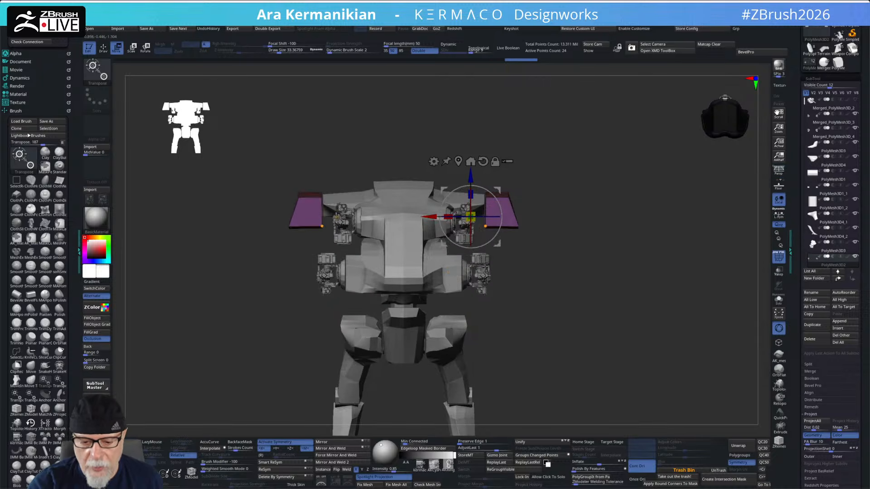
pyautogui.moveTo(588, 253)
pyautogui.mouseDown()
pyautogui.moveTo(558, 260)
pyautogui.moveTo(615, 249)
pyautogui.moveTo(585, 253)
pyautogui.mouseUp()
pyautogui.press('q')
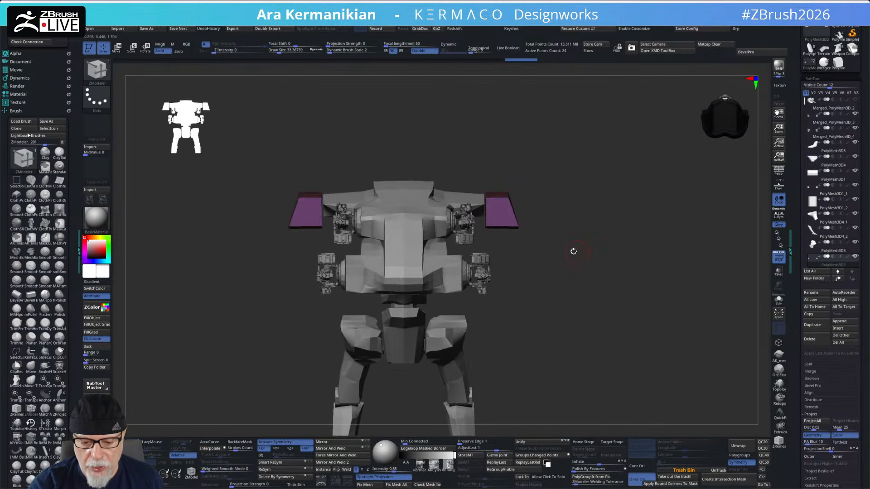
# Step: Try tilting the blocks at the shoulders in a straight rear view, with the gizmo recentred on them
pyautogui.press('w')
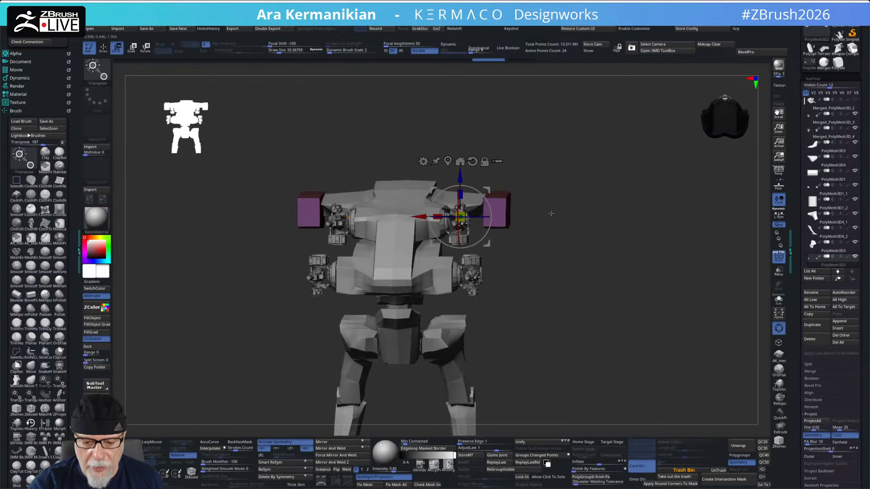
pyautogui.keyDown('shift'); pyautogui.moveTo(537, 163); pyautogui.dragTo(541, 163); pyautogui.keyUp('shift')
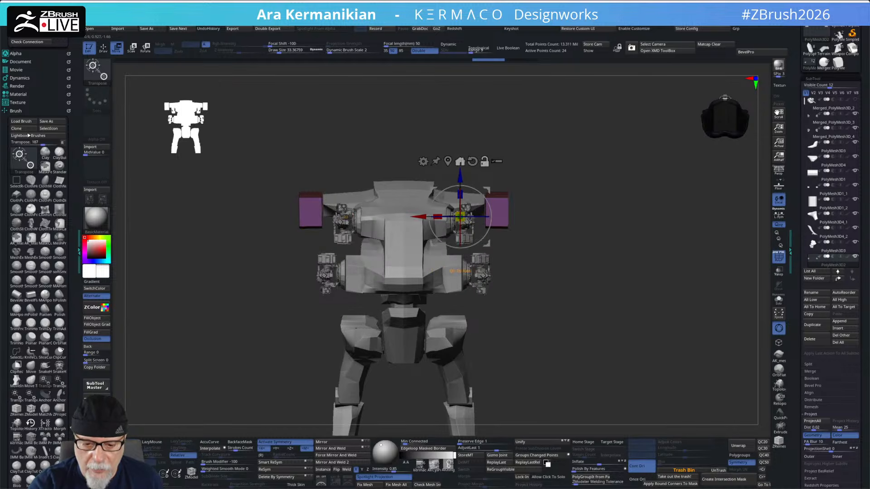
pyautogui.keyDown('alt'); pyautogui.click(449, 160); pyautogui.keyUp('alt')
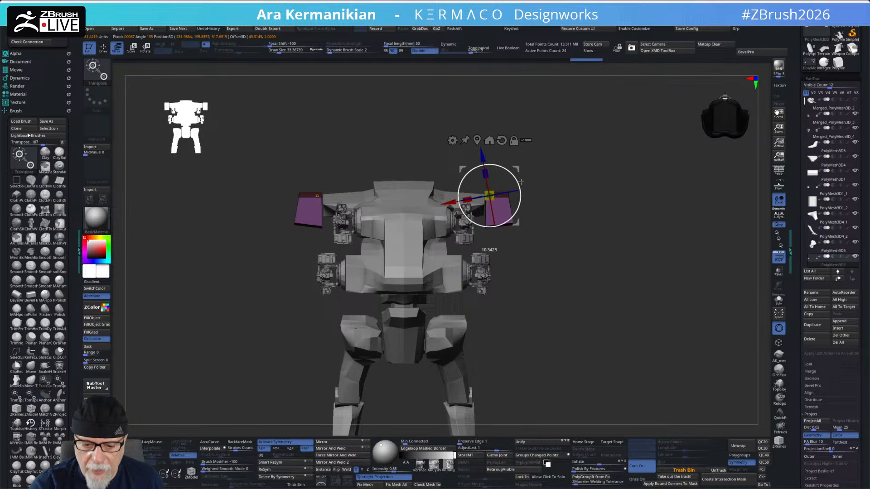
pyautogui.moveTo(519, 178); pyautogui.dragTo(560, 178)
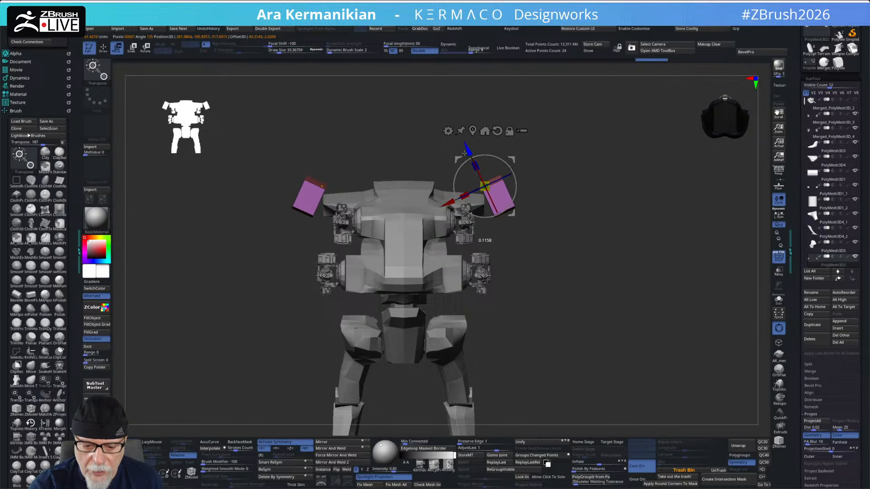
pyautogui.moveTo(608, 172)
pyautogui.mouseDown()
pyautogui.moveTo(573, 194)
pyautogui.moveTo(603, 179)
pyautogui.moveTo(596, 194)
pyautogui.moveTo(600, 176)
pyautogui.moveTo(551, 165)
pyautogui.moveTo(580, 197)
pyautogui.moveTo(635, 191)
pyautogui.moveTo(591, 176)
pyautogui.moveTo(525, 180)
pyautogui.moveTo(702, 176)
pyautogui.mouseUp()
pyautogui.press('q')
pyautogui.keyDown('alt'); pyautogui.moveTo(635, 186); pyautogui.dragTo(545, 196); pyautogui.keyUp('alt')
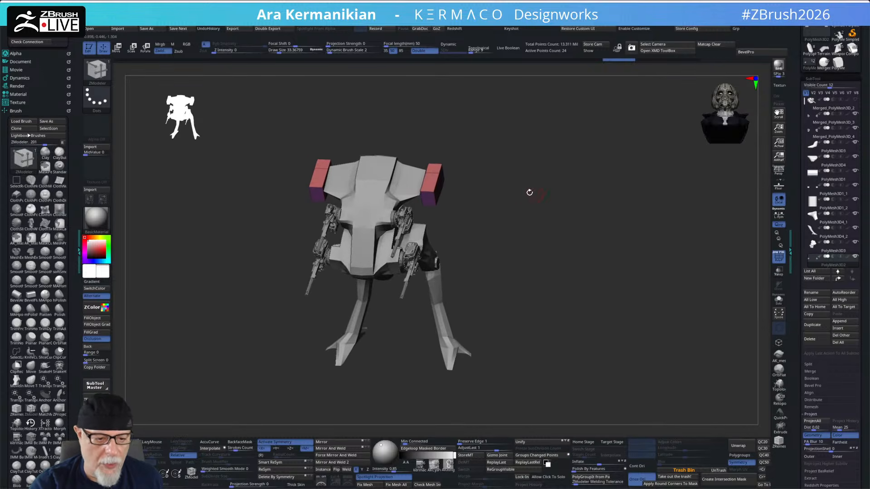
# Step: Make the hull the active subtool and inspect it together with the shoulder blocks from the rear and from above
pyautogui.moveTo(543, 249); pyautogui.dragTo(548, 266)
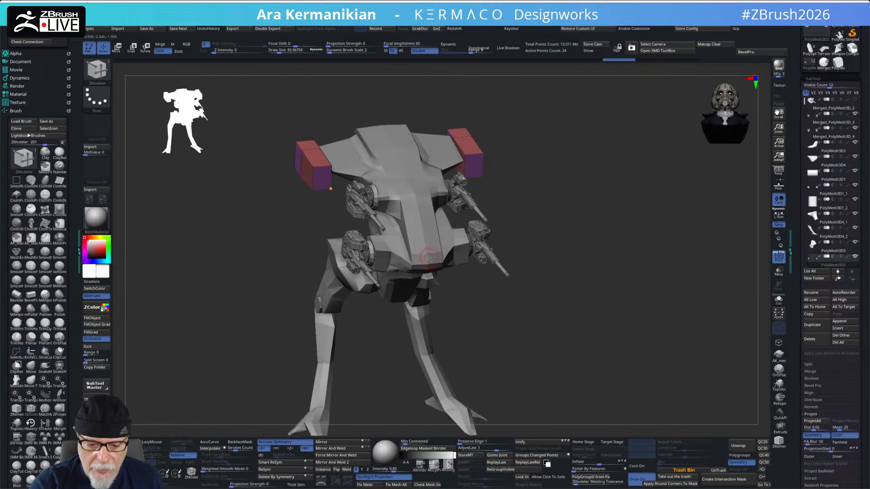
pyautogui.keyDown('alt'); pyautogui.click(432, 258); pyautogui.keyUp('alt')
pyautogui.moveTo(594, 249)
pyautogui.mouseDown()
pyautogui.moveTo(584, 229)
pyautogui.moveTo(579, 268)
pyautogui.moveTo(597, 267)
pyautogui.moveTo(569, 247)
pyautogui.moveTo(578, 253)
pyautogui.mouseUp()
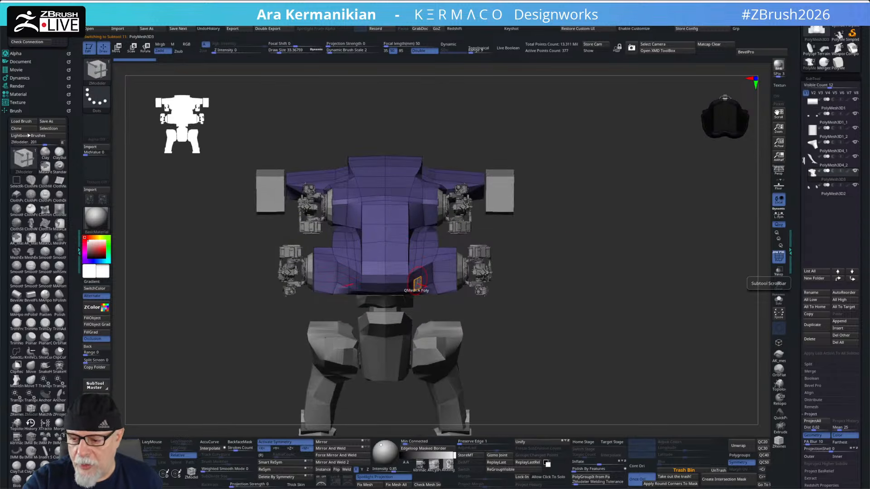
pyautogui.moveTo(342, 297); pyautogui.dragTo(394, 146)
pyautogui.moveTo(576, 228); pyautogui.dragTo(574, 301)
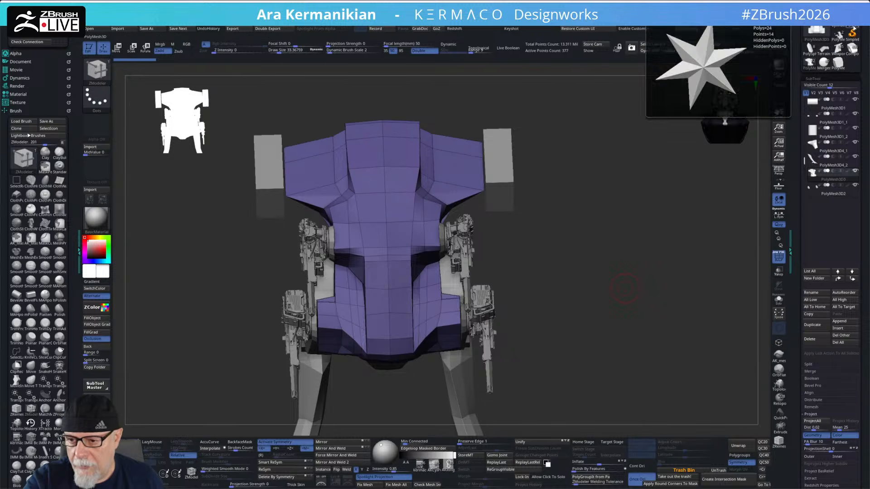
# Step: Switch to the star PolyMesh3D tool and replace its mesh with a cube from the kermaco_pro_primitives insert brush
pyautogui.click(842, 37)
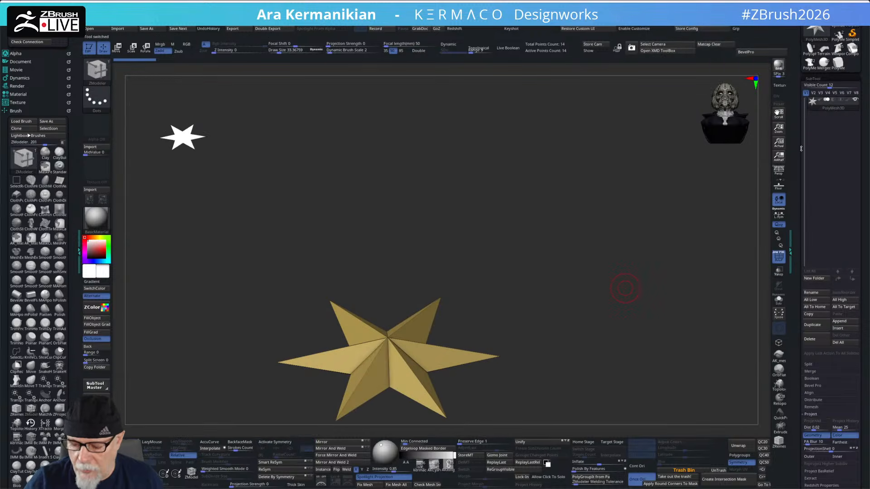
pyautogui.keyDown('alt'); pyautogui.moveTo(644, 340); pyautogui.dragTo(619, 239); pyautogui.keyUp('alt')
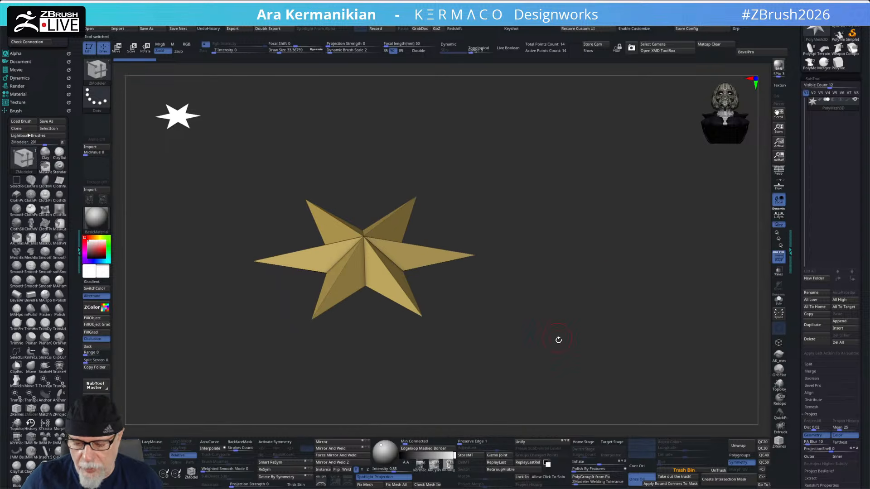
pyautogui.moveTo(602, 287)
pyautogui.mouseDown()
pyautogui.moveTo(538, 288)
pyautogui.moveTo(561, 291)
pyautogui.moveTo(580, 276)
pyautogui.moveTo(599, 294)
pyautogui.mouseUp()
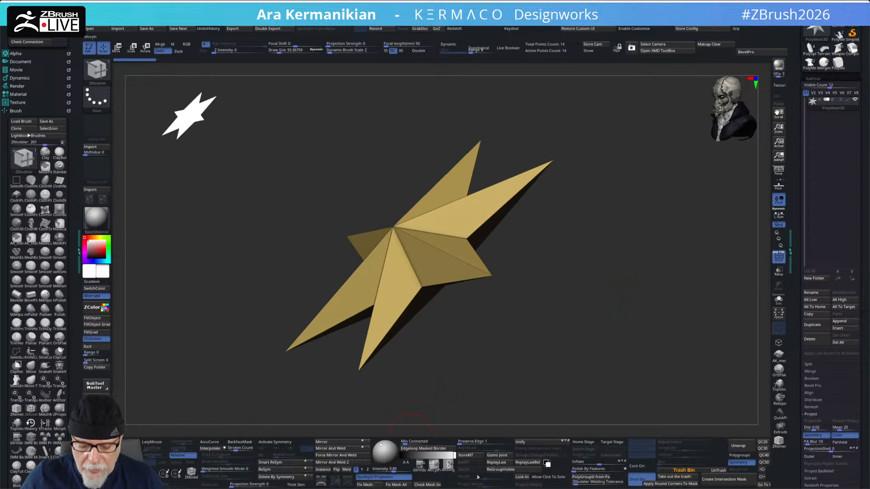
pyautogui.click(420, 466)
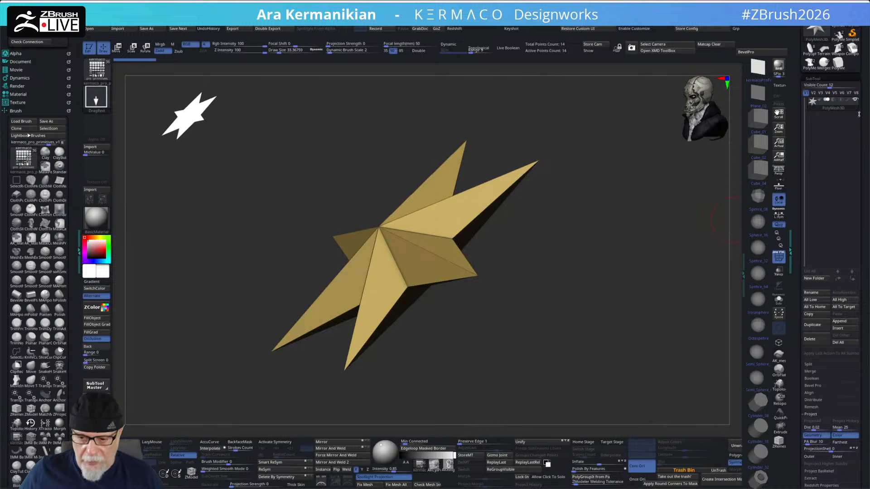
pyautogui.click(757, 120)
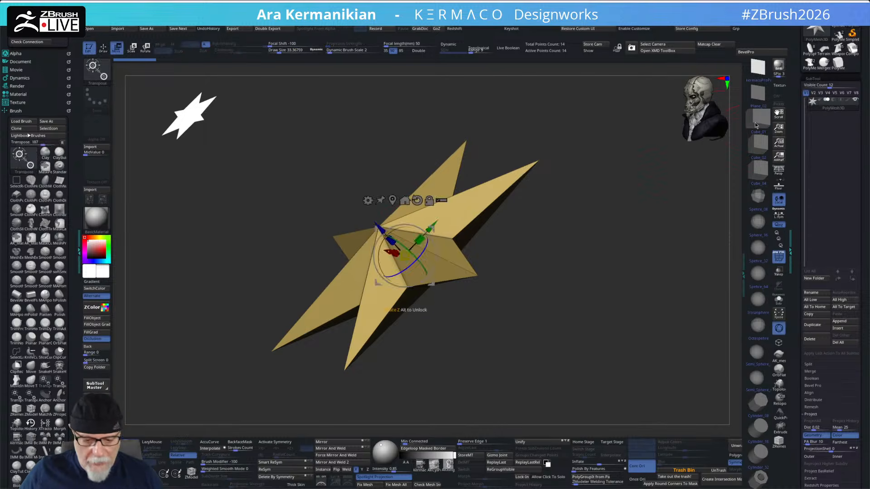
# Step: Stretch the cube lengthwise into a long rectangular bar
pyautogui.keyDown('alt'); pyautogui.moveTo(548, 365); pyautogui.dragTo(526, 328); pyautogui.keyUp('alt')
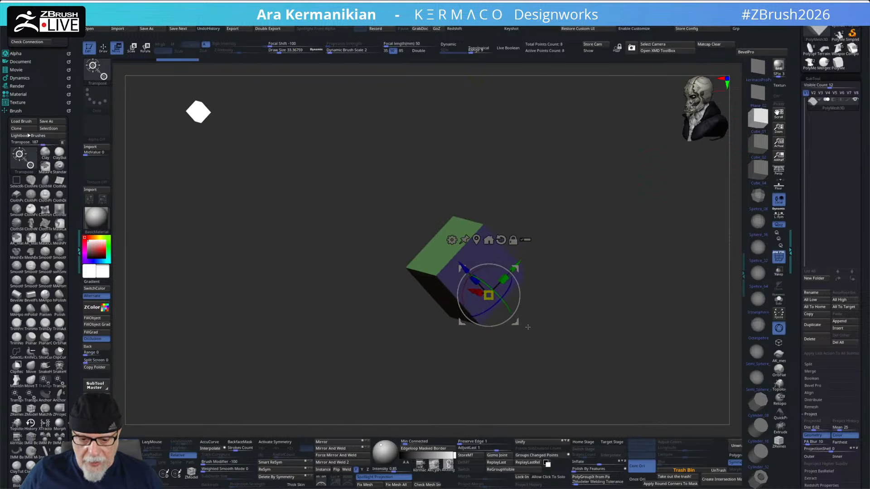
pyautogui.moveTo(478, 284); pyautogui.dragTo(433, 235)
pyautogui.keyDown('alt'); pyautogui.moveTo(580, 215); pyautogui.dragTo(629, 289); pyautogui.keyUp('alt')
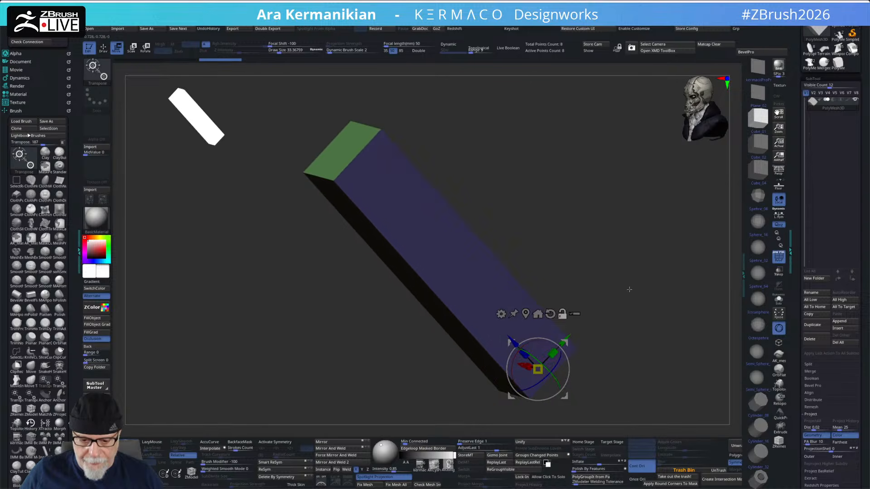
# Step: Extrude the bar's end face and then its side faces with ZModeler to form a T-shaped hammer head
pyautogui.press('b')
pyautogui.press('z')
pyautogui.press('m')
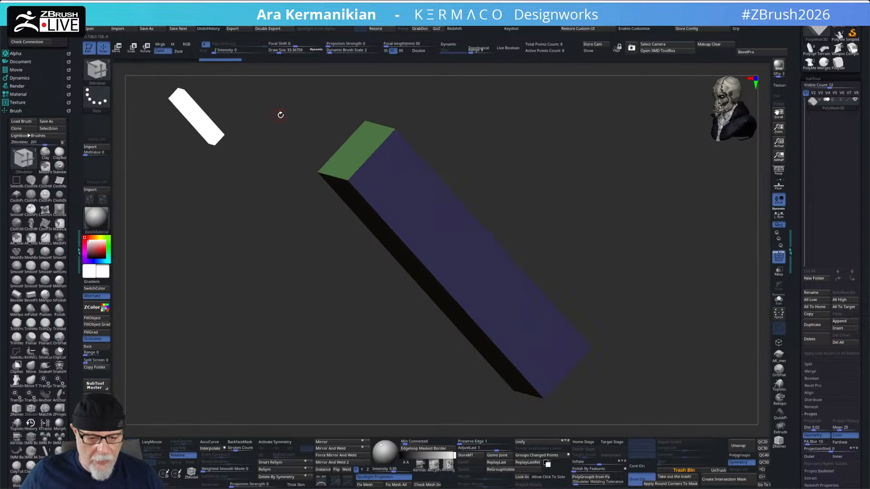
pyautogui.moveTo(353, 156); pyautogui.dragTo(252, 204)
pyautogui.keyDown('alt'); pyautogui.moveTo(616, 225); pyautogui.dragTo(589, 304); pyautogui.keyUp('alt')
pyautogui.moveTo(381, 184); pyautogui.dragTo(428, 93)
pyautogui.moveTo(517, 233); pyautogui.dragTo(546, 268)
# Step: Clip one side of the hammer head diagonally with ClipCurve to taper it, and return to the ZModeler brush
pyautogui.moveTo(289, 250)
pyautogui.keyDown('ctrl'); pyautogui.keyDown('shift'); pyautogui.mouseDown()
pyautogui.moveTo(401, 78)
pyautogui.moveTo(426, 95)
pyautogui.mouseUp(); pyautogui.keyUp('shift'); pyautogui.keyUp('ctrl')
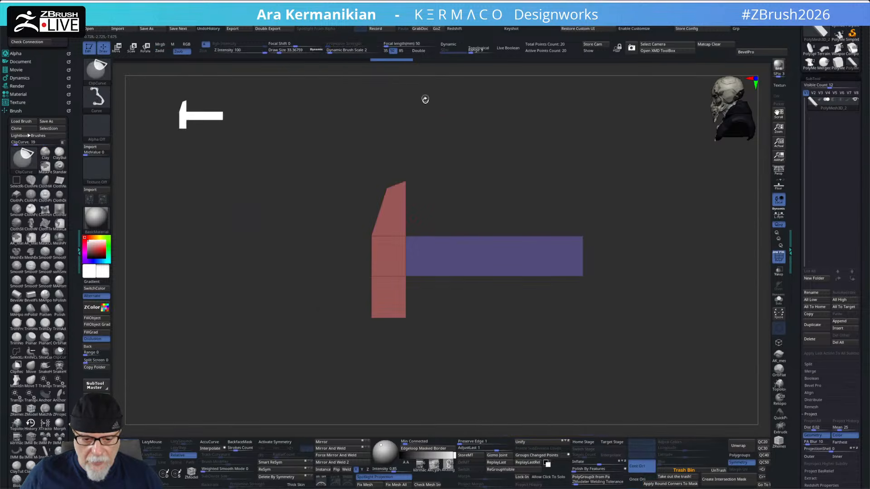
pyautogui.press('b')
pyautogui.press('z')
pyautogui.press('m')
pyautogui.moveTo(627, 200)
pyautogui.mouseDown()
pyautogui.moveTo(613, 302)
pyautogui.moveTo(597, 243)
pyautogui.mouseUp()
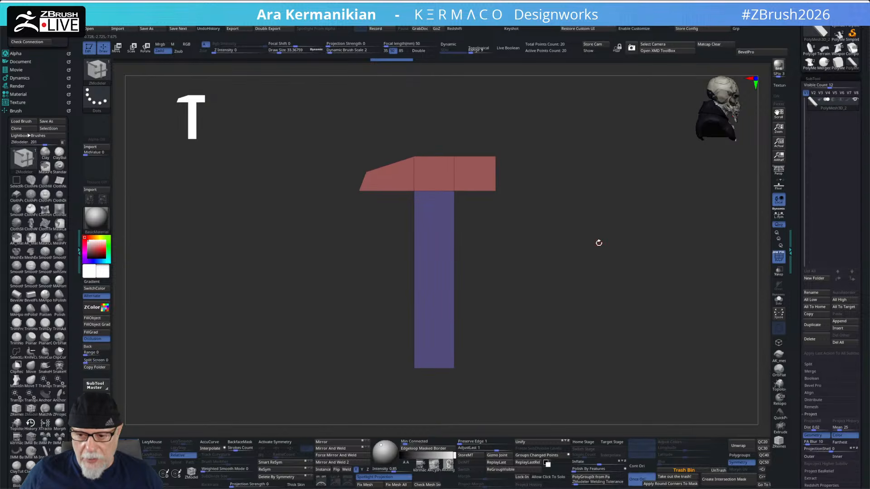
# Step: Duplicate the hammer subtool and put the duplicate in a new folder named builders
pyautogui.press('w')
pyautogui.moveTo(545, 291); pyautogui.dragTo(640, 217)
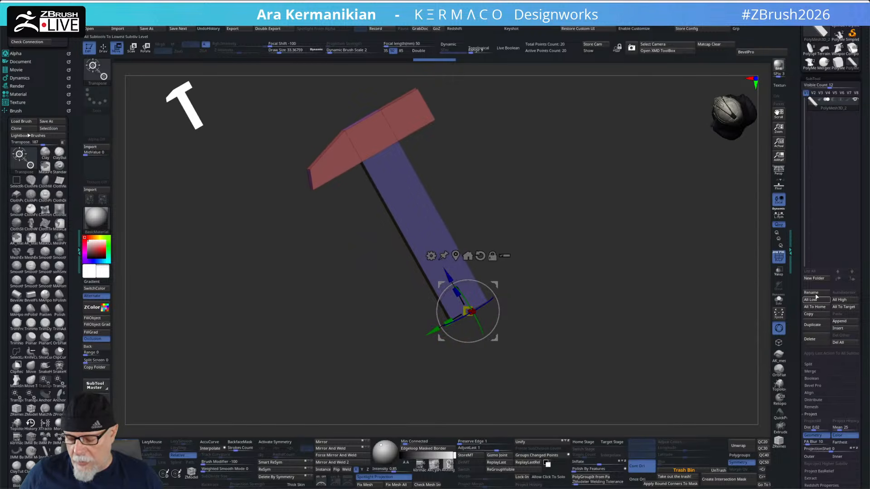
pyautogui.click(813, 325)
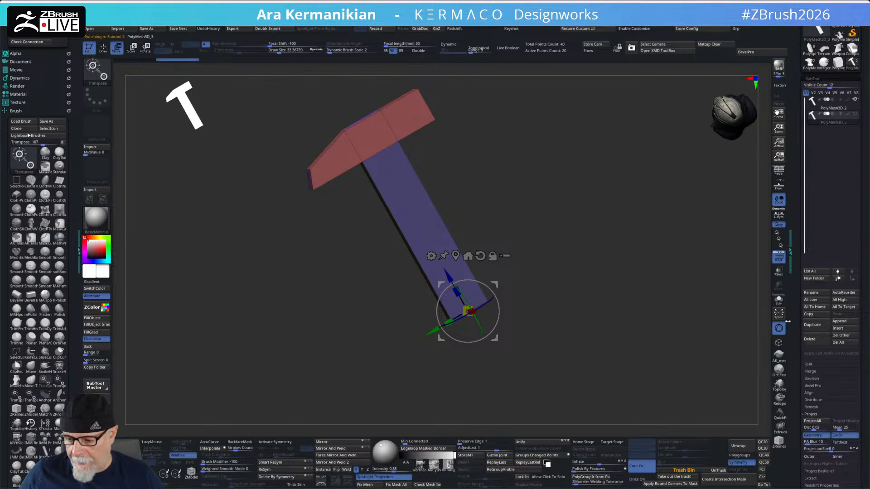
pyautogui.click(814, 279)
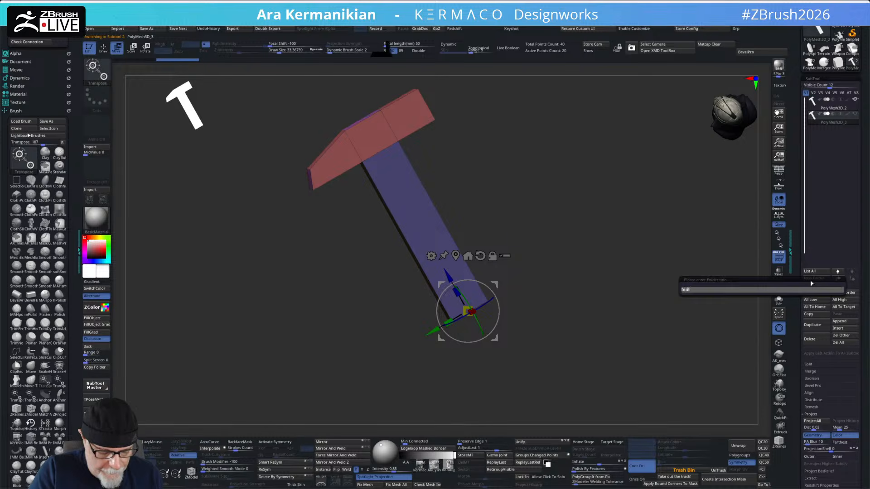
pyautogui.press('Return')
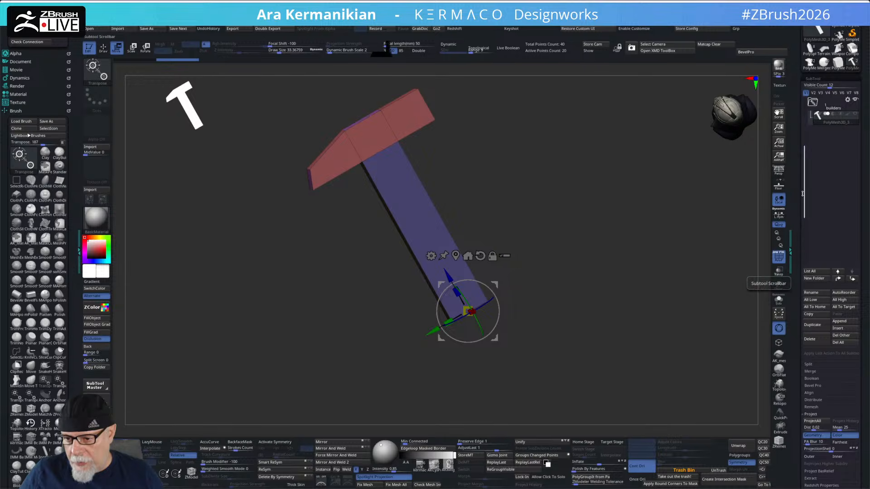
# Step: Switch back to the mech tool and copy its hull subtool
pyautogui.moveTo(804, 193); pyautogui.dragTo(804, 144)
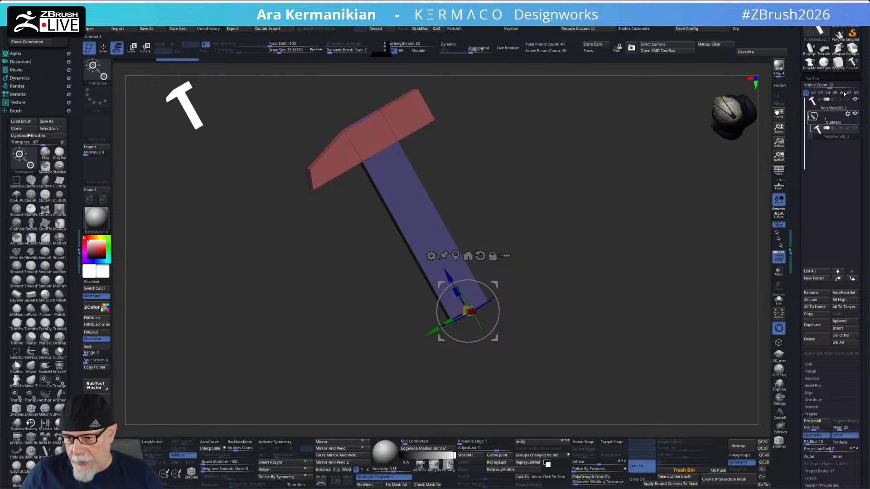
pyautogui.click(810, 64)
pyautogui.moveTo(529, 285); pyautogui.dragTo(724, 284)
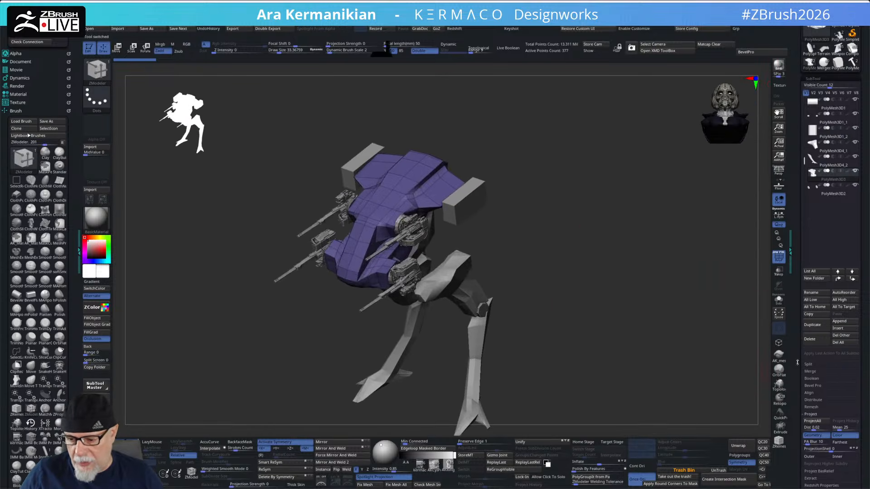
pyautogui.click(808, 317)
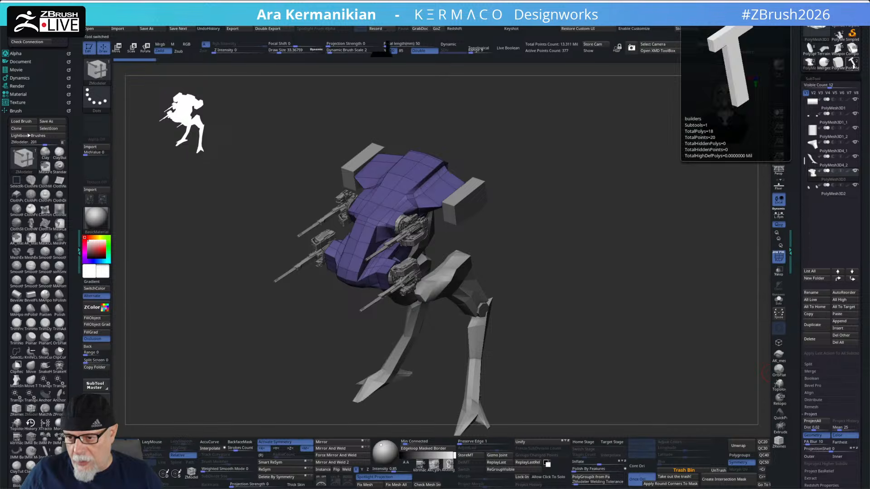
# Step: Paste the copied hull subtool into the builders folder of the hammer tool and delete the duplicate hammer from that folder
pyautogui.click(852, 65)
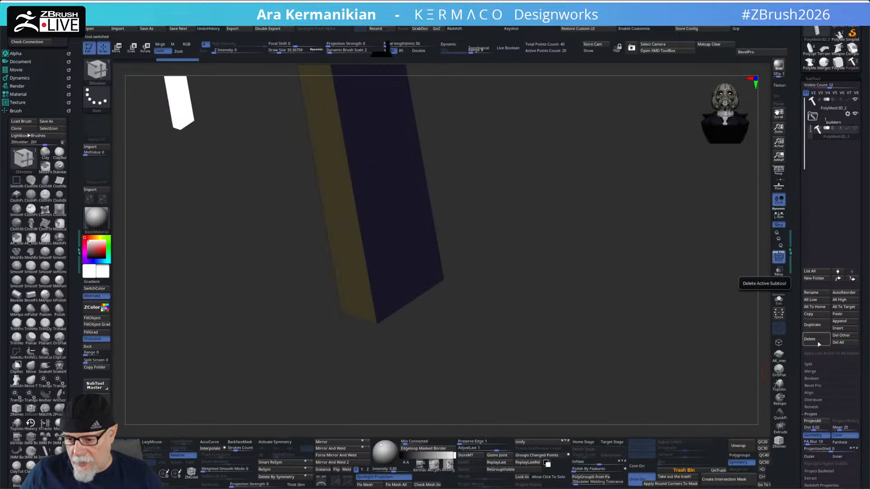
pyautogui.click(838, 315)
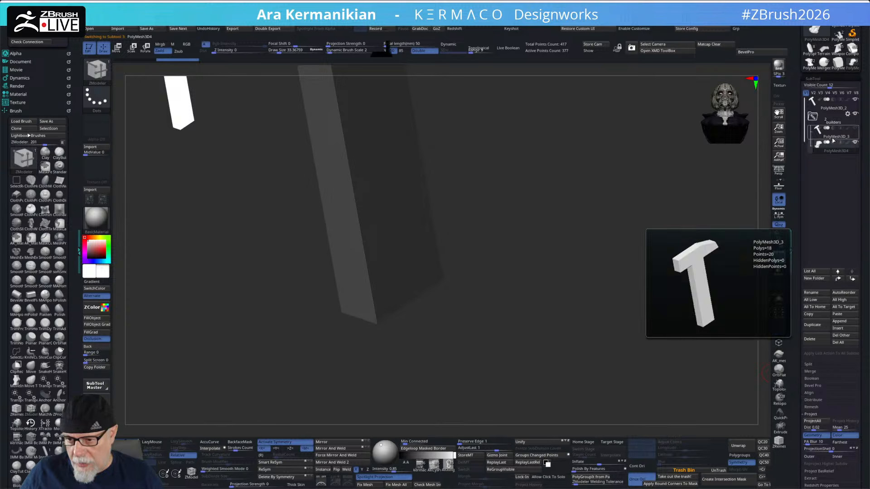
pyautogui.click(814, 344)
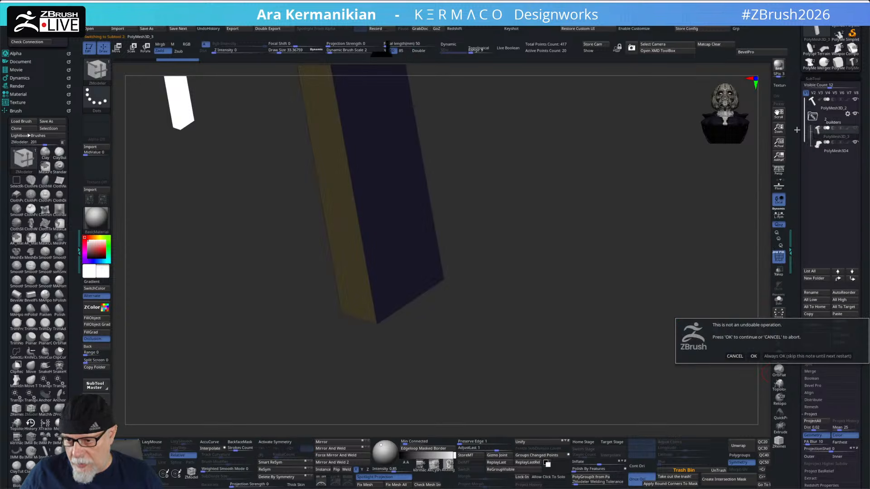
pyautogui.click(754, 357)
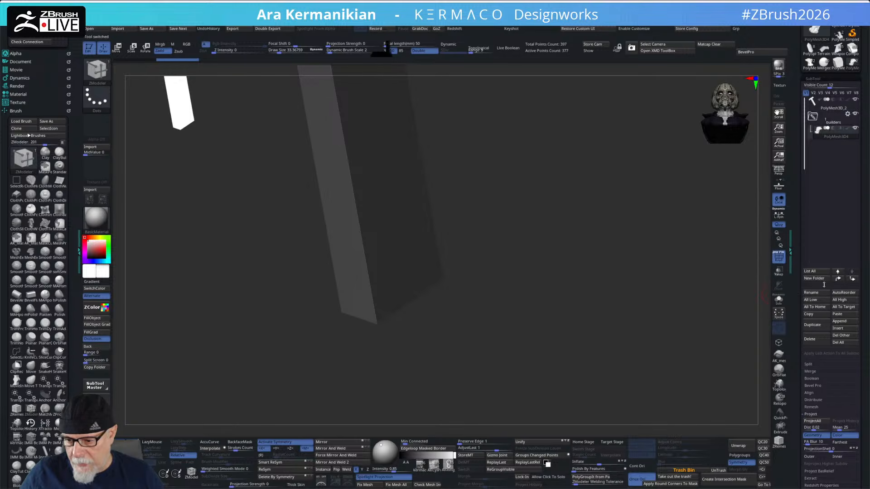
# Step: Rename the builders subtool folder as "builders folder"
pyautogui.click(848, 113)
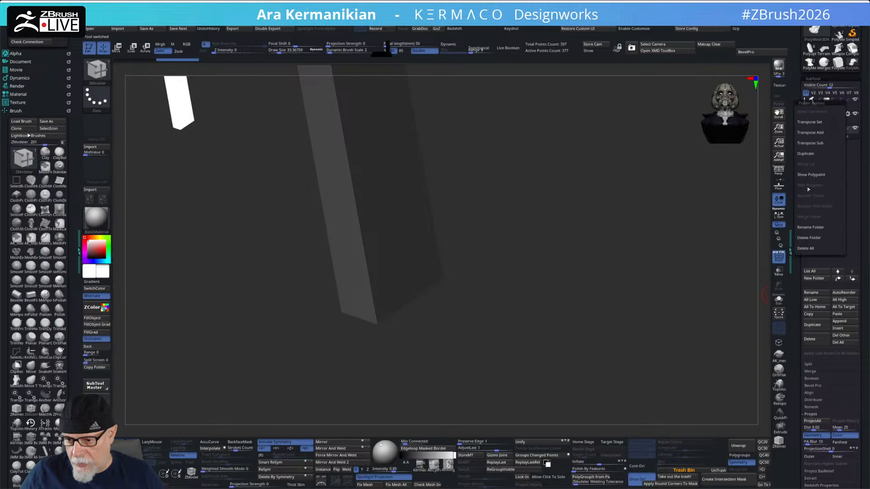
pyautogui.click(809, 228)
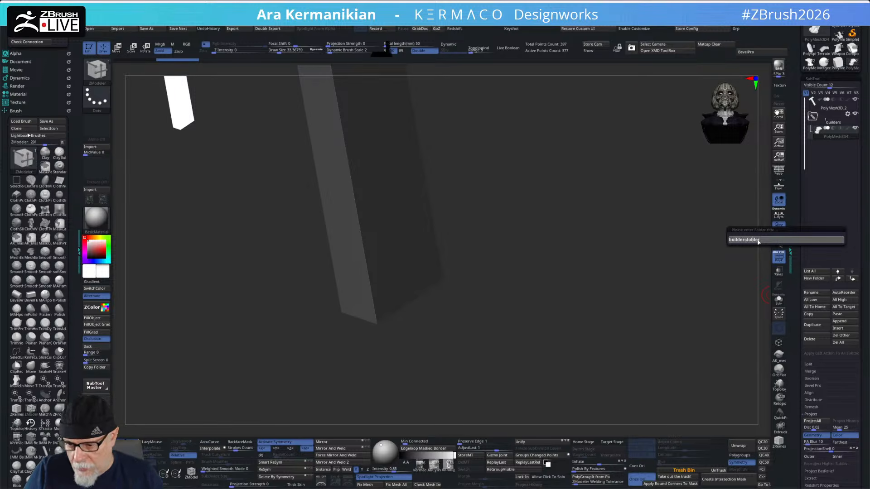
pyautogui.press('Return')
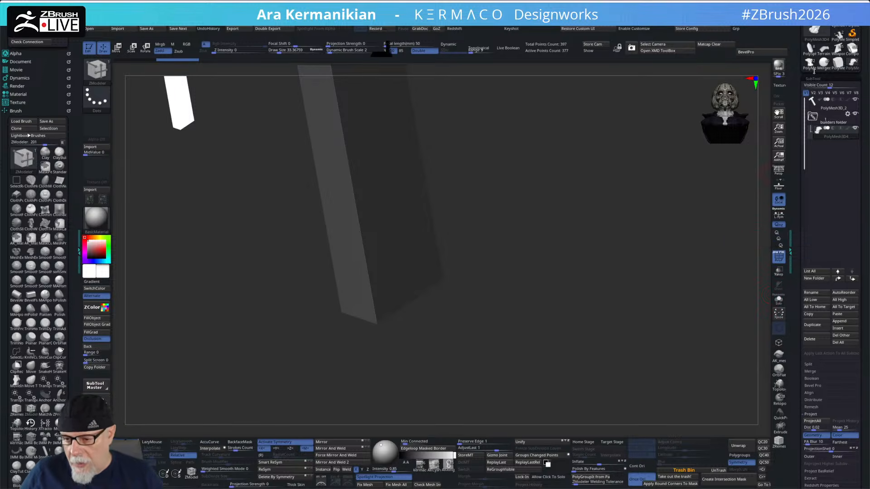
# Step: Rename the hammer subtool above the folder as "builders"
pyautogui.click(832, 107)
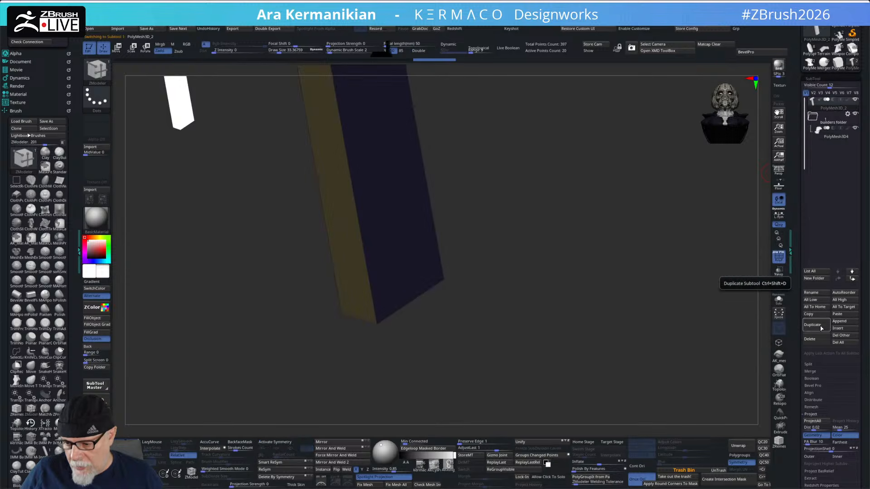
pyautogui.click(817, 293)
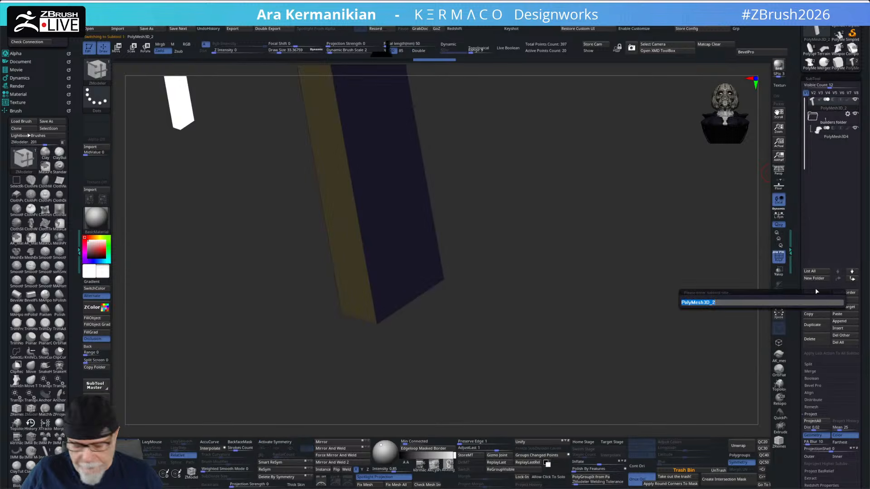
pyautogui.write('builders')
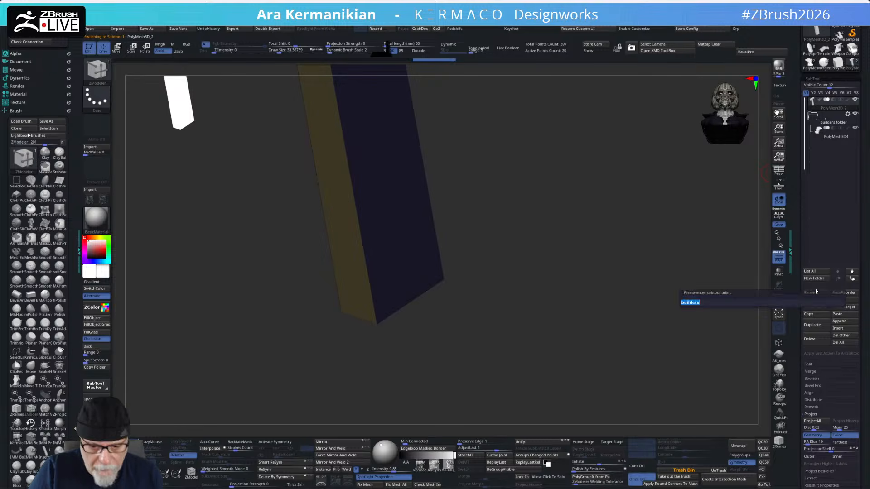
pyautogui.press('Return')
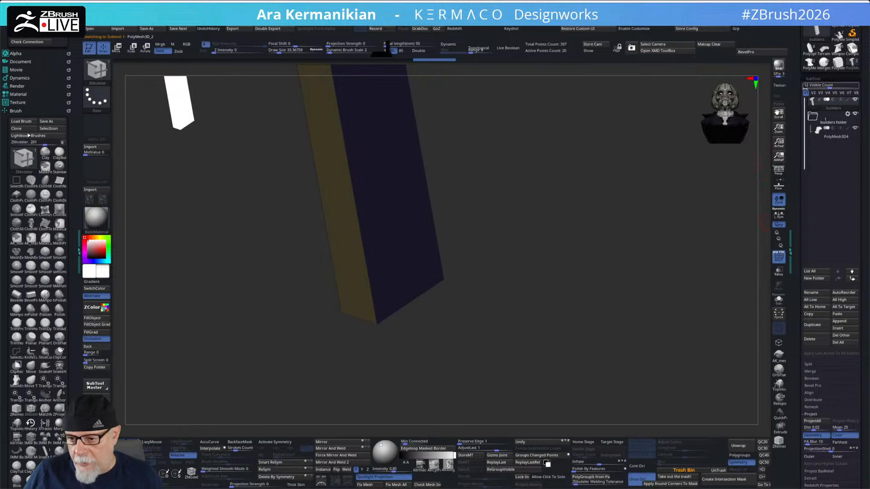
# Step: Switch back to the mech tool and reduce the brush draw size to about 15.39
pyautogui.click(809, 63)
pyautogui.moveTo(567, 258); pyautogui.dragTo(532, 240)
pyautogui.moveTo(649, 289); pyautogui.dragTo(552, 250)
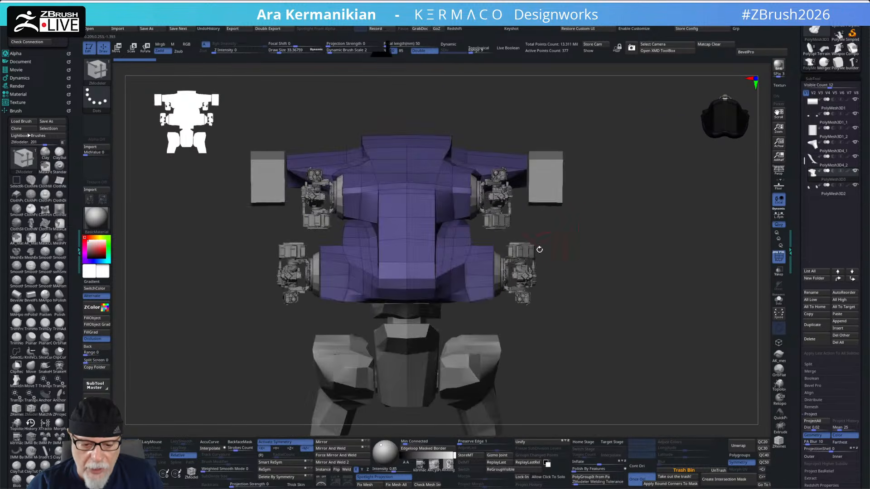
pyautogui.moveTo(609, 268); pyautogui.dragTo(601, 233)
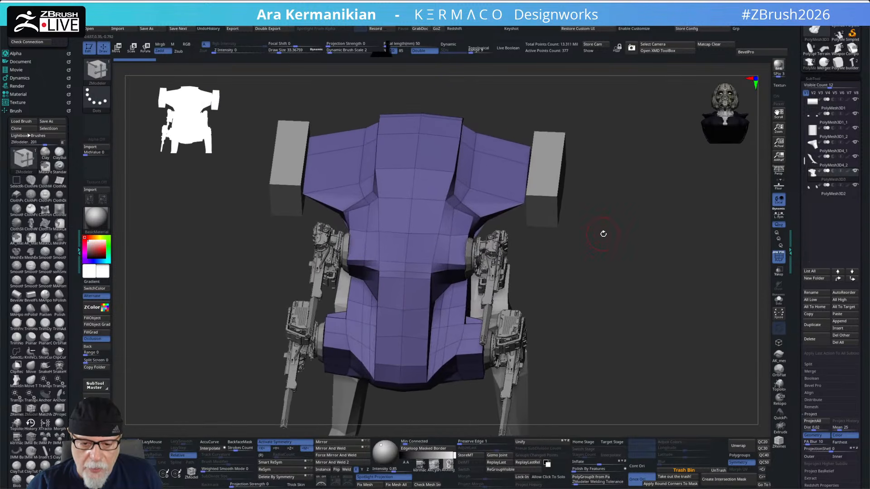
pyautogui.press('s')
pyautogui.moveTo(606, 264)
pyautogui.mouseDown()
pyautogui.moveTo(602, 251)
pyautogui.moveTo(614, 251)
pyautogui.moveTo(612, 272)
pyautogui.moveTo(620, 266)
pyautogui.mouseUp()
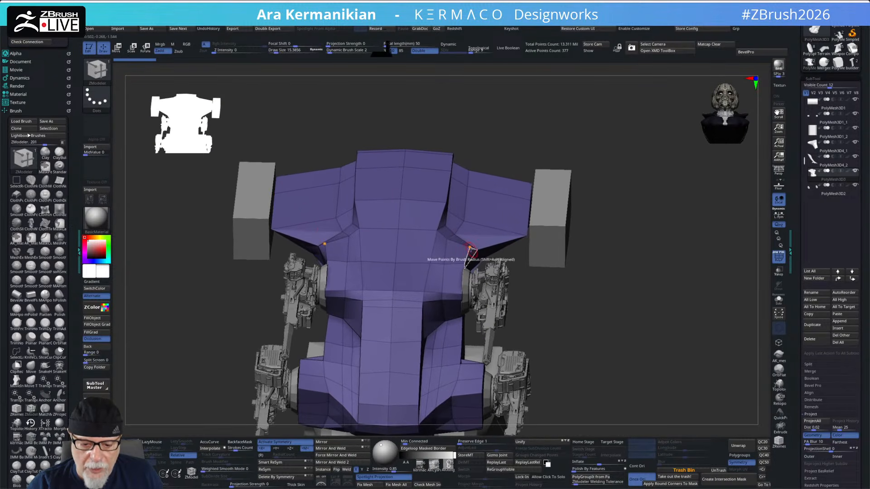
# Step: Duplicate the mech's hull subtool and make the duplicate the active subtool
pyautogui.moveTo(614, 263); pyautogui.dragTo(564, 267)
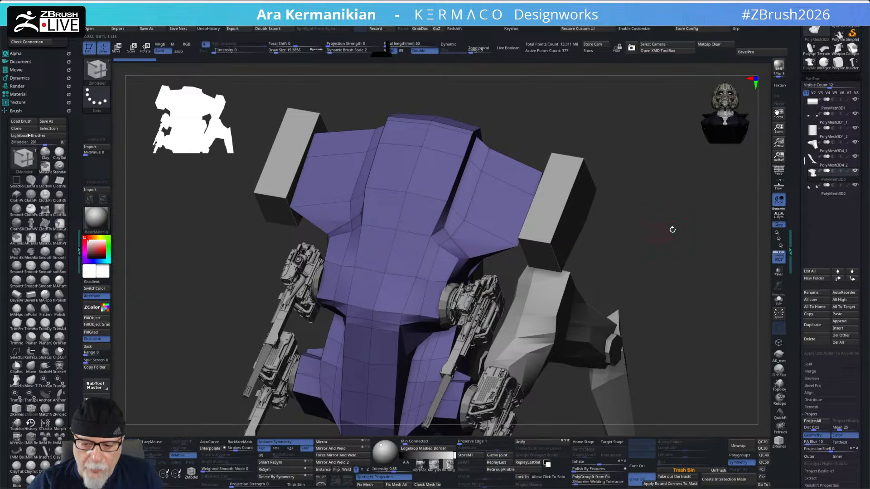
pyautogui.moveTo(704, 244); pyautogui.dragTo(627, 243)
pyautogui.moveTo(589, 284); pyautogui.dragTo(640, 253)
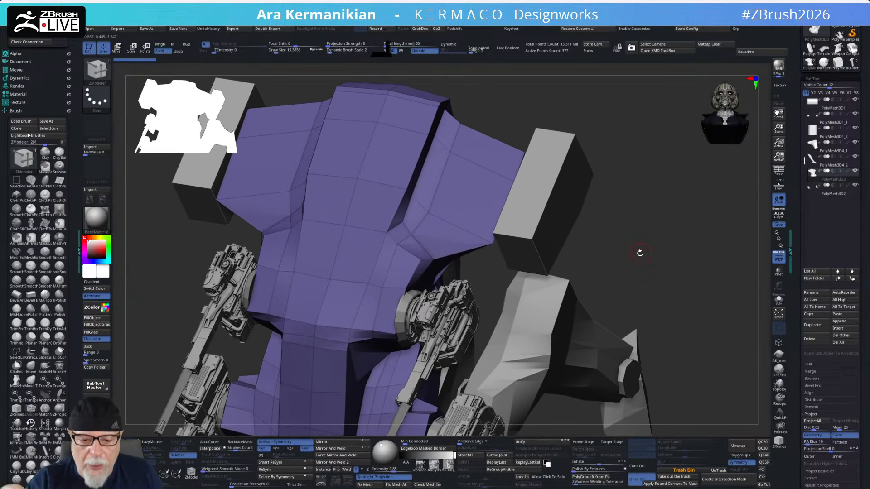
pyautogui.press('f')
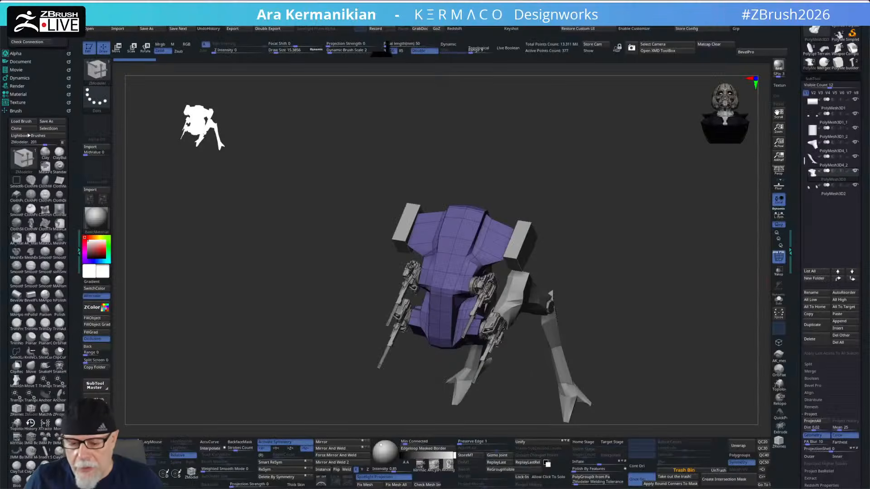
pyautogui.moveTo(563, 332); pyautogui.dragTo(712, 331)
pyautogui.click(824, 324)
pyautogui.click(828, 193)
pyautogui.moveTo(728, 287); pyautogui.dragTo(611, 269)
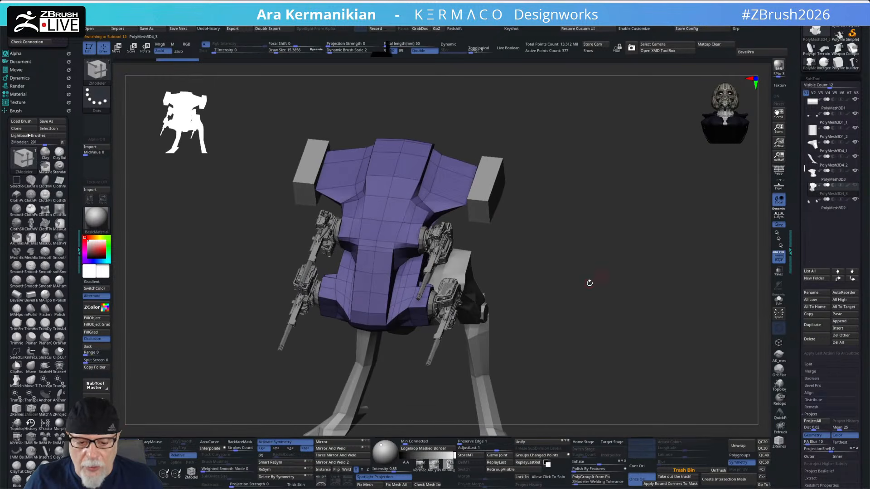
# Step: Open the Decimation Master plugin and pre-process the duplicated hull
pyautogui.click(17, 113)
pyautogui.click(53, 229)
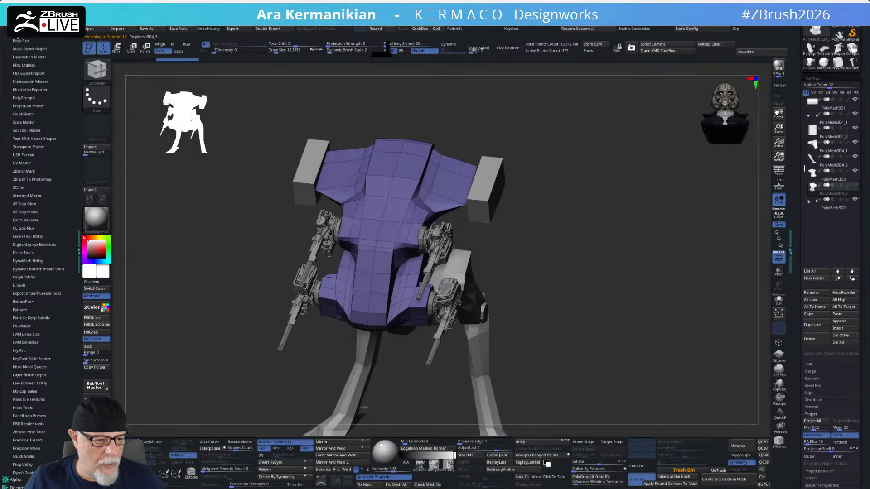
pyautogui.scroll(-2, 20, 45)
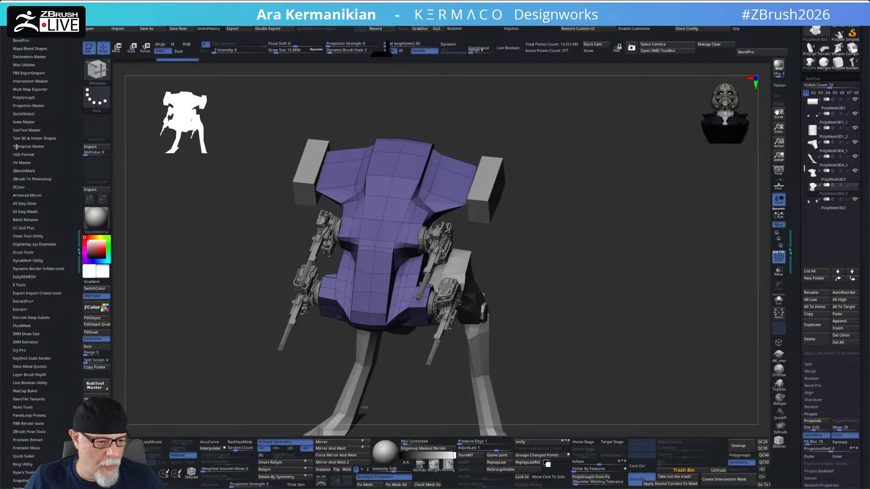
pyautogui.scroll(1, 58, 75)
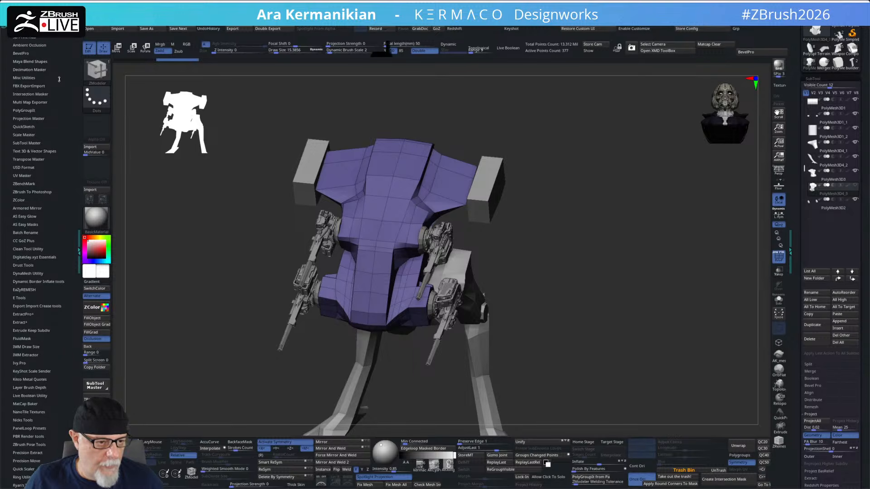
pyautogui.click(25, 69)
pyautogui.scroll(1, 60, 171)
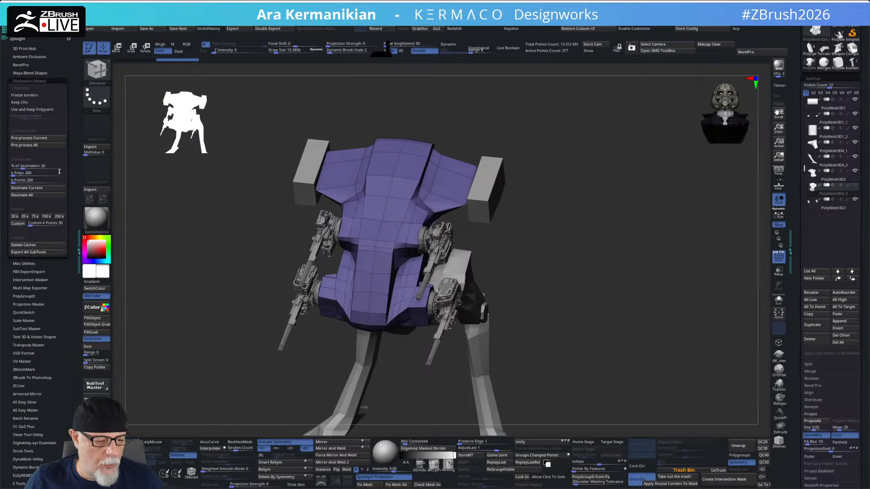
pyautogui.click(15, 181)
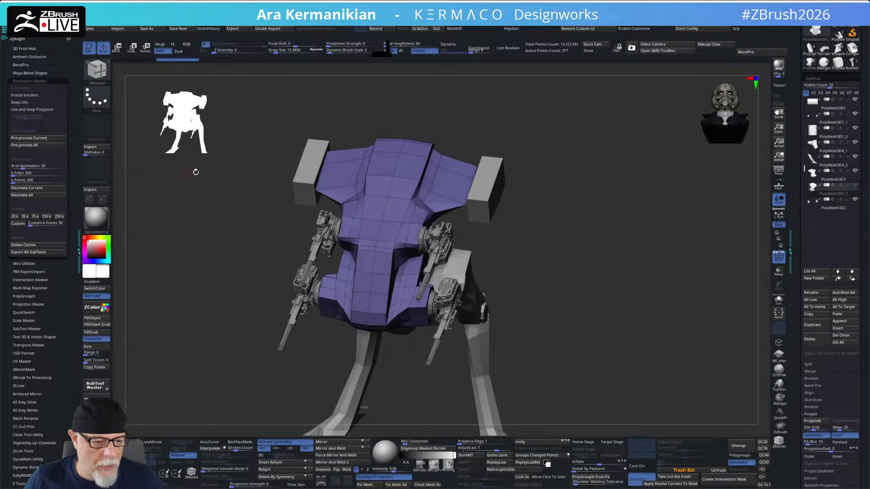
pyautogui.moveTo(226, 208); pyautogui.dragTo(214, 197)
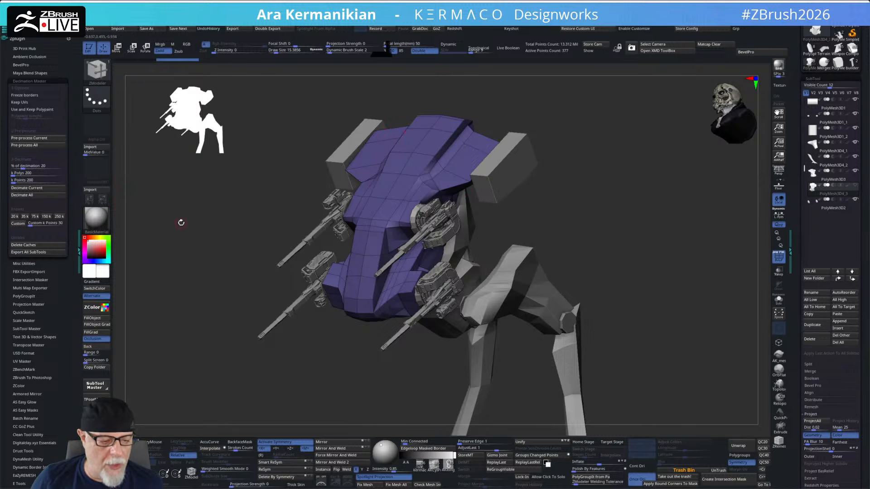
pyautogui.moveTo(198, 214); pyautogui.dragTo(205, 214)
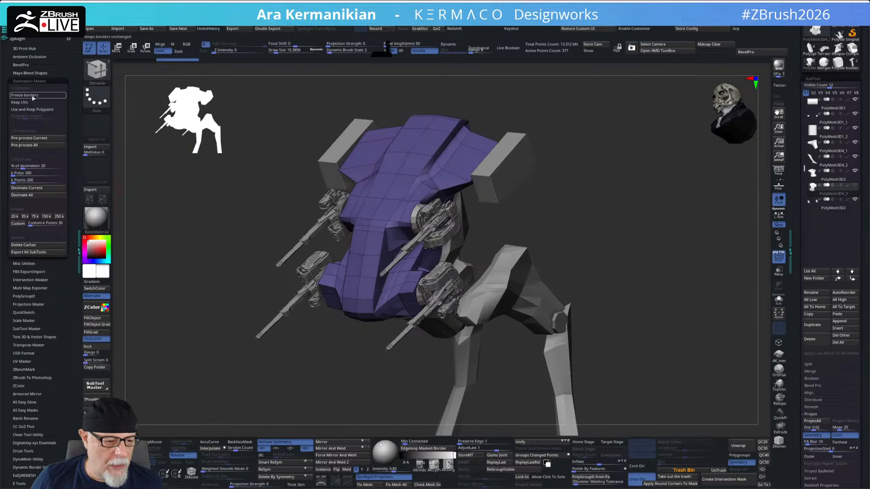
pyautogui.click(32, 138)
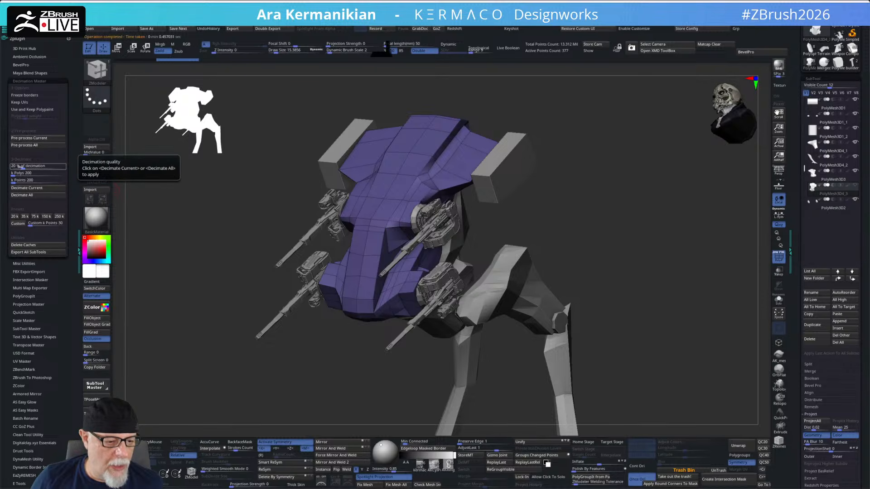
# Step: Try decimating the duplicated hull at 0 percent, inspect it in Solo mode, and undo the decimation
pyautogui.moveTo(22, 167); pyautogui.dragTo(4, 176)
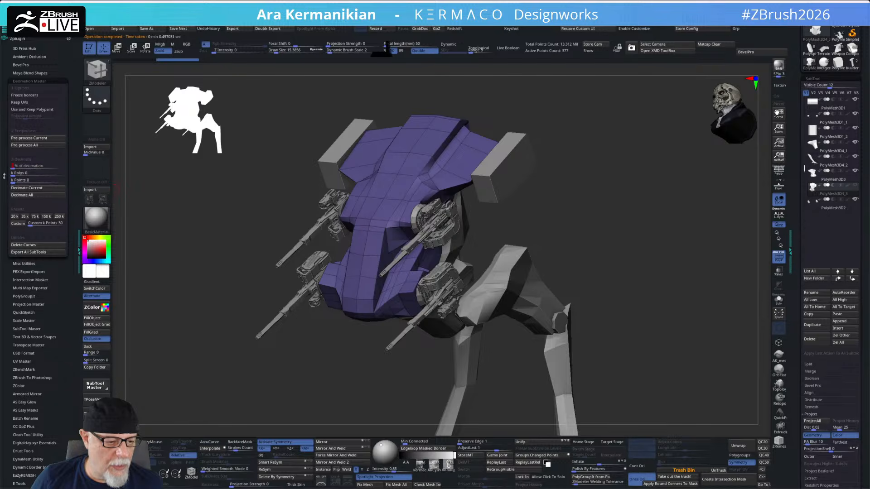
pyautogui.click(38, 195)
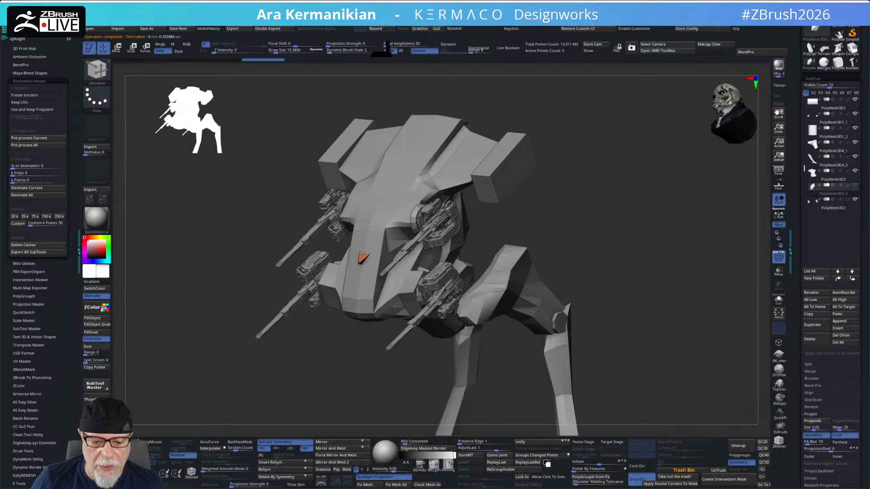
pyautogui.click(779, 300)
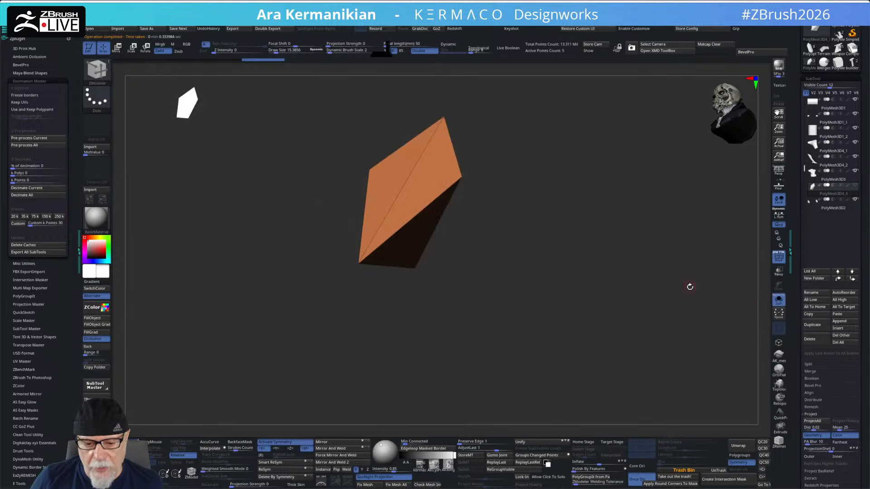
pyautogui.hotkey('ctrl', 'z')
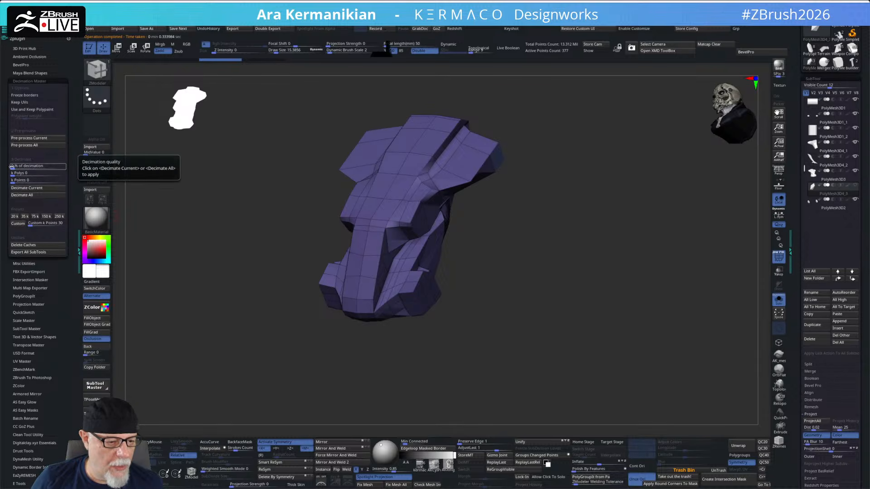
# Step: Try a decimation percentage of about 10.67 for the duplicated hull and raise it to the maximum
pyautogui.moveTo(12, 167); pyautogui.dragTo(18, 167)
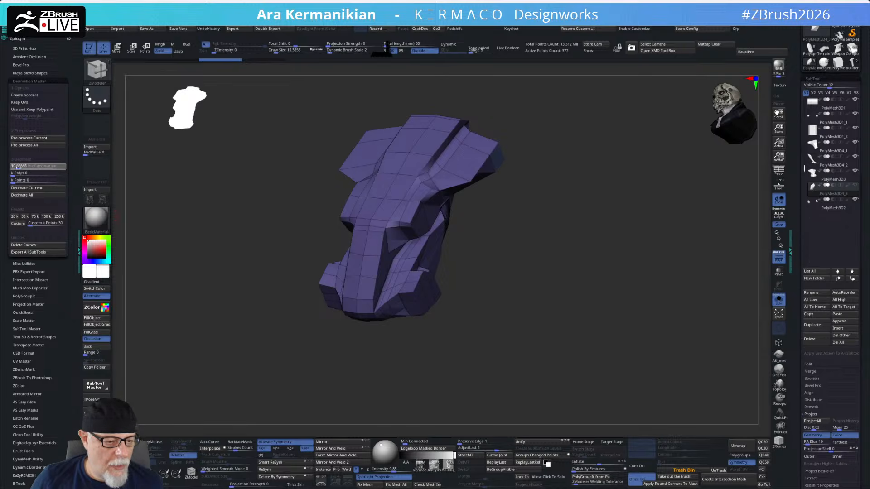
pyautogui.click(18, 167)
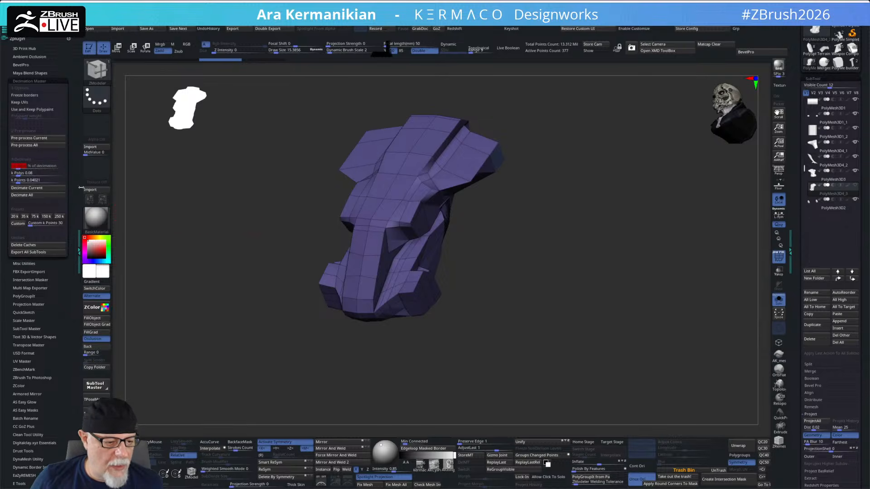
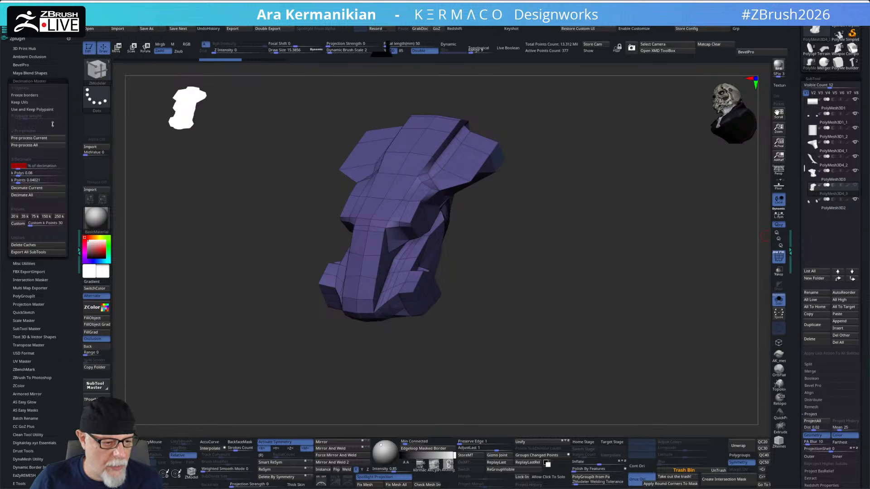
pyautogui.press('Return')
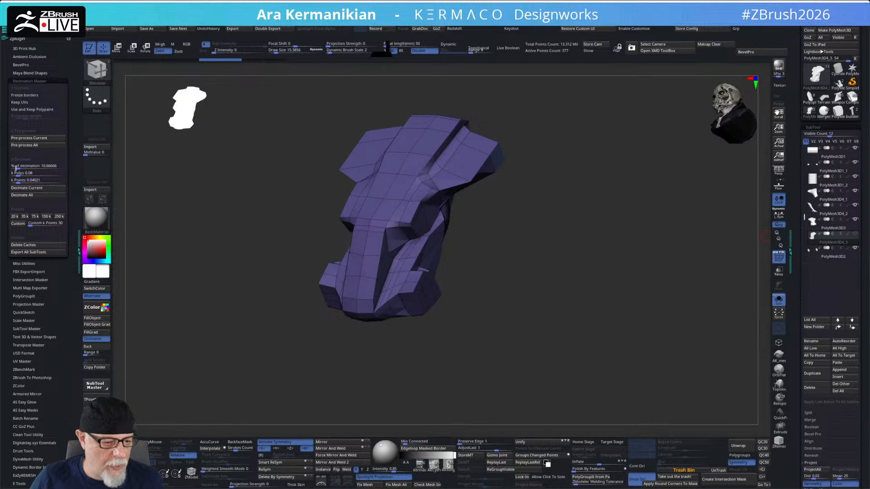
pyautogui.moveTo(16, 168); pyautogui.dragTo(70, 169)
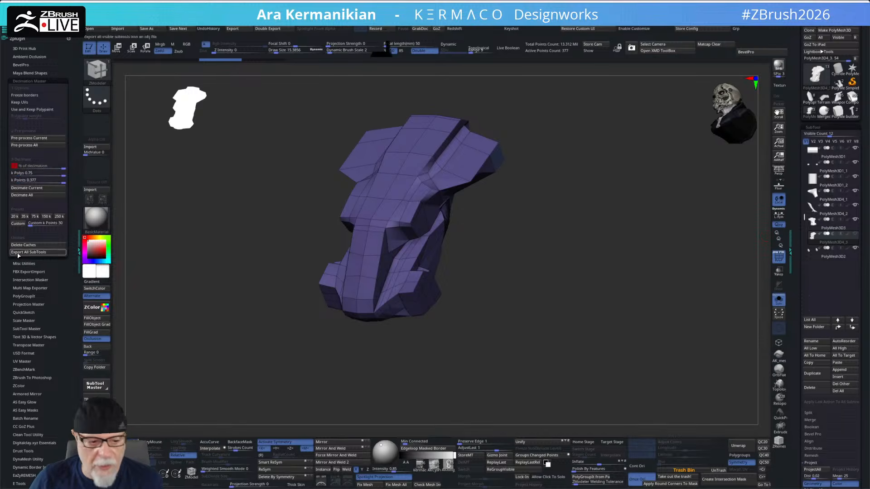
# Step: Pre-process the duplicated hull in Decimation Master and decimate it at 100 percent
pyautogui.click(37, 196)
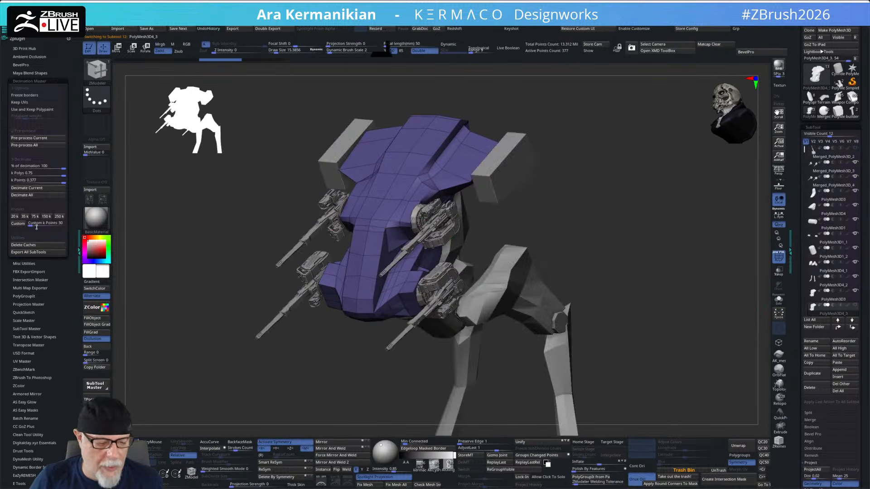
pyautogui.click(40, 187)
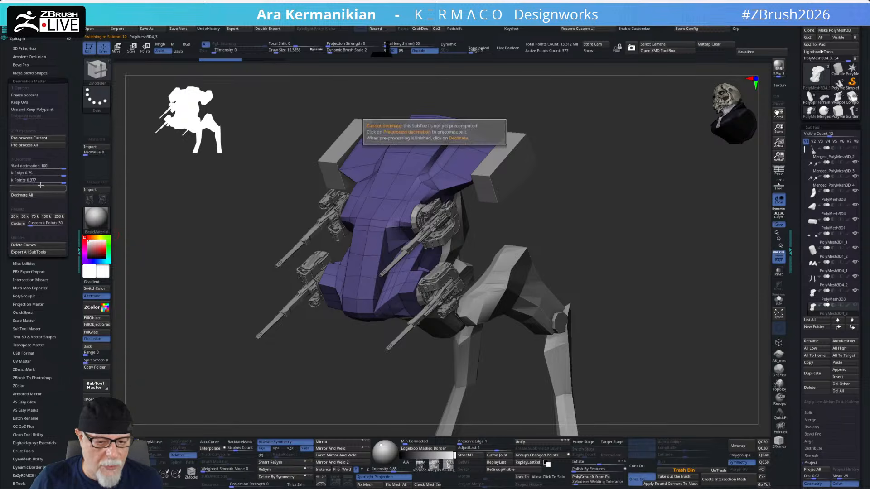
pyautogui.moveTo(581, 208)
pyautogui.mouseDown()
pyautogui.moveTo(600, 204)
pyautogui.moveTo(584, 207)
pyautogui.mouseUp()
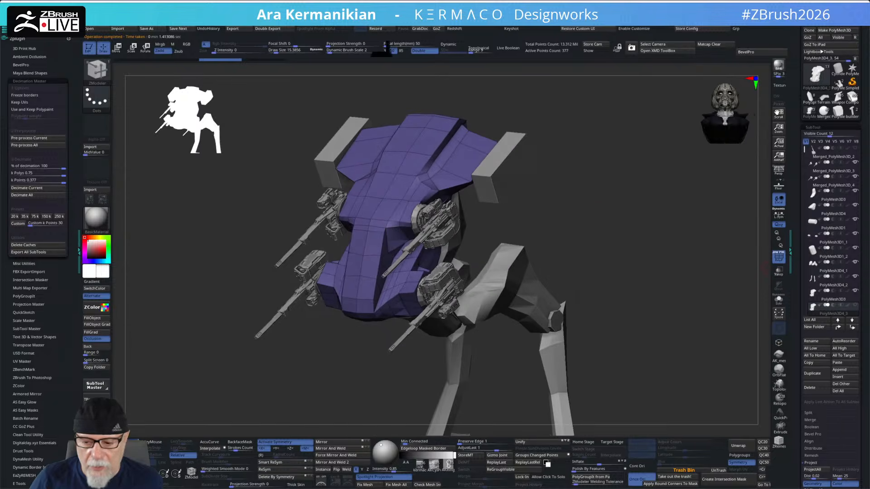
pyautogui.click(44, 139)
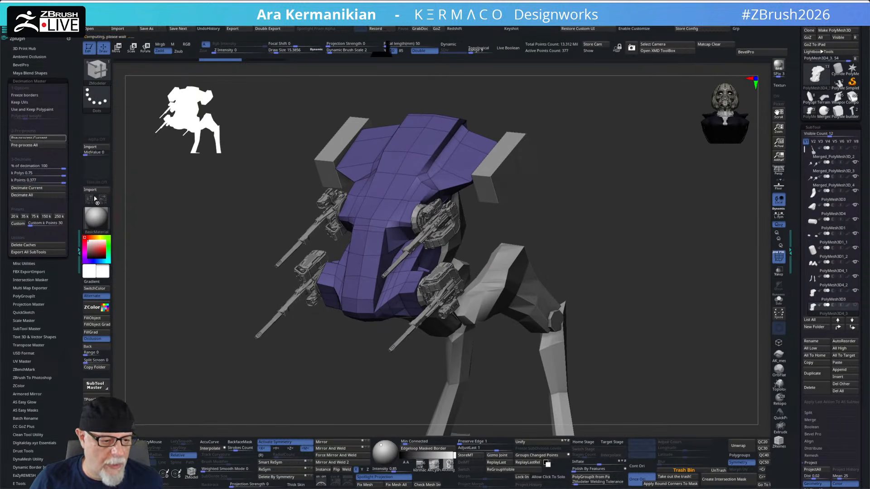
pyautogui.click(34, 190)
# Step: Examine the decimated hull's triangulated mesh on the mech and isolated in Solo mode
pyautogui.moveTo(540, 226); pyautogui.dragTo(481, 229)
pyautogui.click(855, 291)
pyautogui.moveTo(660, 308); pyautogui.dragTo(703, 350)
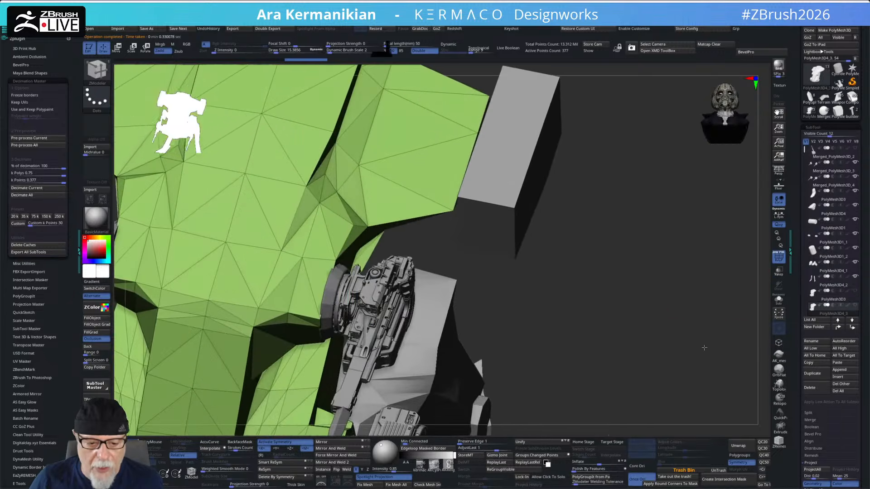
pyautogui.moveTo(652, 311); pyautogui.dragTo(594, 241)
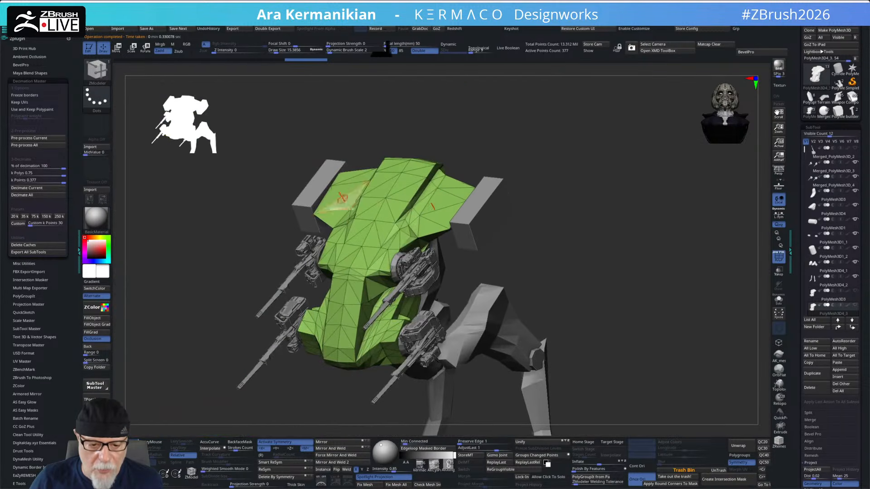
pyautogui.moveTo(584, 269); pyautogui.dragTo(598, 252)
pyautogui.click(779, 300)
pyautogui.moveTo(690, 324); pyautogui.dragTo(414, 301)
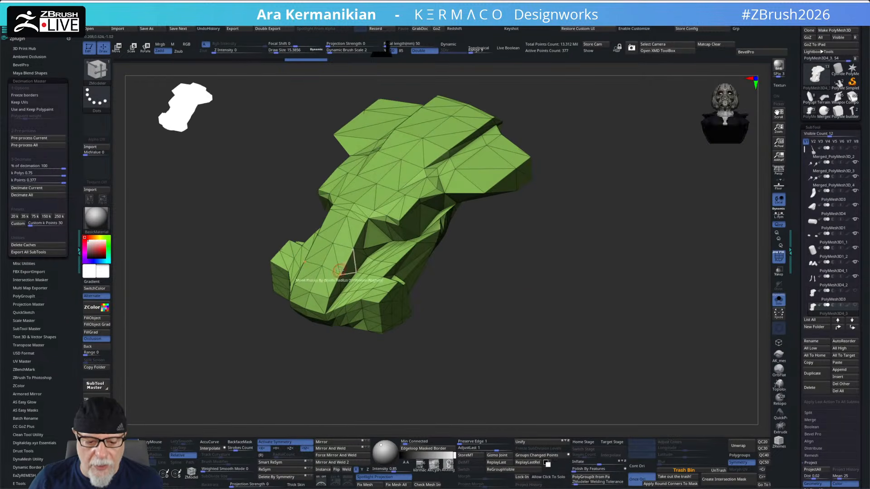
pyautogui.moveTo(632, 276); pyautogui.dragTo(644, 303)
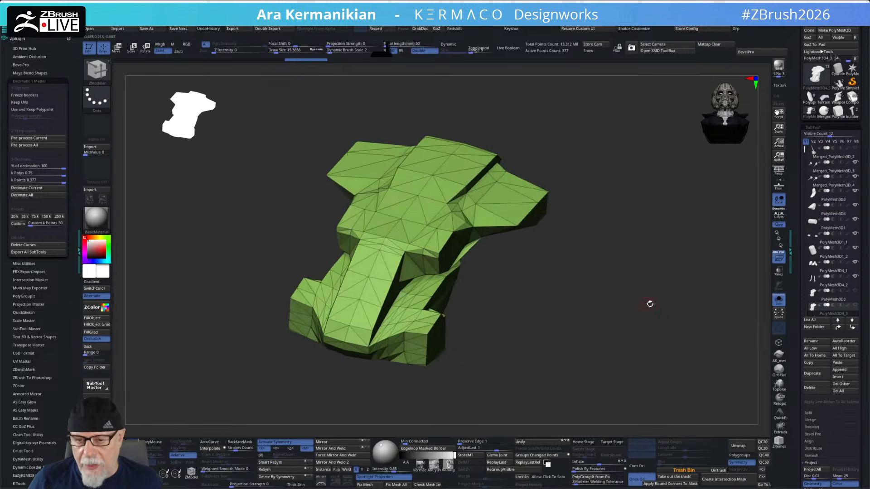
pyautogui.scroll(-10, 792, 310)
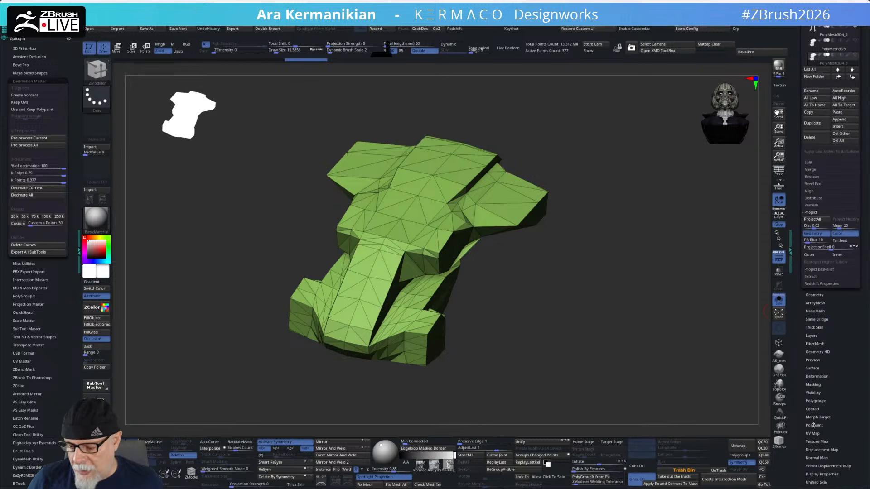
pyautogui.click(816, 401)
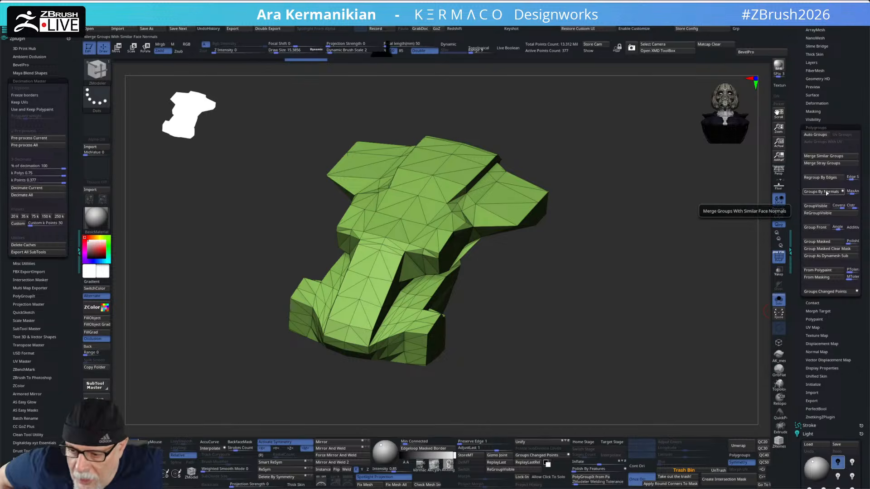
pyautogui.click(852, 192)
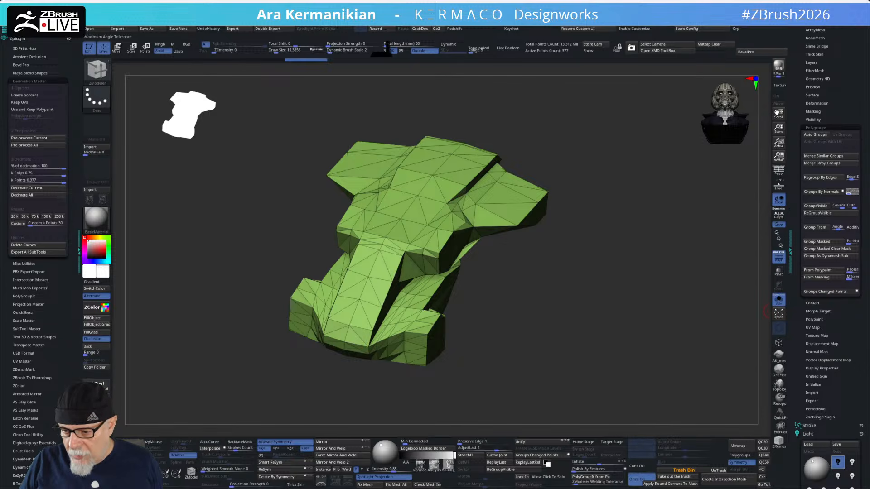
pyautogui.press('Down')
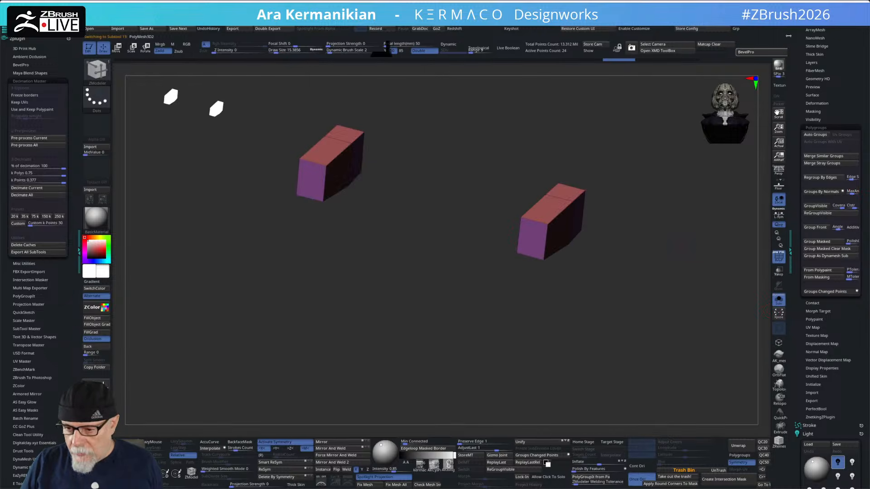
pyautogui.moveTo(494, 243); pyautogui.dragTo(667, 240)
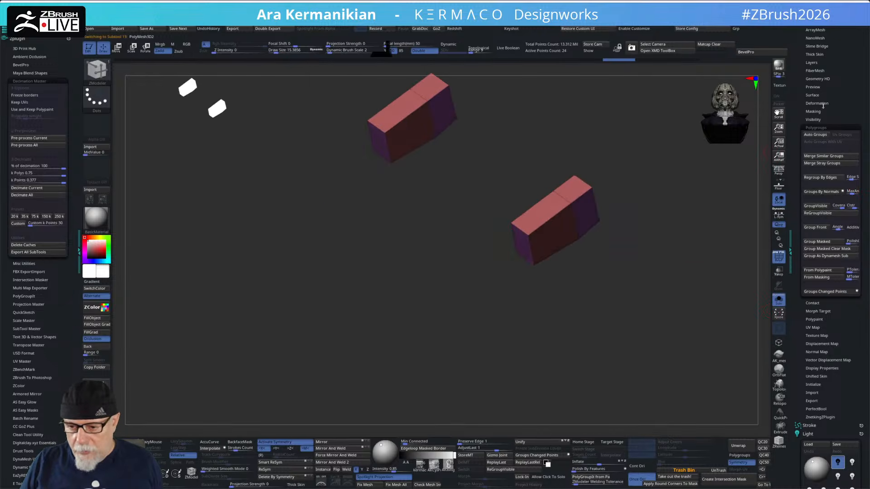
pyautogui.click(778, 300)
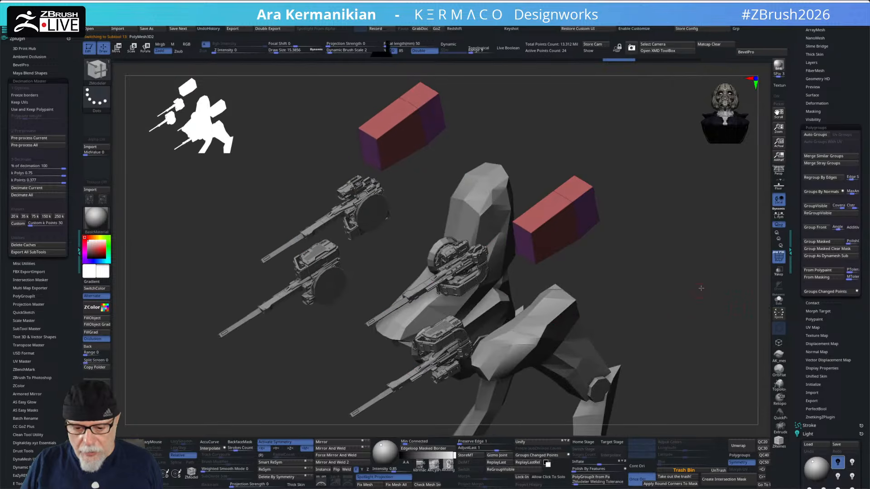
pyautogui.moveTo(701, 289); pyautogui.dragTo(702, 283)
pyautogui.keyDown('ctrl'); pyautogui.click(705, 226); pyautogui.keyUp('ctrl')
pyautogui.hotkey('ctrl', 'z')
pyautogui.hotkey('ctrl', 'shift', 'z')
pyautogui.hotkey('ctrl', 'shift', 'z')
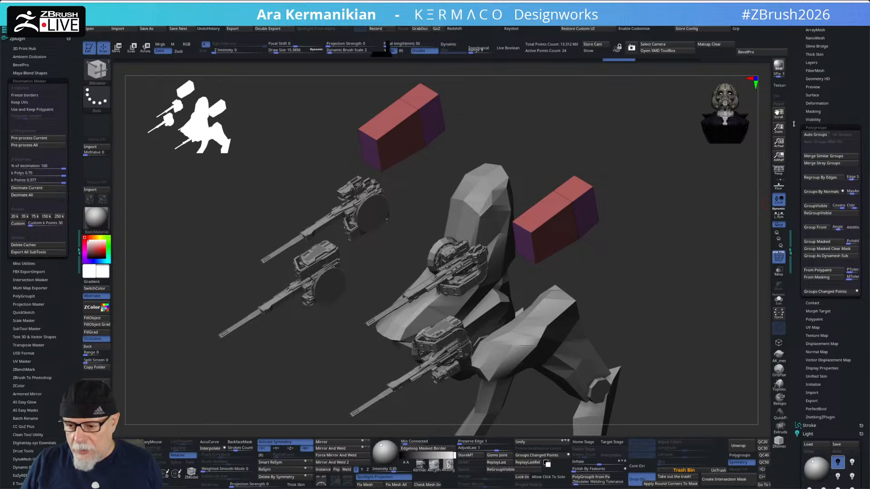
# Step: Make the decimated hull duplicate, PolyMesh3D4_3, the active subtool again
pyautogui.moveTo(794, 121); pyautogui.dragTo(790, 186)
pyautogui.click(816, 157)
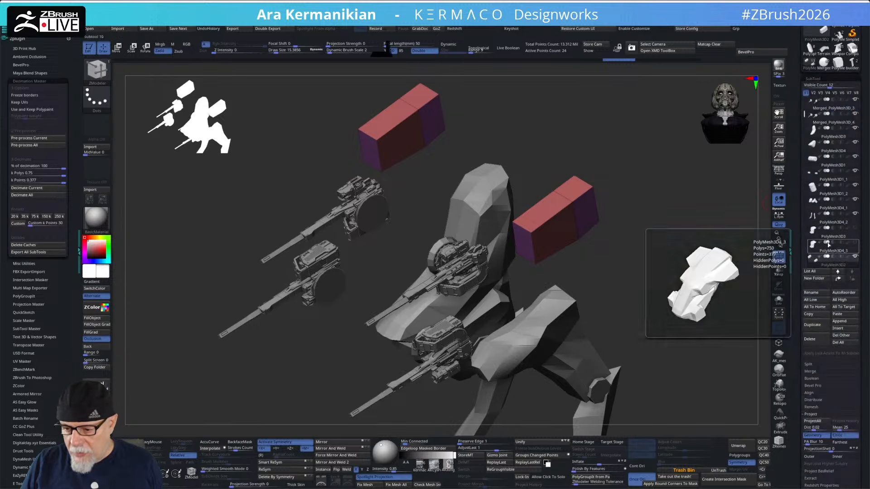
pyautogui.click(823, 237)
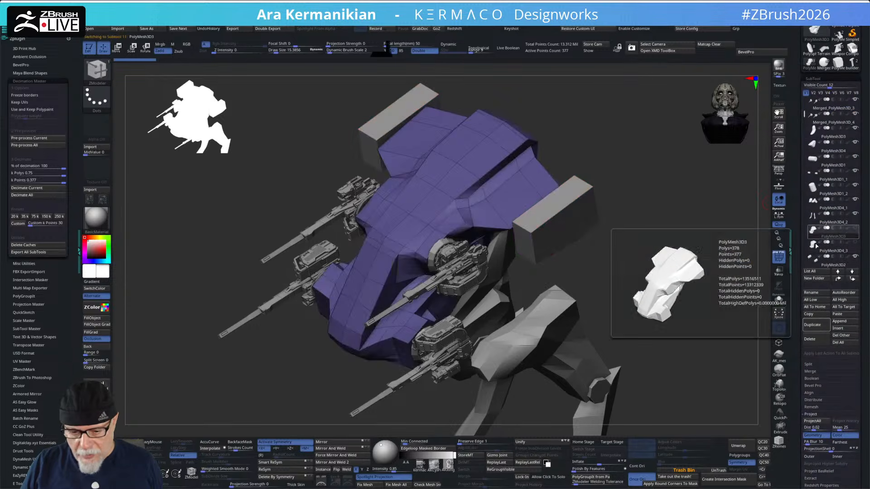
pyautogui.click(833, 251)
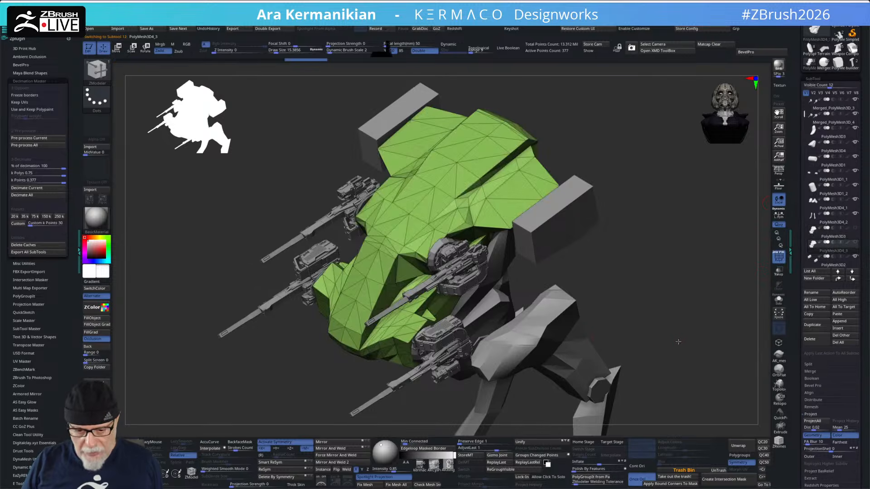
# Step: Isolate the decimated hull in Solo mode and create polygroups from its face normals
pyautogui.moveTo(800, 356); pyautogui.dragTo(814, 183)
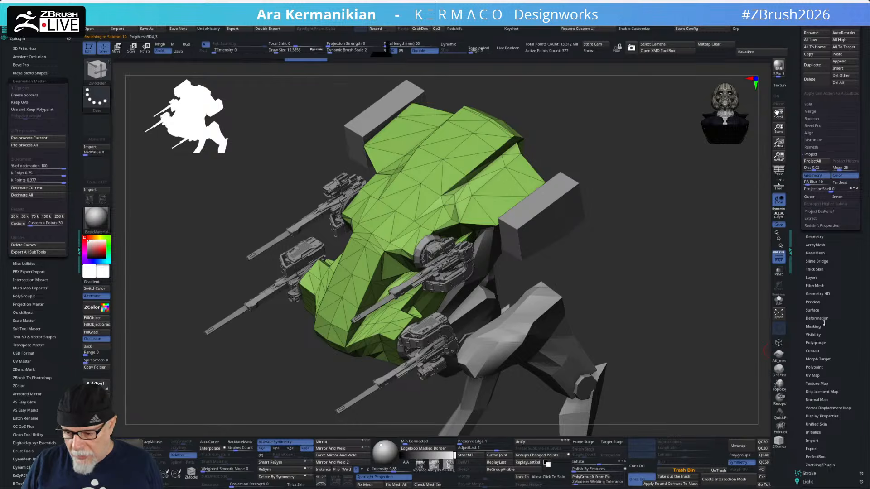
pyautogui.click(778, 299)
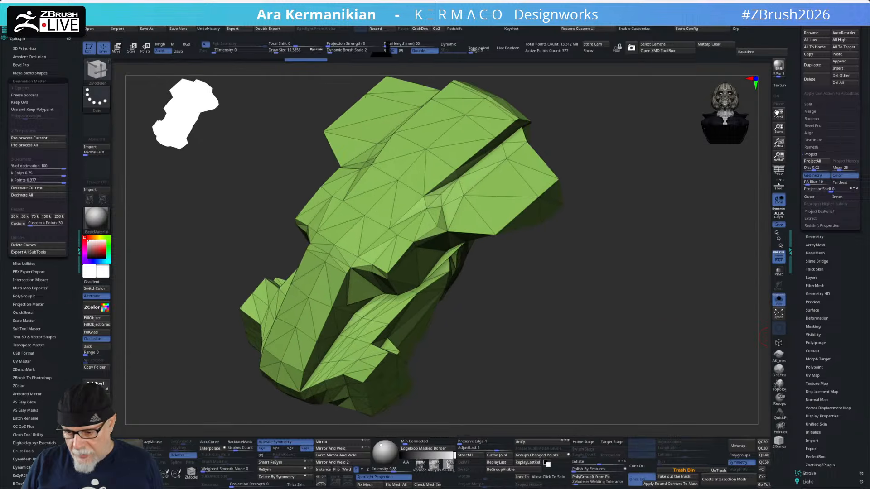
pyautogui.click(816, 343)
pyautogui.click(823, 192)
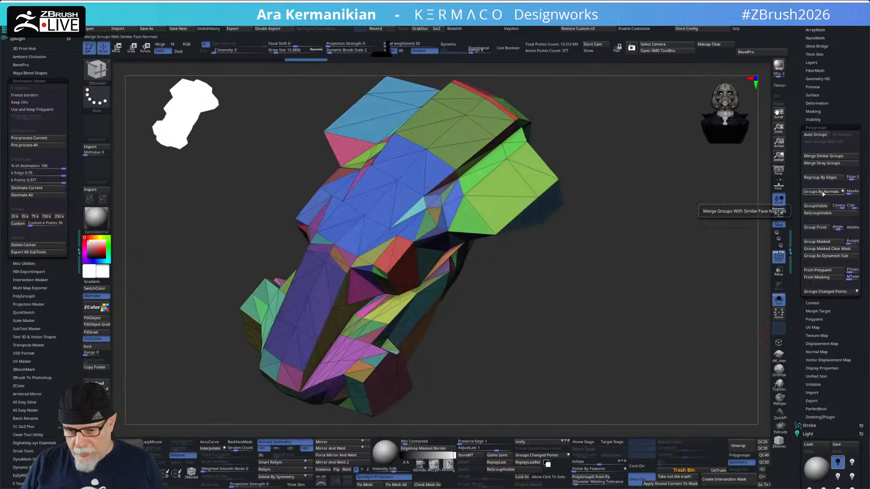
pyautogui.moveTo(492, 375); pyautogui.dragTo(546, 349)
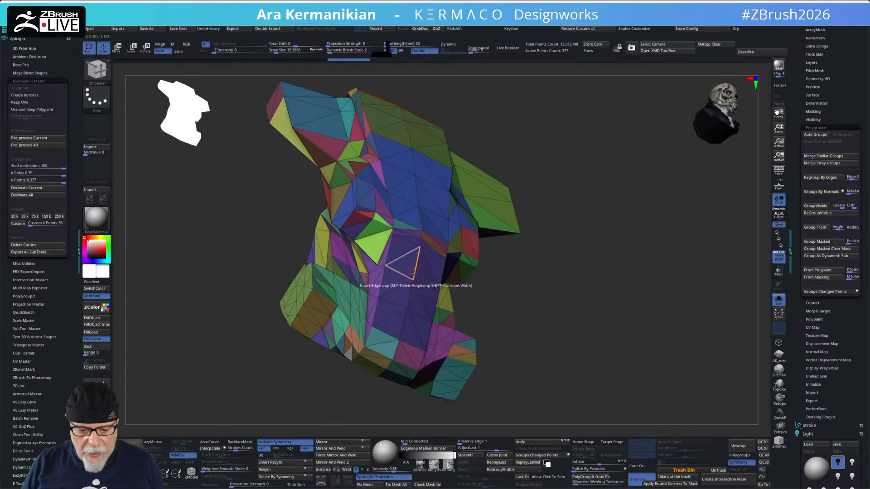
pyautogui.moveTo(574, 321); pyautogui.dragTo(607, 317)
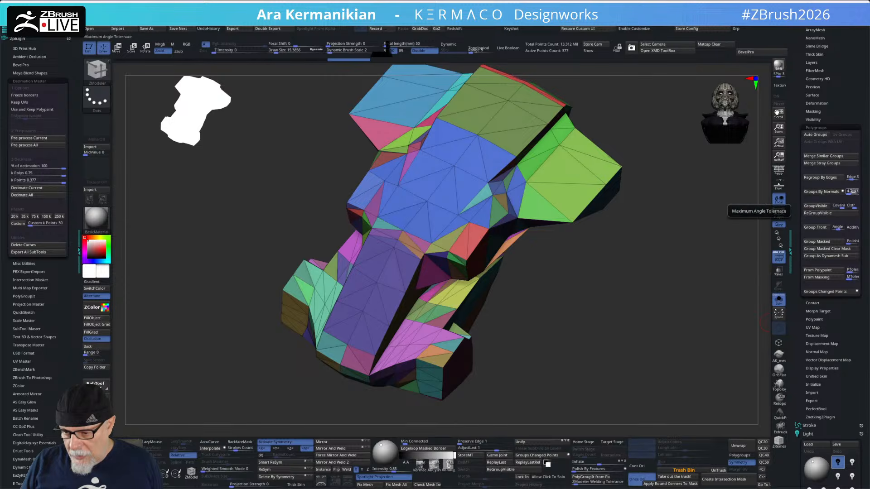
pyautogui.click(854, 191)
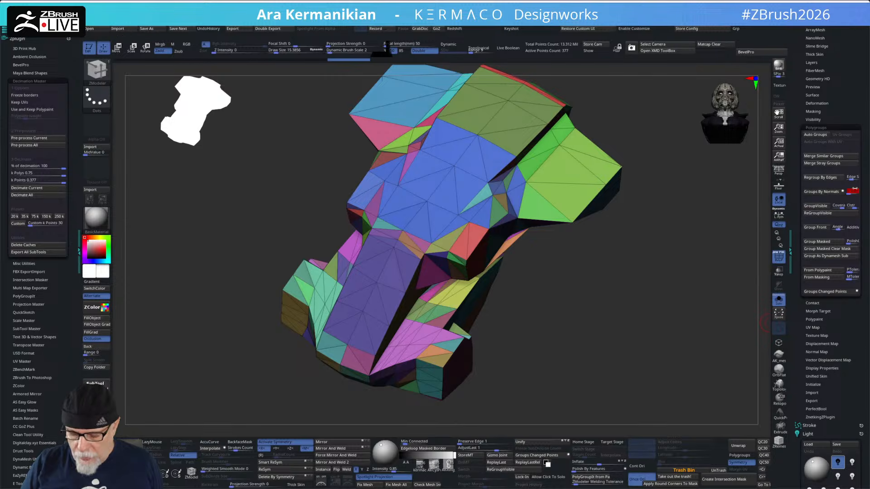
pyautogui.press('Down')
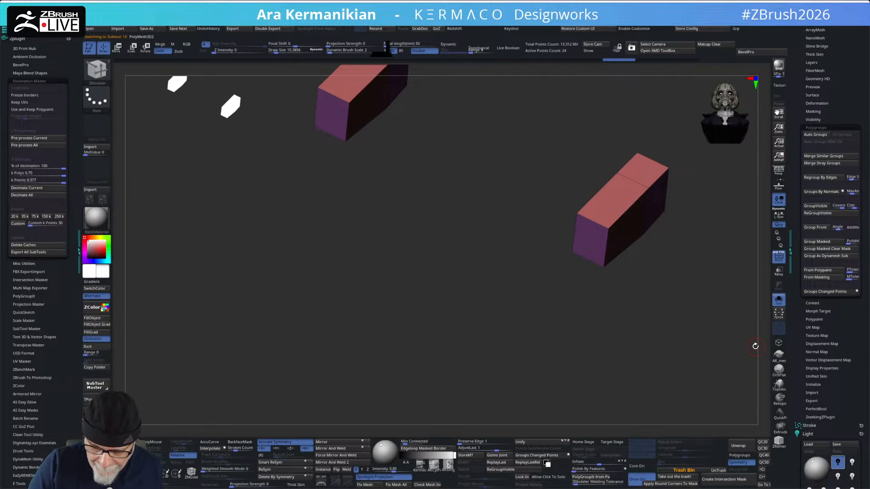
pyautogui.press('Down')
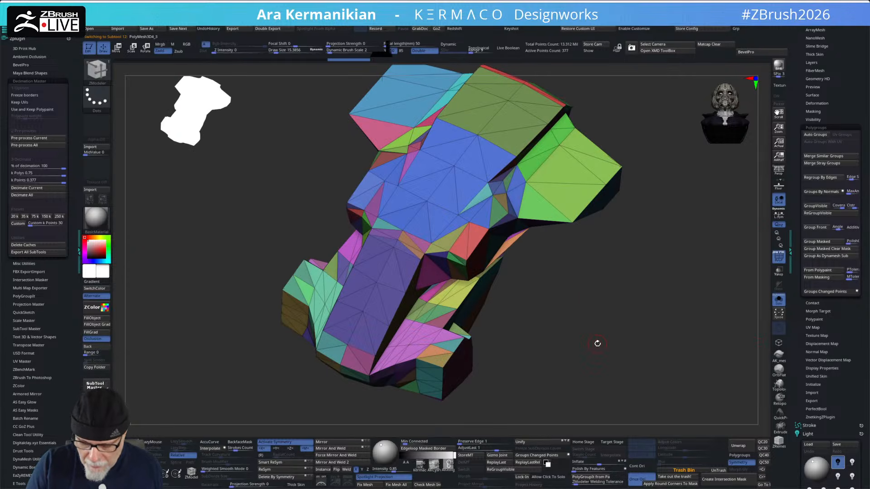
pyautogui.press('1')
pyautogui.press('2')
pyautogui.press('1')
pyautogui.press('2')
pyautogui.press('1')
pyautogui.press('2')
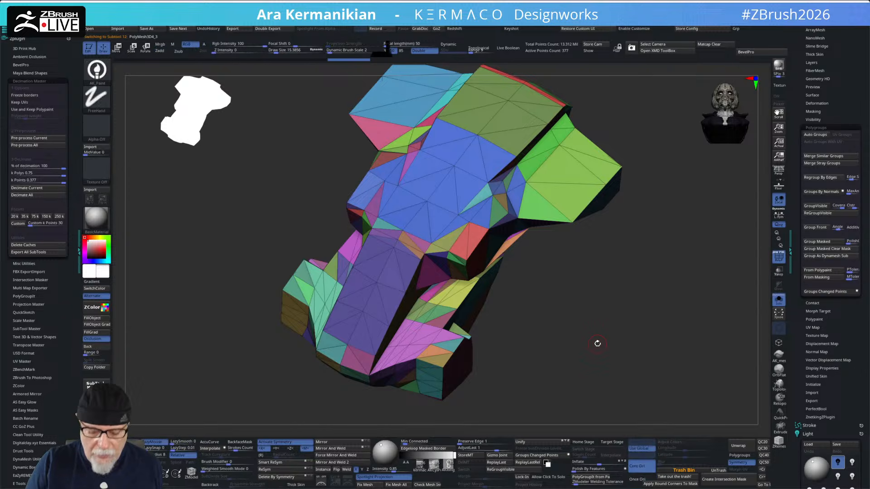
pyautogui.press('1')
pyautogui.press('2')
pyautogui.press('1')
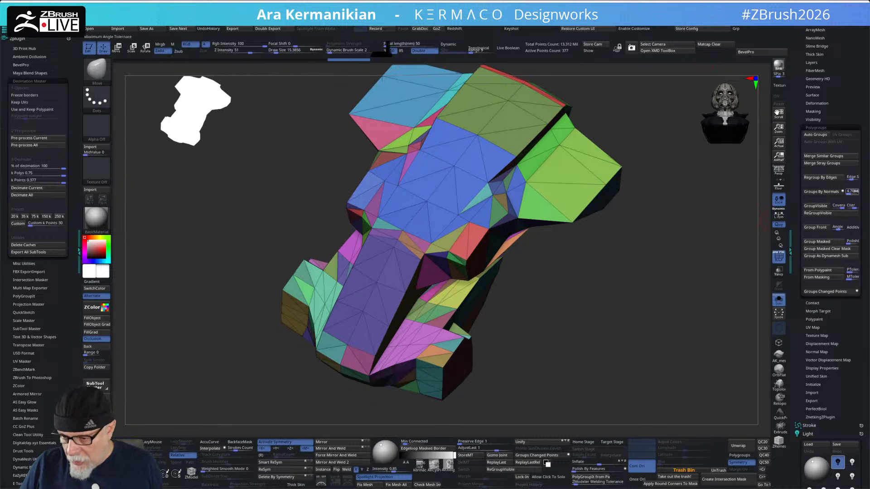
# Step: Regroup the decimated hull by normals with a lower maximum angle tolerance to get finer polygroups
pyautogui.click(818, 207)
pyautogui.moveTo(541, 332)
pyautogui.mouseDown()
pyautogui.moveTo(561, 315)
pyautogui.moveTo(546, 322)
pyautogui.moveTo(555, 324)
pyautogui.moveTo(560, 317)
pyautogui.moveTo(546, 317)
pyautogui.mouseUp()
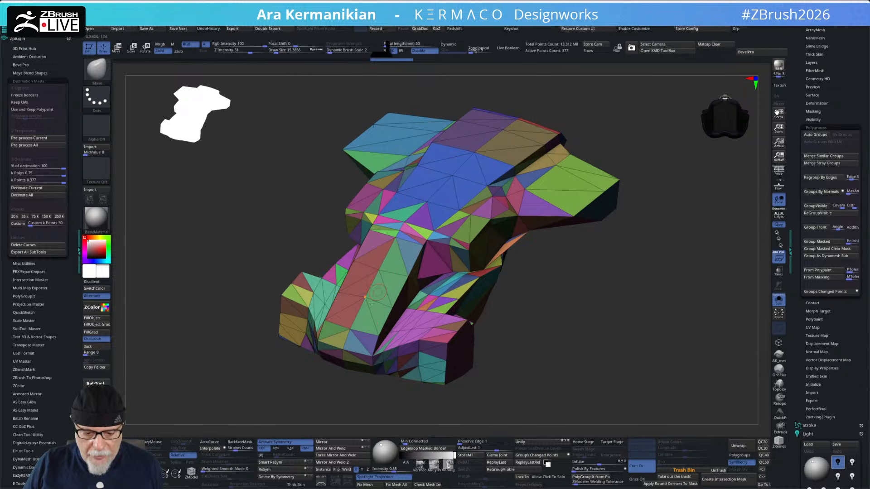
pyautogui.moveTo(611, 348); pyautogui.dragTo(627, 358)
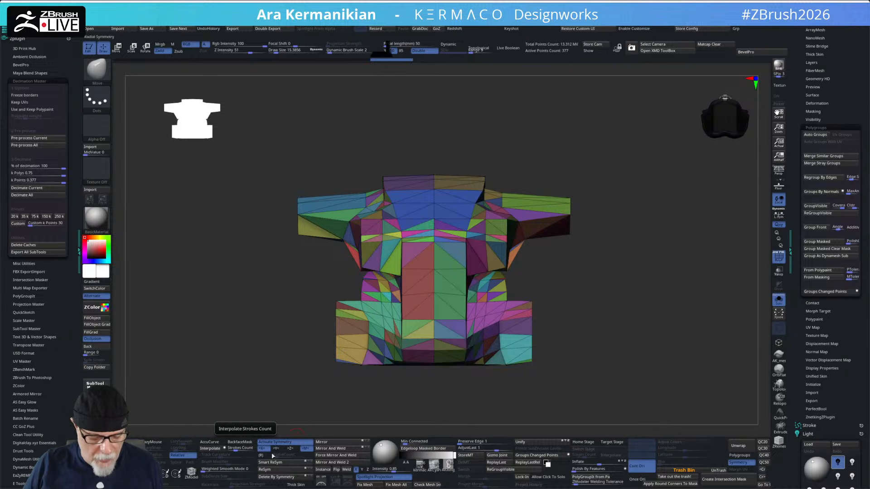
# Step: Delete one symmetrical half of the decimated hull with Delete By Symmetry
pyautogui.click(281, 478)
pyautogui.moveTo(623, 305); pyautogui.dragTo(504, 232)
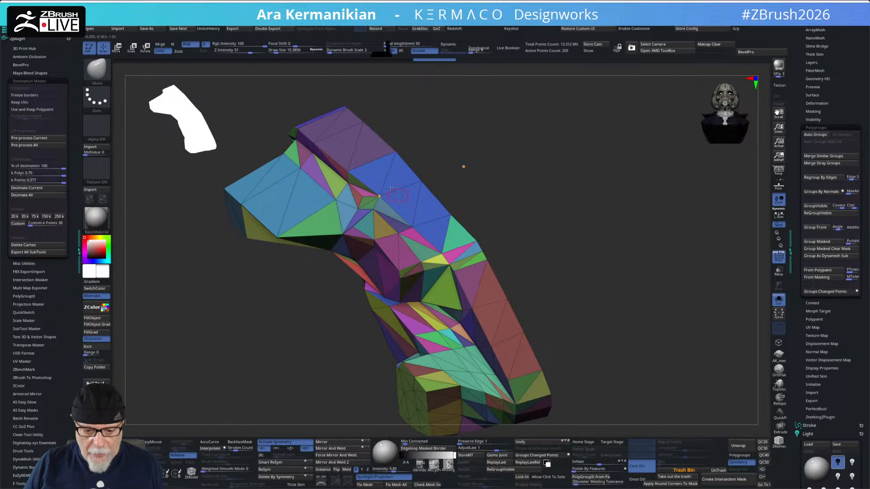
pyautogui.moveTo(513, 208); pyautogui.dragTo(472, 207)
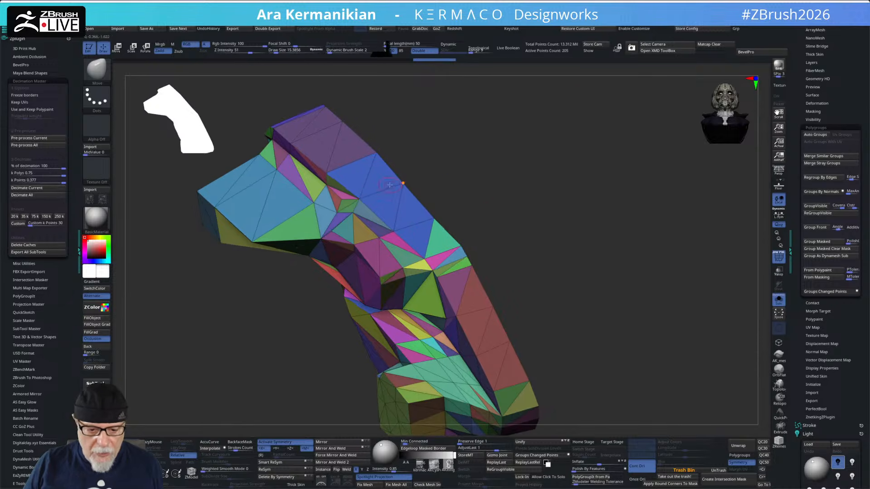
# Step: Switch to the ZModeler brush for polygon editing on the remaining half of the hull
pyautogui.press('b')
pyautogui.press('z')
pyautogui.press('m')
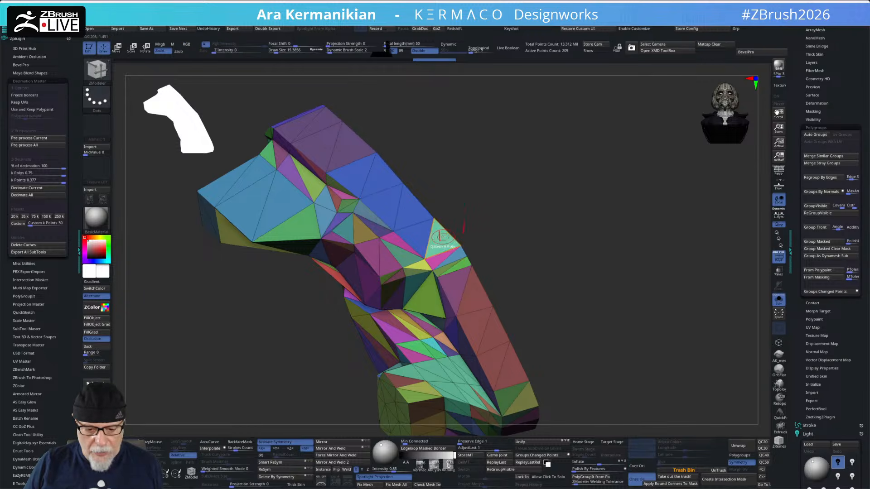
pyautogui.moveTo(502, 204)
pyautogui.mouseDown()
pyautogui.moveTo(507, 199)
pyautogui.moveTo(497, 207)
pyautogui.mouseUp()
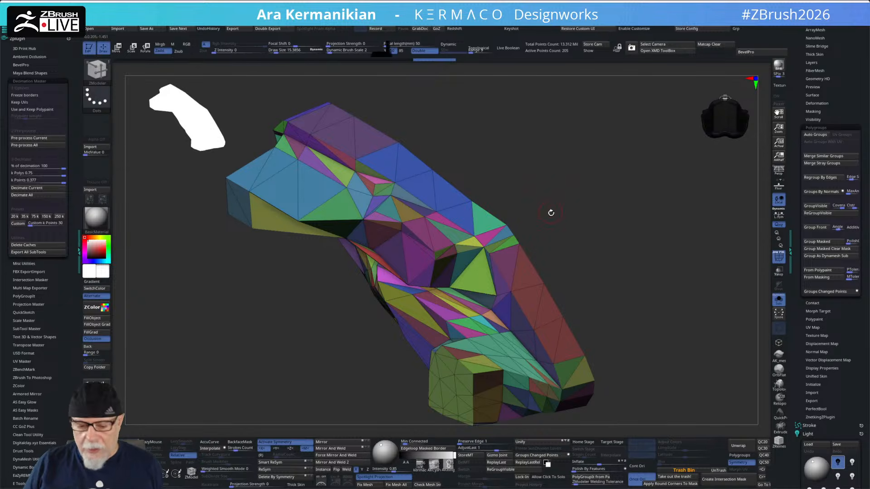
pyautogui.keyDown('alt'); pyautogui.moveTo(582, 190); pyautogui.dragTo(614, 217); pyautogui.keyUp('alt')
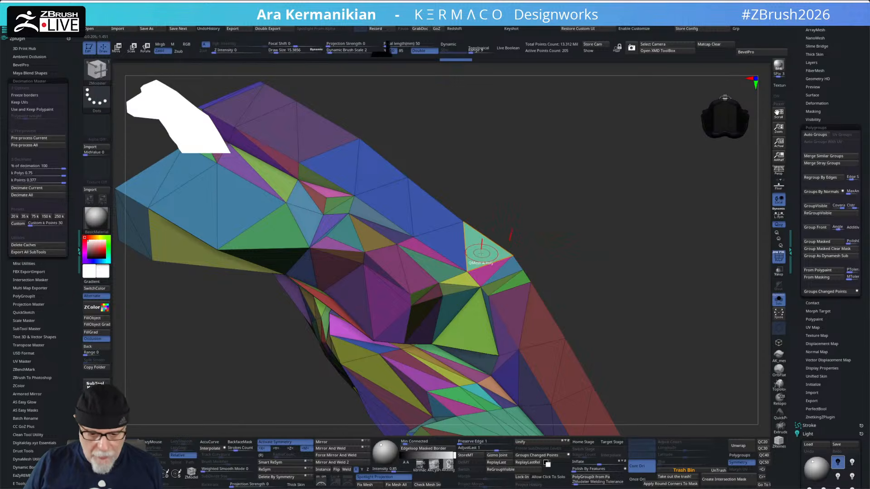
# Step: Undo the trial QMesh on the hull's outer-edge triangle and set the ZModeler polygon and edge actions to Do Nothing
pyautogui.moveTo(448, 241); pyautogui.dragTo(405, 200)
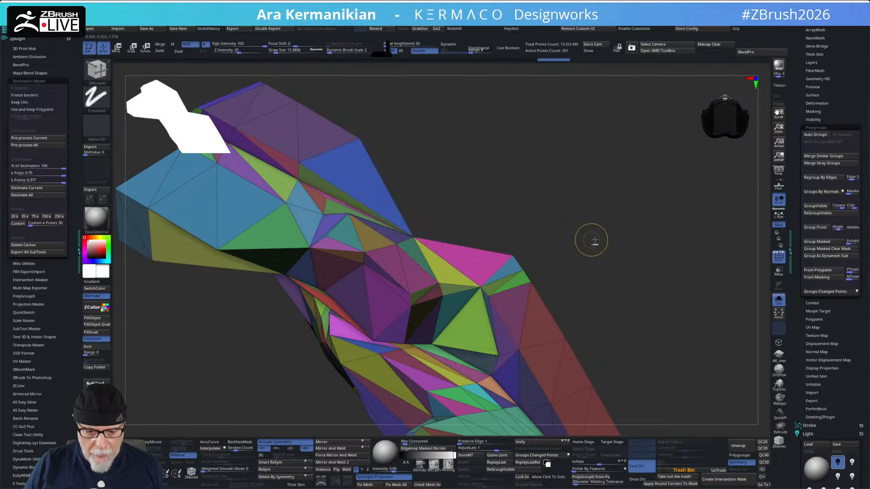
pyautogui.hotkey('ctrl', 'z')
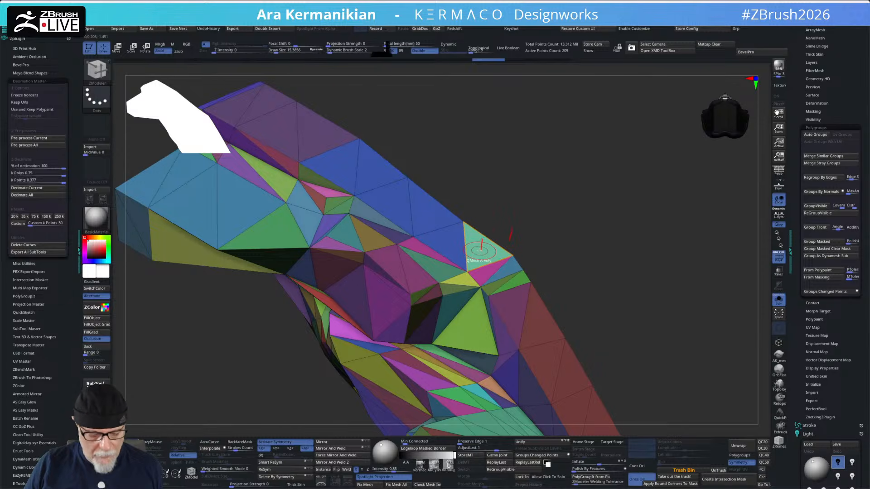
pyautogui.press('space')
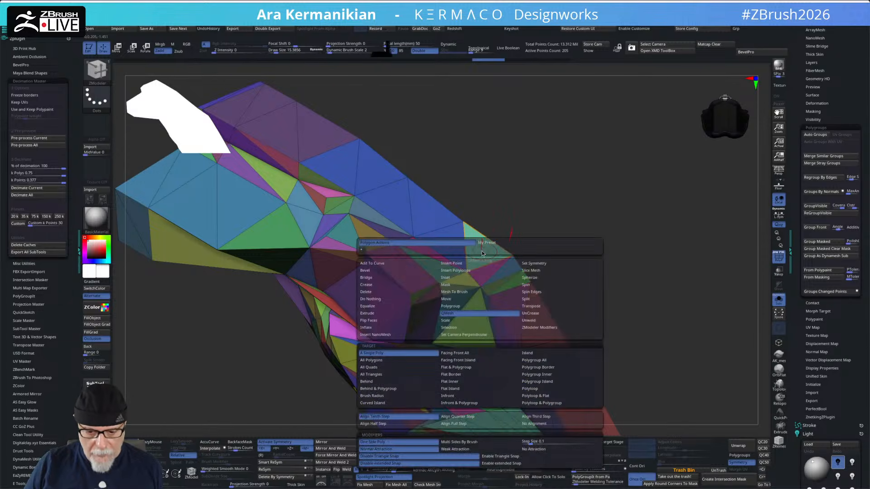
pyautogui.click(379, 300)
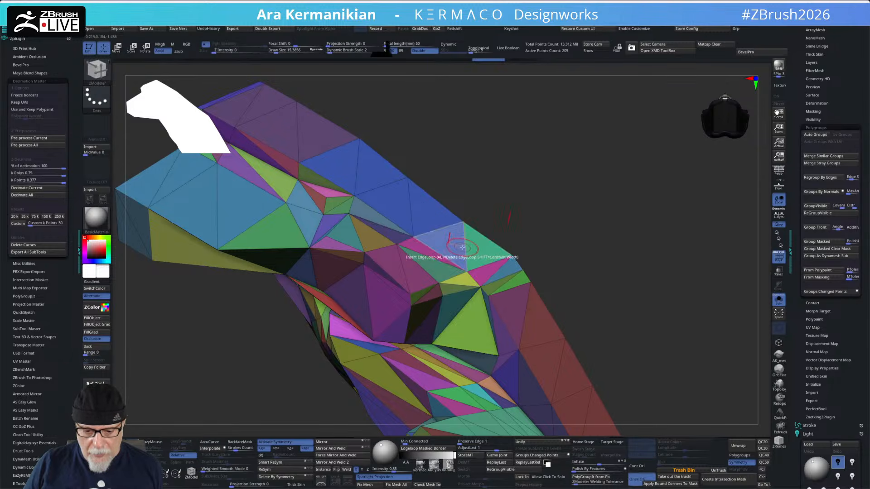
pyautogui.press('space')
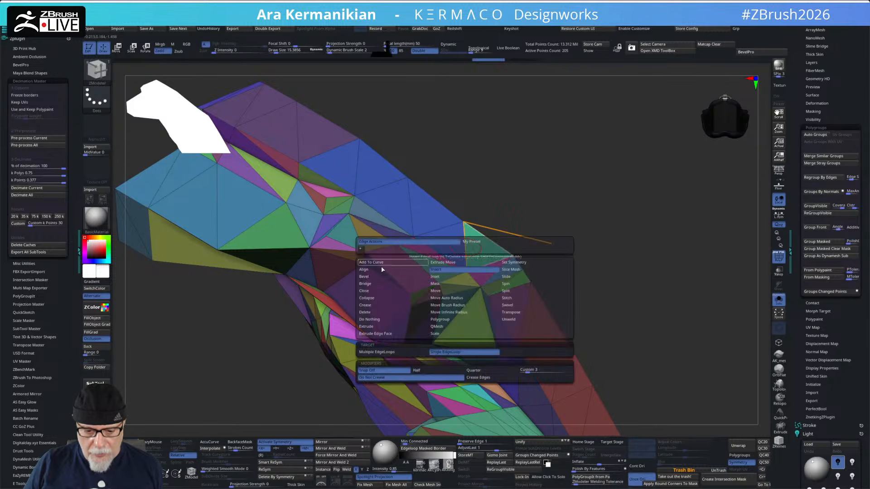
pyautogui.click(380, 326)
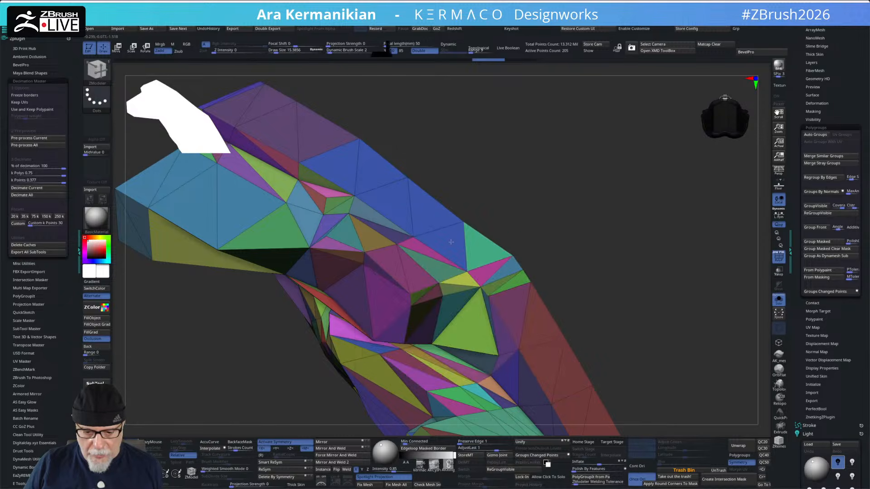
# Step: Set the polygon action to Polygroup on A Single Poly and assign the two triangles at the blue strip's lower end to one polygroup
pyautogui.press('space')
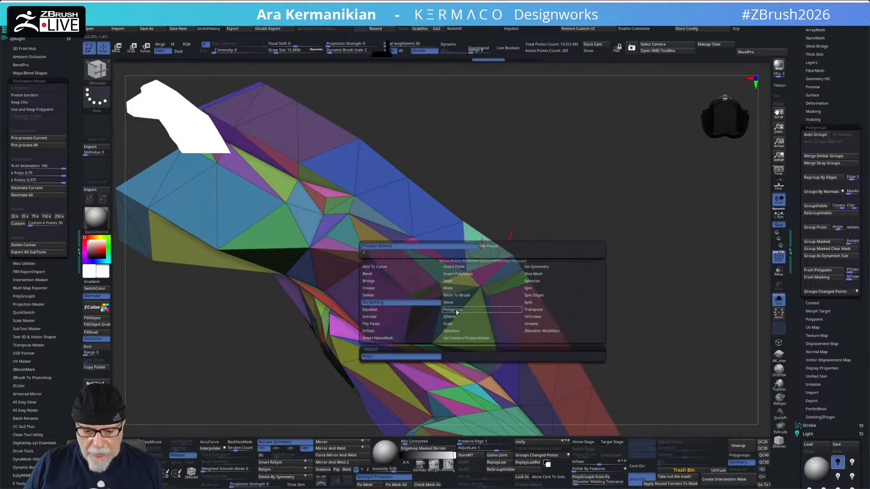
pyautogui.click(457, 312)
pyautogui.click(419, 359)
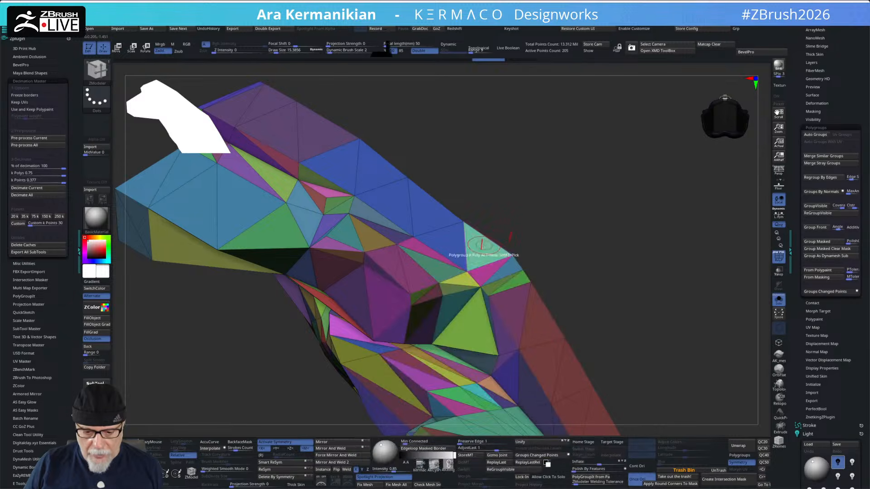
pyautogui.click(484, 246)
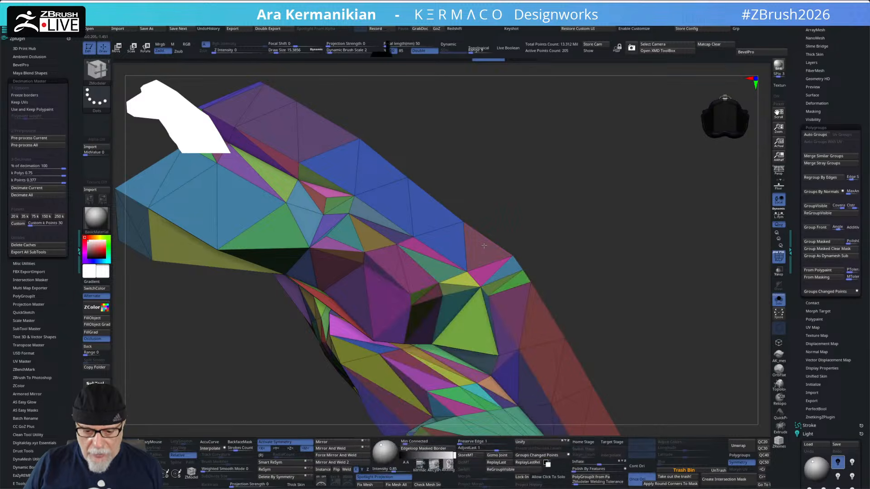
pyautogui.click(453, 241)
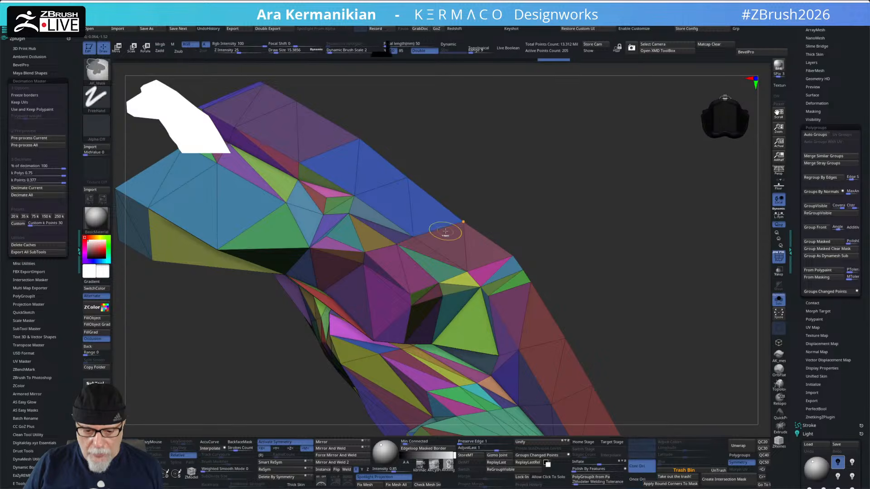
# Step: Turn off symmetry and extend the new polygroup over the remaining blue triangles along the hull's outer edge
pyautogui.moveTo(622, 194); pyautogui.dragTo(619, 199)
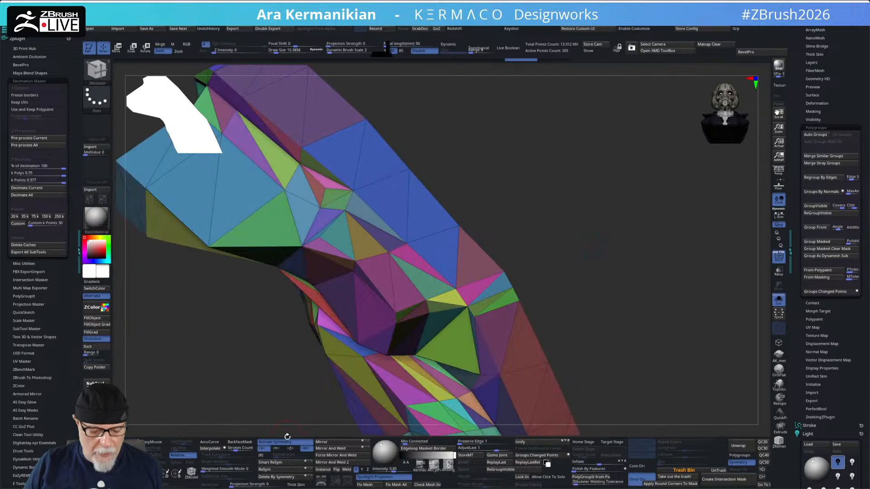
pyautogui.moveTo(474, 257)
pyautogui.mouseDown()
pyautogui.moveTo(481, 267)
pyautogui.moveTo(444, 253)
pyautogui.moveTo(430, 226)
pyautogui.moveTo(391, 207)
pyautogui.moveTo(385, 150)
pyautogui.mouseUp()
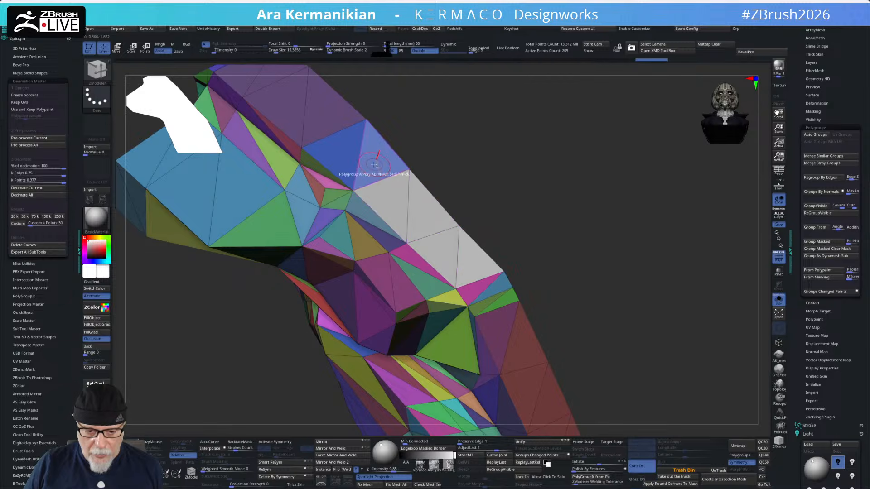
pyautogui.moveTo(535, 199); pyautogui.dragTo(598, 245)
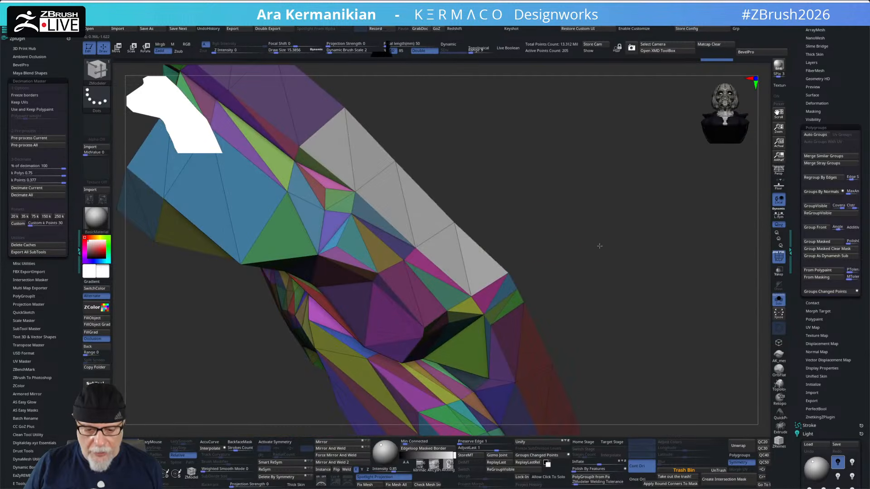
# Step: Set the edge action to Mask and the Polygroup target to Polygroup Island, and apply Polygroup to the regrouped outer strip
pyautogui.press('space')
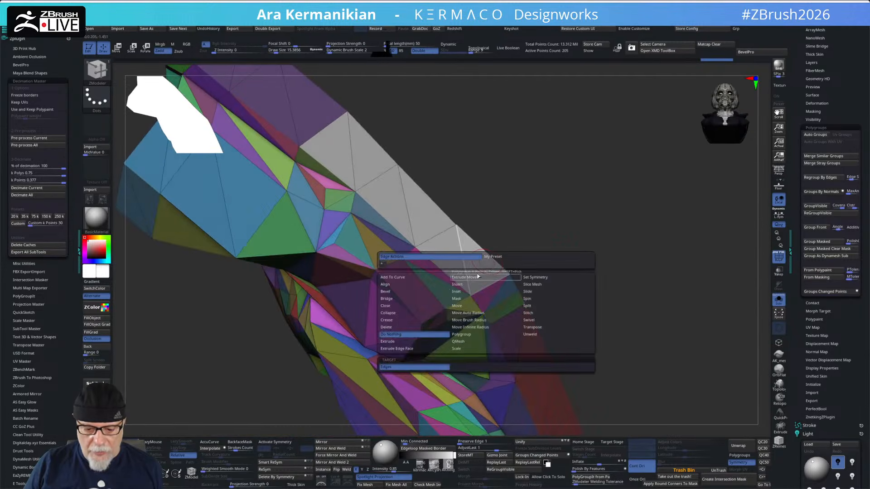
pyautogui.click(466, 298)
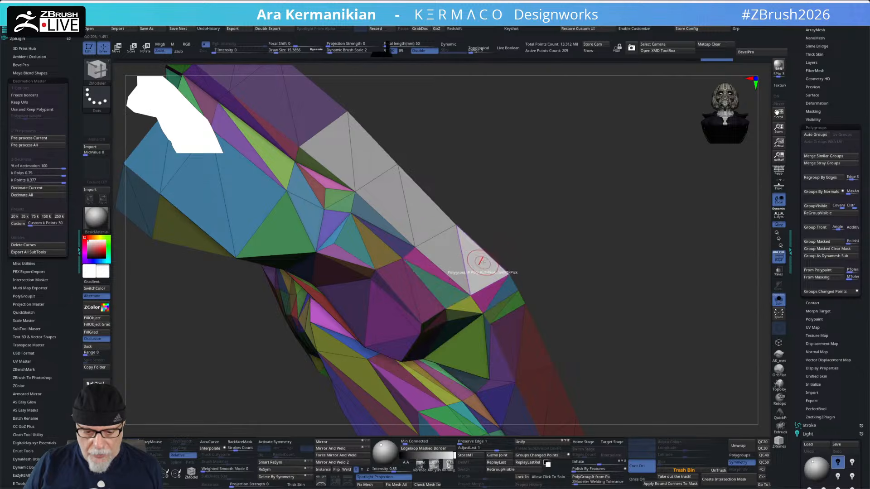
pyautogui.press('space')
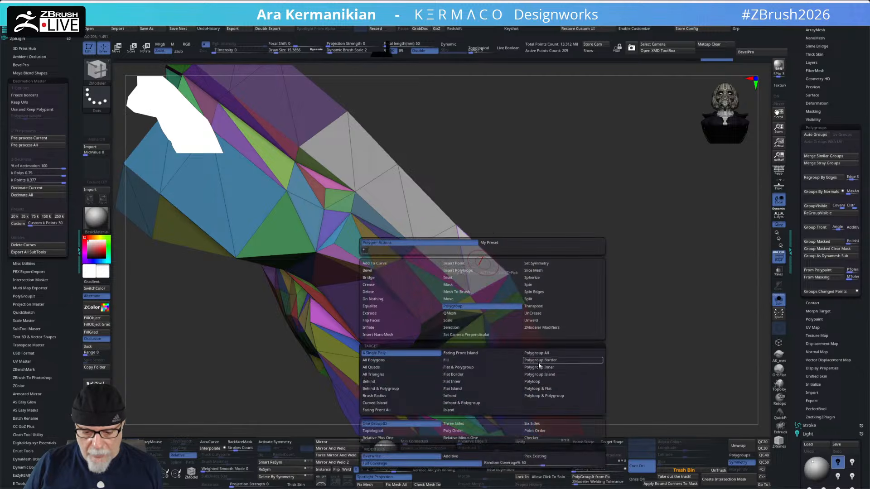
pyautogui.click(539, 383)
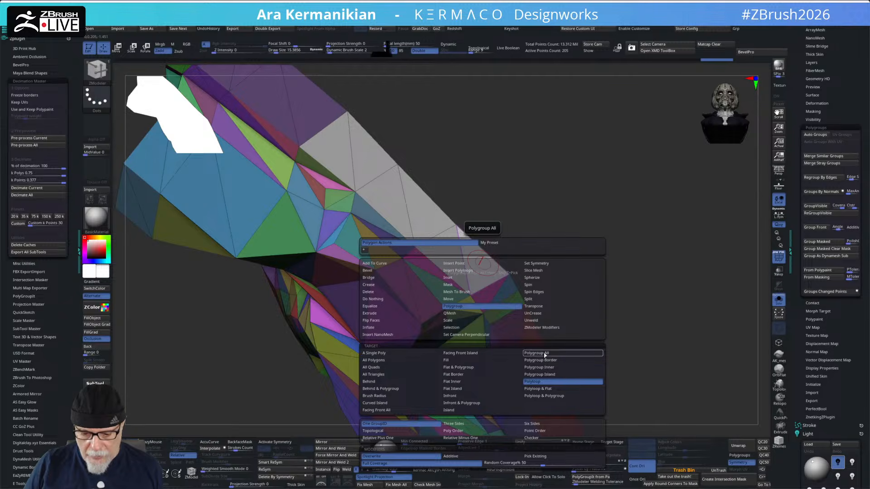
pyautogui.click(547, 375)
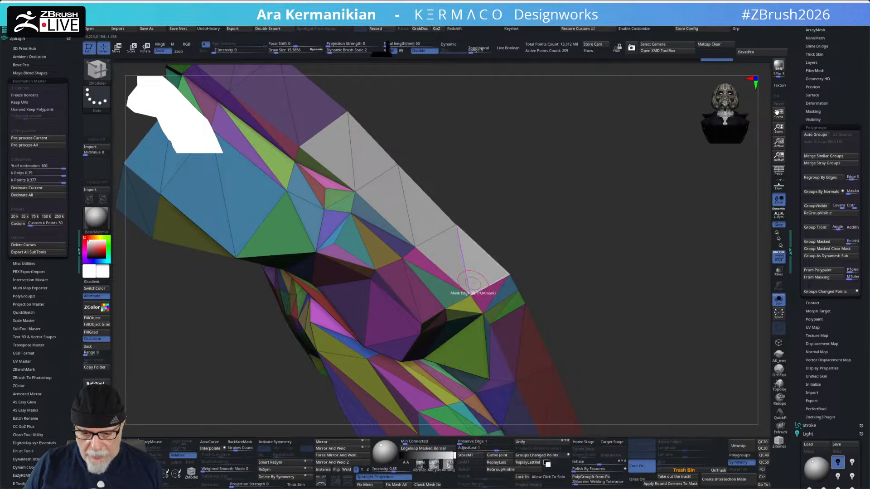
pyautogui.click(482, 268)
pyautogui.keyDown('ctrl'); pyautogui.click(634, 251); pyautogui.keyUp('ctrl')
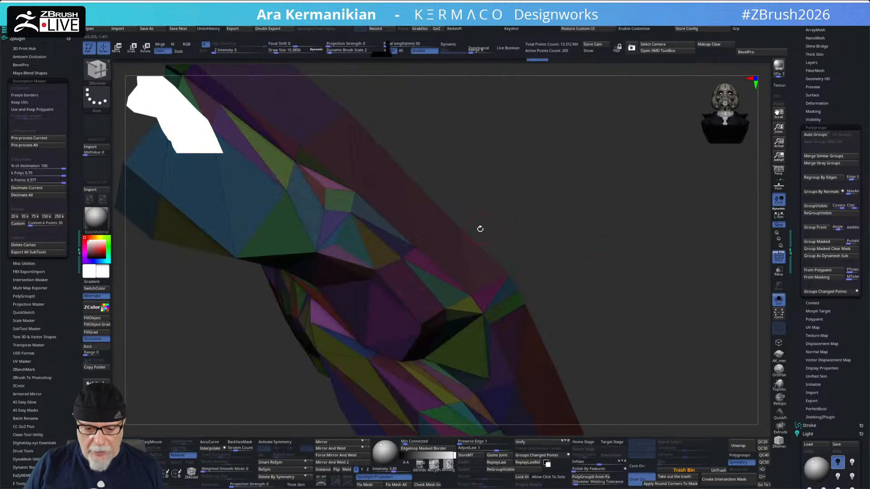
pyautogui.press('w')
pyautogui.moveTo(551, 267); pyautogui.dragTo(565, 216)
pyautogui.hotkey('ctrl', 'z')
pyautogui.keyDown('alt'); pyautogui.moveTo(399, 186); pyautogui.dragTo(572, 310); pyautogui.keyUp('alt')
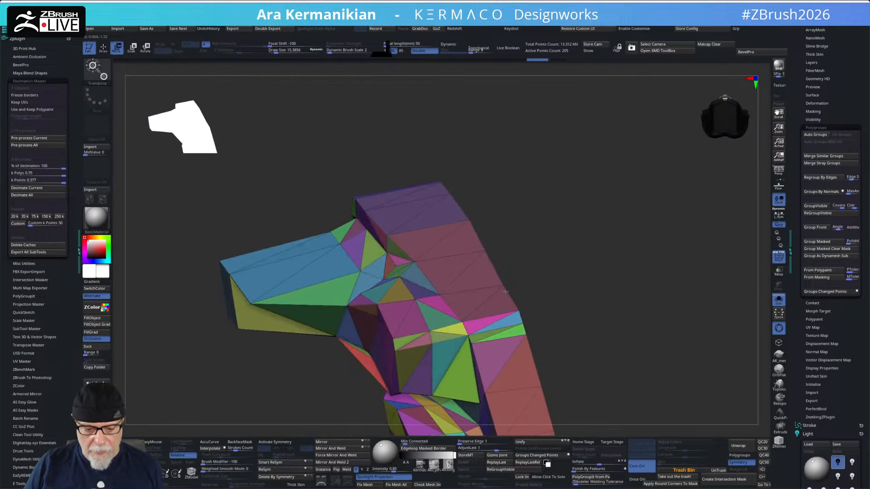
pyautogui.press('q')
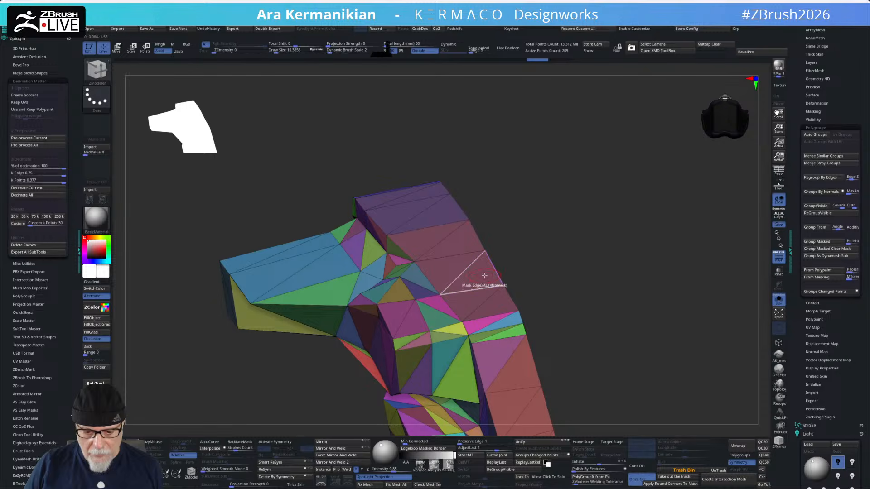
# Step: Reset the ZModeler polygon and edge actions to Do Nothing on the reddish outer strip
pyautogui.press('space')
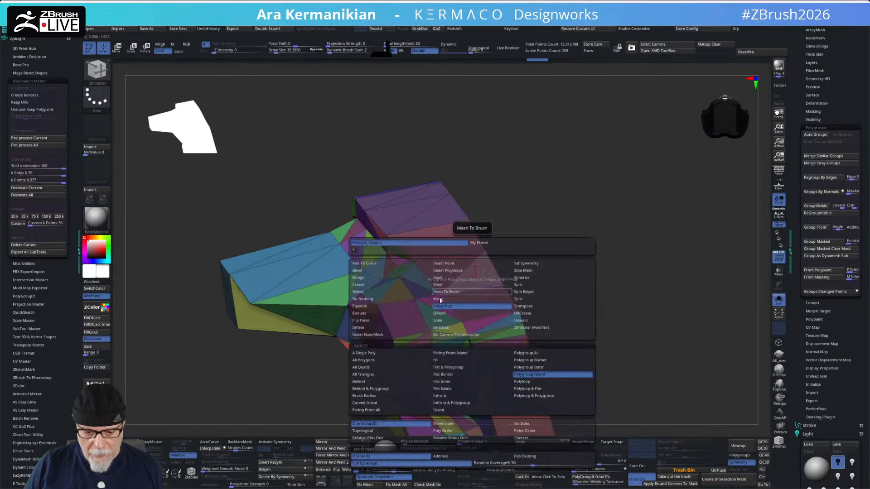
pyautogui.click(369, 293)
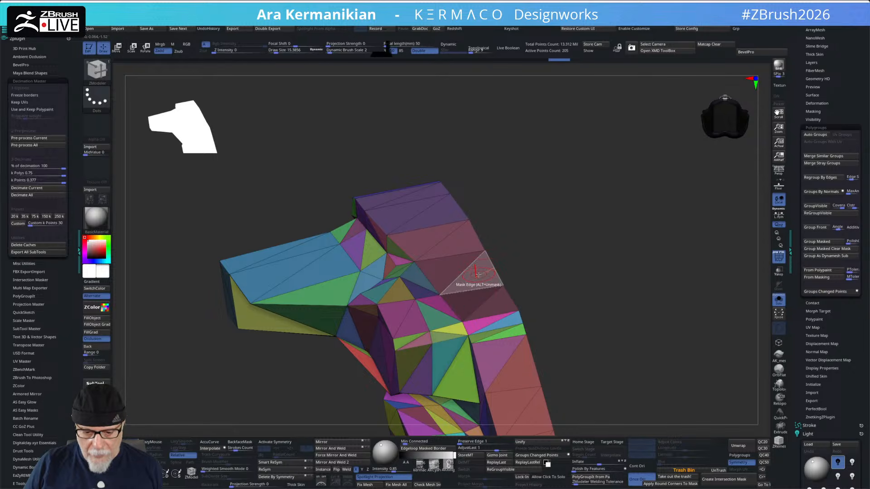
pyautogui.press('space')
pyautogui.click(377, 328)
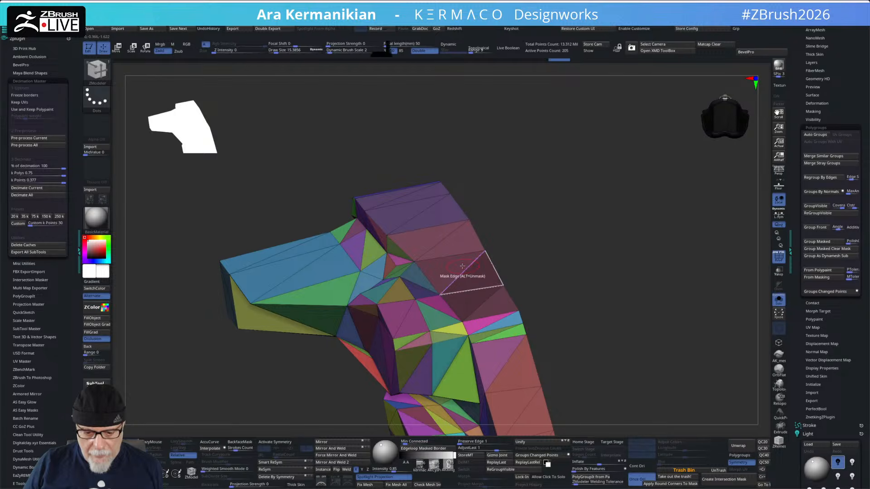
pyautogui.press('space')
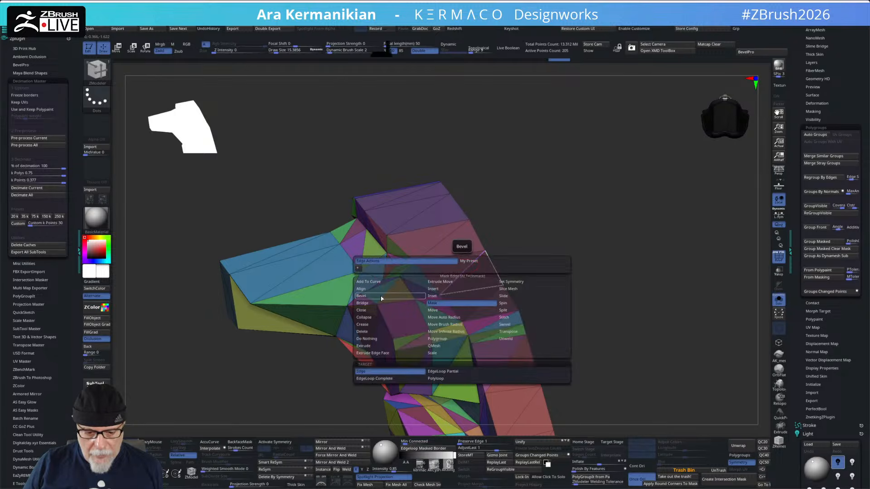
pyautogui.click(375, 340)
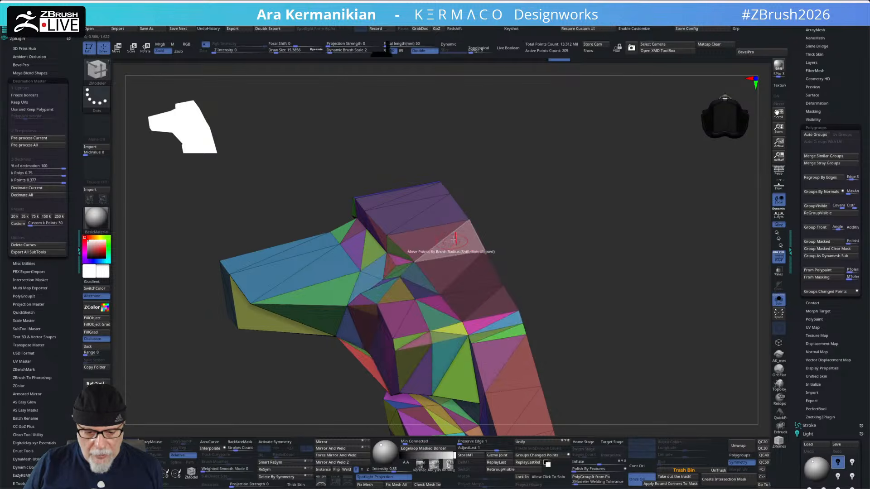
# Step: Set the polygon action to Polygroup with Polygroup Island as the target
pyautogui.press('space')
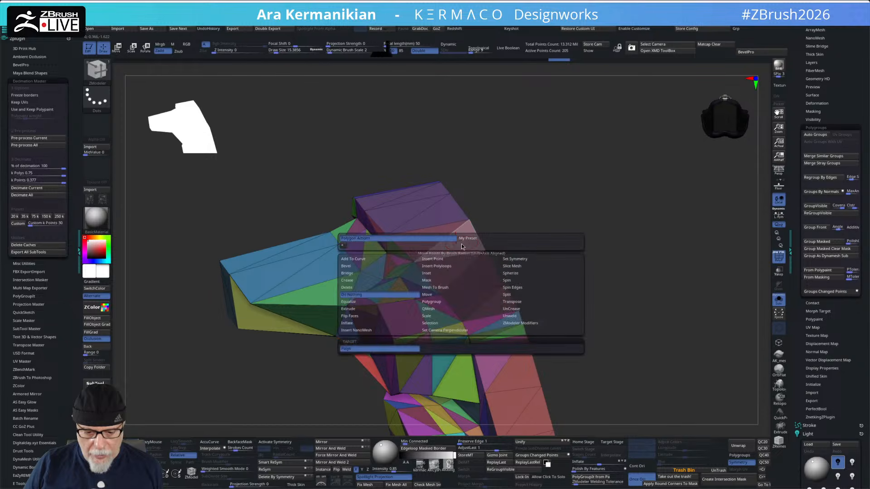
pyautogui.click(432, 303)
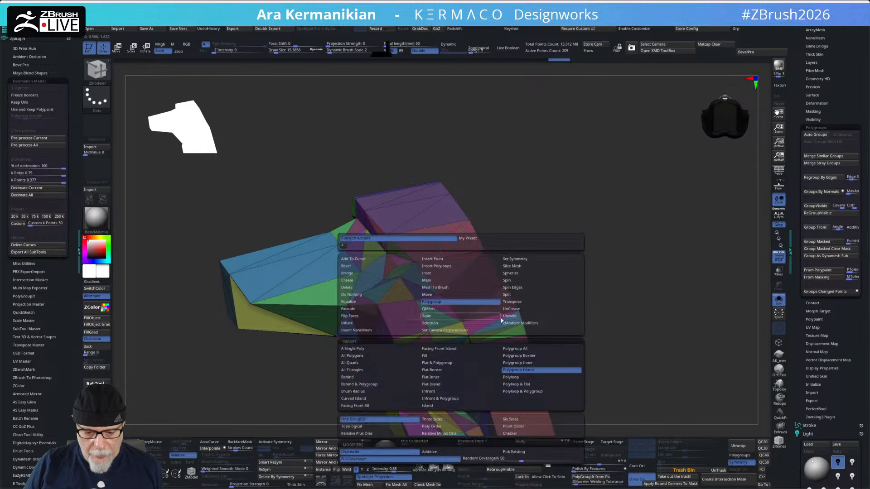
# Step: Set the ZModeler polygon action to Polygroup with Polygroup Island as its target
pyautogui.click(518, 371)
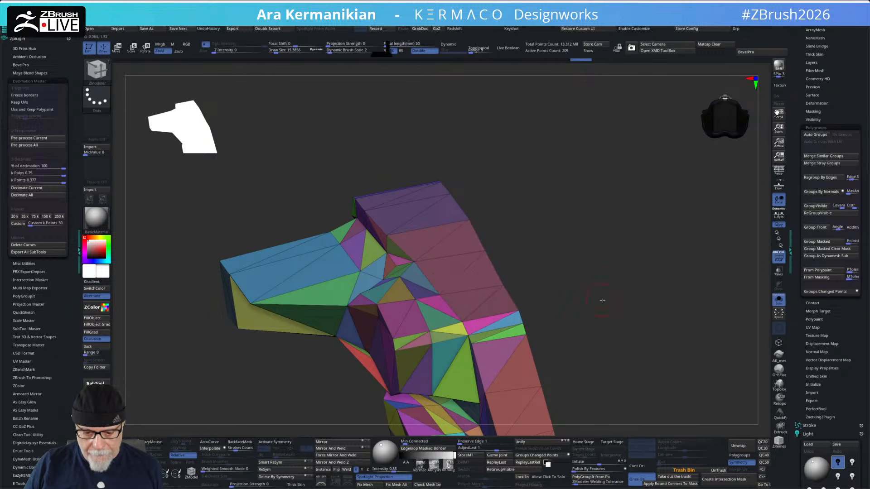
pyautogui.moveTo(603, 299); pyautogui.dragTo(621, 304)
pyautogui.keyDown('ctrl'); pyautogui.moveTo(647, 230); pyautogui.dragTo(734, 327); pyautogui.keyUp('ctrl')
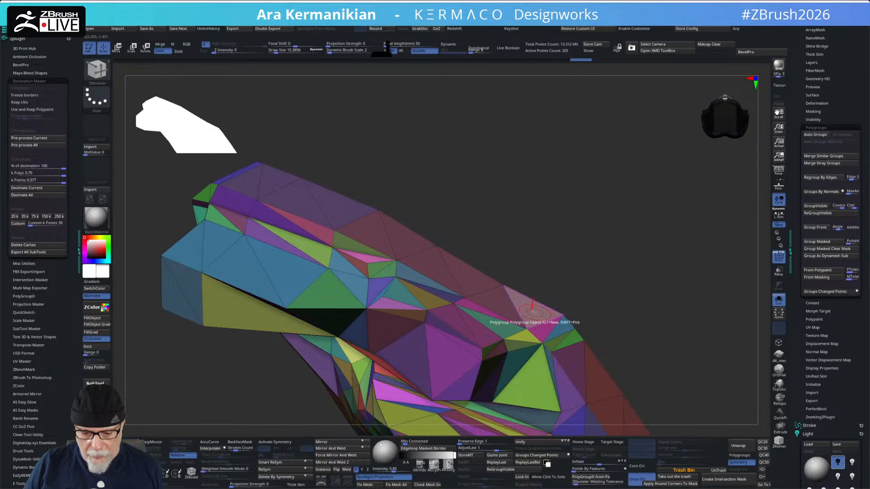
pyautogui.moveTo(624, 222); pyautogui.dragTo(671, 254)
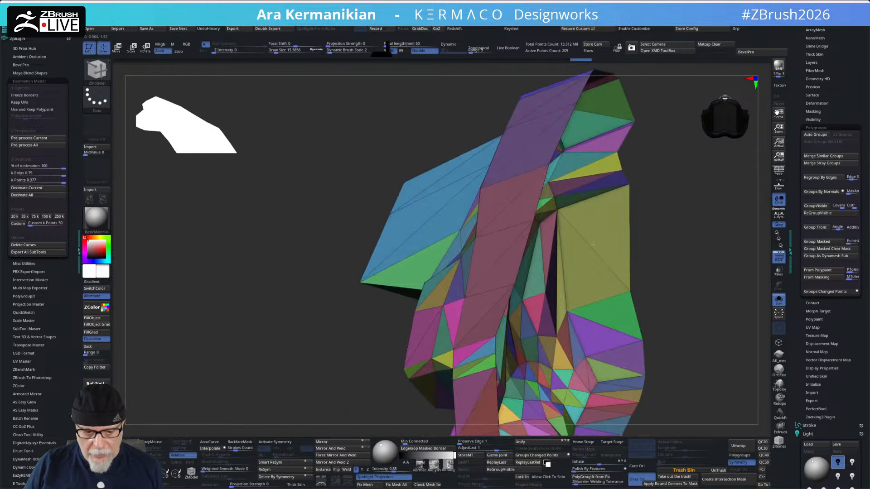
pyautogui.moveTo(717, 276); pyautogui.dragTo(444, 244)
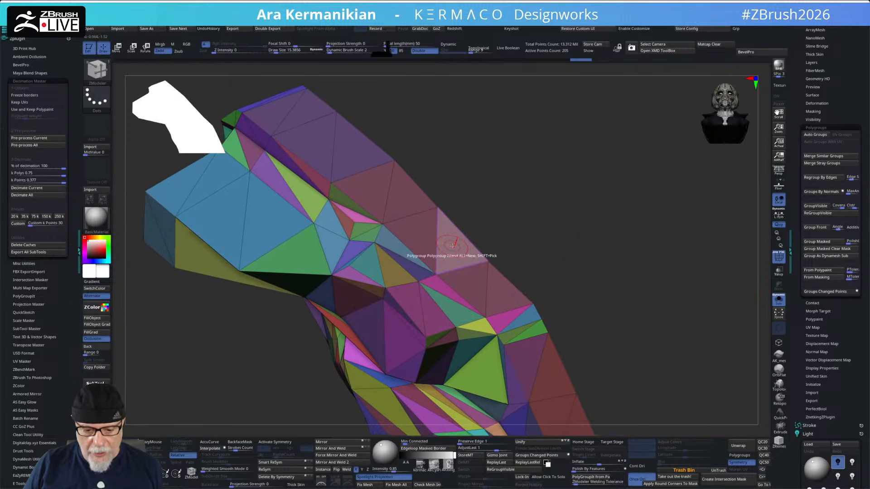
# Step: Use ZModeler's Mask action on Polygroup Island to mask the reddish upper outer strip, and invert the mask
pyautogui.press('space')
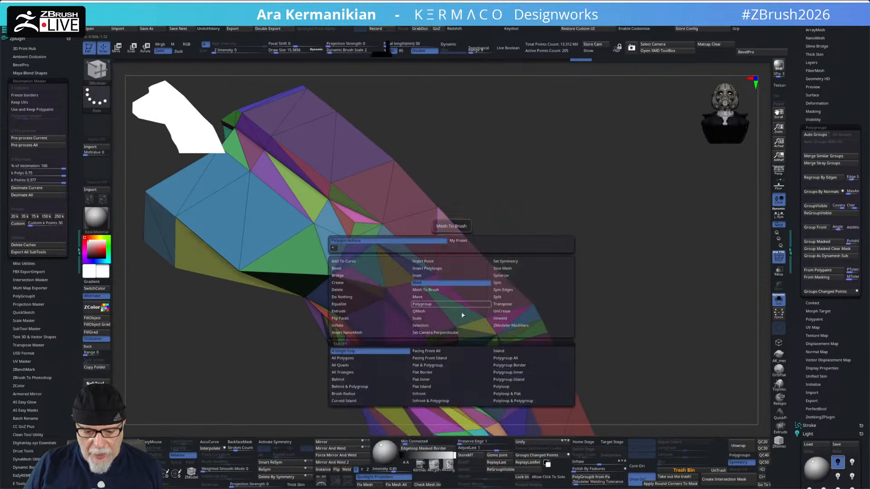
pyautogui.click(518, 381)
pyautogui.click(449, 252)
pyautogui.keyDown('ctrl'); pyautogui.click(625, 223); pyautogui.keyUp('ctrl')
# Step: Place the transform gizmo on a vertex of the unmasked upper strip and scale along one axis to flatten the strip
pyautogui.press('w')
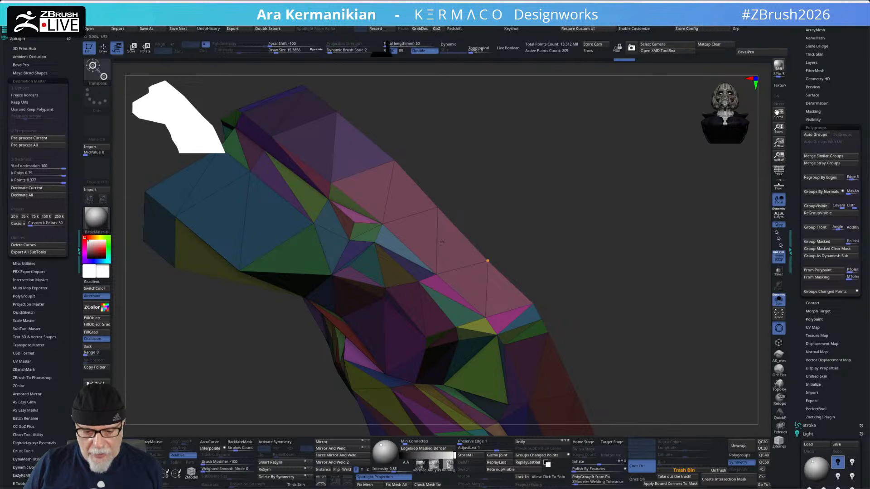
pyautogui.click(437, 207)
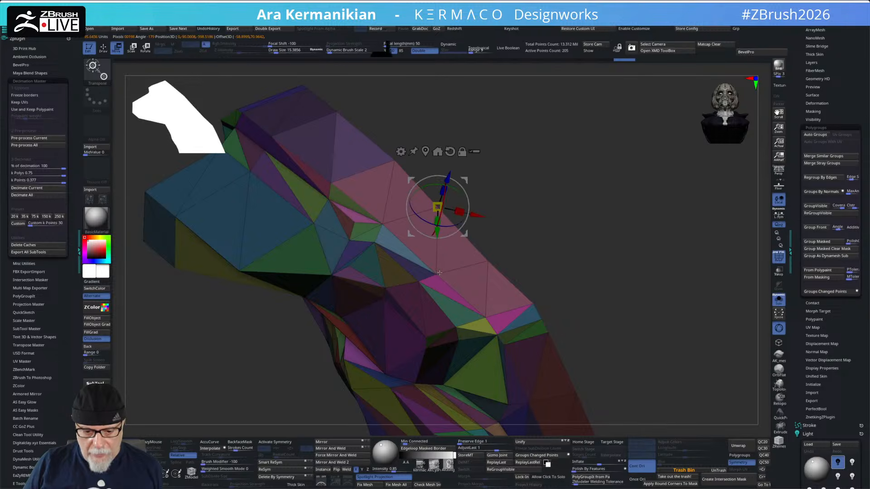
pyautogui.moveTo(595, 237); pyautogui.dragTo(582, 208)
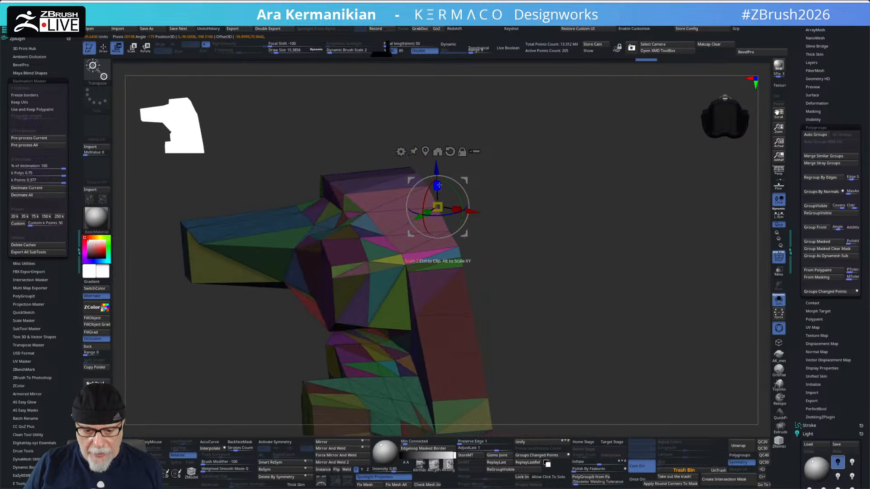
pyautogui.moveTo(595, 332); pyautogui.dragTo(608, 363)
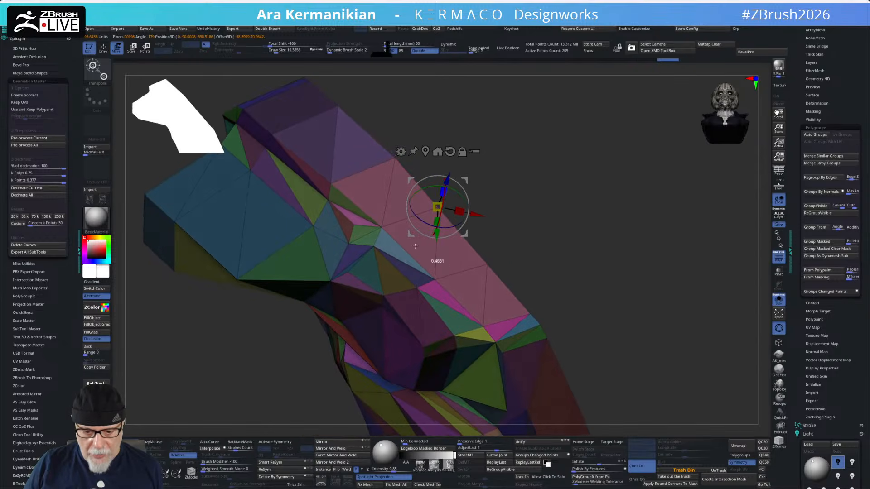
# Step: Clear the mask and regroup the mesh into polygroups with Groups By Normals
pyautogui.moveTo(604, 295)
pyautogui.mouseDown()
pyautogui.moveTo(594, 299)
pyautogui.moveTo(684, 326)
pyautogui.moveTo(640, 301)
pyautogui.mouseUp()
pyautogui.press('q')
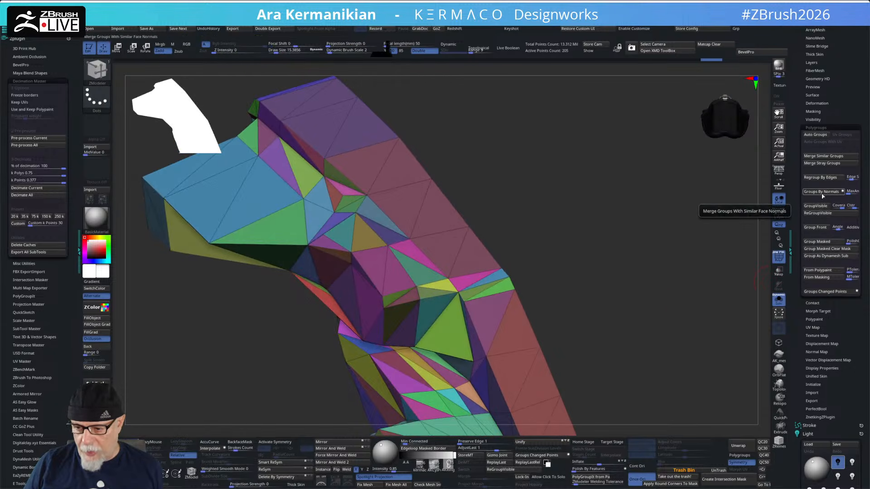
pyautogui.click(823, 195)
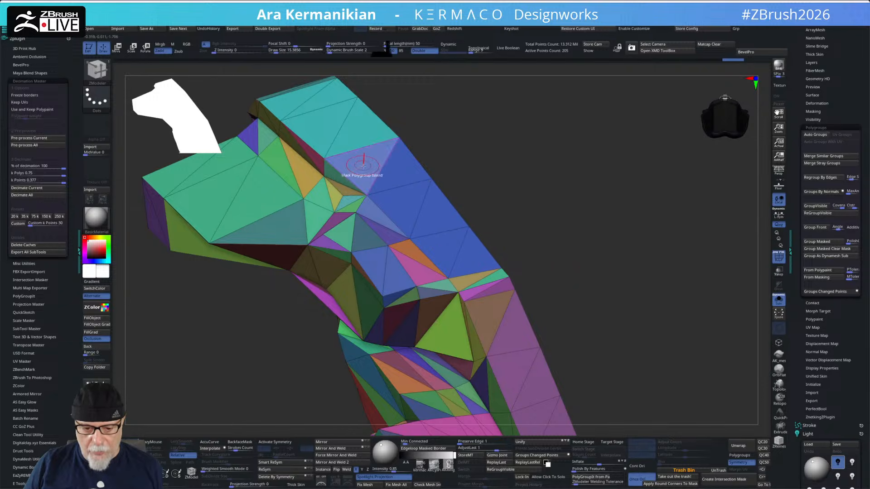
# Step: Mask the purple lower outer strip's polygroup island and invert the mask so only that strip is editable
pyautogui.moveTo(588, 250); pyautogui.dragTo(489, 250)
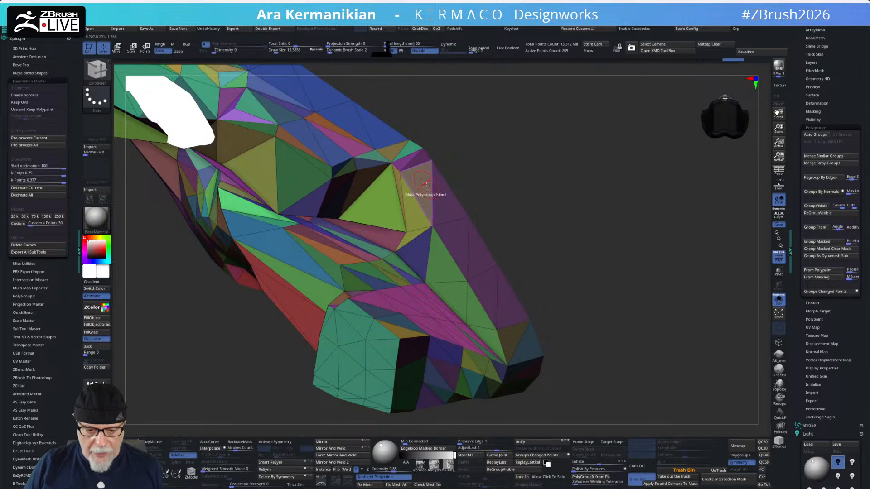
pyautogui.click(449, 203)
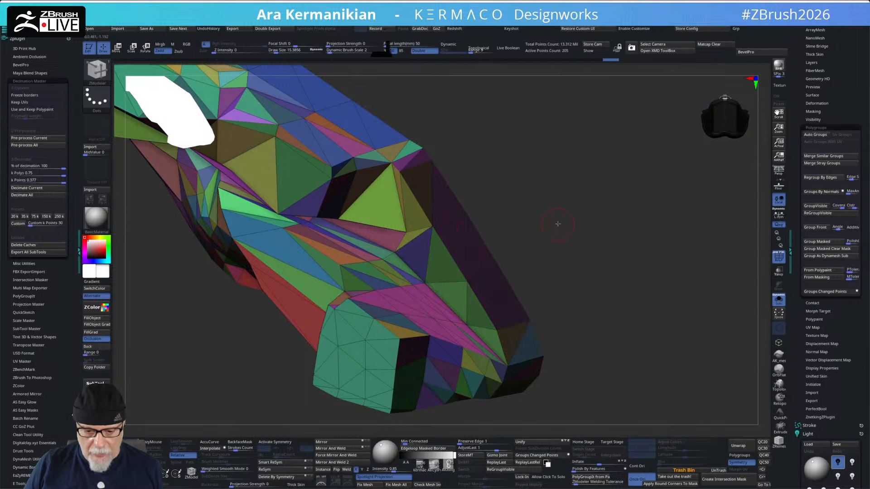
pyautogui.moveTo(558, 224); pyautogui.dragTo(555, 223)
pyautogui.keyDown('ctrl'); pyautogui.click(572, 225); pyautogui.keyUp('ctrl')
# Step: Try to adjust the purple lower strip with the gizmo placed on its inner edge, undoing the scaling attempt
pyautogui.press('w')
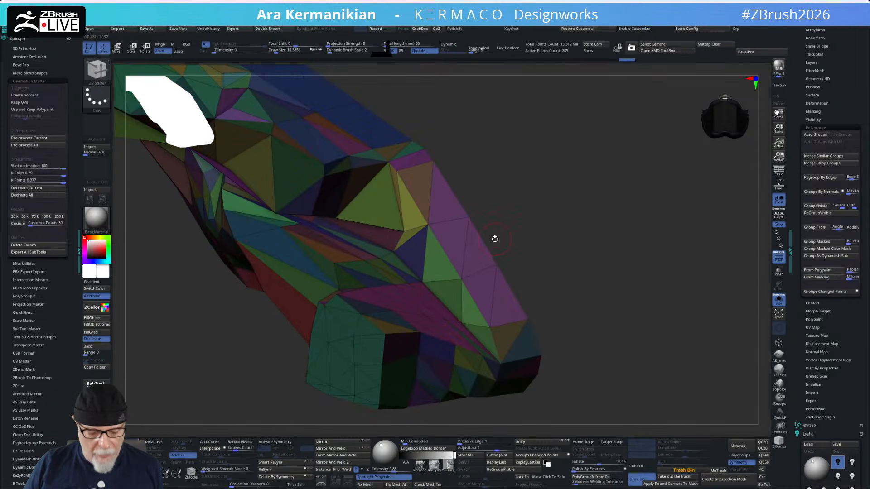
pyautogui.click(461, 280)
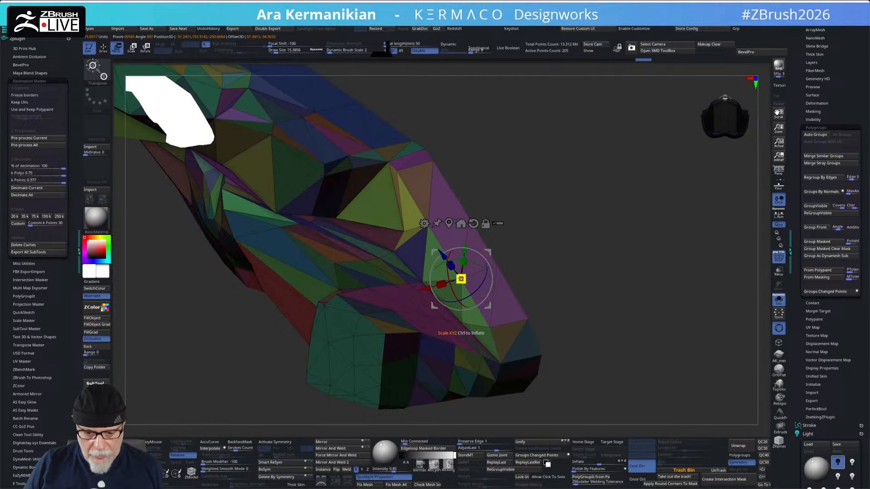
pyautogui.moveTo(439, 286); pyautogui.dragTo(544, 270)
pyautogui.hotkey('ctrl', 'z')
pyautogui.moveTo(633, 280)
pyautogui.mouseDown()
pyautogui.moveTo(648, 255)
pyautogui.moveTo(642, 267)
pyautogui.mouseUp()
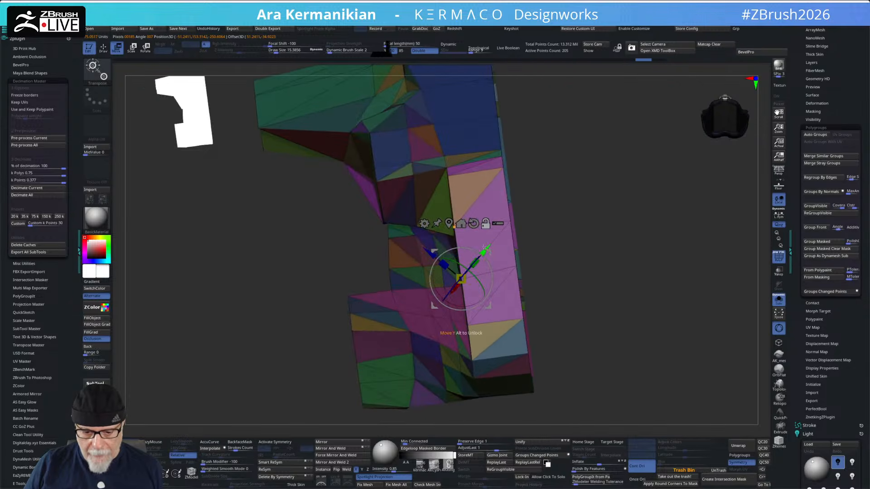
pyautogui.moveTo(485, 248); pyautogui.dragTo(408, 319)
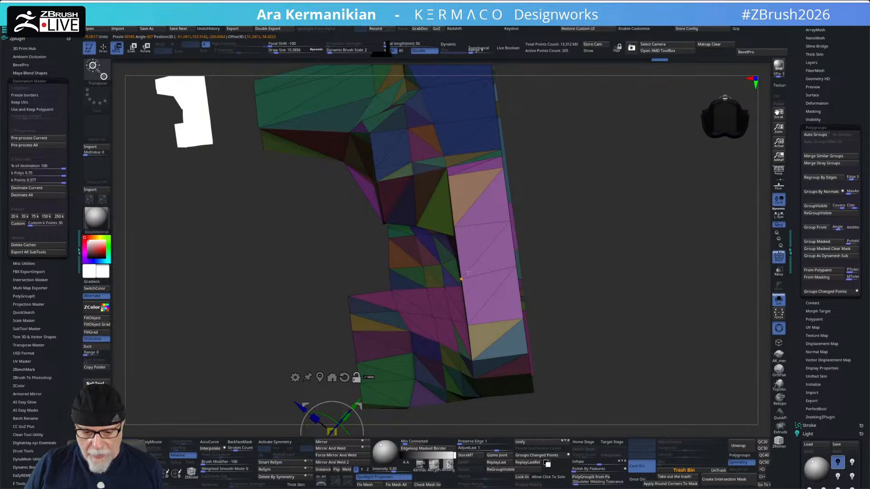
# Step: Reset the gizmo orientation, reposition it at the purple strip's upper inner vertex, and scale along one axis to flatten the strip
pyautogui.click(468, 272)
pyautogui.moveTo(607, 265); pyautogui.dragTo(665, 275)
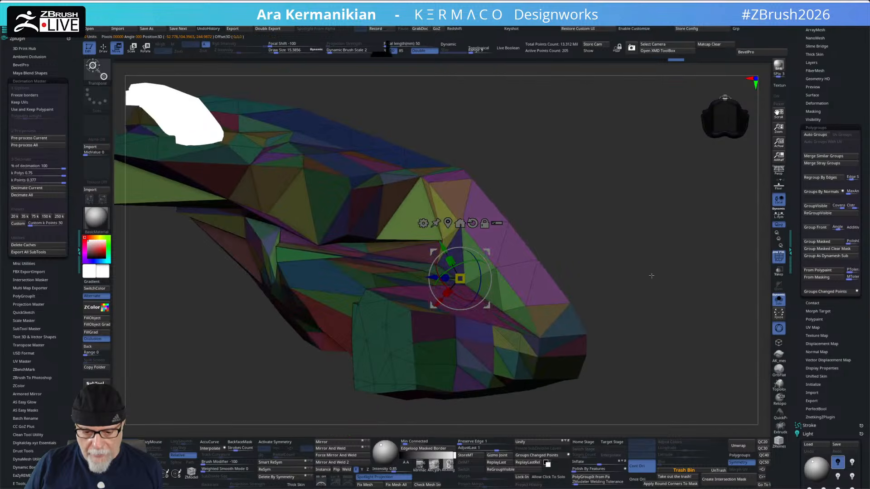
pyautogui.click(495, 267)
pyautogui.click(509, 212)
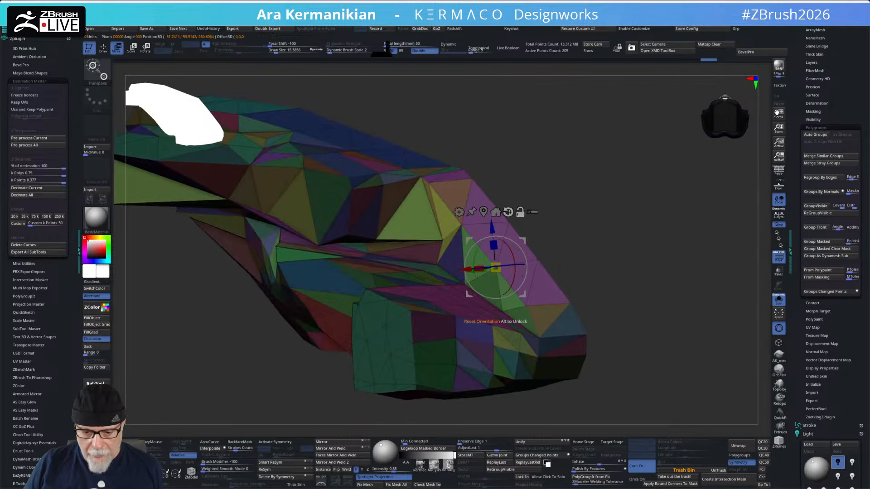
pyautogui.click(462, 225)
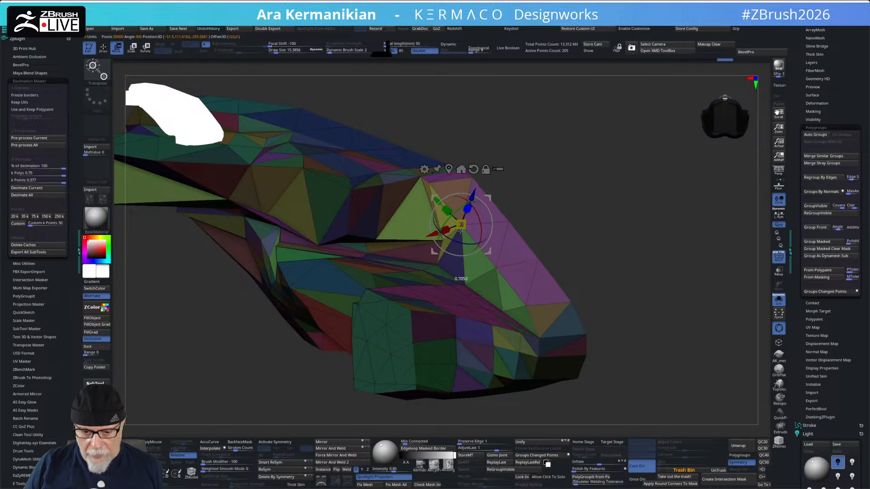
pyautogui.moveTo(624, 264); pyautogui.dragTo(616, 219)
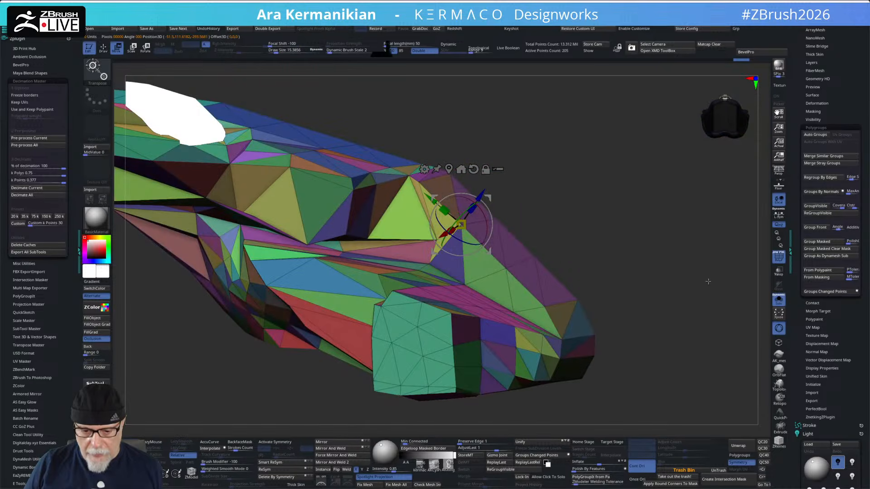
# Step: Regenerate the polygroups with Groups By Normals on the unmasked mesh and return to the ZModeler brush
pyautogui.moveTo(704, 275); pyautogui.dragTo(726, 286)
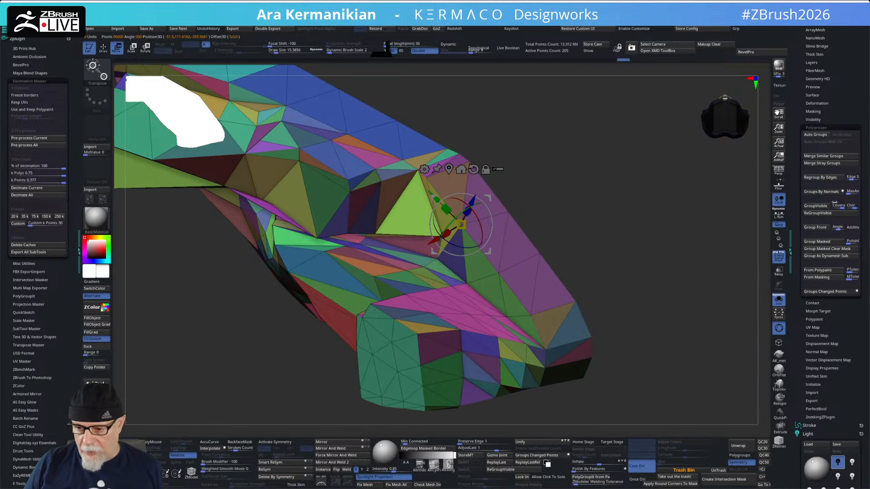
pyautogui.click(817, 191)
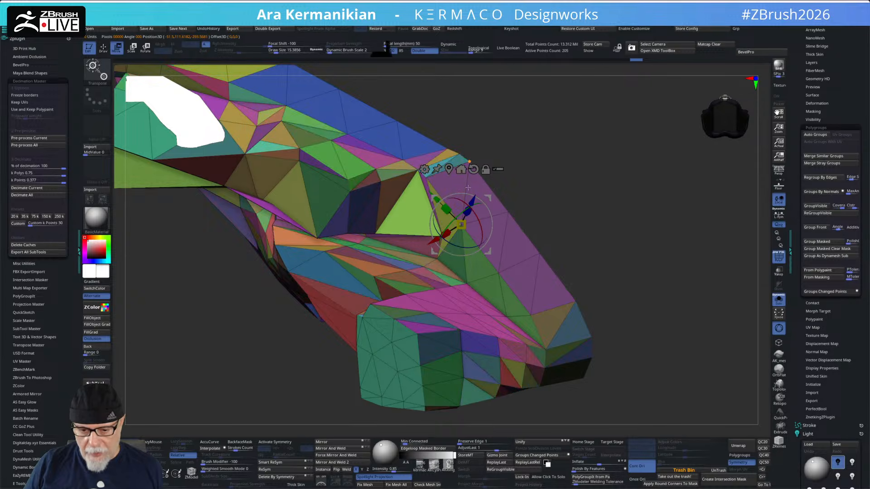
pyautogui.press('q')
pyautogui.moveTo(653, 245)
pyautogui.mouseDown()
pyautogui.moveTo(647, 227)
pyautogui.moveTo(657, 282)
pyautogui.mouseUp()
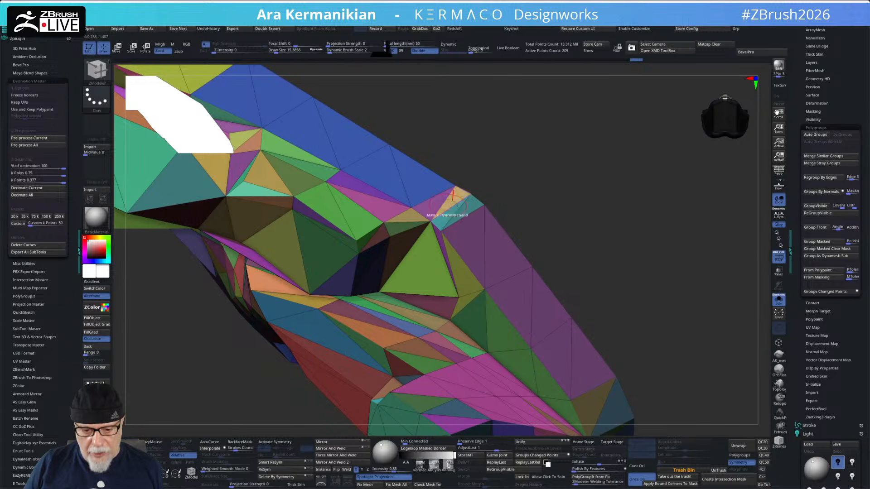
pyautogui.moveTo(542, 210); pyautogui.dragTo(595, 218)
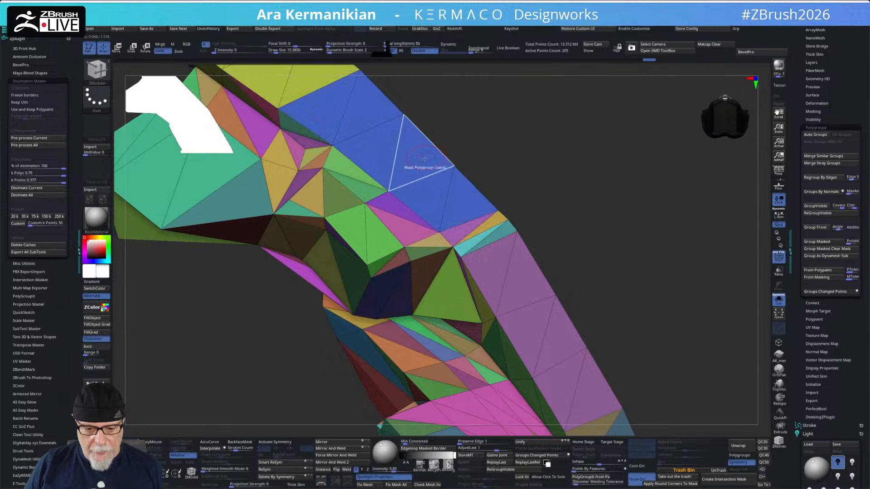
# Step: Set the ZModeler Mask target to A Single Poly, mask the blue strip's faces and the adjoining junction triangles, and invert the mask
pyautogui.press('space')
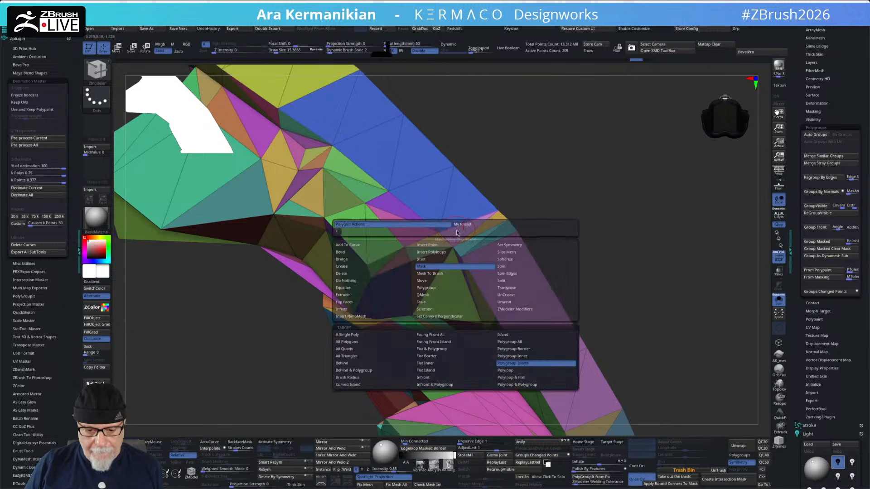
pyautogui.click(348, 336)
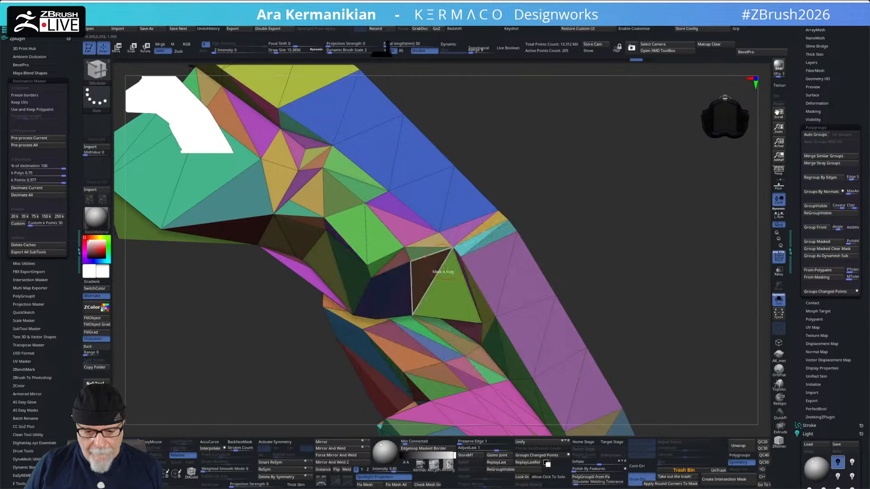
pyautogui.click(494, 221)
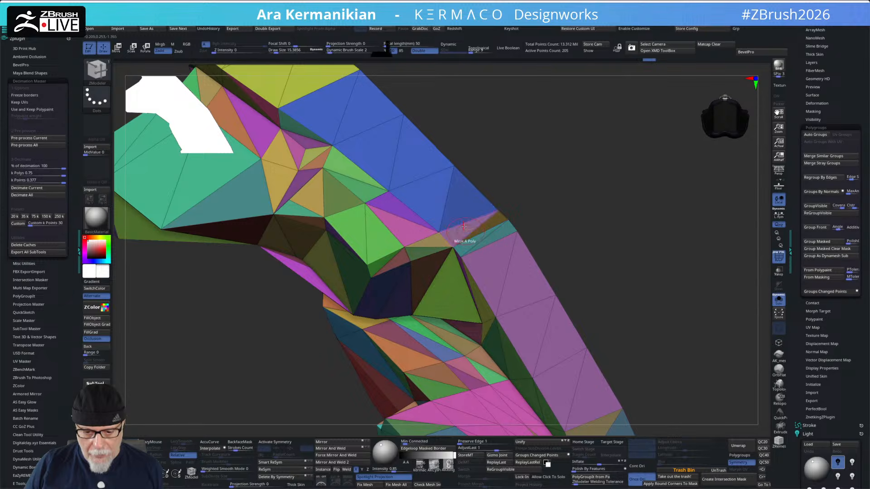
pyautogui.click(450, 230)
pyautogui.click(457, 202)
pyautogui.click(427, 193)
pyautogui.click(409, 168)
pyautogui.click(380, 154)
pyautogui.click(361, 117)
pyautogui.click(326, 107)
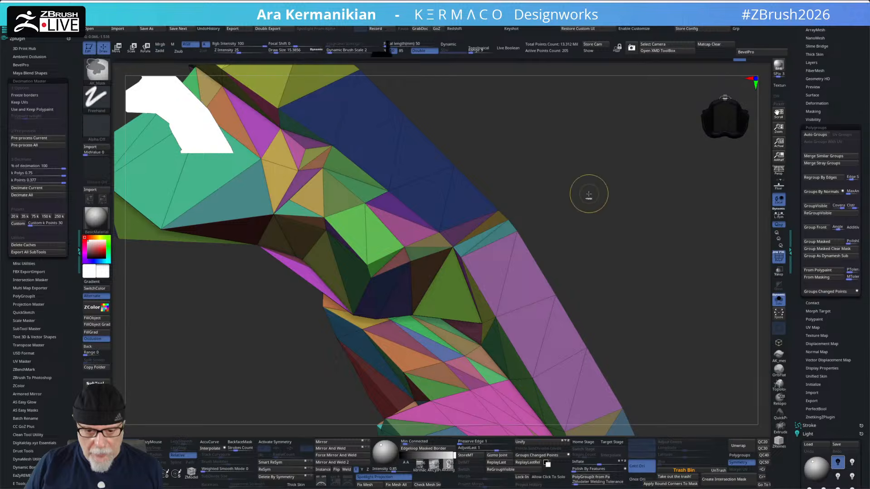
pyautogui.keyDown('ctrl'); pyautogui.click(589, 195); pyautogui.keyUp('ctrl')
# Step: Place the gizmo on the blue strip's inner edge vertex and scale the unmasked faces along one axis to flatten them
pyautogui.press('w')
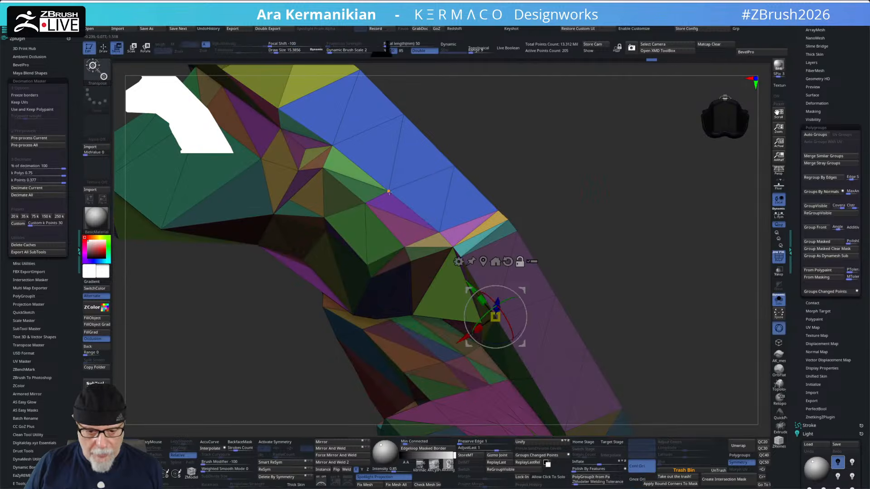
pyautogui.keyDown('alt'); pyautogui.click(388, 191); pyautogui.keyUp('alt')
pyautogui.moveTo(549, 184); pyautogui.dragTo(562, 171)
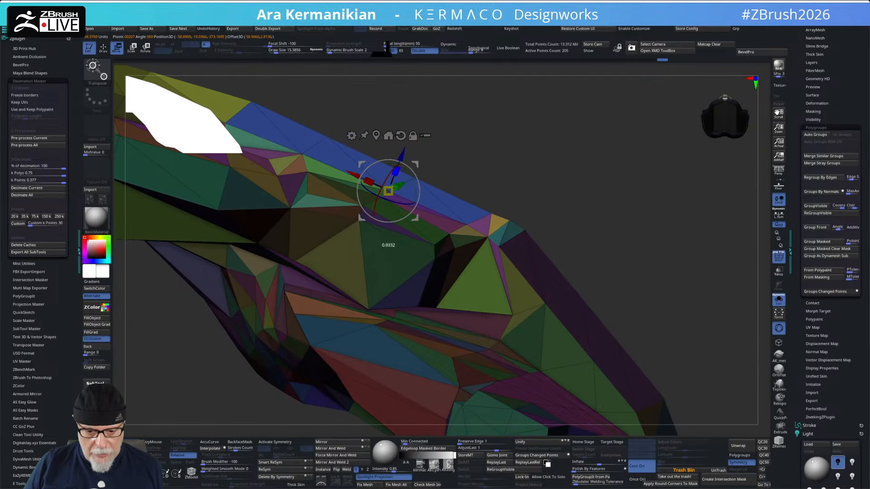
pyautogui.moveTo(612, 274); pyautogui.dragTo(594, 283)
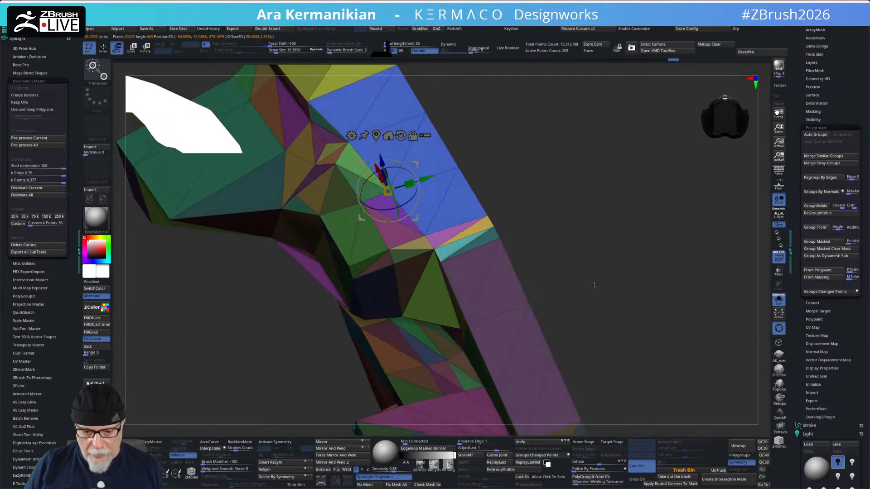
# Step: Clear the mask from the flattened blue strip and update the polygroups with Groups By Normals
pyautogui.moveTo(623, 246)
pyautogui.keyDown('ctrl'); pyautogui.mouseDown()
pyautogui.moveTo(649, 293)
pyautogui.moveTo(663, 279)
pyautogui.mouseUp(); pyautogui.keyUp('ctrl')
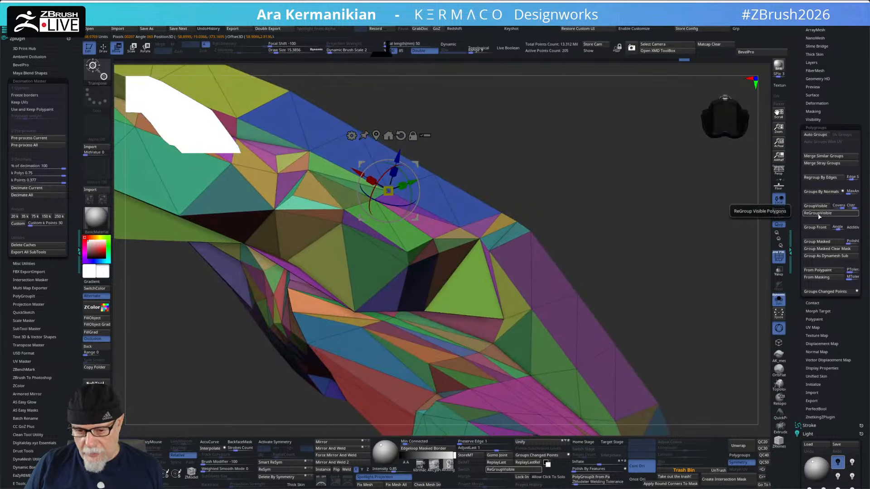
pyautogui.click(816, 195)
pyautogui.moveTo(658, 198)
pyautogui.keyDown('alt'); pyautogui.mouseDown()
pyautogui.moveTo(665, 202)
pyautogui.moveTo(598, 186)
pyautogui.moveTo(595, 224)
pyautogui.moveTo(571, 243)
pyautogui.moveTo(622, 216)
pyautogui.moveTo(621, 197)
pyautogui.moveTo(616, 235)
pyautogui.moveTo(631, 239)
pyautogui.moveTo(608, 247)
pyautogui.moveTo(606, 222)
pyautogui.moveTo(628, 199)
pyautogui.moveTo(614, 213)
pyautogui.moveTo(615, 178)
pyautogui.moveTo(608, 210)
pyautogui.moveTo(681, 193)
pyautogui.mouseUp(); pyautogui.keyUp('alt')
# Step: Mask the triangles of the large teal face at the part's upper end with the ZModeler brush and invert the mask
pyautogui.press('q')
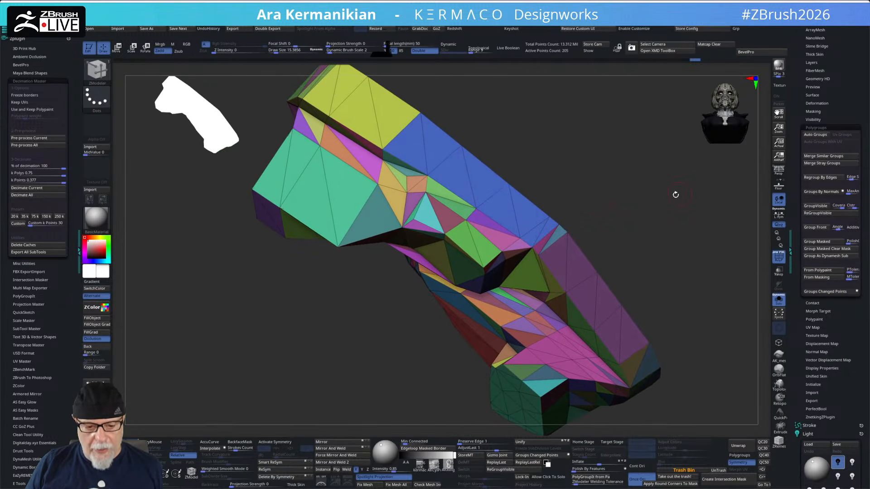
pyautogui.click(373, 217)
pyautogui.click(346, 195)
pyautogui.click(313, 202)
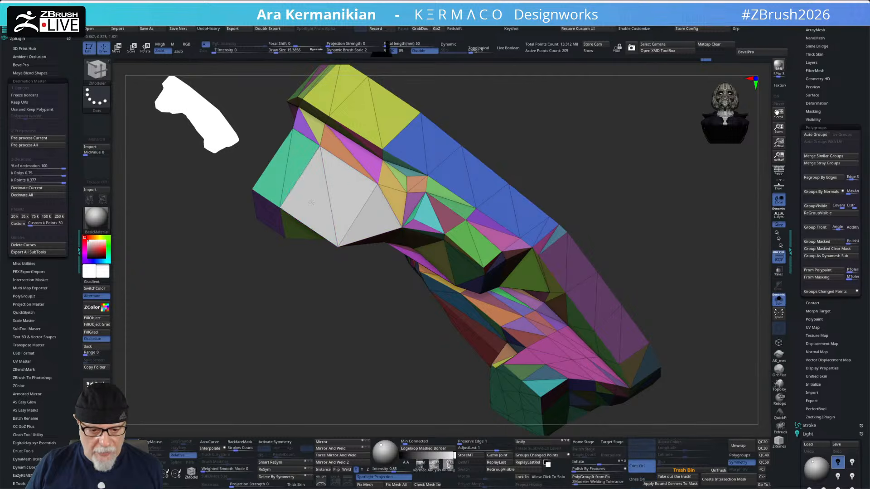
pyautogui.click(301, 161)
pyautogui.click(268, 173)
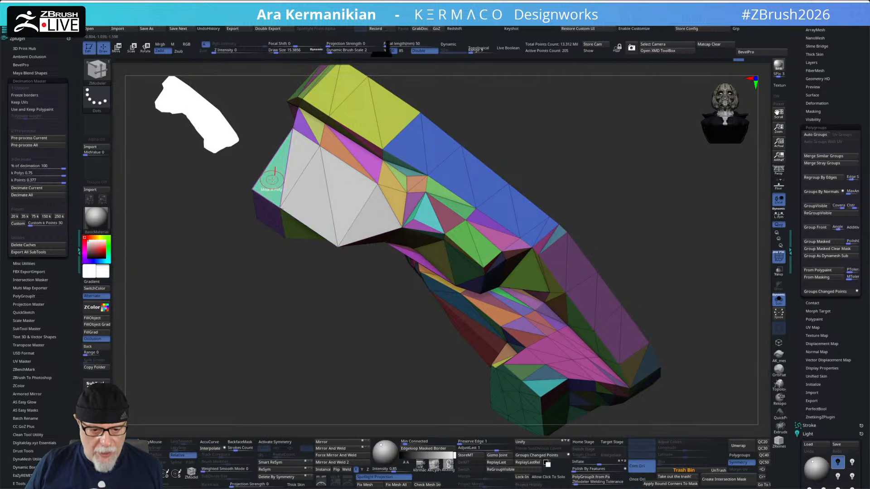
pyautogui.moveTo(648, 163); pyautogui.dragTo(653, 149)
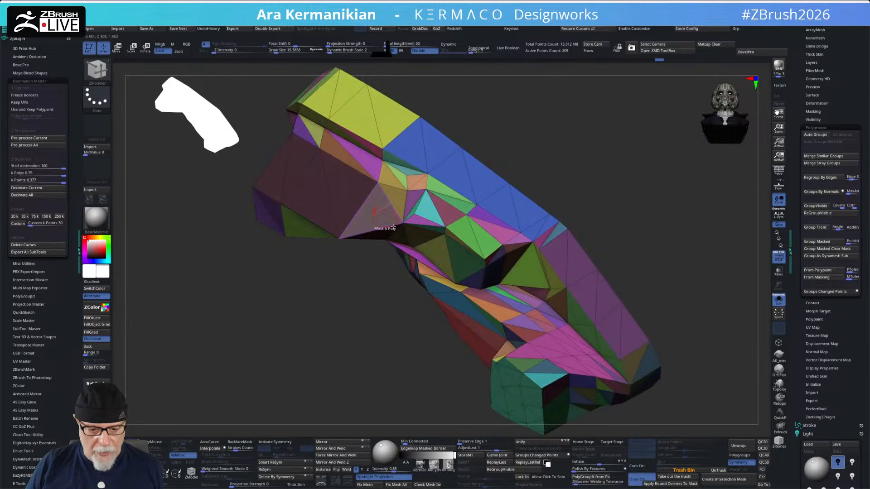
pyautogui.moveTo(626, 178); pyautogui.dragTo(586, 169)
# Step: Place the gizmo on a vertex of the unmasked face, align it to the surface, and scale the face flat along one axis
pyautogui.press('w')
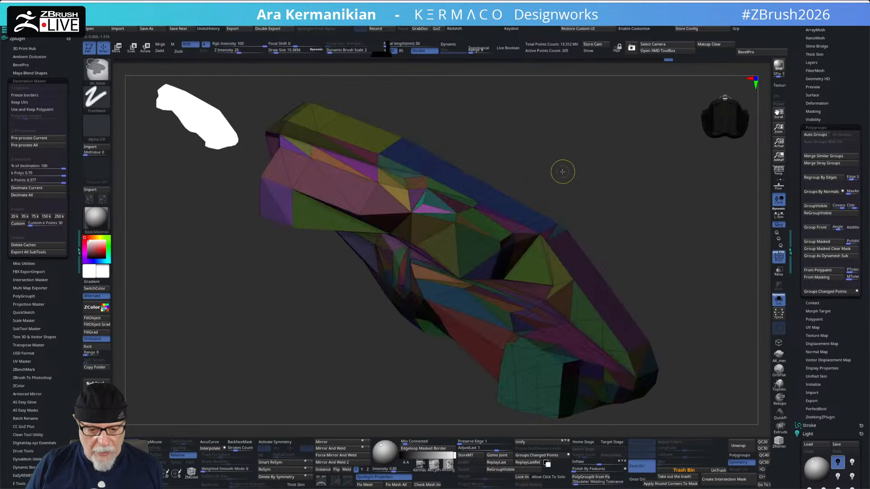
pyautogui.click(375, 183)
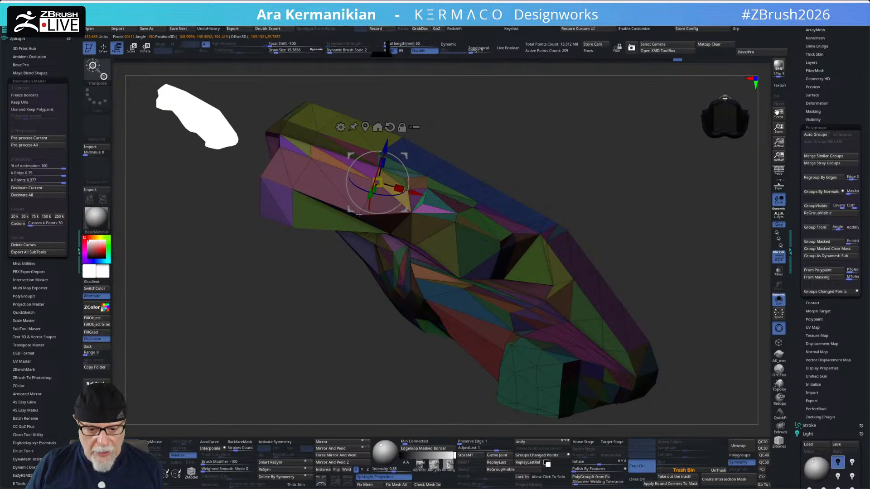
pyautogui.keyDown('alt'); pyautogui.moveTo(359, 215); pyautogui.dragTo(357, 218); pyautogui.keyUp('alt')
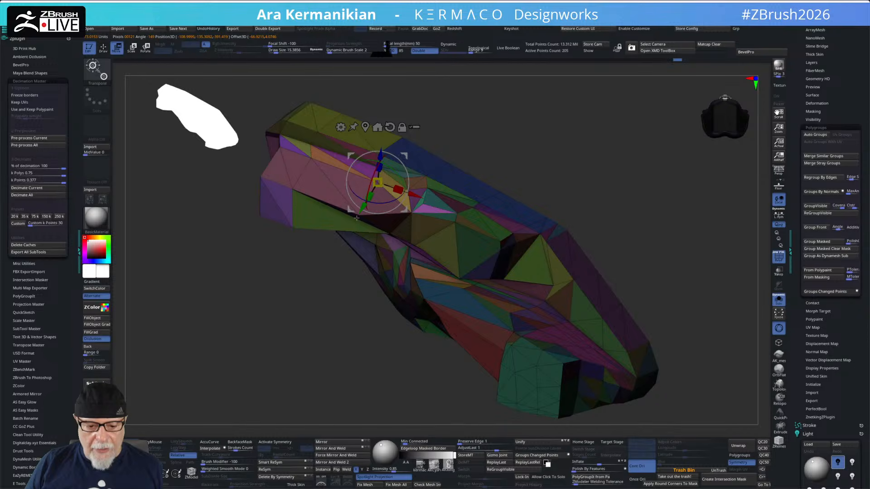
pyautogui.moveTo(683, 182); pyautogui.dragTo(441, 177)
pyautogui.click(313, 143)
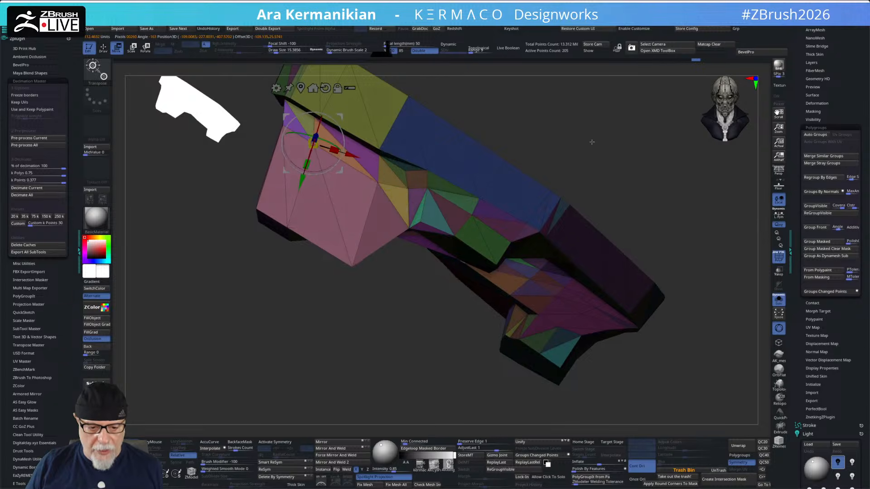
pyautogui.moveTo(587, 143); pyautogui.dragTo(548, 152)
pyautogui.moveTo(331, 139); pyautogui.dragTo(200, 198)
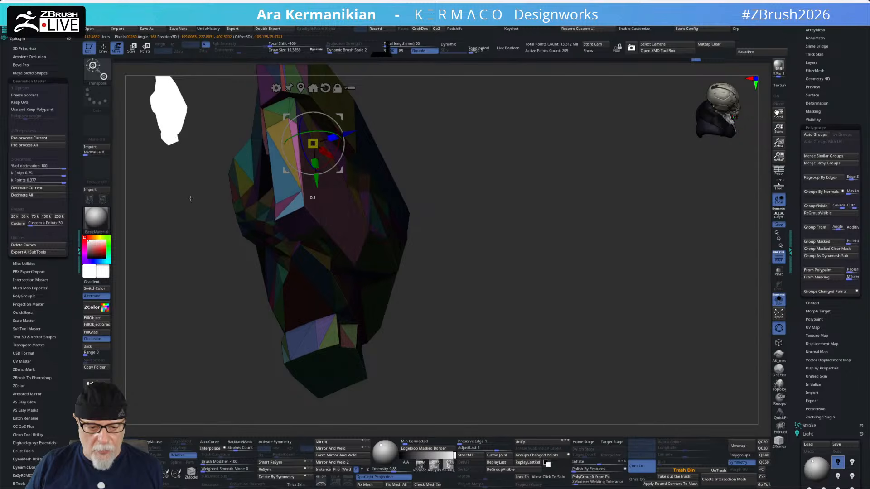
# Step: Scale the unmasked end face again along the gizmo's axis, checking it from the underside, and clear the mask
pyautogui.moveTo(414, 198); pyautogui.dragTo(651, 244)
pyautogui.moveTo(345, 108)
pyautogui.keyDown('ctrl'); pyautogui.mouseDown()
pyautogui.moveTo(399, 145)
pyautogui.moveTo(467, 152)
pyautogui.moveTo(450, 157)
pyautogui.mouseUp(); pyautogui.keyUp('ctrl')
pyautogui.moveTo(571, 213); pyautogui.dragTo(591, 218)
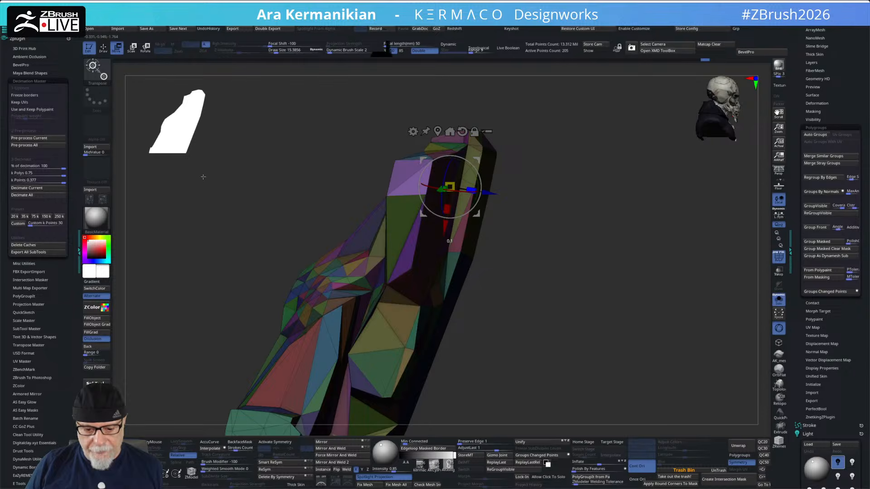
pyautogui.keyDown('ctrl'); pyautogui.moveTo(562, 295); pyautogui.dragTo(582, 313); pyautogui.keyUp('ctrl')
pyautogui.moveTo(585, 314)
pyautogui.mouseDown()
pyautogui.moveTo(612, 330)
pyautogui.moveTo(617, 319)
pyautogui.moveTo(605, 313)
pyautogui.mouseUp()
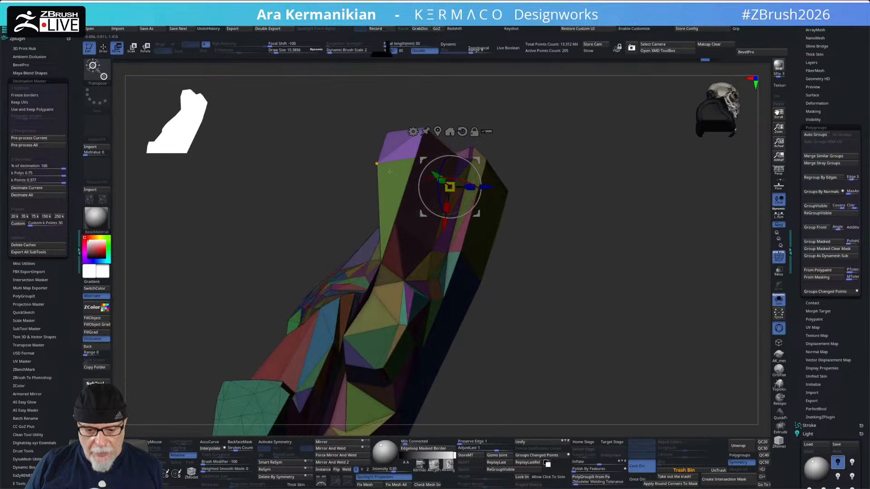
pyautogui.moveTo(470, 187); pyautogui.dragTo(288, 182)
pyautogui.moveTo(620, 349)
pyautogui.keyDown('shift'); pyautogui.mouseDown()
pyautogui.moveTo(612, 325)
pyautogui.moveTo(654, 345)
pyautogui.moveTo(575, 311)
pyautogui.moveTo(588, 286)
pyautogui.moveTo(618, 292)
pyautogui.mouseUp(); pyautogui.keyUp('shift')
# Step: Return to ZModeler drawing, show the surrounding subtools, and hide the polygroup colours while keeping the wireframe
pyautogui.press('q')
pyautogui.click(779, 299)
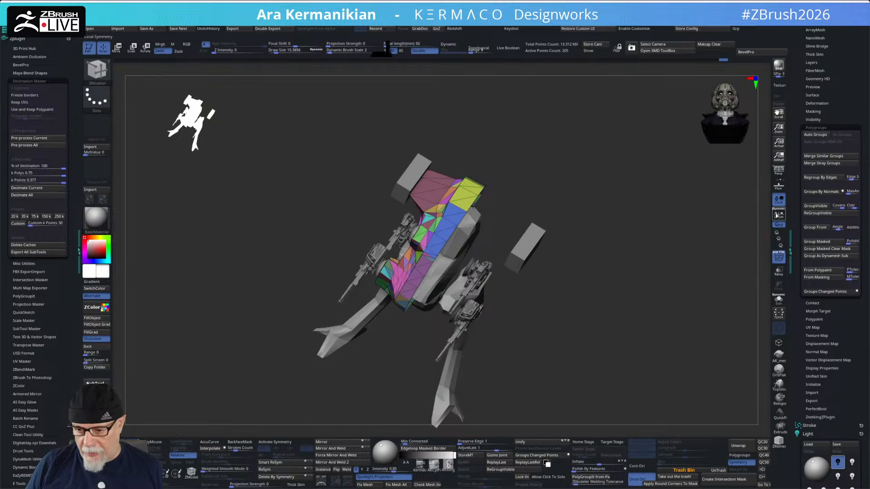
pyautogui.click(782, 257)
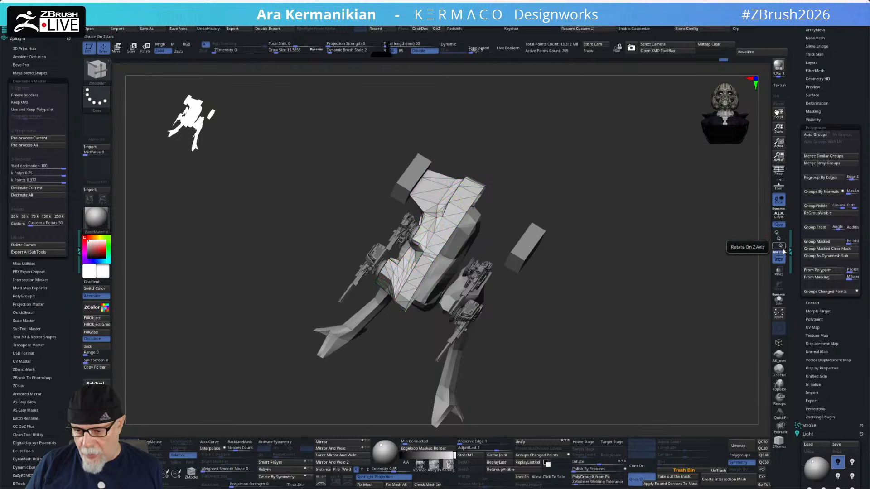
# Step: Examine how the part sits beside the mounted guns in the full assembly and isolate it with Solo
pyautogui.moveTo(638, 349); pyautogui.dragTo(707, 345)
pyautogui.click(779, 295)
pyautogui.keyDown('alt'); pyautogui.moveTo(585, 278); pyautogui.dragTo(466, 283); pyautogui.keyUp('alt')
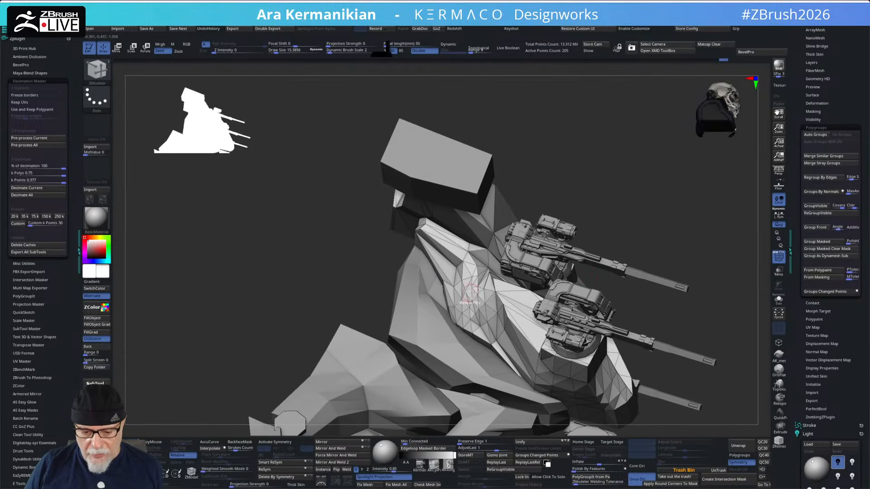
pyautogui.moveTo(584, 168); pyautogui.dragTo(672, 271)
pyautogui.click(782, 303)
# Step: Set the ZModeler polygon action to Delete with A Single Poly and remove the upper faces of the lump on the part's side
pyautogui.moveTo(580, 274)
pyautogui.mouseDown()
pyautogui.moveTo(570, 266)
pyautogui.moveTo(567, 219)
pyautogui.moveTo(585, 237)
pyautogui.moveTo(573, 231)
pyautogui.moveTo(382, 268)
pyautogui.moveTo(538, 251)
pyautogui.moveTo(527, 235)
pyautogui.moveTo(530, 246)
pyautogui.moveTo(581, 246)
pyautogui.moveTo(572, 260)
pyautogui.mouseUp()
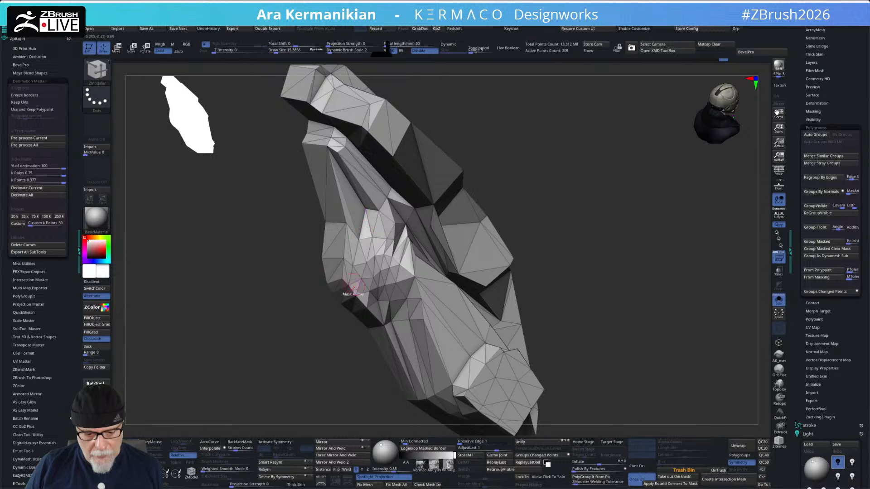
pyautogui.moveTo(606, 340)
pyautogui.mouseDown()
pyautogui.moveTo(606, 304)
pyautogui.moveTo(608, 344)
pyautogui.moveTo(609, 319)
pyautogui.mouseUp()
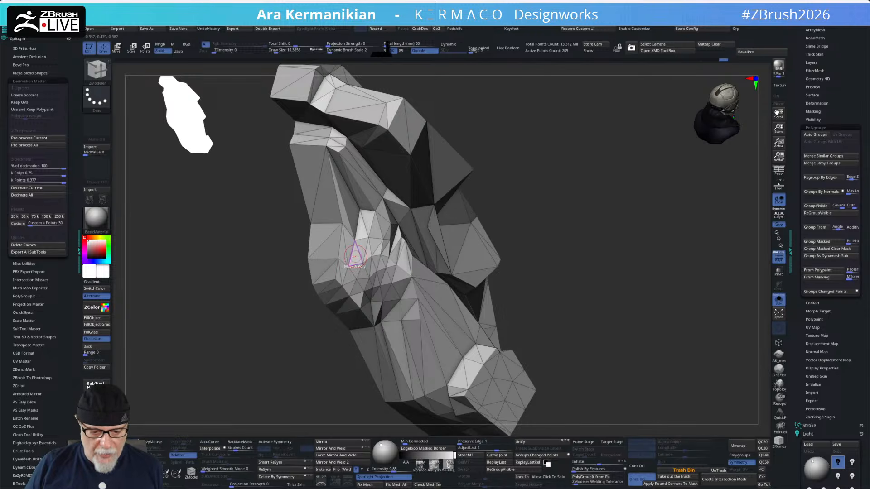
pyautogui.press('space')
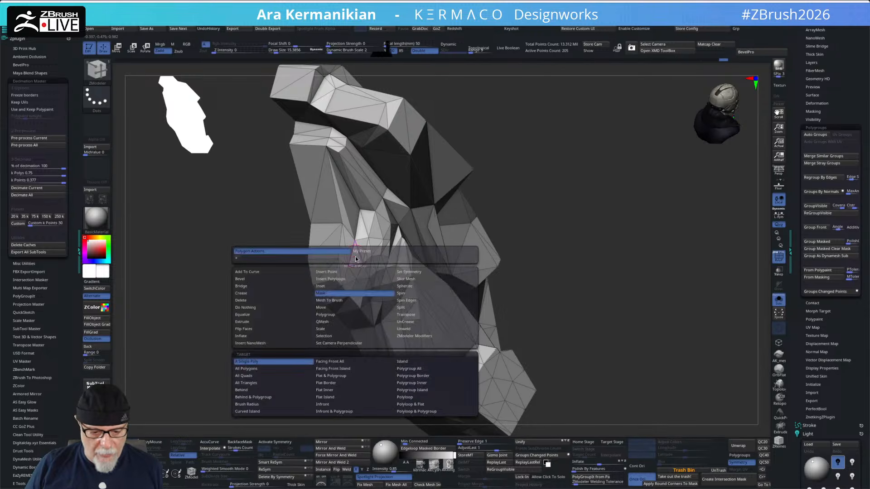
pyautogui.click(252, 302)
pyautogui.moveTo(615, 279); pyautogui.dragTo(603, 271)
pyautogui.click(377, 229)
pyautogui.click(384, 228)
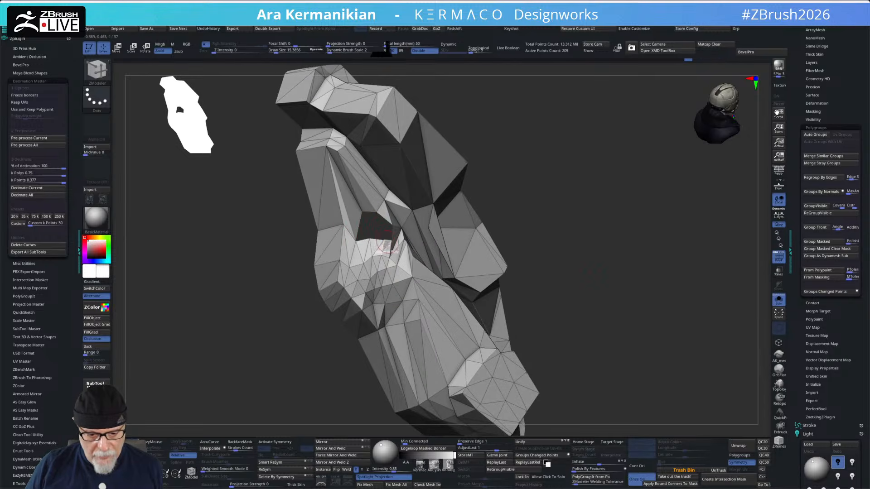
# Step: Delete the single polygons directly below the new opening to extend it through the middle of the lump
pyautogui.click(369, 267)
pyautogui.click(362, 250)
pyautogui.click(379, 251)
pyautogui.click(372, 266)
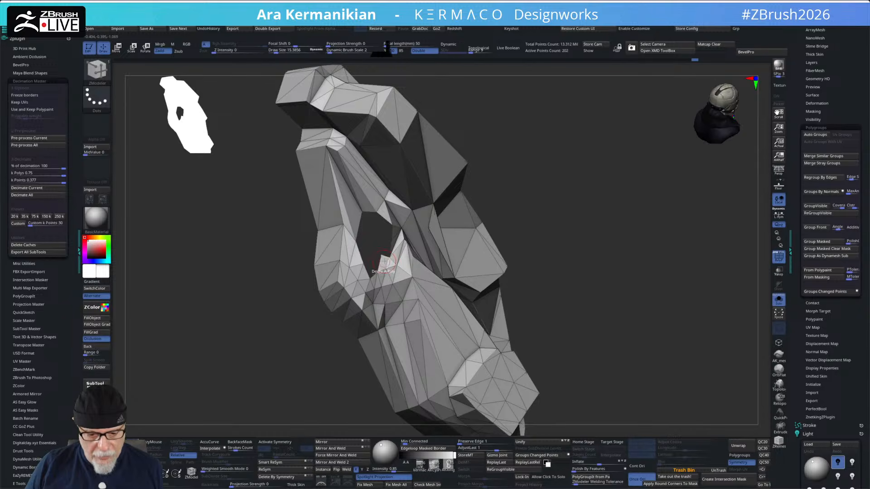
# Step: Delete the lump's remaining faces along the opening's outer edge and its lower tip
pyautogui.moveTo(523, 274); pyautogui.dragTo(589, 277)
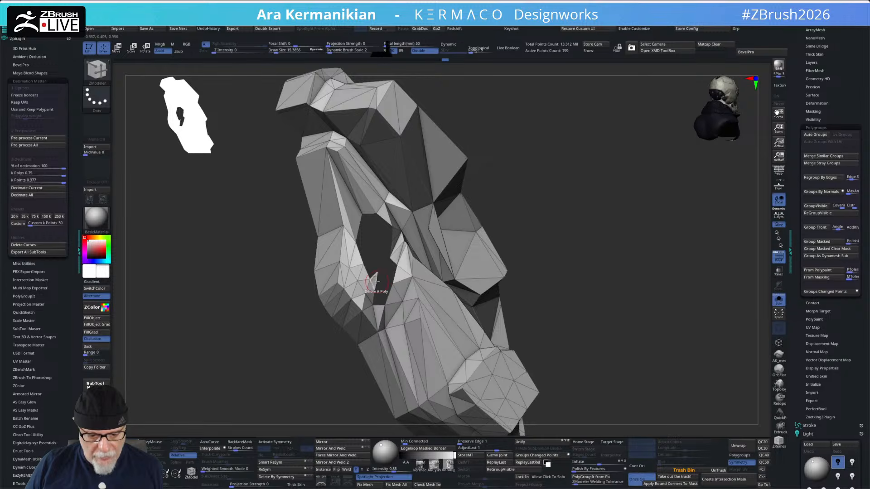
pyautogui.click(375, 279)
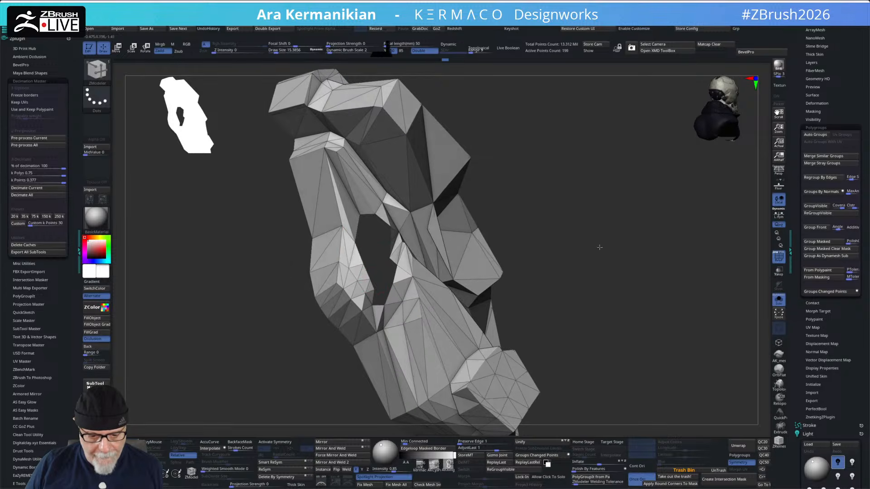
pyautogui.click(362, 274)
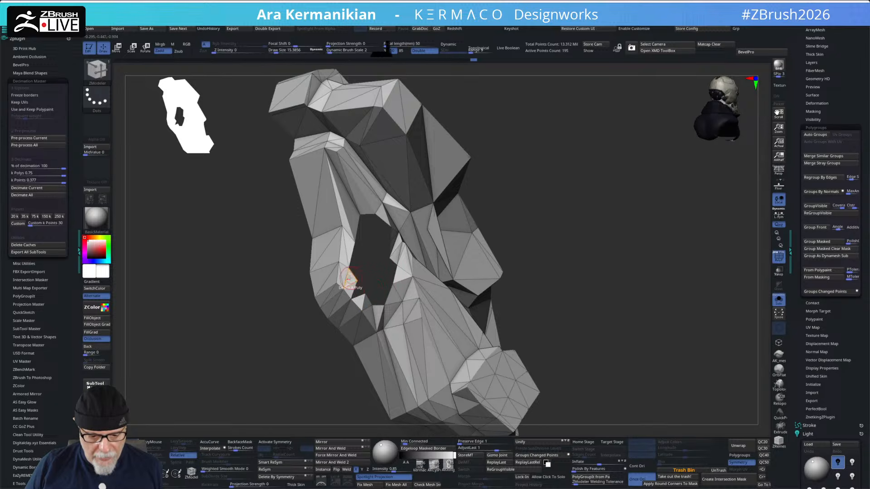
pyautogui.click(363, 303)
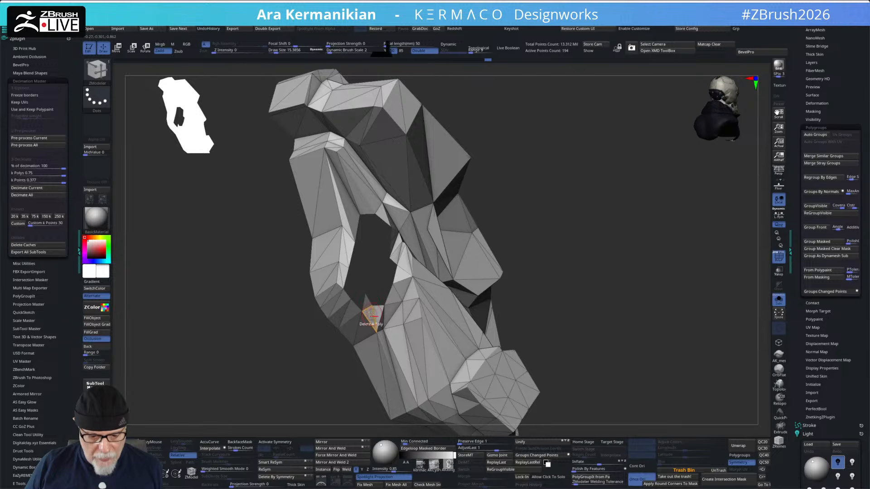
pyautogui.click(376, 313)
# Step: Delete the small polygons at the opening's lower inner corner to straighten its border
pyautogui.moveTo(546, 293)
pyautogui.mouseDown()
pyautogui.moveTo(564, 261)
pyautogui.moveTo(551, 287)
pyautogui.mouseUp()
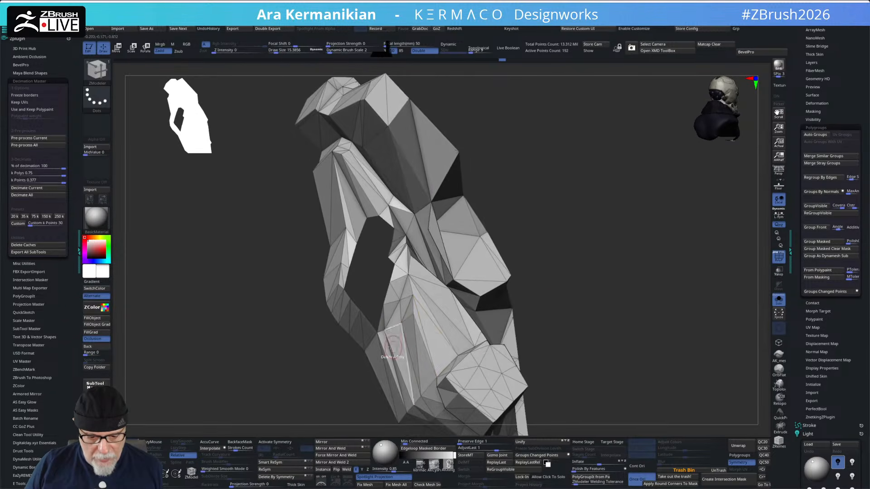
pyautogui.click(382, 322)
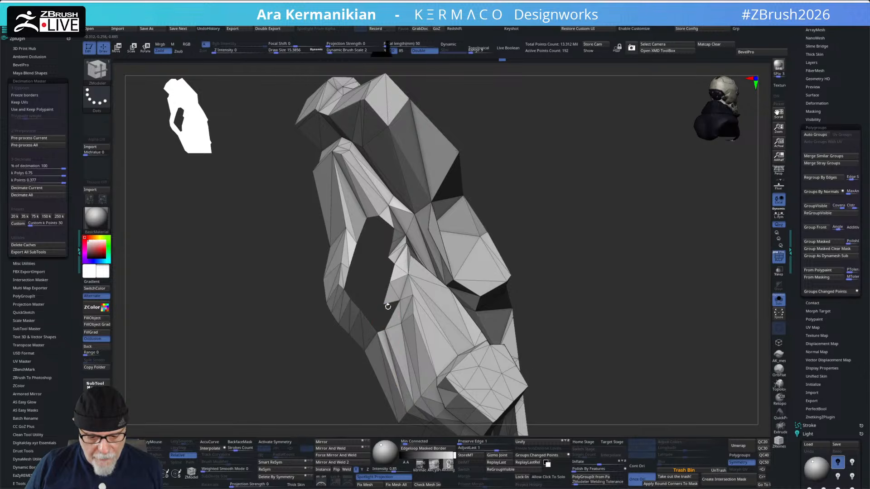
pyautogui.click(389, 297)
pyautogui.moveTo(530, 284); pyautogui.dragTo(610, 272)
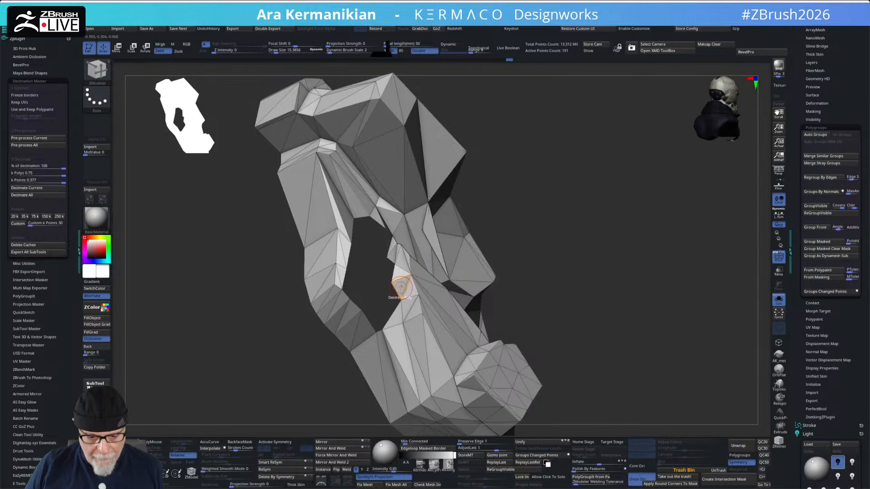
pyautogui.click(398, 274)
# Step: Delete the sliver triangles jutting into the opening along its inner edge
pyautogui.moveTo(555, 262); pyautogui.dragTo(564, 292)
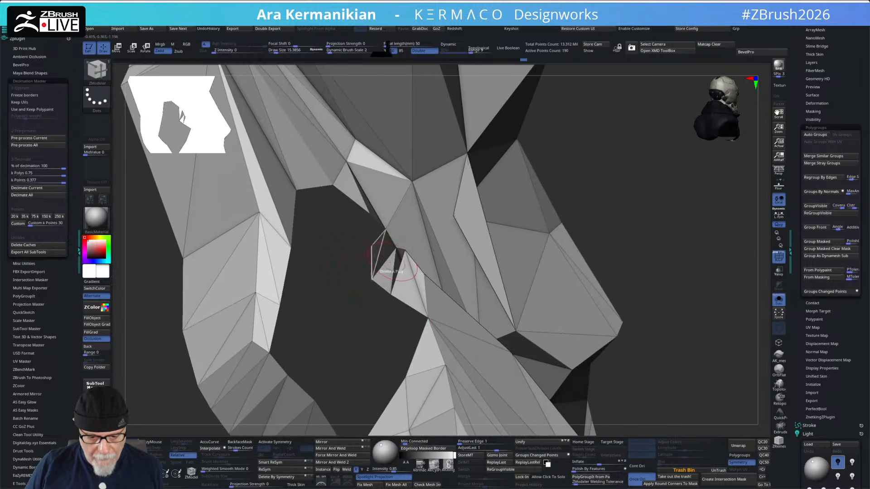
pyautogui.click(391, 273)
pyautogui.click(409, 284)
pyautogui.click(375, 253)
pyautogui.moveTo(691, 229); pyautogui.dragTo(682, 247)
pyautogui.click(387, 239)
pyautogui.click(373, 195)
pyautogui.click(390, 198)
pyautogui.click(332, 272)
# Step: Switch to the Move brush and adjust the border vertices along the opening's inner edge from several angles
pyautogui.moveTo(632, 337); pyautogui.dragTo(548, 321)
pyautogui.press('b')
pyautogui.press('m')
pyautogui.press('v')
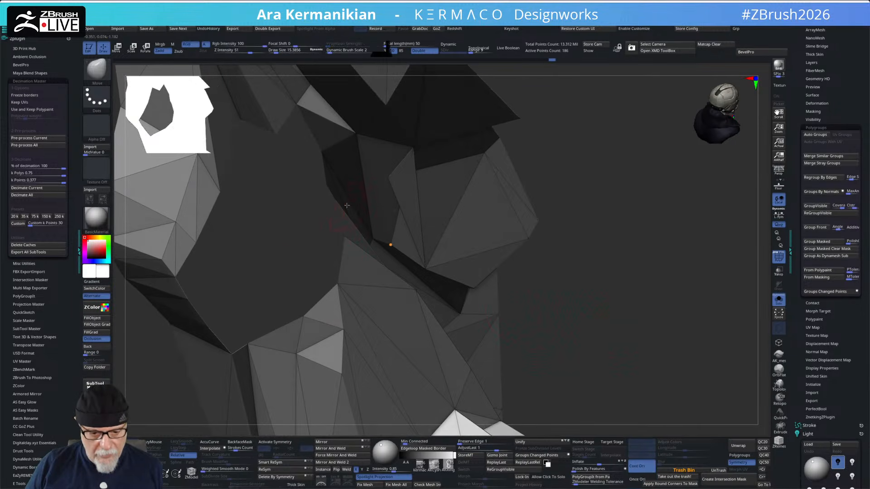
pyautogui.moveTo(313, 220); pyautogui.dragTo(318, 242)
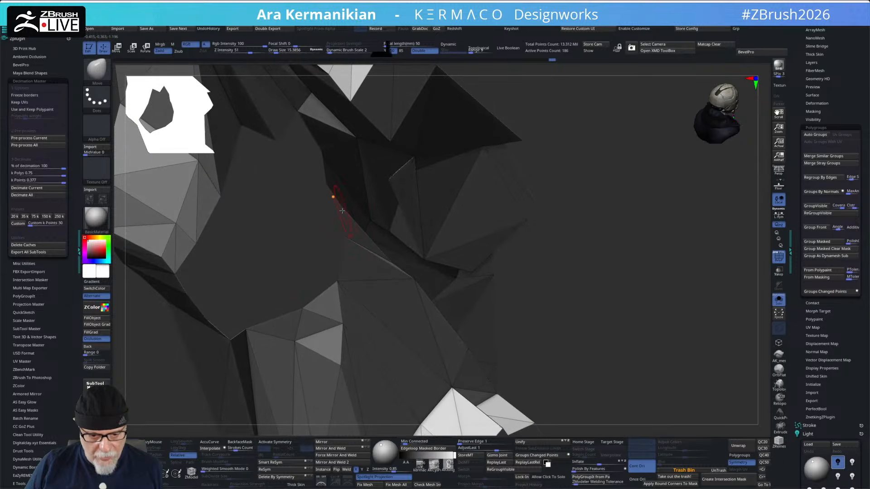
pyautogui.moveTo(281, 270); pyautogui.dragTo(319, 250)
pyautogui.moveTo(432, 279); pyautogui.dragTo(436, 289)
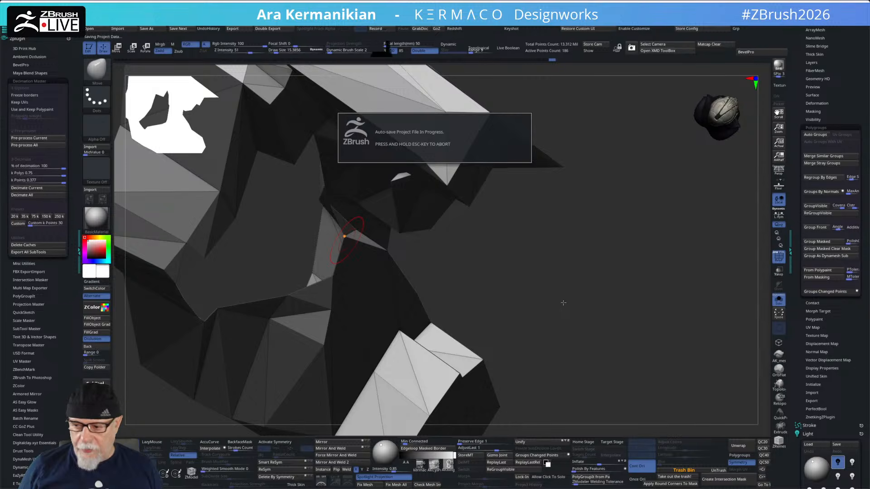
pyautogui.moveTo(562, 302); pyautogui.dragTo(512, 284)
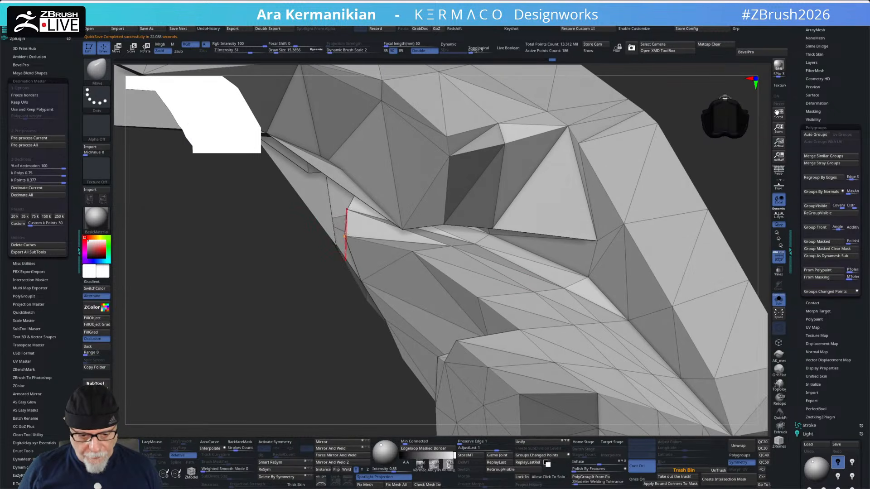
pyautogui.moveTo(226, 283); pyautogui.dragTo(303, 255)
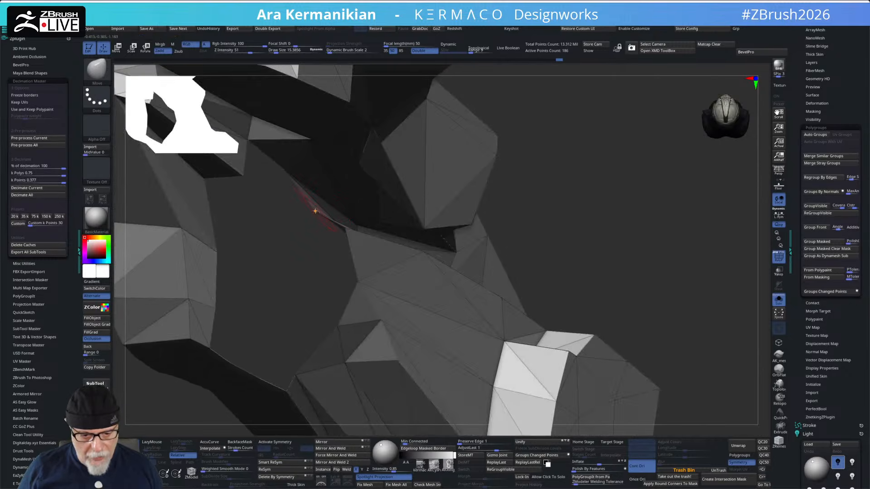
pyautogui.moveTo(734, 262); pyautogui.dragTo(689, 266)
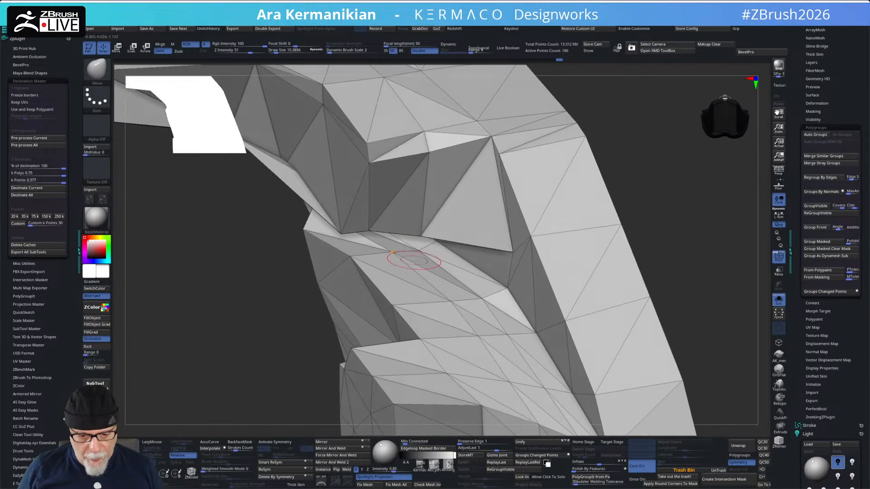
pyautogui.moveTo(176, 292); pyautogui.dragTo(240, 274)
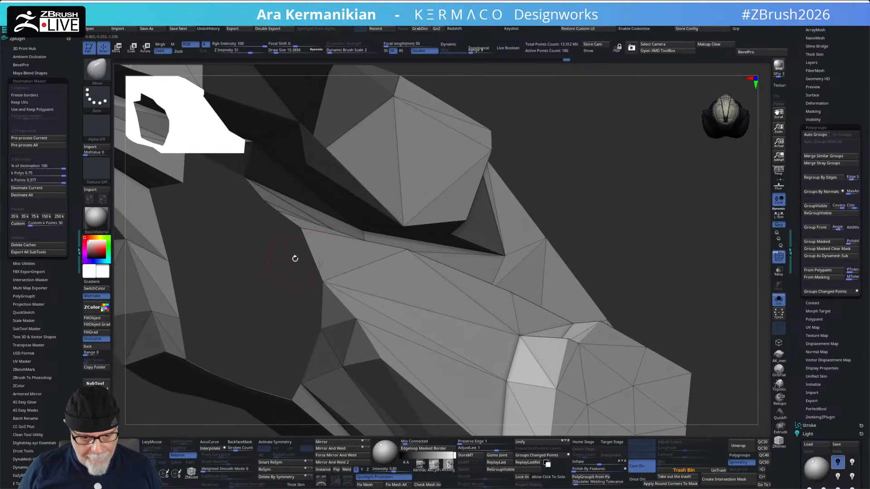
# Step: Switch to the ZModeler brush and delete the sliver polygon at the opening's lower inner corner
pyautogui.moveTo(278, 302); pyautogui.dragTo(409, 321)
pyautogui.press('b')
pyautogui.press('z')
pyautogui.press('m')
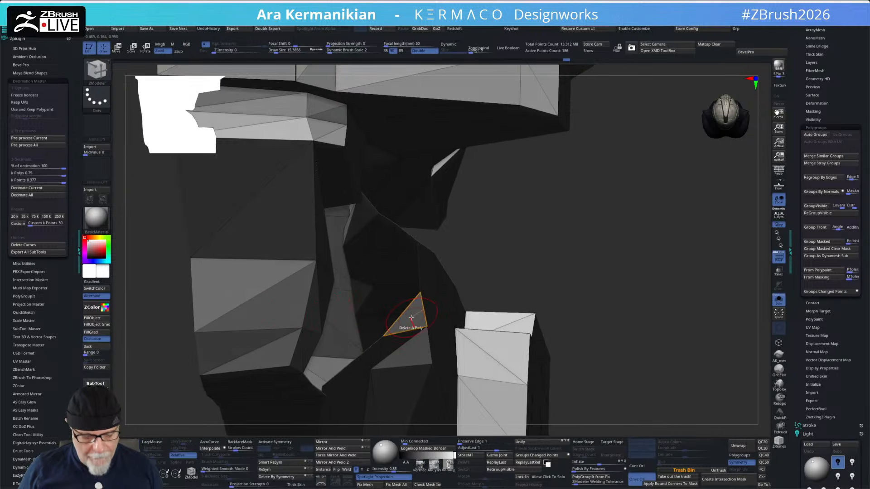
pyautogui.moveTo(632, 274); pyautogui.dragTo(577, 300)
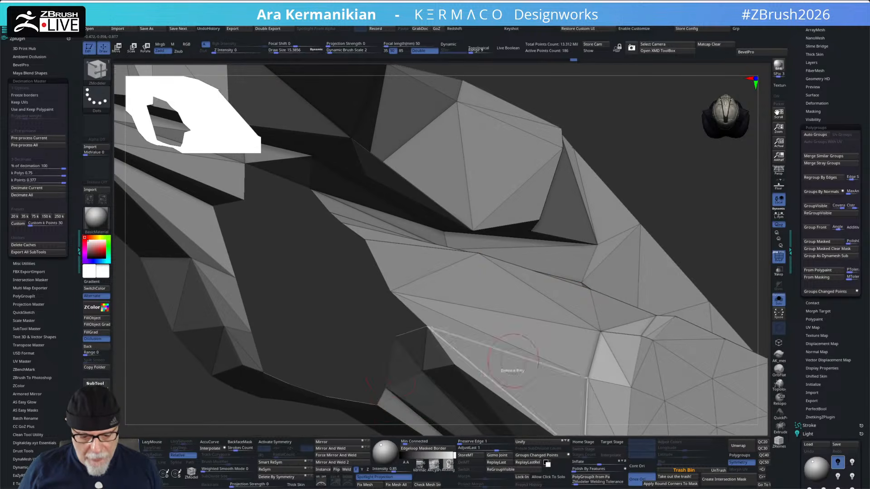
pyautogui.click(403, 371)
pyautogui.keyDown('alt'); pyautogui.moveTo(728, 213); pyautogui.dragTo(613, 167); pyautogui.keyUp('alt')
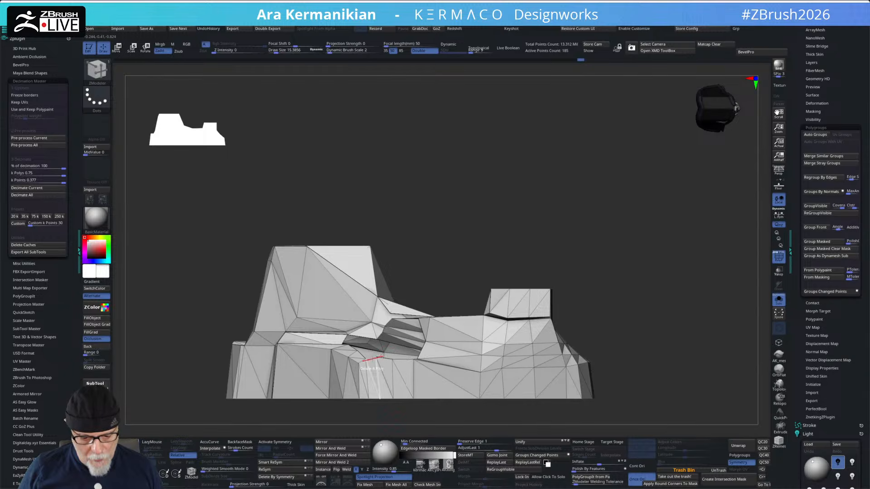
pyautogui.moveTo(672, 420); pyautogui.dragTo(633, 405)
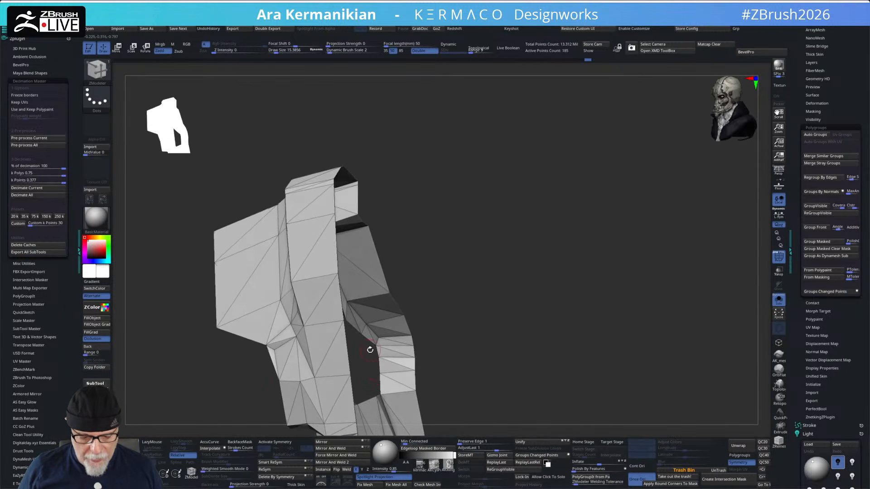
# Step: Mask everything except the border vertices on the opening's outer edge and centre the transform gizmo on the unmasked area
pyautogui.keyDown('ctrl'); pyautogui.moveTo(370, 350); pyautogui.dragTo(385, 378); pyautogui.keyUp('ctrl')
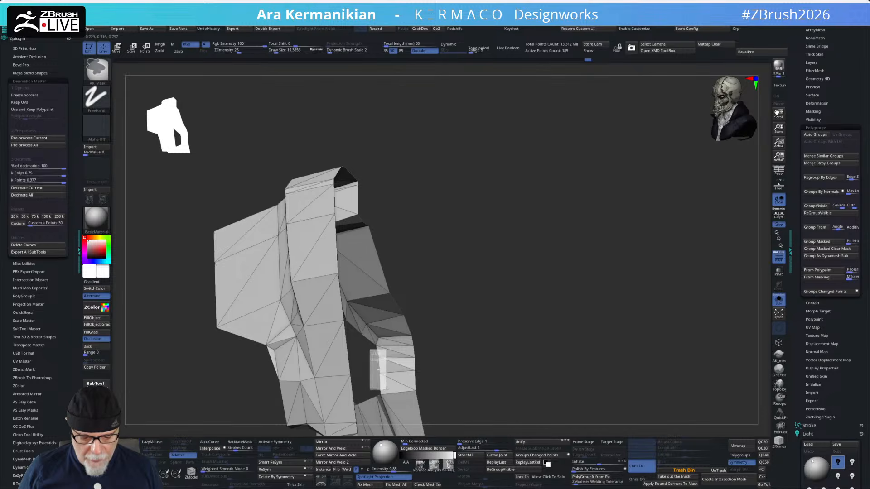
pyautogui.keyDown('ctrl'); pyautogui.moveTo(385, 389); pyautogui.dragTo(386, 391); pyautogui.keyUp('ctrl')
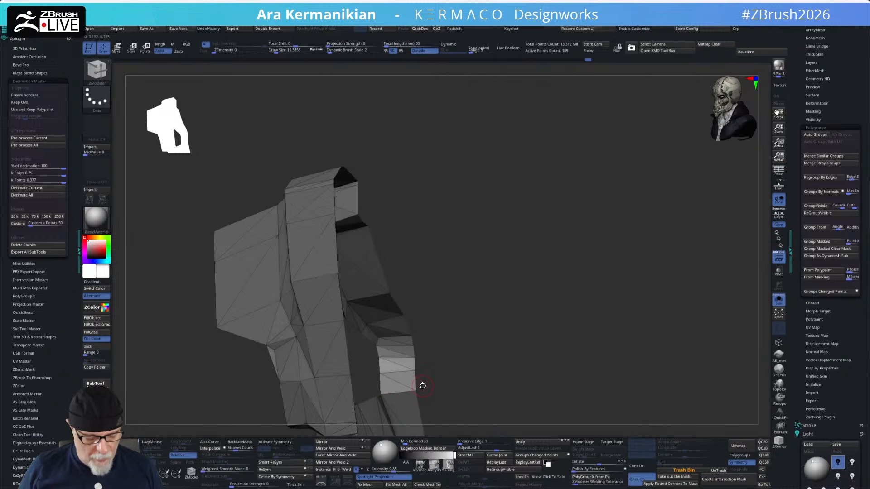
pyautogui.press('w')
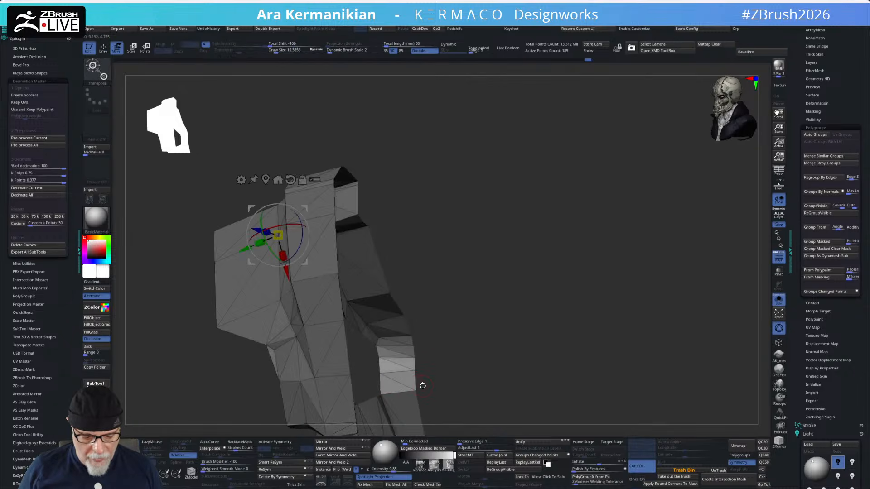
pyautogui.click(763, 485)
pyautogui.moveTo(489, 345); pyautogui.dragTo(524, 372)
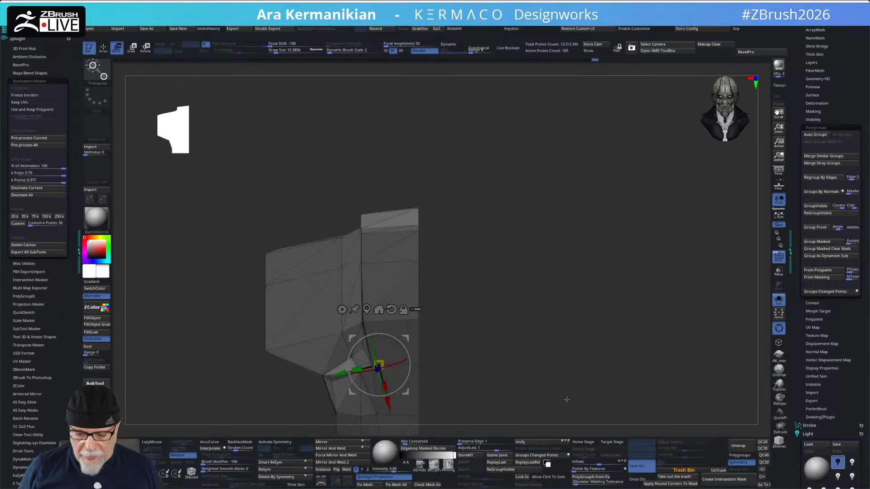
pyautogui.press('ctrl')
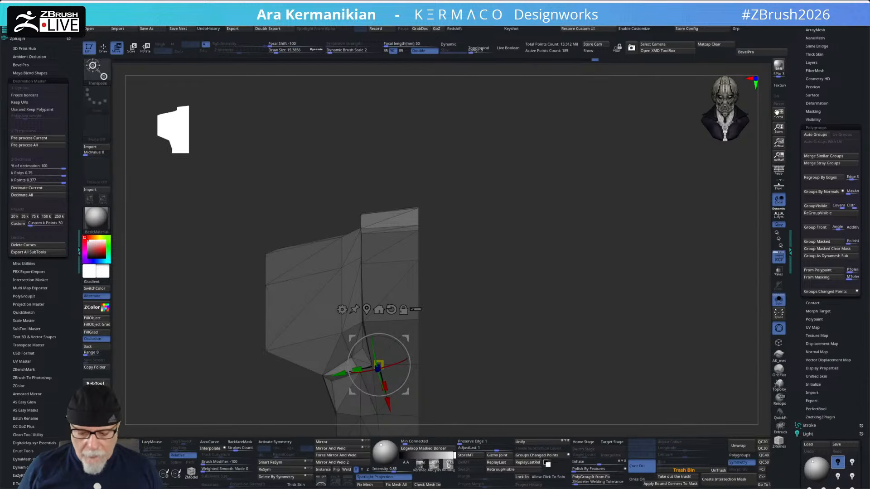
pyautogui.click(813, 111)
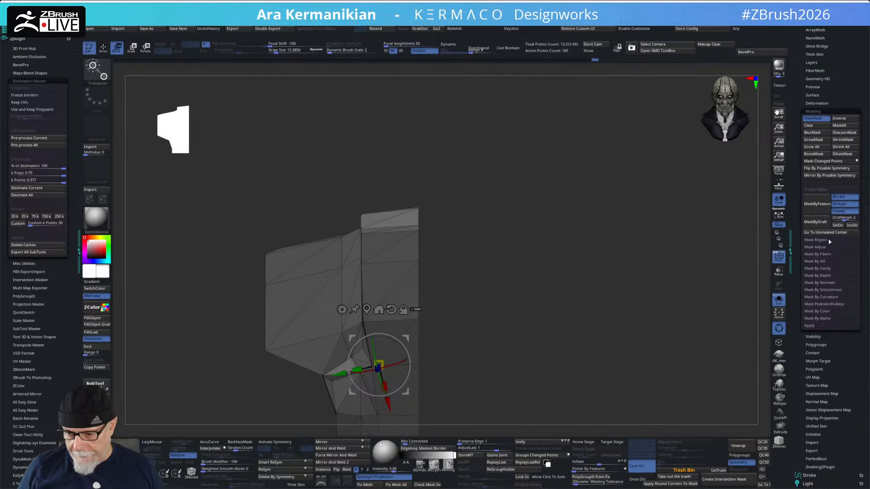
# Step: Realign the gizmo on the unmasked border vertices and scale them along one axis to bring them into line
pyautogui.moveTo(443, 331); pyautogui.dragTo(621, 317)
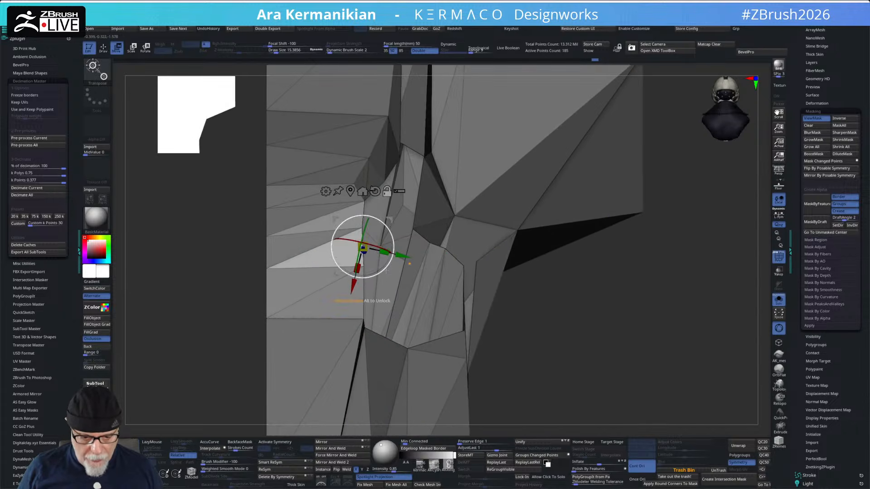
pyautogui.keyDown('alt'); pyautogui.moveTo(398, 257); pyautogui.dragTo(230, 218); pyautogui.keyUp('alt')
pyautogui.keyDown('alt'); pyautogui.click(363, 228); pyautogui.keyUp('alt')
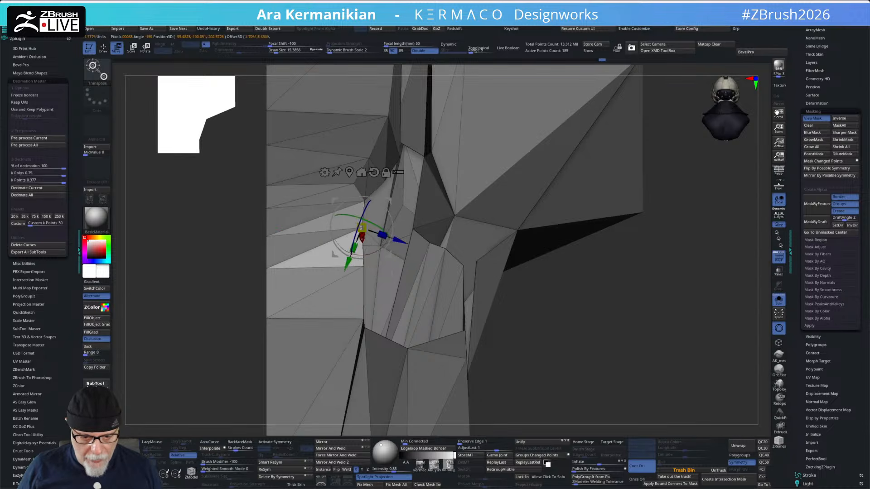
pyautogui.moveTo(409, 230); pyautogui.dragTo(409, 237)
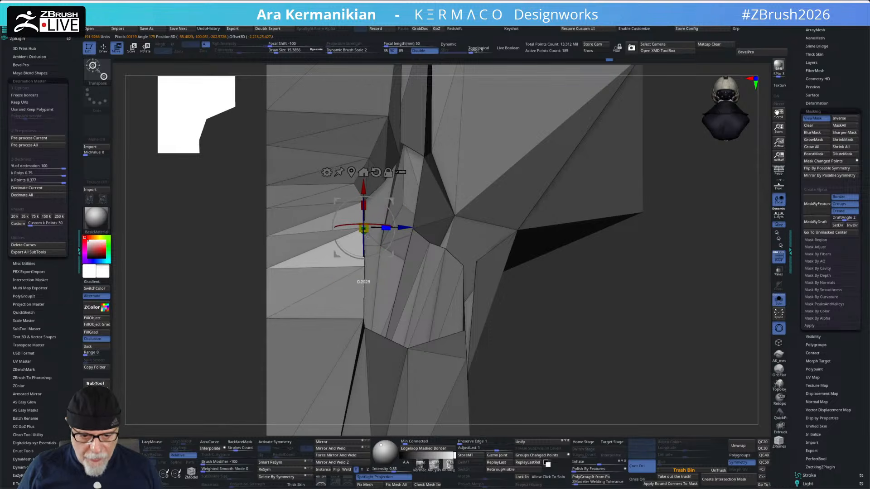
pyautogui.moveTo(703, 328); pyautogui.dragTo(630, 340)
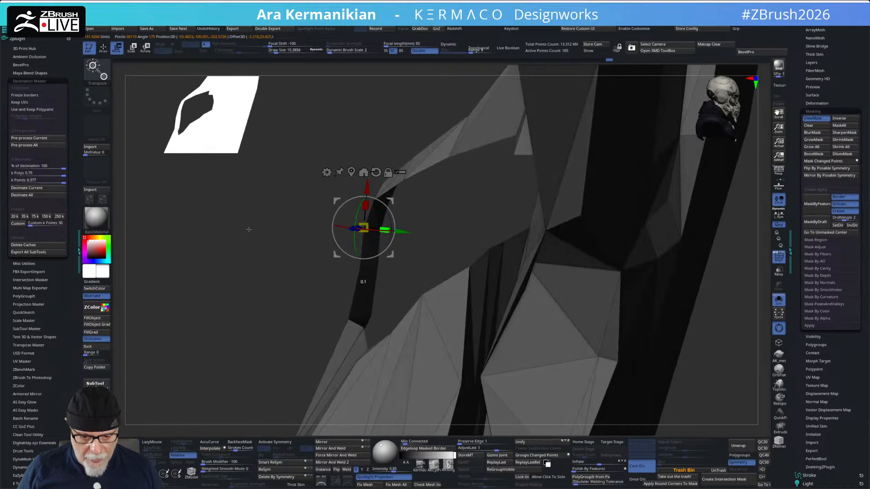
# Step: Nudge the unmasked border vertices with the gizmo until they follow the opening's edge from several angles
pyautogui.moveTo(230, 251); pyautogui.dragTo(340, 236)
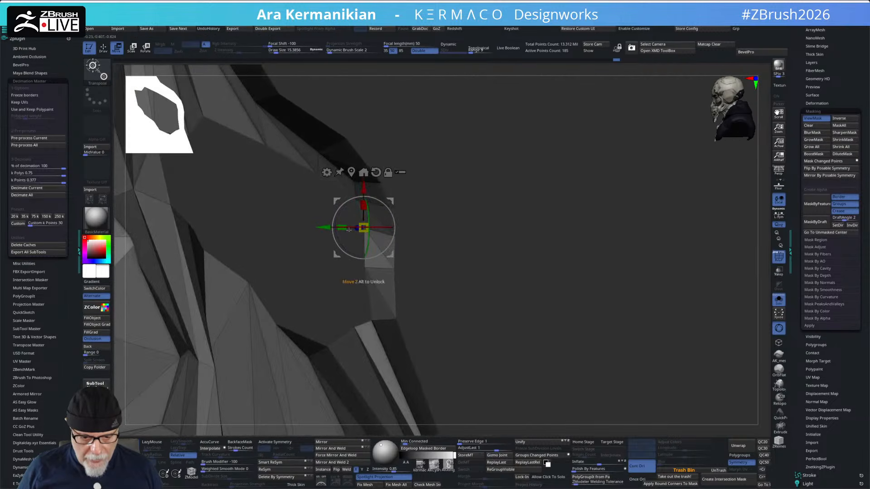
pyautogui.moveTo(678, 300); pyautogui.dragTo(436, 272)
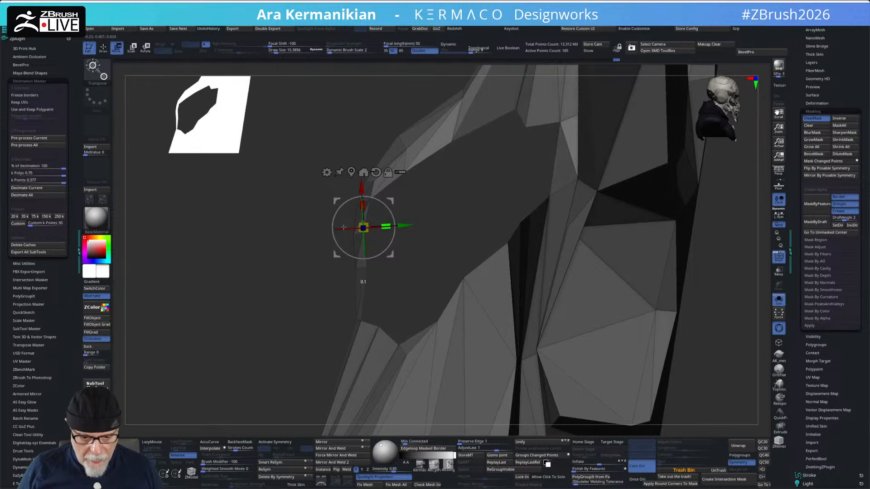
pyautogui.moveTo(409, 229)
pyautogui.mouseDown()
pyautogui.moveTo(400, 230)
pyautogui.moveTo(410, 236)
pyautogui.mouseUp()
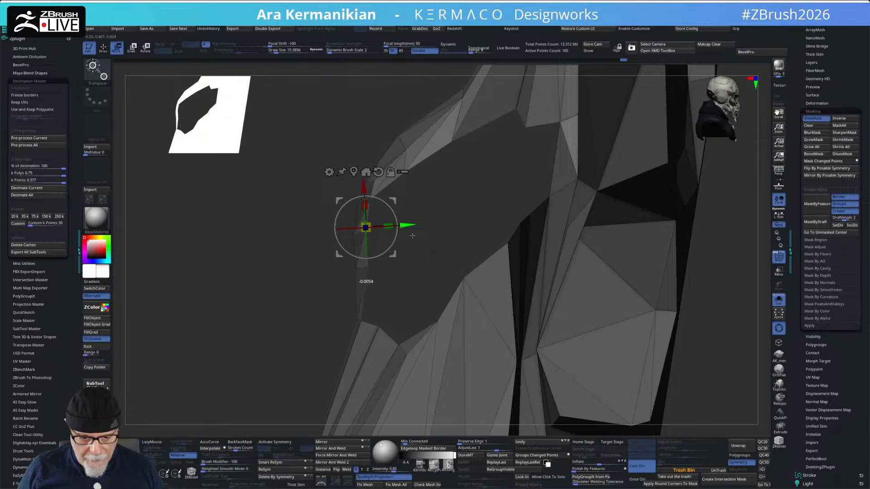
pyautogui.moveTo(284, 240); pyautogui.dragTo(283, 241)
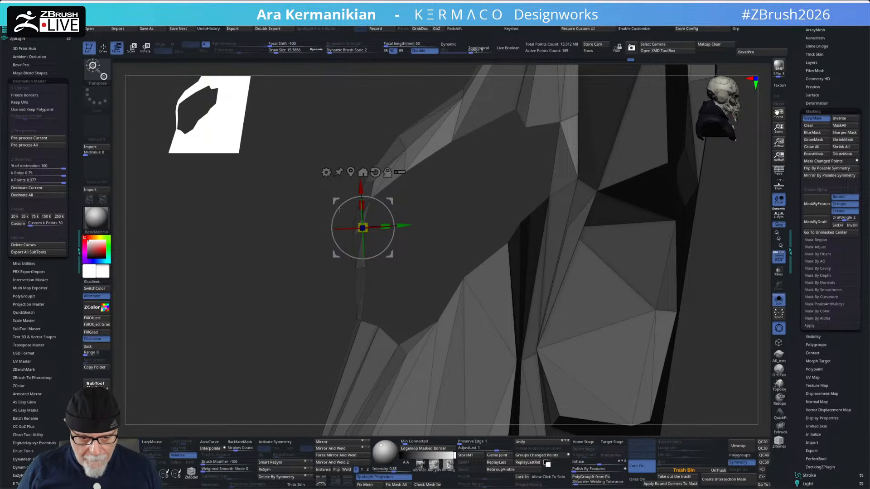
pyautogui.moveTo(490, 238); pyautogui.dragTo(454, 227)
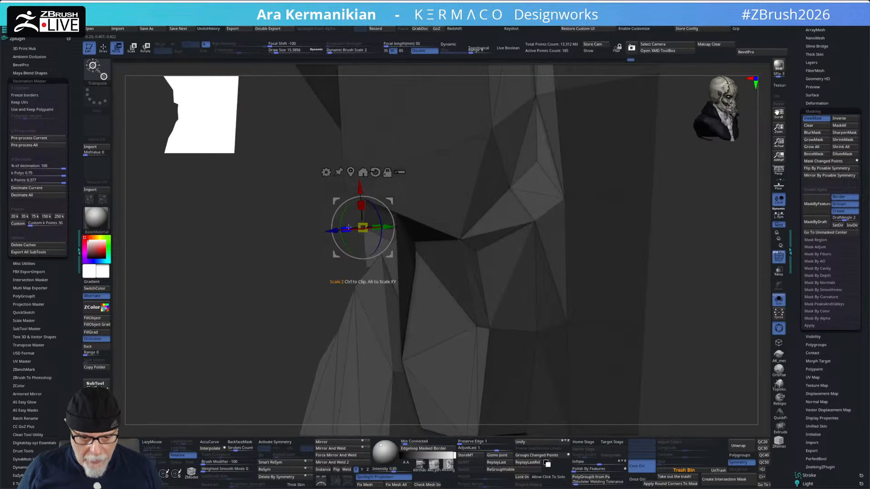
pyautogui.moveTo(716, 275)
pyautogui.mouseDown()
pyautogui.moveTo(730, 280)
pyautogui.moveTo(715, 285)
pyautogui.mouseUp()
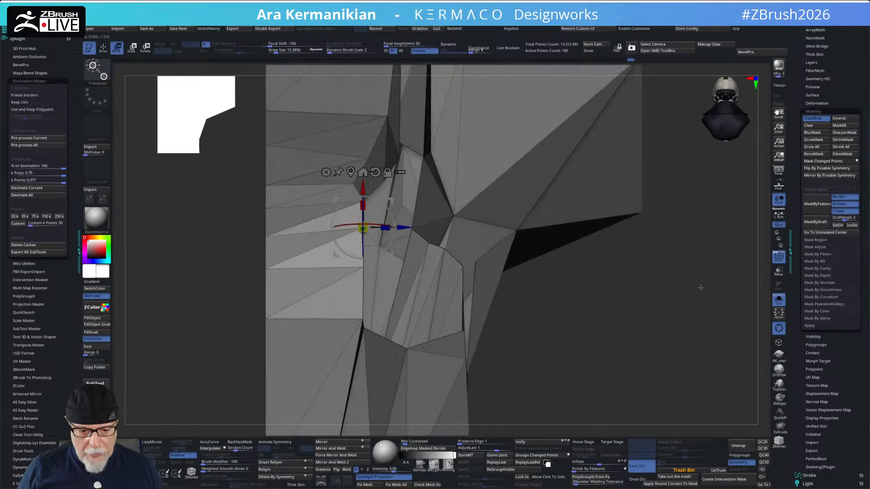
# Step: Return to ZModeler, set its edge action to Close with the Convex Hole target, and fill the opening
pyautogui.press('q')
pyautogui.moveTo(665, 299); pyautogui.dragTo(388, 250)
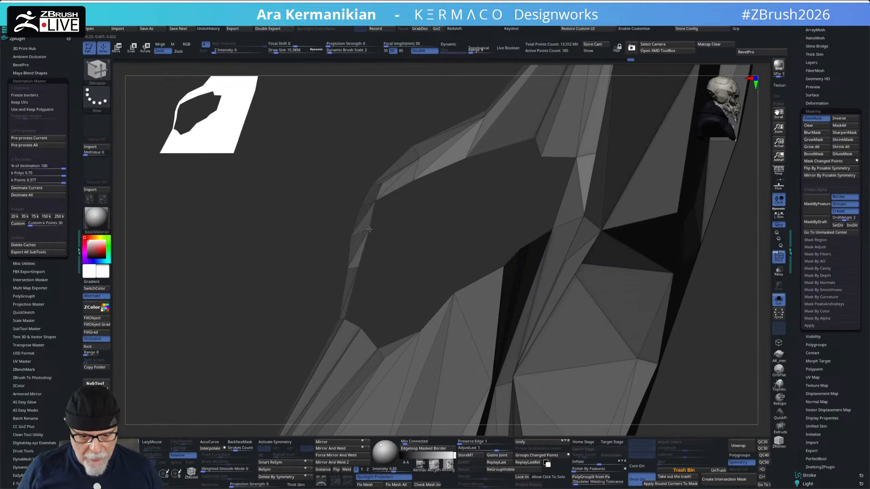
pyautogui.moveTo(431, 252); pyautogui.dragTo(581, 273, button='right')
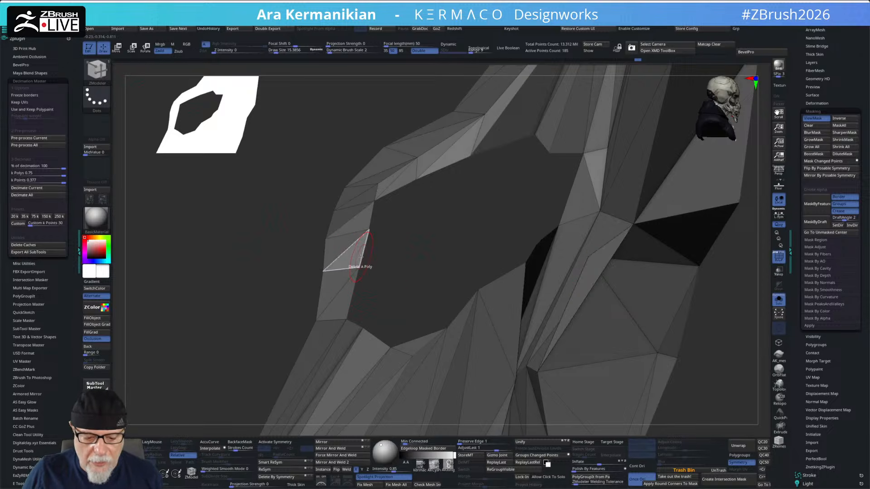
pyautogui.press('space')
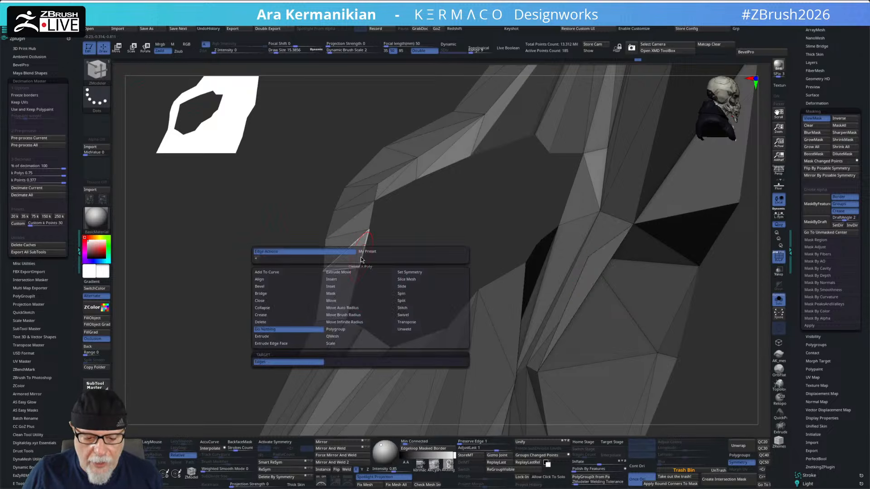
pyautogui.click(268, 301)
pyautogui.click(337, 363)
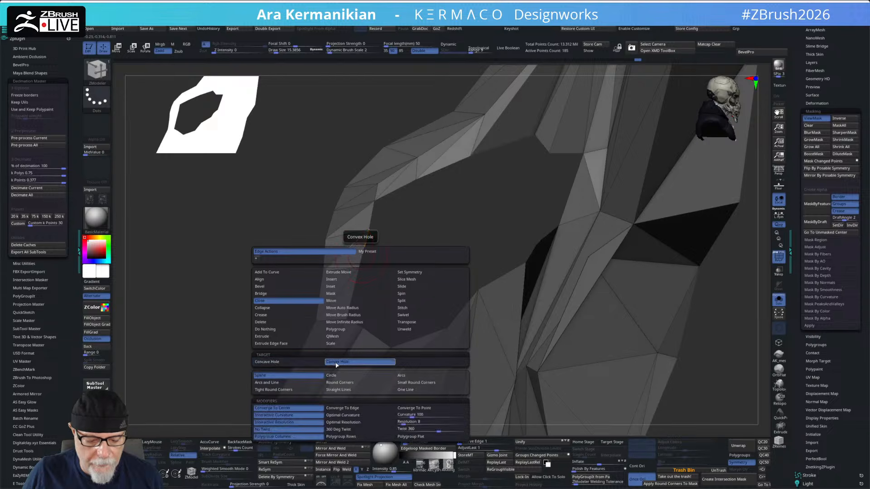
pyautogui.click(386, 257)
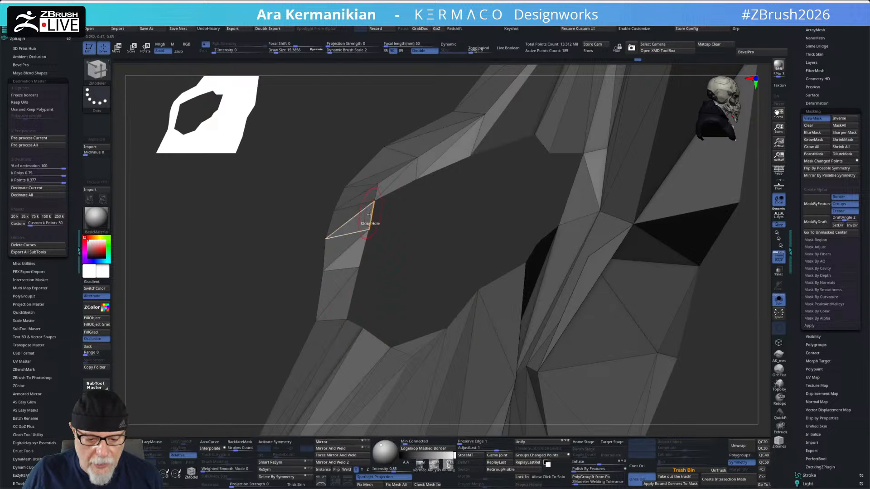
pyautogui.click(370, 218)
pyautogui.moveTo(277, 228); pyautogui.dragTo(626, 355)
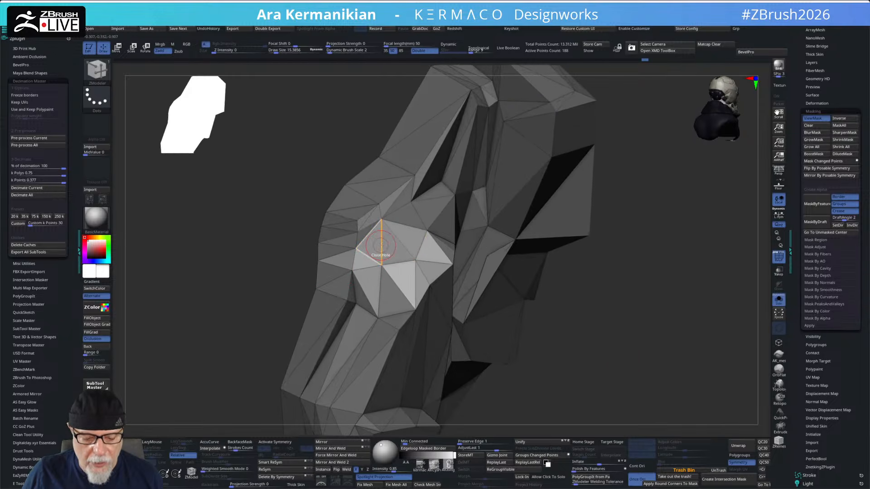
# Step: Set the ZModeler edge action to Delete and remove the diagonal edge in the upper part of the filled patch
pyautogui.press('space')
pyautogui.moveTo(698, 370); pyautogui.dragTo(702, 330)
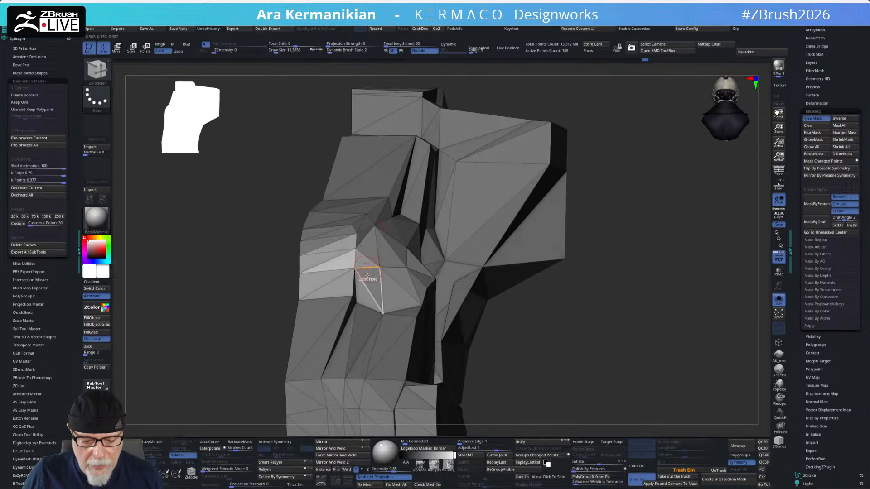
pyautogui.moveTo(652, 376); pyautogui.dragTo(652, 403)
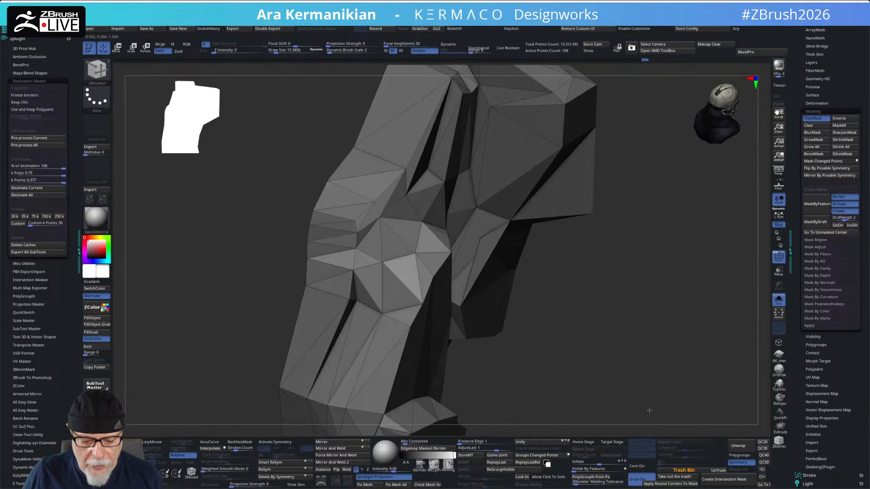
pyautogui.click(407, 231)
pyautogui.press('space')
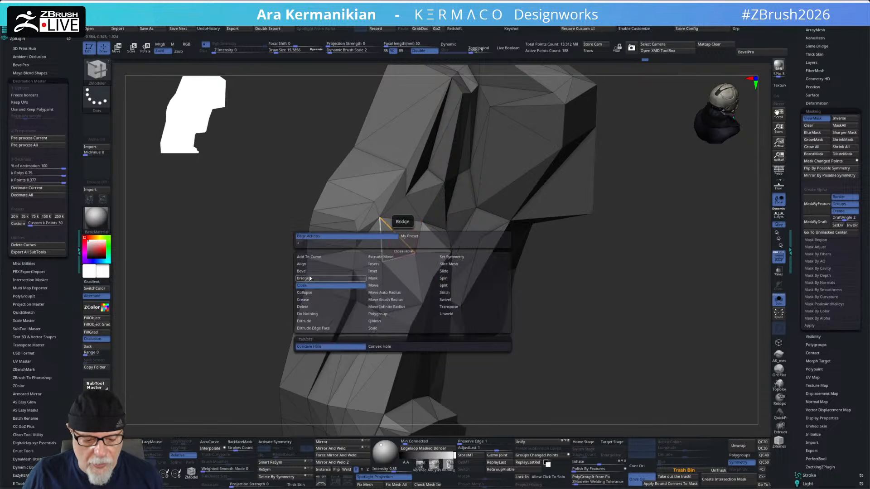
pyautogui.click(305, 307)
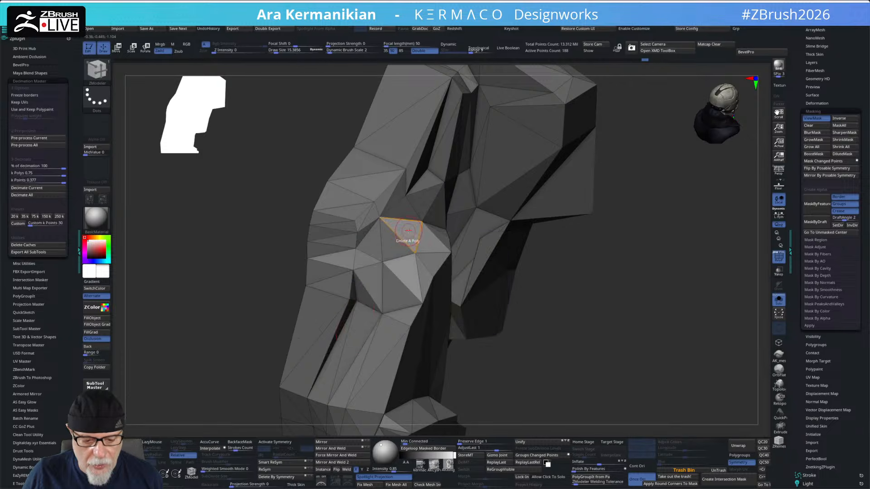
pyautogui.click(399, 235)
pyautogui.moveTo(681, 370)
pyautogui.mouseDown()
pyautogui.moveTo(660, 344)
pyautogui.moveTo(653, 359)
pyautogui.moveTo(620, 359)
pyautogui.mouseUp()
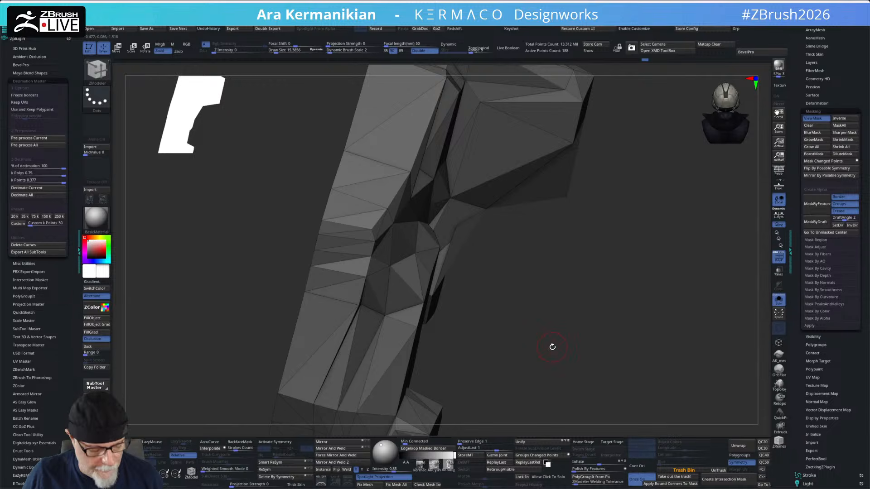
pyautogui.press('b')
pyautogui.press('m')
pyautogui.press('v')
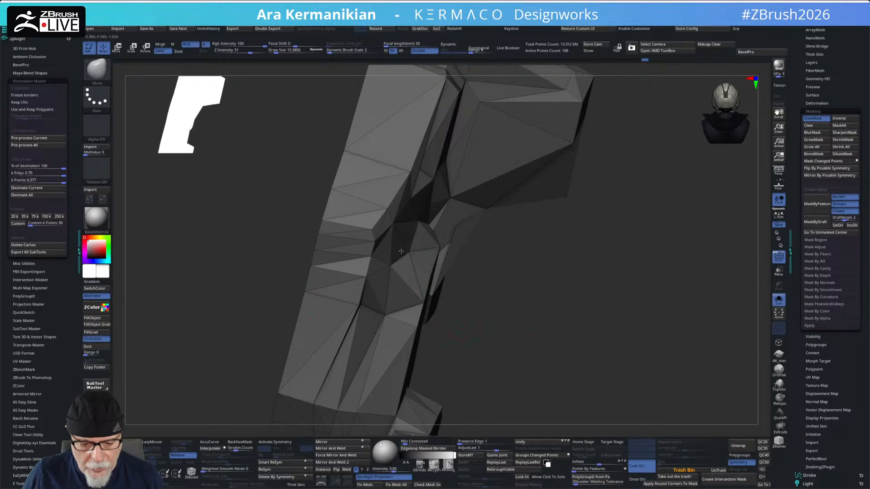
pyautogui.moveTo(583, 330); pyautogui.dragTo(556, 311)
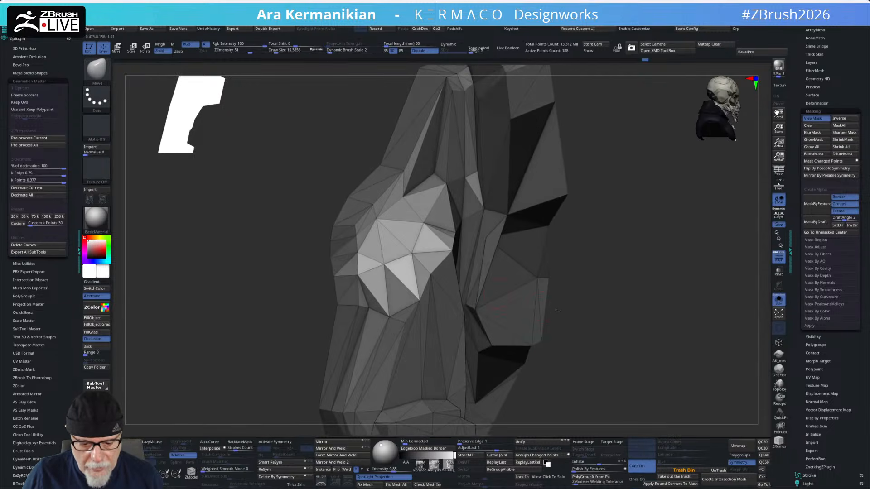
pyautogui.moveTo(530, 261); pyautogui.dragTo(695, 292)
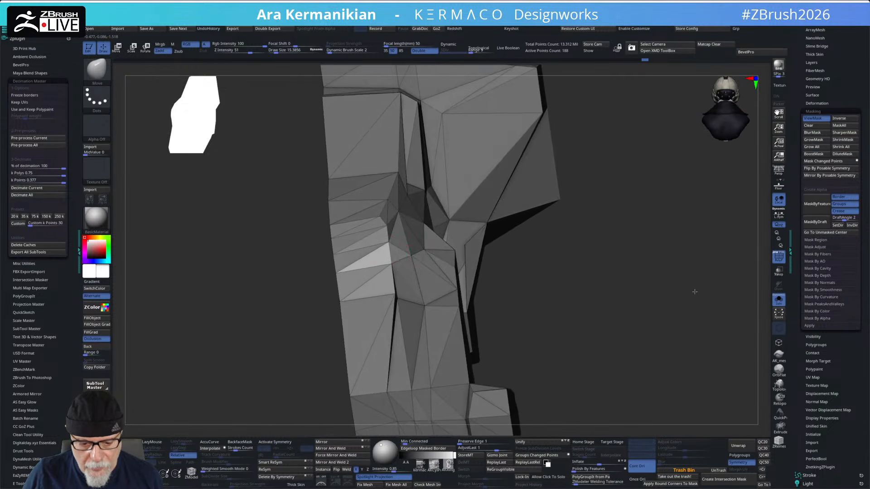
pyautogui.moveTo(584, 274); pyautogui.dragTo(395, 195)
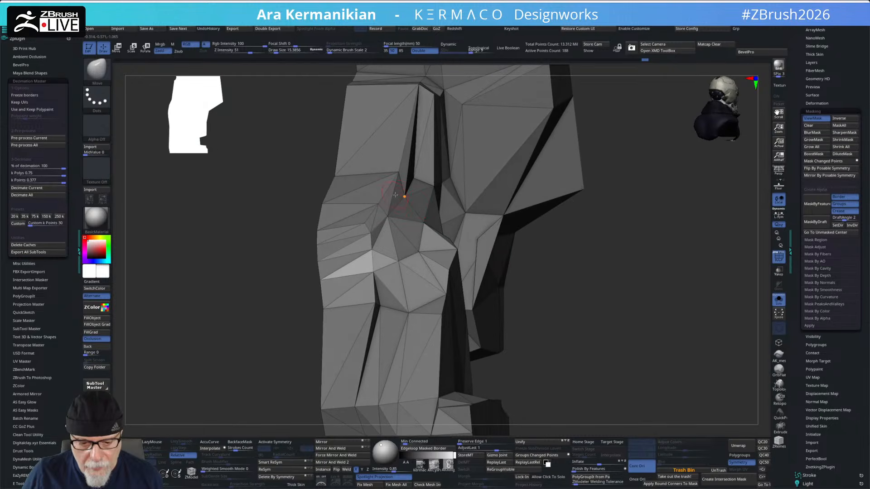
pyautogui.press('b')
pyautogui.press('z')
pyautogui.press('m')
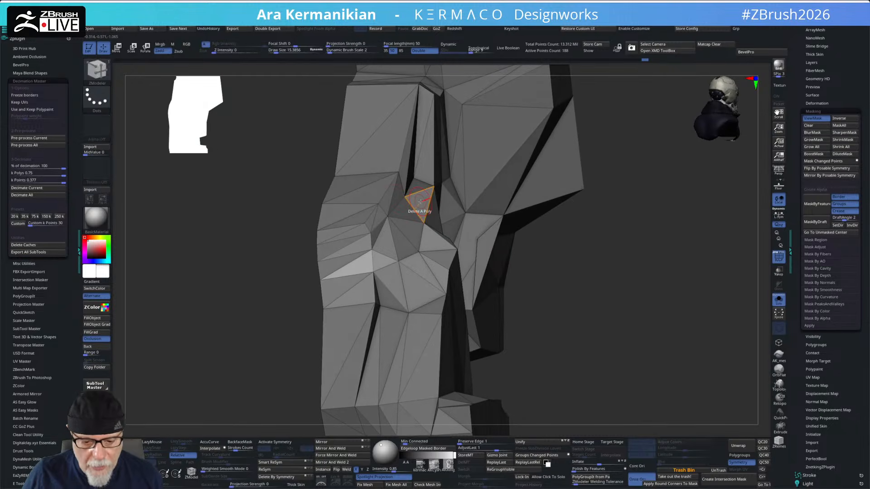
# Step: Switch the part's polyframe display to show both the wireframe and the polygroup colours
pyautogui.hotkey('shift', 'f')
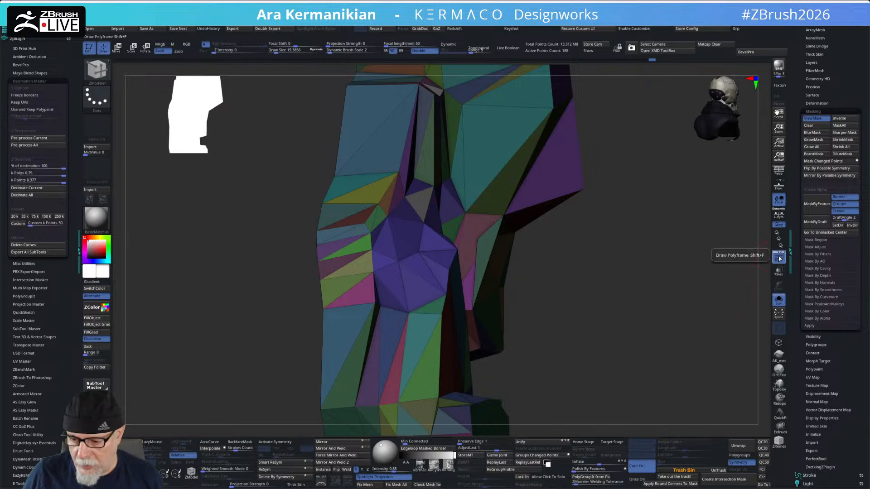
pyautogui.click(779, 257)
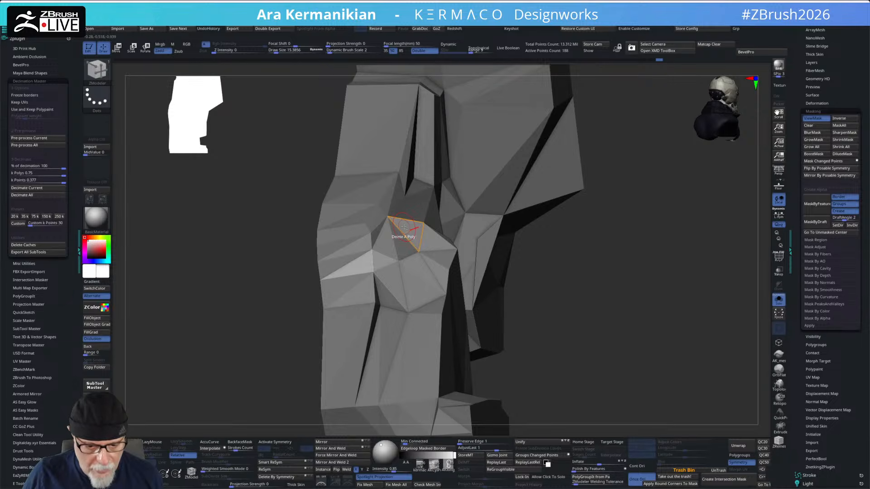
pyautogui.click(778, 261)
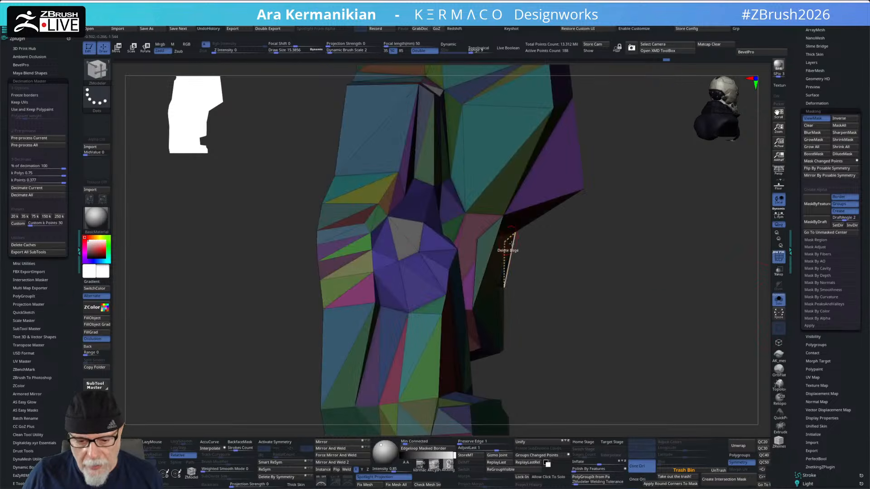
pyautogui.click(782, 255)
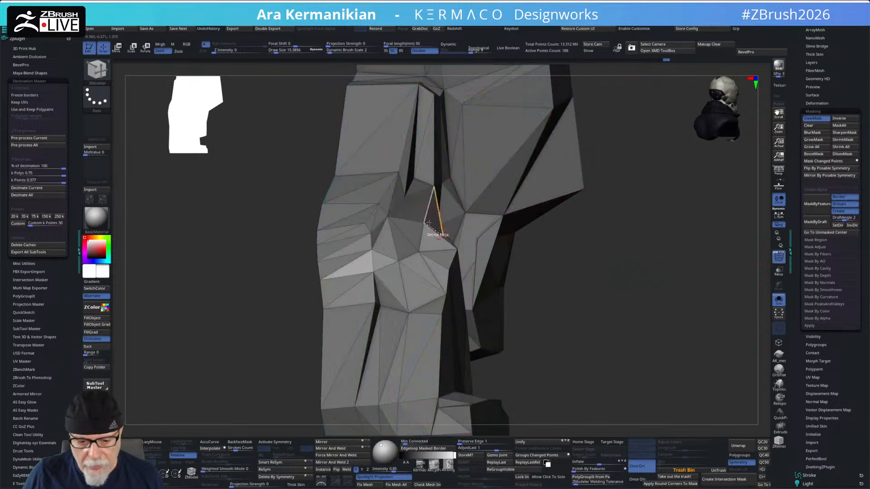
pyautogui.hotkey('shift', 'f')
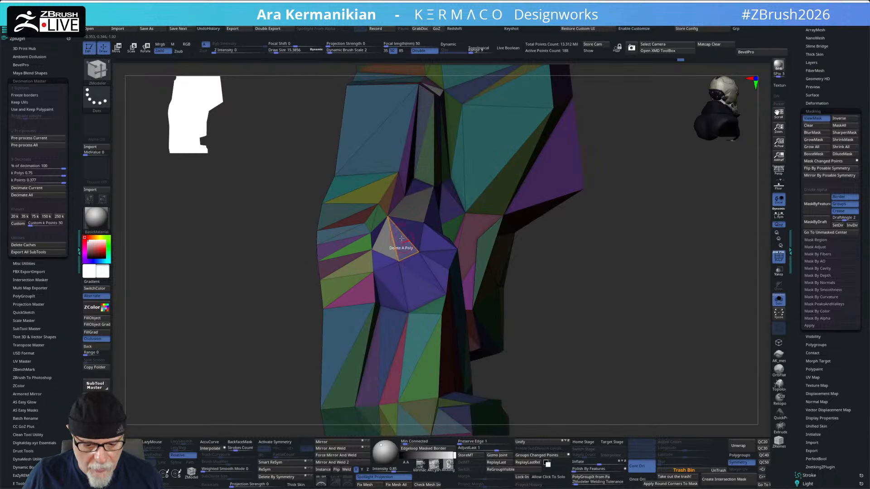
# Step: Set the ZModeler polygon action to Polygroup with the A Single Poly target, and the edge action to Do Nothing
pyautogui.press('space')
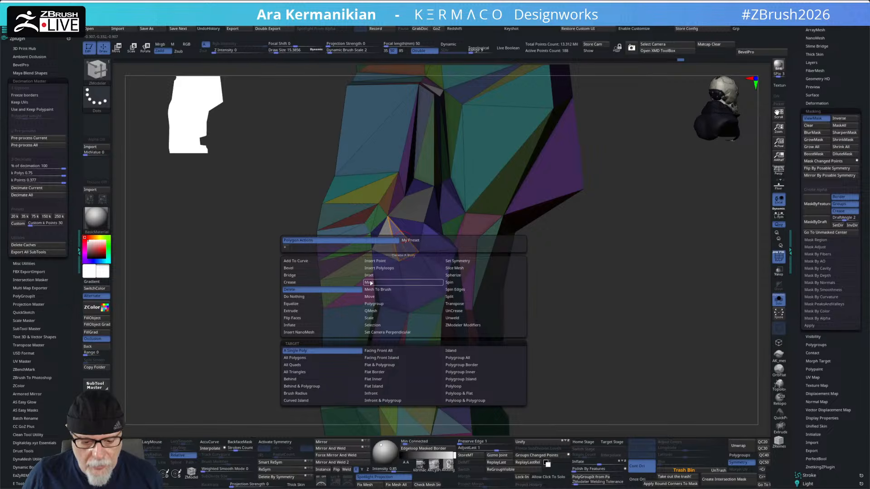
pyautogui.click(377, 304)
pyautogui.click(326, 352)
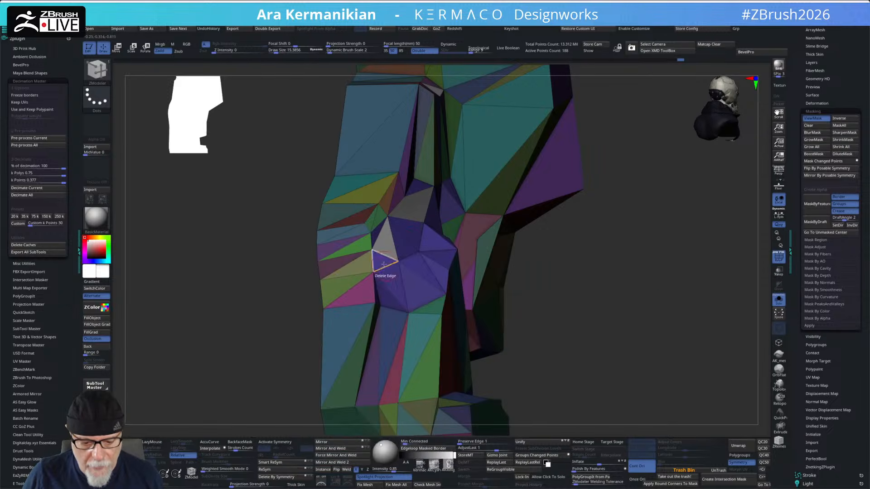
pyautogui.moveTo(650, 306); pyautogui.dragTo(618, 297)
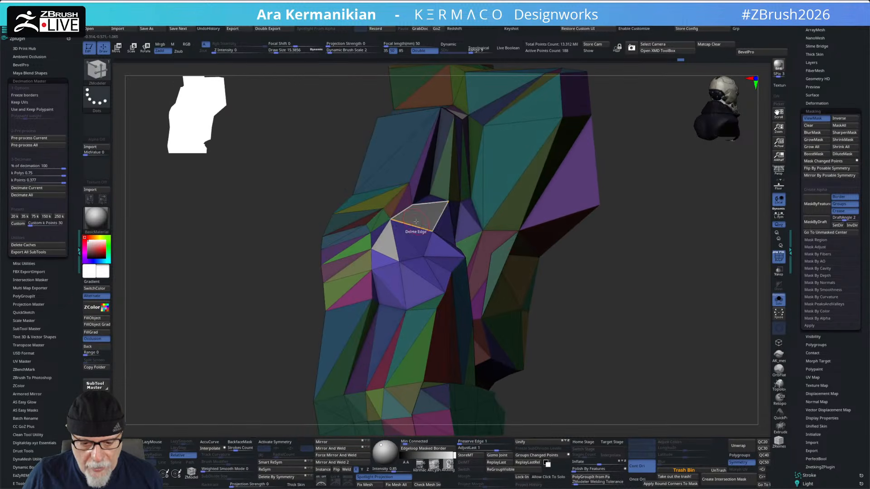
pyautogui.click(426, 223)
pyautogui.hotkey('ctrl', 'z')
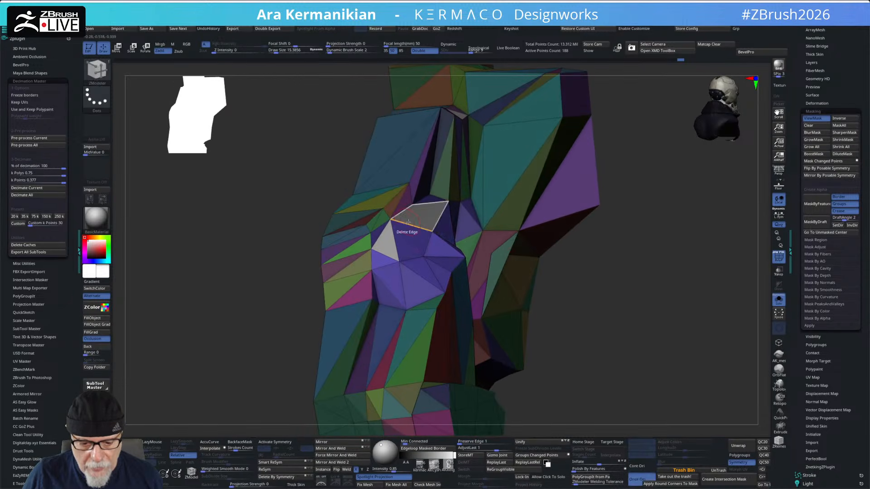
pyautogui.press('space')
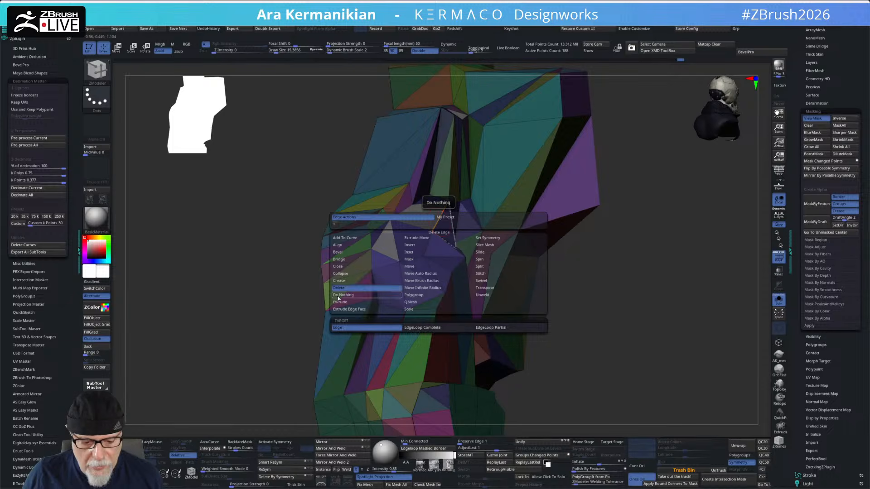
pyautogui.click(340, 295)
# Step: Assign the polygons in the upper part of the filled patch to one new polygroup
pyautogui.click(415, 233)
pyautogui.moveTo(706, 324); pyautogui.dragTo(448, 281)
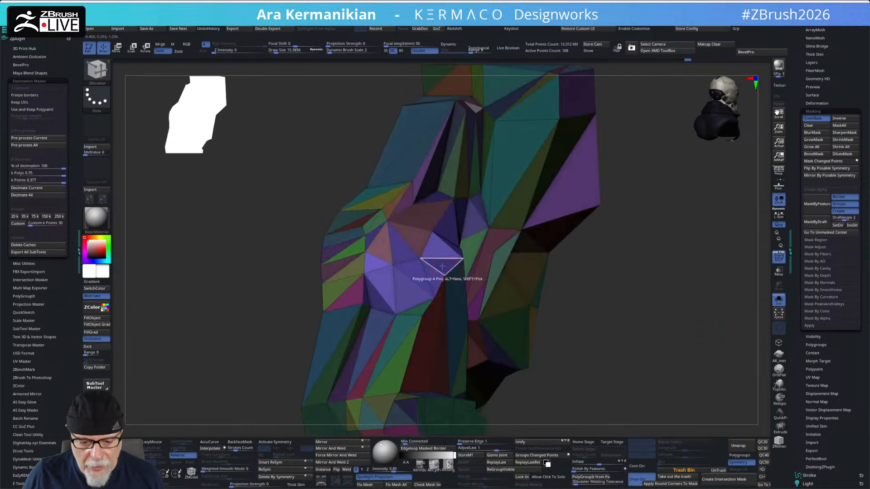
pyautogui.click(421, 220)
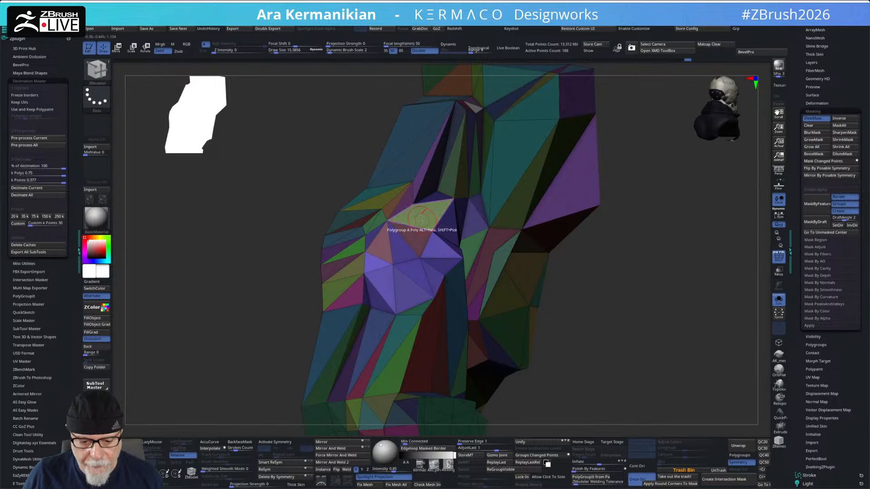
pyautogui.click(413, 244)
pyautogui.click(394, 248)
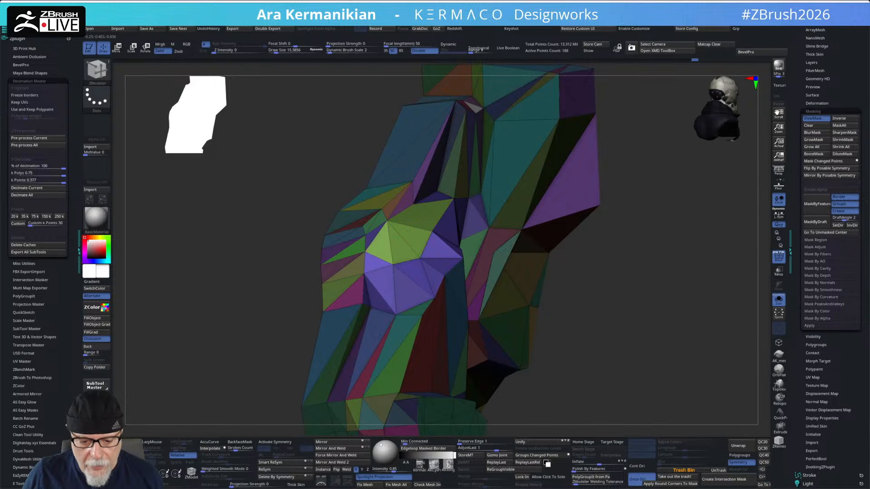
pyautogui.moveTo(631, 326); pyautogui.dragTo(554, 321)
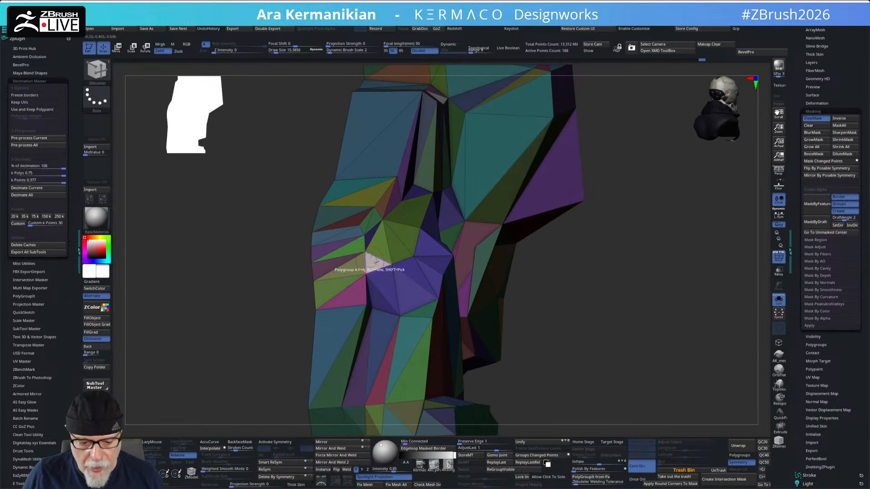
pyautogui.moveTo(677, 320); pyautogui.dragTo(650, 318)
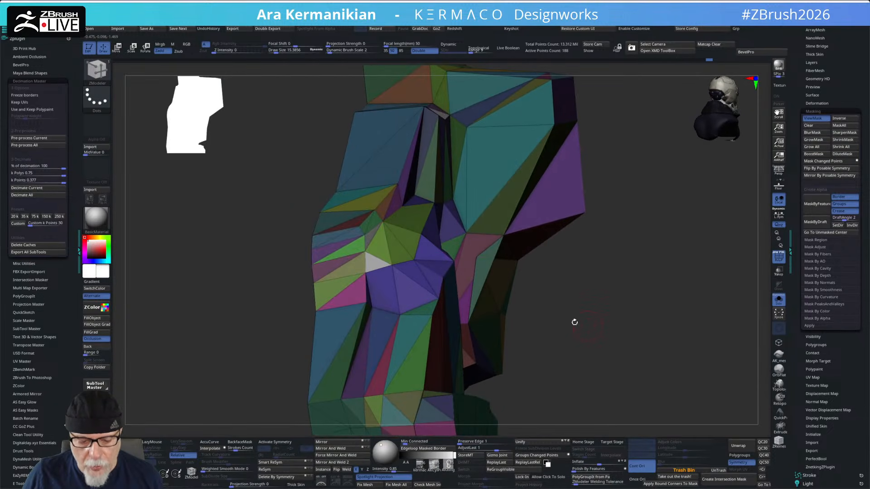
# Step: Set the ZModeler polygon action to Mask and clear the existing mask from the part
pyautogui.press('space')
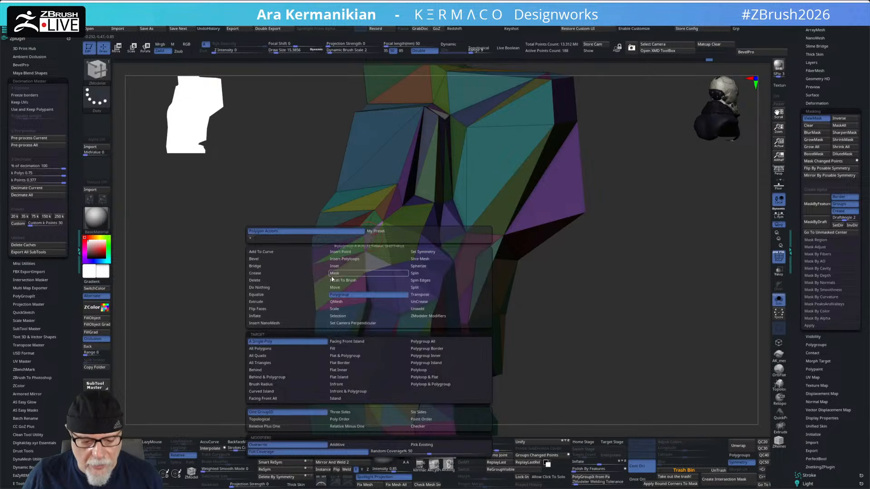
pyautogui.click(338, 274)
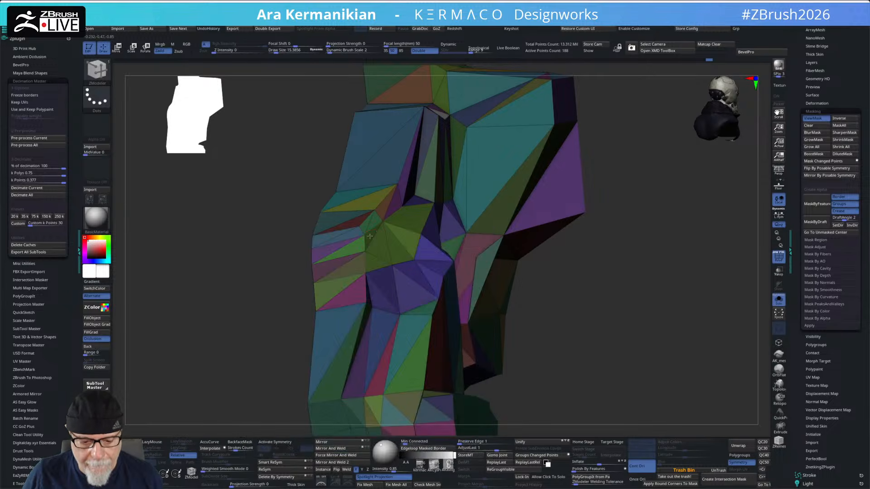
pyautogui.click(401, 249)
pyautogui.click(410, 239)
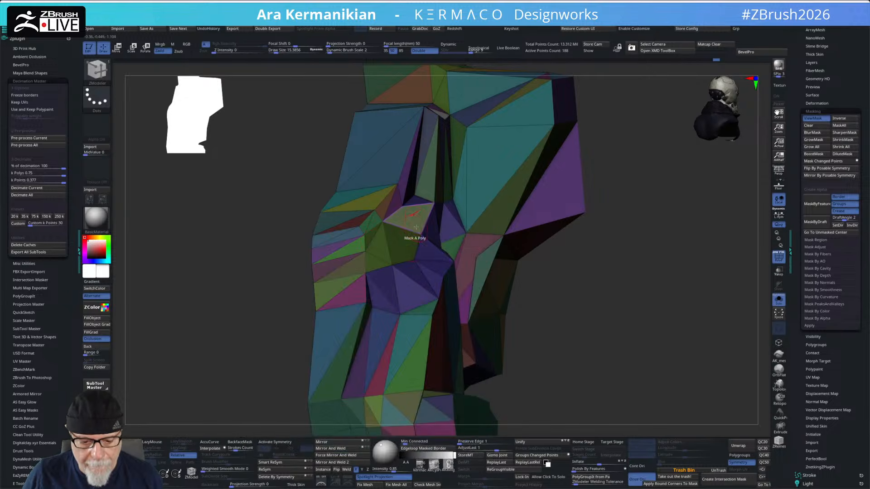
pyautogui.click(417, 213)
pyautogui.moveTo(718, 359)
pyautogui.mouseDown()
pyautogui.moveTo(670, 344)
pyautogui.moveTo(684, 341)
pyautogui.moveTo(602, 325)
pyautogui.moveTo(634, 333)
pyautogui.mouseUp()
pyautogui.hotkey('ctrl', 'z')
pyautogui.keyDown('ctrl'); pyautogui.click(637, 327); pyautogui.keyUp('ctrl')
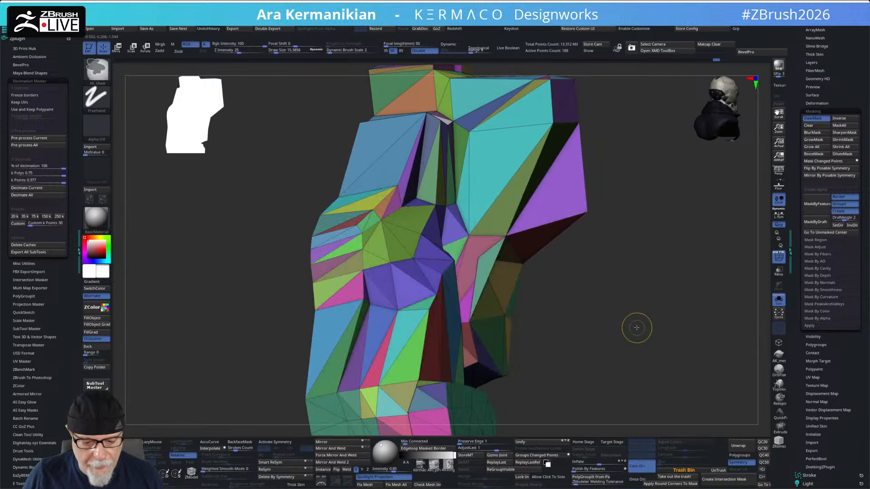
# Step: Mask the polygons of the patch's new upper polygroup one by one
pyautogui.click(407, 219)
pyautogui.click(399, 236)
pyautogui.click(393, 245)
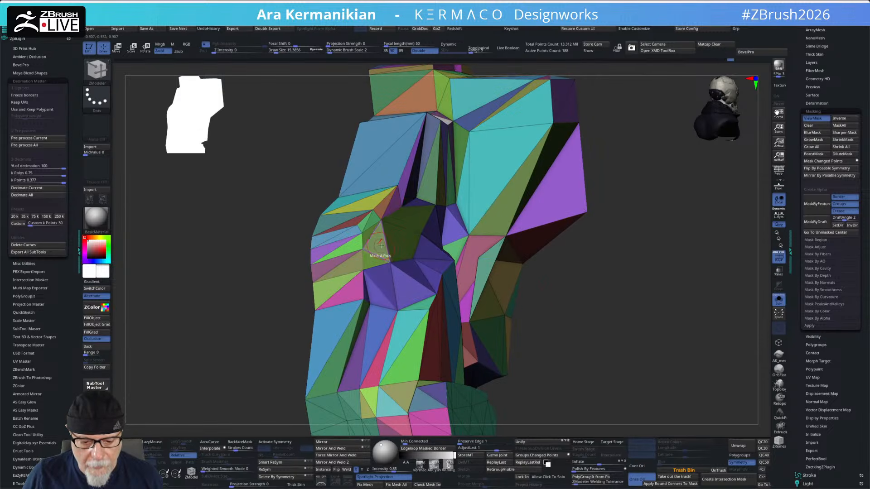
pyautogui.click(379, 245)
pyautogui.click(368, 260)
pyautogui.moveTo(628, 315); pyautogui.dragTo(683, 326)
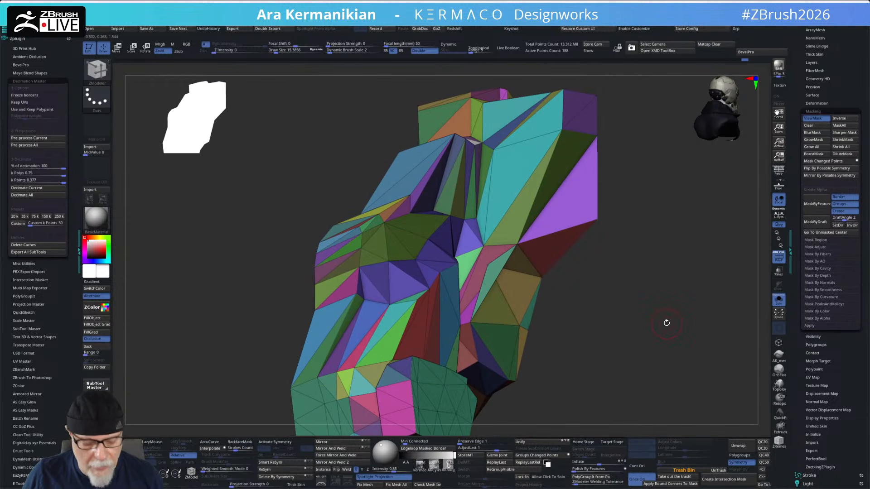
# Step: Invert the mask and shift the unmasked upper patch polygons with the gizmo, repositioning it on the patch's border
pyautogui.press('w')
pyautogui.keyDown('ctrl'); pyautogui.click(666, 323); pyautogui.keyUp('ctrl')
pyautogui.moveTo(601, 294); pyautogui.dragTo(365, 254)
pyautogui.moveTo(366, 204); pyautogui.dragTo(367, 193)
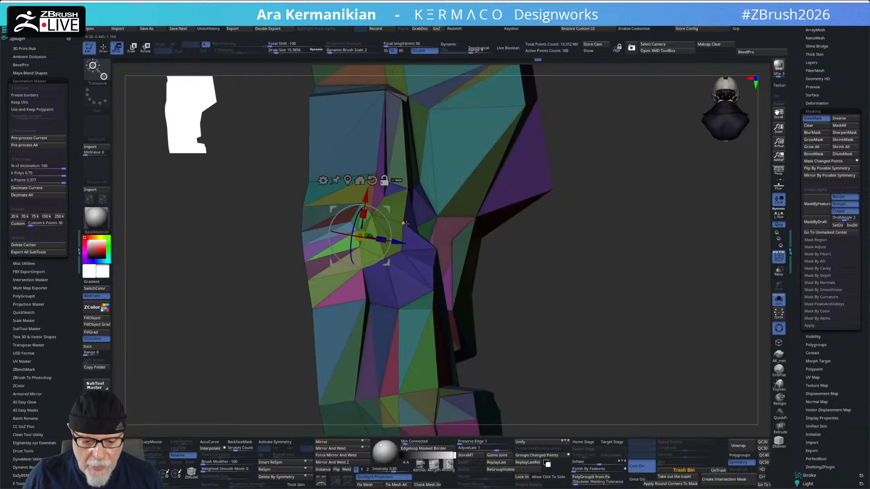
pyautogui.keyDown('ctrl'); pyautogui.moveTo(248, 347); pyautogui.dragTo(258, 359); pyautogui.keyUp('ctrl')
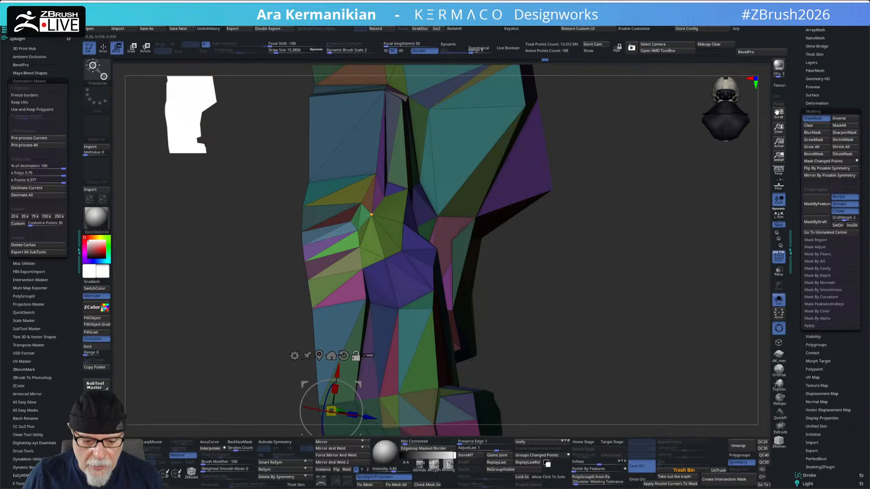
pyautogui.click(370, 214)
pyautogui.moveTo(541, 308); pyautogui.dragTo(505, 234)
pyautogui.moveTo(375, 205); pyautogui.dragTo(361, 289)
pyautogui.moveTo(710, 347)
pyautogui.mouseDown()
pyautogui.moveTo(708, 391)
pyautogui.moveTo(588, 306)
pyautogui.moveTo(615, 312)
pyautogui.mouseUp()
pyautogui.press('q')
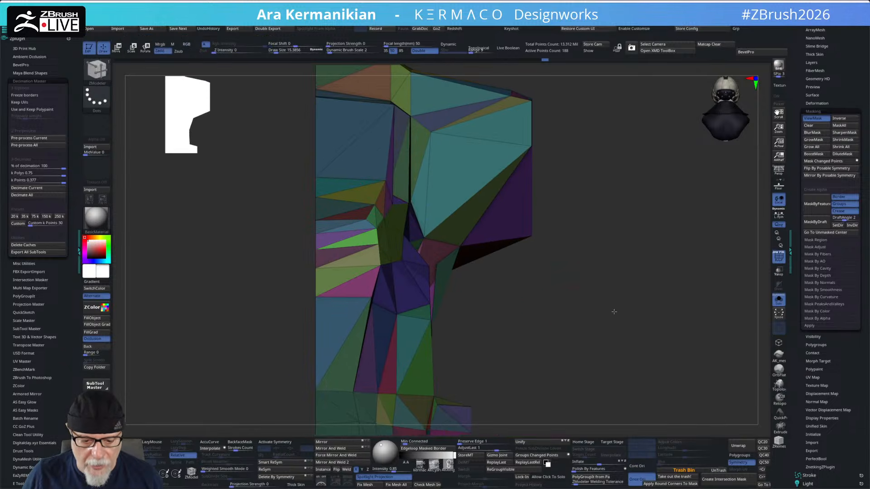
# Step: Clear the mask and use the Move brush to straighten the vertices along the patch's outer side edge
pyautogui.press('b')
pyautogui.press('m')
pyautogui.press('v')
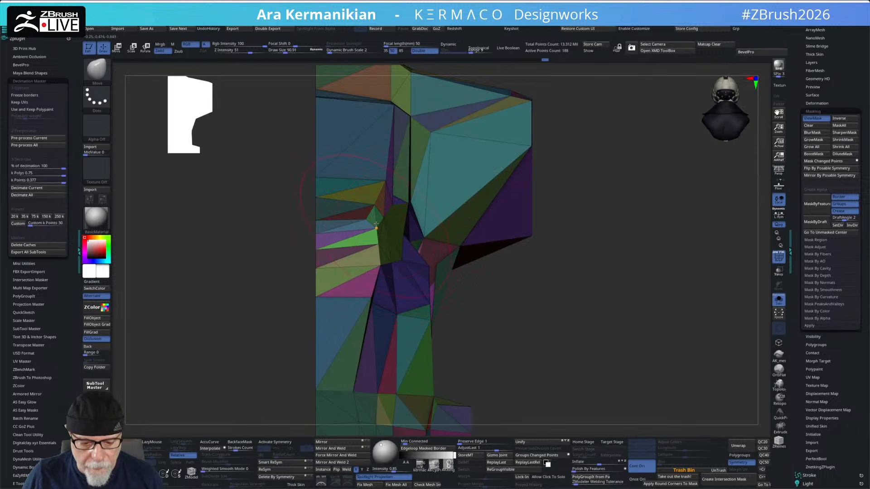
pyautogui.keyDown('ctrl'); pyautogui.moveTo(517, 306); pyautogui.dragTo(555, 322); pyautogui.keyUp('ctrl')
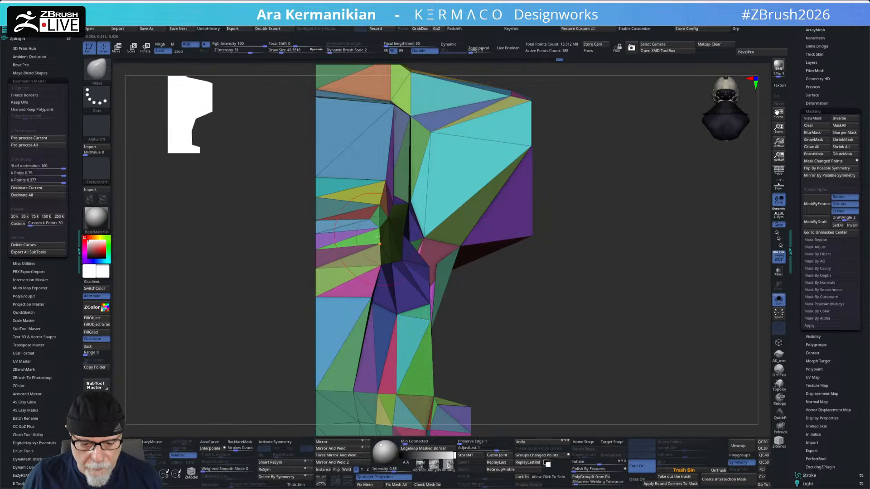
pyautogui.moveTo(554, 309); pyautogui.dragTo(561, 280)
# Step: Mirror and weld the part across its centre, and check the seam of the full piece
pyautogui.click(341, 447)
pyautogui.moveTo(568, 320)
pyautogui.mouseDown()
pyautogui.moveTo(569, 331)
pyautogui.moveTo(552, 303)
pyautogui.moveTo(571, 313)
pyautogui.mouseUp()
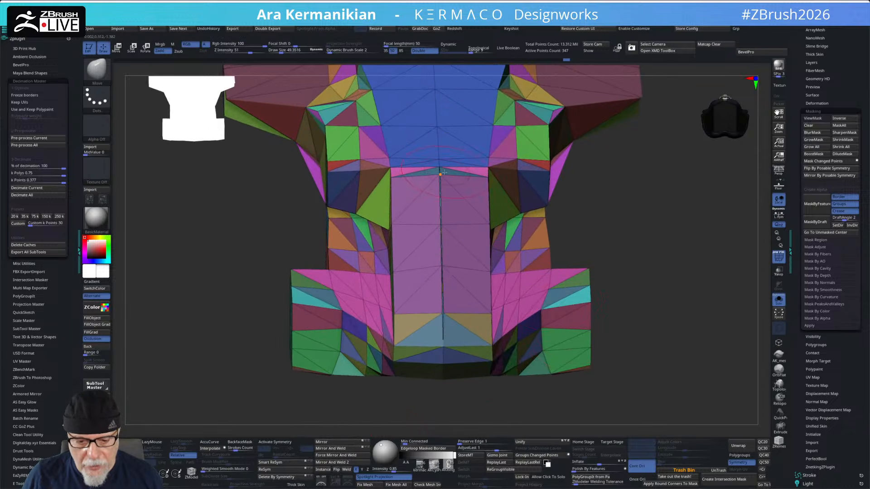
pyautogui.keyDown('alt'); pyautogui.moveTo(690, 314); pyautogui.dragTo(622, 312); pyautogui.keyUp('alt')
pyautogui.moveTo(621, 313); pyautogui.dragTo(621, 303)
# Step: Adjust the weld distance and weld the identical points along the full piece's centre seam
pyautogui.hotkey('ctrl', '1')
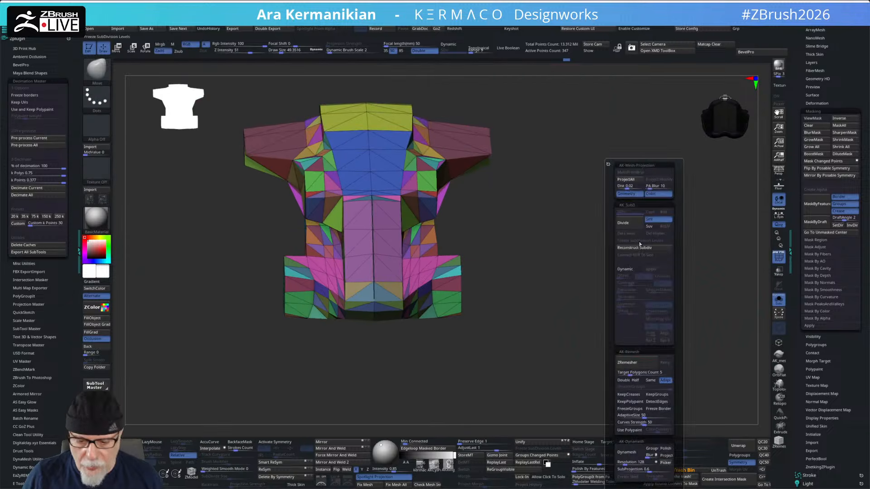
pyautogui.hotkey('ctrl', '2')
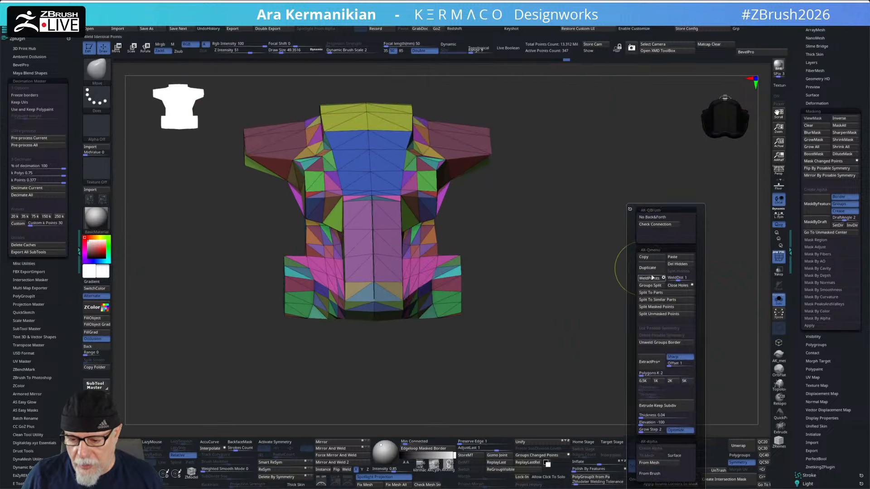
pyautogui.moveTo(671, 278); pyautogui.dragTo(681, 280)
pyautogui.click(685, 280)
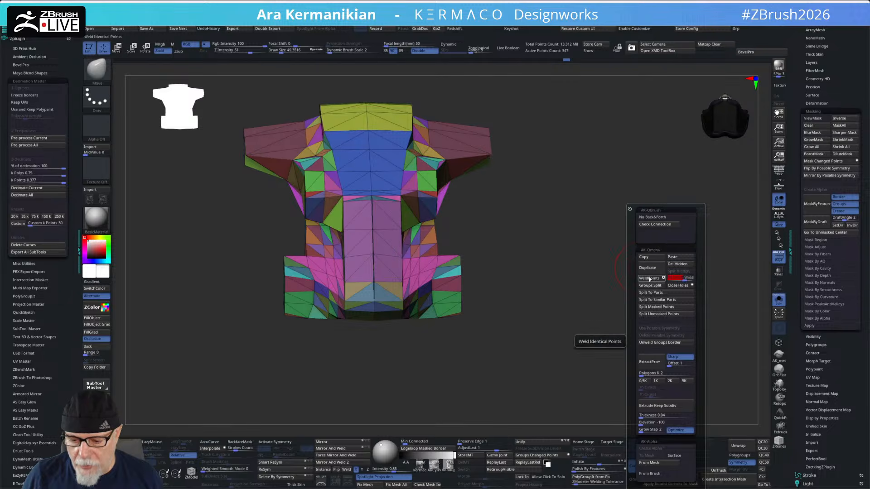
pyautogui.click(650, 278)
# Step: Always accept auto-activating Dynamic Subdiv until the next restart, and bring the rest of the mech back into view
pyautogui.moveTo(595, 300); pyautogui.dragTo(601, 234)
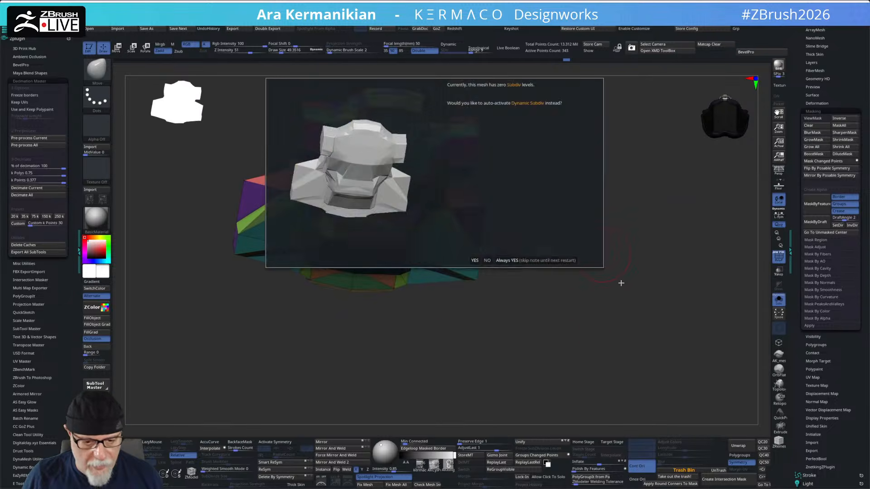
pyautogui.click(526, 261)
pyautogui.moveTo(561, 307); pyautogui.dragTo(651, 197)
pyautogui.moveTo(642, 228)
pyautogui.keyDown('alt'); pyautogui.mouseDown()
pyautogui.moveTo(682, 395)
pyautogui.moveTo(560, 330)
pyautogui.moveTo(571, 218)
pyautogui.moveTo(563, 346)
pyautogui.moveTo(767, 299)
pyautogui.moveTo(749, 307)
pyautogui.mouseUp(); pyautogui.keyUp('alt')
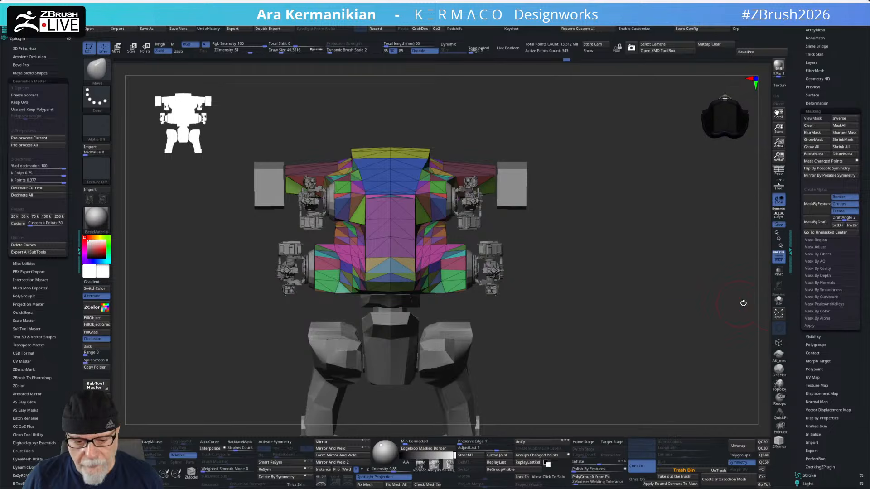
# Step: Turn off the polyframe display and examine the welded part on the assembled mech from several angles
pyautogui.click(777, 257)
pyautogui.moveTo(680, 270); pyautogui.dragTo(640, 317)
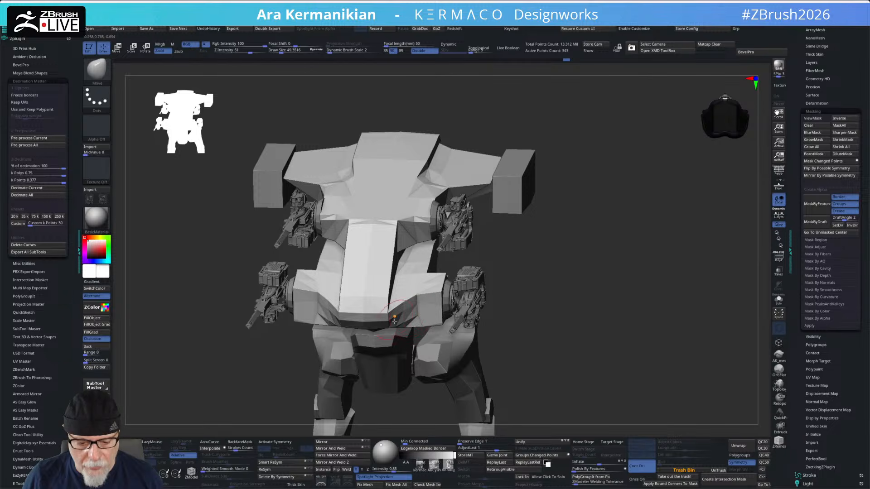
pyautogui.moveTo(634, 370); pyautogui.dragTo(660, 352)
pyautogui.moveTo(650, 317); pyautogui.dragTo(643, 252)
pyautogui.moveTo(566, 328)
pyautogui.mouseDown()
pyautogui.moveTo(565, 285)
pyautogui.moveTo(561, 313)
pyautogui.mouseUp()
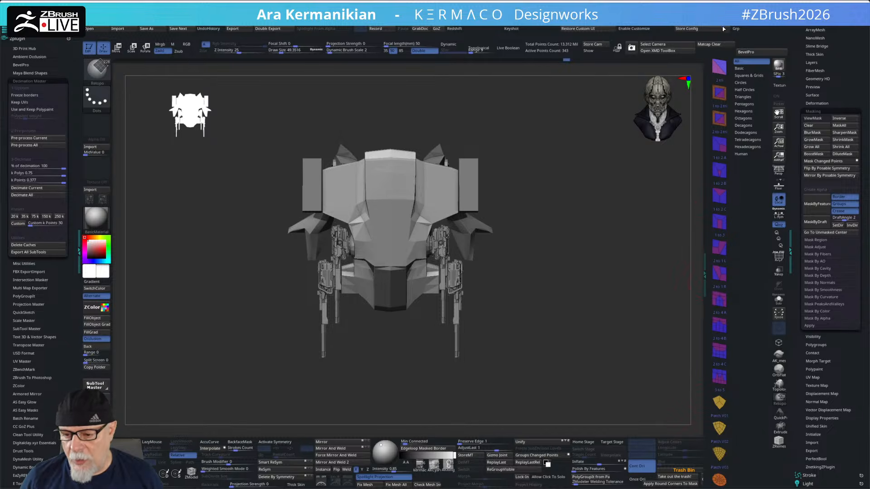
# Step: Browse the Retopo brush's patch presets and activate symmetry for the part
pyautogui.scroll(-5, 719, 348)
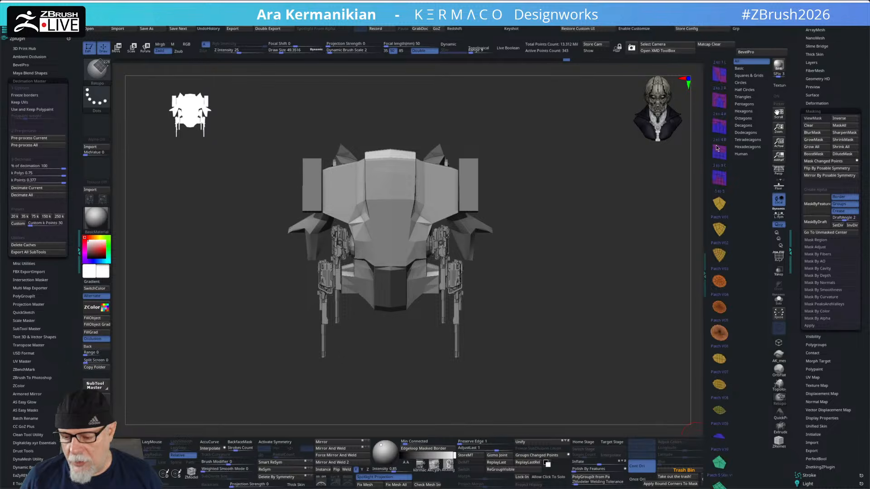
pyautogui.scroll(6, 719, 352)
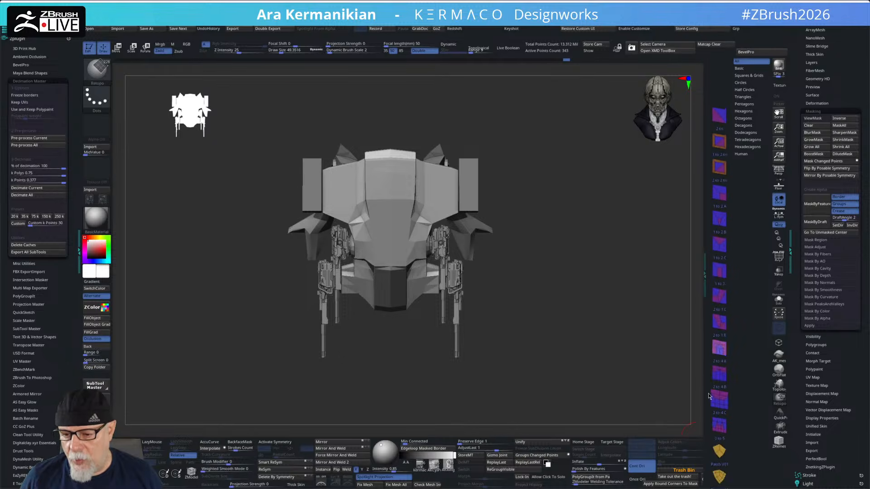
pyautogui.scroll(-1, 712, 352)
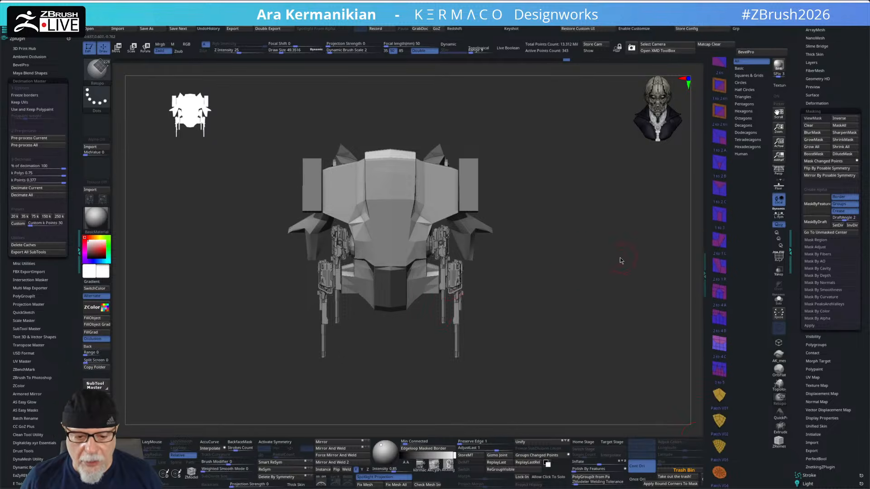
pyautogui.scroll(3, 593, 253)
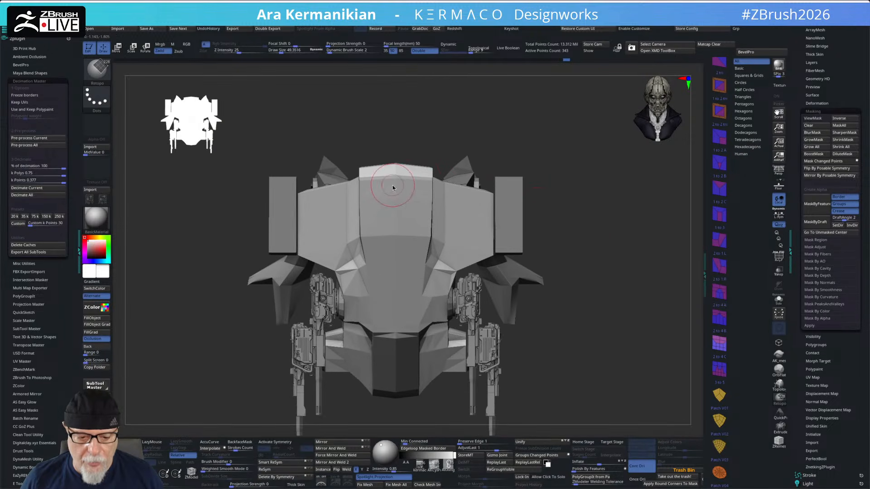
pyautogui.scroll(-2, 607, 250)
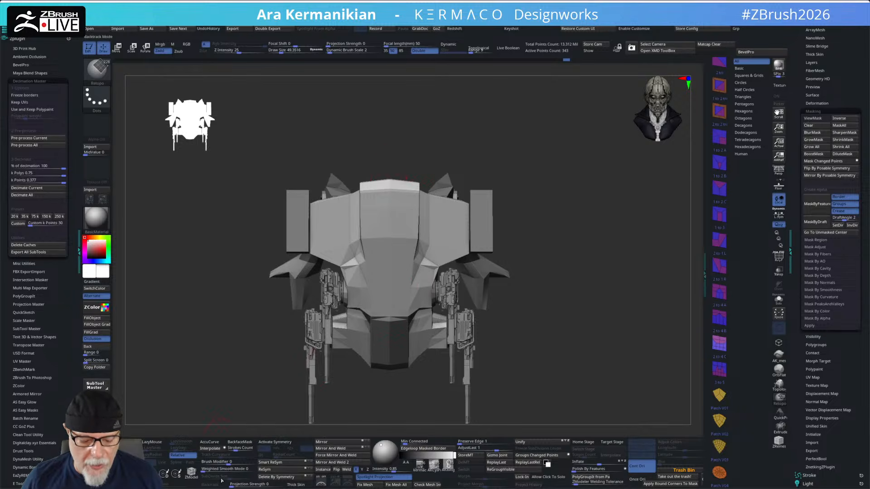
pyautogui.click(276, 442)
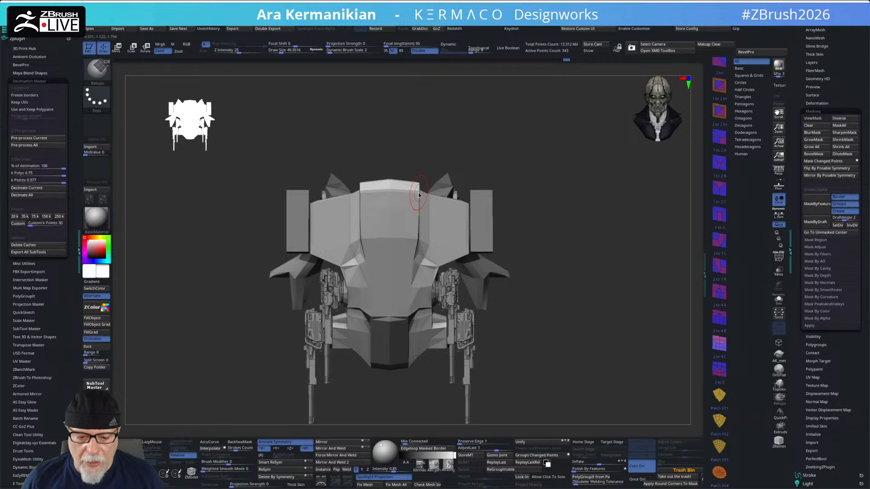
# Step: Start the Retopo brush on the body part by creating a new Retopo mesh
pyautogui.click(419, 195)
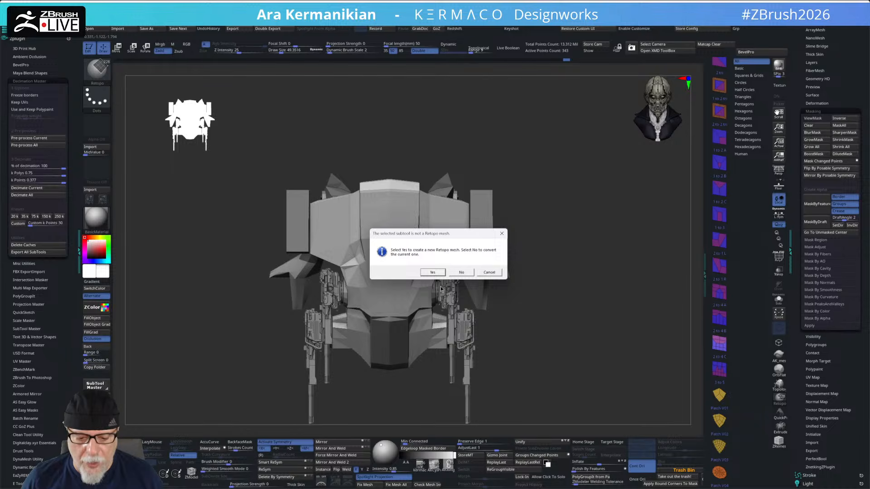
pyautogui.click(432, 273)
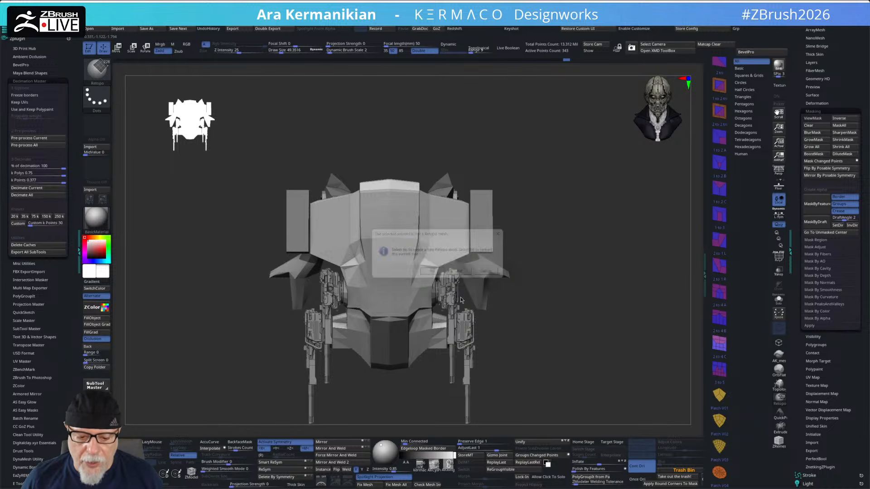
pyautogui.moveTo(564, 289); pyautogui.dragTo(635, 261)
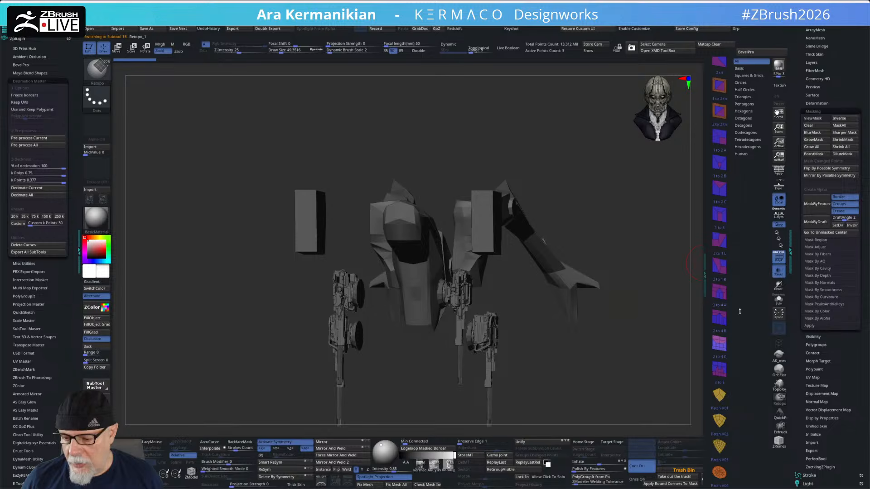
pyautogui.moveTo(621, 269)
pyautogui.mouseDown()
pyautogui.moveTo(641, 204)
pyautogui.moveTo(543, 232)
pyautogui.moveTo(573, 229)
pyautogui.moveTo(580, 213)
pyautogui.moveTo(591, 247)
pyautogui.mouseUp()
# Step: Show the original body part's subtool again and delete the newly created Retopo mesh subtool
pyautogui.moveTo(799, 95); pyautogui.dragTo(799, 236)
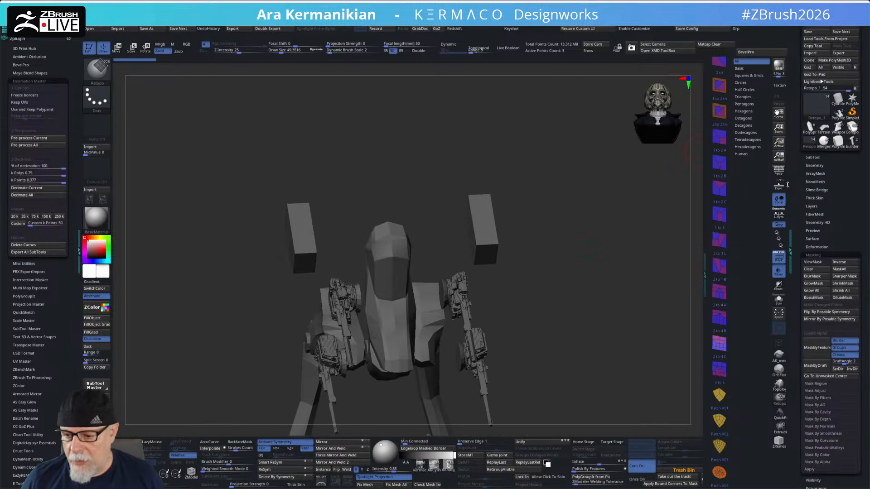
pyautogui.click(813, 156)
pyautogui.click(832, 262)
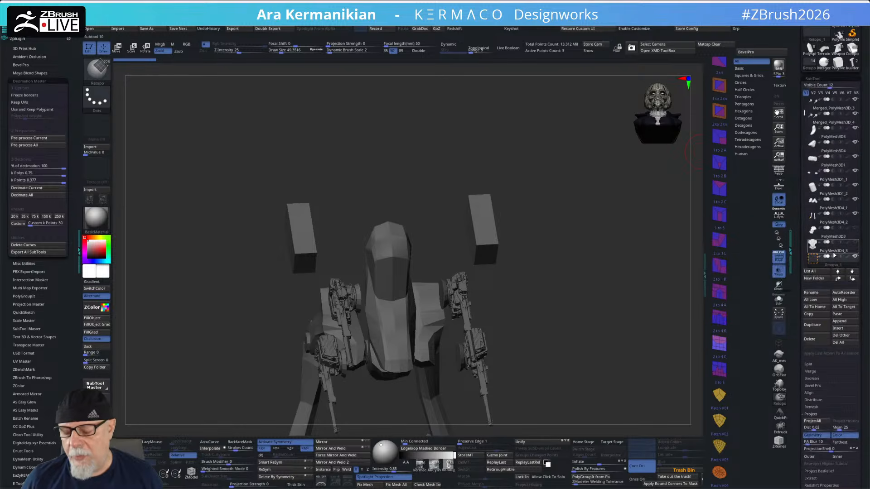
pyautogui.click(805, 245)
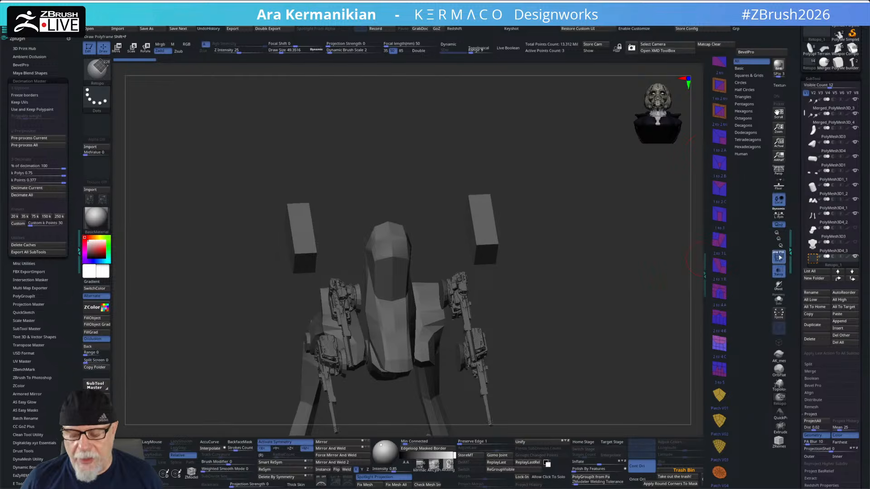
pyautogui.click(855, 243)
pyautogui.moveTo(586, 184); pyautogui.dragTo(613, 256)
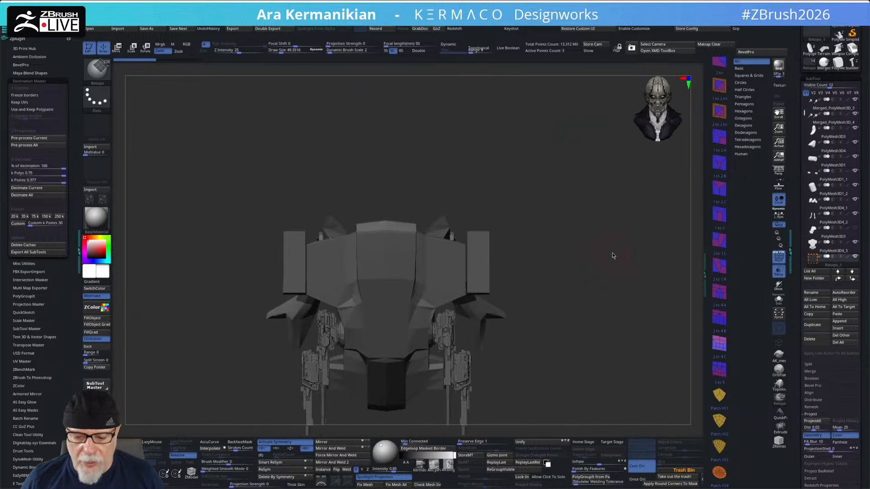
pyautogui.click(810, 339)
pyautogui.click(754, 355)
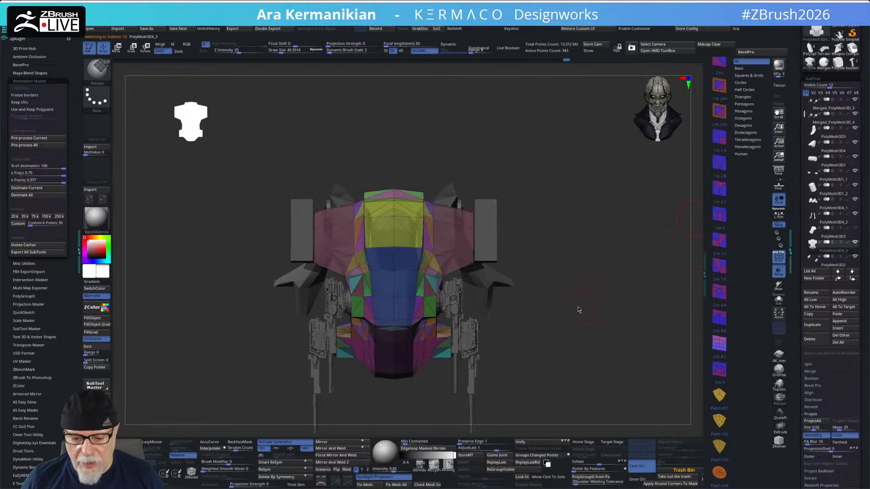
# Step: Turn off transparency so the body part displays solid, and frame the mech from the front
pyautogui.moveTo(590, 285); pyautogui.dragTo(568, 276)
pyautogui.click(781, 275)
pyautogui.moveTo(606, 298); pyautogui.dragTo(594, 278)
pyautogui.moveTo(540, 269); pyautogui.dragTo(678, 349)
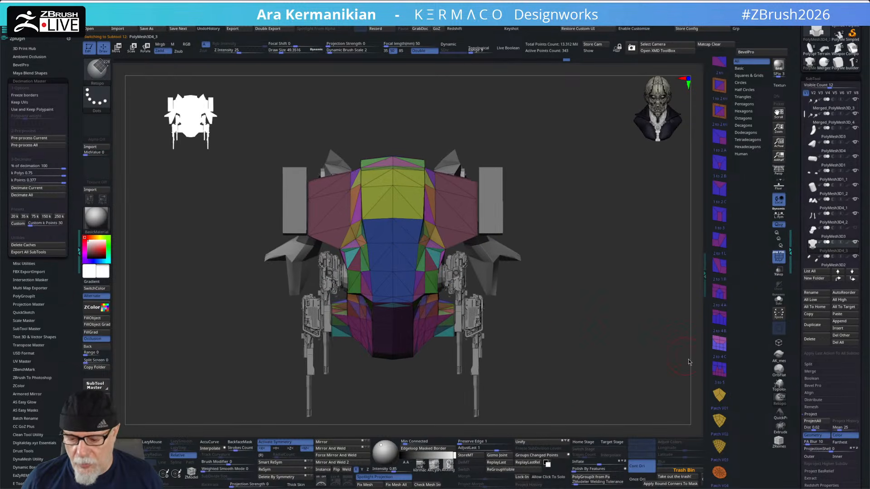
# Step: Reselect the Retopo brush, convert the current body part into a Retopo mesh, and turn transparency off
pyautogui.click(782, 401)
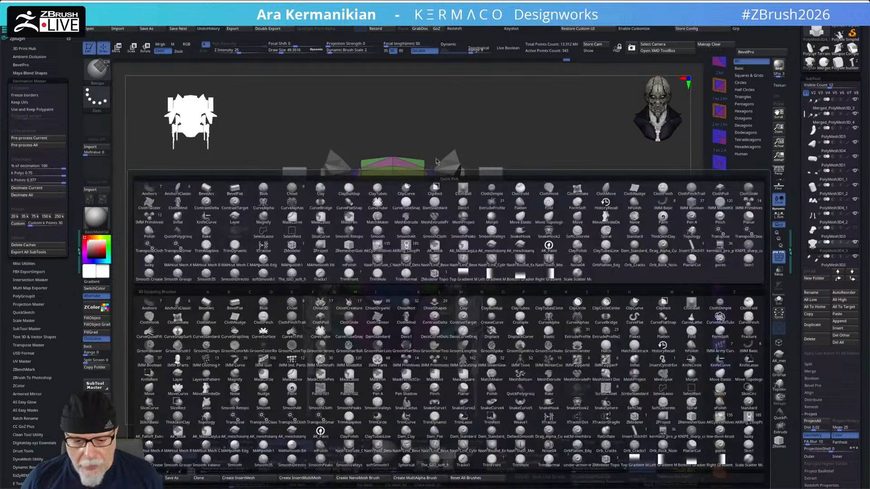
pyautogui.click(592, 360)
pyautogui.moveTo(779, 402)
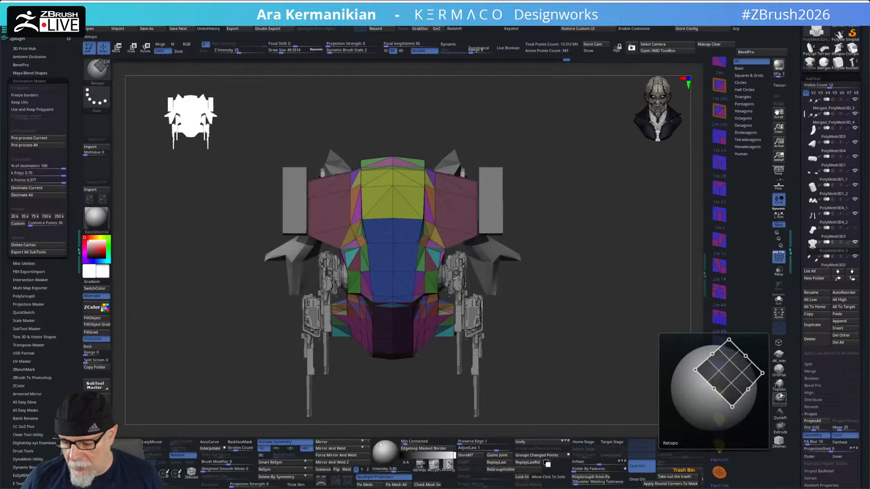
pyautogui.click(421, 222)
pyautogui.click(461, 272)
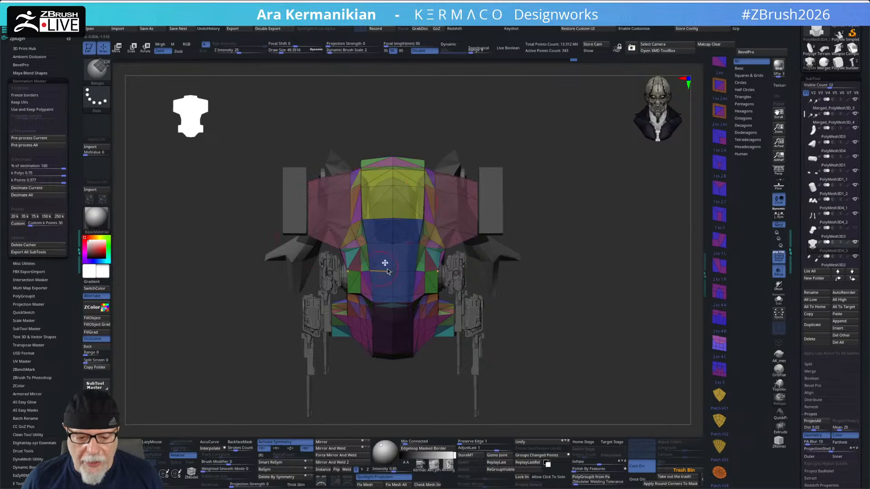
pyautogui.moveTo(659, 363); pyautogui.dragTo(680, 317)
pyautogui.click(778, 271)
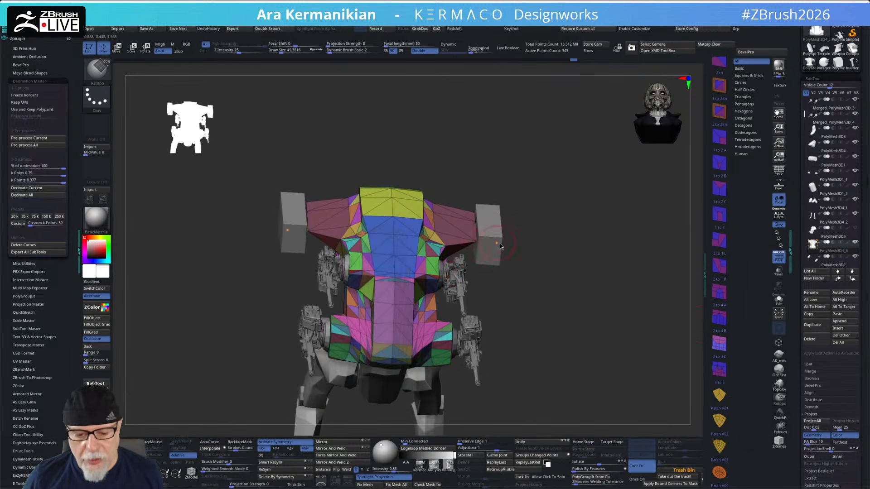
# Step: Try removing diagonal edges from the blue centre panel with the Retopo brush, and undo the last removal
pyautogui.keyDown('alt'); pyautogui.moveTo(593, 278); pyautogui.dragTo(605, 292); pyautogui.keyUp('alt')
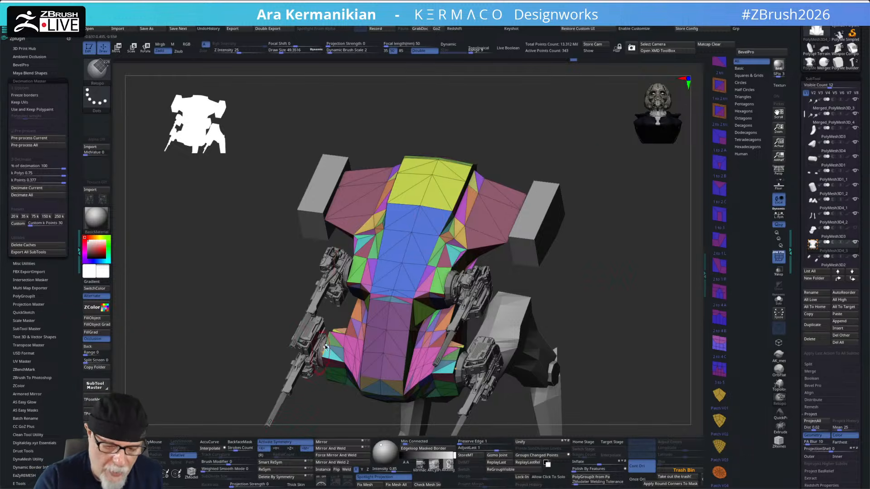
pyautogui.keyDown('shift'); pyautogui.moveTo(605, 181); pyautogui.dragTo(604, 175); pyautogui.keyUp('shift')
pyautogui.moveTo(514, 165); pyautogui.dragTo(562, 190)
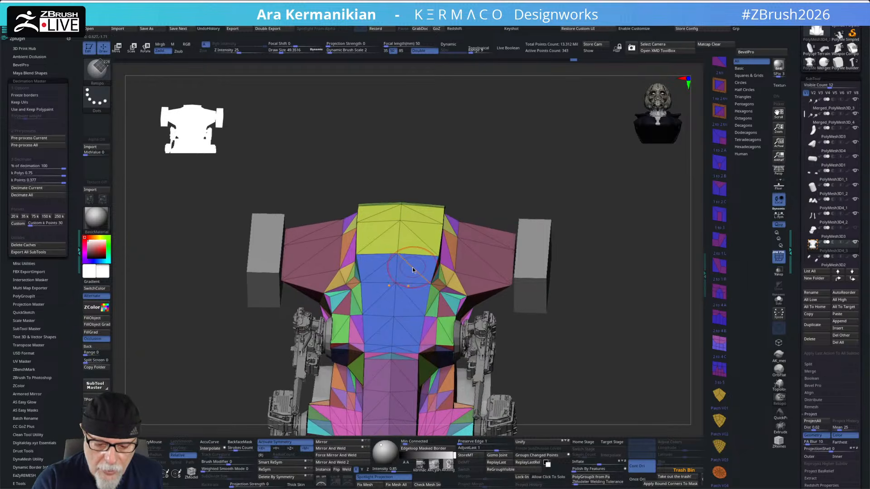
pyautogui.click(413, 267)
pyautogui.moveTo(553, 186); pyautogui.dragTo(589, 189)
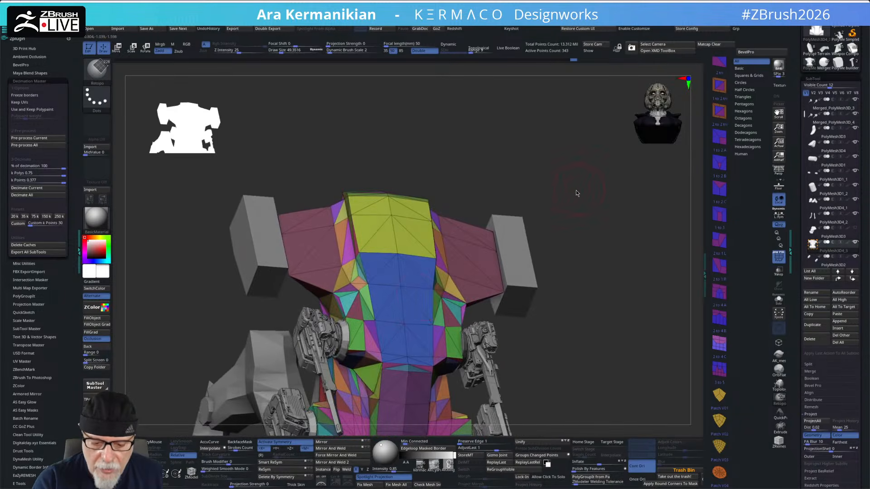
pyautogui.moveTo(592, 188)
pyautogui.mouseDown()
pyautogui.moveTo(560, 190)
pyautogui.moveTo(592, 162)
pyautogui.moveTo(609, 168)
pyautogui.moveTo(600, 156)
pyautogui.moveTo(590, 186)
pyautogui.moveTo(601, 179)
pyautogui.mouseUp()
pyautogui.keyDown('alt'); pyautogui.click(424, 305); pyautogui.keyUp('alt')
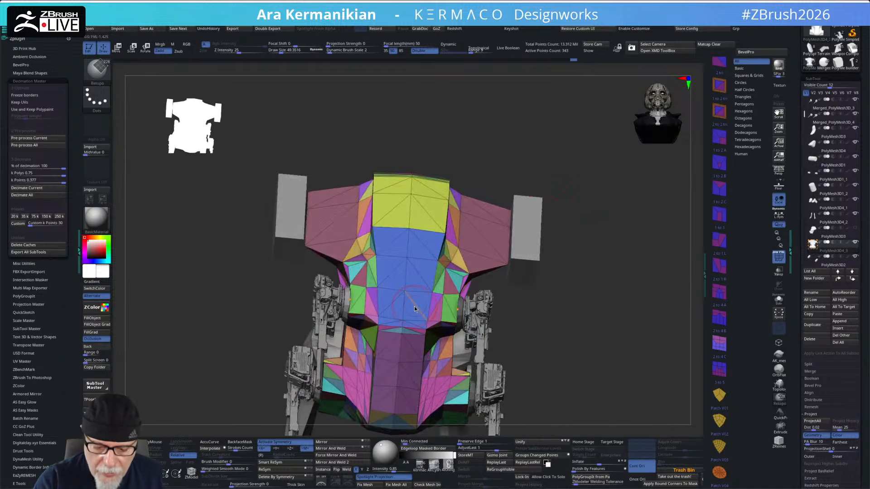
pyautogui.keyDown('alt'); pyautogui.click(414, 306); pyautogui.keyUp('alt')
pyautogui.hotkey('ctrl', 'z')
# Step: Test the Retopo brush on the middle of the blue panel from a closer view, and undo the resulting hole
pyautogui.moveTo(608, 208)
pyautogui.keyDown('alt'); pyautogui.mouseDown()
pyautogui.moveTo(610, 199)
pyautogui.moveTo(634, 210)
pyautogui.moveTo(607, 247)
pyautogui.moveTo(610, 266)
pyautogui.moveTo(636, 158)
pyautogui.moveTo(662, 161)
pyautogui.moveTo(637, 167)
pyautogui.moveTo(633, 212)
pyautogui.moveTo(623, 204)
pyautogui.mouseUp(); pyautogui.keyUp('alt')
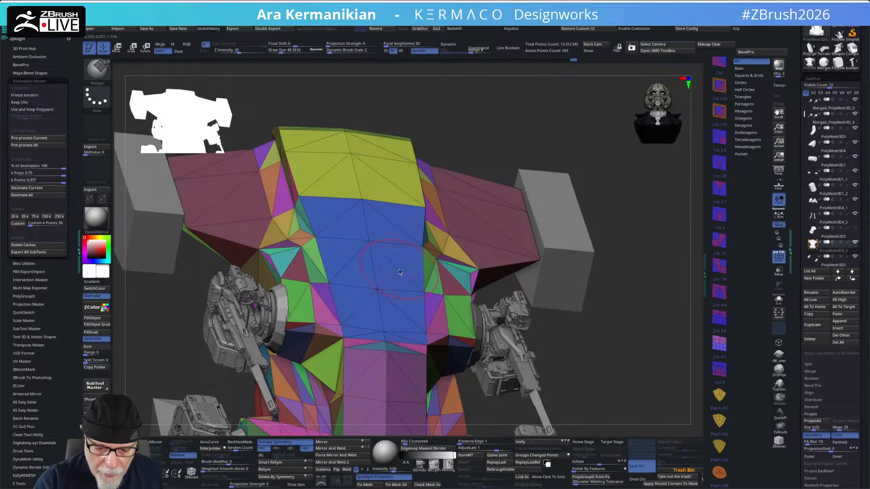
pyautogui.moveTo(520, 151); pyautogui.dragTo(526, 150)
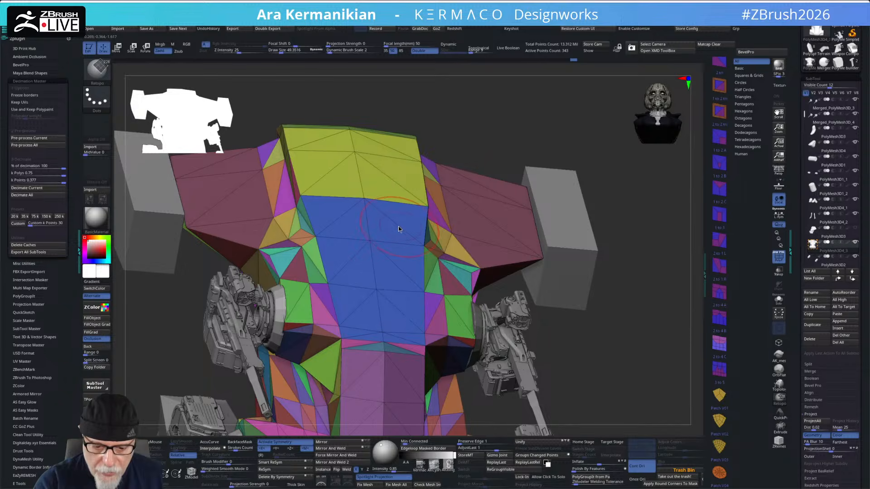
pyautogui.moveTo(588, 145); pyautogui.dragTo(414, 263)
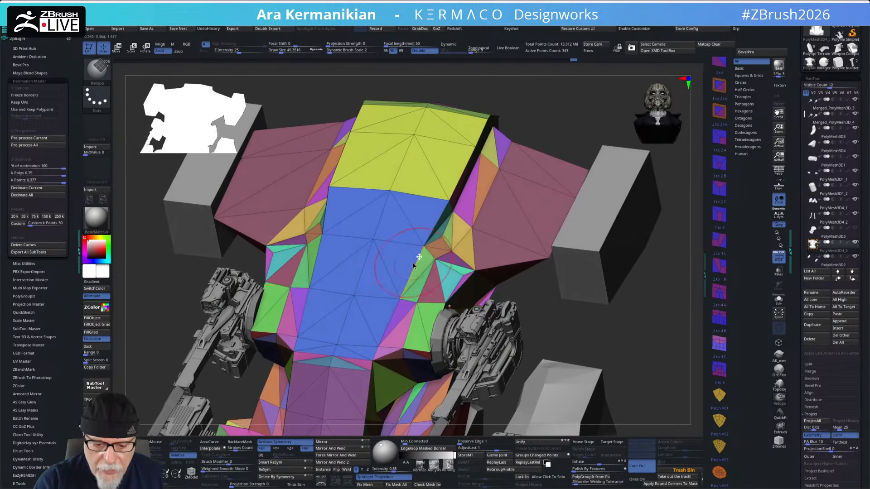
pyautogui.click(389, 276)
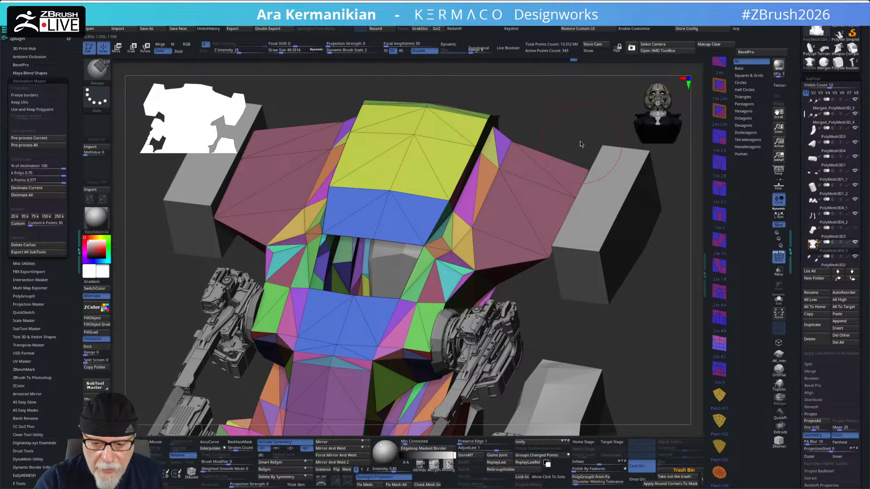
pyautogui.hotkey('ctrl', 'z')
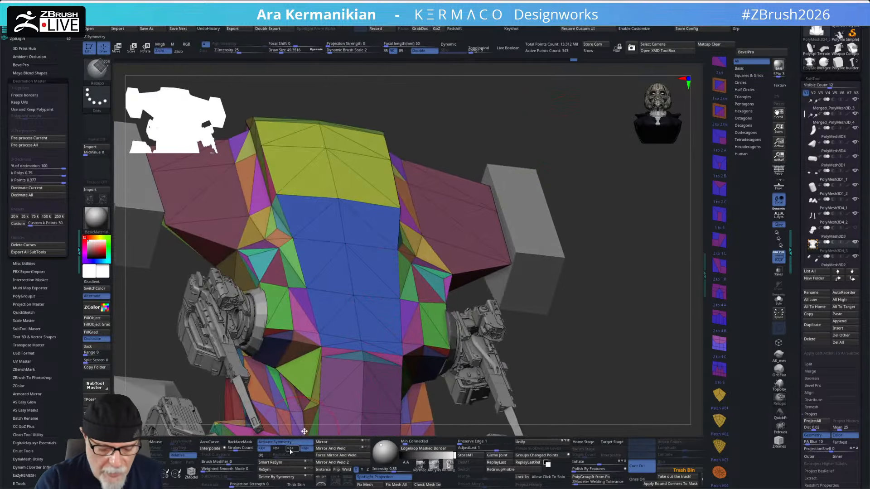
# Step: Turn symmetry off, test the Retopo brush on the edges of the blue centre panel, and reactivate symmetry
pyautogui.click(292, 450)
pyautogui.click(378, 279)
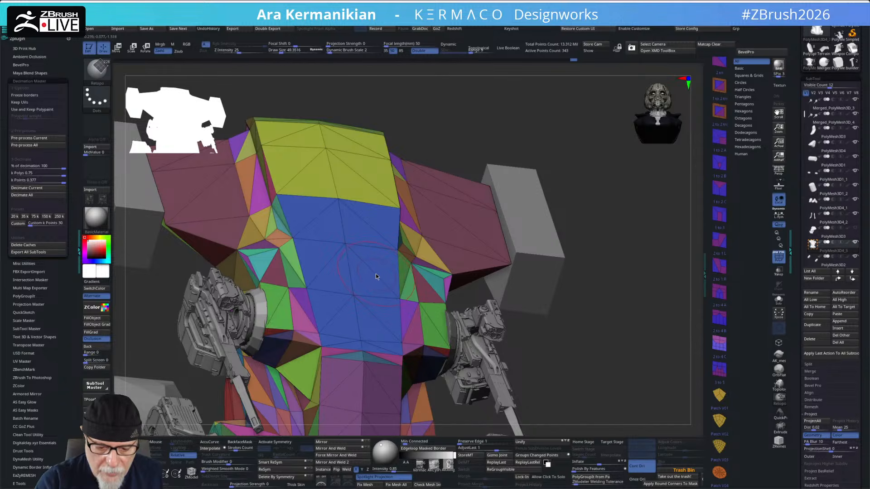
pyautogui.keyDown('alt'); pyautogui.moveTo(567, 266); pyautogui.dragTo(567, 185); pyautogui.keyUp('alt')
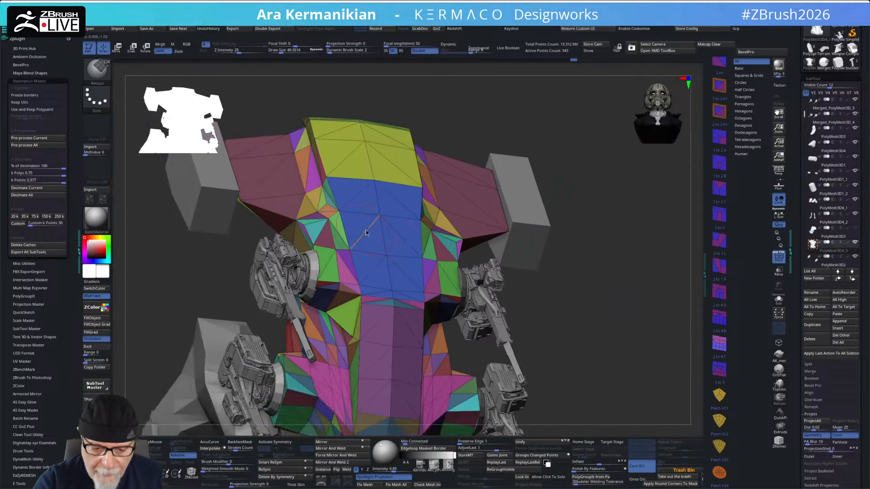
pyautogui.click(367, 242)
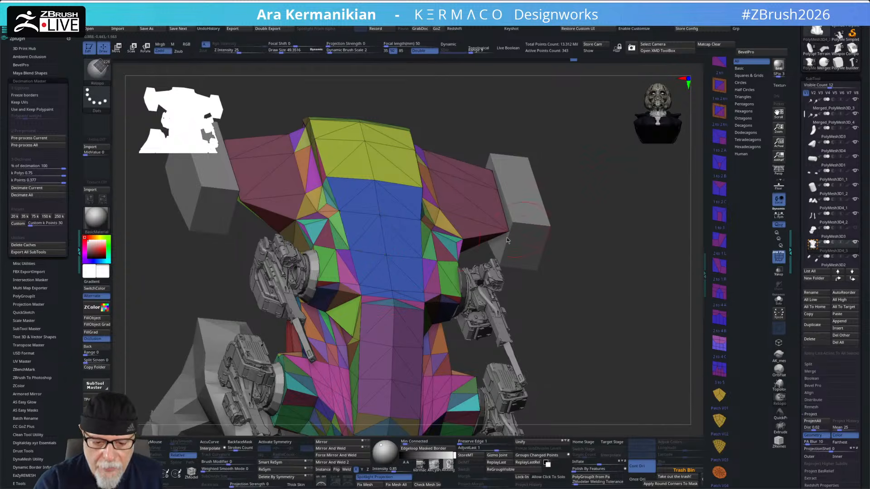
pyautogui.click(280, 444)
pyautogui.moveTo(625, 207)
pyautogui.mouseDown()
pyautogui.moveTo(653, 151)
pyautogui.moveTo(609, 165)
pyautogui.moveTo(599, 186)
pyautogui.moveTo(604, 173)
pyautogui.moveTo(626, 164)
pyautogui.moveTo(592, 216)
pyautogui.mouseUp()
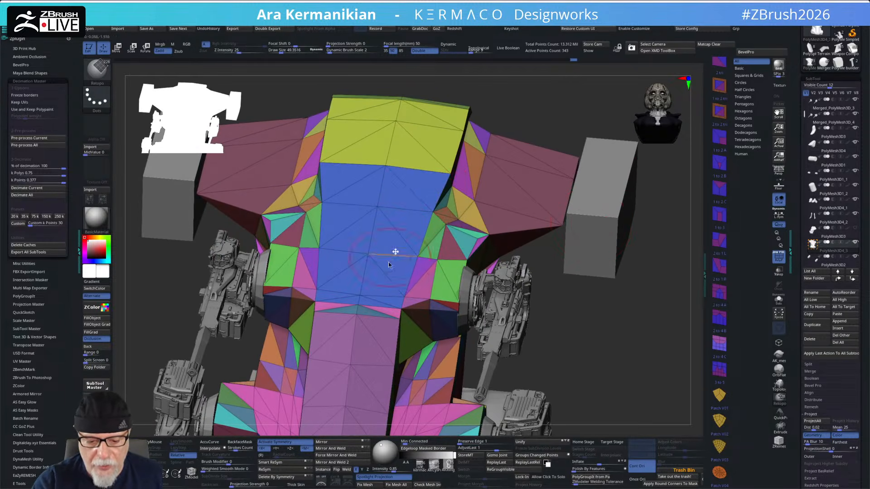
# Step: Isolate the body part in Solo mode, facing front, and try editing the blue panel with the Retopo brush, undoing the change
pyautogui.moveTo(363, 374); pyautogui.dragTo(618, 284, button='right')
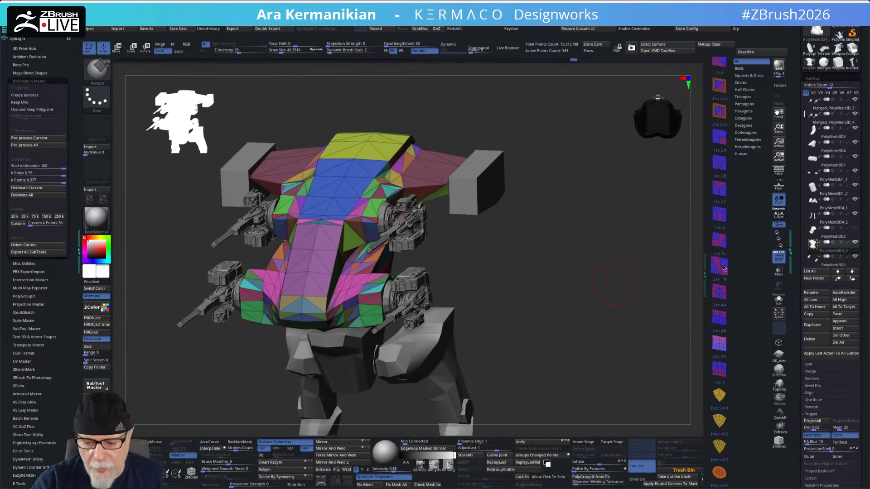
pyautogui.click(778, 299)
pyautogui.moveTo(684, 286); pyautogui.dragTo(560, 249, button='right')
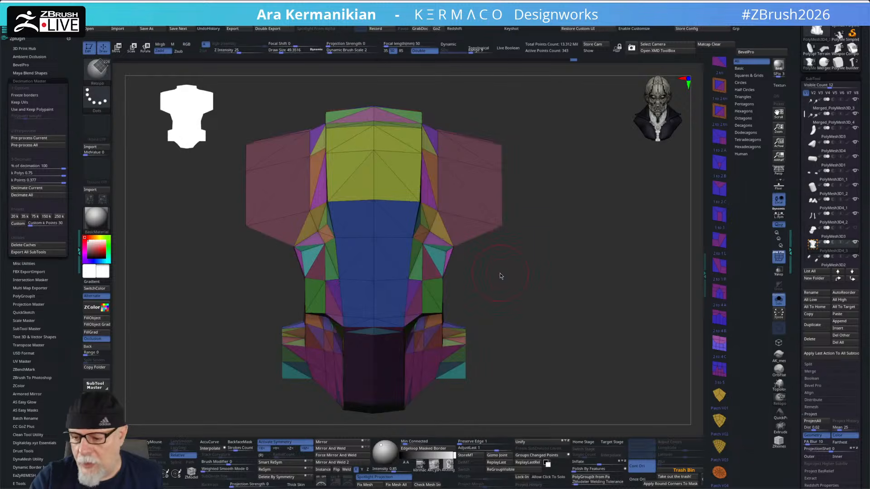
pyautogui.moveTo(841, 250)
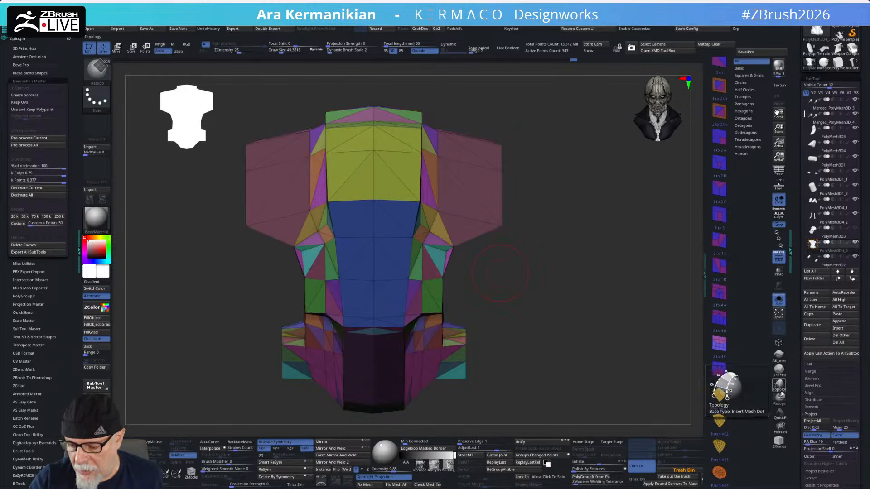
pyautogui.moveTo(781, 386)
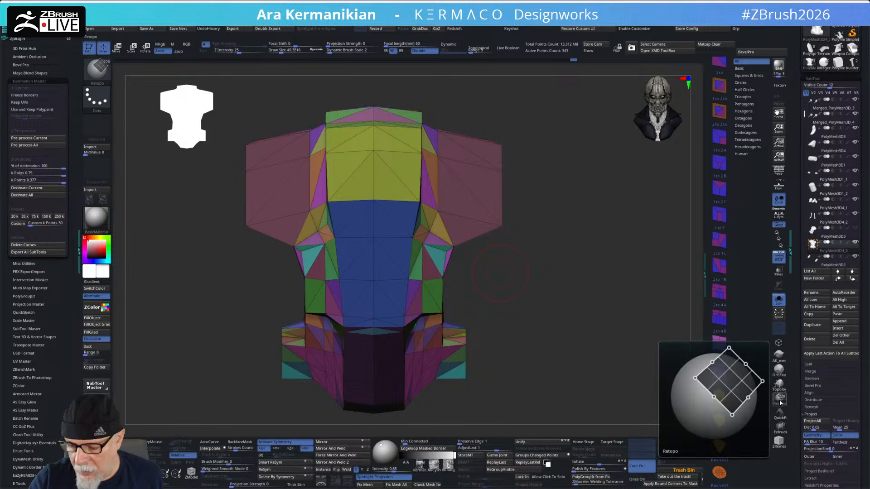
pyautogui.press('b')
pyautogui.click(716, 347)
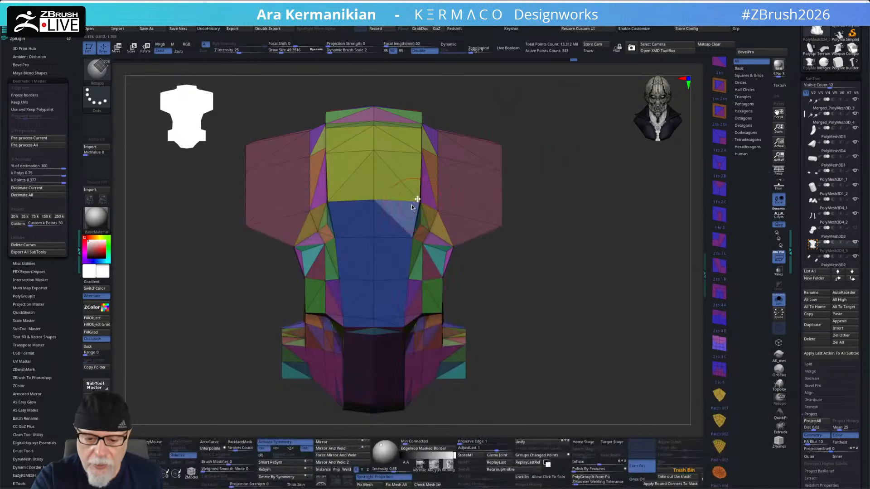
pyautogui.hotkey('ctrl', 'z')
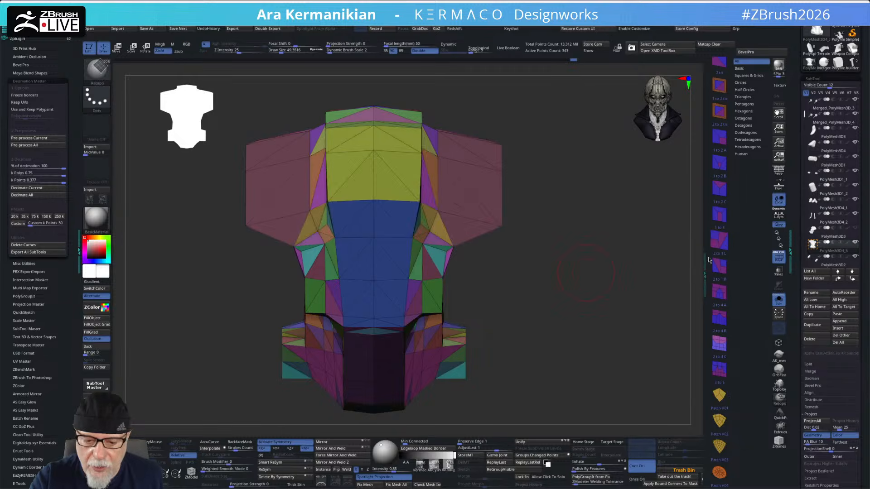
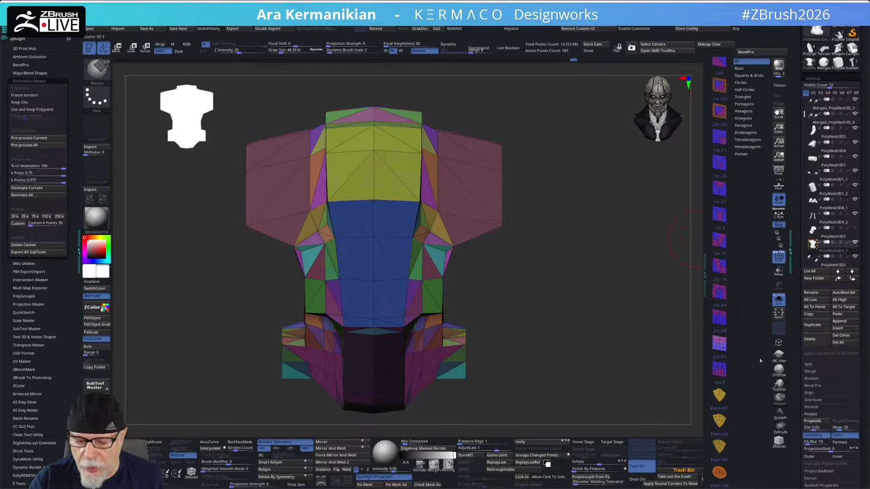
# Step: Duplicate the body subtool and permanently delete the original PolyMesh3D4_3
pyautogui.moveTo(586, 347); pyautogui.dragTo(435, 385)
pyautogui.moveTo(561, 281); pyautogui.dragTo(553, 323)
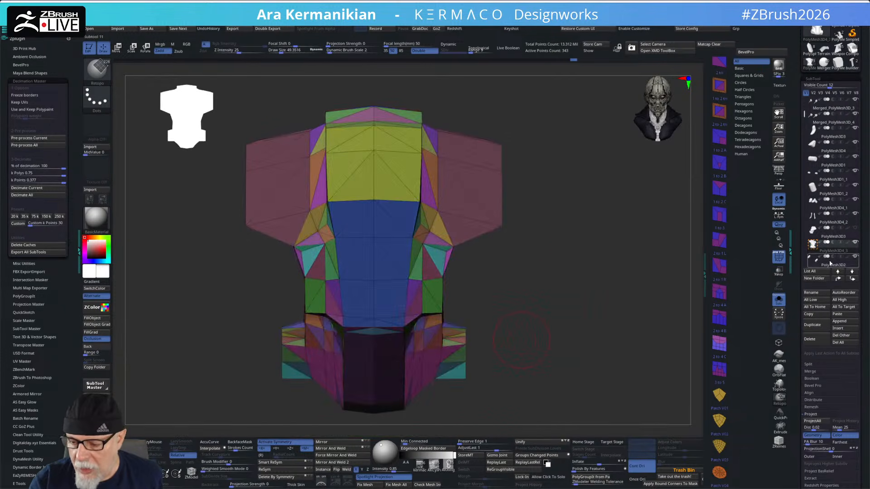
pyautogui.click(818, 330)
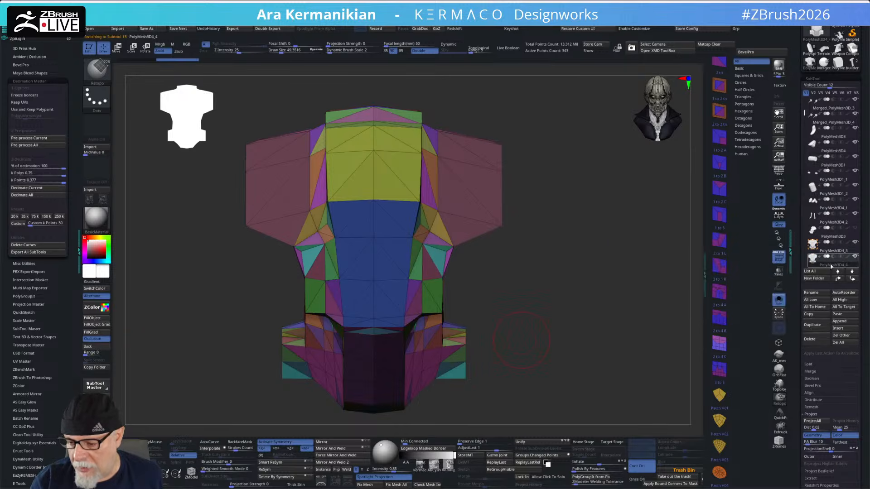
pyautogui.click(854, 245)
pyautogui.keyDown('alt'); pyautogui.moveTo(608, 336); pyautogui.dragTo(608, 320); pyautogui.keyUp('alt')
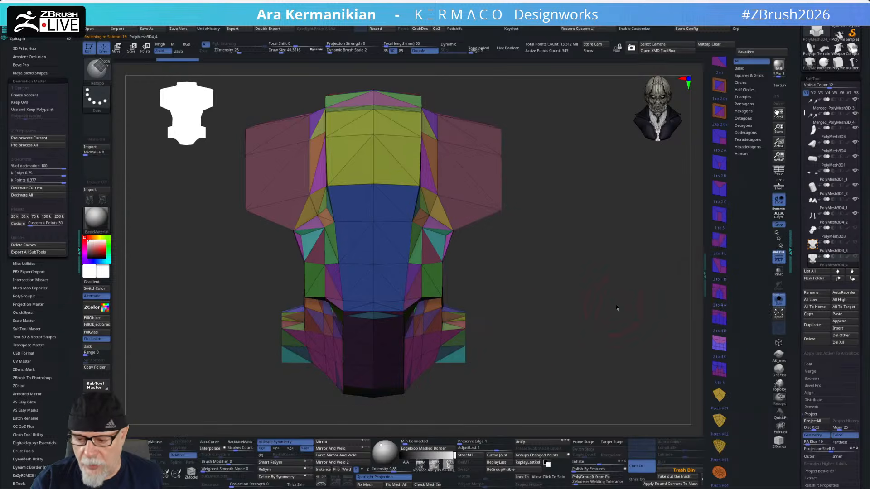
pyautogui.click(833, 257)
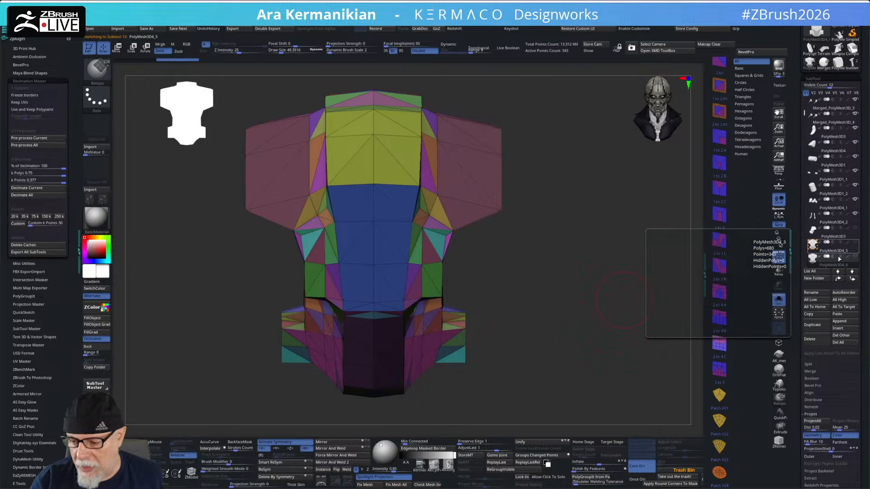
pyautogui.click(819, 344)
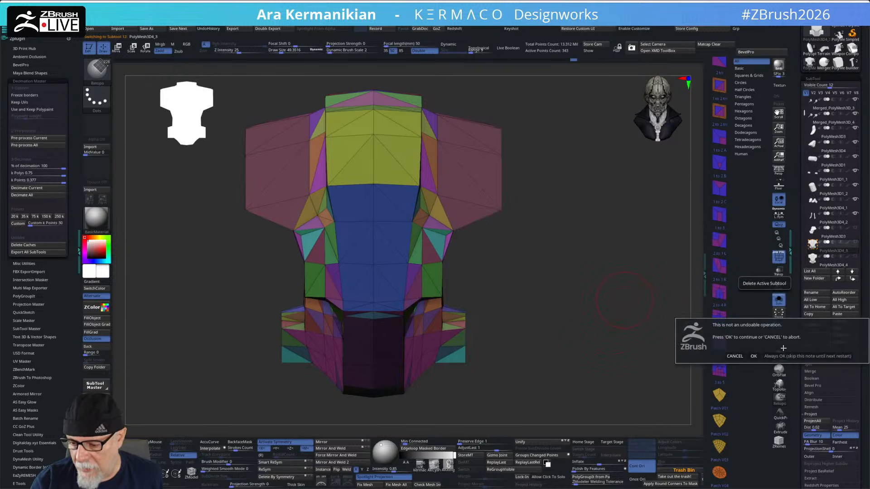
pyautogui.click(754, 357)
# Step: Start a new Retopo mesh over the duplicated body part with the Retopo brush at the blue panel's upper corner
pyautogui.moveTo(568, 284); pyautogui.dragTo(562, 257)
pyautogui.keyDown('alt'); pyautogui.moveTo(527, 200); pyautogui.dragTo(543, 259); pyautogui.keyUp('alt')
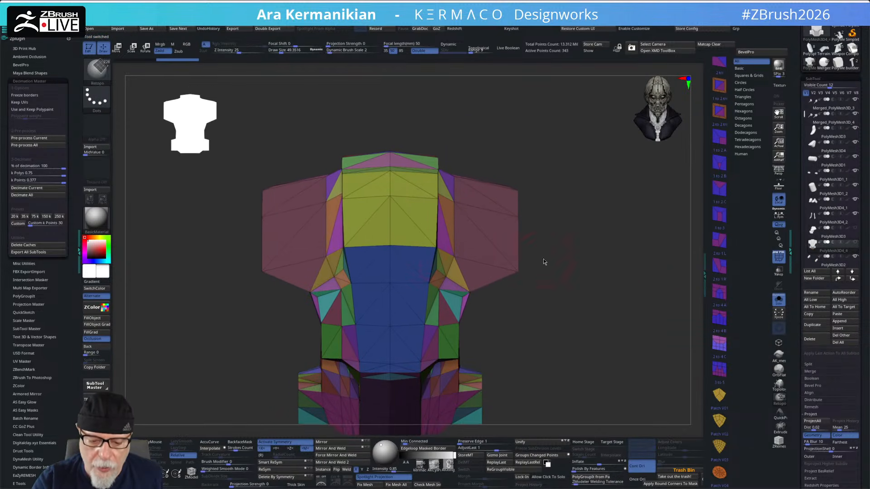
pyautogui.click(435, 248)
pyautogui.click(439, 269)
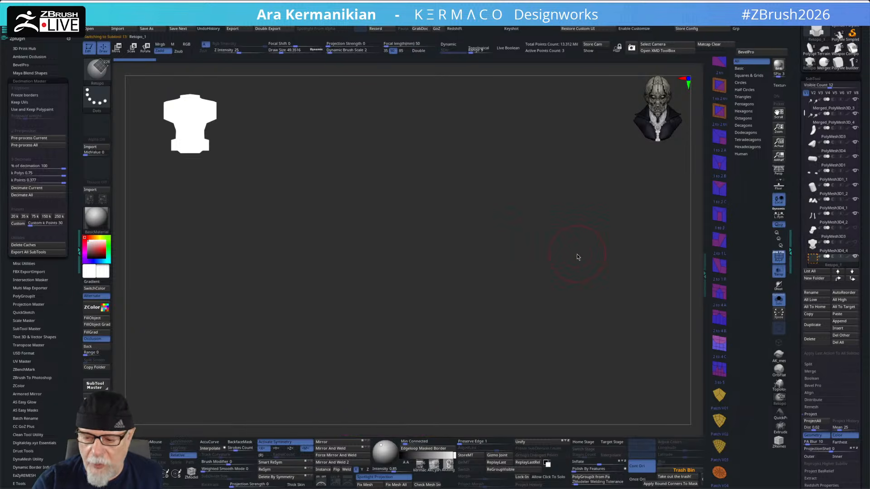
# Step: Leave Solo mode and use visibility set V2 to show only the body part as reference for the Retopo mesh
pyautogui.moveTo(855, 257)
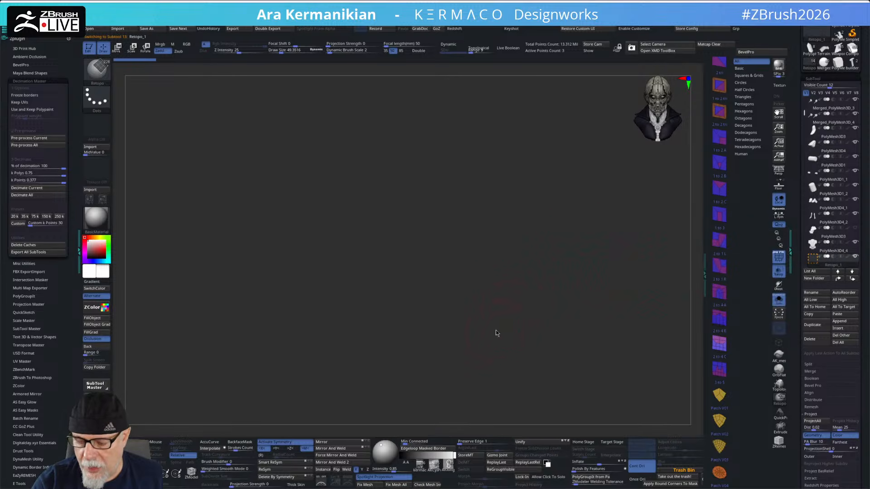
pyautogui.click(779, 299)
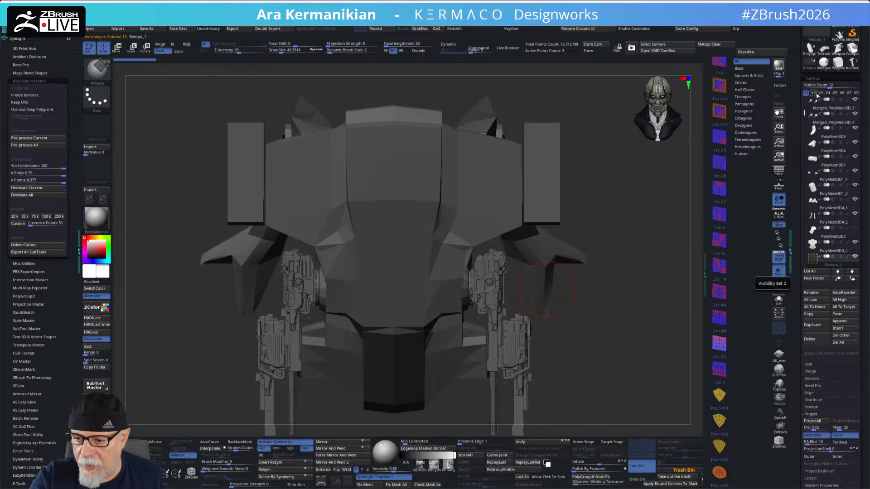
pyautogui.click(813, 93)
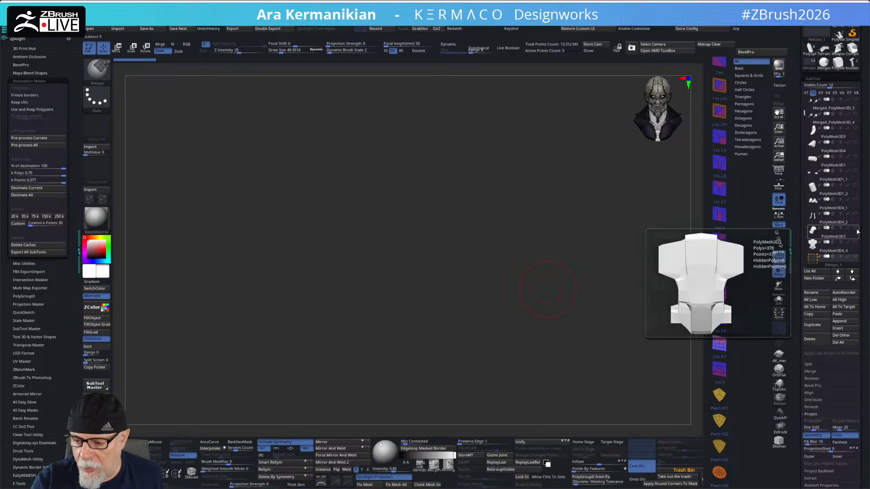
pyautogui.click(856, 243)
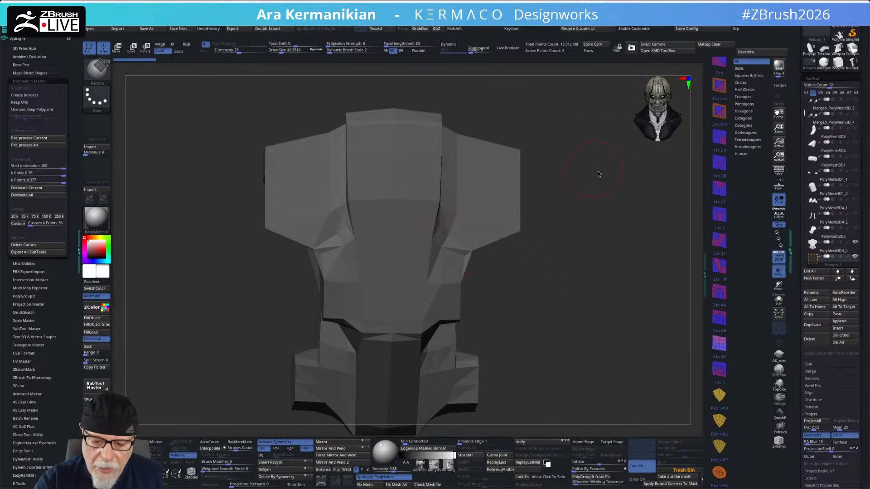
# Step: Place Retopo points at the corners and along the centre line of the upper middle panel
pyautogui.keyDown('alt'); pyautogui.moveTo(587, 173); pyautogui.dragTo(586, 253); pyautogui.keyUp('alt')
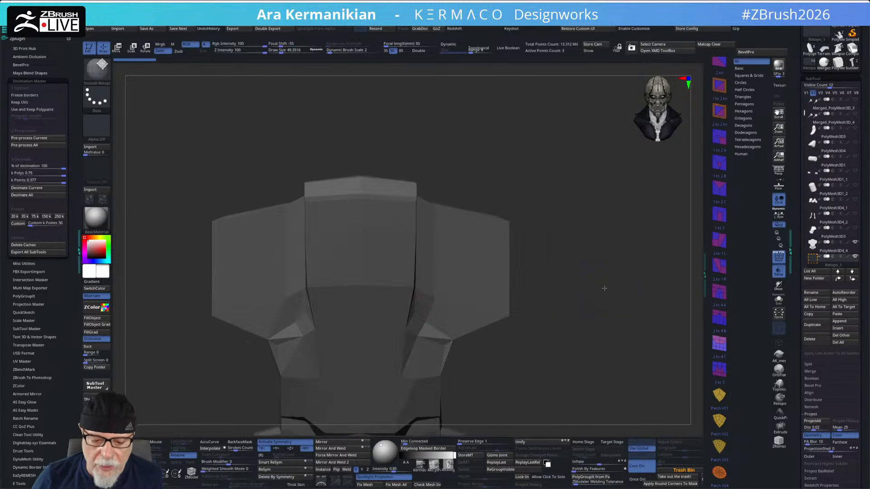
pyautogui.click(307, 288)
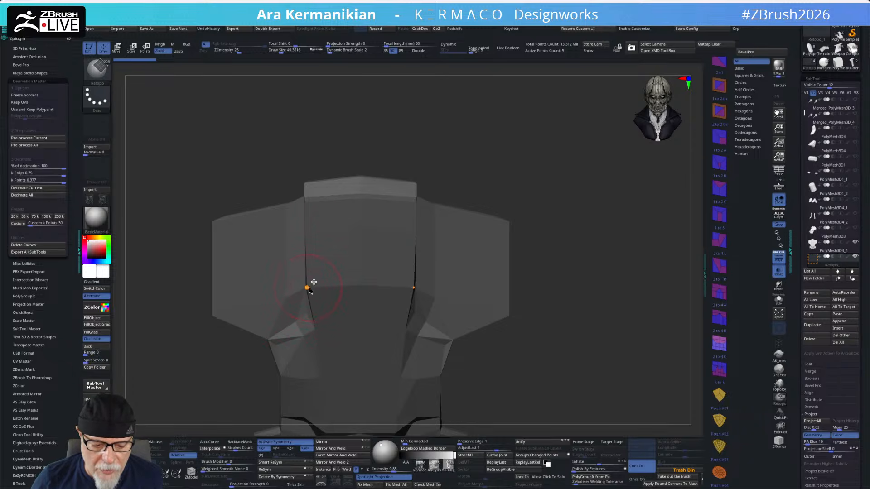
pyautogui.click(360, 286)
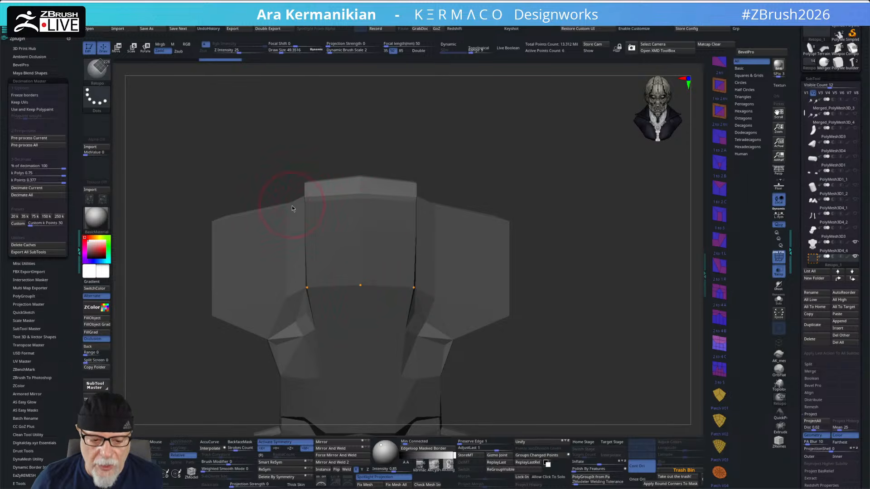
pyautogui.click(360, 194)
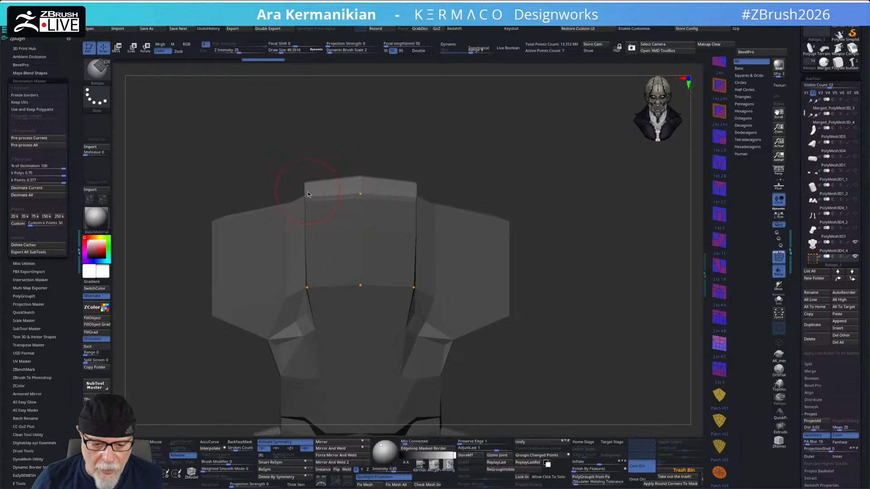
pyautogui.click(305, 199)
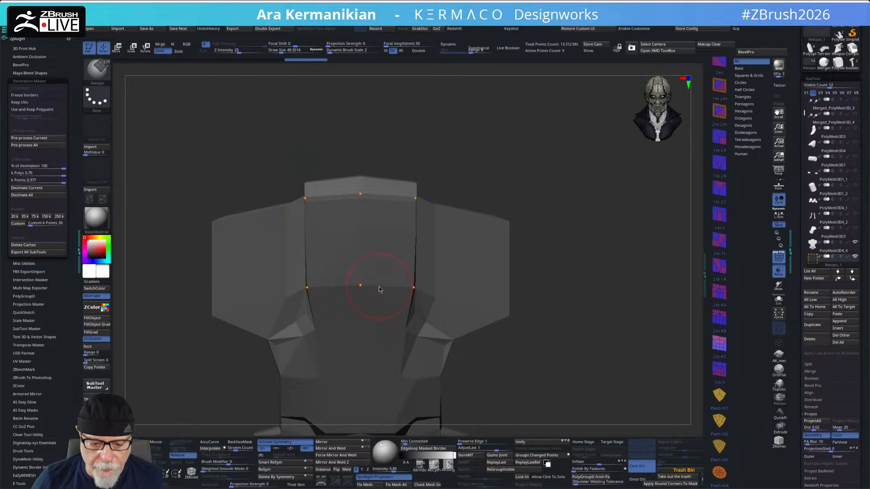
# Step: Enlarge the Retopo brush's draw size to about 87 with the whole upper body in view
pyautogui.moveTo(628, 388); pyautogui.dragTo(609, 278)
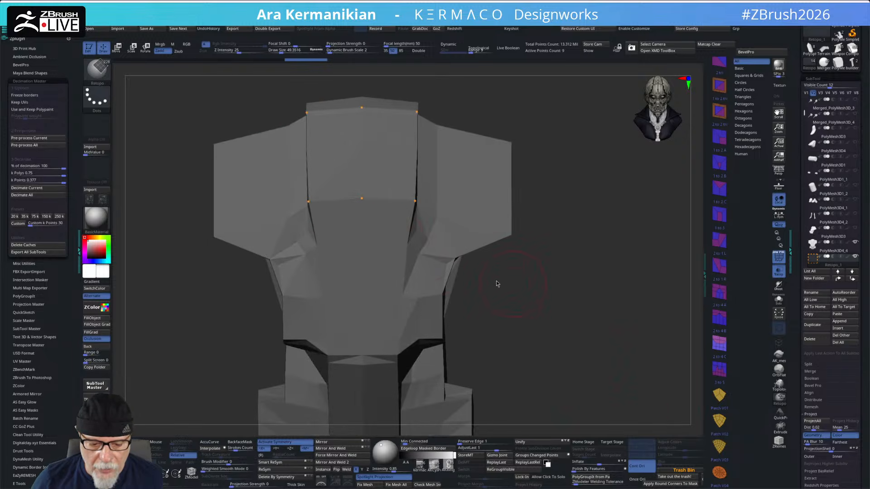
pyautogui.moveTo(555, 282)
pyautogui.keyDown('alt'); pyautogui.mouseDown()
pyautogui.moveTo(558, 318)
pyautogui.moveTo(546, 293)
pyautogui.mouseUp(); pyautogui.keyUp('alt')
pyautogui.press('s')
pyautogui.click(536, 295)
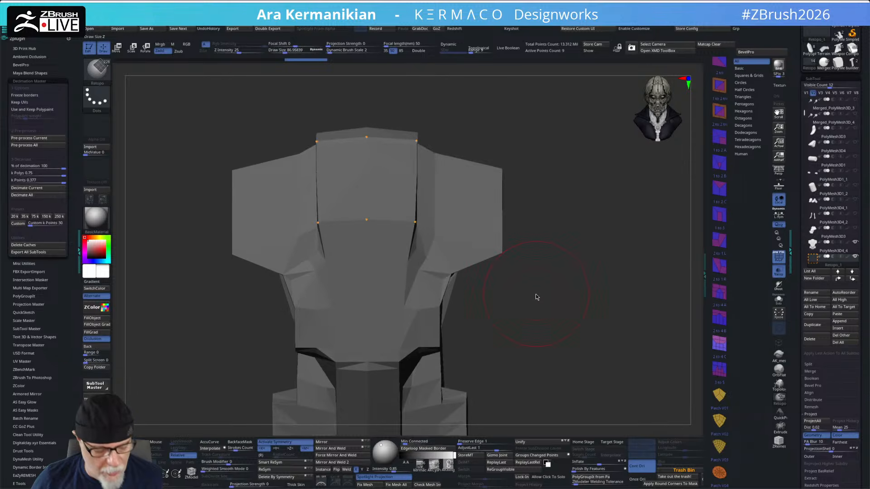
# Step: Try the larger Retopo brush inside the upper middle panel, and clear the points placed on it
pyautogui.click(401, 205)
pyautogui.press('ctrl')
pyautogui.hotkey('ctrl', 'z')
pyautogui.hotkey('ctrl', 'z')
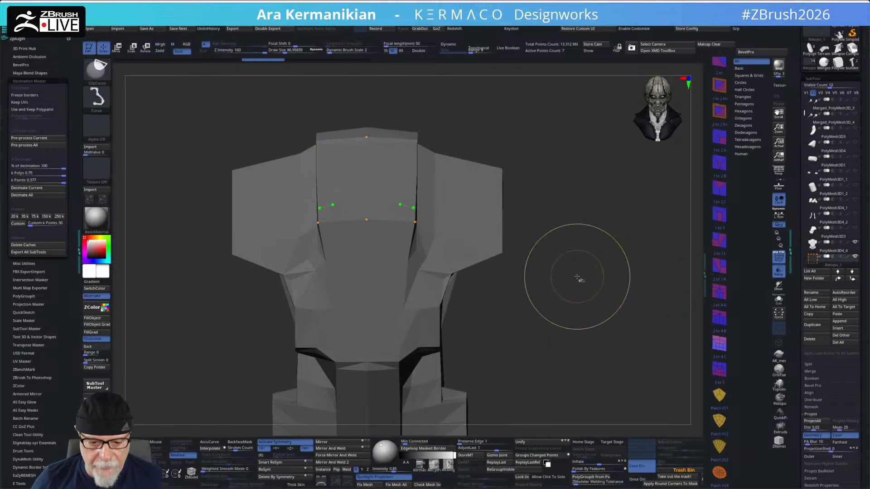
pyautogui.keyDown('ctrl'); pyautogui.moveTo(569, 249); pyautogui.dragTo(575, 340); pyautogui.keyUp('ctrl')
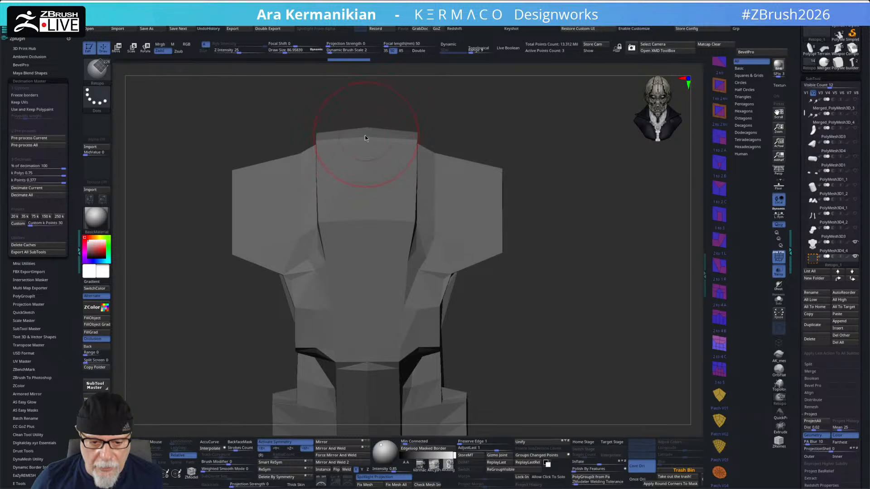
# Step: Place Retopo points at the four corners of the upper middle panel
pyautogui.click(417, 141)
pyautogui.click(418, 224)
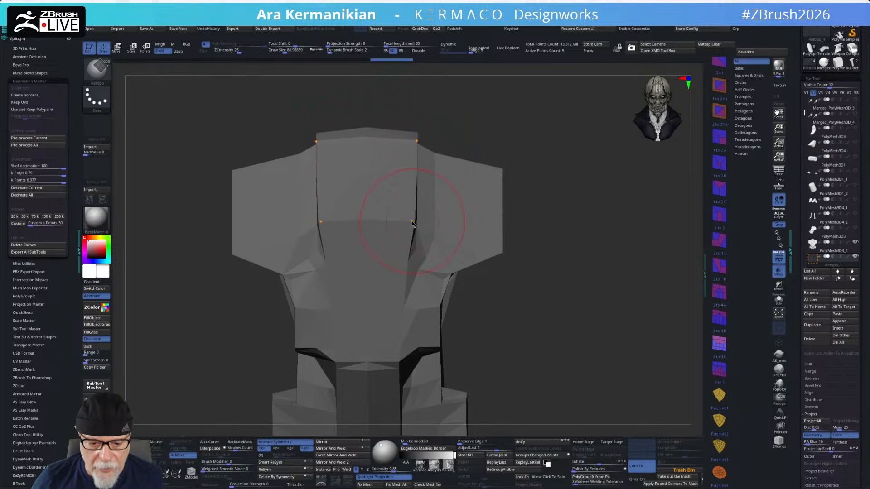
pyautogui.click(378, 146)
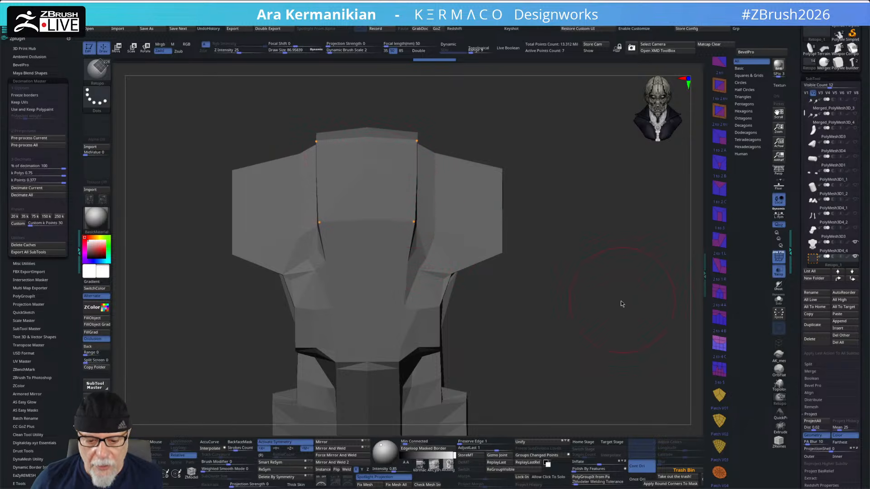
pyautogui.keyDown('alt'); pyautogui.moveTo(607, 313); pyautogui.dragTo(560, 354); pyautogui.keyUp('alt')
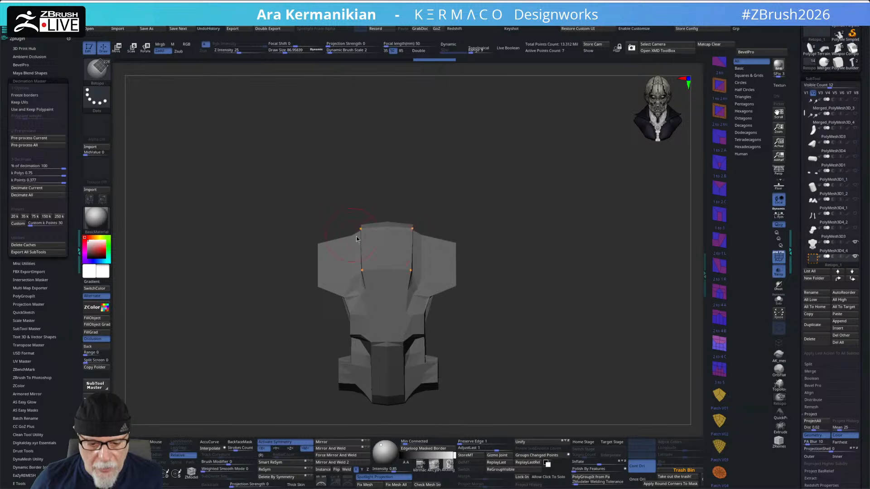
# Step: Enlarge the Retopo brush's draw size to about 271 and fill the four corner points with a single quad
pyautogui.click(386, 247)
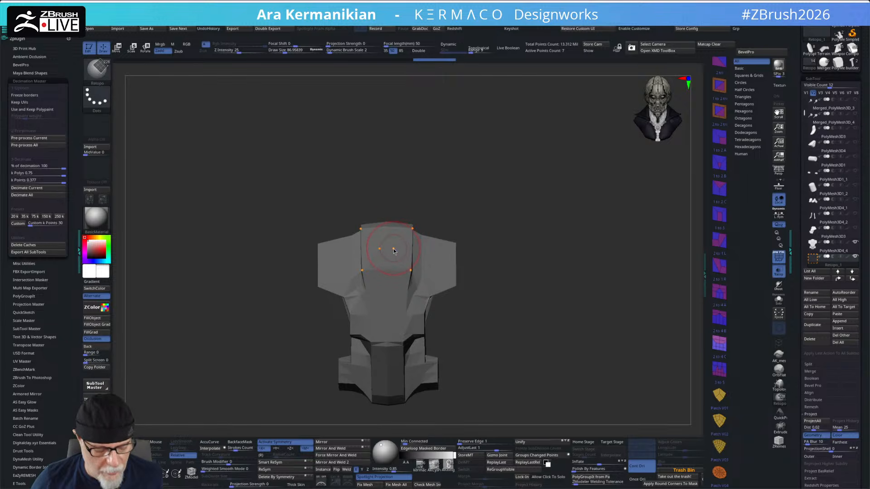
pyautogui.press('s')
pyautogui.moveTo(394, 248); pyautogui.dragTo(400, 248)
pyautogui.press('s')
pyautogui.click(386, 249)
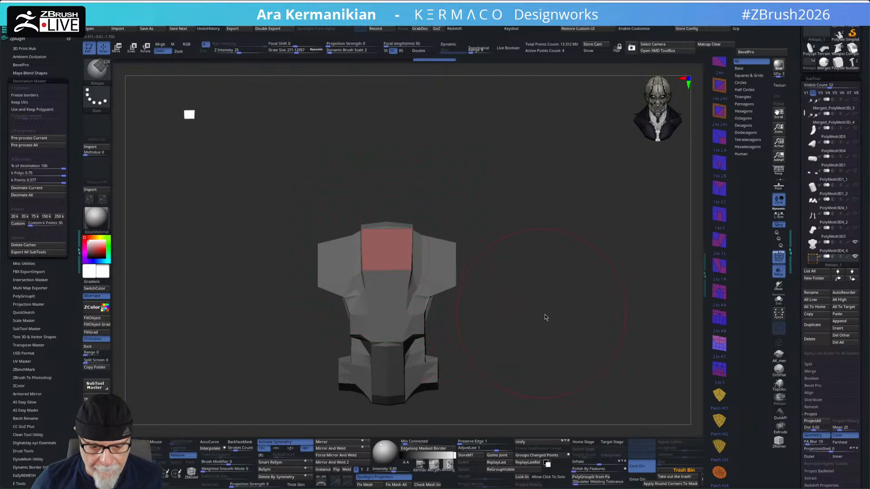
# Step: Reduce the Retopo brush's draw size to about 44 and turn off the coloured polyframe display
pyautogui.moveTo(564, 306); pyautogui.dragTo(559, 240)
pyautogui.press('s')
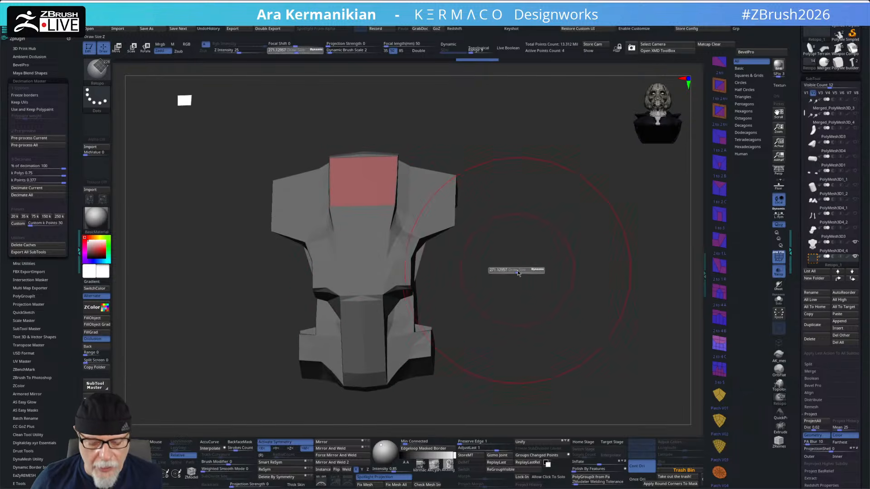
pyautogui.moveTo(504, 271); pyautogui.dragTo(498, 284)
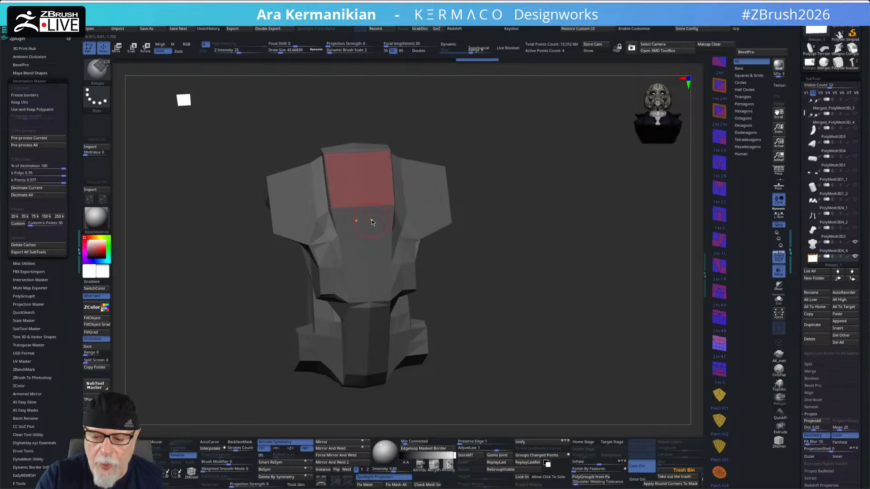
pyautogui.moveTo(518, 285); pyautogui.dragTo(581, 330)
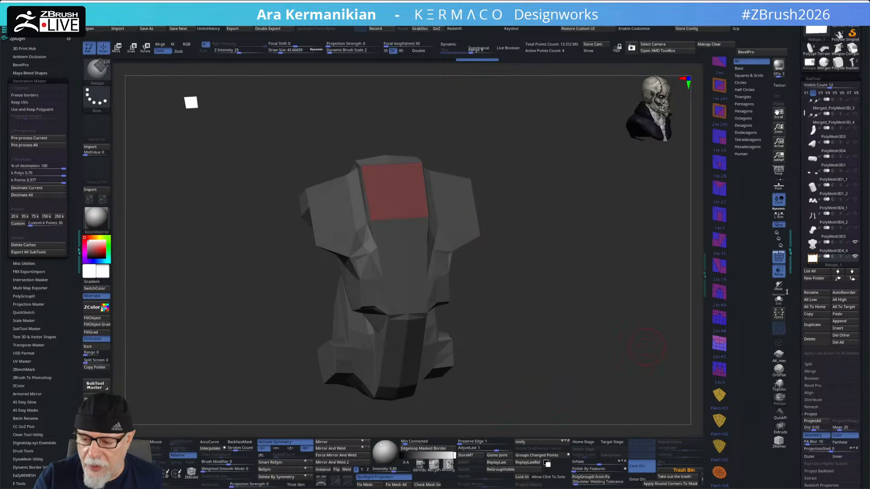
pyautogui.click(781, 255)
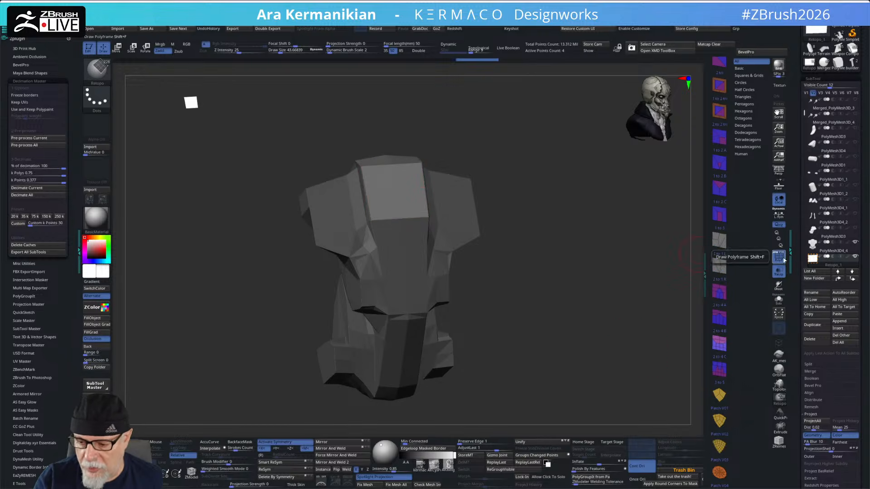
# Step: Try extending the upper panel quad downward from its lower edge, and undo it
pyautogui.keyDown('alt'); pyautogui.moveTo(591, 277); pyautogui.dragTo(562, 363); pyautogui.keyUp('alt')
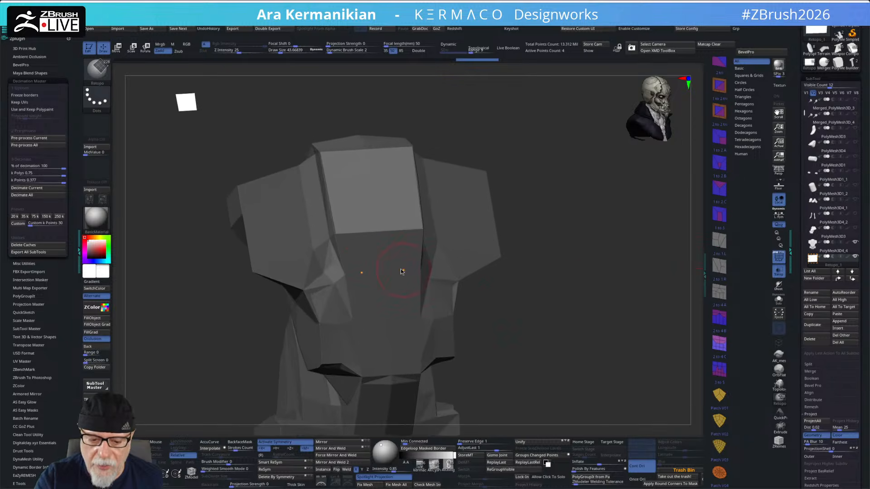
pyautogui.moveTo(399, 233); pyautogui.dragTo(447, 231, button='right')
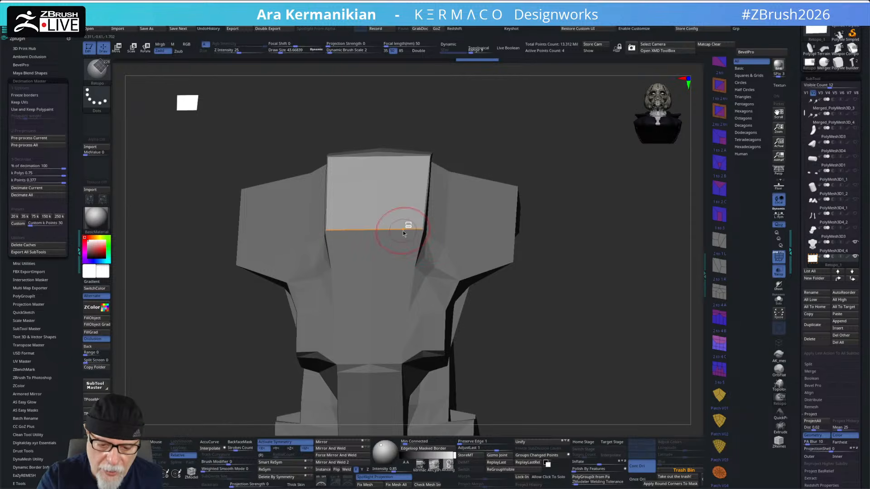
pyautogui.moveTo(402, 231); pyautogui.dragTo(444, 336)
pyautogui.hotkey('ctrl', 'z')
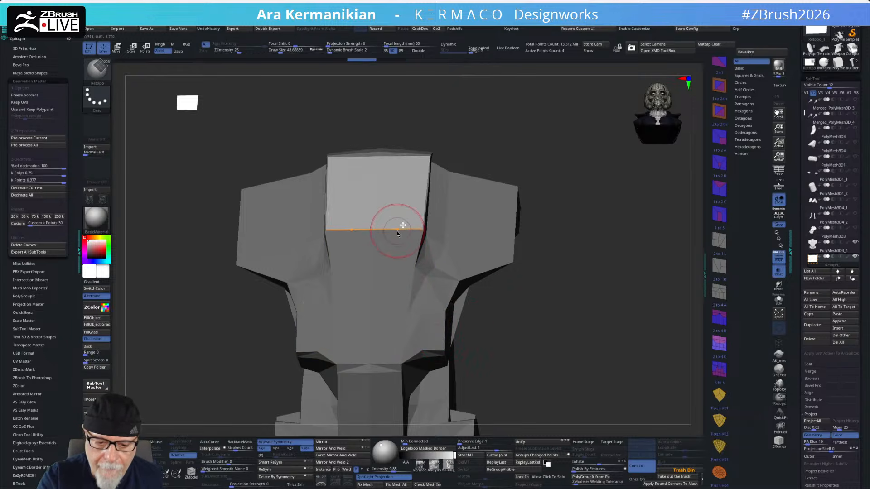
# Step: Add centre points on the upper middle panel's top and bottom edges and fill it with two quads
pyautogui.moveTo(521, 228); pyautogui.dragTo(550, 231)
pyautogui.keyDown('alt'); pyautogui.moveTo(547, 183); pyautogui.dragTo(547, 243); pyautogui.keyUp('alt')
pyautogui.click(361, 210)
pyautogui.click(382, 287)
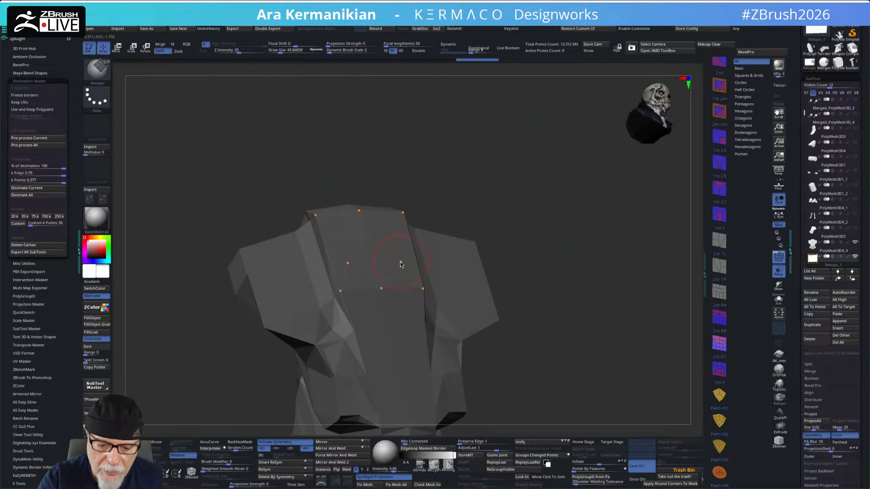
pyautogui.click(396, 255)
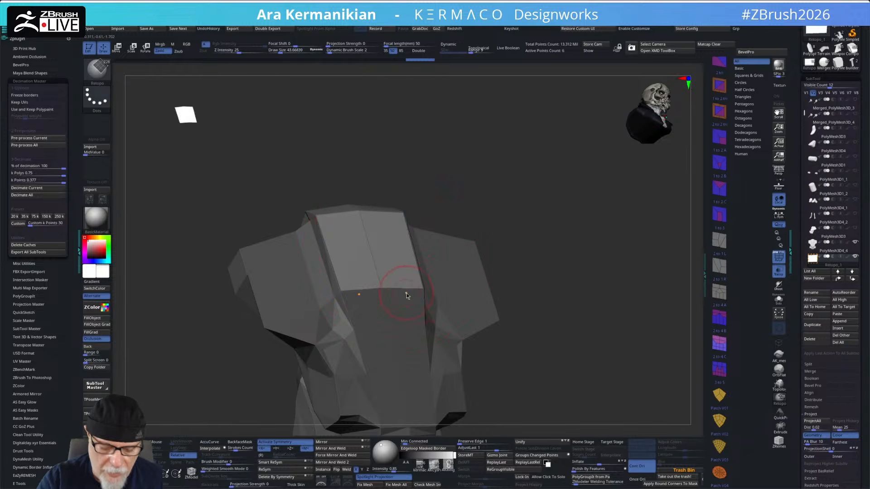
# Step: Extend the panel's lower edge down to the waist and pull its corner points in to the central front block's corners
pyautogui.moveTo(566, 266); pyautogui.dragTo(500, 235)
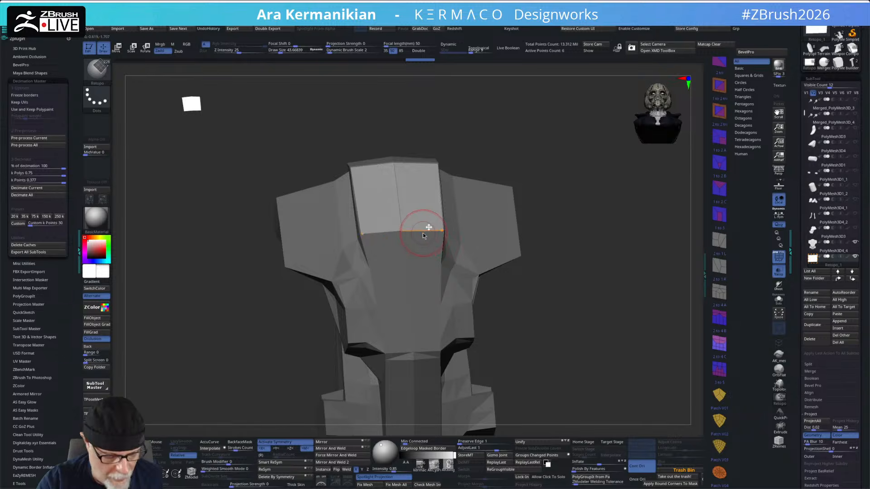
pyautogui.moveTo(423, 232); pyautogui.dragTo(548, 295)
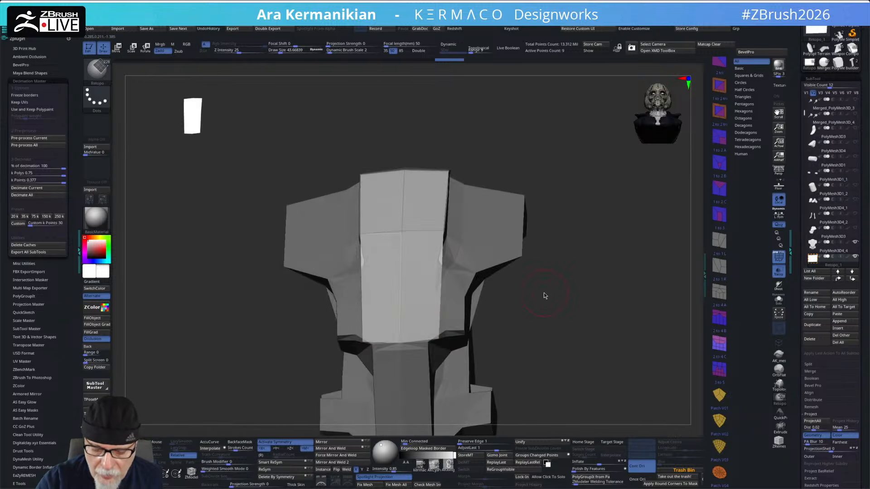
pyautogui.moveTo(434, 344); pyautogui.dragTo(427, 344)
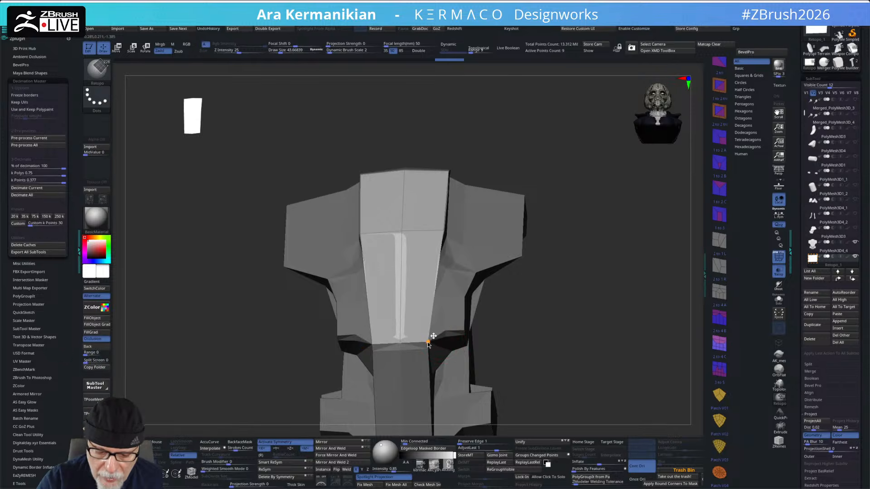
# Step: Extend the panel's top edge over the upper bevel and move the new strip's points onto the body's edges
pyautogui.moveTo(544, 290); pyautogui.dragTo(449, 331)
pyautogui.moveTo(439, 298); pyautogui.dragTo(443, 296)
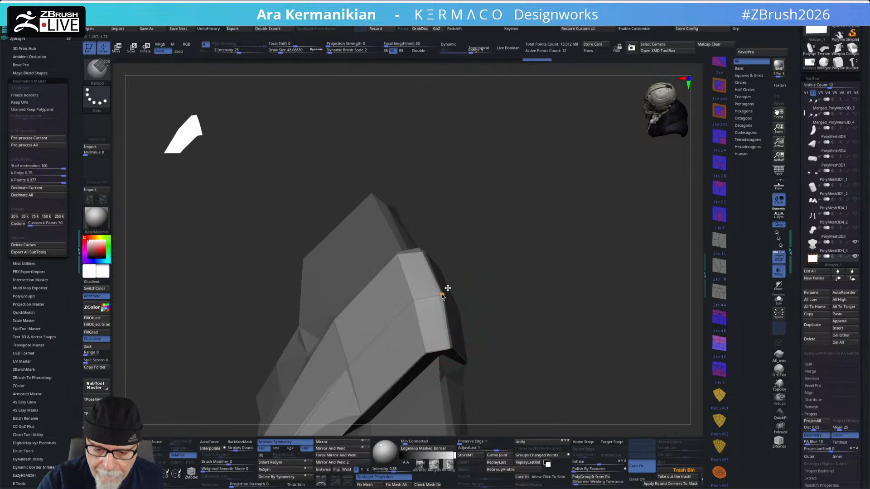
pyautogui.moveTo(471, 219); pyautogui.dragTo(469, 256)
pyautogui.moveTo(425, 238)
pyautogui.mouseDown()
pyautogui.moveTo(397, 246)
pyautogui.moveTo(421, 240)
pyautogui.moveTo(398, 237)
pyautogui.moveTo(428, 239)
pyautogui.mouseUp()
pyautogui.hotkey('ctrl', 'z')
pyautogui.moveTo(304, 291); pyautogui.dragTo(305, 288)
pyautogui.moveTo(526, 249)
pyautogui.mouseDown()
pyautogui.moveTo(542, 183)
pyautogui.moveTo(578, 167)
pyautogui.moveTo(580, 183)
pyautogui.moveTo(596, 190)
pyautogui.moveTo(573, 227)
pyautogui.mouseUp()
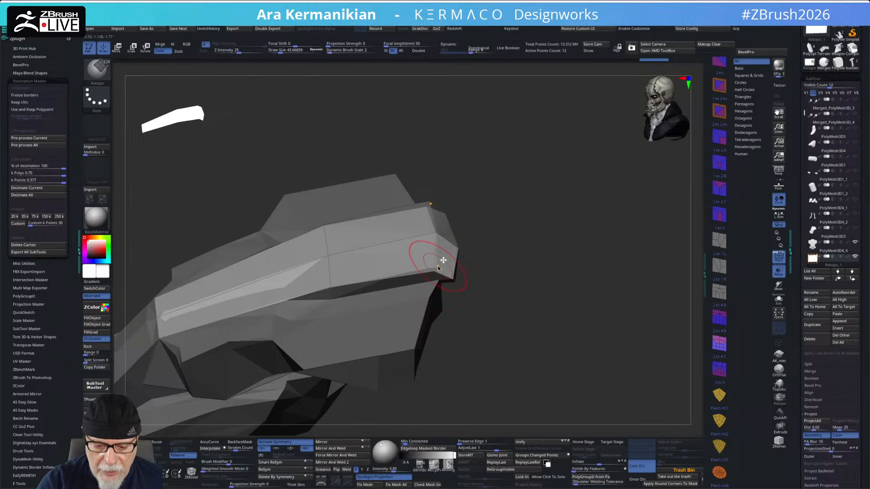
pyautogui.moveTo(481, 254)
pyautogui.mouseDown()
pyautogui.moveTo(535, 237)
pyautogui.moveTo(524, 246)
pyautogui.moveTo(539, 301)
pyautogui.moveTo(482, 227)
pyautogui.moveTo(459, 284)
pyautogui.moveTo(550, 222)
pyautogui.moveTo(529, 258)
pyautogui.moveTo(489, 223)
pyautogui.mouseUp()
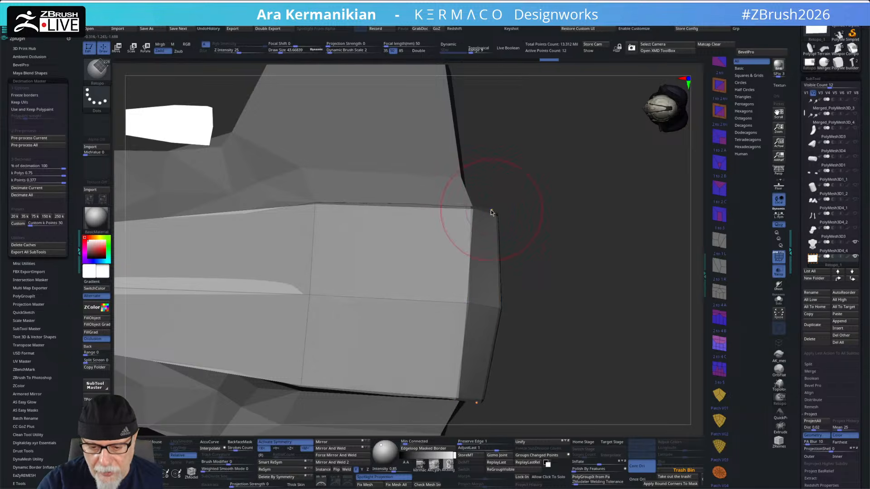
# Step: Reduce the Retopo brush's draw size to about 9.7 and fine-tune the top strip's corner and inner points
pyautogui.moveTo(472, 209); pyautogui.dragTo(479, 215)
pyautogui.press('s')
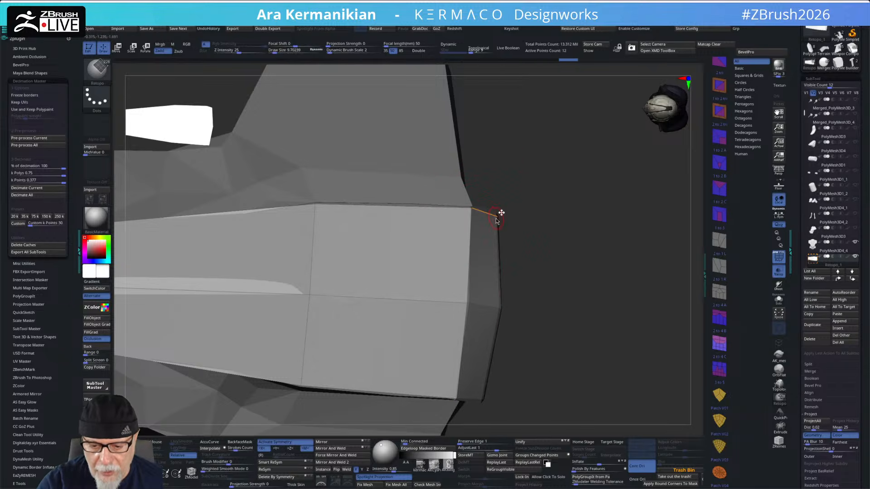
pyautogui.moveTo(535, 213); pyautogui.dragTo(490, 211)
pyautogui.moveTo(489, 312); pyautogui.dragTo(482, 313)
pyautogui.moveTo(484, 209); pyautogui.dragTo(489, 211)
# Step: Extend the waist edge with a short row past the bend and a longer row down to the front block's lower edge
pyautogui.keyDown('alt'); pyautogui.moveTo(625, 219); pyautogui.dragTo(560, 238); pyautogui.keyUp('alt')
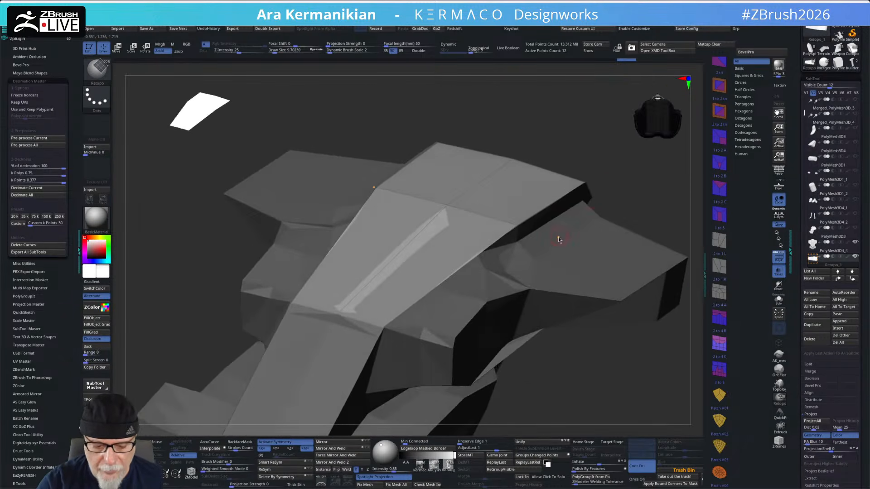
pyautogui.moveTo(643, 227); pyautogui.dragTo(619, 161)
pyautogui.moveTo(558, 319); pyautogui.dragTo(396, 272)
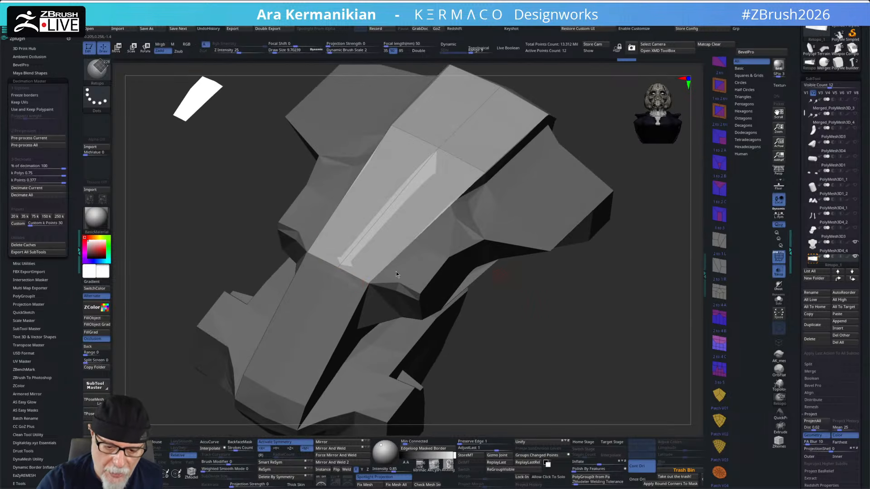
pyautogui.click(358, 287)
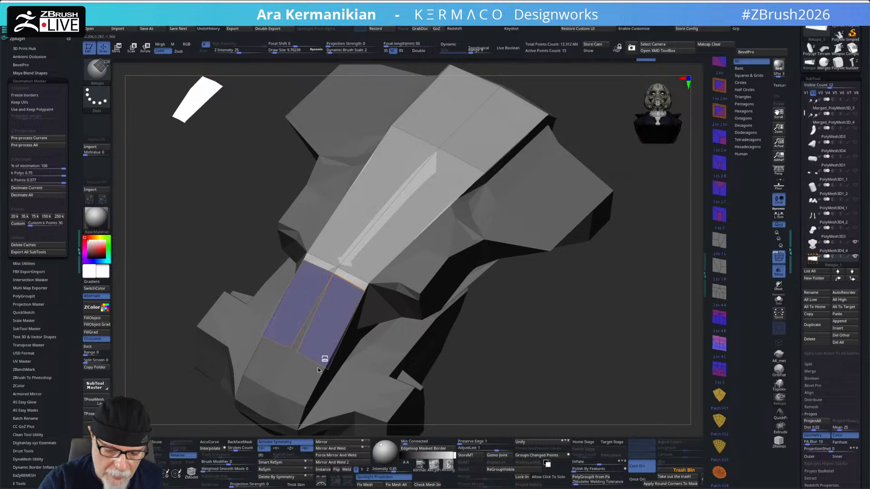
pyautogui.click(297, 407)
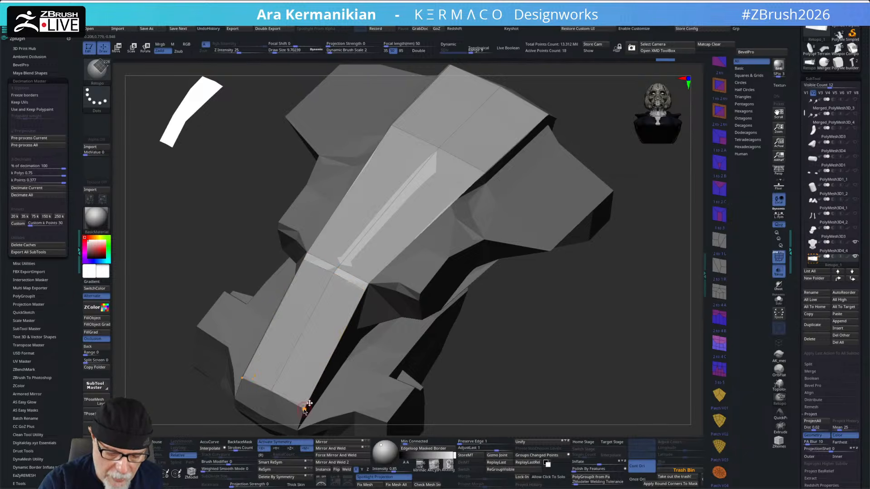
# Step: Insert a crosswise edge loop in the tapered middle panel and extend its upper side edge outward with mirrored faces
pyautogui.moveTo(580, 313); pyautogui.dragTo(332, 306)
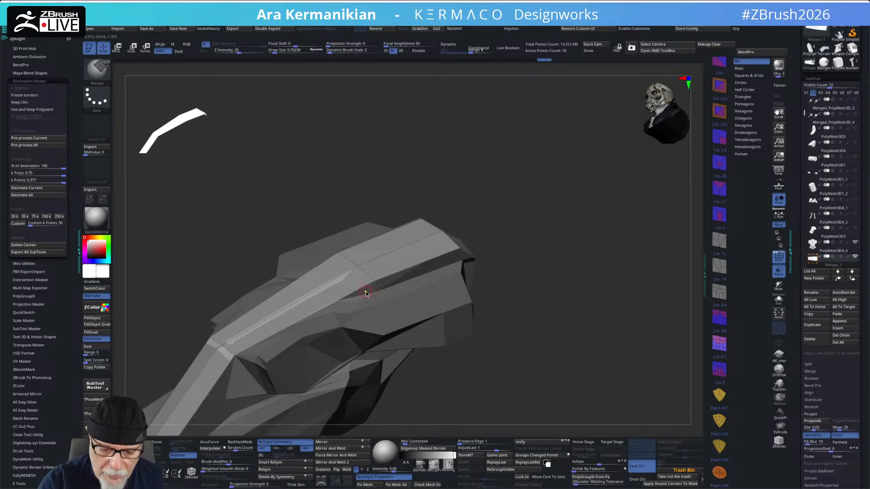
pyautogui.click(316, 284)
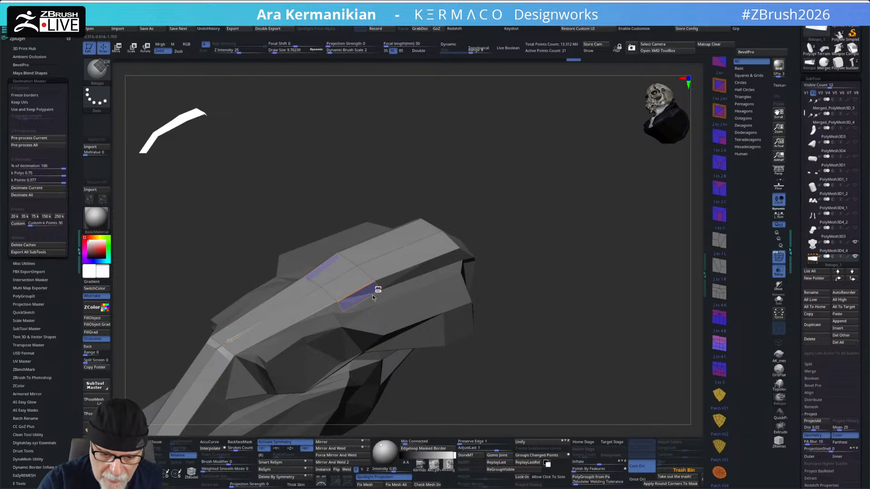
pyautogui.click(373, 298)
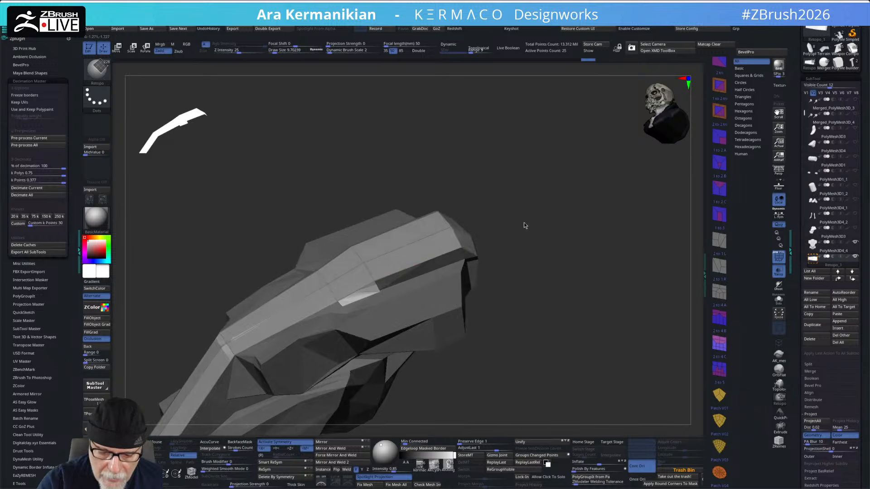
# Step: Move the outer points of the new side face onto the body's surface beside the upper panel
pyautogui.moveTo(523, 224); pyautogui.dragTo(474, 244)
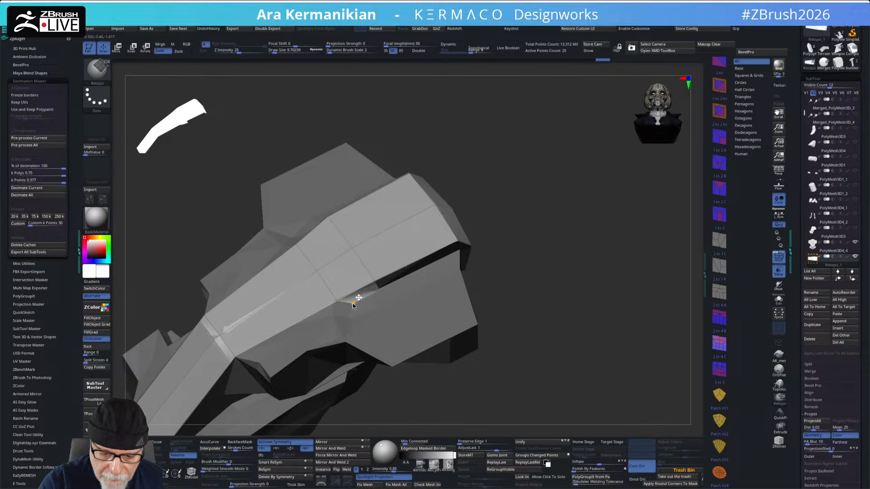
pyautogui.moveTo(508, 218)
pyautogui.mouseDown()
pyautogui.moveTo(550, 192)
pyautogui.moveTo(512, 218)
pyautogui.mouseUp()
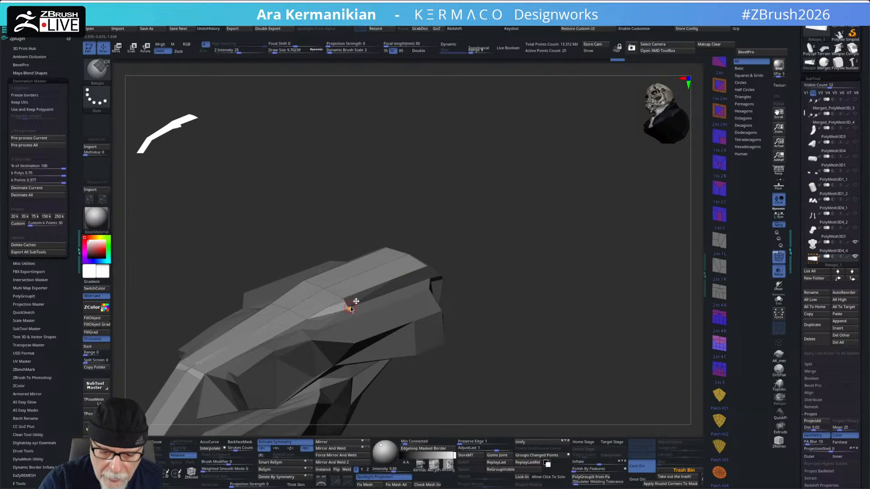
pyautogui.moveTo(347, 303); pyautogui.dragTo(428, 274)
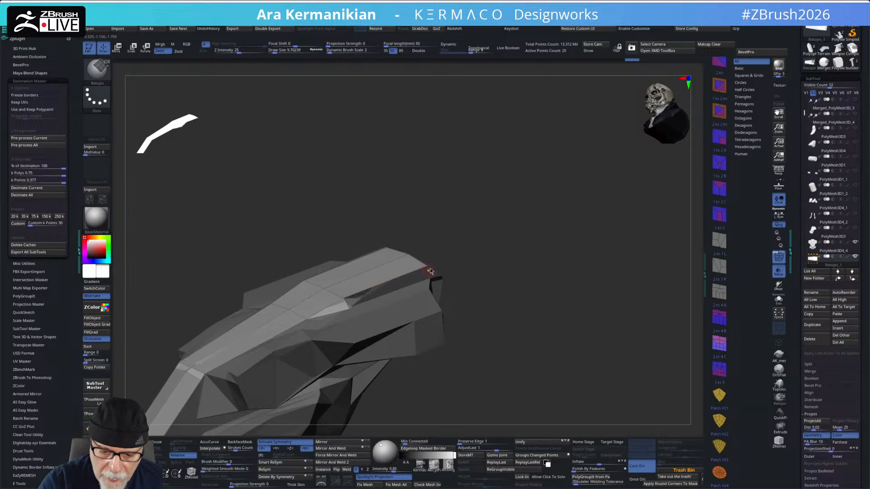
# Step: Try an edit on the upper panel's outer side edge and undo it
pyautogui.moveTo(477, 238); pyautogui.dragTo(482, 281)
pyautogui.hotkey('ctrl', 'z')
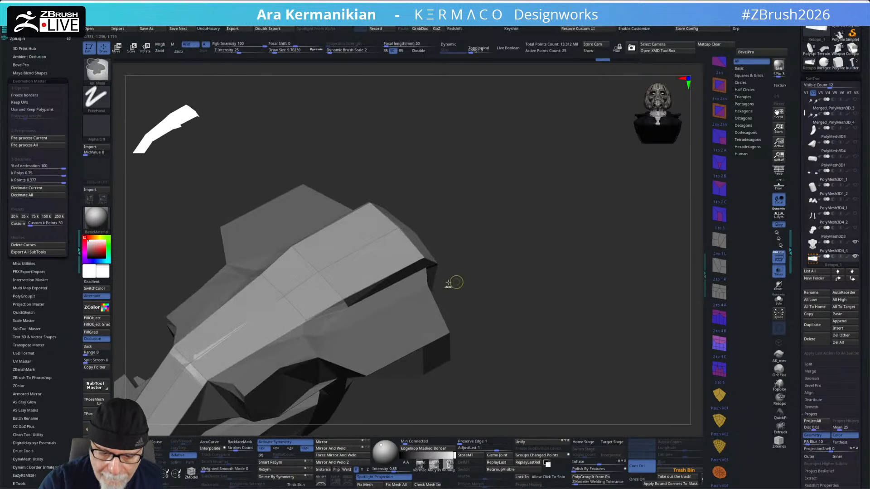
pyautogui.moveTo(472, 222); pyautogui.dragTo(466, 221)
pyautogui.click(383, 281)
pyautogui.hotkey('ctrl', 'z')
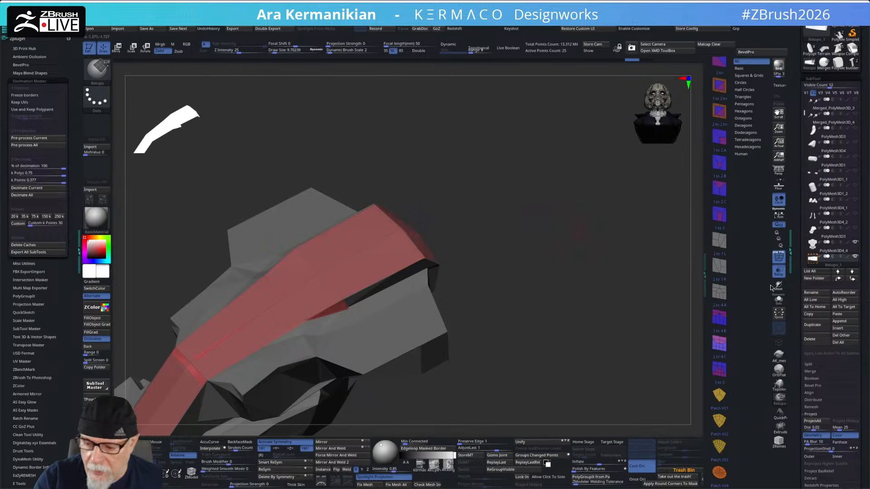
# Step: Extend the upper panel's outer side edge down its recessed step with a narrow mirrored strip of faces
pyautogui.click(782, 257)
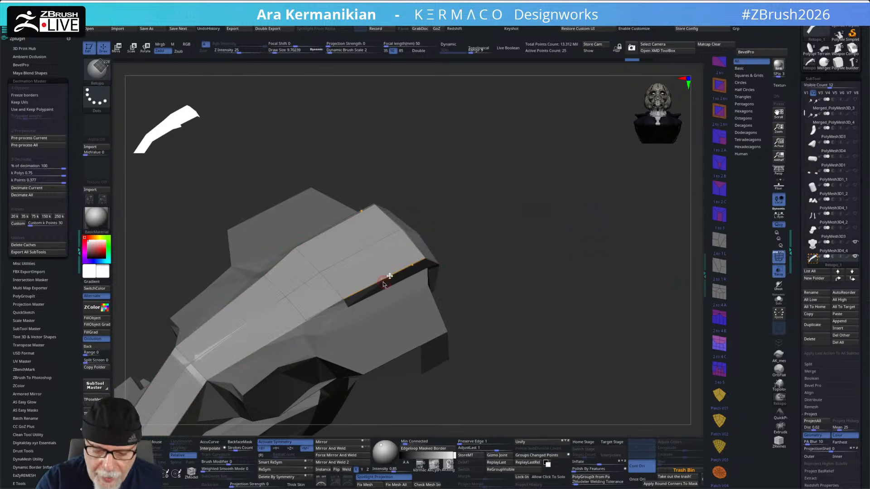
pyautogui.moveTo(382, 281); pyautogui.dragTo(386, 287)
pyautogui.moveTo(462, 273); pyautogui.dragTo(552, 236)
pyautogui.click(445, 268)
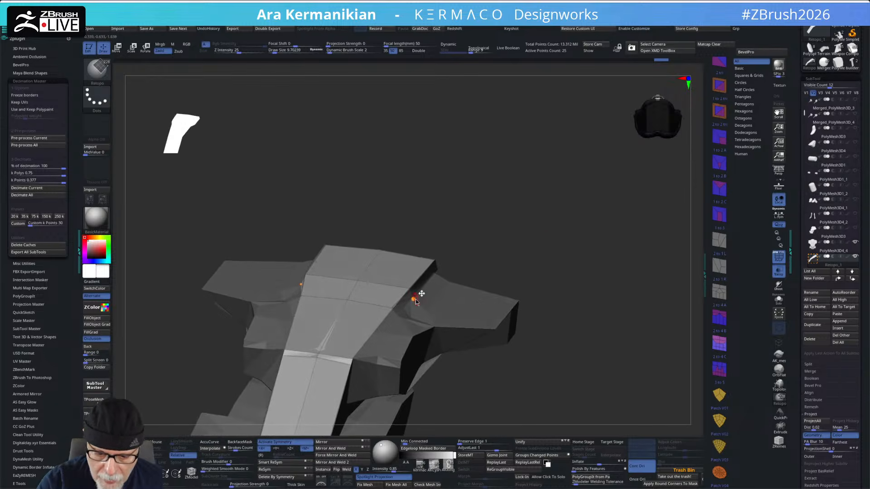
pyautogui.moveTo(525, 268); pyautogui.dragTo(521, 246)
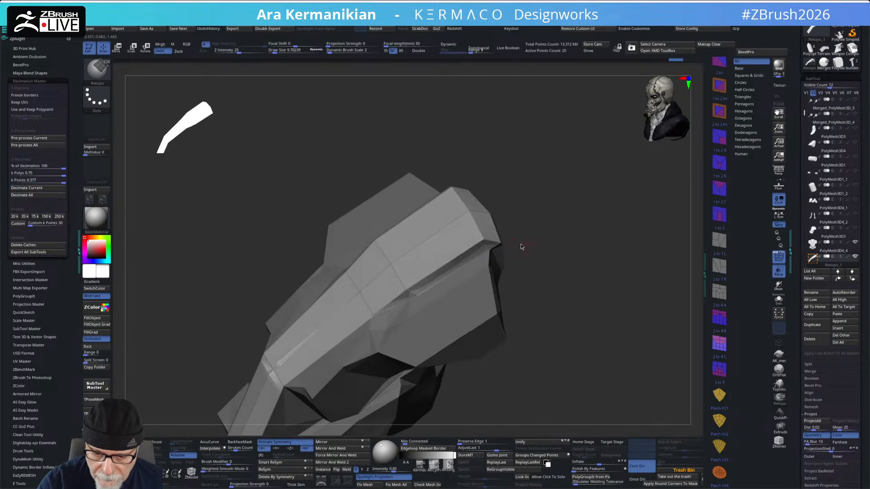
pyautogui.click(470, 251)
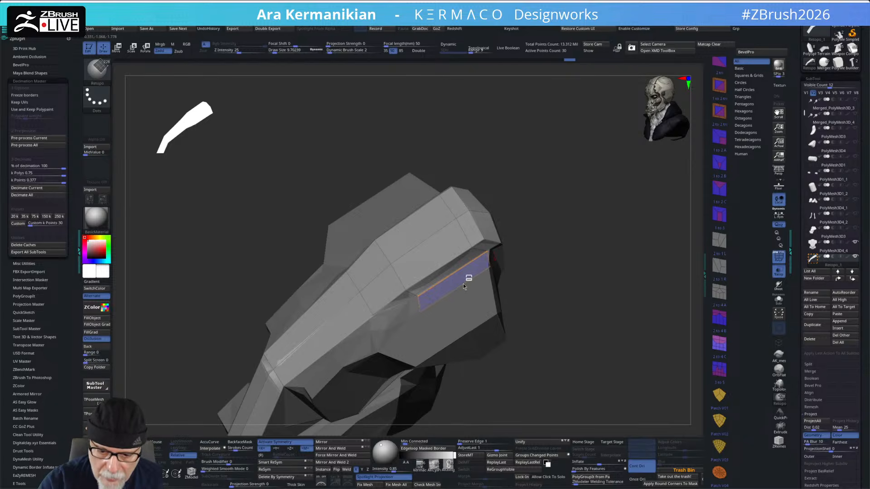
# Step: Extend the strip's lower edge onto the shoulder and add mirrored faces around its front end
pyautogui.click(463, 284)
pyautogui.moveTo(563, 256); pyautogui.dragTo(411, 318)
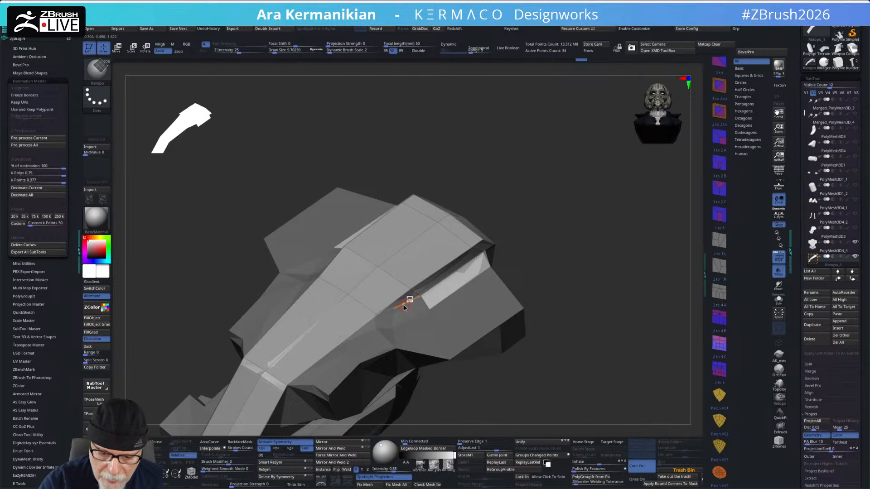
pyautogui.click(405, 322)
pyautogui.moveTo(421, 312); pyautogui.dragTo(429, 310)
pyautogui.moveTo(564, 248); pyautogui.dragTo(401, 297)
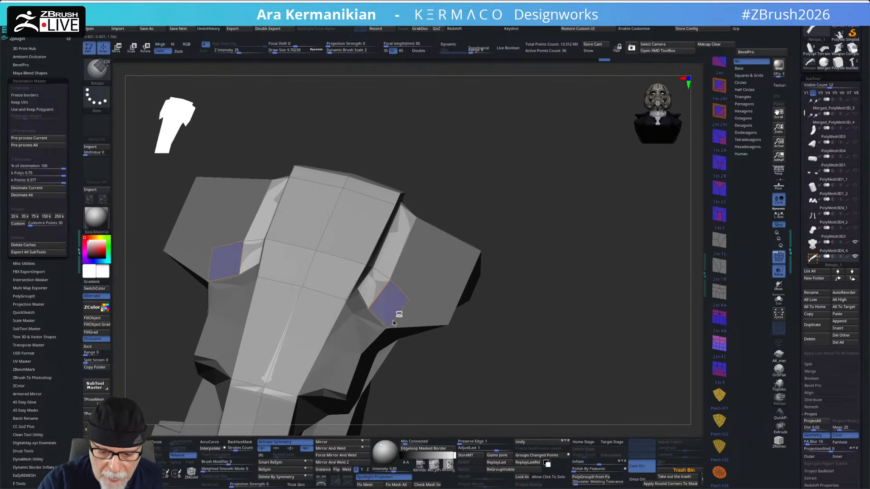
pyautogui.click(393, 320)
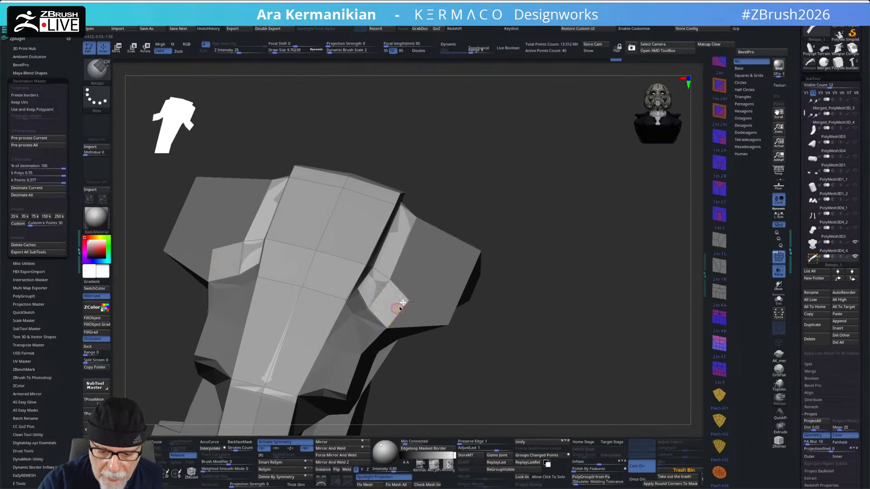
# Step: Continue the mirrored faces across the shoulder's top to its outer edge and down to its front lower edge
pyautogui.click(425, 265)
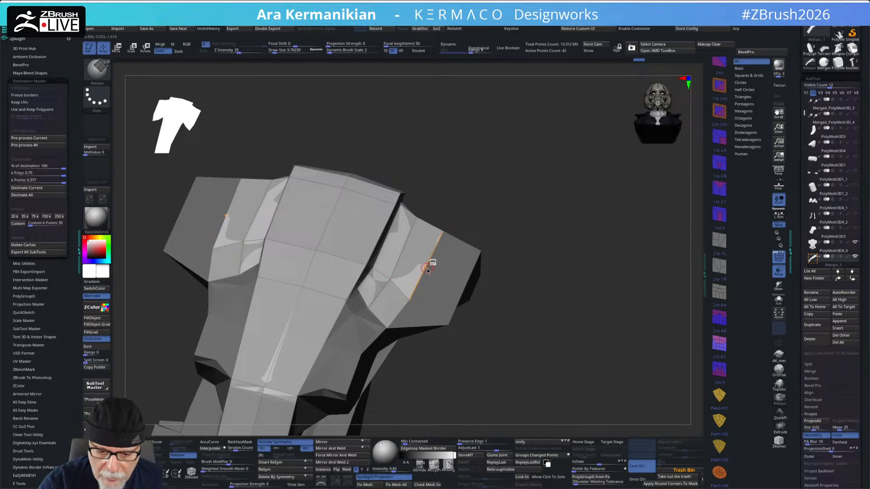
pyautogui.click(462, 287)
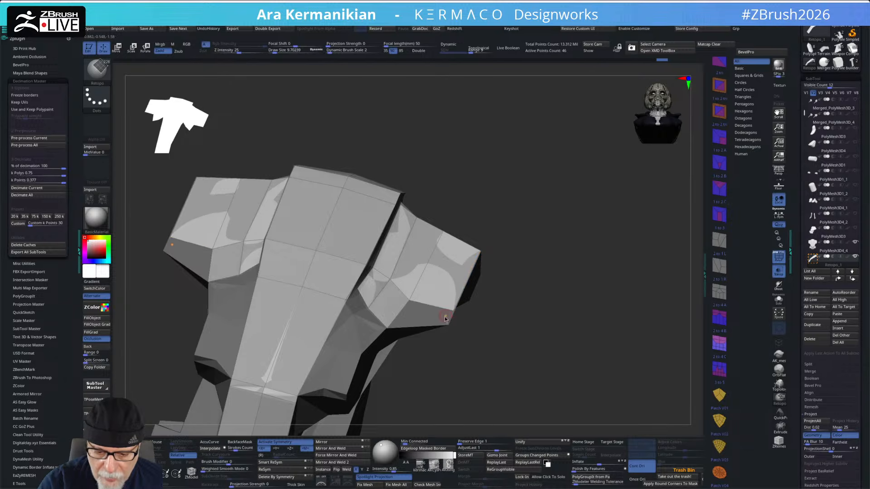
pyautogui.click(434, 338)
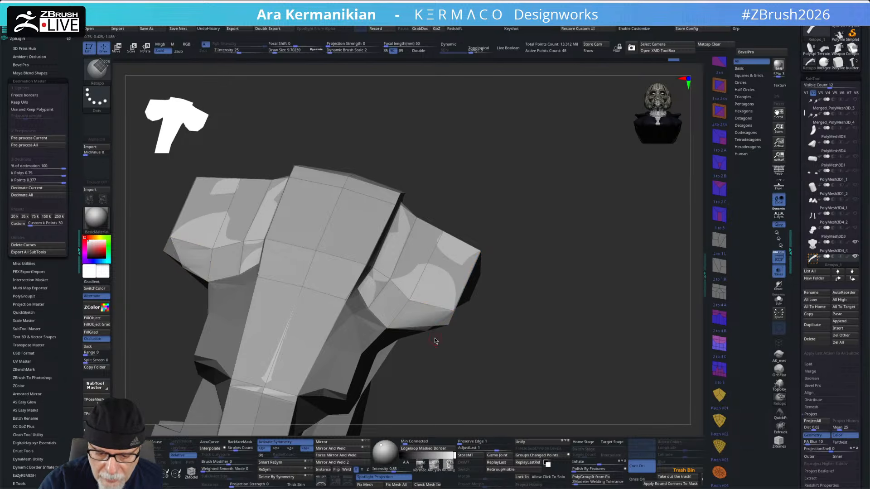
# Step: Extend the upper panel's back edge with a narrow row and a second, longer row down the rear surface
pyautogui.moveTo(450, 323); pyautogui.dragTo(449, 253)
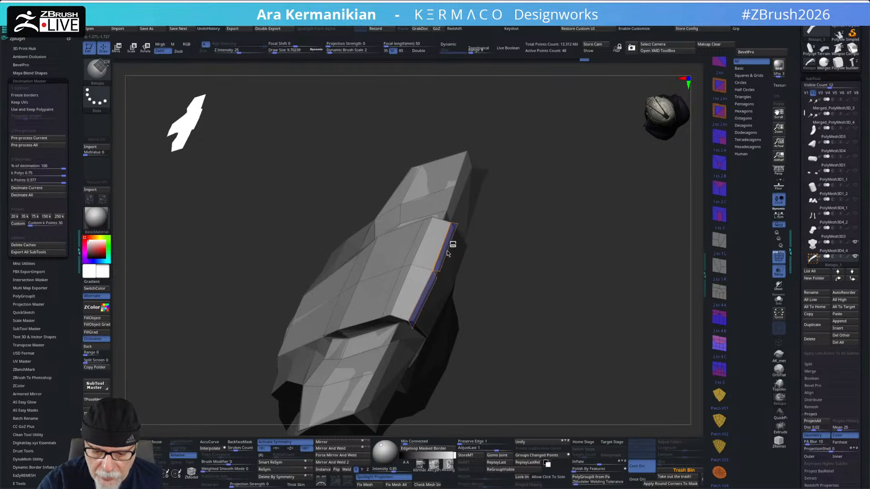
pyautogui.moveTo(448, 251); pyautogui.dragTo(448, 251)
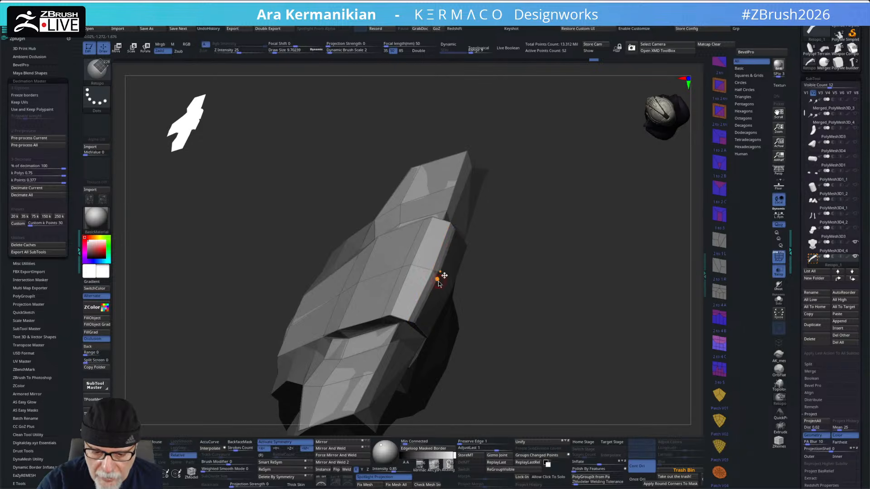
pyautogui.moveTo(512, 287); pyautogui.dragTo(513, 246)
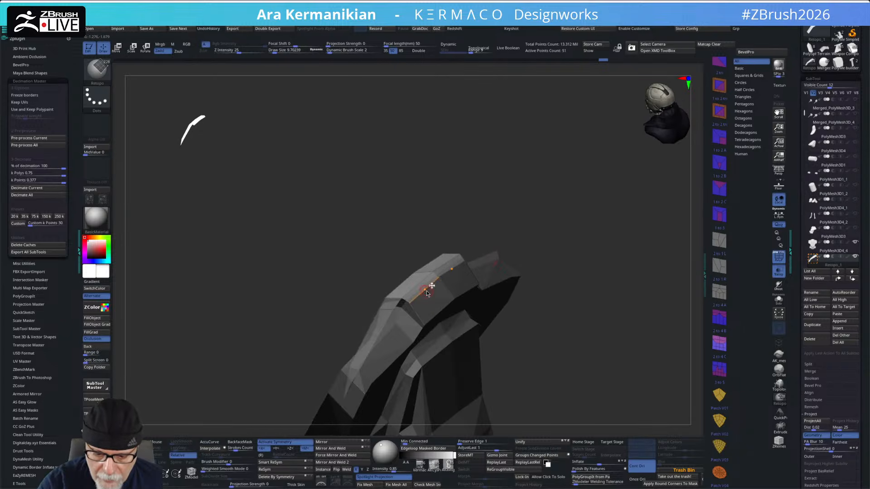
pyautogui.click(440, 312)
# Step: Extend the tapered middle panel's long side edge outward with mirrored faces, redoing the first attempt, and adjust the upper corner near the shoulder
pyautogui.moveTo(613, 238); pyautogui.dragTo(569, 276)
pyautogui.keyDown('alt'); pyautogui.moveTo(485, 204); pyautogui.dragTo(542, 310); pyautogui.keyUp('alt')
pyautogui.click(779, 300)
pyautogui.moveTo(644, 313); pyautogui.dragTo(490, 290)
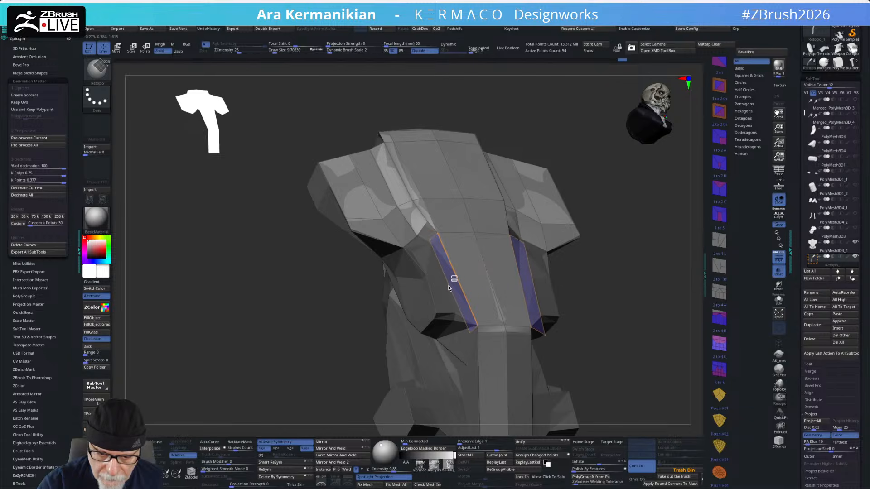
pyautogui.click(451, 287)
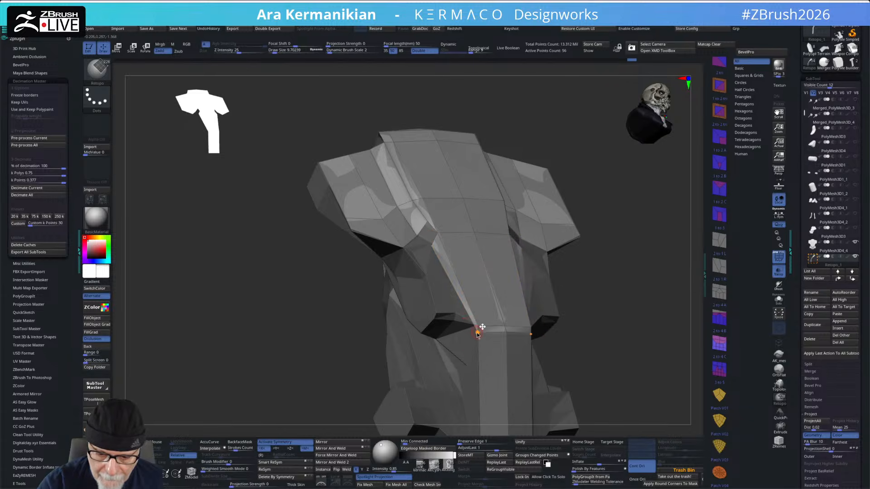
pyautogui.hotkey('ctrl', 'z')
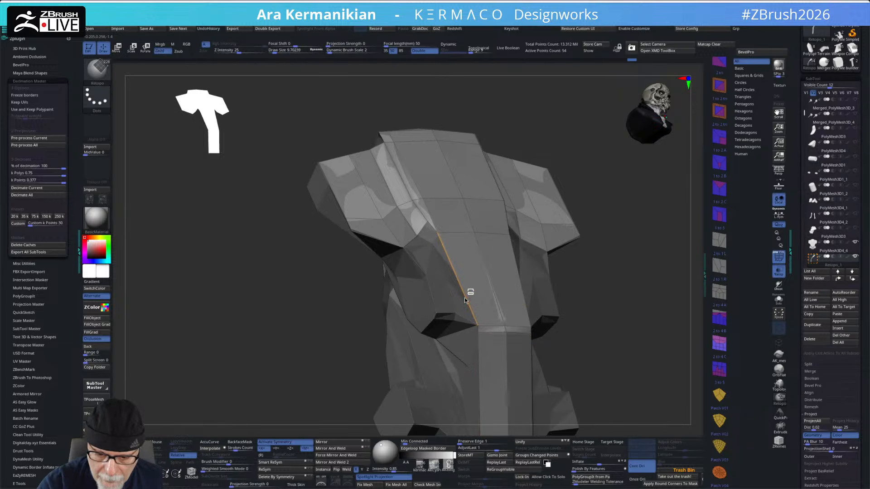
pyautogui.click(450, 293)
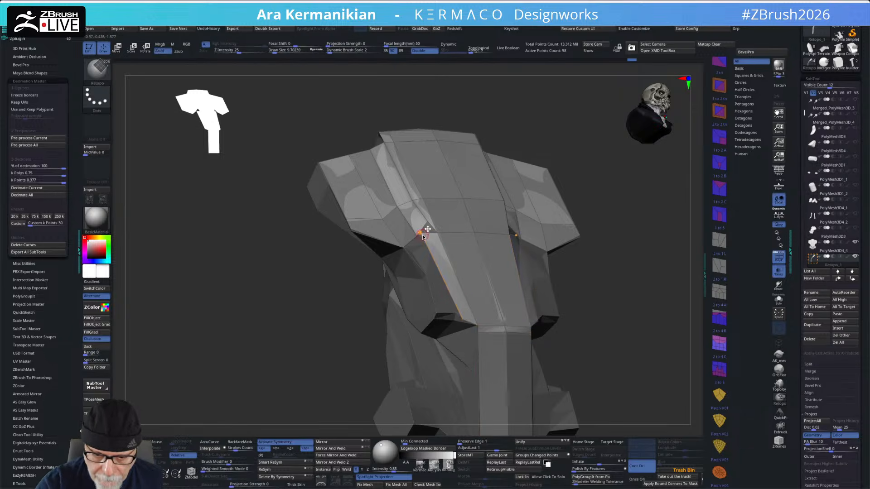
pyautogui.click(431, 244)
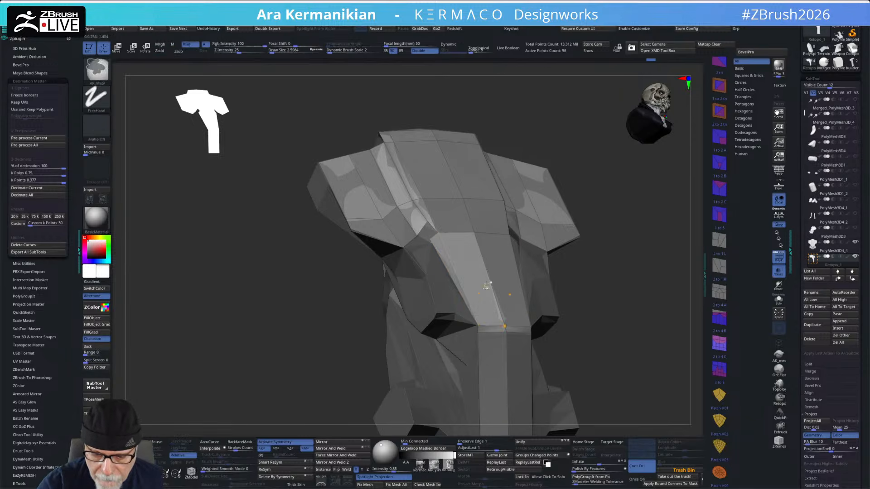
pyautogui.click(478, 326)
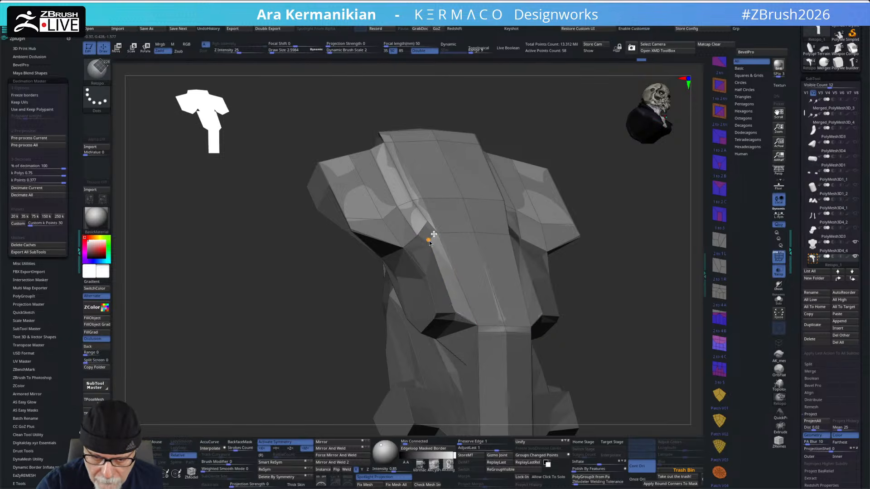
# Step: Extend the tapered panel's side strip outward with another mirrored face reaching the side block's outer edge
pyautogui.moveTo(648, 213); pyautogui.dragTo(602, 196)
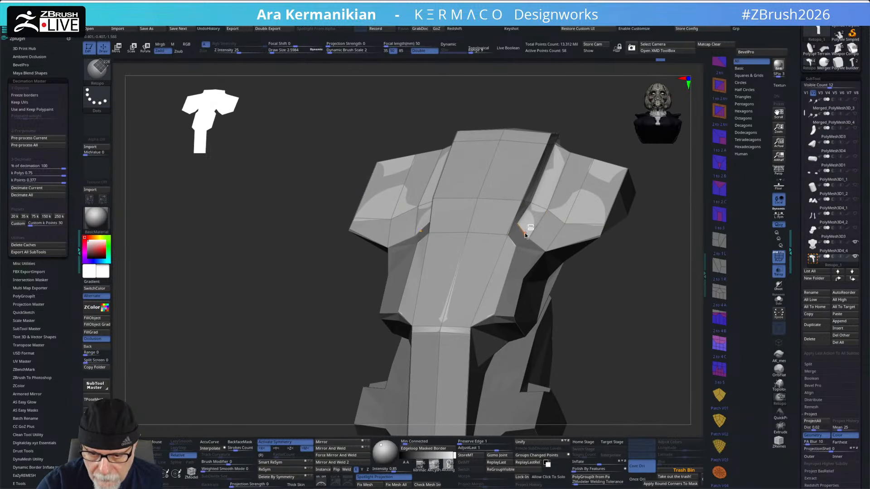
pyautogui.moveTo(631, 249); pyautogui.dragTo(598, 259)
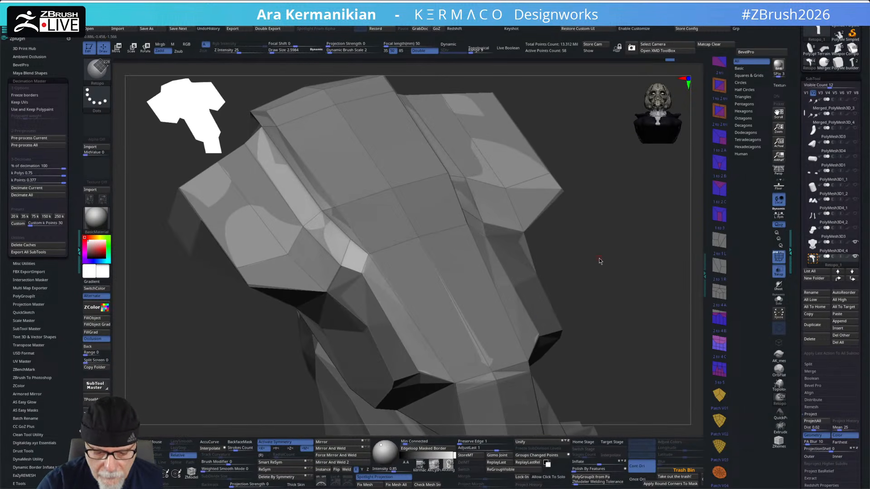
pyautogui.moveTo(406, 352); pyautogui.dragTo(382, 360)
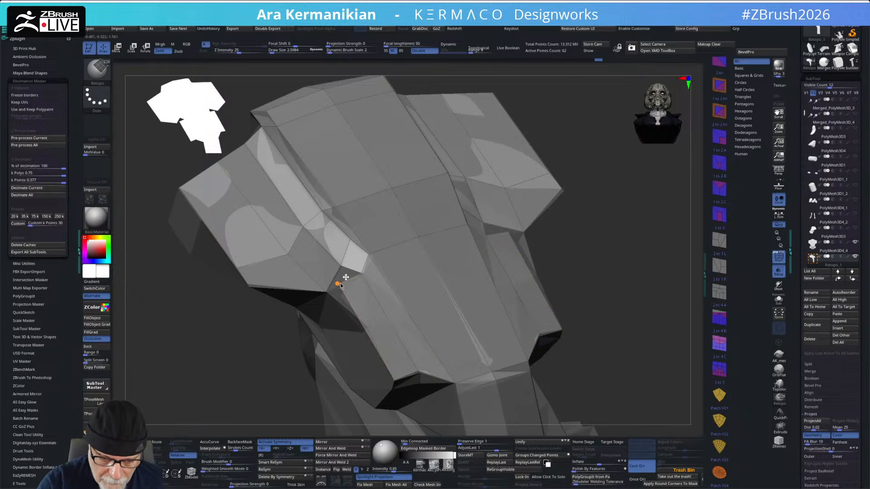
# Step: Fill the gap between the shoulder's underside and the outer side strip with a mirrored face and snap its free point to the body's corner
pyautogui.moveTo(603, 272)
pyautogui.mouseDown()
pyautogui.moveTo(614, 251)
pyautogui.moveTo(592, 255)
pyautogui.moveTo(536, 301)
pyautogui.moveTo(589, 291)
pyautogui.moveTo(603, 296)
pyautogui.moveTo(610, 314)
pyautogui.moveTo(614, 252)
pyautogui.moveTo(603, 258)
pyautogui.mouseUp()
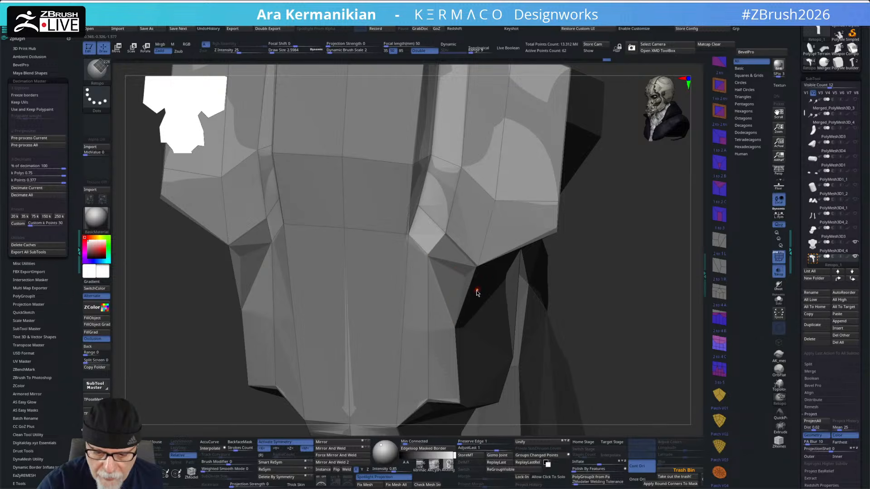
pyautogui.click(448, 289)
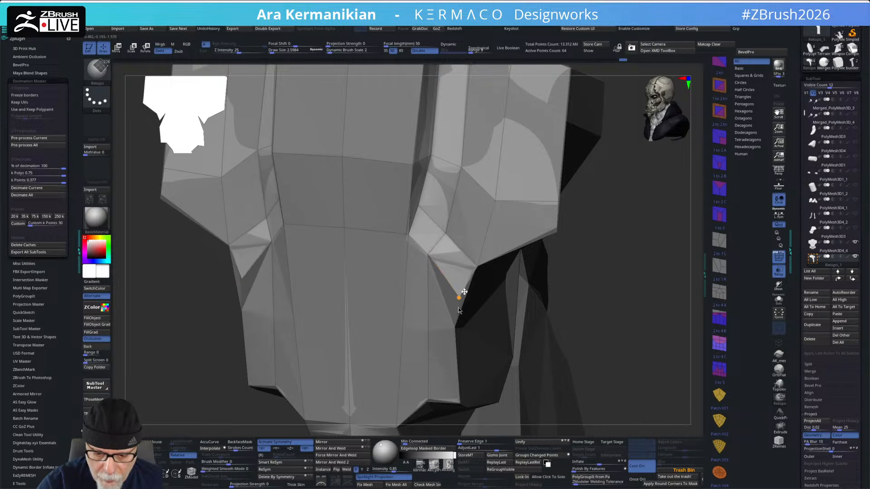
pyautogui.moveTo(459, 306); pyautogui.dragTo(456, 328)
pyautogui.moveTo(608, 297); pyautogui.dragTo(486, 282)
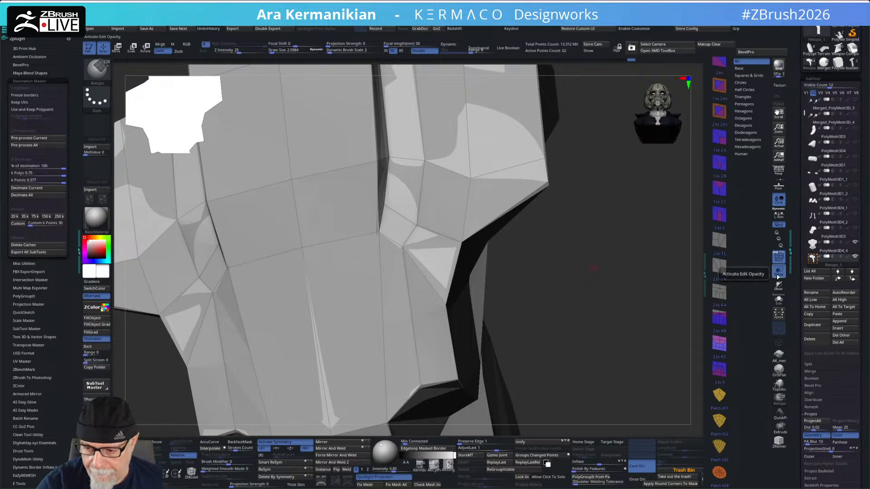
# Step: Extend the long central strip's lower end over the front block's edge with three successive rows of faces
pyautogui.moveTo(622, 331); pyautogui.dragTo(564, 249)
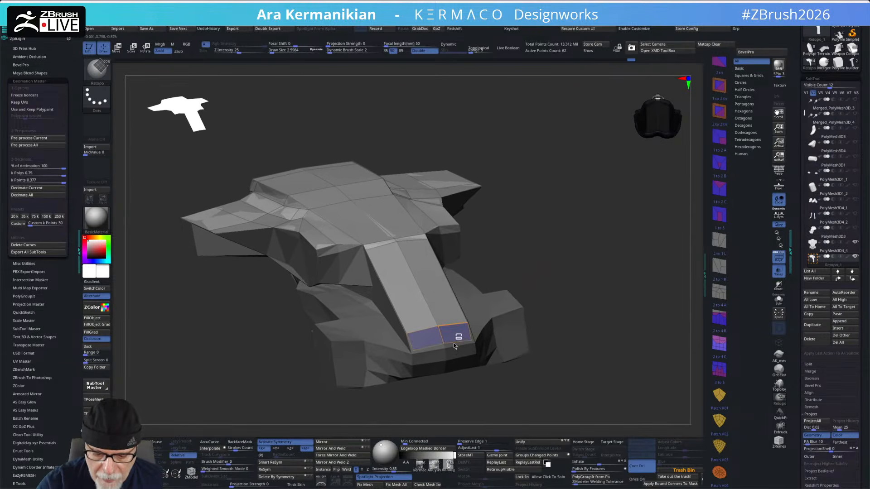
pyautogui.click(455, 346)
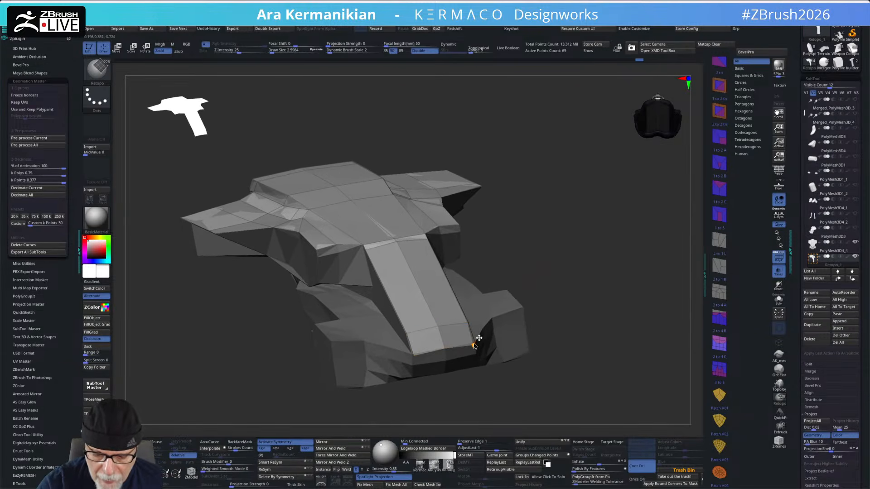
pyautogui.keyDown('alt'); pyautogui.moveTo(581, 319); pyautogui.dragTo(576, 287); pyautogui.keyUp('alt')
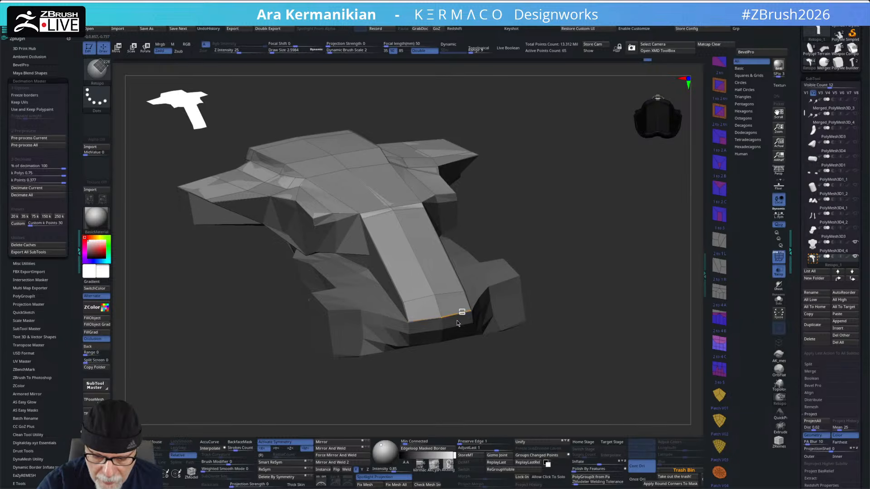
pyautogui.click(457, 327)
pyautogui.moveTo(540, 357); pyautogui.dragTo(564, 296)
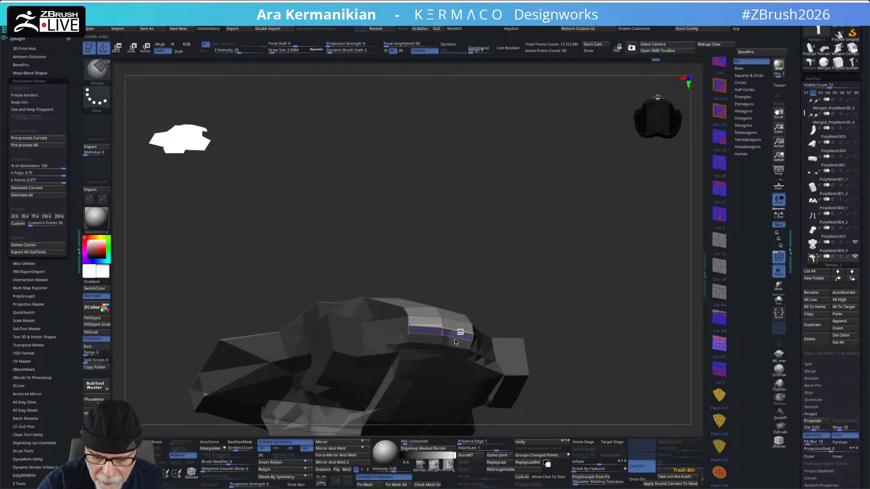
pyautogui.click(455, 346)
# Step: Extend the shoulder's front edge beside the top of the long central strip with a narrow mirrored face over the bevel
pyautogui.moveTo(497, 325); pyautogui.dragTo(581, 294)
pyautogui.moveTo(275, 291); pyautogui.dragTo(194, 360)
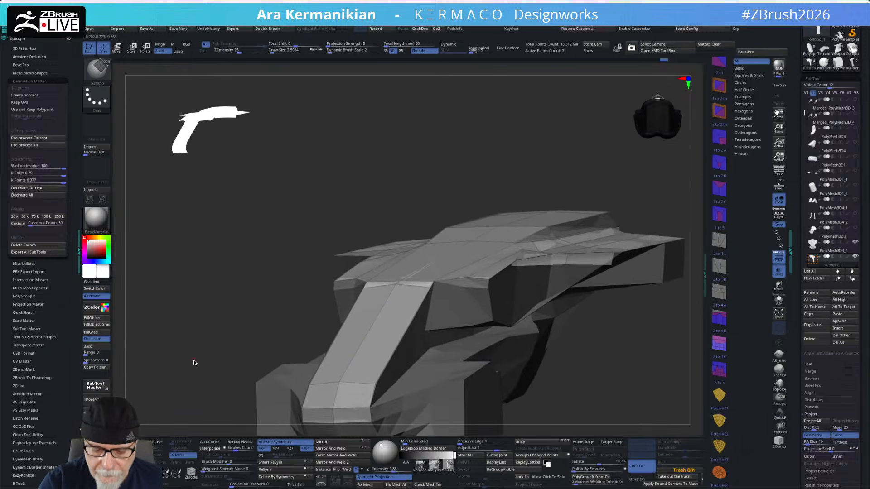
pyautogui.moveTo(589, 314); pyautogui.dragTo(485, 271)
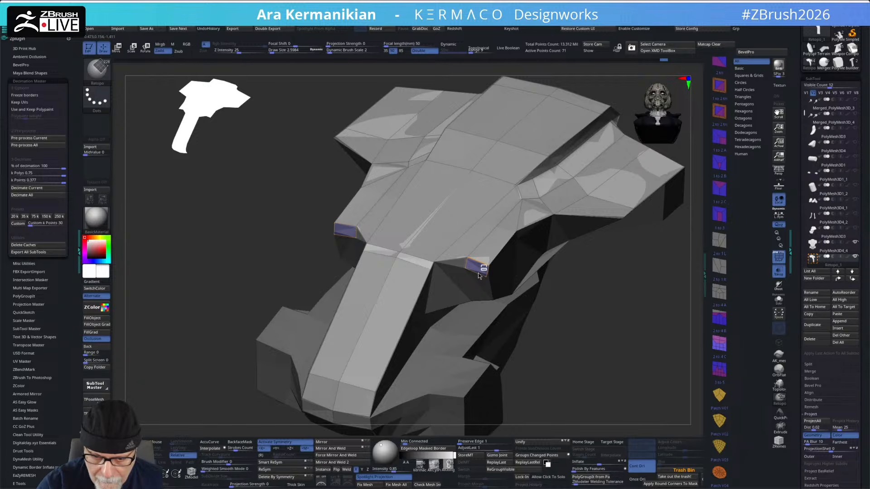
pyautogui.click(487, 275)
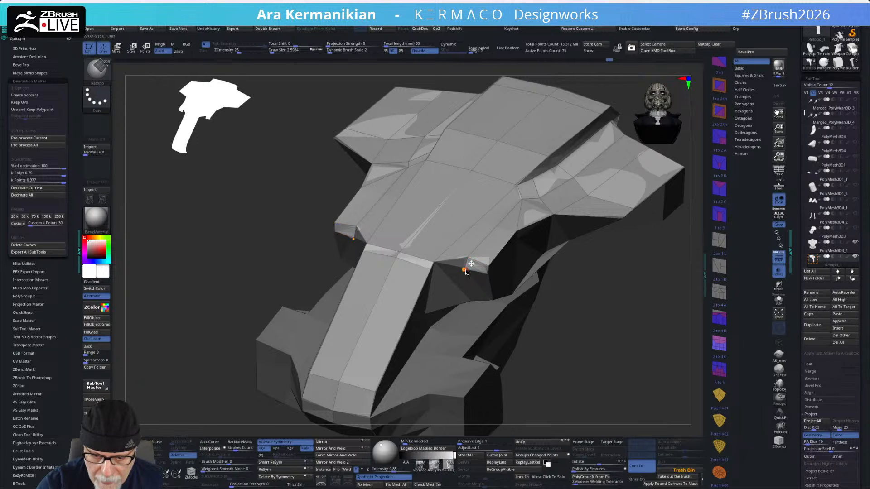
# Step: Continue the narrow shoulder faces down the front block's wall with a taller mirrored face that reaches near its lower edge
pyautogui.moveTo(585, 322); pyautogui.dragTo(464, 274)
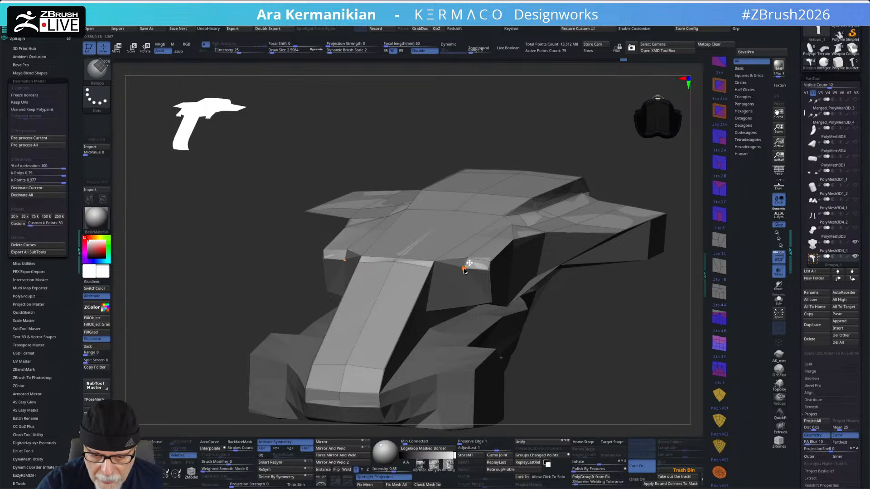
pyautogui.moveTo(583, 336); pyautogui.dragTo(603, 304)
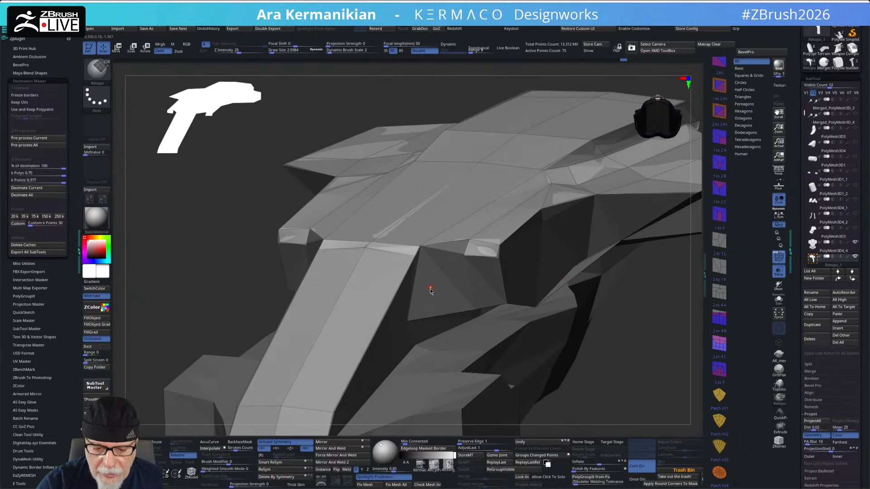
pyautogui.moveTo(626, 317); pyautogui.dragTo(639, 286)
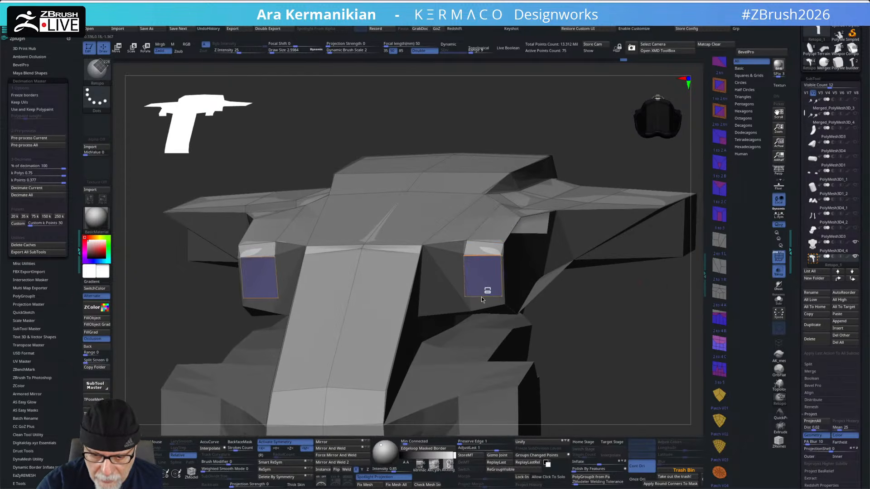
pyautogui.moveTo(482, 297)
pyautogui.mouseDown()
pyautogui.moveTo(485, 305)
pyautogui.moveTo(490, 297)
pyautogui.mouseUp()
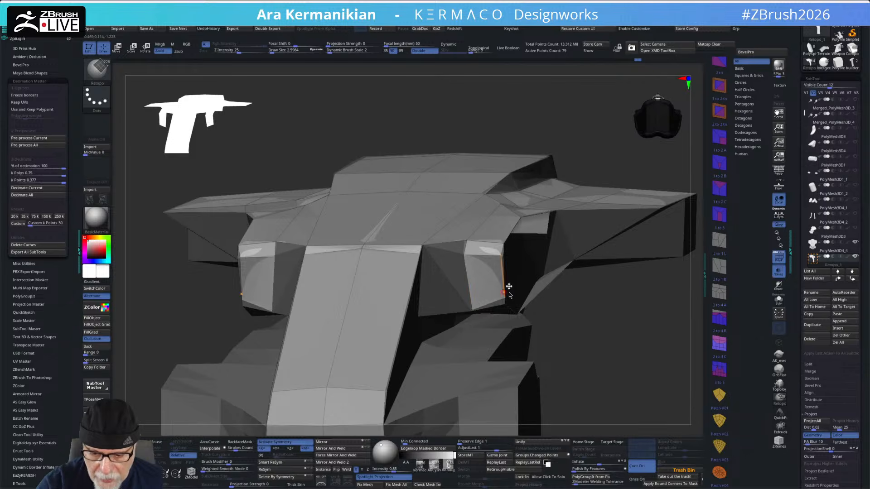
# Step: Set the draw size to 1 and add a mirrored face along the shoulder's side edge, next to the front wall face
pyautogui.moveTo(565, 316); pyautogui.dragTo(455, 291)
pyautogui.moveTo(308, 281)
pyautogui.mouseDown()
pyautogui.moveTo(506, 272)
pyautogui.moveTo(494, 258)
pyautogui.mouseUp()
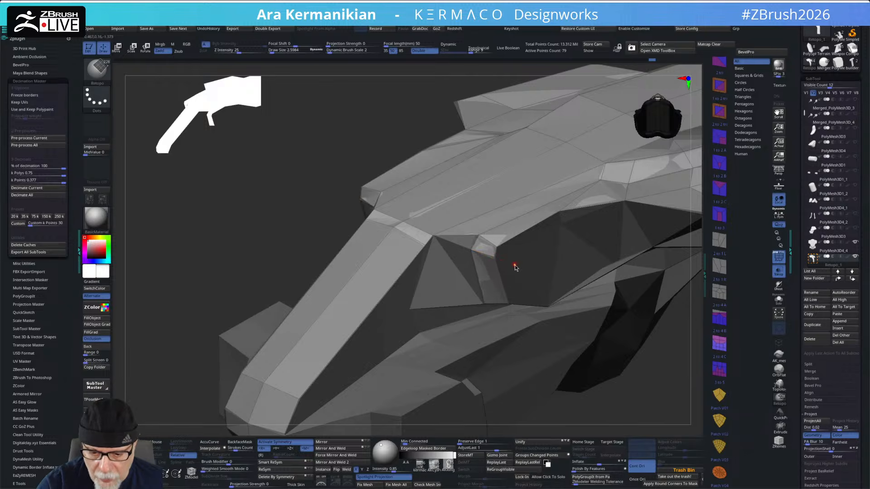
pyautogui.moveTo(260, 273)
pyautogui.mouseDown()
pyautogui.moveTo(500, 272)
pyautogui.moveTo(496, 264)
pyautogui.mouseUp()
pyautogui.press('s')
pyautogui.moveTo(624, 317)
pyautogui.mouseDown()
pyautogui.moveTo(639, 336)
pyautogui.moveTo(625, 329)
pyautogui.moveTo(628, 311)
pyautogui.mouseUp()
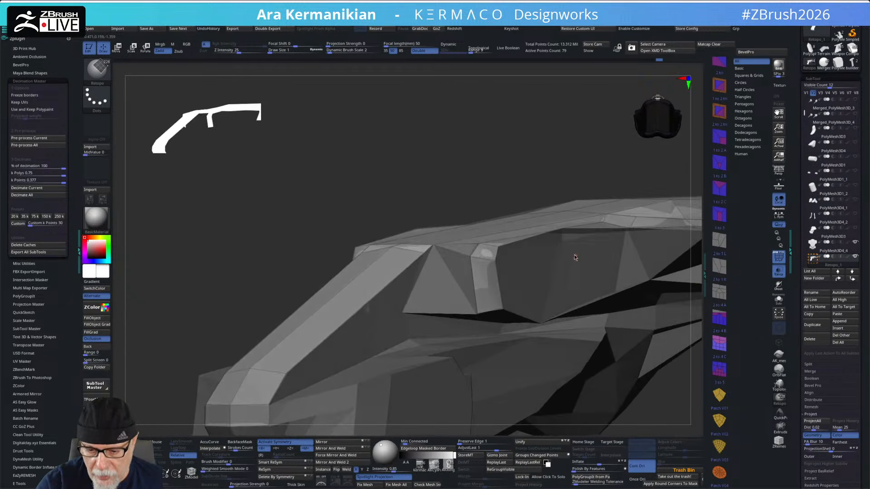
pyautogui.click(522, 245)
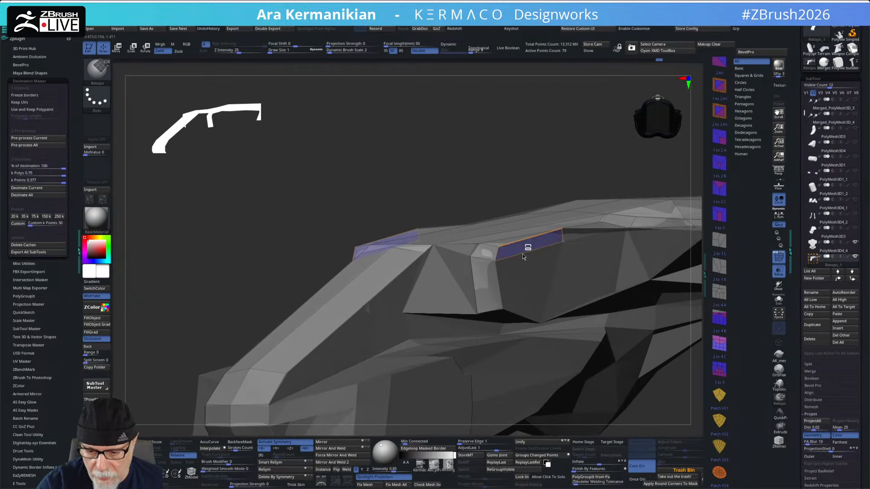
# Step: Insert a mirrored edge loop across the body panels, running through the middle of the side block's top
pyautogui.moveTo(622, 155); pyautogui.dragTo(556, 192)
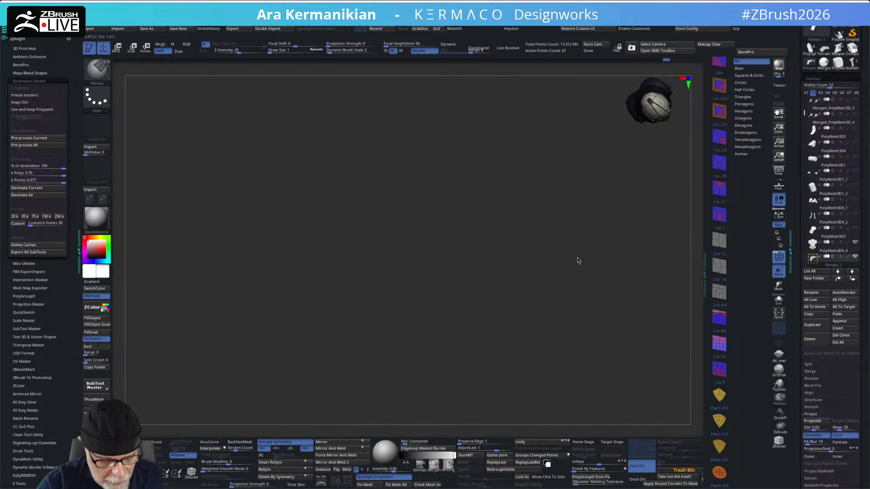
pyautogui.press('f')
pyautogui.moveTo(578, 300); pyautogui.dragTo(530, 299)
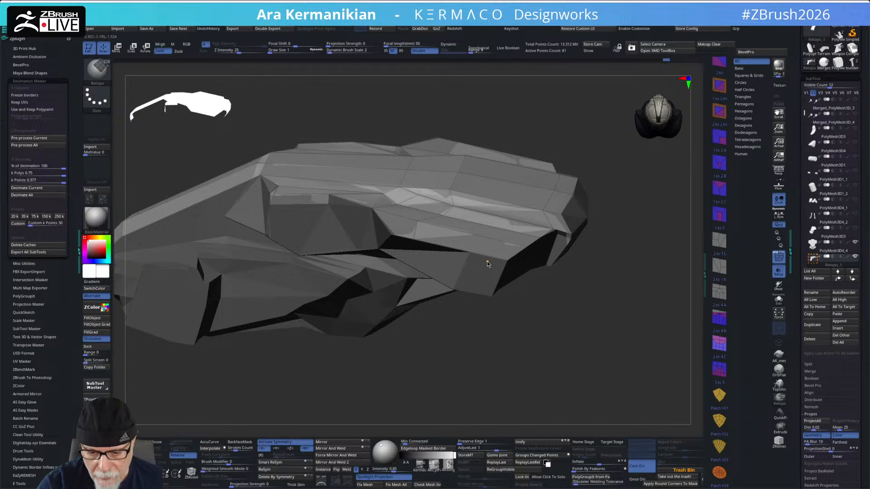
pyautogui.click(482, 237)
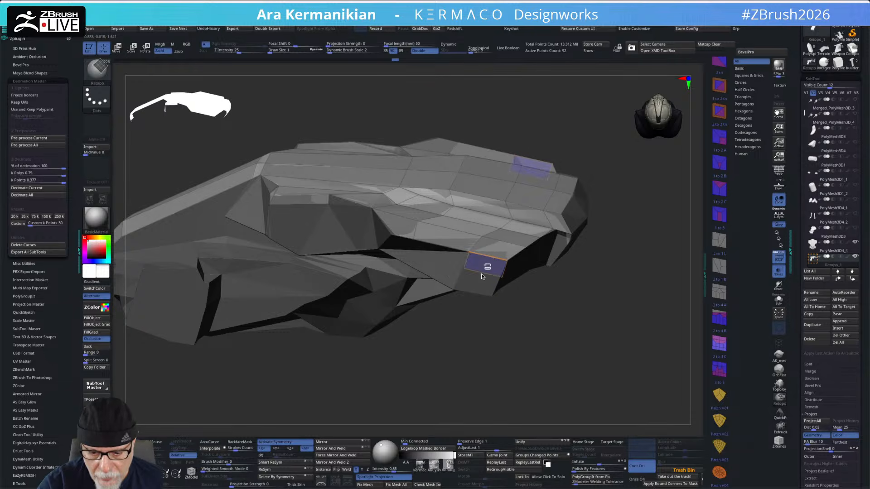
# Step: Try to extend the side block's outer edge down over its wall with a mirrored face, and undo the addition
pyautogui.moveTo(486, 361); pyautogui.dragTo(516, 295)
pyautogui.moveTo(565, 306)
pyautogui.mouseDown()
pyautogui.moveTo(550, 292)
pyautogui.moveTo(557, 308)
pyautogui.moveTo(543, 257)
pyautogui.moveTo(527, 268)
pyautogui.mouseUp()
pyautogui.hotkey('ctrl', 'z')
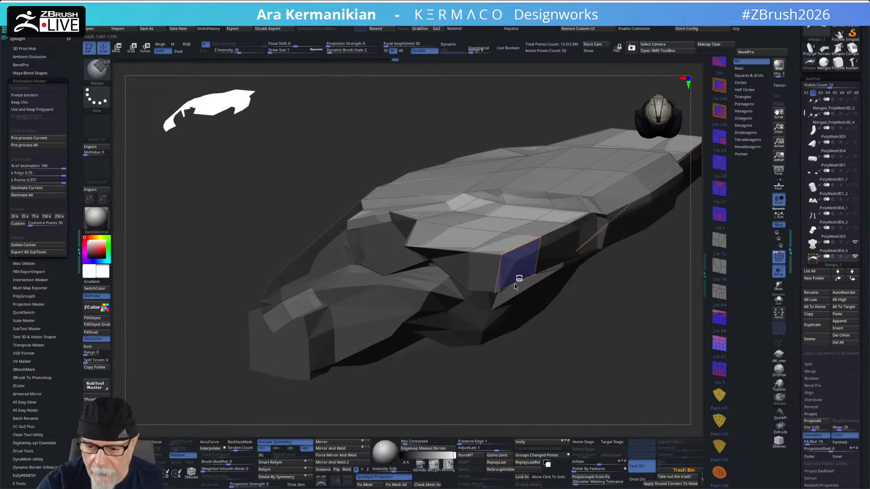
pyautogui.moveTo(576, 381); pyautogui.dragTo(568, 335)
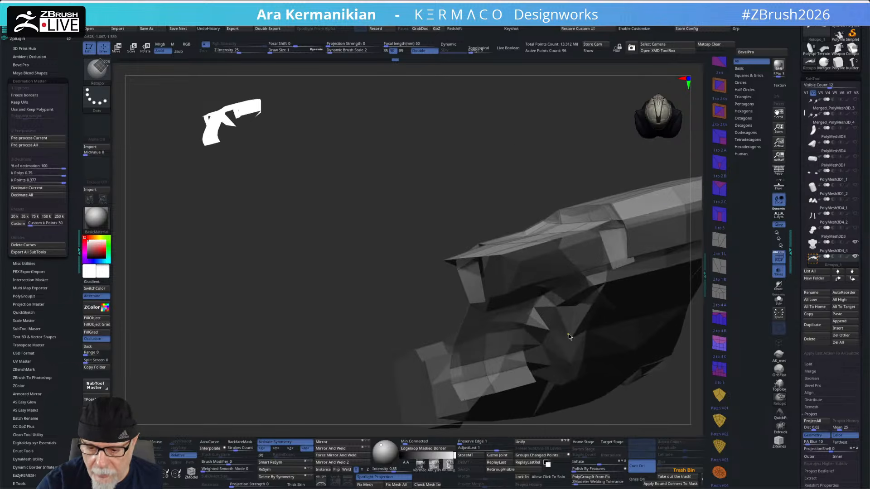
pyautogui.keyDown('alt'); pyautogui.moveTo(443, 319); pyautogui.dragTo(216, 295); pyautogui.keyUp('alt')
pyautogui.moveTo(607, 334); pyautogui.dragTo(494, 279)
# Step: Isolate the retopology mesh, restore its mirror symmetry, and show the underlying body again
pyautogui.click(782, 299)
pyautogui.moveTo(500, 316); pyautogui.dragTo(558, 285)
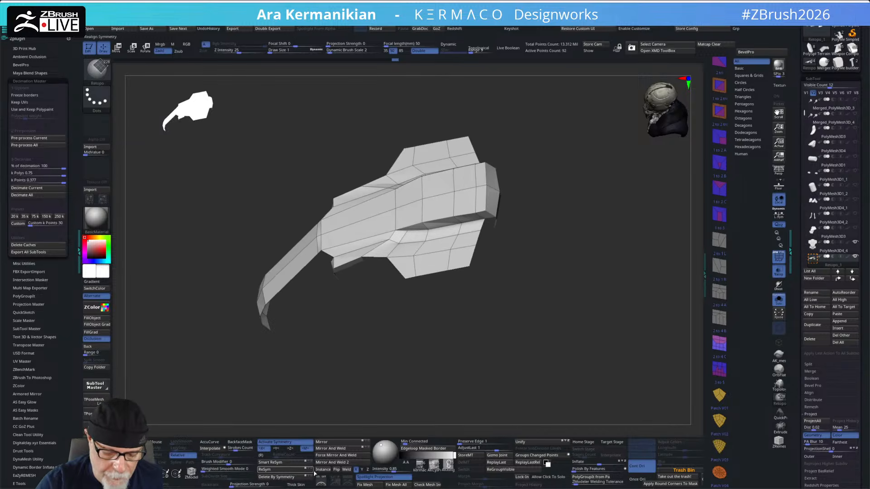
pyautogui.moveTo(514, 305); pyautogui.dragTo(441, 335)
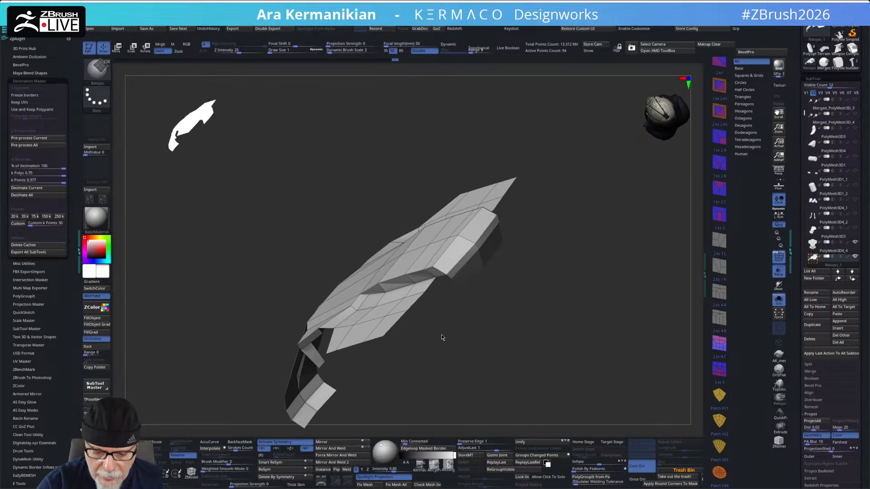
pyautogui.click(780, 302)
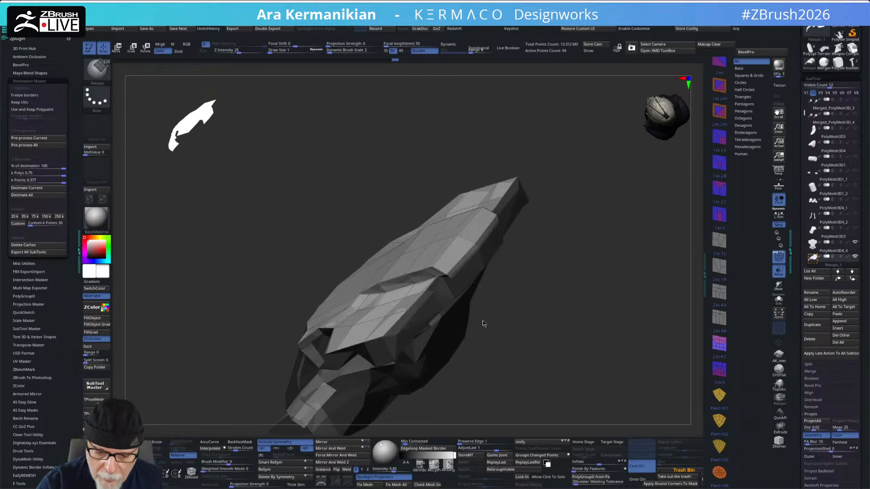
# Step: Try to extend the side block's end edge down over the end wall with mirrored faces, and undo them
pyautogui.moveTo(472, 325); pyautogui.dragTo(437, 305)
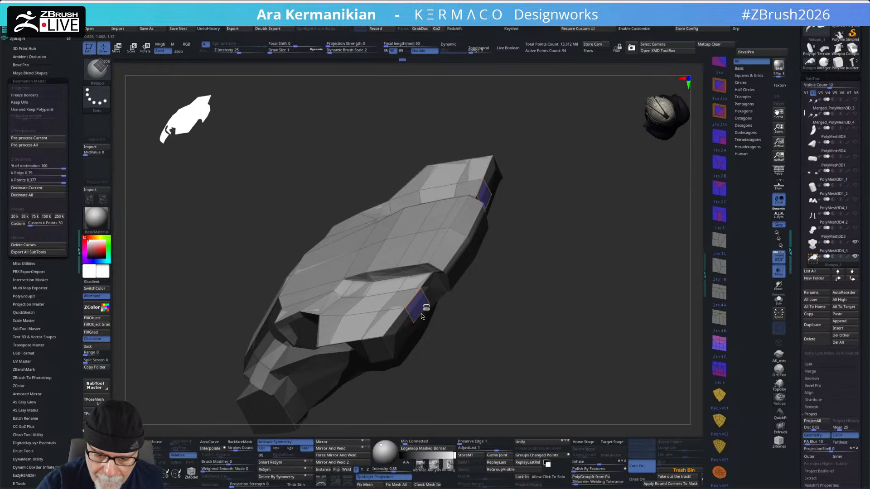
pyautogui.click(423, 317)
pyautogui.moveTo(516, 315); pyautogui.dragTo(496, 284)
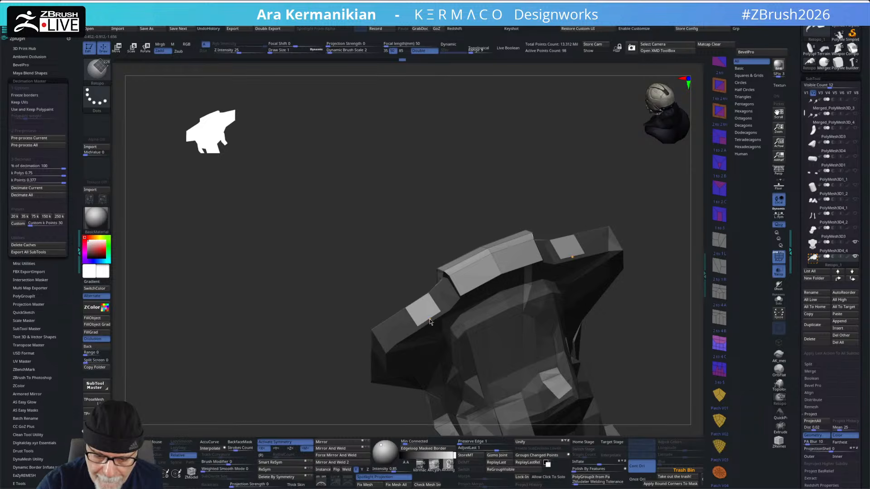
pyautogui.moveTo(421, 300); pyautogui.dragTo(431, 305, button='right')
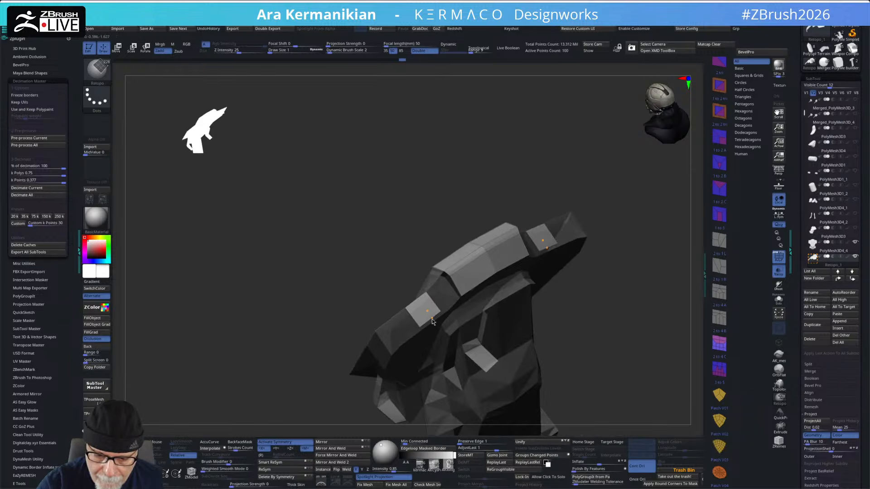
pyautogui.hotkey('ctrl', 'z')
pyautogui.moveTo(431, 319)
pyautogui.mouseDown(button='right')
pyautogui.moveTo(617, 283)
pyautogui.moveTo(442, 316)
pyautogui.mouseUp(button='right')
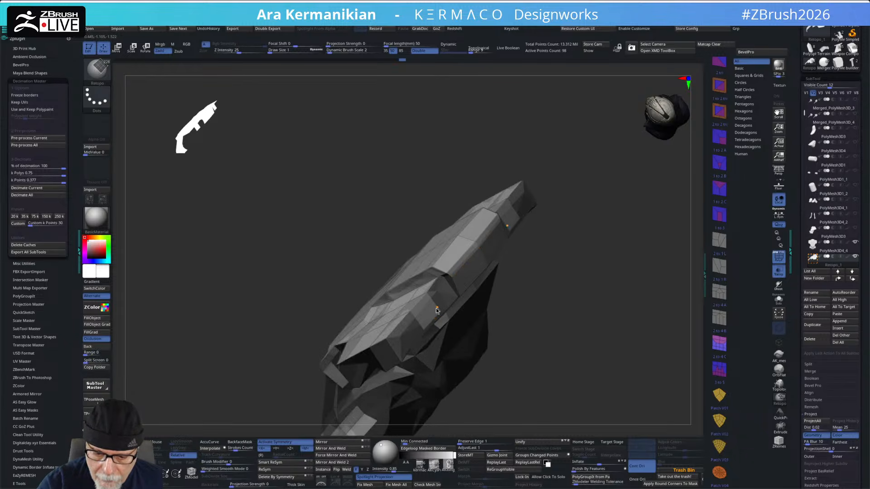
pyautogui.moveTo(426, 315); pyautogui.dragTo(550, 313, button='right')
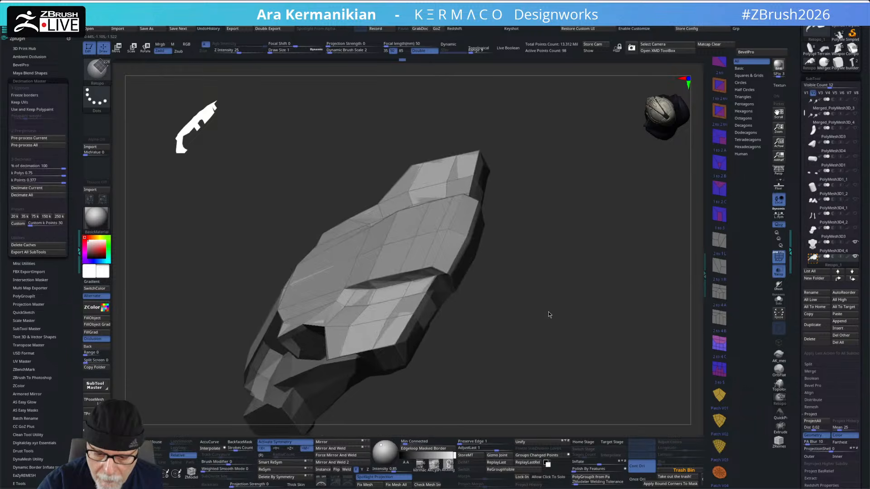
pyautogui.moveTo(480, 331); pyautogui.dragTo(462, 301, button='right')
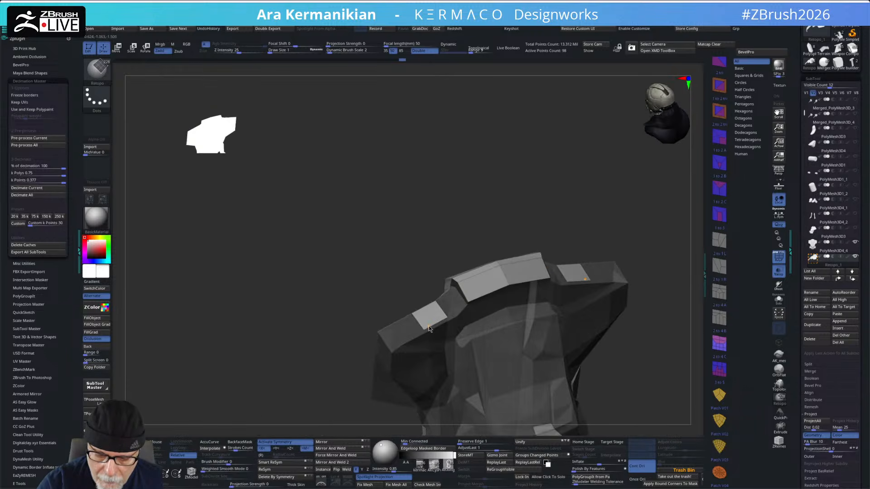
pyautogui.hotkey('ctrl', 'z')
# Step: Extend the side block's outer edge down over its side wall with a mirrored face next to the end corner
pyautogui.moveTo(408, 285); pyautogui.dragTo(418, 324, button='right')
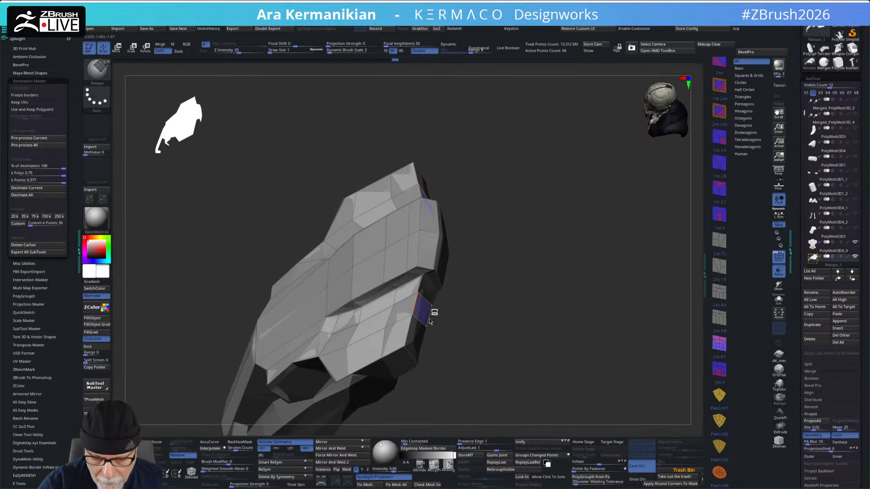
pyautogui.moveTo(430, 323); pyautogui.dragTo(482, 329, button='right')
pyautogui.moveTo(486, 325); pyautogui.dragTo(455, 319)
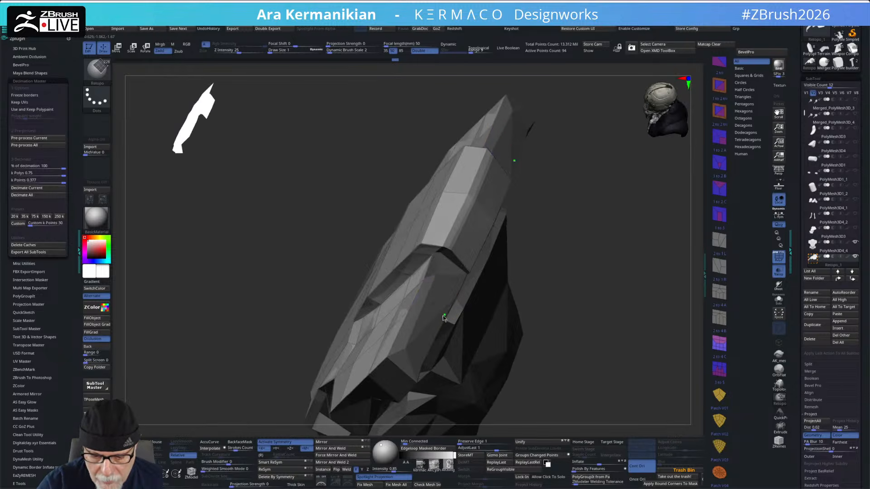
pyautogui.moveTo(501, 290); pyautogui.dragTo(417, 334)
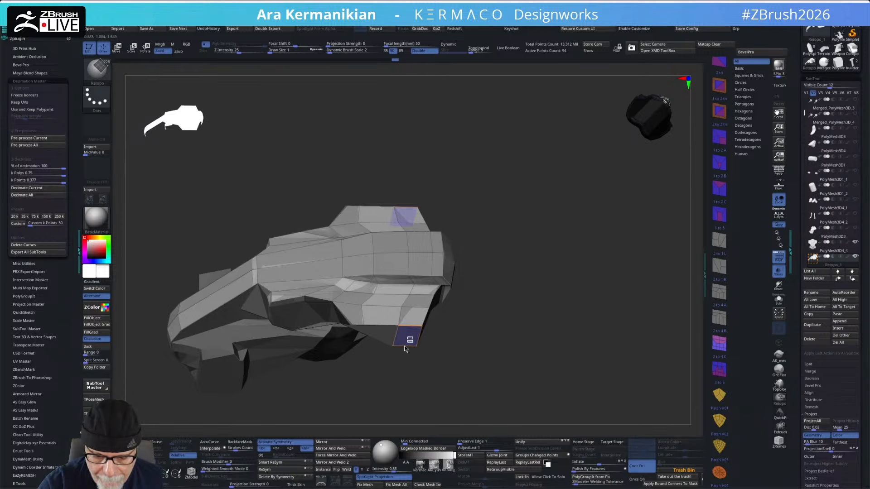
pyautogui.moveTo(466, 361); pyautogui.dragTo(434, 320)
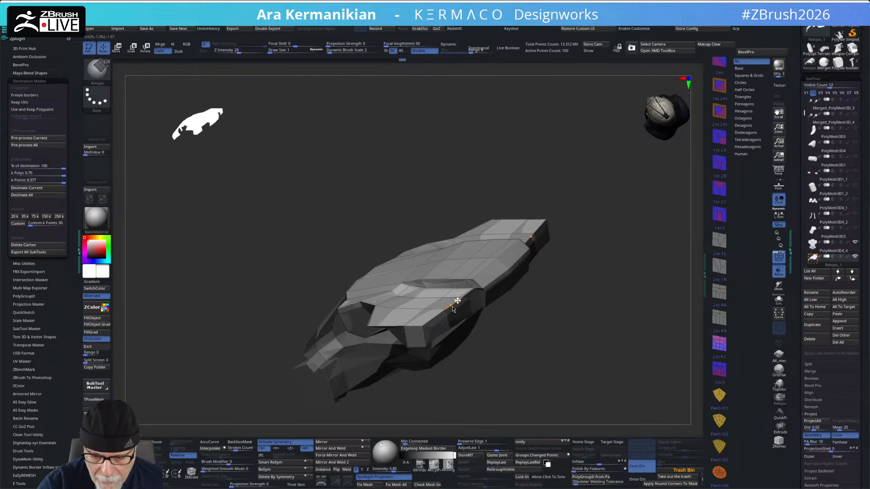
# Step: Continue the side block's wall around its end with successive mirrored faces up to the raised central body's corner
pyautogui.click(457, 327)
pyautogui.moveTo(553, 343)
pyautogui.mouseDown()
pyautogui.moveTo(574, 348)
pyautogui.moveTo(532, 351)
pyautogui.moveTo(538, 333)
pyautogui.mouseUp()
pyautogui.moveTo(435, 337); pyautogui.dragTo(415, 319)
pyautogui.moveTo(625, 213); pyautogui.dragTo(397, 275)
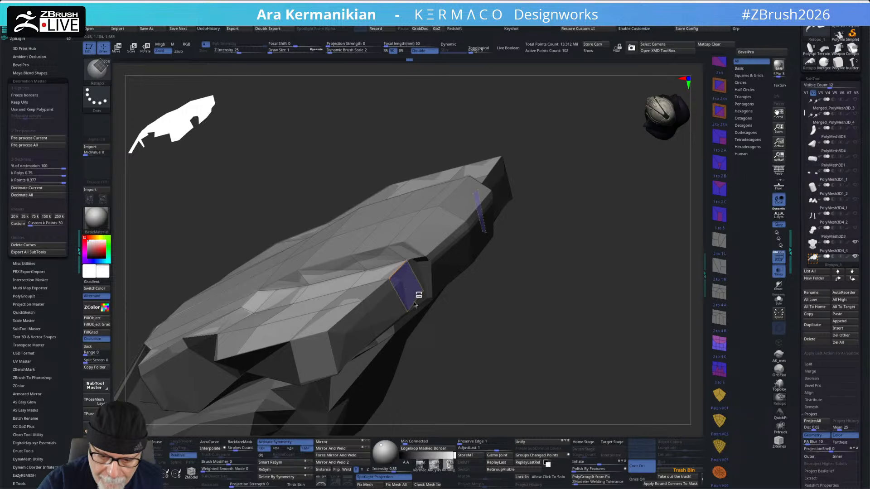
pyautogui.moveTo(412, 306); pyautogui.dragTo(413, 307)
pyautogui.click(426, 301)
pyautogui.moveTo(502, 305); pyautogui.dragTo(510, 249)
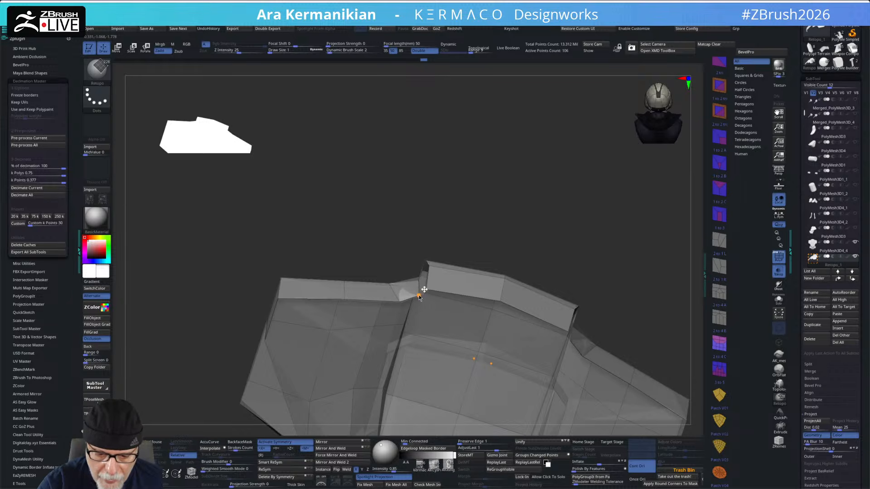
pyautogui.moveTo(442, 273); pyautogui.dragTo(512, 284)
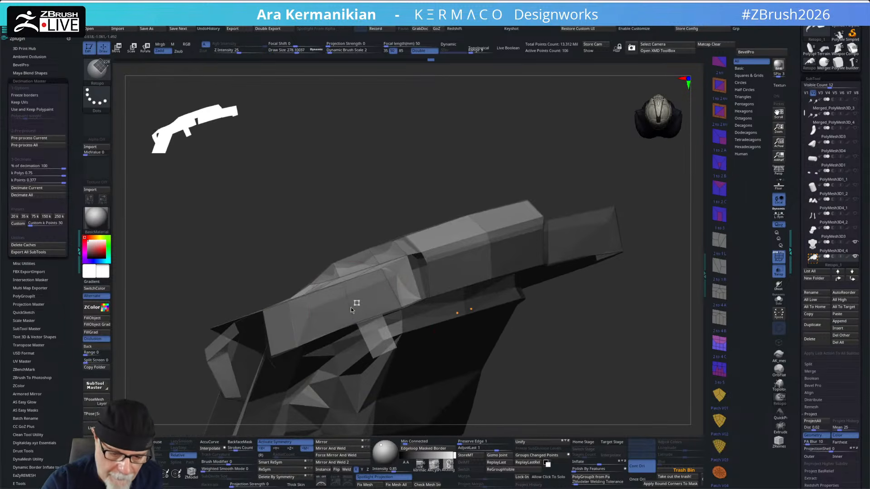
pyautogui.moveTo(346, 314); pyautogui.dragTo(475, 270)
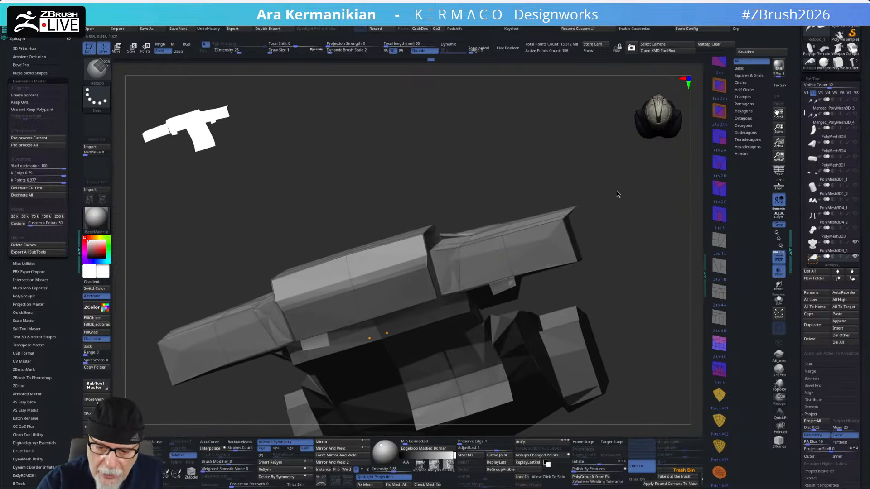
pyautogui.moveTo(611, 197); pyautogui.dragTo(532, 248)
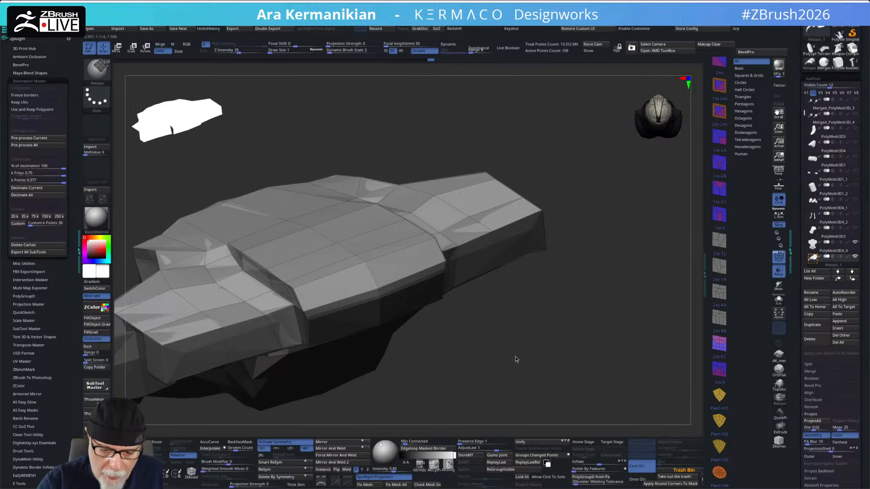
pyautogui.moveTo(494, 365); pyautogui.dragTo(332, 325)
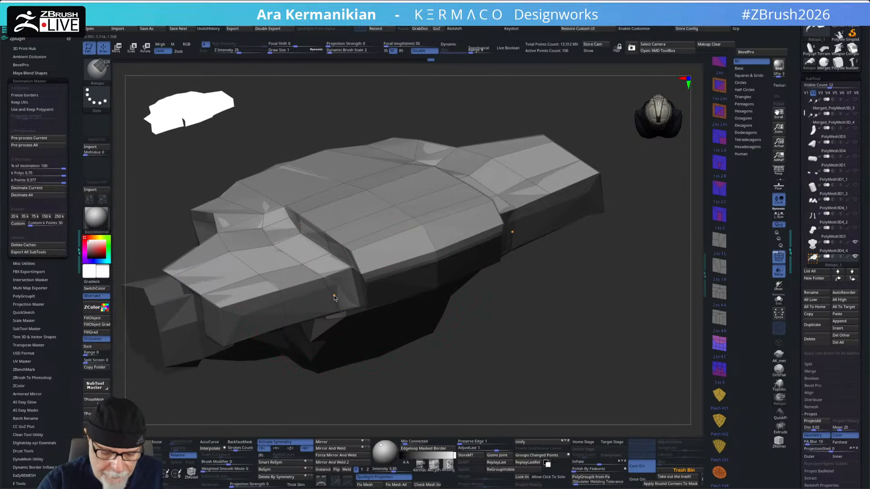
pyautogui.moveTo(612, 302); pyautogui.dragTo(592, 286)
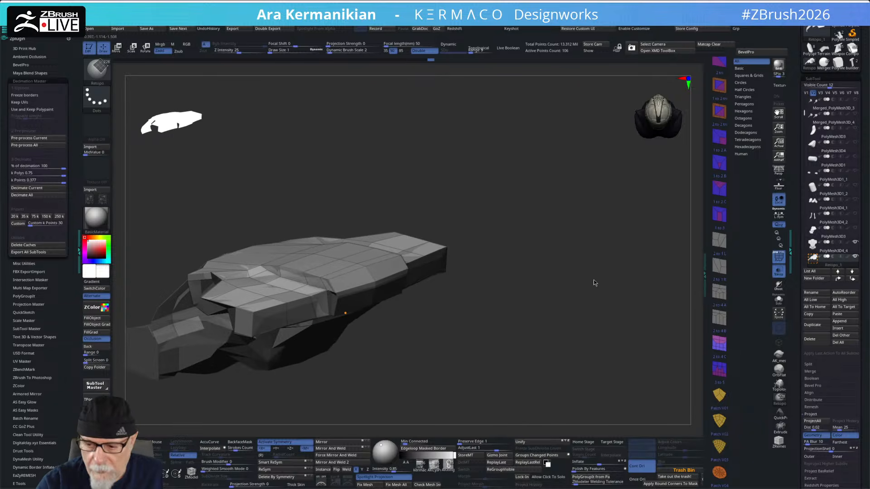
# Step: Select the Retopo_1 subtool and examine its new side walls against the underlying body from above, the side and underneath
pyautogui.click(833, 254)
pyautogui.moveTo(634, 313); pyautogui.dragTo(401, 300)
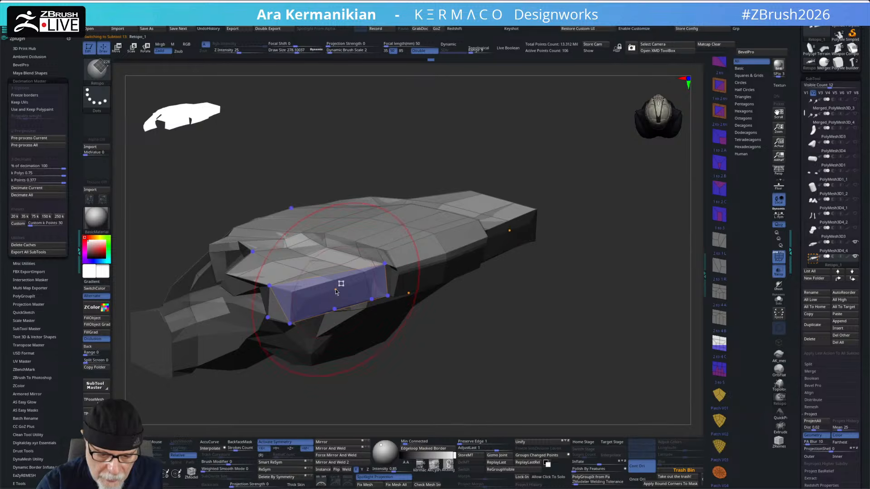
pyautogui.moveTo(442, 350); pyautogui.dragTo(437, 364)
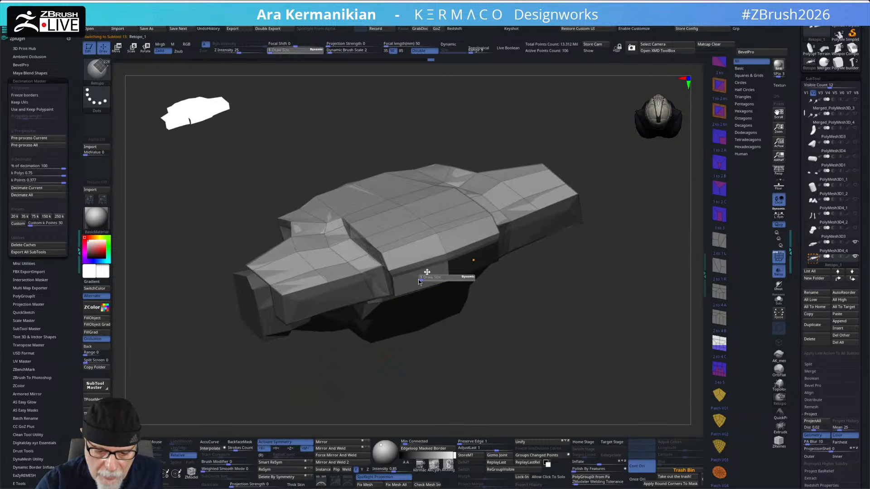
pyautogui.moveTo(487, 340); pyautogui.dragTo(517, 275)
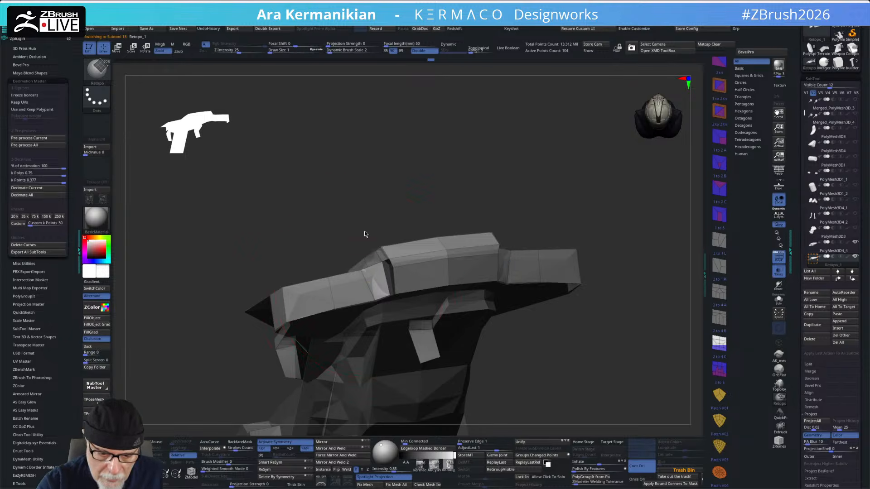
pyautogui.moveTo(363, 241); pyautogui.dragTo(350, 293)
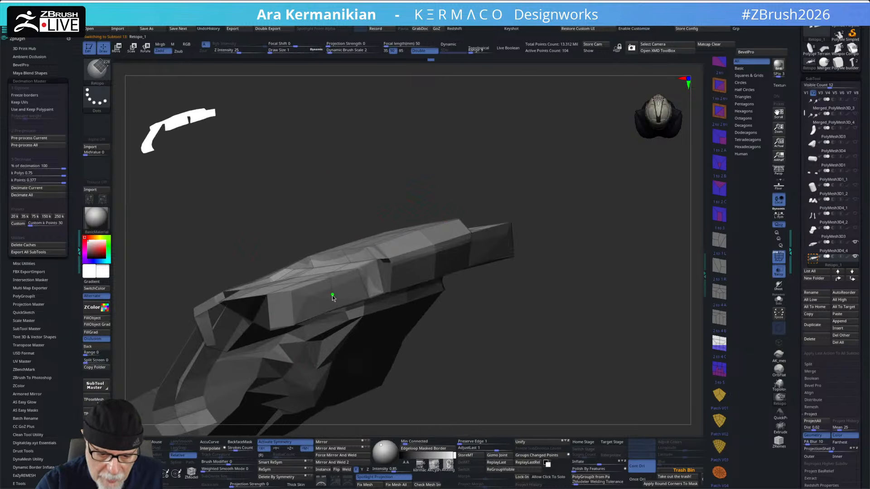
pyautogui.moveTo(577, 181)
pyautogui.mouseDown()
pyautogui.moveTo(569, 245)
pyautogui.moveTo(551, 237)
pyautogui.moveTo(569, 249)
pyautogui.moveTo(612, 251)
pyautogui.moveTo(619, 273)
pyautogui.moveTo(581, 248)
pyautogui.moveTo(580, 281)
pyautogui.moveTo(601, 252)
pyautogui.moveTo(557, 237)
pyautogui.mouseUp()
pyautogui.moveTo(821, 159)
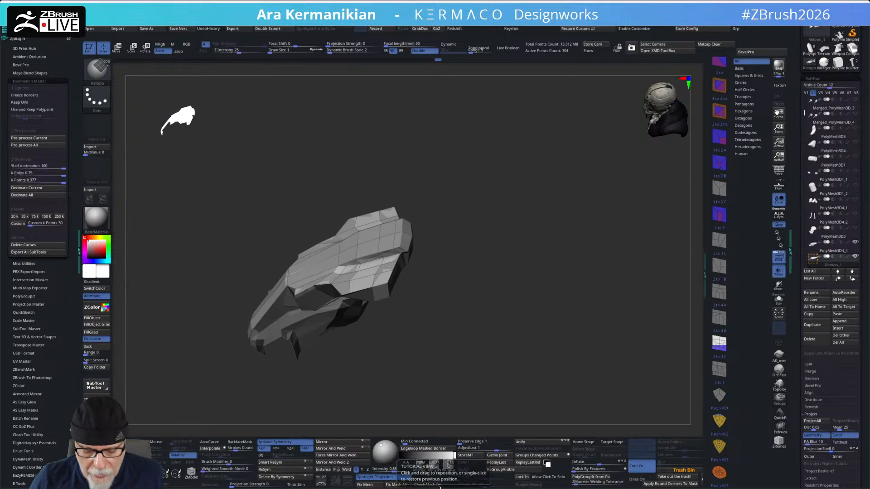
pyautogui.moveTo(463, 385); pyautogui.dragTo(493, 281)
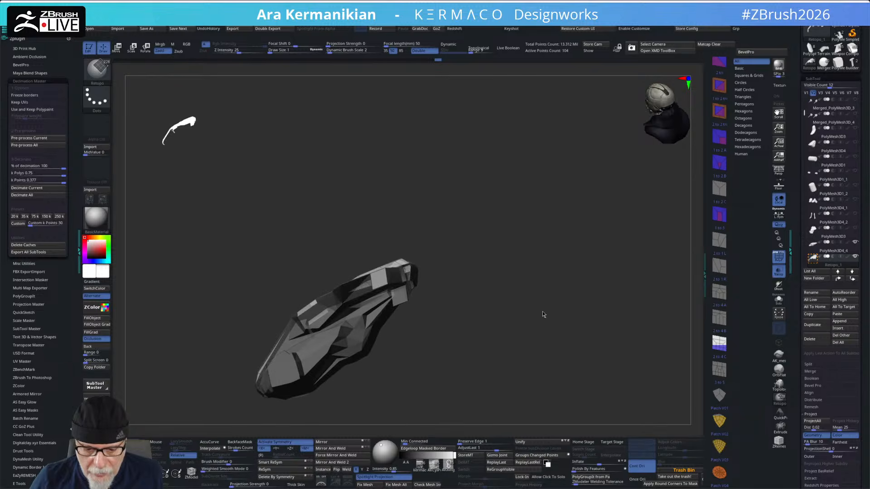
# Step: Isolate the retopology mesh and switch to the ZModeler brush for editing the long strip of faces beneath the body
pyautogui.moveTo(625, 331); pyautogui.dragTo(575, 345)
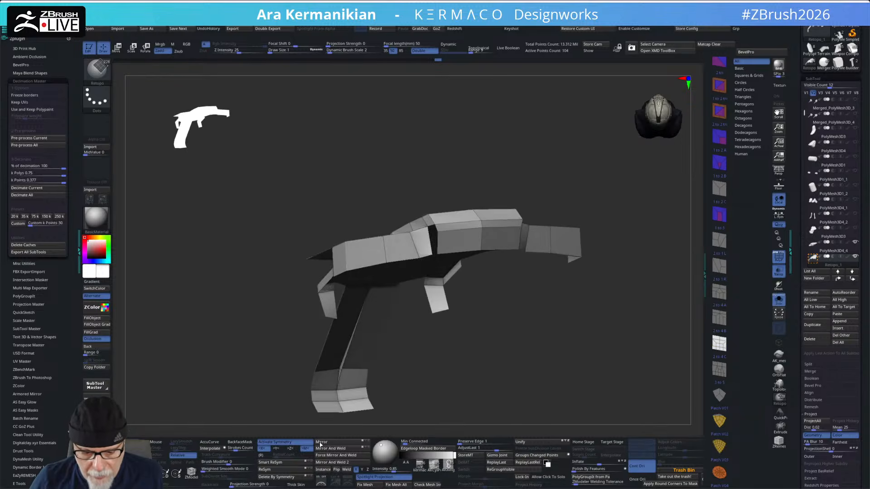
pyautogui.keyDown('alt'); pyautogui.moveTo(487, 403); pyautogui.dragTo(554, 363); pyautogui.keyUp('alt')
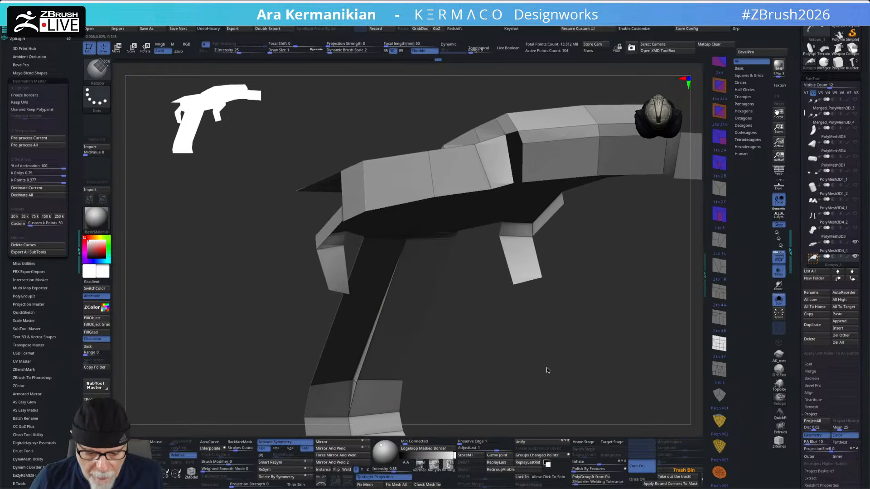
pyautogui.moveTo(358, 375); pyautogui.dragTo(512, 393)
pyautogui.press('b')
pyautogui.press('z')
pyautogui.press('m')
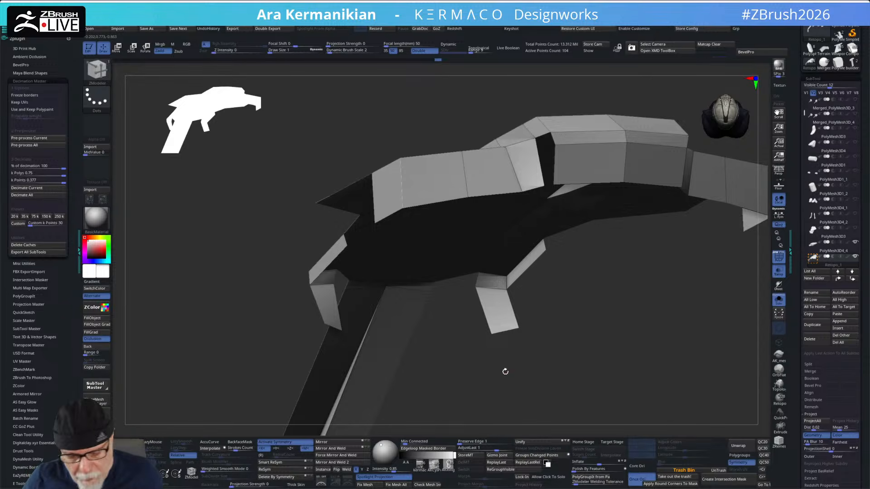
pyautogui.moveTo(486, 427); pyautogui.dragTo(281, 339)
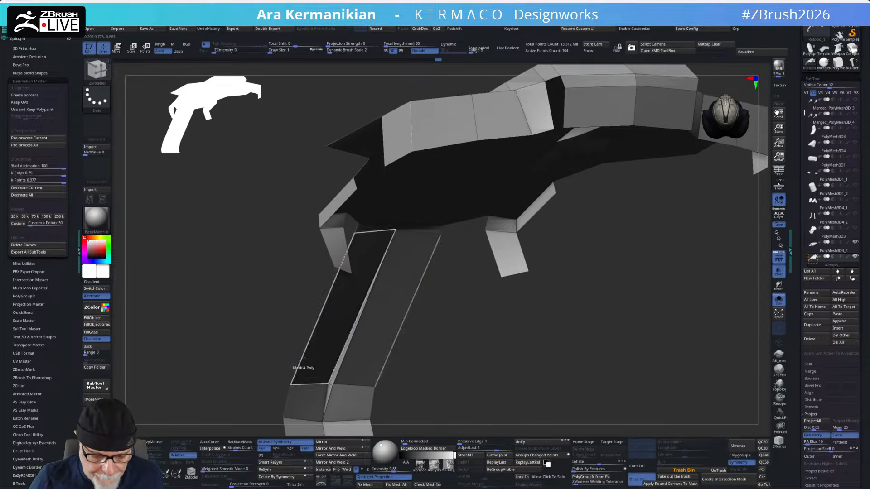
# Step: Delete the thin sliver polygon along the handle's centre seam using the ZModeler Delete action on a single poly
pyautogui.press('space')
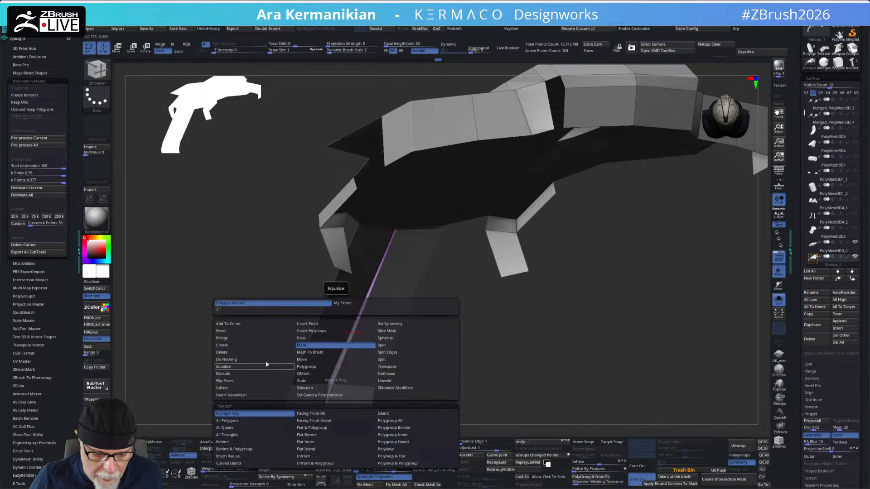
pyautogui.click(221, 352)
pyautogui.click(328, 375)
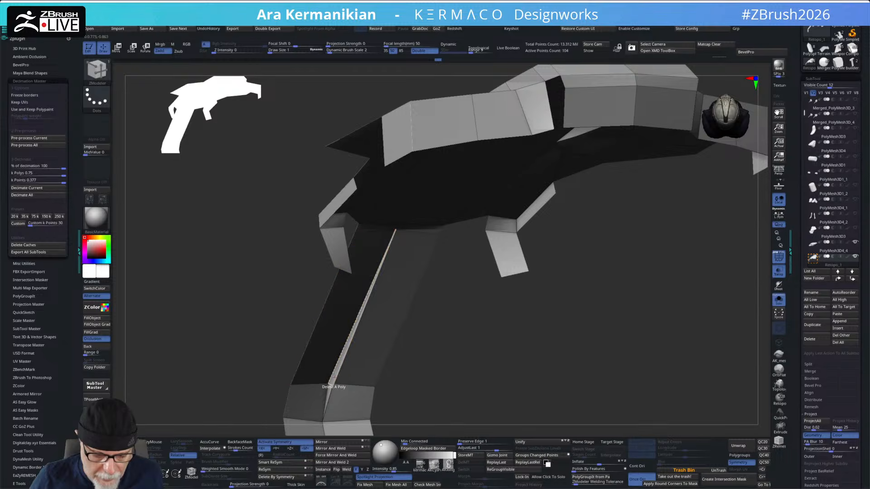
pyautogui.keyDown('alt'); pyautogui.moveTo(439, 407); pyautogui.dragTo(516, 371); pyautogui.keyUp('alt')
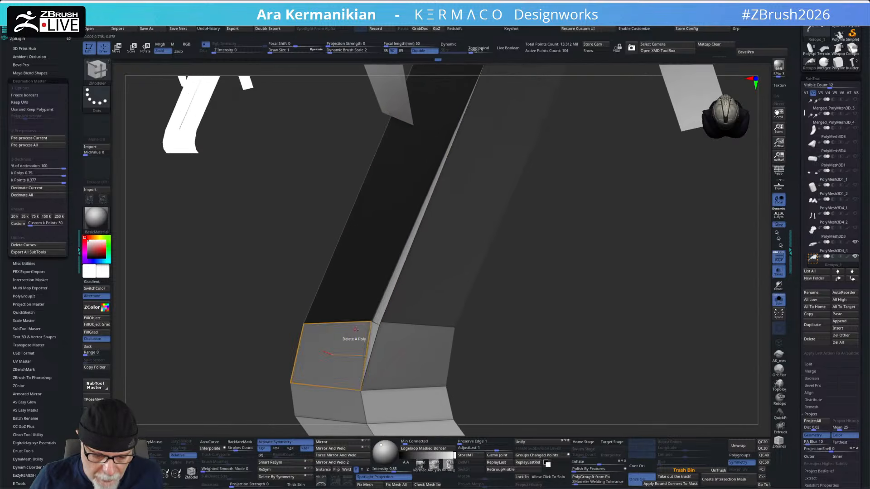
pyautogui.click(374, 331)
pyautogui.moveTo(574, 389); pyautogui.dragTo(574, 352)
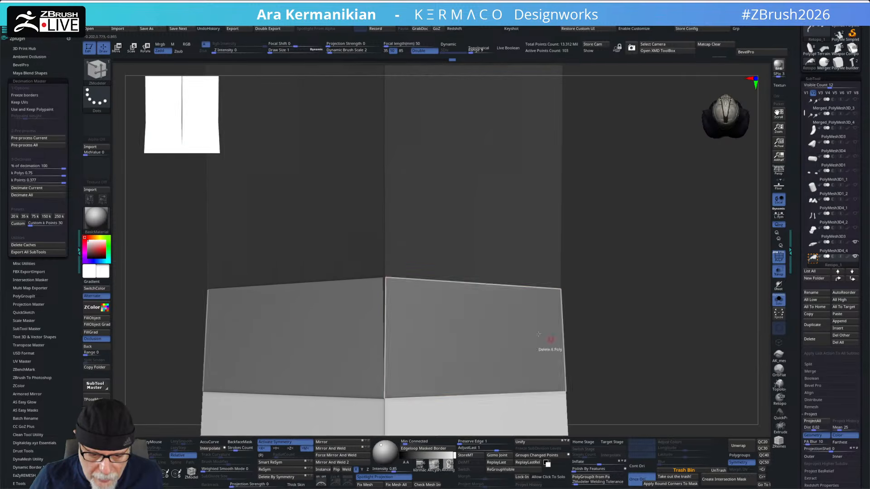
pyautogui.moveTo(572, 316); pyautogui.dragTo(439, 295)
pyautogui.keyDown('alt'); pyautogui.moveTo(626, 297); pyautogui.dragTo(577, 278); pyautogui.keyUp('alt')
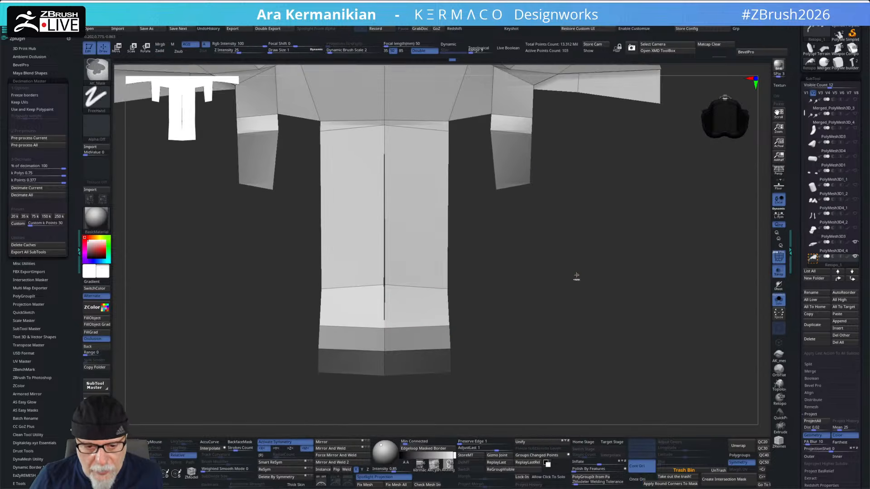
# Step: Weld the identical points along the handle's open centre seam, adjusting the weld distance and welding again
pyautogui.press('space')
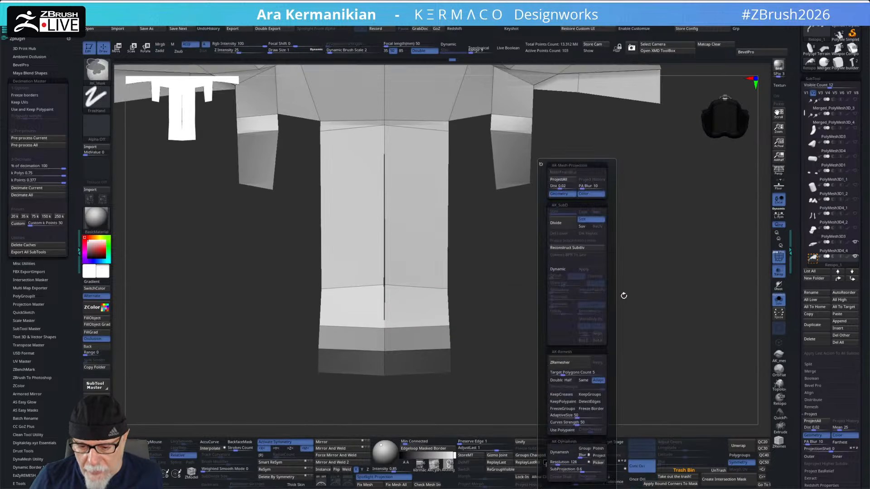
pyautogui.hotkey('ctrl', 'space')
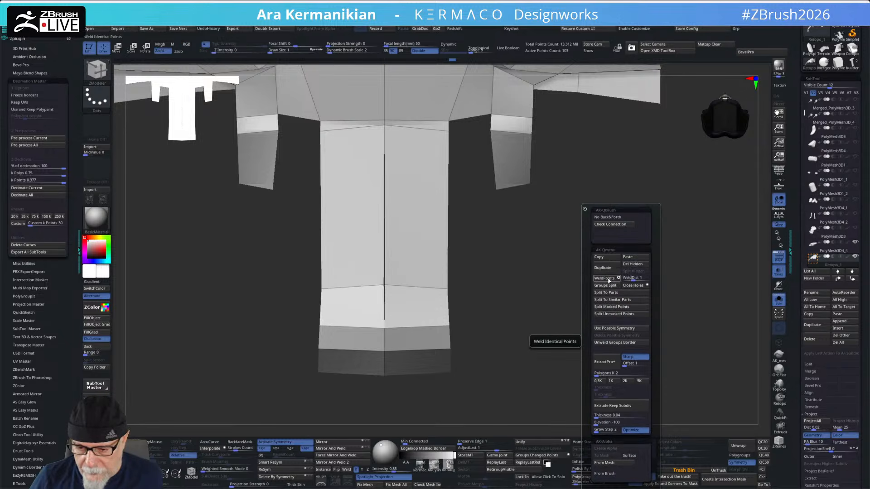
pyautogui.click(605, 279)
pyautogui.moveTo(499, 282); pyautogui.dragTo(563, 305)
pyautogui.hotkey('ctrl', 'space')
pyautogui.press('space')
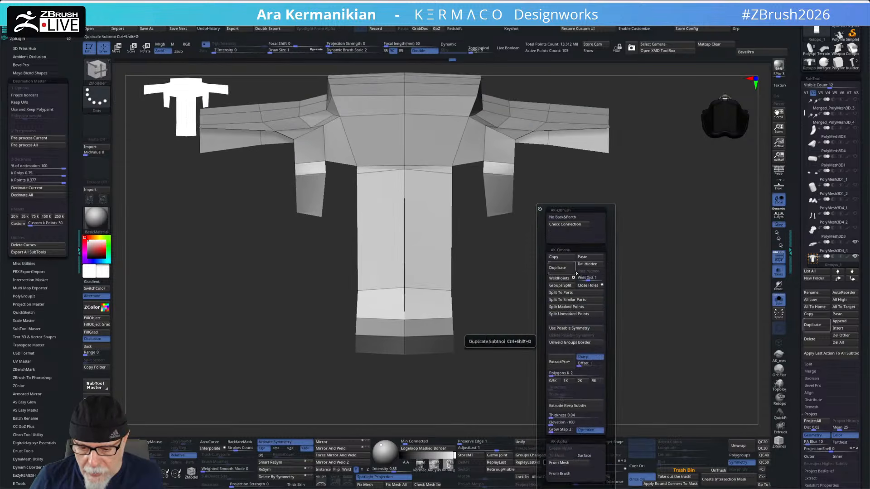
pyautogui.click(596, 278)
pyautogui.click(560, 279)
# Step: Leave Solo mode, switch to the Retopo brush and adjust the polyframe display for the side panels
pyautogui.moveTo(488, 339); pyautogui.dragTo(546, 319)
pyautogui.moveTo(768, 301); pyautogui.dragTo(543, 352)
pyautogui.press('space')
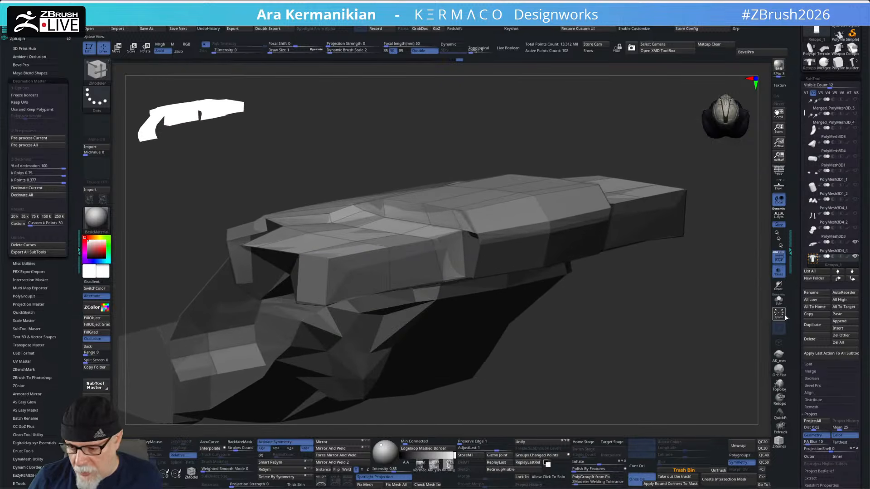
pyautogui.click(776, 400)
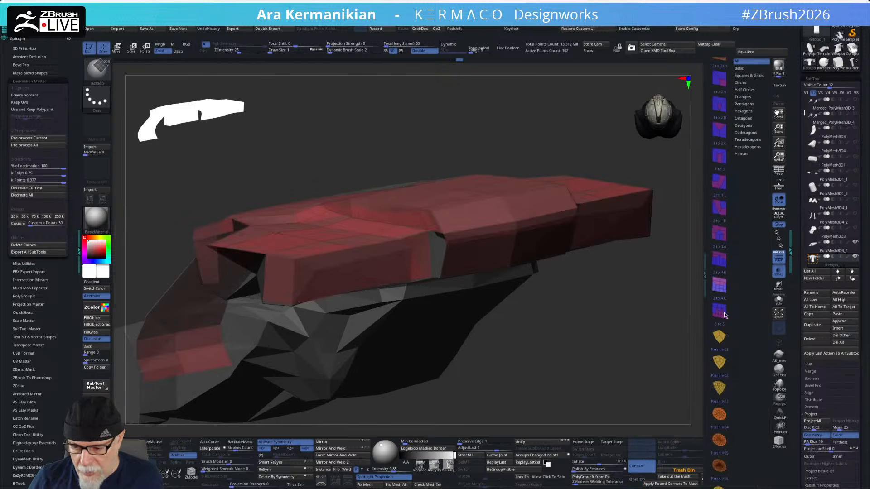
pyautogui.click(783, 253)
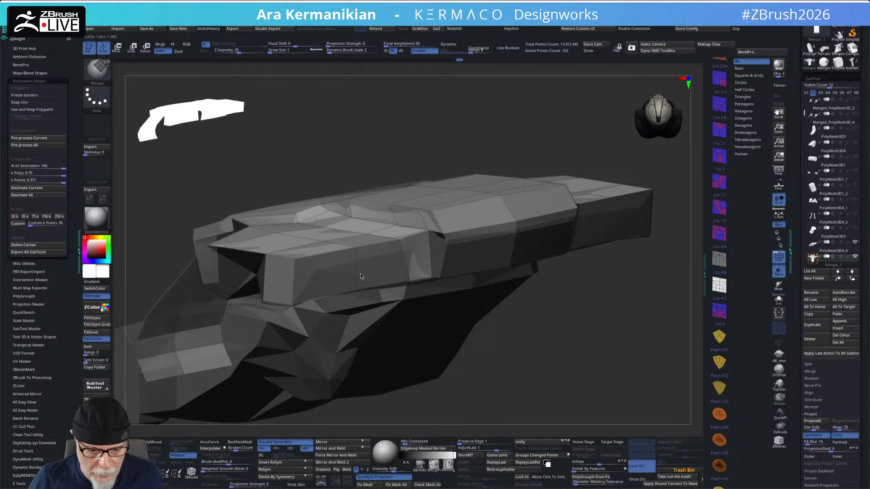
pyautogui.moveTo(579, 358); pyautogui.dragTo(585, 361)
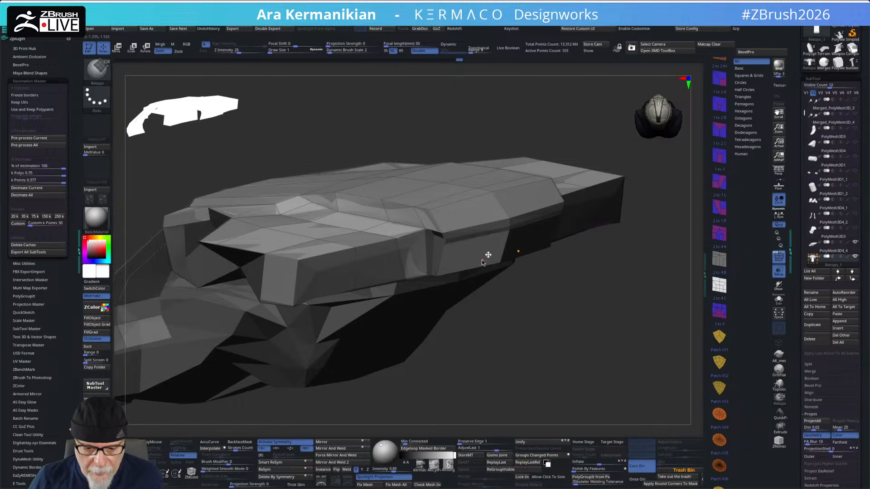
pyautogui.moveTo(584, 339)
pyautogui.mouseDown()
pyautogui.moveTo(522, 283)
pyautogui.moveTo(532, 132)
pyautogui.moveTo(550, 130)
pyautogui.moveTo(543, 329)
pyautogui.moveTo(499, 331)
pyautogui.moveTo(521, 348)
pyautogui.mouseUp()
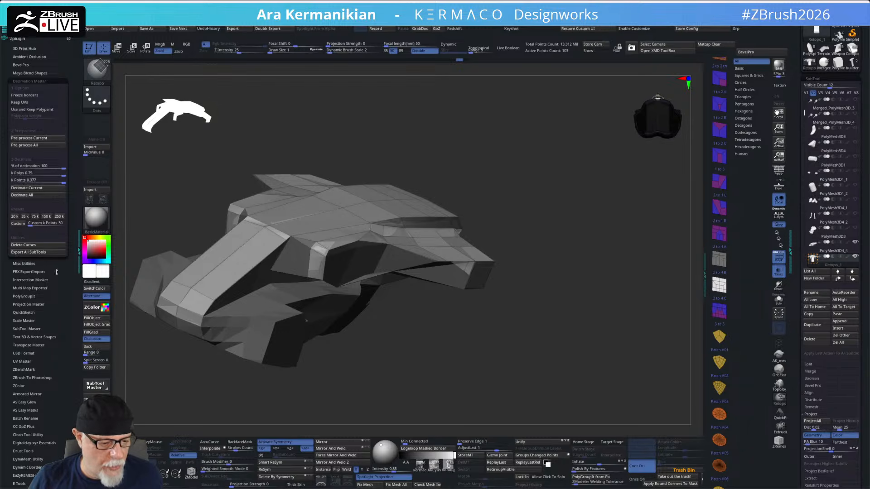
# Step: Open the Brush palette to show its list of brushes and its settings
pyautogui.scroll(-10, 60, 321)
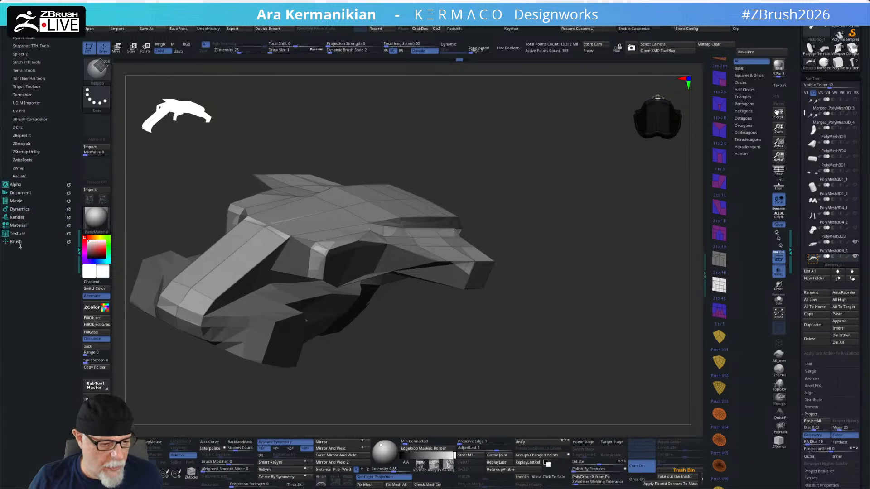
pyautogui.click(18, 242)
pyautogui.scroll(-5, 40, 426)
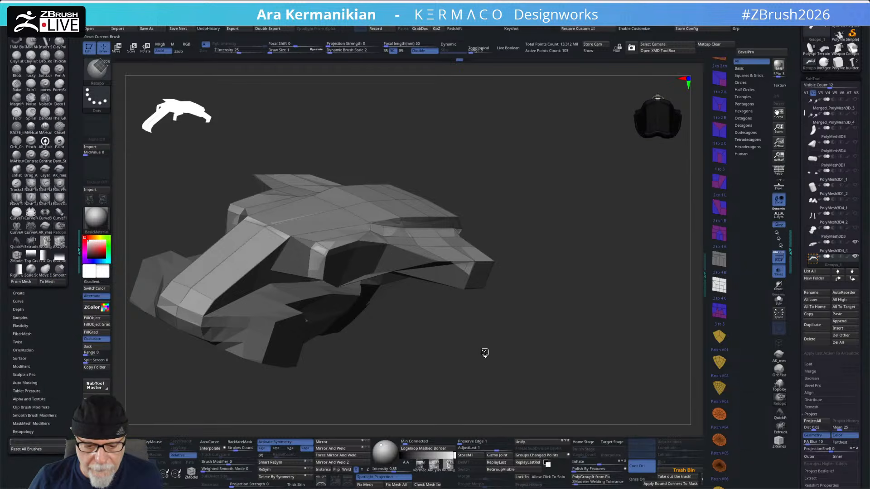
# Step: Try editing the centre front panel with the Retopo brush and undo the change
pyautogui.moveTo(494, 352); pyautogui.dragTo(580, 328)
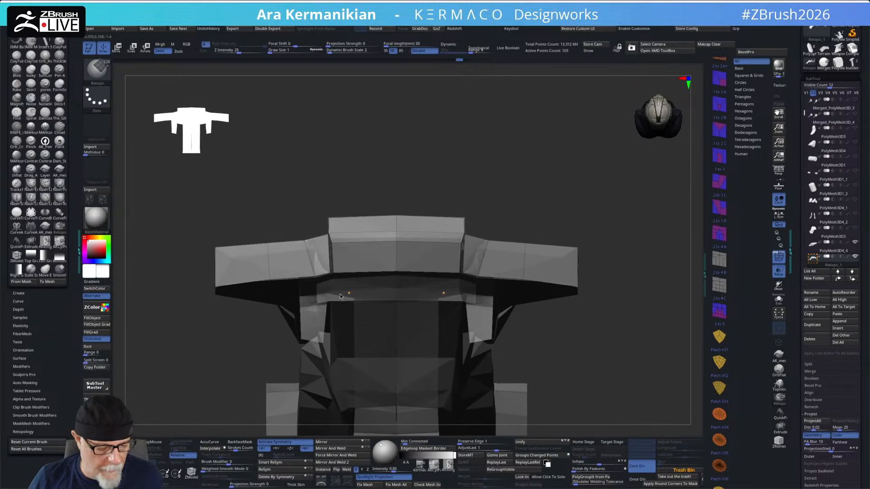
pyautogui.click(399, 257)
pyautogui.moveTo(395, 159); pyautogui.dragTo(284, 273)
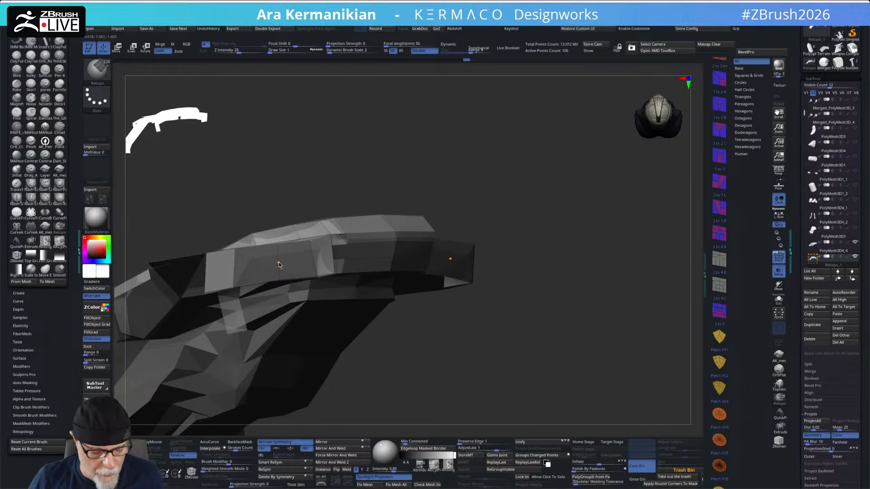
pyautogui.hotkey('ctrl', 'z')
# Step: Isolate the low-poly retopology mesh in Solo mode and examine its front, side panels and underside
pyautogui.moveTo(456, 384); pyautogui.dragTo(466, 366)
pyautogui.keyDown('ctrl'); pyautogui.moveTo(564, 214); pyautogui.dragTo(611, 274); pyautogui.keyUp('ctrl')
pyautogui.moveTo(230, 270)
pyautogui.mouseDown(button='right')
pyautogui.moveTo(270, 191)
pyautogui.moveTo(225, 259)
pyautogui.mouseUp(button='right')
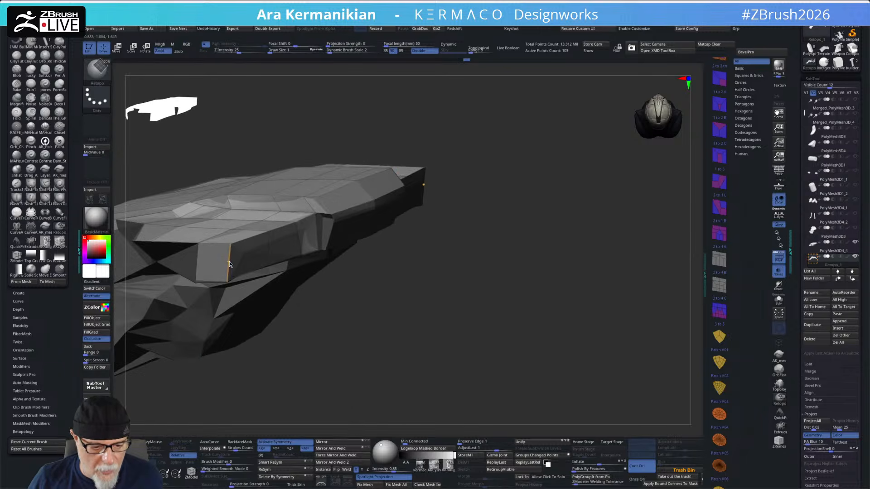
pyautogui.moveTo(309, 327); pyautogui.dragTo(423, 322, button='right')
pyautogui.moveTo(511, 303); pyautogui.dragTo(439, 307, button='right')
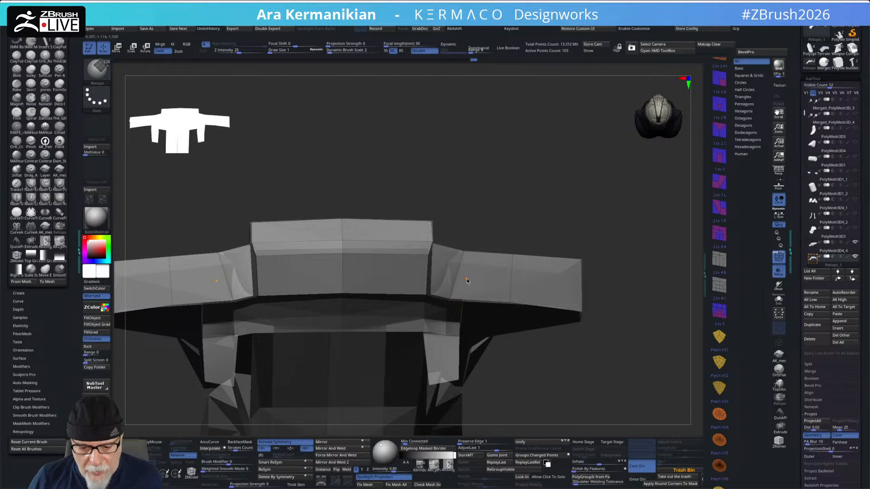
pyautogui.moveTo(530, 284); pyautogui.dragTo(607, 181, button='right')
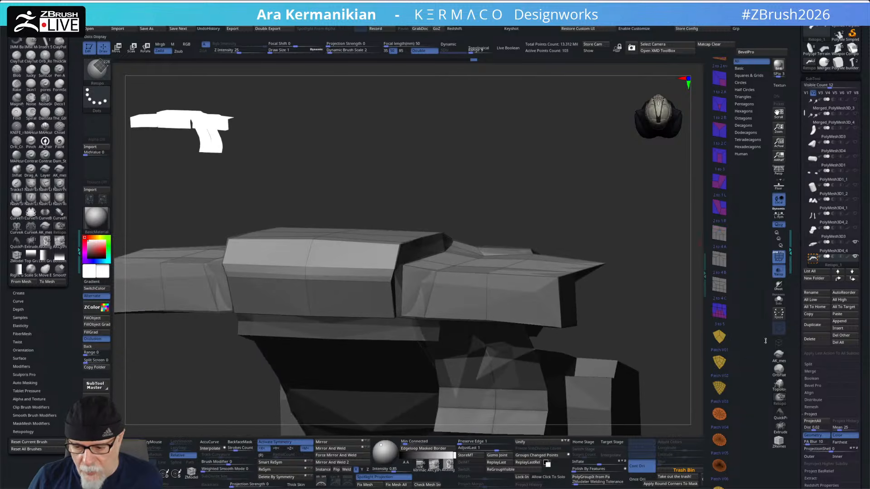
pyautogui.click(782, 301)
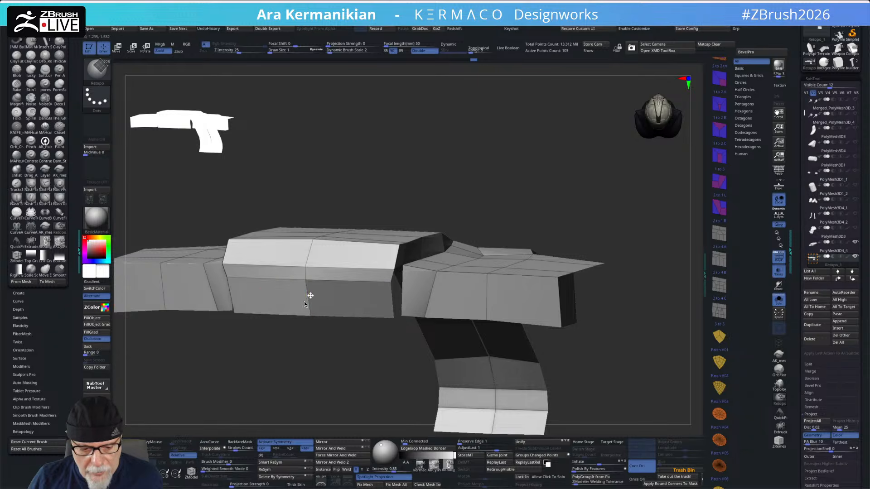
pyautogui.moveTo(487, 295); pyautogui.dragTo(599, 301, button='right')
pyautogui.moveTo(516, 307); pyautogui.dragTo(574, 246)
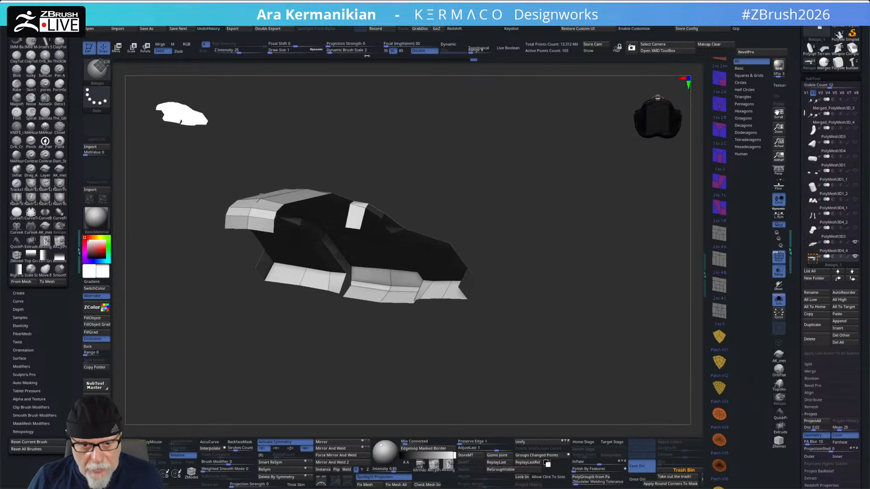
# Step: Toggle double-sided display off and on from several angles to find faces with reversed normals
pyautogui.moveTo(491, 91); pyautogui.dragTo(393, 107)
pyautogui.click(417, 51)
pyautogui.moveTo(424, 78)
pyautogui.mouseDown()
pyautogui.moveTo(429, 83)
pyautogui.moveTo(421, 79)
pyautogui.mouseUp()
pyautogui.click(419, 51)
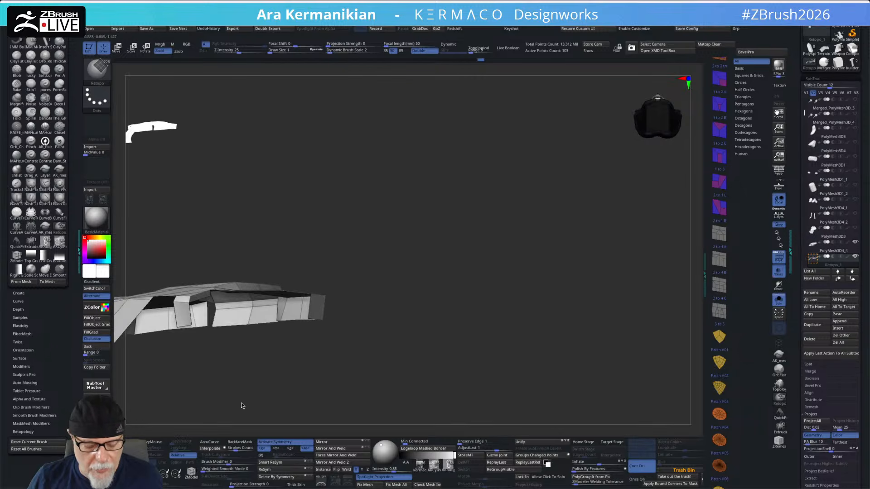
pyautogui.moveTo(290, 317); pyautogui.dragTo(567, 350)
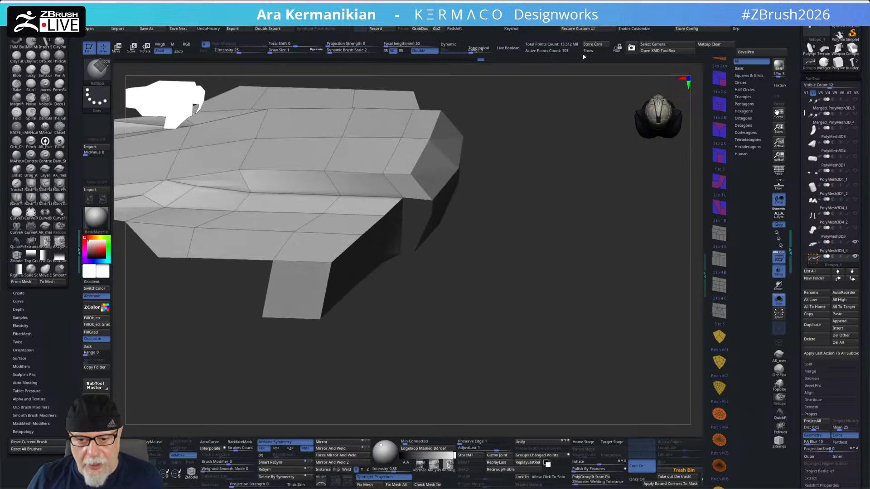
pyautogui.click(425, 51)
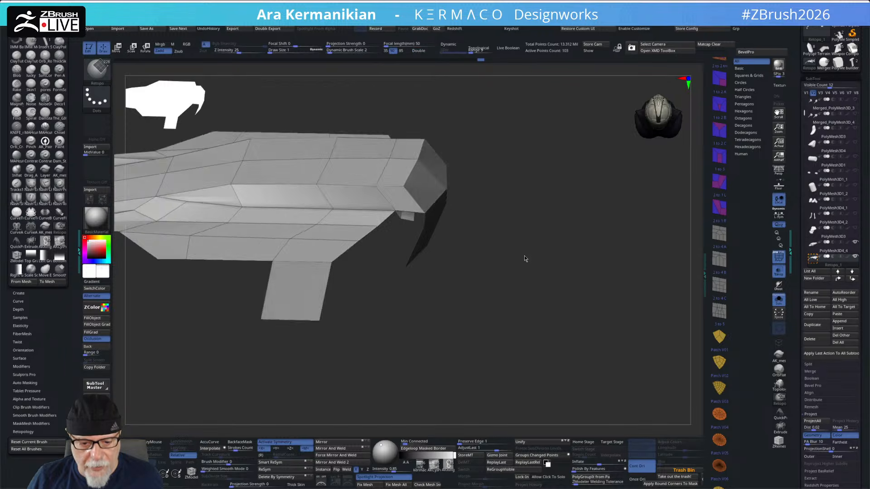
pyautogui.click(423, 51)
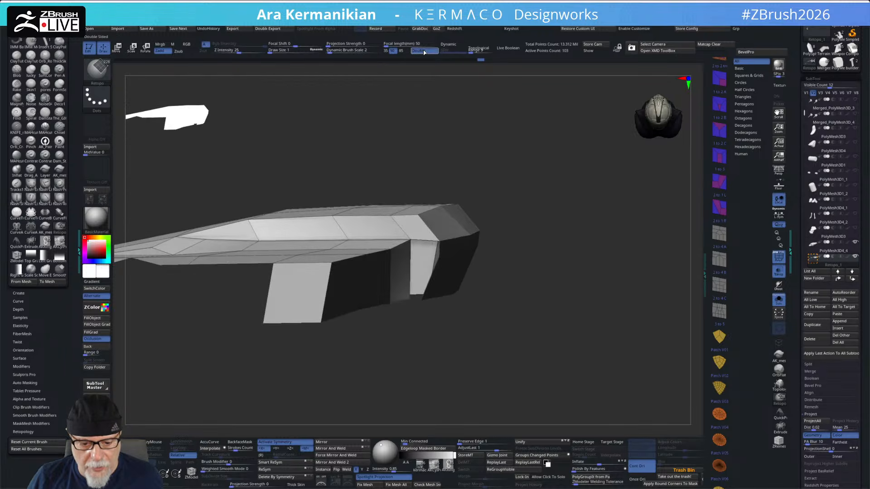
pyautogui.doubleClick(424, 52)
pyautogui.click(426, 53)
pyautogui.moveTo(569, 229); pyautogui.dragTo(658, 234)
pyautogui.click(418, 51)
pyautogui.moveTo(426, 82)
pyautogui.mouseDown()
pyautogui.moveTo(434, 91)
pyautogui.moveTo(373, 77)
pyautogui.moveTo(402, 93)
pyautogui.moveTo(389, 113)
pyautogui.moveTo(403, 107)
pyautogui.moveTo(391, 297)
pyautogui.moveTo(295, 250)
pyautogui.mouseUp()
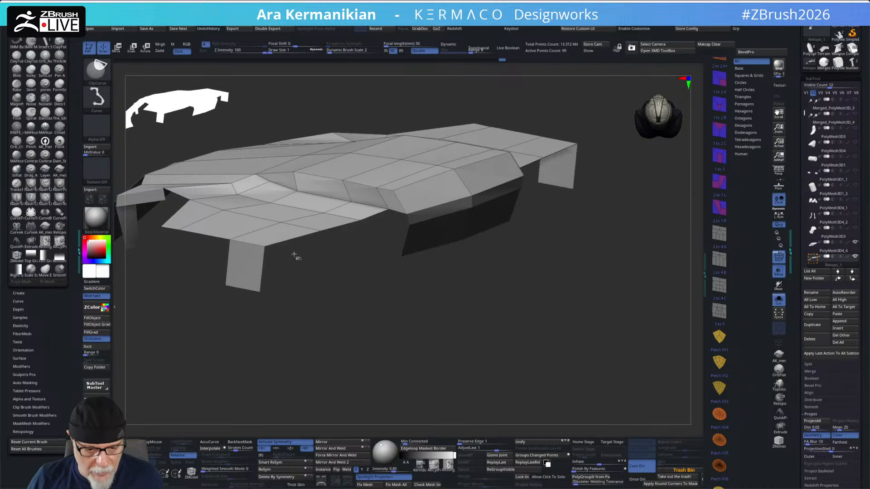
# Step: Isolate the reversed side panel faces by hiding the rest of the mesh and flip their normals
pyautogui.moveTo(415, 348)
pyautogui.keyDown('ctrl'); pyautogui.keyDown('shift'); pyautogui.mouseDown()
pyautogui.moveTo(420, 355)
pyautogui.moveTo(569, 354)
pyautogui.mouseUp(); pyautogui.keyUp('shift'); pyautogui.keyUp('ctrl')
pyautogui.keyDown('alt'); pyautogui.moveTo(445, 291); pyautogui.dragTo(532, 303); pyautogui.keyUp('alt')
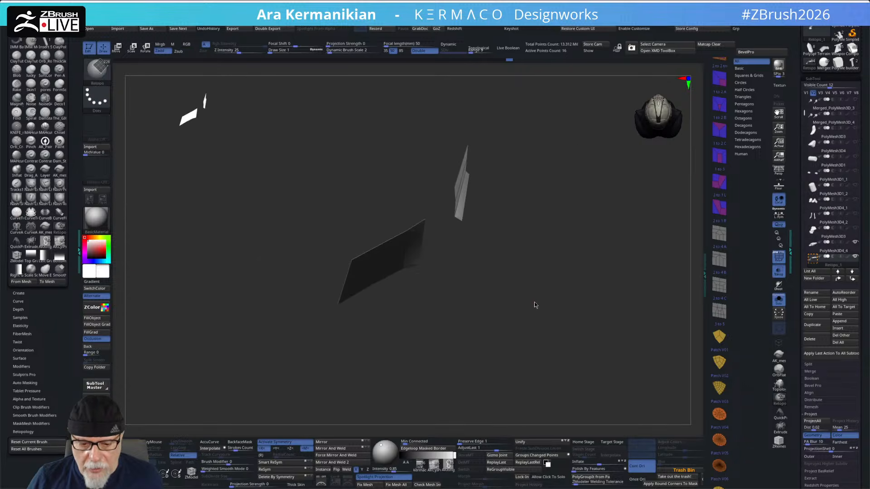
pyautogui.scroll(-10, 799, 424)
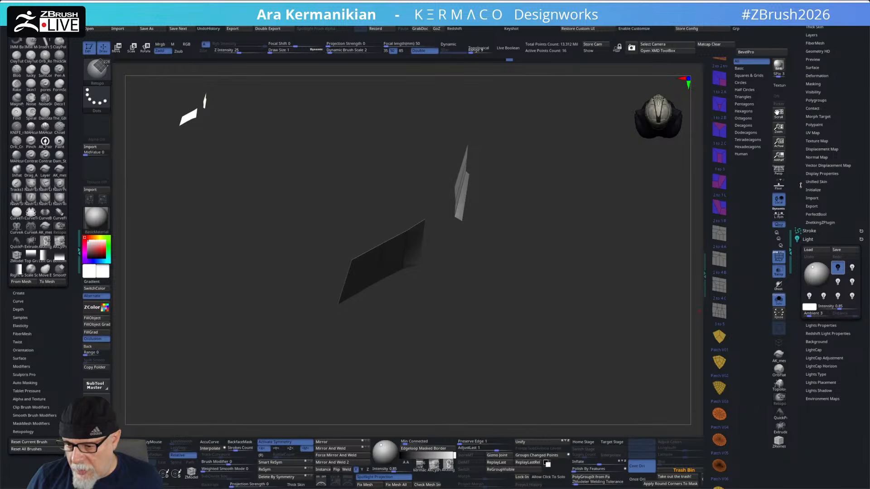
pyautogui.scroll(2, 798, 201)
pyautogui.click(821, 197)
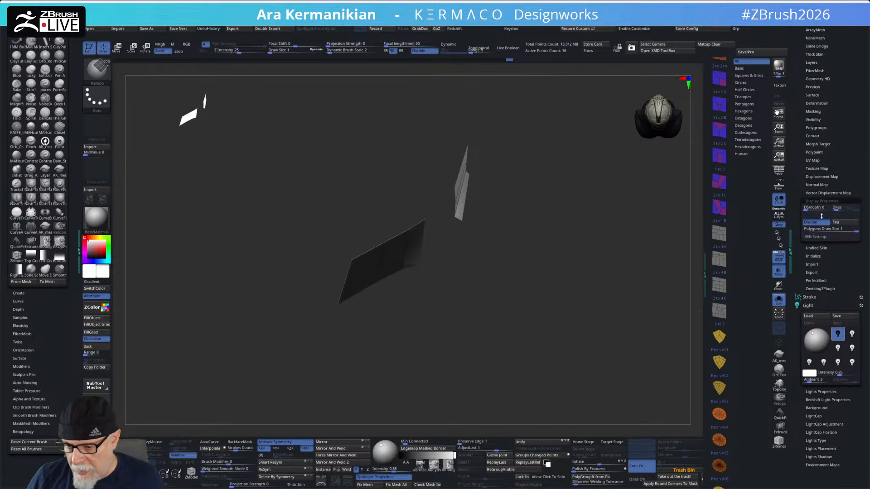
pyautogui.click(835, 224)
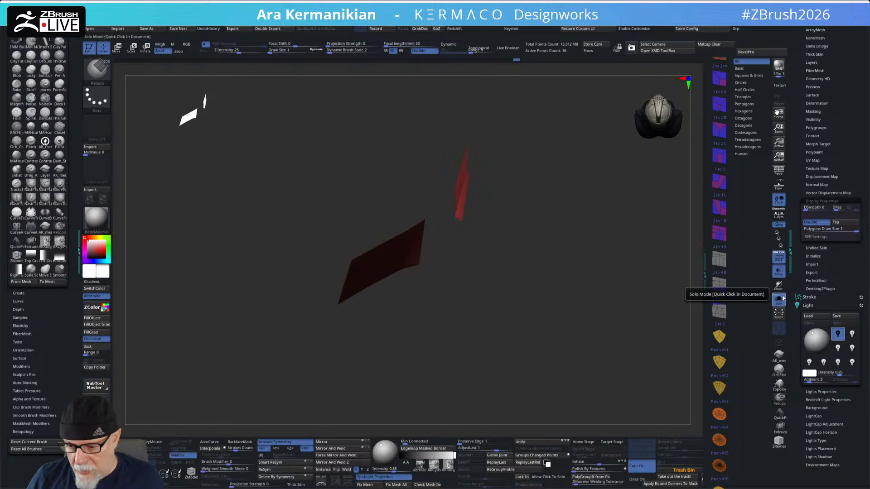
# Step: Toggle the polyframe display and unhide the whole retopology mesh
pyautogui.click(779, 256)
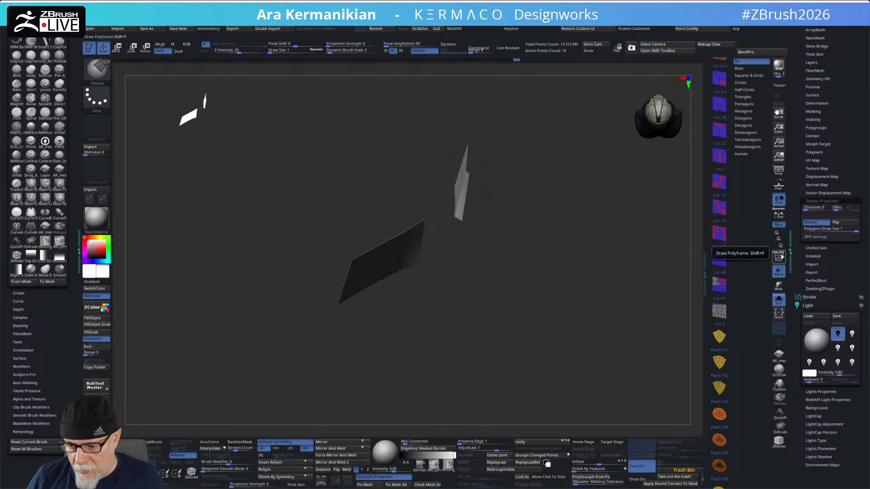
pyautogui.keyDown('ctrl'); pyautogui.keyDown('shift'); pyautogui.click(597, 270); pyautogui.keyUp('shift'); pyautogui.keyUp('ctrl')
pyautogui.moveTo(595, 272); pyautogui.dragTo(582, 274)
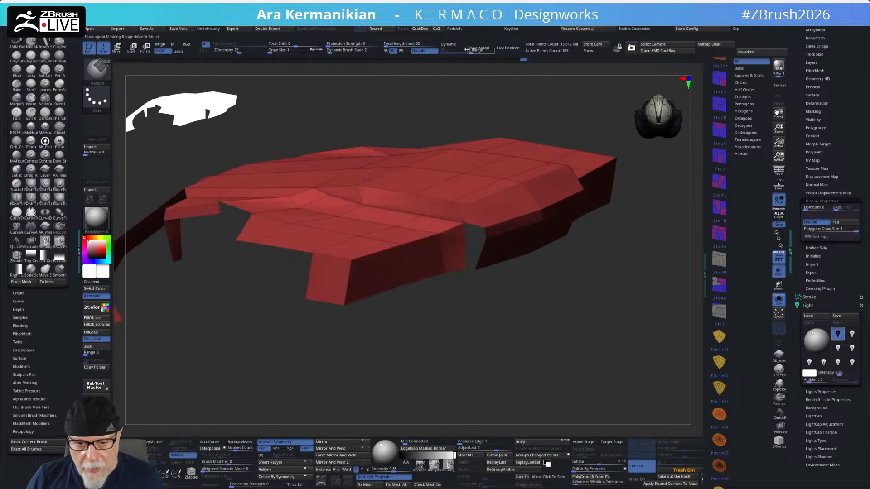
# Step: Check the flipped side panels with double-sided display turned off, then leave double-sided display enabled
pyautogui.click(419, 51)
pyautogui.moveTo(535, 325)
pyautogui.mouseDown()
pyautogui.moveTo(512, 328)
pyautogui.moveTo(527, 323)
pyautogui.mouseUp()
pyautogui.keyDown('alt'); pyautogui.moveTo(301, 121); pyautogui.dragTo(436, 166); pyautogui.keyUp('alt')
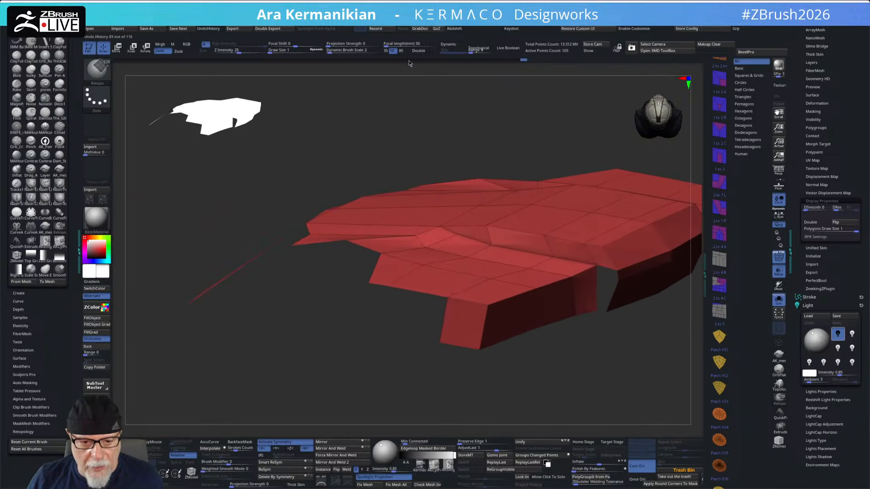
pyautogui.click(418, 51)
pyautogui.moveTo(390, 94); pyautogui.dragTo(360, 152)
pyautogui.keyDown('alt'); pyautogui.moveTo(277, 338); pyautogui.dragTo(400, 366); pyautogui.keyUp('alt')
pyautogui.click(422, 51)
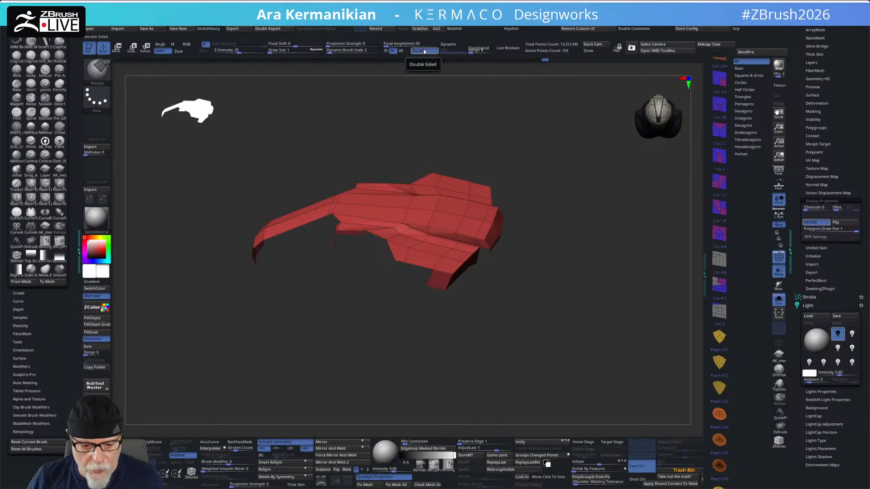
# Step: Delete the stray polygon strip hanging below the inner edge next to the short side tab with ZModeler
pyautogui.click(424, 52)
pyautogui.moveTo(441, 104); pyautogui.dragTo(493, 230)
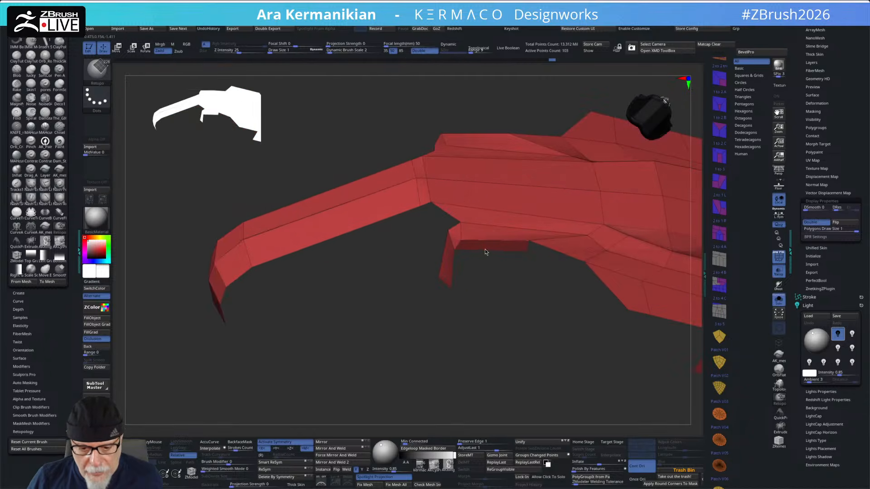
pyautogui.press('b')
pyautogui.press('z')
pyautogui.press('m')
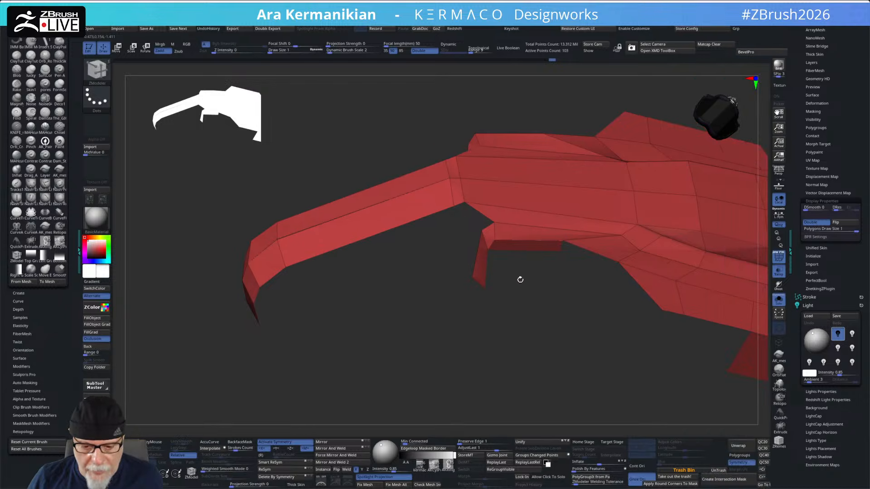
pyautogui.click(522, 246)
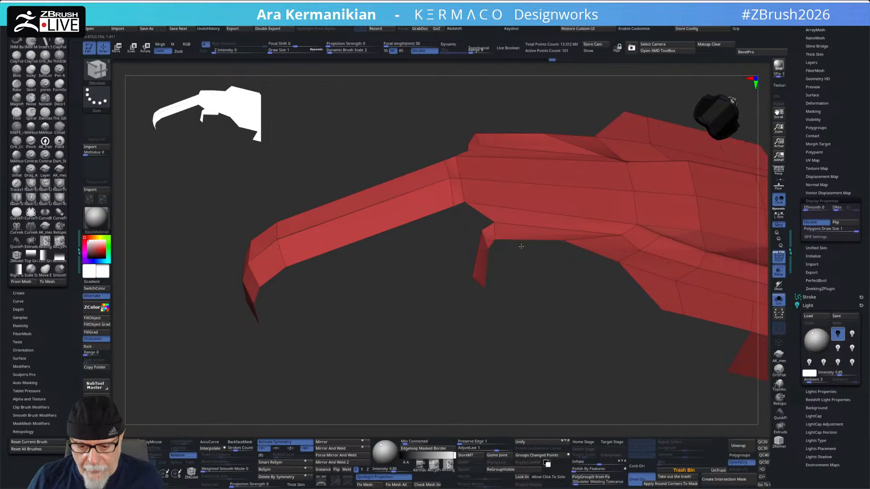
# Step: Toggle double-sided display while viewing the mesh from above and below to check for remaining reversed faces
pyautogui.click(418, 51)
pyautogui.moveTo(399, 104); pyautogui.dragTo(414, 118)
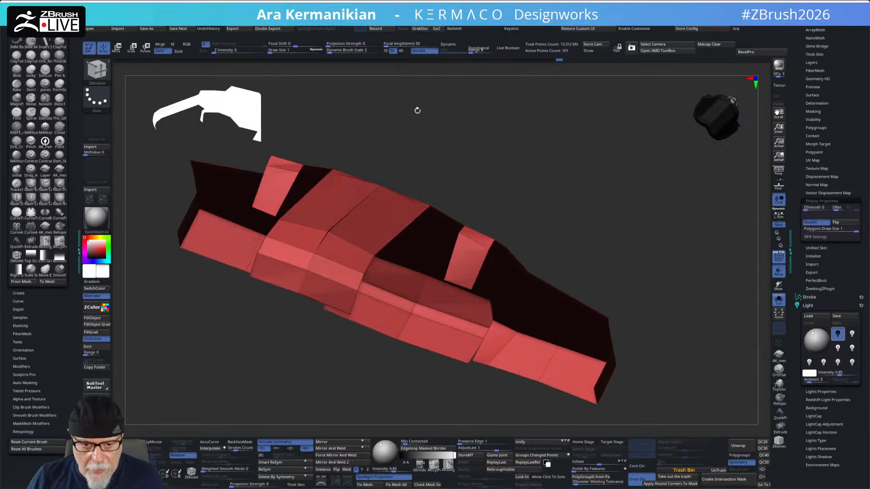
pyautogui.click(425, 51)
pyautogui.click(425, 52)
pyautogui.click(426, 51)
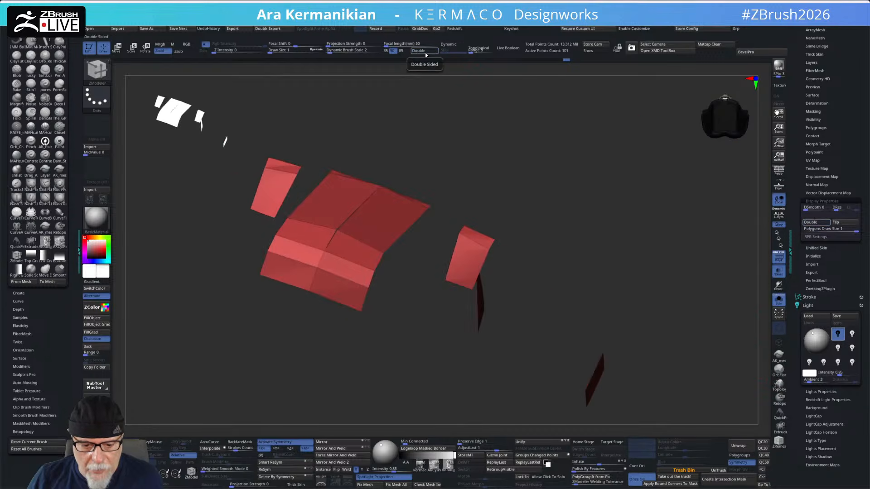
pyautogui.moveTo(572, 152); pyautogui.dragTo(546, 313)
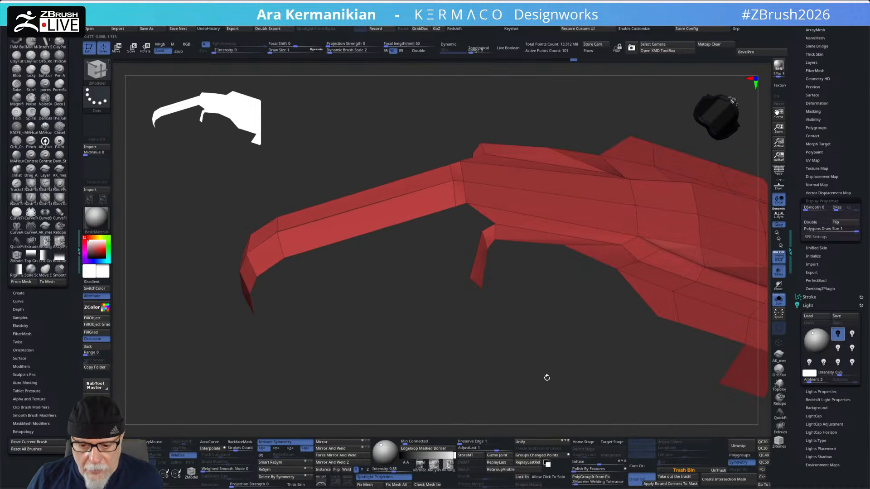
pyautogui.moveTo(537, 375); pyautogui.dragTo(408, 270)
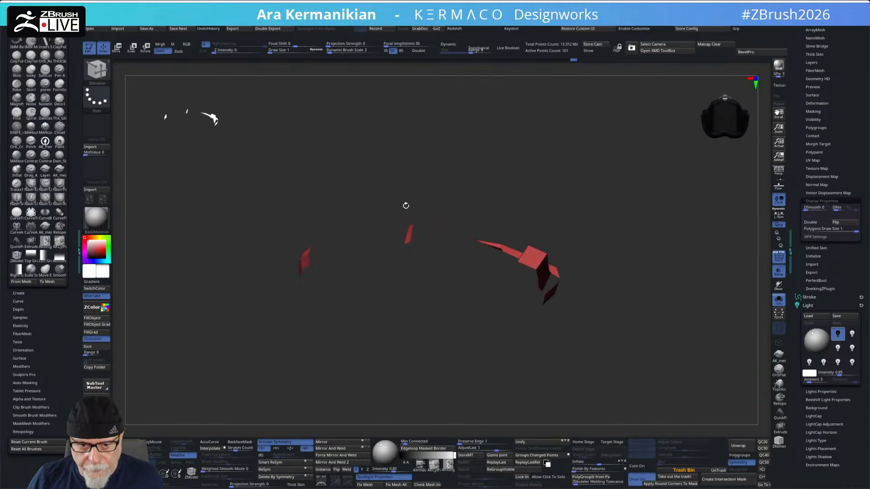
pyautogui.moveTo(424, 91); pyautogui.dragTo(622, 235)
pyautogui.click(422, 51)
pyautogui.moveTo(315, 377); pyautogui.dragTo(455, 346)
# Step: Weld the mesh's points to close the split along the centre seam of the long strip
pyautogui.hotkey('ctrl', 'space')
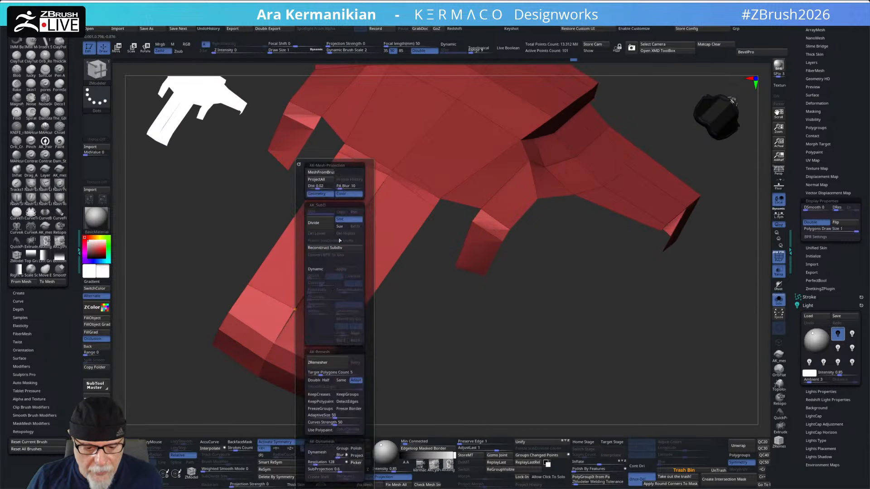
pyautogui.press('space')
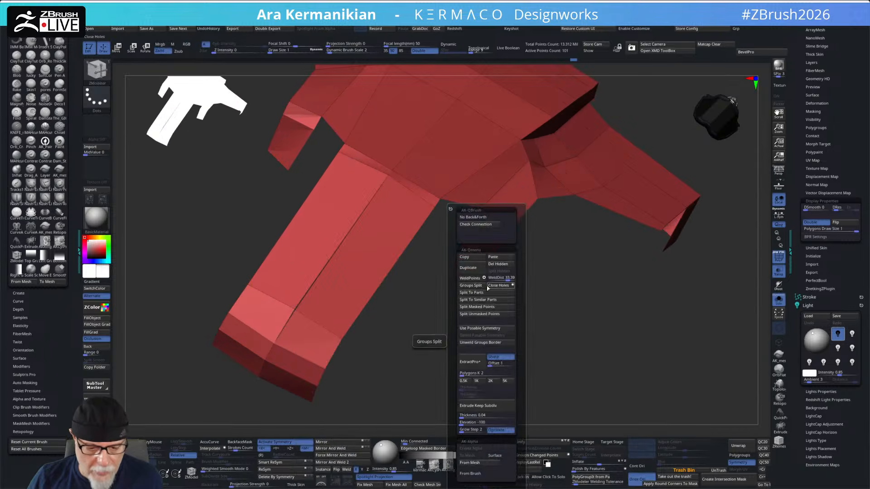
pyautogui.click(475, 264)
pyautogui.moveTo(363, 374); pyautogui.dragTo(463, 292)
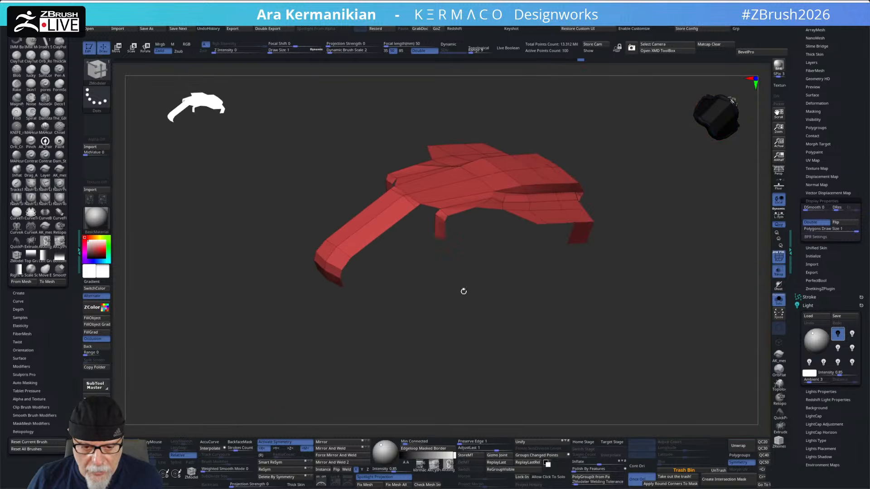
# Step: Recheck face orientation on the welded mesh by switching double-sided display off and on
pyautogui.click(418, 52)
pyautogui.moveTo(379, 115); pyautogui.dragTo(421, 66)
pyautogui.click(419, 51)
# Step: Insert a lengthwise edge loop along the front side panels with the Retopo brush
pyautogui.moveTo(629, 195); pyautogui.dragTo(625, 383)
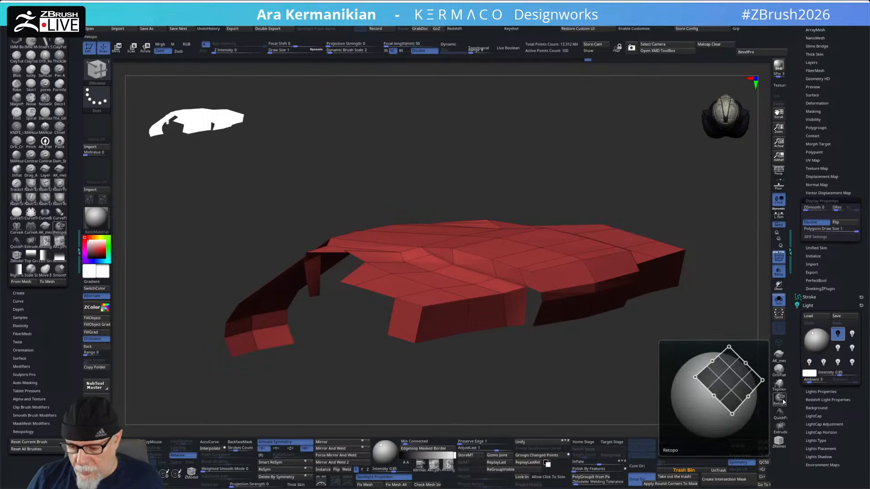
pyautogui.click(780, 399)
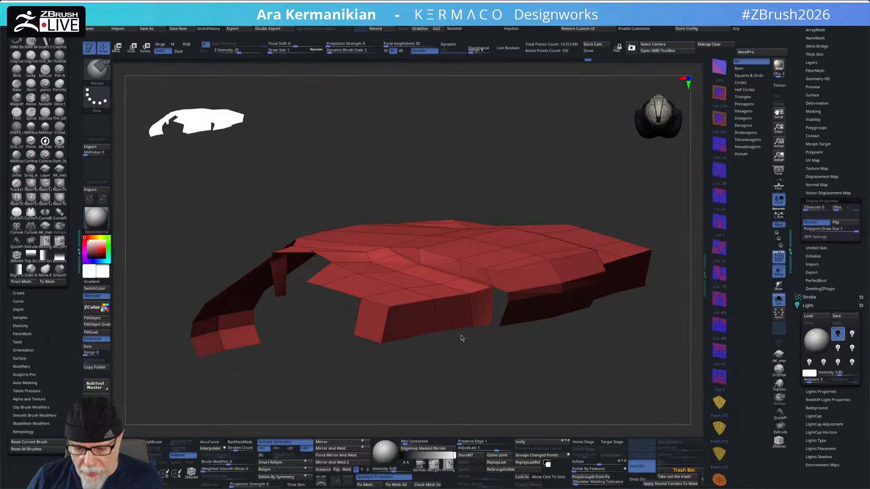
pyautogui.click(434, 319)
pyautogui.moveTo(532, 372); pyautogui.dragTo(408, 358)
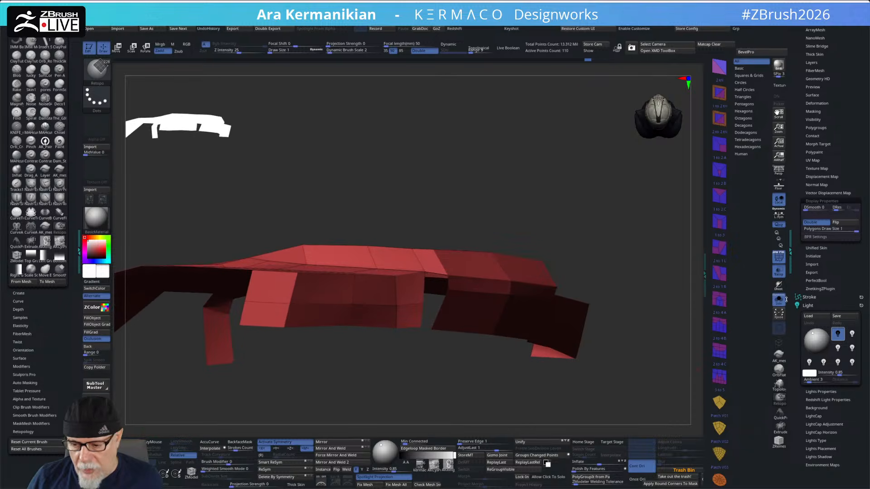
# Step: Turn off solo mode to show the head model beneath the retopology mesh and switch off the polyframe display
pyautogui.click(781, 300)
pyautogui.moveTo(542, 184); pyautogui.dragTo(503, 190)
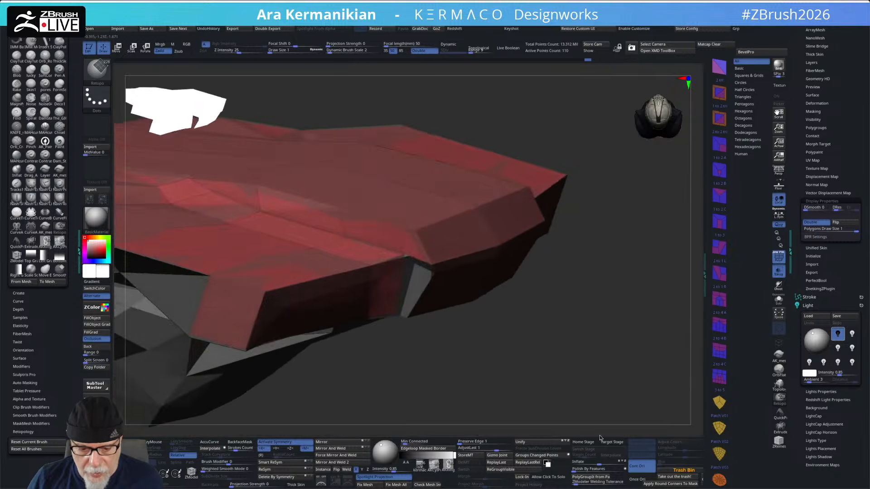
pyautogui.moveTo(600, 439); pyautogui.dragTo(589, 414)
pyautogui.moveTo(600, 224); pyautogui.dragTo(642, 300)
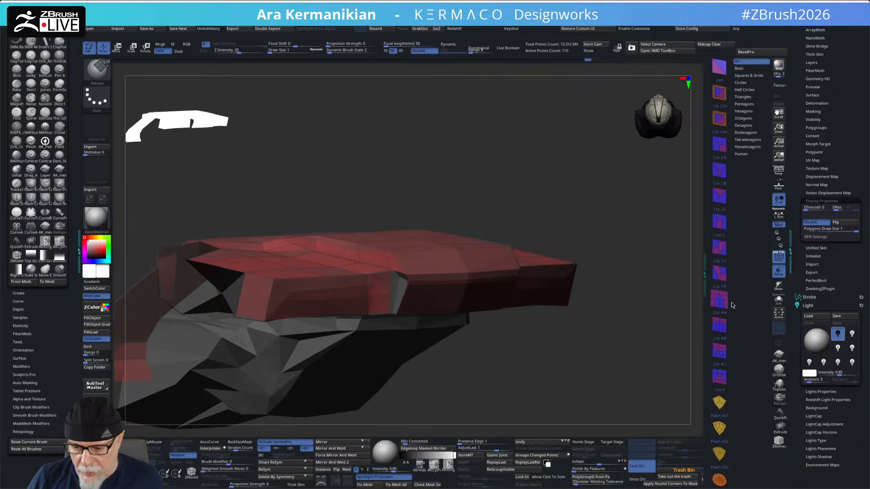
pyautogui.click(782, 262)
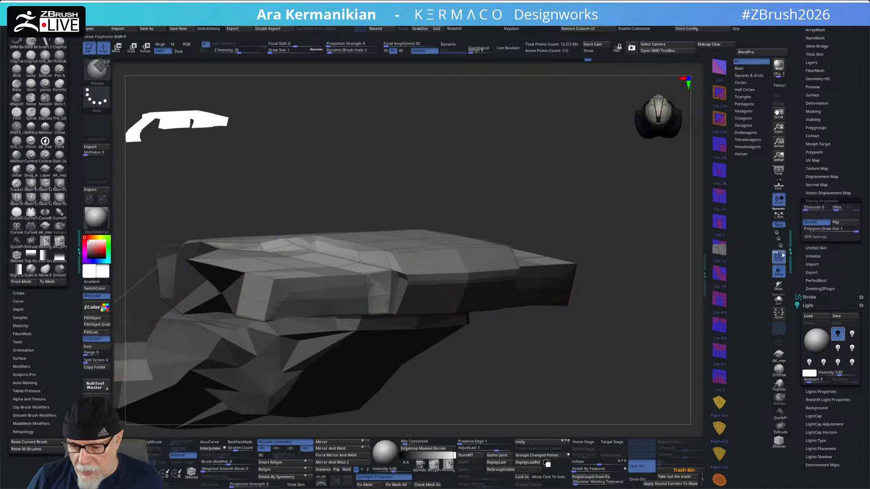
# Step: Examine how the side panels fit the head model from several angles, toggling double-sided display
pyautogui.moveTo(621, 339); pyautogui.dragTo(331, 289)
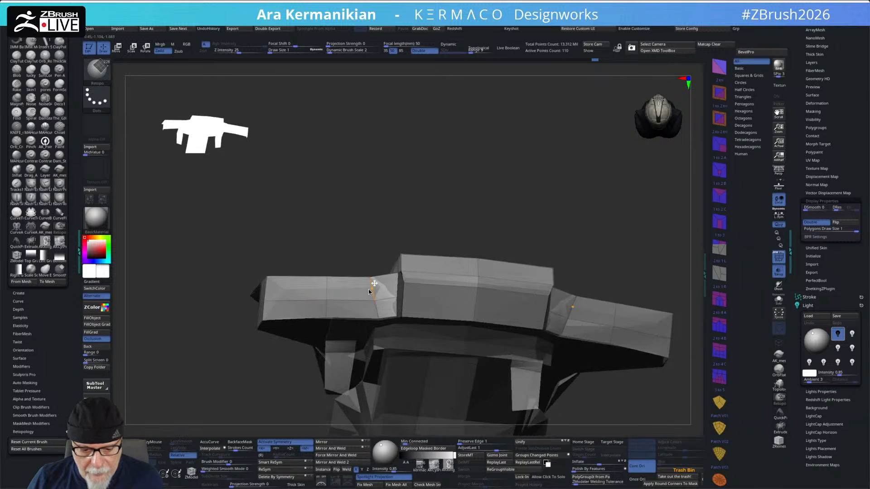
pyautogui.moveTo(369, 278); pyautogui.dragTo(320, 276)
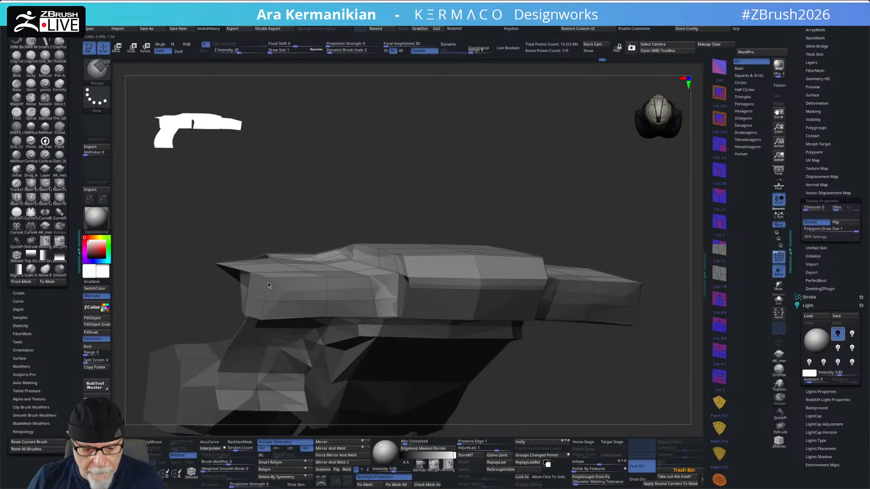
pyautogui.moveTo(578, 388); pyautogui.dragTo(411, 343)
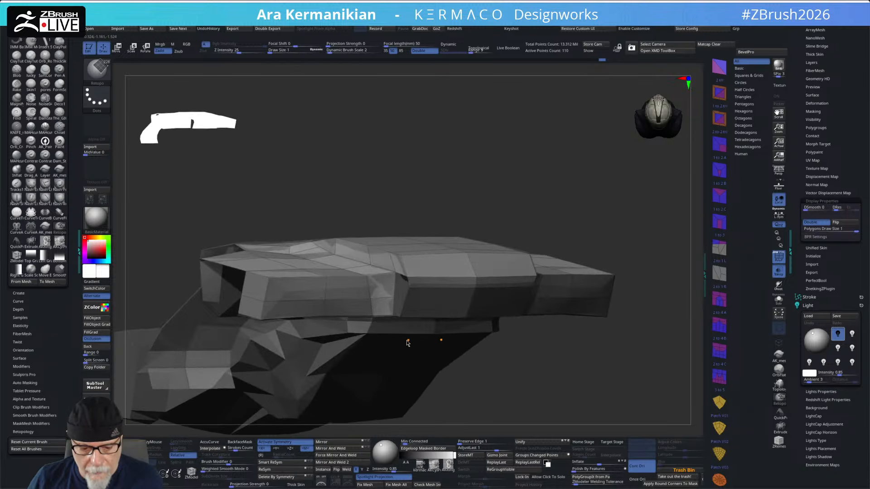
pyautogui.click(424, 52)
pyautogui.click(425, 52)
pyautogui.click(425, 52)
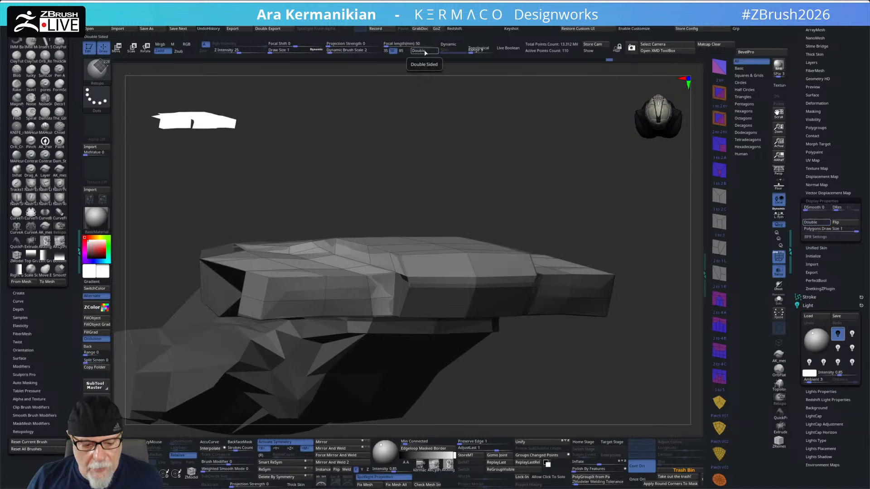
pyautogui.click(425, 53)
pyautogui.moveTo(541, 378); pyautogui.dragTo(670, 375)
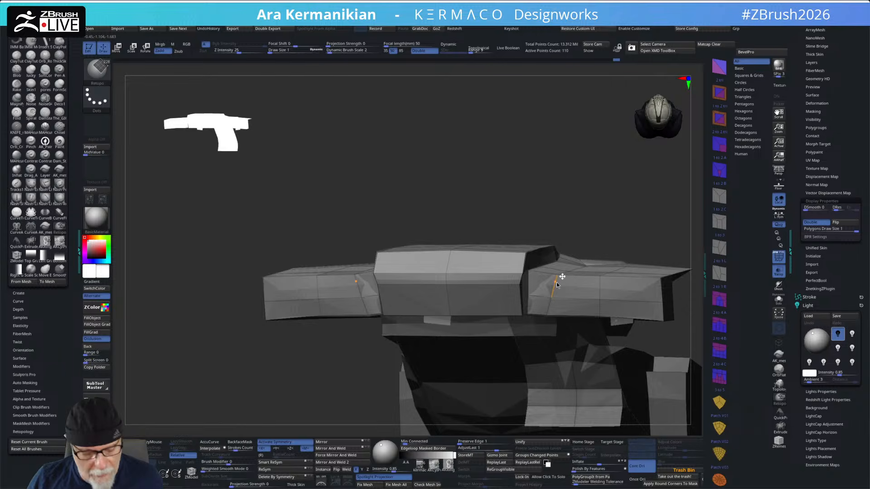
pyautogui.moveTo(563, 166); pyautogui.dragTo(394, 132)
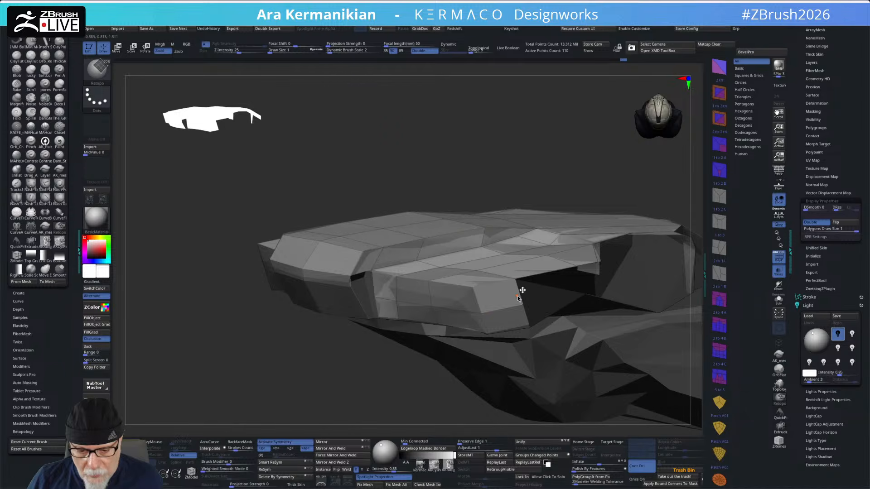
# Step: Set the ZModeler edge action to Insert and add a second lengthwise edge loop along the side panels
pyautogui.keyDown('alt'); pyautogui.moveTo(268, 380); pyautogui.dragTo(300, 346); pyautogui.keyUp('alt')
pyautogui.press('b')
pyautogui.press('z')
pyautogui.press('m')
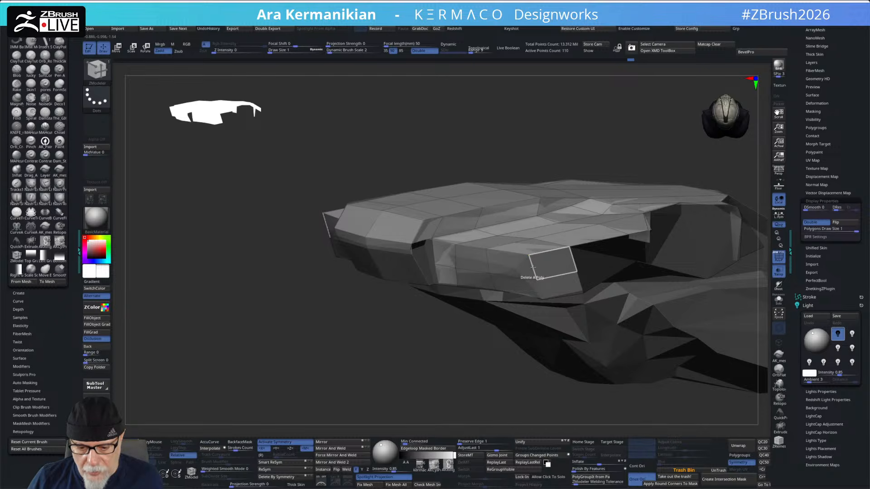
pyautogui.press('space')
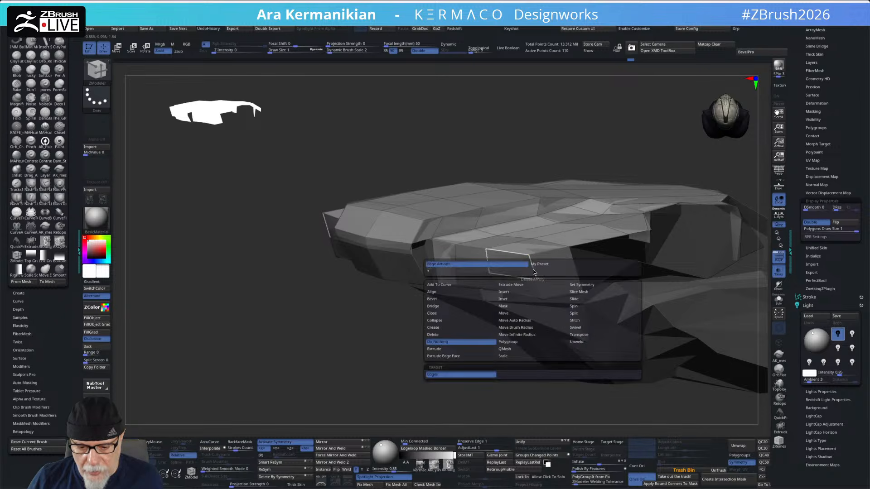
pyautogui.click(512, 292)
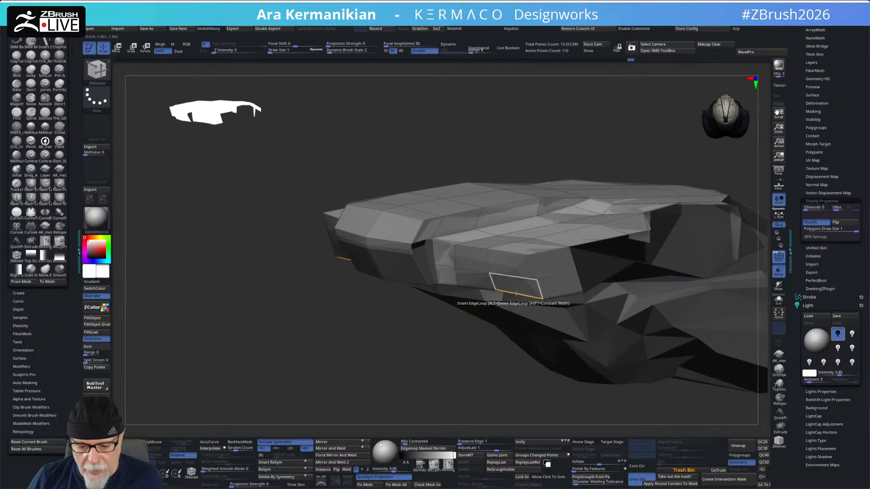
pyautogui.click(529, 271)
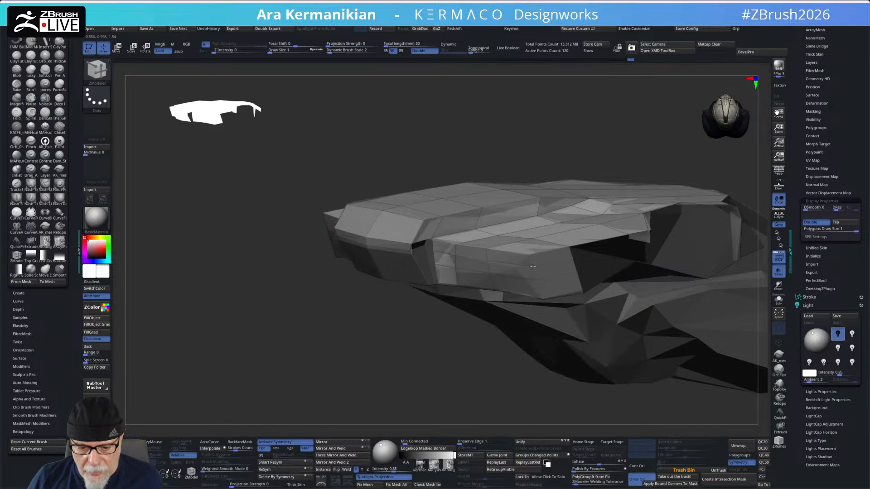
pyautogui.moveTo(533, 267); pyautogui.dragTo(413, 267, button='right')
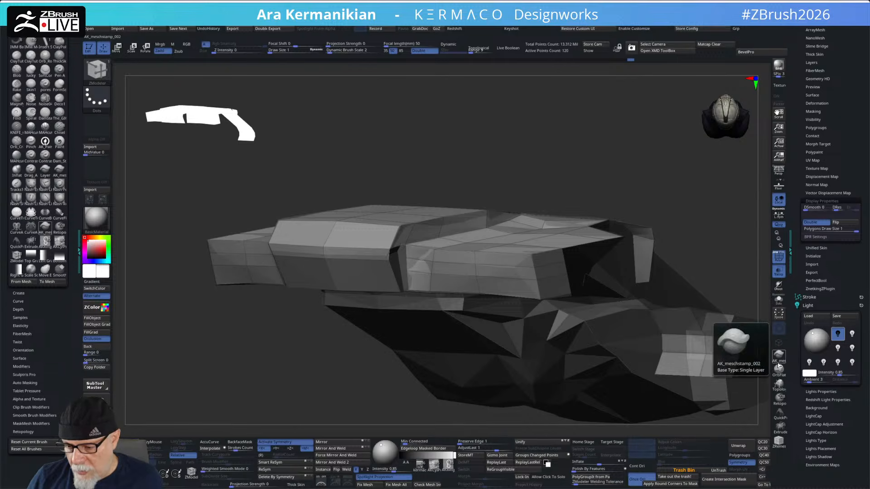
# Step: Switch to the Retopo brush without polyframe and inspect the front panels, both in solo mode and with the head model
pyautogui.click(779, 397)
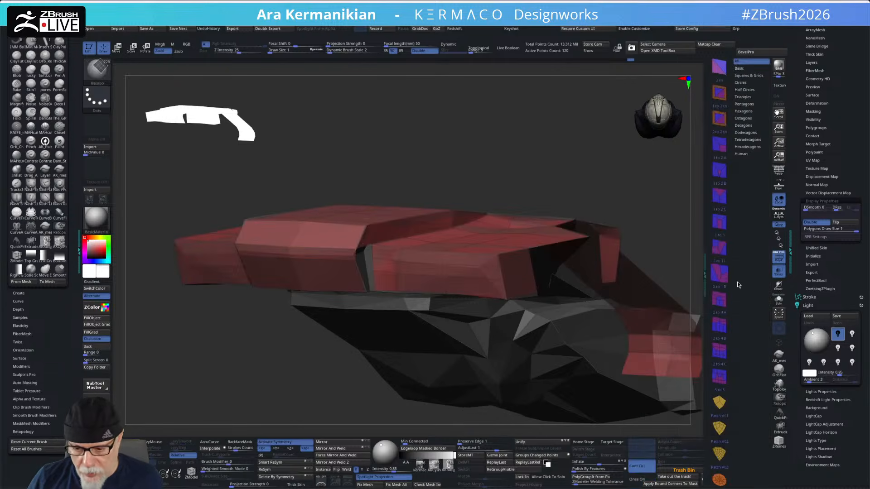
pyautogui.click(781, 253)
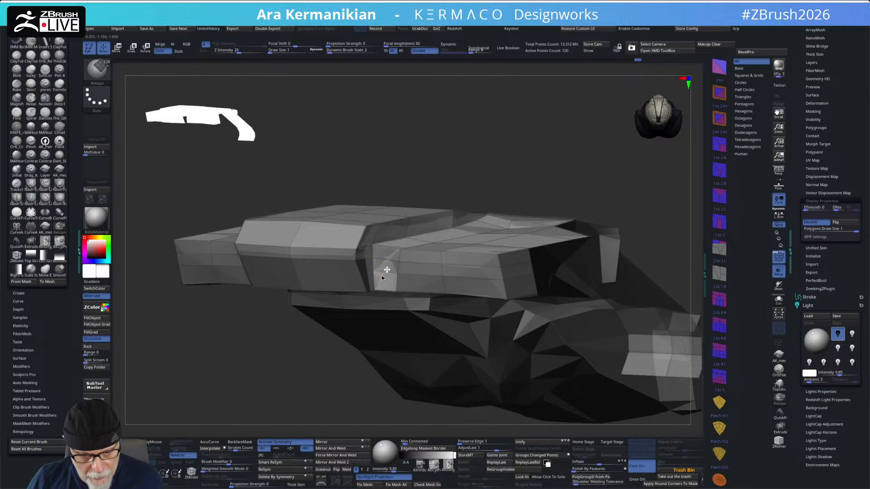
pyautogui.moveTo(302, 357); pyautogui.dragTo(336, 259)
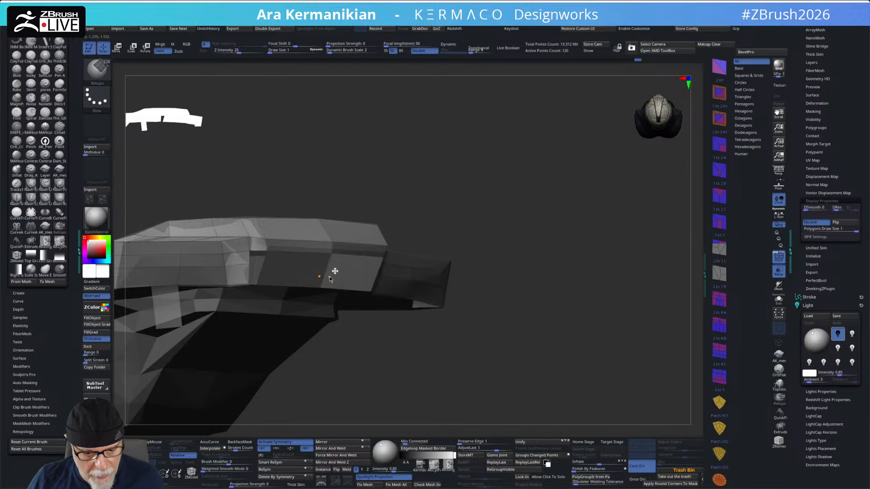
pyautogui.moveTo(327, 275); pyautogui.dragTo(628, 325)
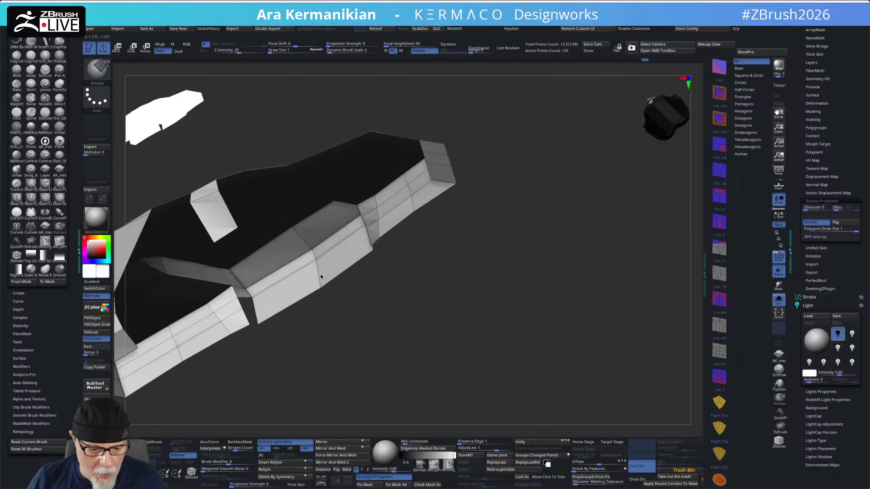
pyautogui.moveTo(450, 324); pyautogui.dragTo(387, 276)
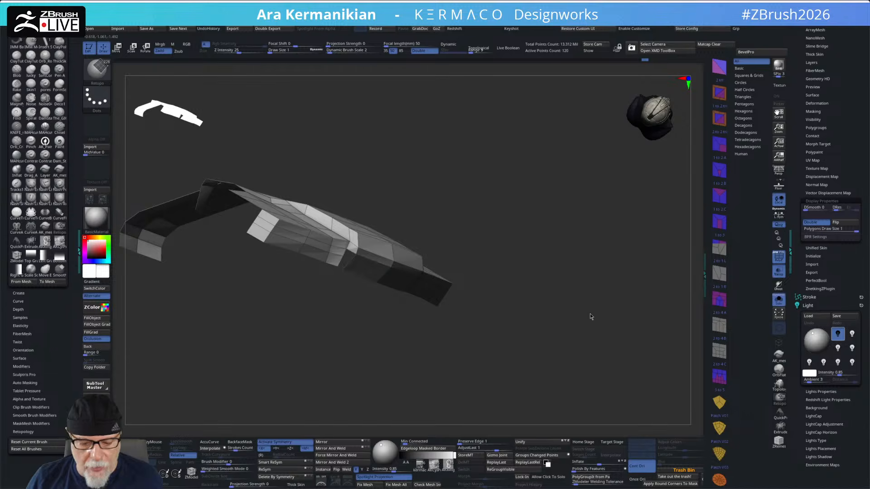
pyautogui.click(779, 299)
pyautogui.moveTo(513, 365); pyautogui.dragTo(389, 296)
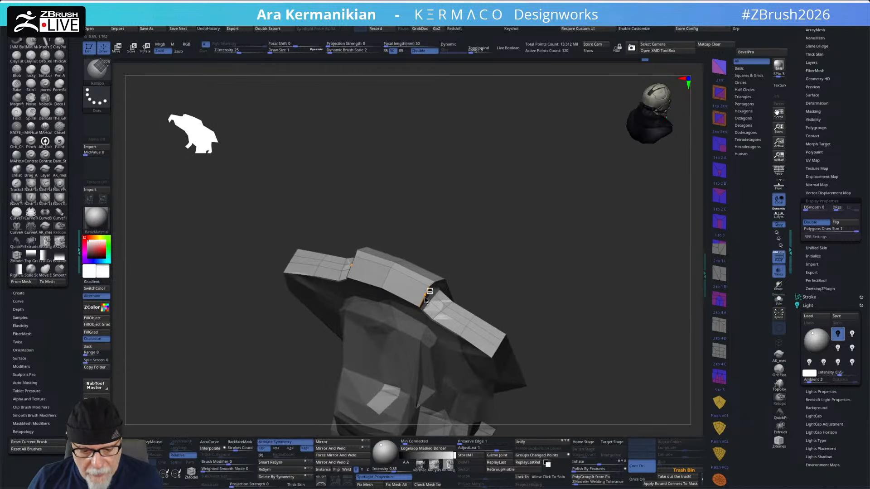
pyautogui.moveTo(527, 290); pyautogui.dragTo(414, 296)
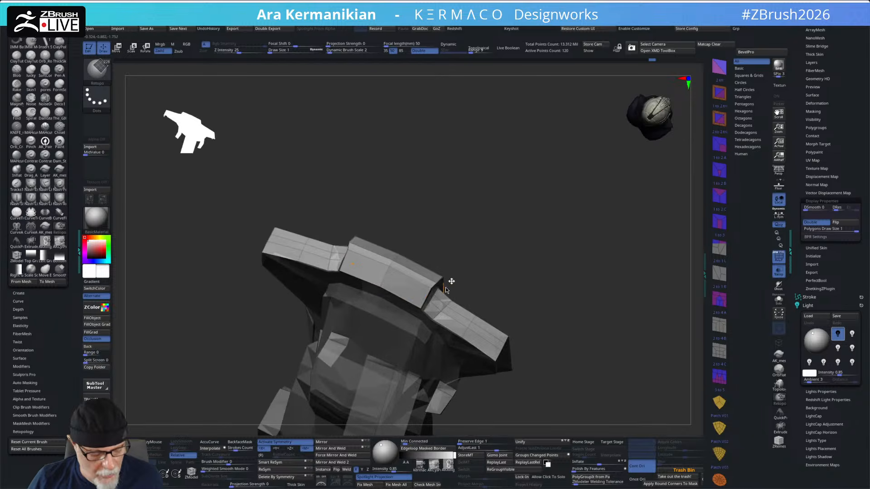
# Step: Insert an edge loop across the raised centre panel with the ZModeler brush
pyautogui.press('b')
pyautogui.press('z')
pyautogui.press('m')
pyautogui.click(419, 277)
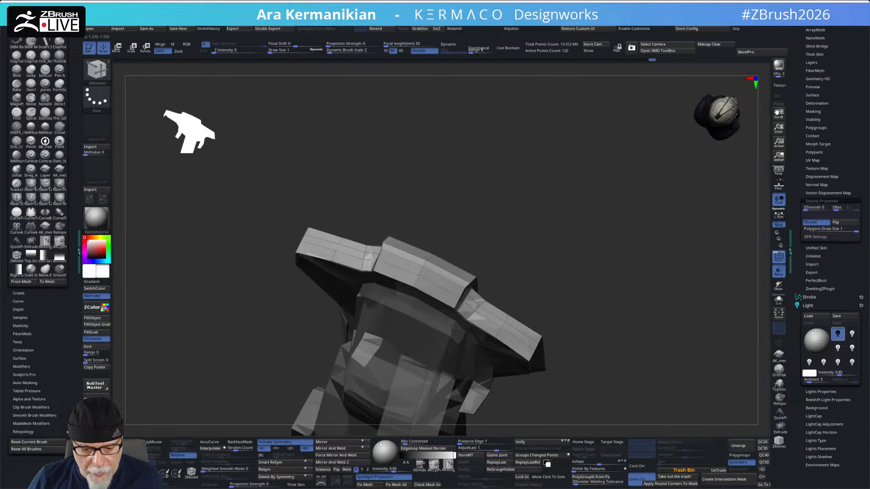
pyautogui.moveTo(524, 284); pyautogui.dragTo(515, 268)
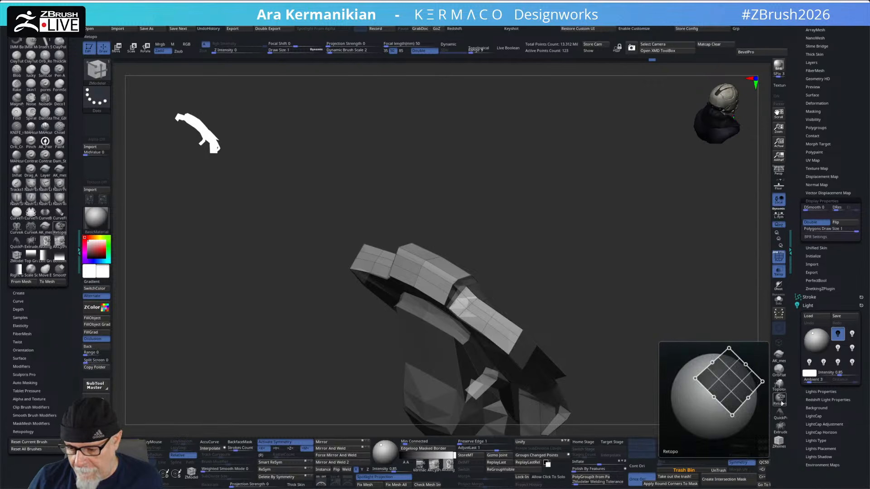
# Step: With the Retopo brush and polyframe off, extend the front panel's end edges into adjoining strips of new polygons along its inner side
pyautogui.click(781, 399)
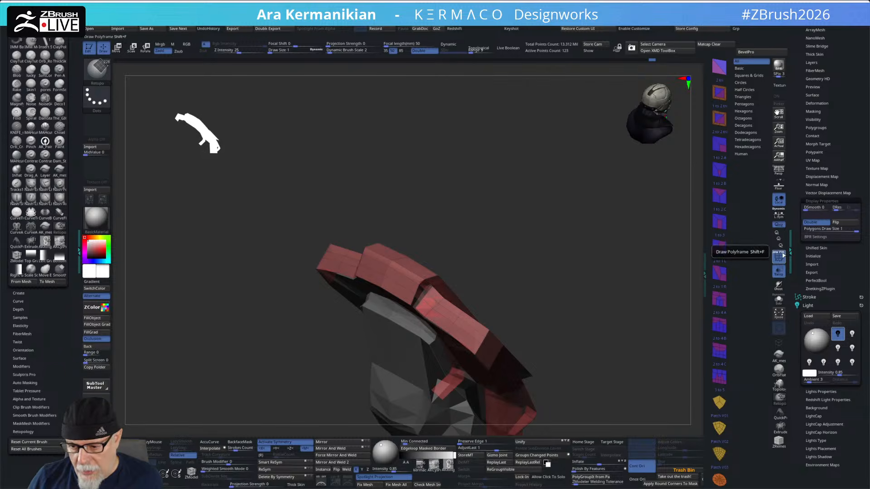
pyautogui.click(780, 256)
pyautogui.moveTo(543, 290)
pyautogui.mouseDown()
pyautogui.moveTo(506, 292)
pyautogui.moveTo(542, 281)
pyautogui.moveTo(463, 298)
pyautogui.mouseUp()
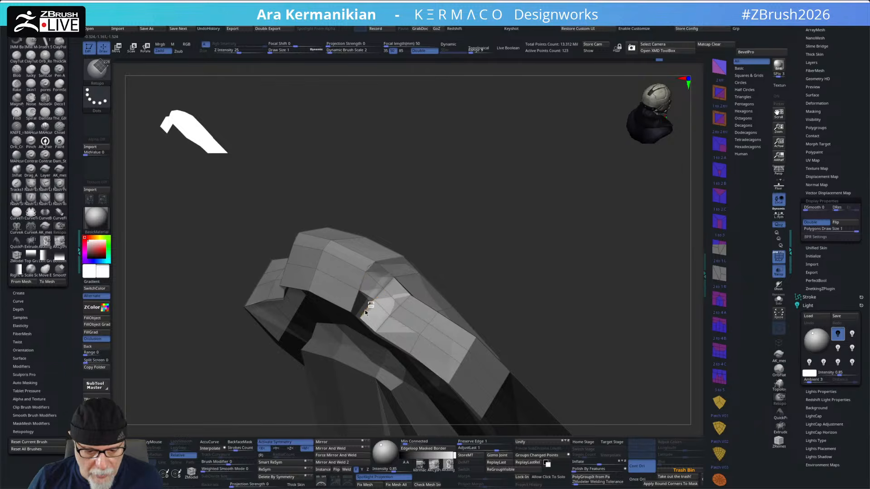
pyautogui.moveTo(480, 259); pyautogui.dragTo(571, 270)
pyautogui.moveTo(521, 202); pyautogui.dragTo(406, 252)
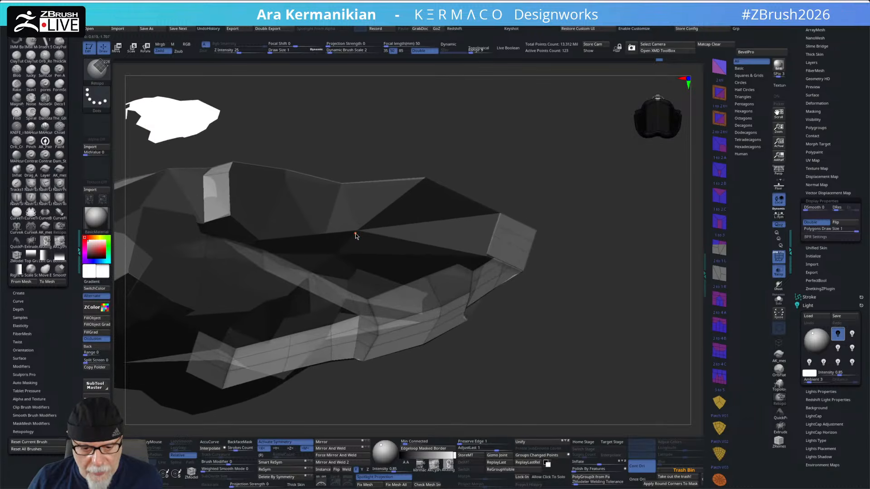
pyautogui.moveTo(585, 198); pyautogui.dragTo(435, 278)
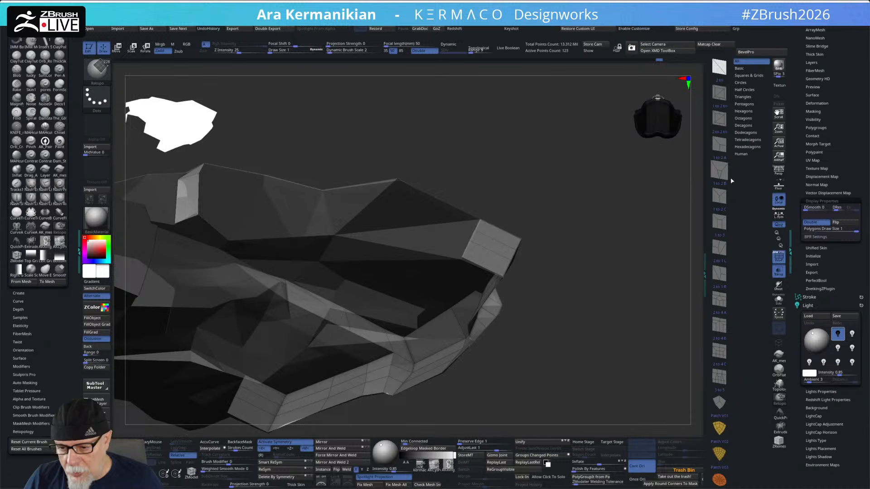
pyautogui.moveTo(588, 287); pyautogui.dragTo(621, 305)
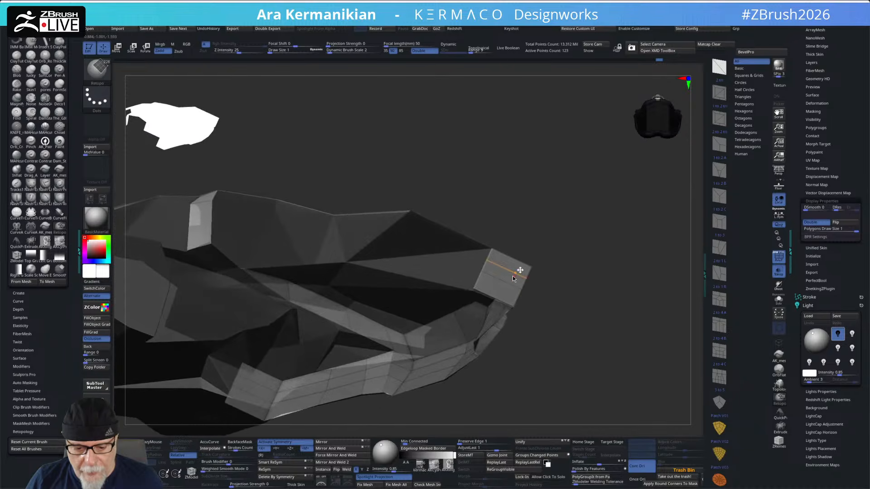
pyautogui.moveTo(482, 265); pyautogui.dragTo(388, 264)
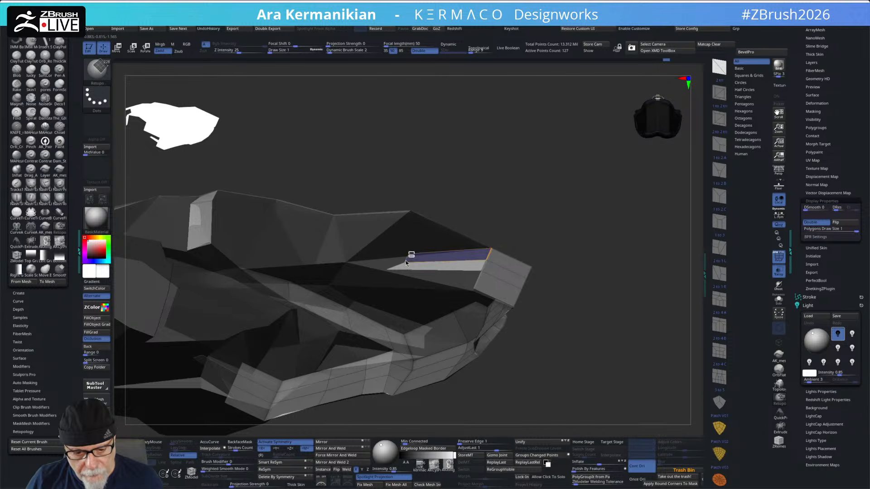
pyautogui.moveTo(407, 259); pyautogui.dragTo(469, 284)
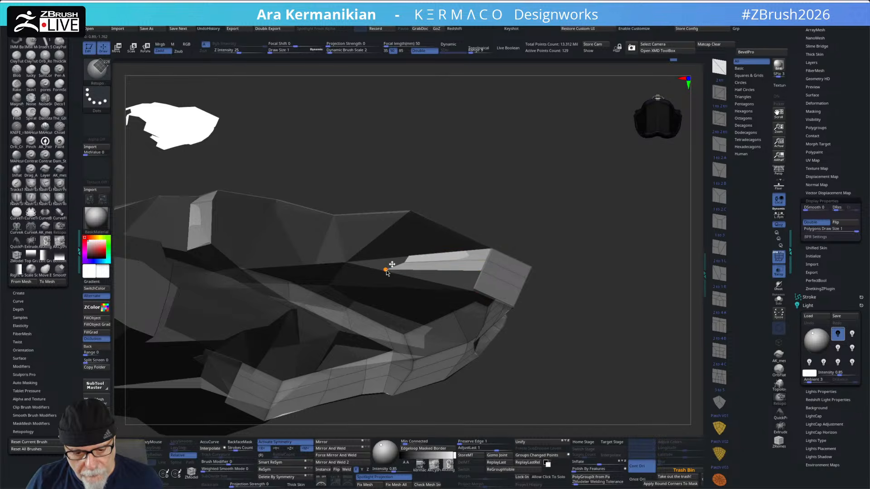
pyautogui.moveTo(388, 271); pyautogui.dragTo(474, 286)
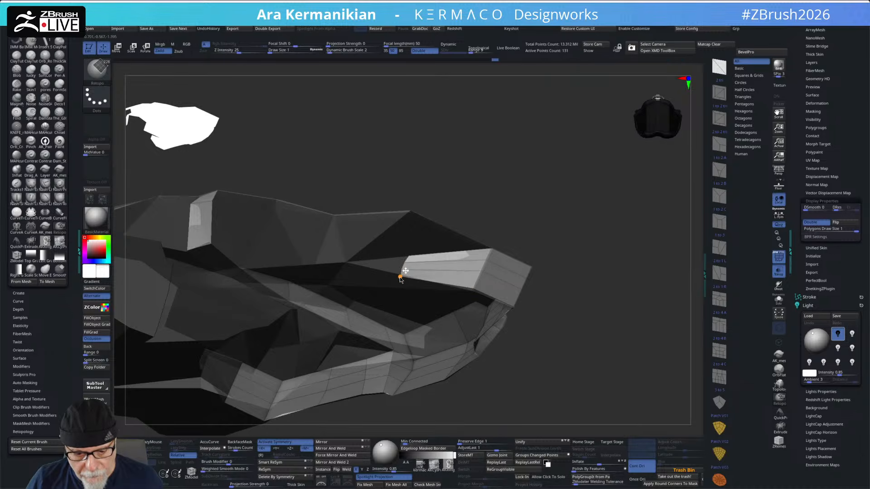
# Step: Examine how the new polygon strips sit against the surrounding head surface from several angles
pyautogui.keyDown('ctrl'); pyautogui.moveTo(531, 323); pyautogui.dragTo(420, 259, button='right'); pyautogui.keyUp('ctrl')
pyautogui.moveTo(510, 301); pyautogui.dragTo(561, 326, button='right')
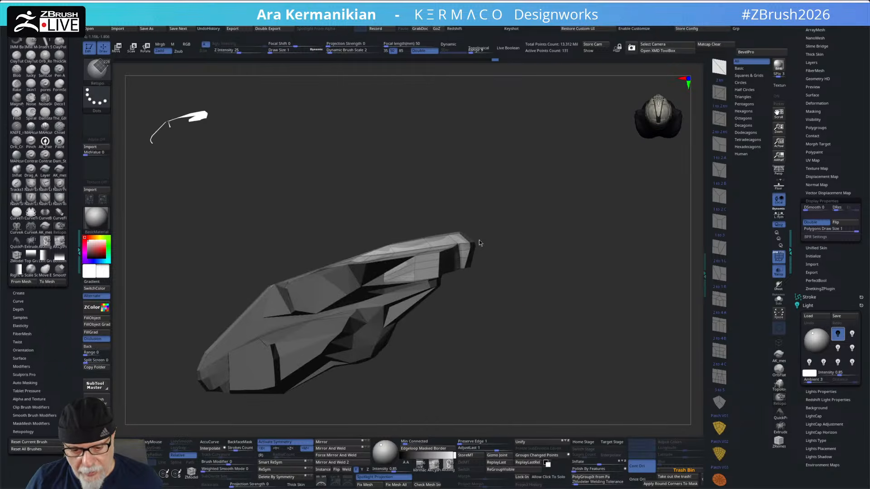
pyautogui.moveTo(500, 324)
pyautogui.keyDown('alt'); pyautogui.mouseDown(button='right')
pyautogui.moveTo(519, 311)
pyautogui.moveTo(543, 322)
pyautogui.moveTo(533, 349)
pyautogui.moveTo(550, 350)
pyautogui.moveTo(542, 359)
pyautogui.moveTo(508, 335)
pyautogui.mouseUp(button='right'); pyautogui.keyUp('alt')
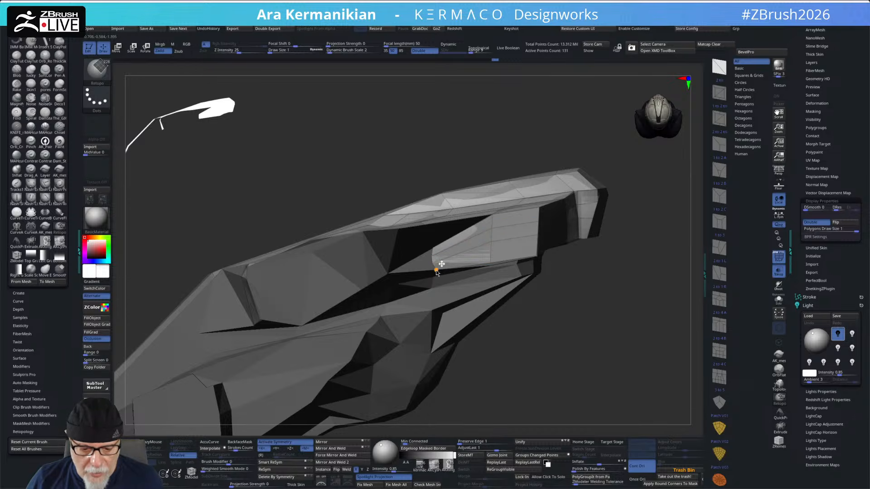
pyautogui.moveTo(572, 330); pyautogui.dragTo(588, 306)
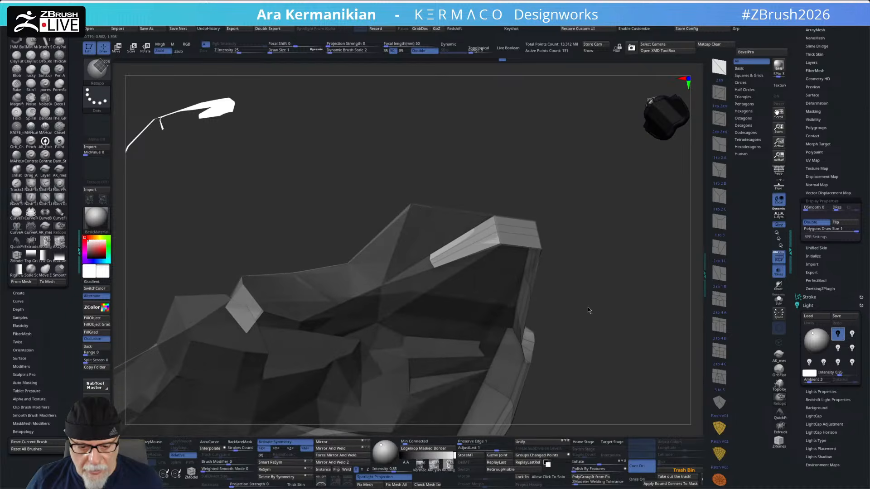
pyautogui.moveTo(489, 166); pyautogui.dragTo(467, 200)
pyautogui.moveTo(623, 251); pyautogui.dragTo(404, 220)
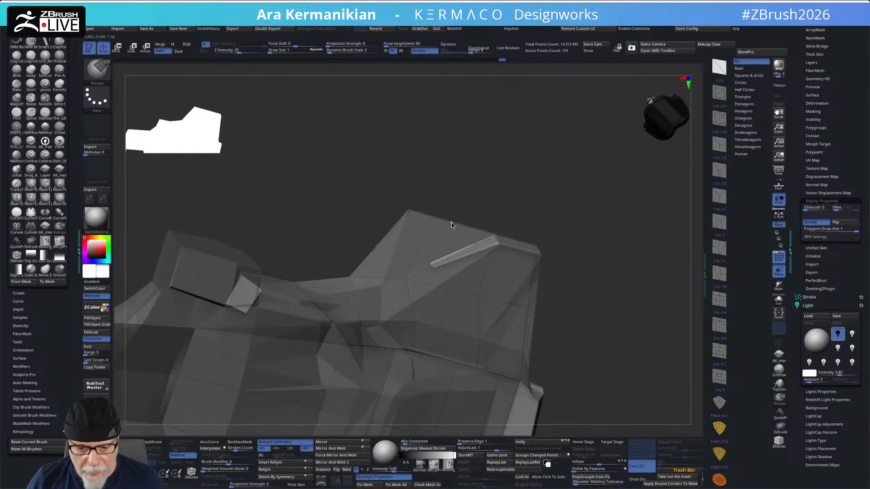
pyautogui.moveTo(455, 227); pyautogui.dragTo(482, 185)
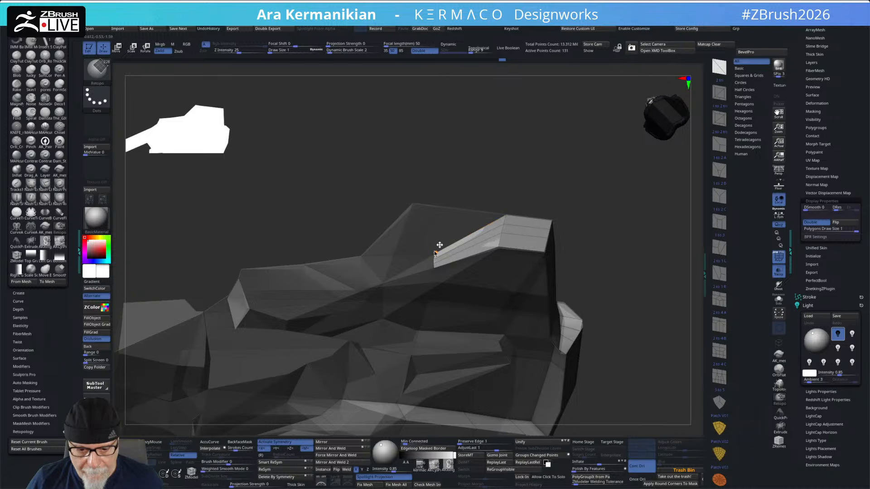
pyautogui.click(438, 241)
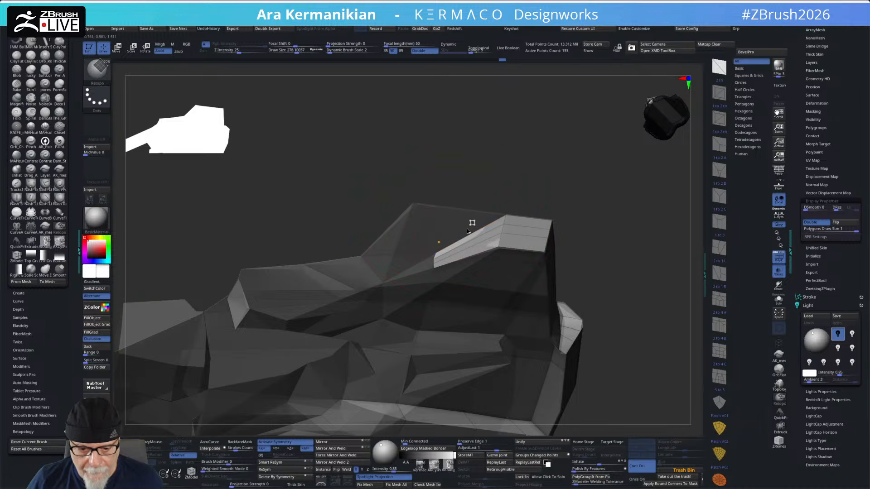
pyautogui.moveTo(455, 216); pyautogui.dragTo(420, 231)
pyautogui.moveTo(521, 218); pyautogui.dragTo(499, 263)
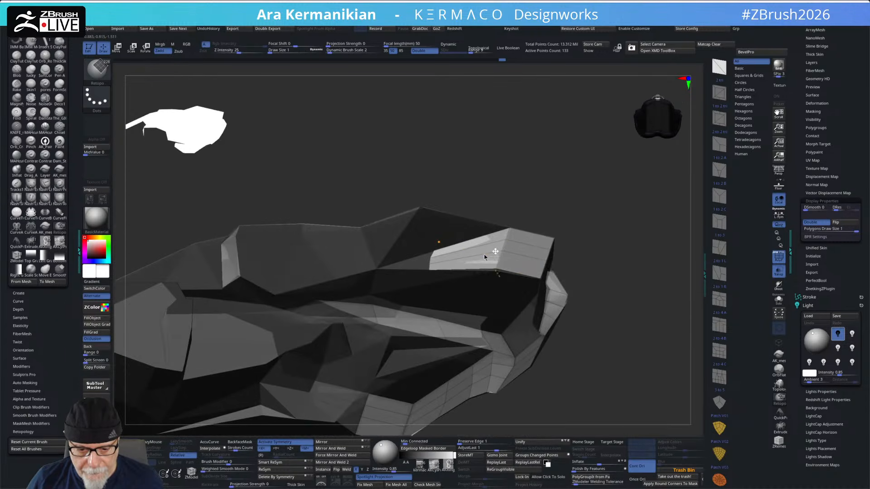
pyautogui.press('s')
pyautogui.click(462, 232)
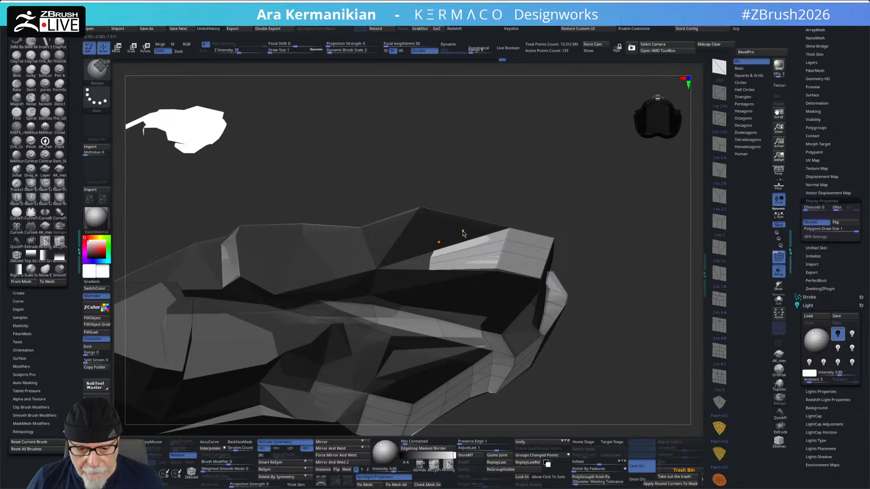
pyautogui.press('s')
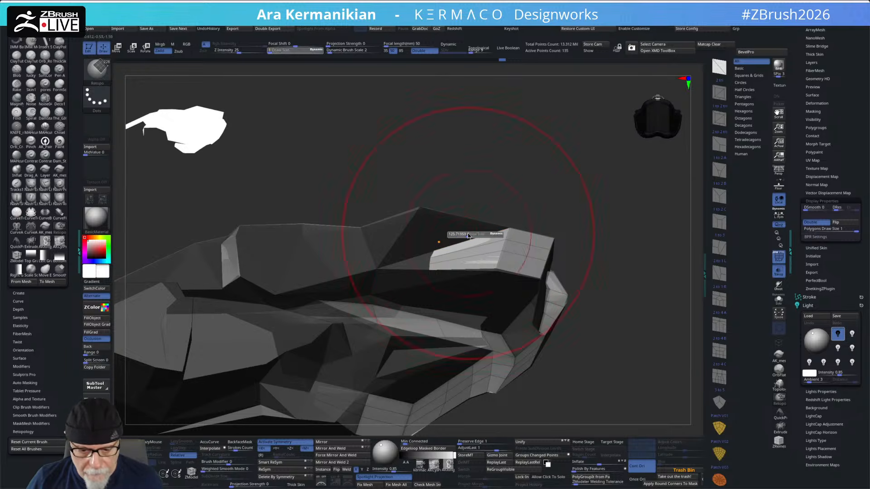
pyautogui.moveTo(627, 316)
pyautogui.mouseDown()
pyautogui.moveTo(631, 283)
pyautogui.moveTo(633, 294)
pyautogui.mouseUp()
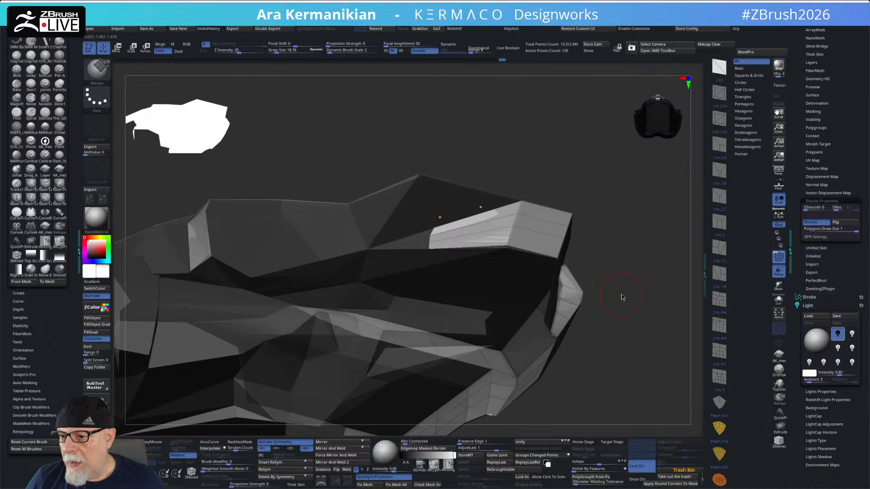
pyautogui.moveTo(622, 297)
pyautogui.mouseDown()
pyautogui.moveTo(627, 311)
pyautogui.moveTo(605, 341)
pyautogui.moveTo(627, 276)
pyautogui.moveTo(529, 244)
pyautogui.mouseUp()
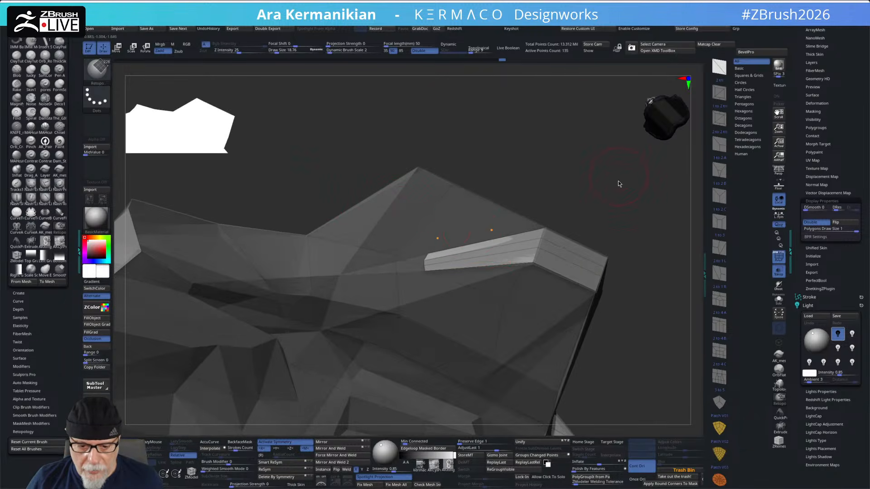
pyautogui.moveTo(619, 178); pyautogui.dragTo(560, 160)
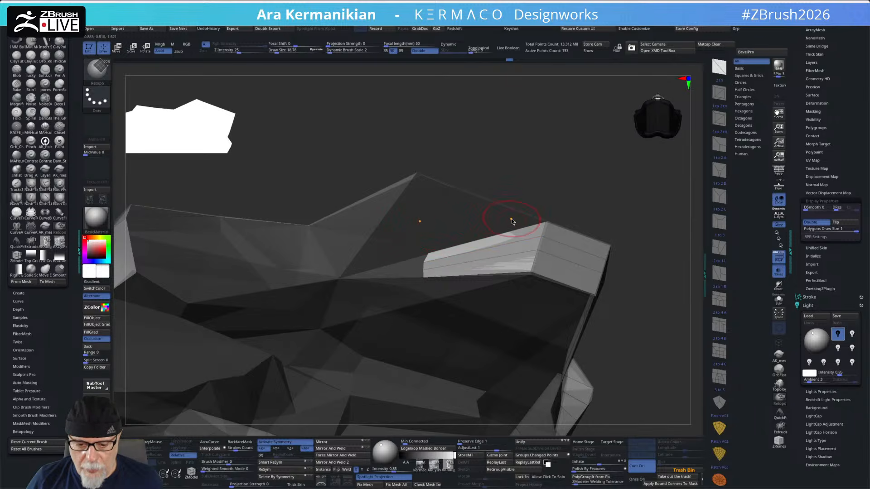
pyautogui.keyDown('ctrl'); pyautogui.moveTo(512, 127); pyautogui.dragTo(675, 213); pyautogui.keyUp('ctrl')
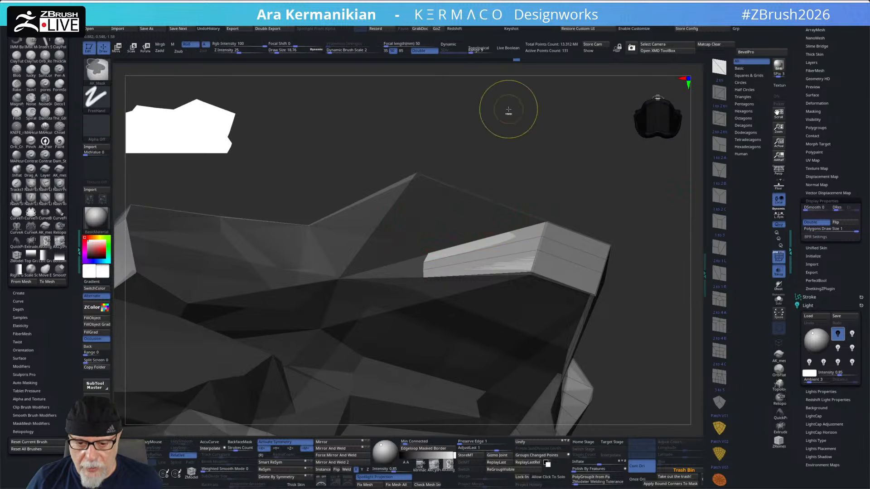
# Step: Add polygons with the Retopo brush in the open area between the new strips and the panel's outer edge, undoing a misplaced stroke
pyautogui.click(509, 214)
pyautogui.moveTo(472, 240); pyautogui.dragTo(452, 188)
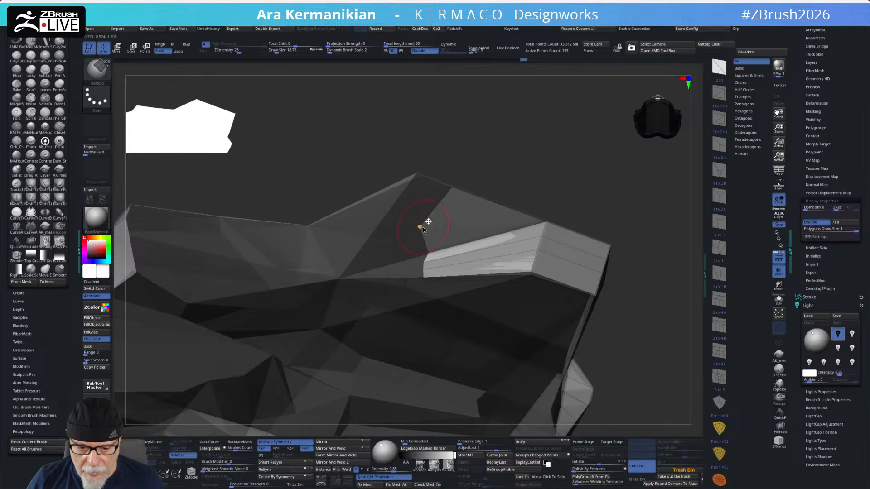
pyautogui.moveTo(541, 156); pyautogui.dragTo(535, 123)
pyautogui.moveTo(432, 229); pyautogui.dragTo(415, 228)
pyautogui.hotkey('ctrl', 'z')
# Step: Set the draw size to 3.1756 and weld the new polygons' loose corner onto the panel's outer corner
pyautogui.press('s')
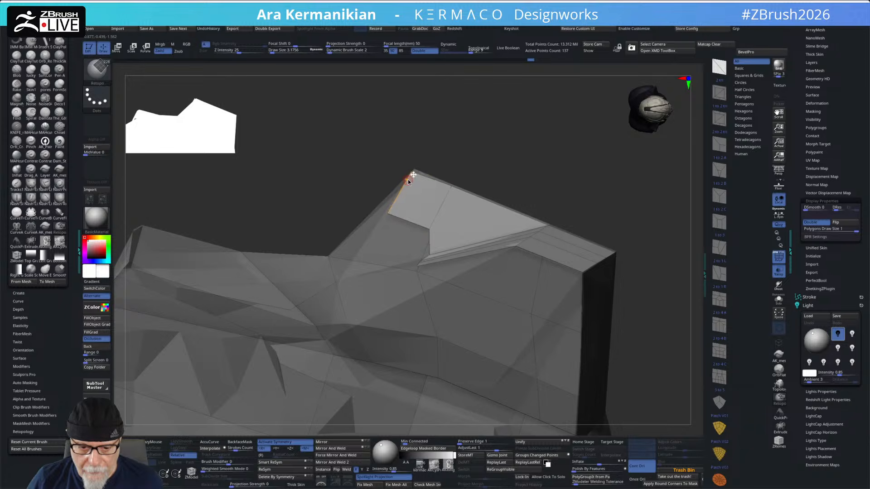
pyautogui.moveTo(412, 175)
pyautogui.mouseDown()
pyautogui.moveTo(418, 170)
pyautogui.moveTo(481, 233)
pyautogui.moveTo(479, 292)
pyautogui.moveTo(444, 221)
pyautogui.mouseUp()
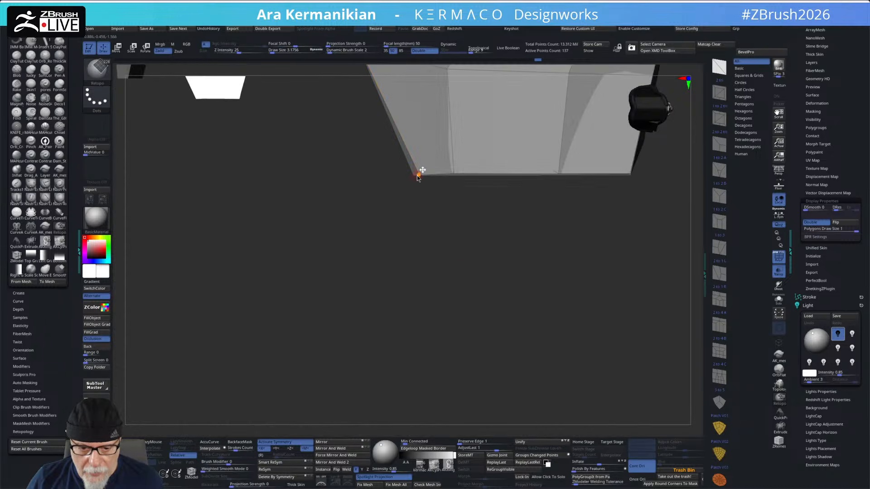
pyautogui.moveTo(414, 177); pyautogui.dragTo(411, 177)
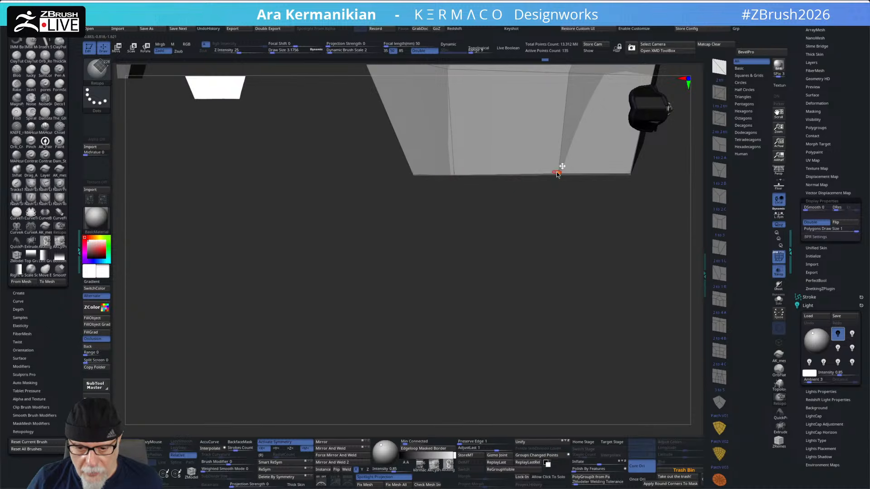
# Step: Extrude a narrow polygon strip from the open edge along the panel's inner side and check its fit
pyautogui.moveTo(572, 365); pyautogui.dragTo(465, 206)
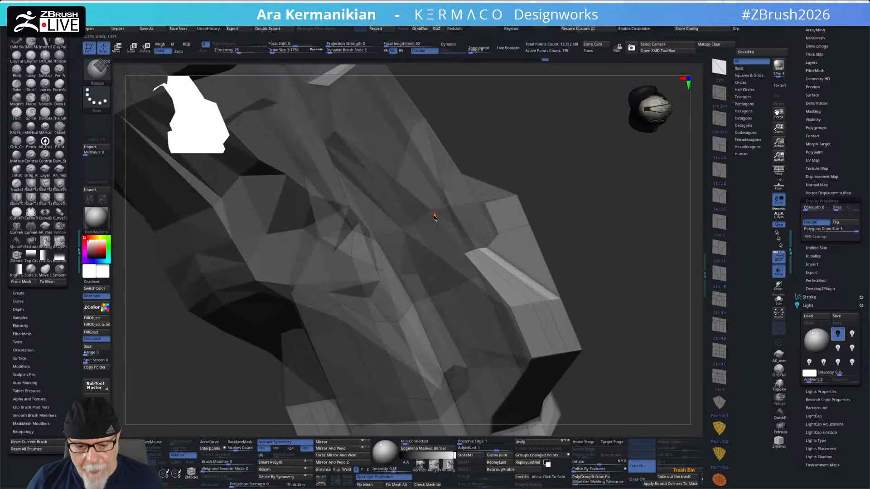
pyautogui.moveTo(588, 232); pyautogui.dragTo(427, 222)
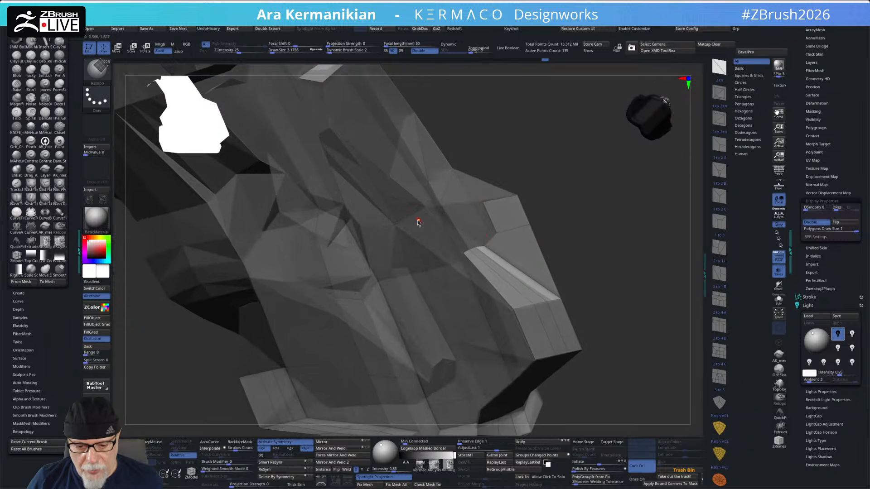
pyautogui.moveTo(621, 251); pyautogui.dragTo(615, 270)
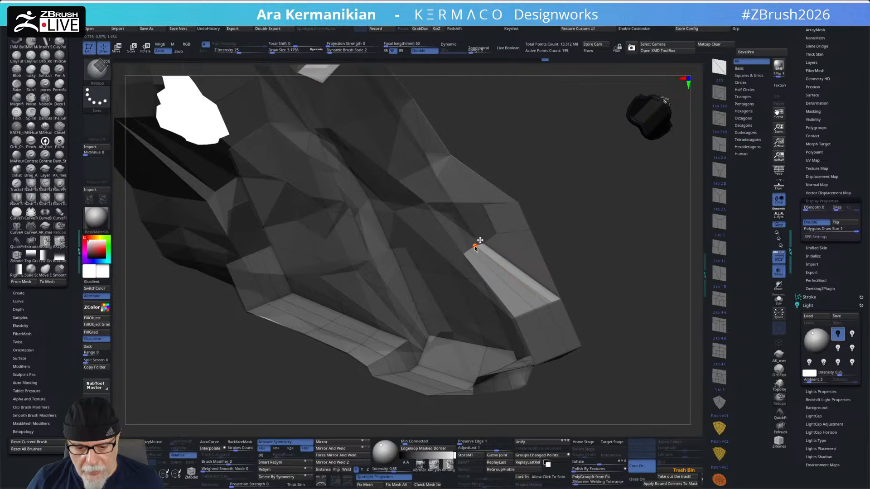
pyautogui.moveTo(652, 267); pyautogui.dragTo(447, 270)
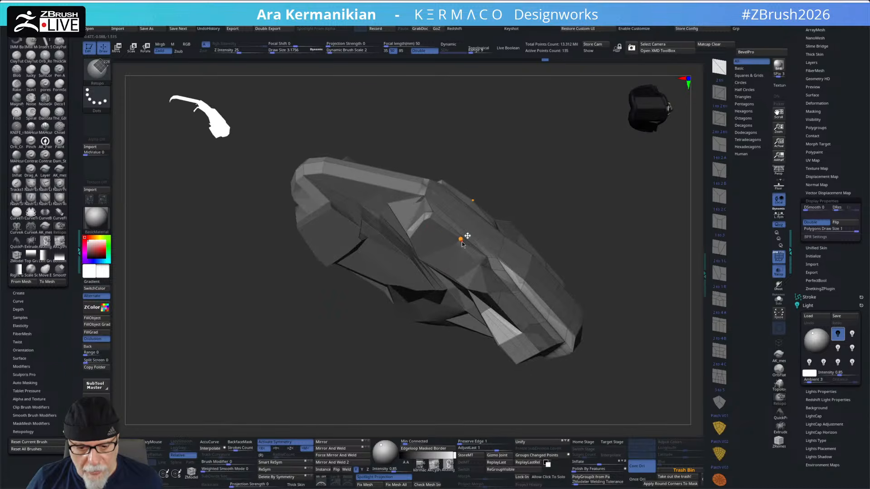
pyautogui.moveTo(595, 232); pyautogui.dragTo(594, 233)
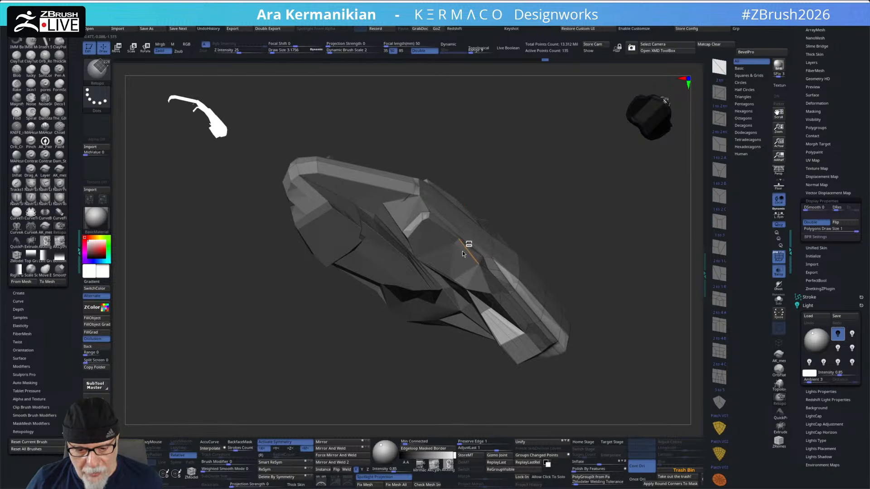
pyautogui.moveTo(454, 256); pyautogui.dragTo(469, 274)
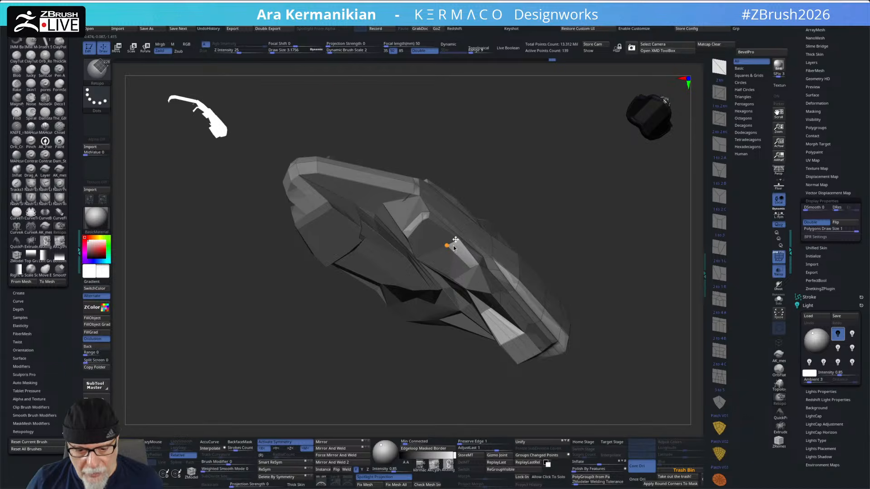
pyautogui.moveTo(535, 234); pyautogui.dragTo(472, 222)
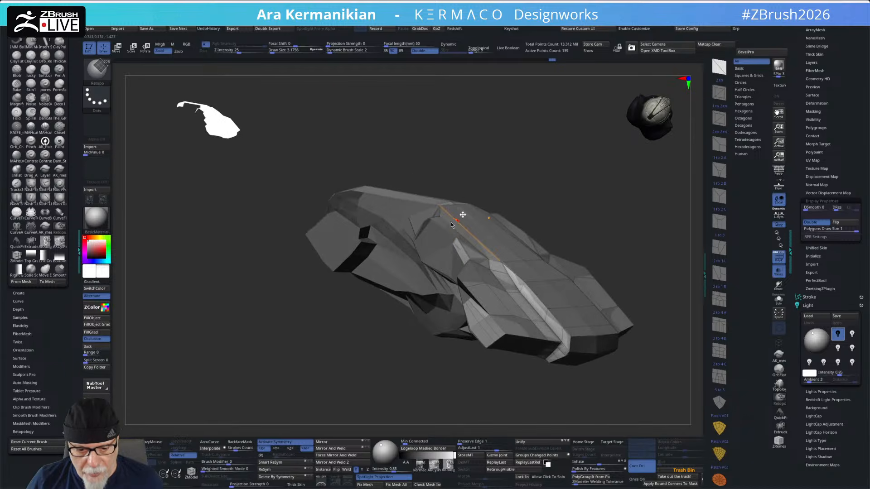
pyautogui.moveTo(540, 182); pyautogui.dragTo(408, 243)
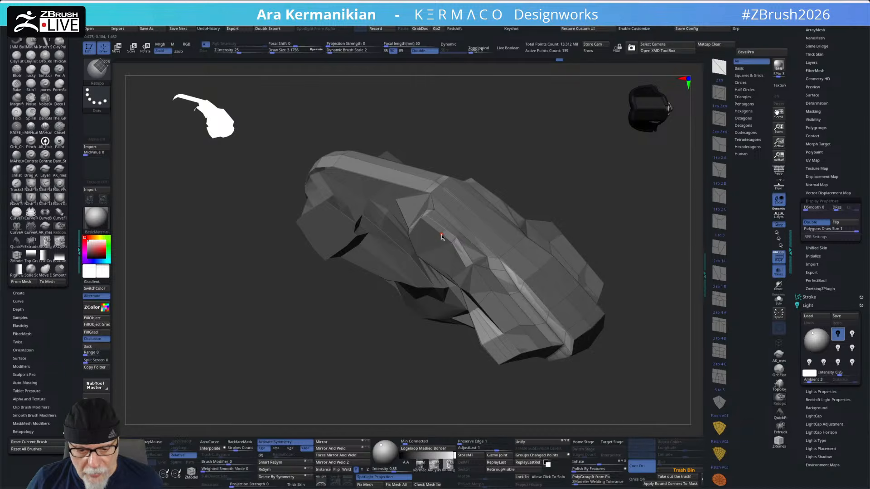
# Step: Extend a polygon down from the side strip's open edge and bridge the gap to the central front panel's corner
pyautogui.moveTo(594, 136); pyautogui.dragTo(597, 195)
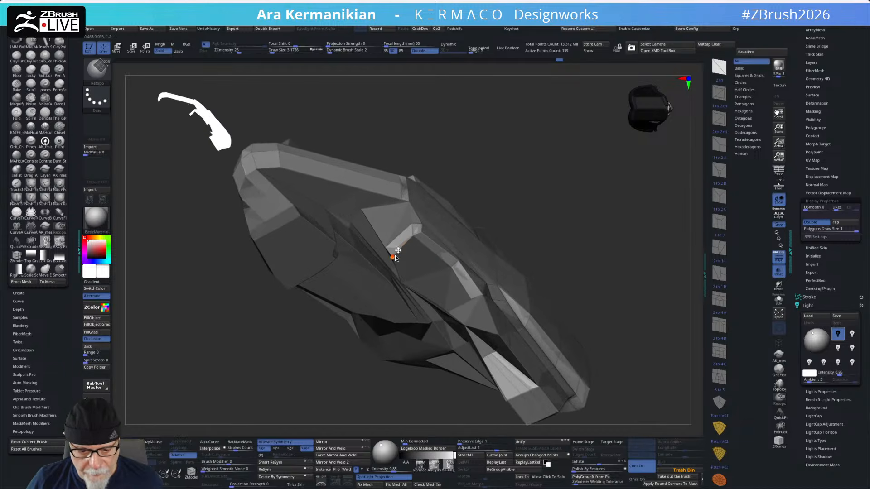
pyautogui.moveTo(401, 254); pyautogui.dragTo(444, 275)
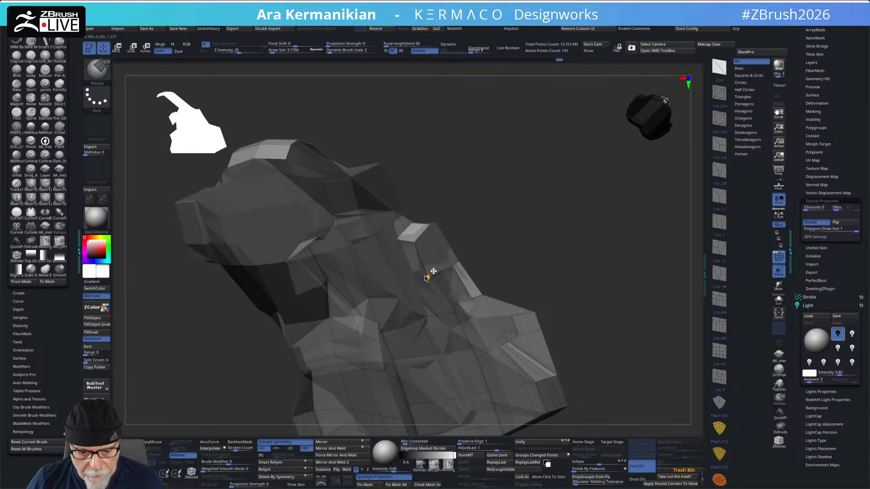
pyautogui.keyDown('alt'); pyautogui.moveTo(538, 265); pyautogui.dragTo(593, 366); pyautogui.keyUp('alt')
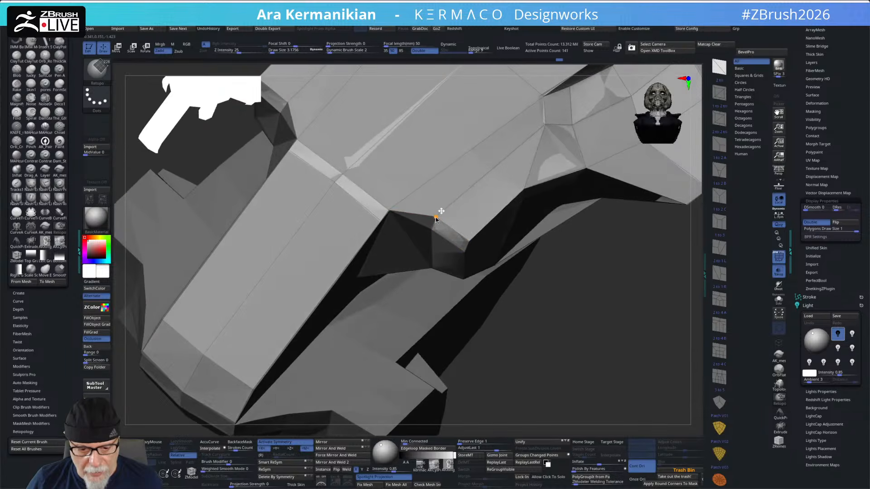
pyautogui.moveTo(551, 414); pyautogui.dragTo(547, 342)
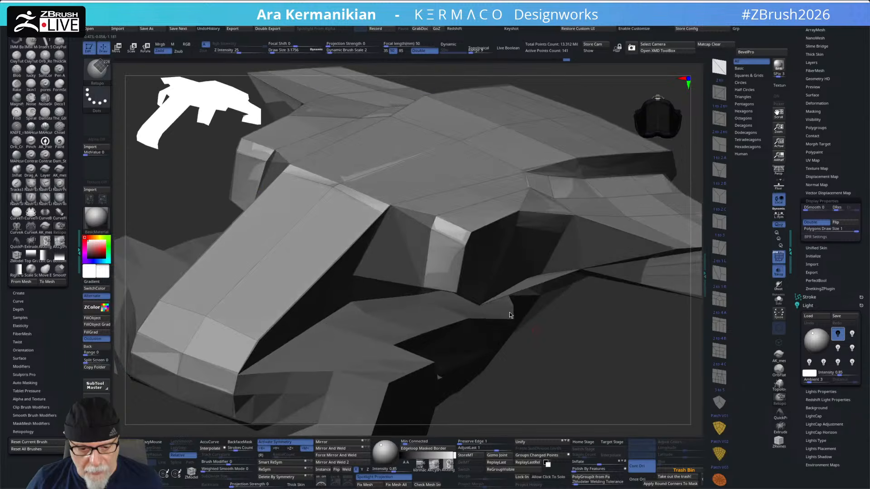
pyautogui.click(396, 241)
pyautogui.moveTo(401, 273); pyautogui.dragTo(423, 286)
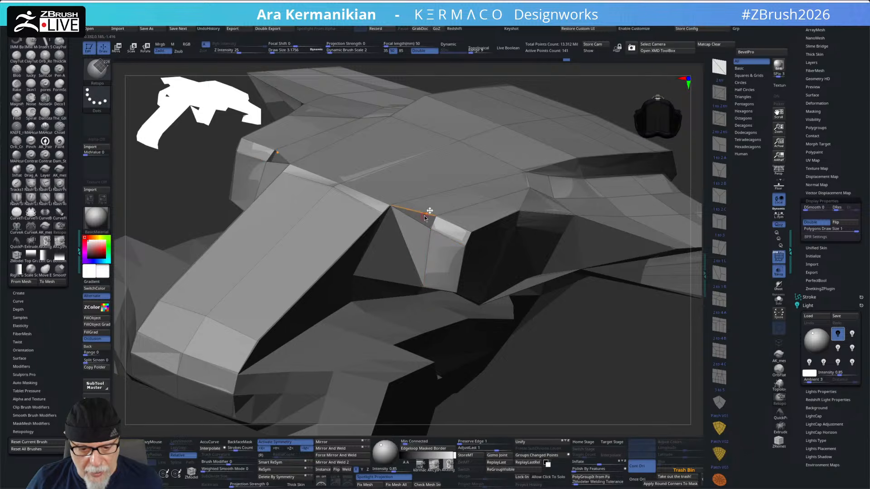
pyautogui.moveTo(594, 383); pyautogui.dragTo(593, 366)
# Step: Pull new polygons from the bridging face's open edge and weld the loose lower corner onto the strip's corner, leaving a triangle
pyautogui.moveTo(412, 258); pyautogui.dragTo(376, 323)
pyautogui.moveTo(404, 355); pyautogui.dragTo(352, 275)
pyautogui.moveTo(412, 355); pyautogui.dragTo(414, 364)
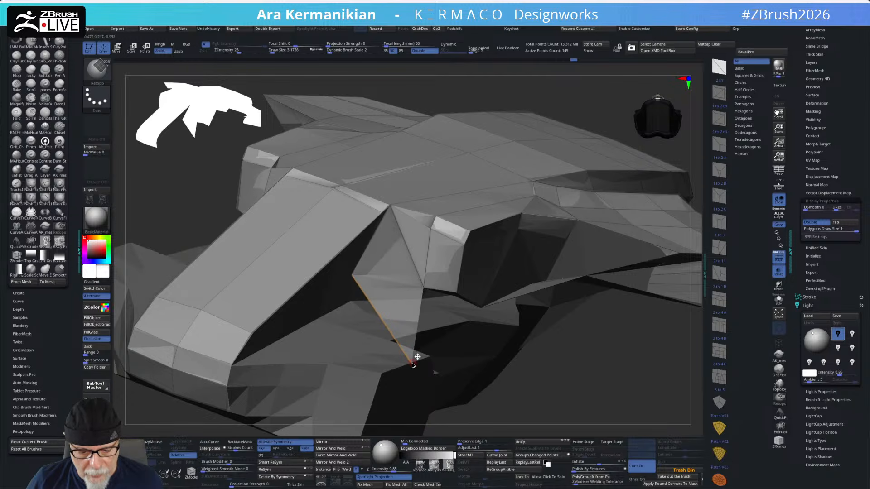
pyautogui.moveTo(578, 418); pyautogui.dragTo(508, 390)
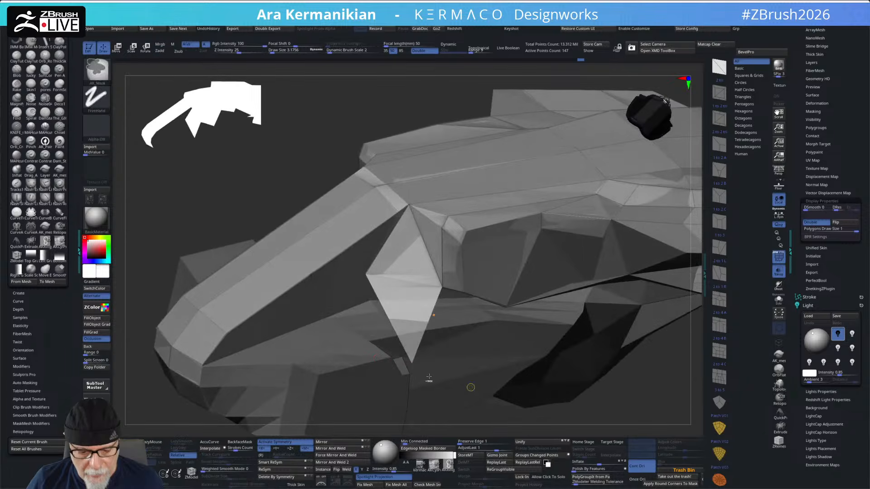
pyautogui.moveTo(412, 364); pyautogui.dragTo(447, 280)
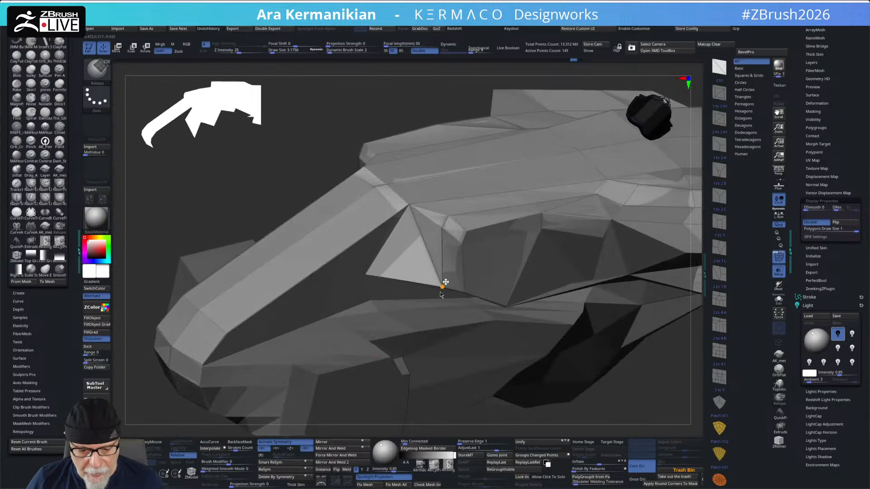
pyautogui.moveTo(629, 385); pyautogui.dragTo(301, 273)
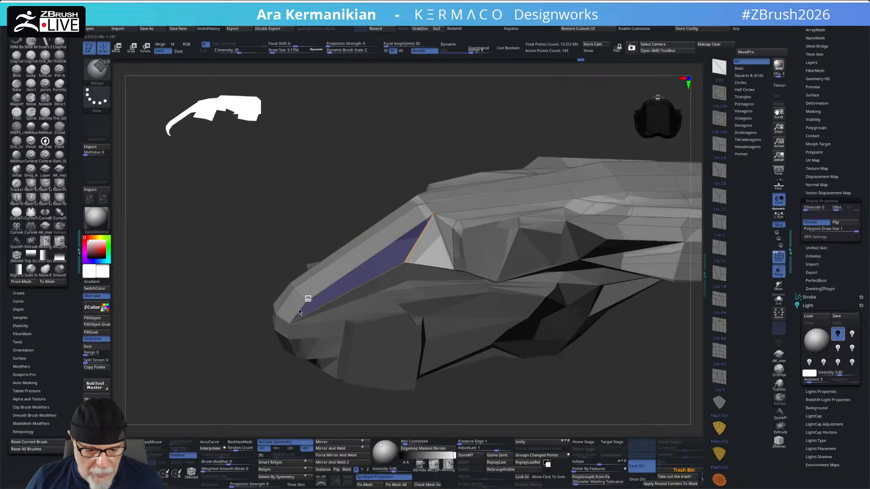
pyautogui.moveTo(578, 377); pyautogui.dragTo(550, 328)
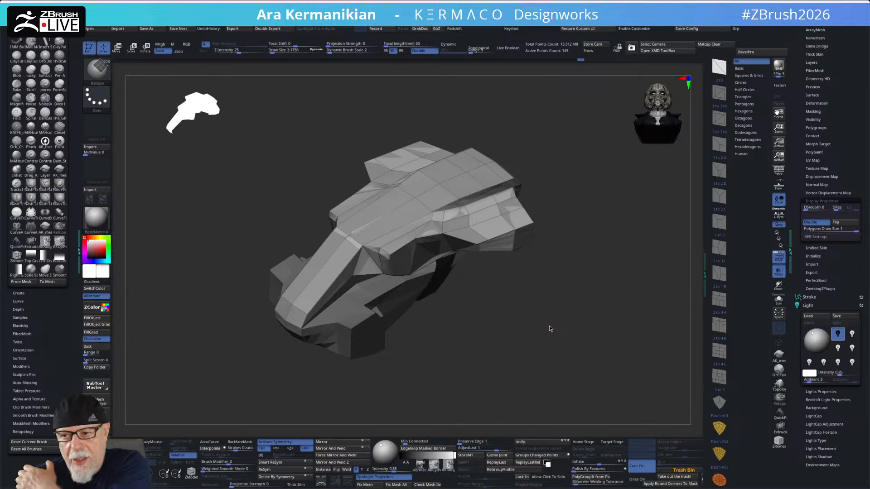
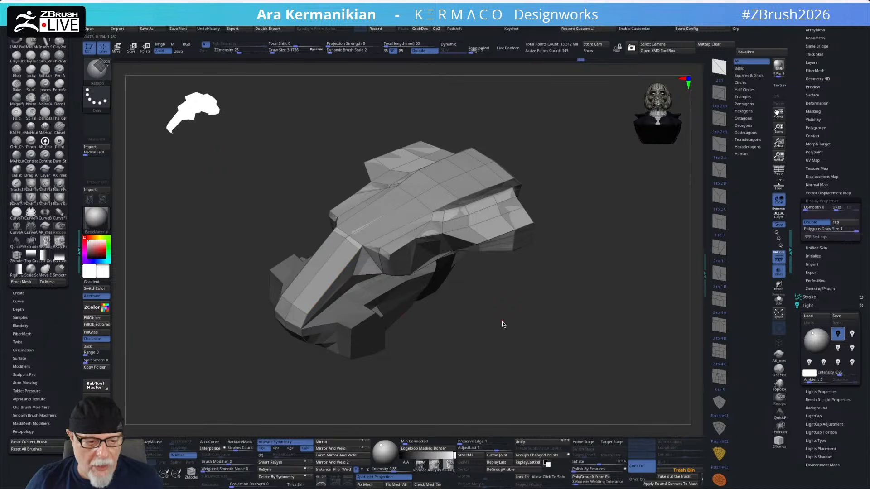
# Step: Show the full mech through subtool visibility set V1 and hide the Retopo_1 subtool
pyautogui.moveTo(503, 324); pyautogui.dragTo(509, 334)
pyautogui.moveTo(814, 63); pyautogui.dragTo(788, 192)
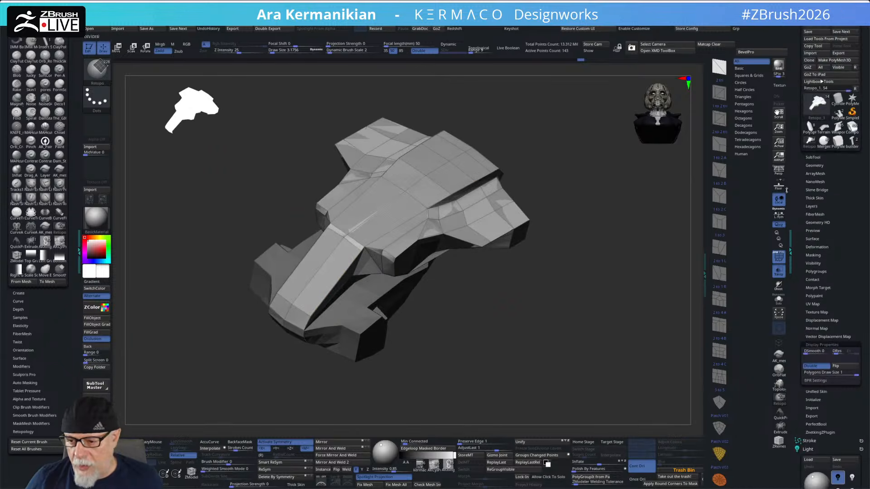
pyautogui.click(813, 157)
pyautogui.moveTo(857, 257)
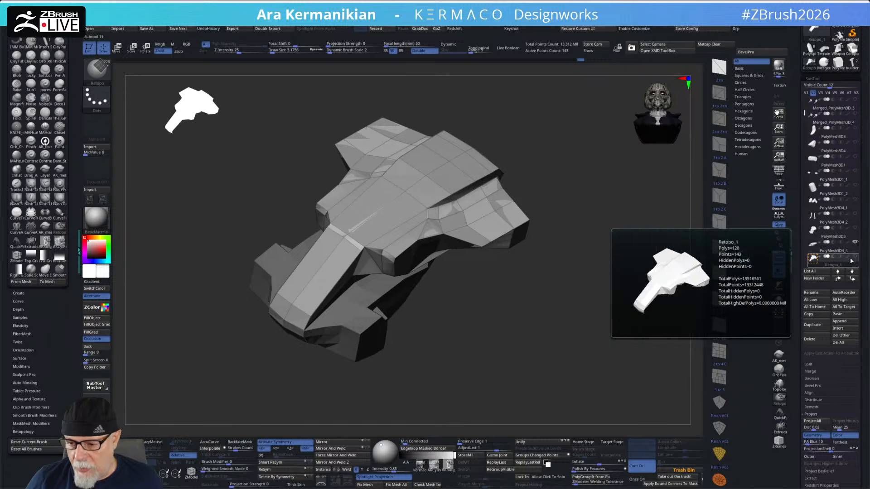
pyautogui.click(806, 93)
pyautogui.moveTo(627, 217); pyautogui.dragTo(590, 250)
pyautogui.click(855, 257)
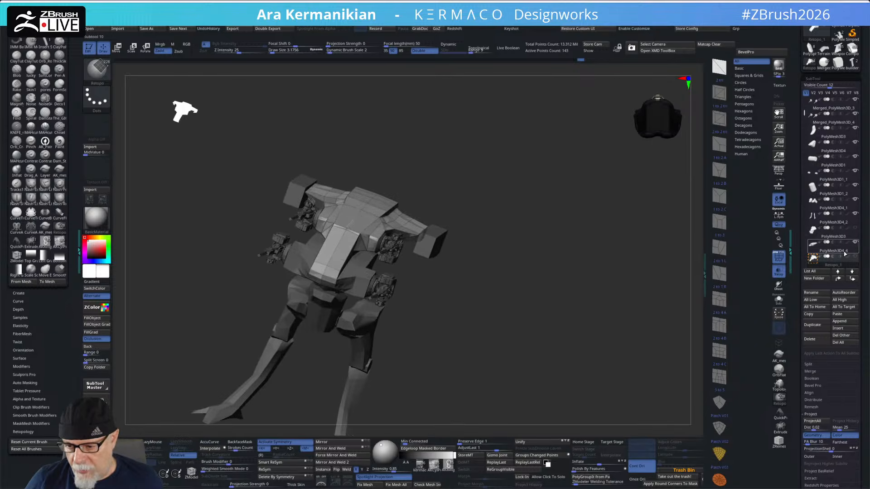
pyautogui.moveTo(498, 233); pyautogui.dragTo(532, 240)
# Step: Select the upper-leg subtool PolyMesh3D4_1 and view the mech from the side
pyautogui.click(825, 208)
pyautogui.moveTo(689, 275); pyautogui.dragTo(515, 290)
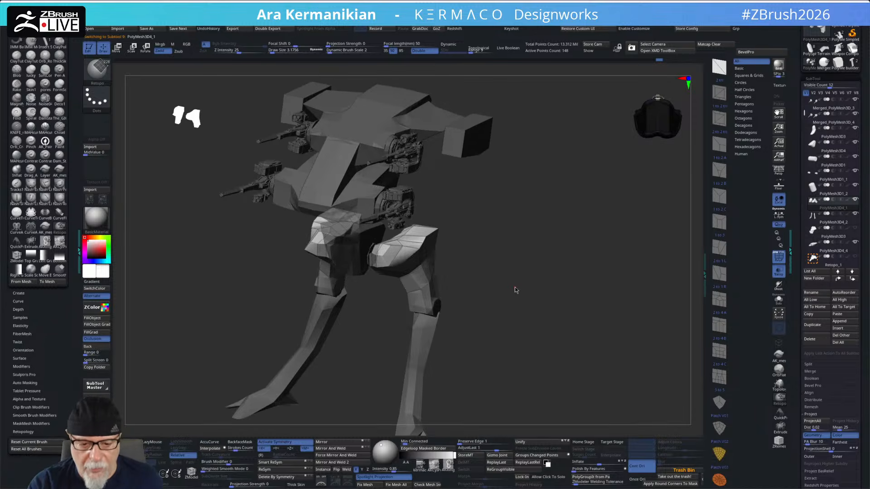
pyautogui.moveTo(514, 287); pyautogui.dragTo(518, 233)
pyautogui.press('s')
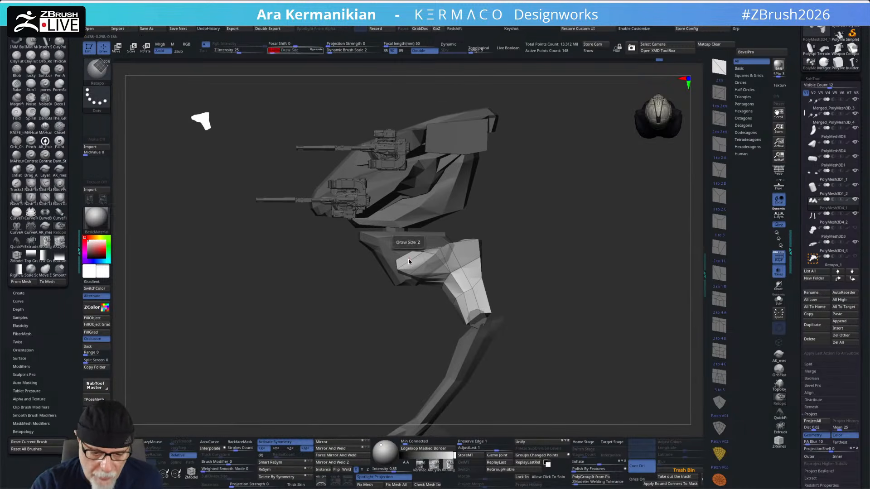
pyautogui.click(422, 266)
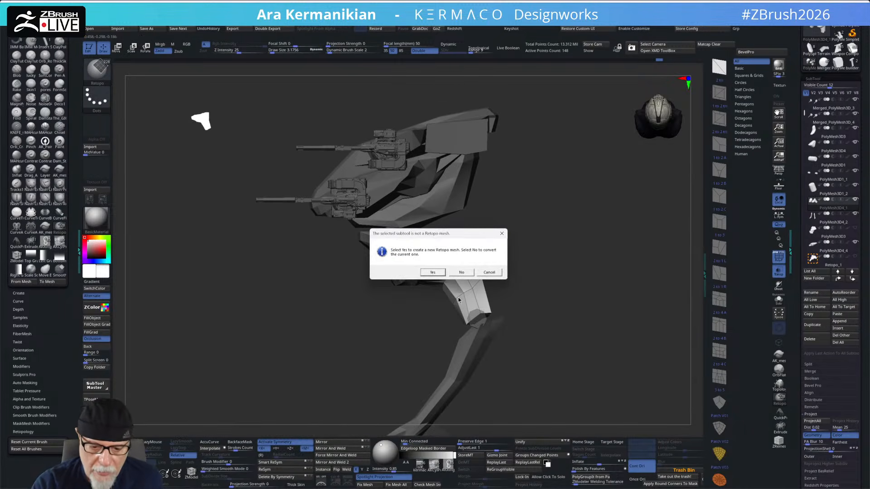
pyautogui.click(489, 273)
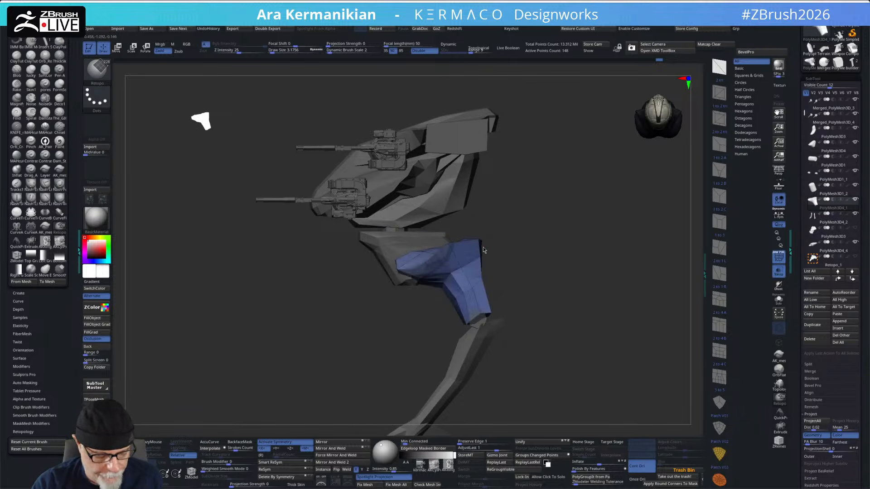
# Step: Switch to the Move brush, set the draw size to 72.04 and reshape the top of the upper leg in side view
pyautogui.press('b')
pyautogui.press('m')
pyautogui.press('v')
pyautogui.press('s')
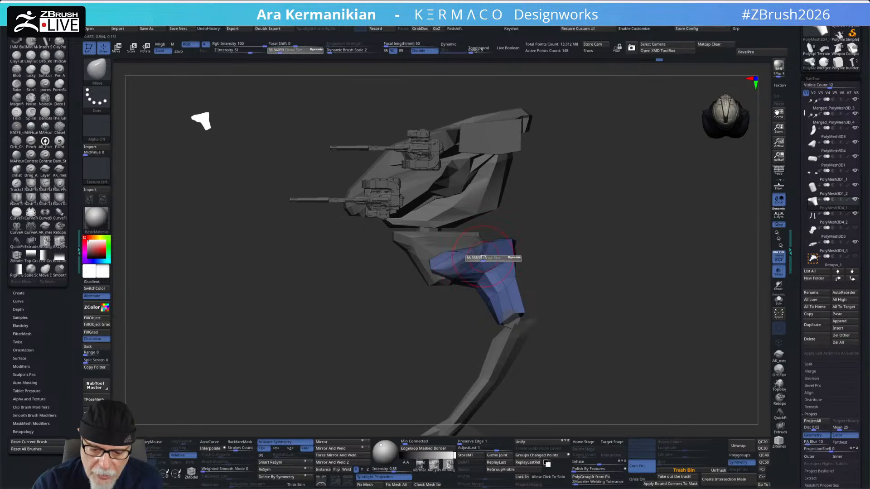
pyautogui.moveTo(485, 255); pyautogui.dragTo(447, 248)
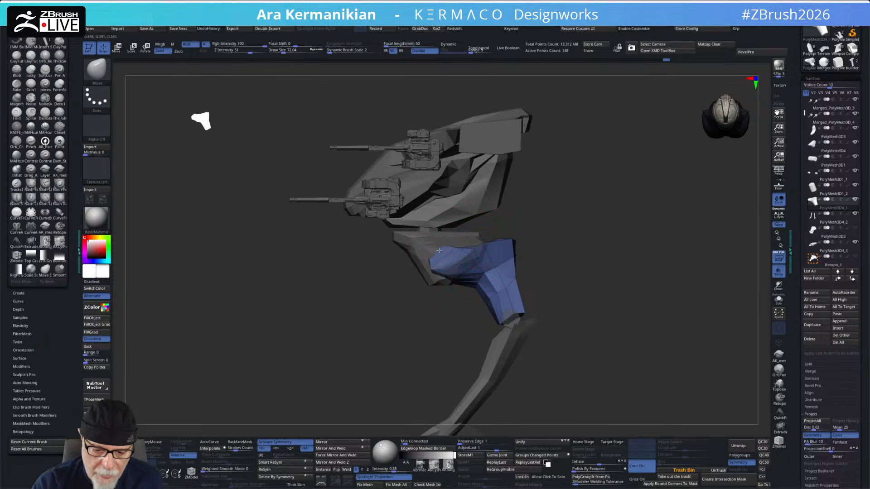
pyautogui.moveTo(563, 207)
pyautogui.mouseDown()
pyautogui.moveTo(565, 196)
pyautogui.moveTo(518, 230)
pyautogui.moveTo(563, 214)
pyautogui.mouseUp()
pyautogui.moveTo(412, 248); pyautogui.dragTo(482, 231)
pyautogui.click(431, 245)
# Step: Reduce the Move brush's draw size to about 38.34 and adjust both thighs' silhouette in front view
pyautogui.press('s')
pyautogui.moveTo(455, 272); pyautogui.dragTo(447, 271)
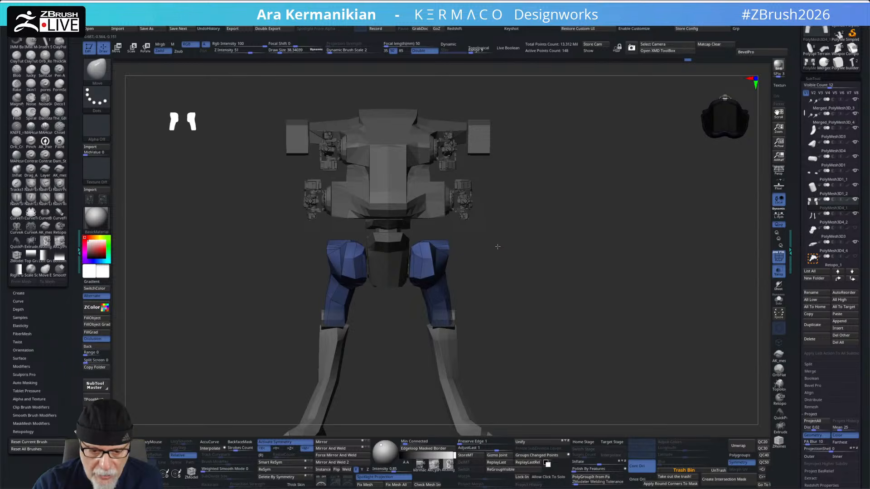
pyautogui.moveTo(498, 246); pyautogui.dragTo(444, 253)
pyautogui.moveTo(514, 244); pyautogui.dragTo(558, 251)
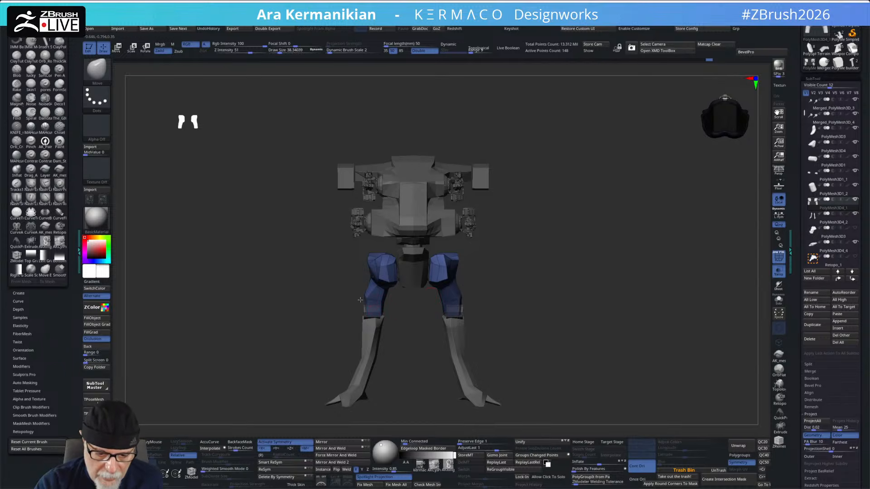
# Step: Set the draw size to 58.5424 and reshape the lower part of both thighs near the knees
pyautogui.press('s')
pyautogui.moveTo(471, 298)
pyautogui.mouseDown()
pyautogui.moveTo(561, 260)
pyautogui.moveTo(547, 264)
pyautogui.mouseUp()
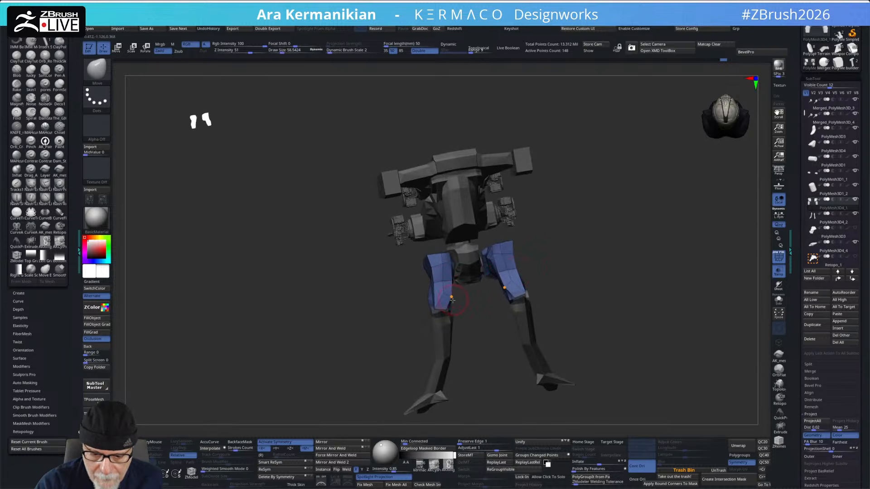
pyautogui.keyDown('shift'); pyautogui.moveTo(450, 308); pyautogui.dragTo(463, 248); pyautogui.keyUp('shift')
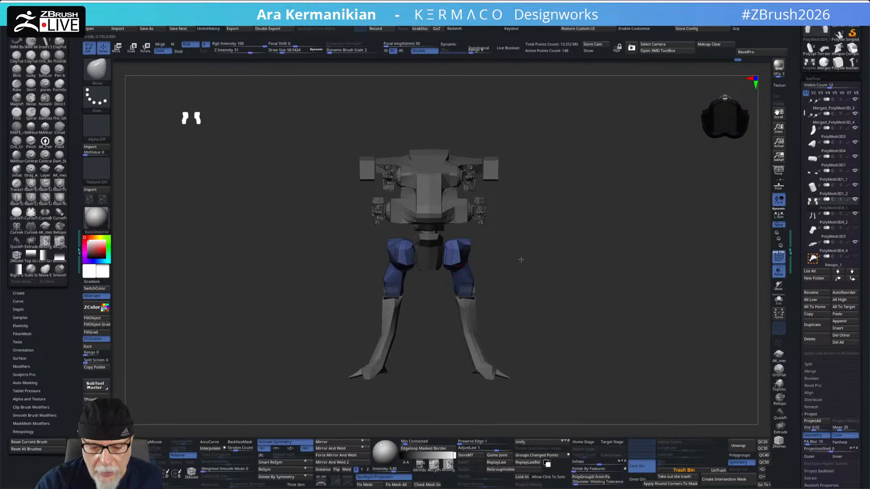
# Step: Refine the hip ends and inner sides of both thighs with the Move brush, working from the front, underside and side
pyautogui.scroll(3, 460, 251)
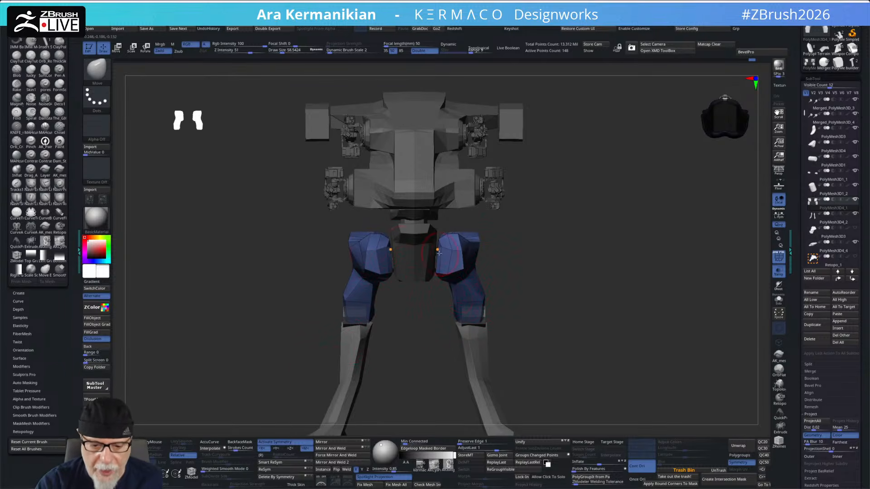
pyautogui.moveTo(555, 256); pyautogui.dragTo(444, 250)
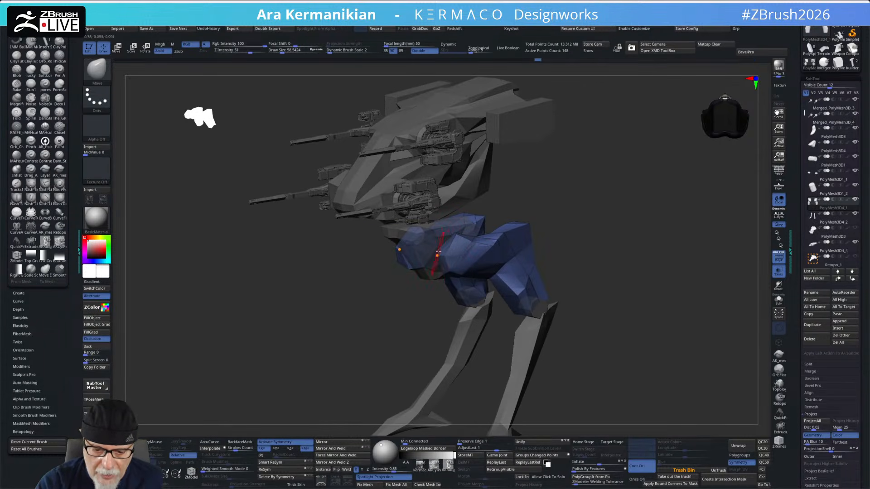
pyautogui.moveTo(560, 227); pyautogui.dragTo(652, 222)
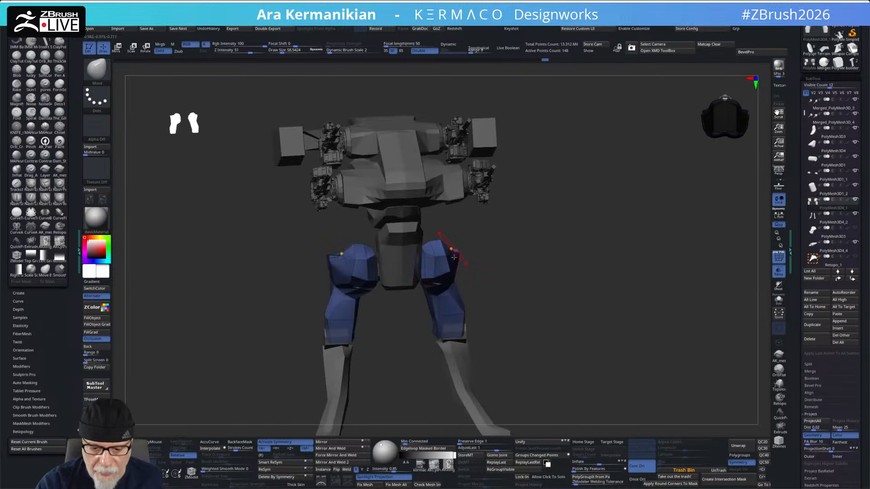
pyautogui.moveTo(420, 265); pyautogui.dragTo(429, 305, button='right')
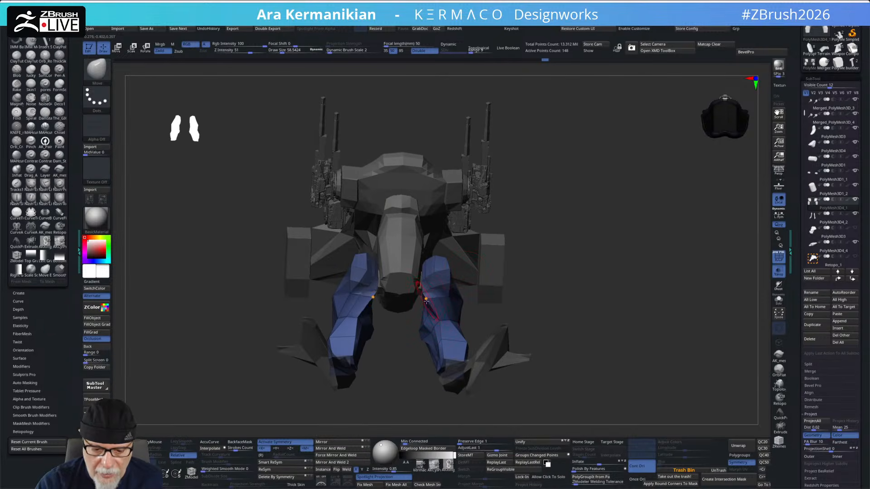
pyautogui.moveTo(539, 258); pyautogui.dragTo(533, 187)
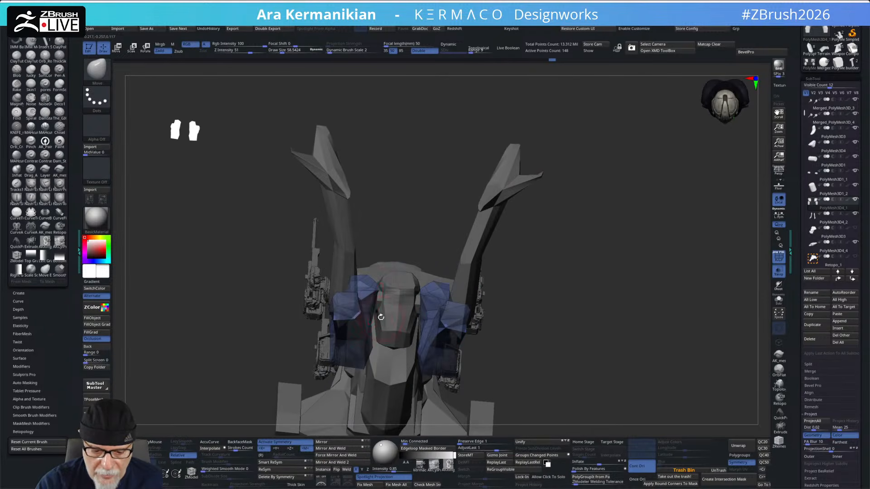
pyautogui.moveTo(585, 227); pyautogui.dragTo(493, 264)
pyautogui.moveTo(435, 265); pyautogui.dragTo(505, 221)
pyautogui.moveTo(465, 242)
pyautogui.mouseDown()
pyautogui.moveTo(452, 249)
pyautogui.moveTo(464, 243)
pyautogui.mouseUp()
# Step: Mask part of the upper legs, raise the unmasked portion slightly along Z with the gizmo, and clear the mask
pyautogui.keyDown('ctrl'); pyautogui.moveTo(401, 245); pyautogui.dragTo(464, 262); pyautogui.keyUp('ctrl')
pyautogui.press('w')
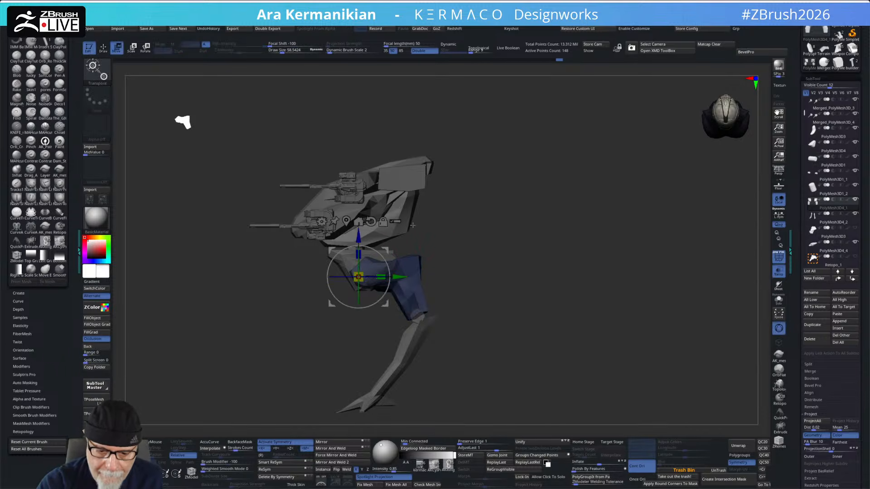
pyautogui.moveTo(358, 234); pyautogui.dragTo(359, 224)
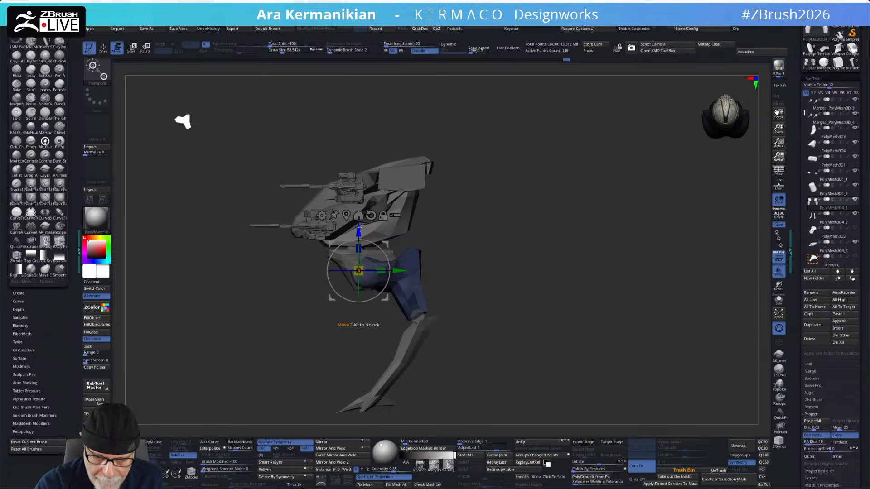
pyautogui.press('q')
pyautogui.moveTo(449, 222); pyautogui.dragTo(544, 217)
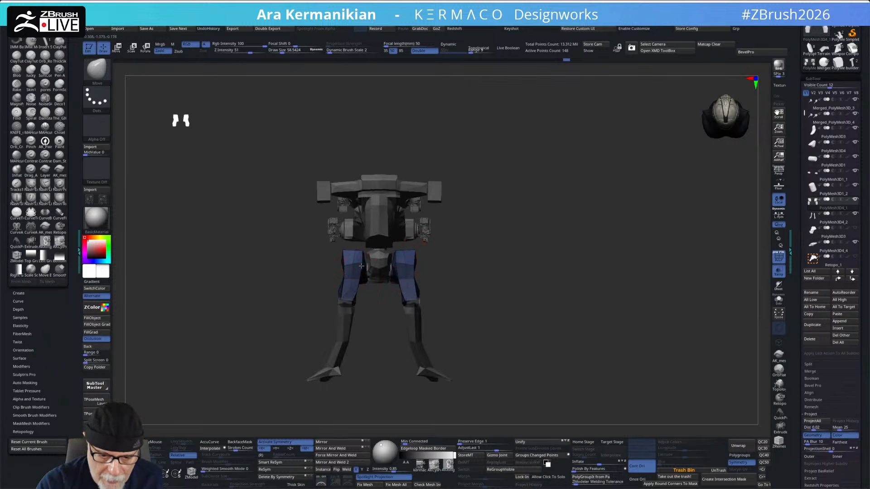
pyautogui.keyDown('ctrl'); pyautogui.moveTo(465, 258); pyautogui.dragTo(450, 266); pyautogui.keyUp('ctrl')
pyautogui.keyDown('alt'); pyautogui.moveTo(577, 253); pyautogui.dragTo(537, 224); pyautogui.keyUp('alt')
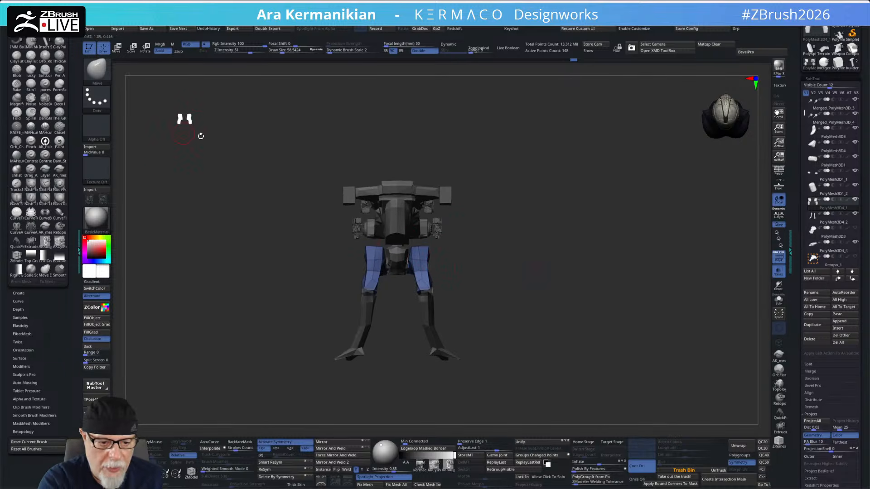
# Step: Turn off transparency, resize the silhouette thumbnail and check the mech's overall shape from the front and side
pyautogui.click(780, 274)
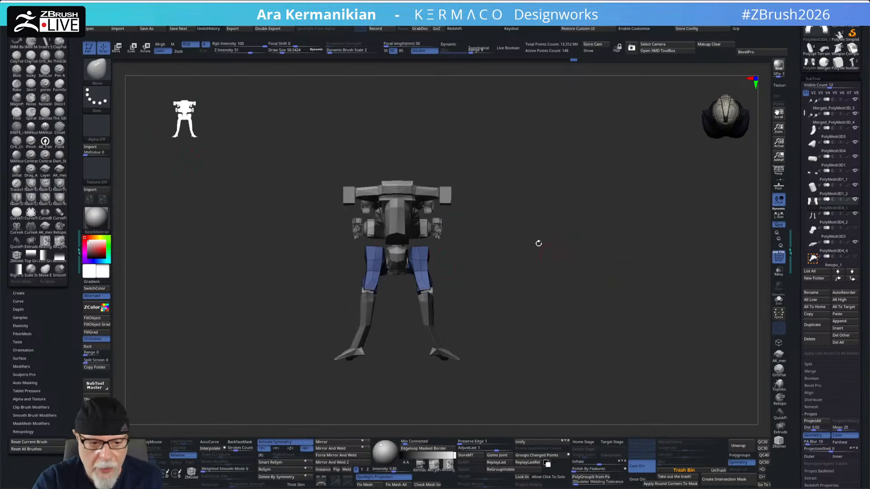
pyautogui.moveTo(579, 209); pyautogui.dragTo(587, 191)
pyautogui.moveTo(585, 233); pyautogui.dragTo(554, 225)
pyautogui.moveTo(219, 139); pyautogui.dragTo(191, 133)
pyautogui.moveTo(598, 237); pyautogui.dragTo(511, 267)
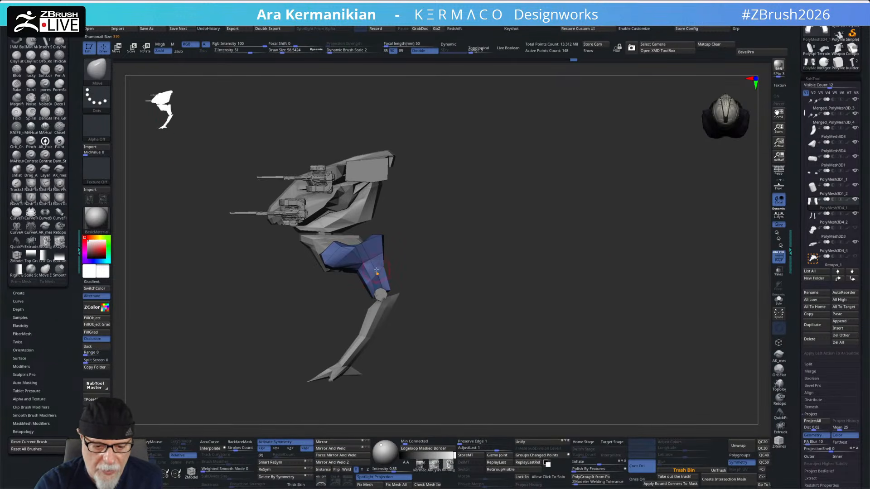
# Step: Make the lower legs the active subtool and examine the feet from the front, underside and side
pyautogui.moveTo(417, 230); pyautogui.dragTo(390, 278)
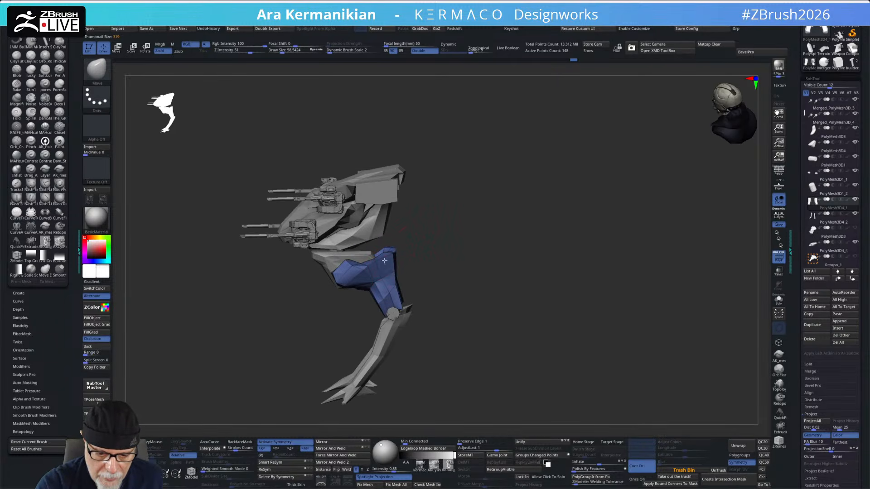
pyautogui.moveTo(479, 250); pyautogui.dragTo(435, 275)
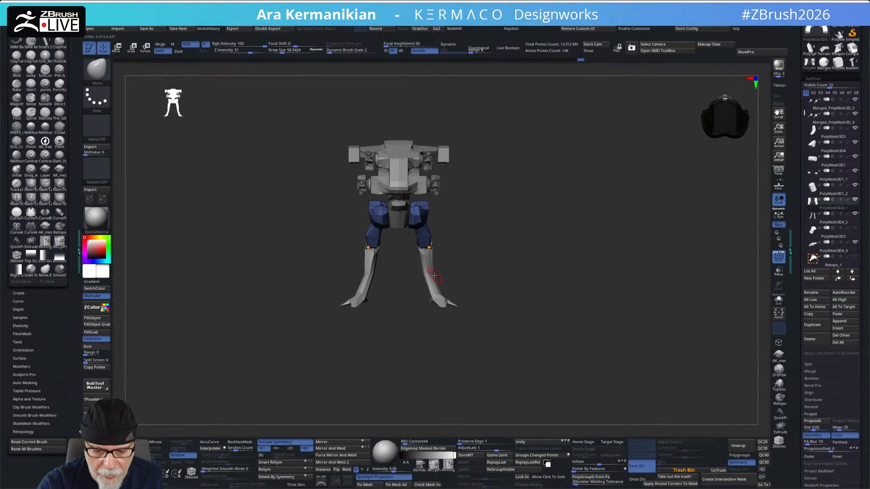
pyautogui.keyDown('alt'); pyautogui.click(433, 276); pyautogui.keyUp('alt')
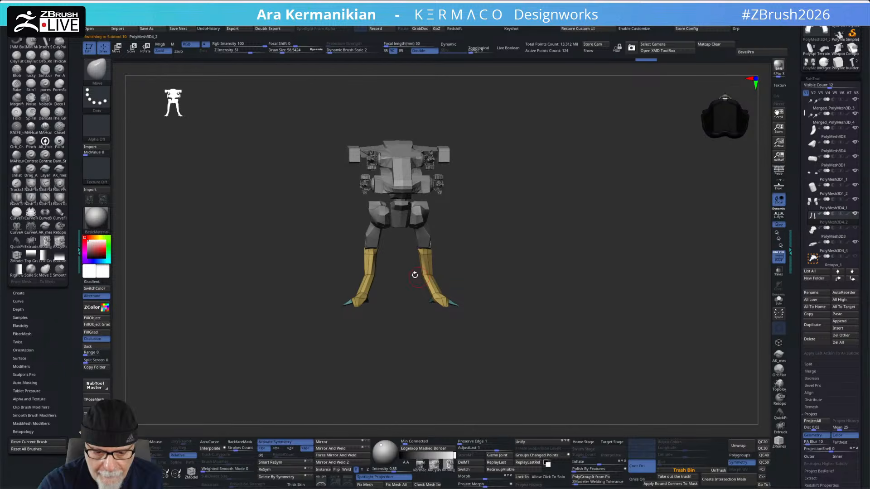
pyautogui.moveTo(417, 263); pyautogui.dragTo(444, 283)
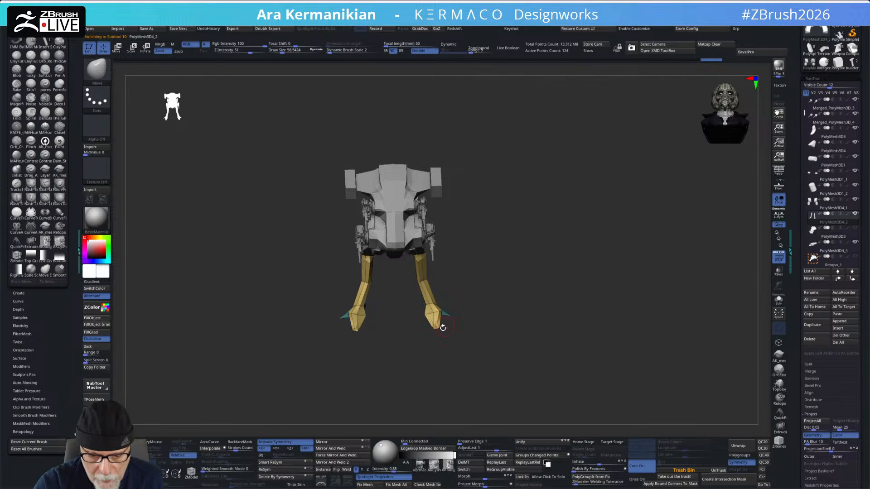
pyautogui.moveTo(491, 298); pyautogui.dragTo(553, 252)
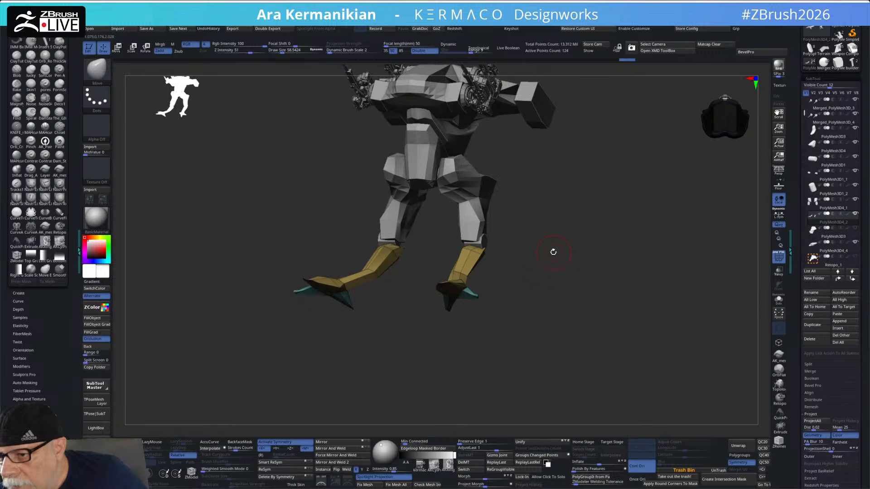
pyautogui.moveTo(558, 238); pyautogui.dragTo(511, 261)
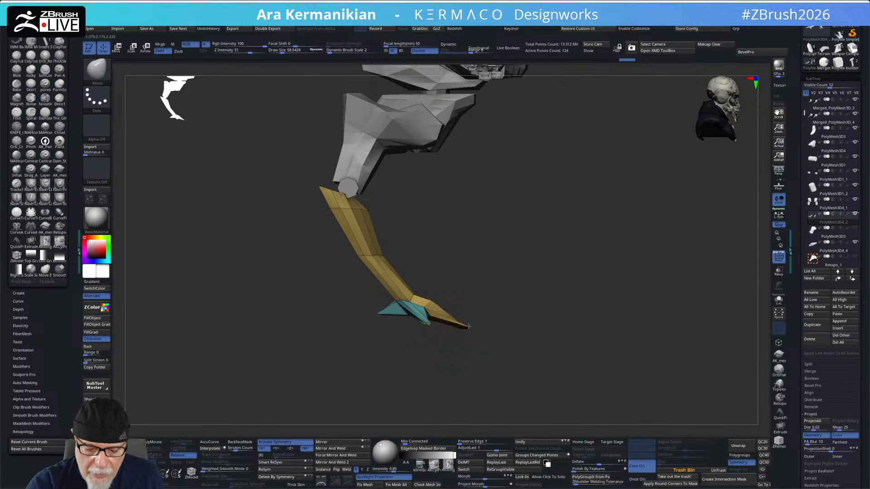
pyautogui.moveTo(521, 278)
pyautogui.mouseDown()
pyautogui.moveTo(548, 270)
pyautogui.moveTo(519, 282)
pyautogui.mouseUp()
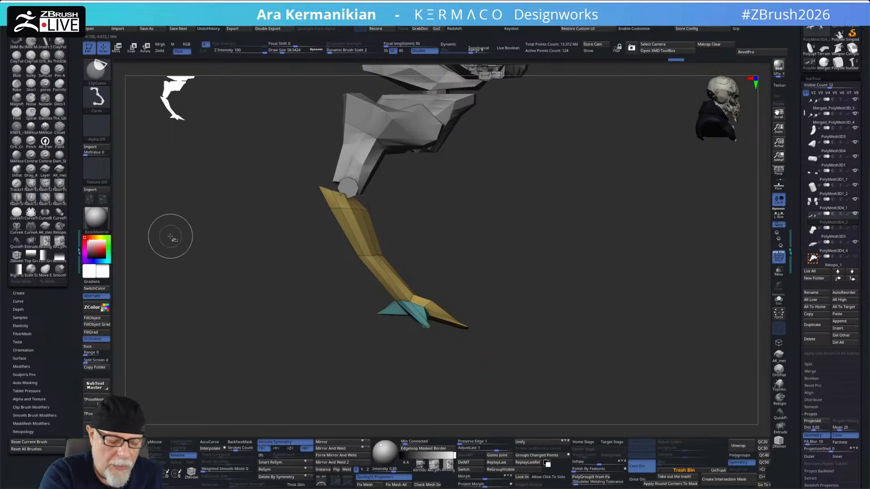
# Step: Slice across the front toes near their tips with the SliceCurve brush, then return to ClipCurve
pyautogui.keyDown('ctrl'); pyautogui.keyDown('shift'); pyautogui.click(97, 67); pyautogui.keyUp('shift'); pyautogui.keyUp('ctrl')
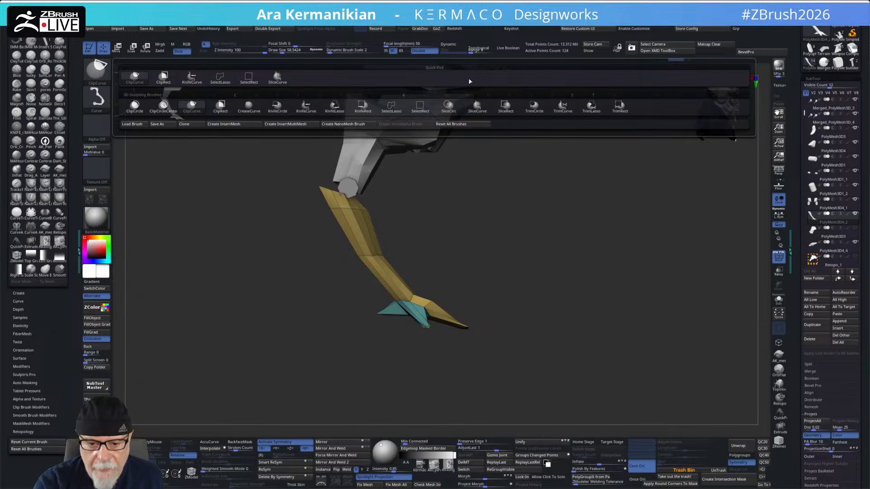
pyautogui.click(381, 110)
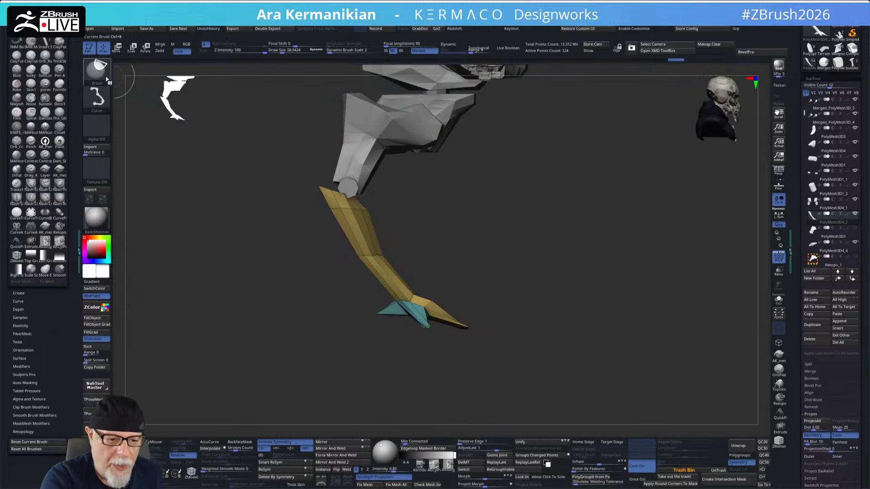
pyautogui.click(99, 72)
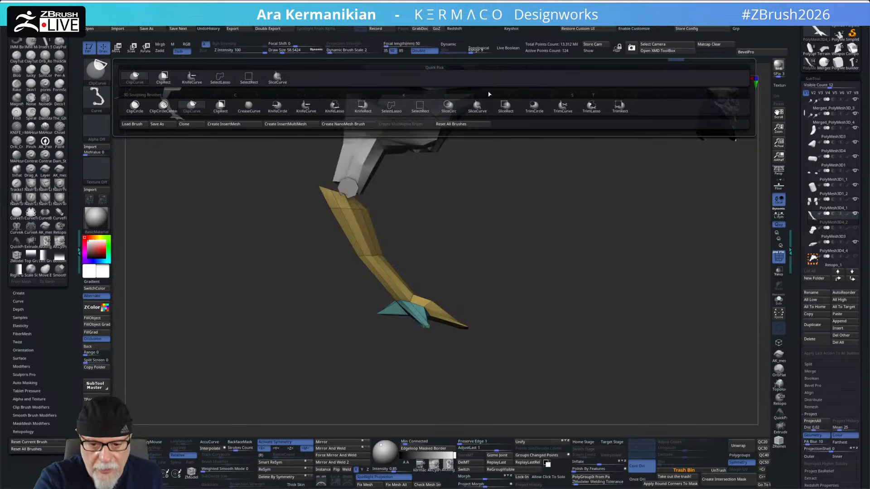
pyautogui.click(477, 109)
pyautogui.moveTo(481, 249)
pyautogui.keyDown('ctrl'); pyautogui.keyDown('shift'); pyautogui.mouseDown()
pyautogui.moveTo(439, 350)
pyautogui.moveTo(412, 381)
pyautogui.mouseUp(); pyautogui.keyUp('shift'); pyautogui.keyUp('ctrl')
pyautogui.moveTo(522, 294)
pyautogui.mouseDown()
pyautogui.moveTo(509, 322)
pyautogui.moveTo(523, 294)
pyautogui.mouseUp()
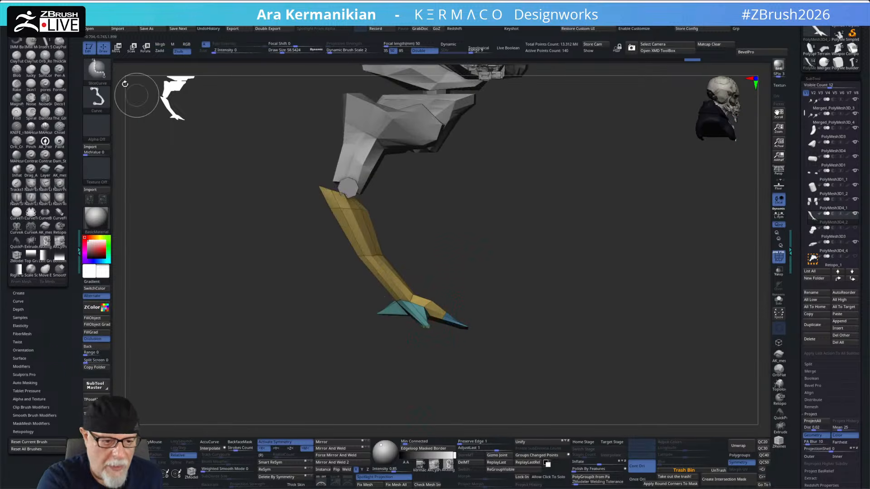
pyautogui.keyDown('ctrl'); pyautogui.keyDown('shift'); pyautogui.click(98, 70); pyautogui.keyUp('shift'); pyautogui.keyUp('ctrl')
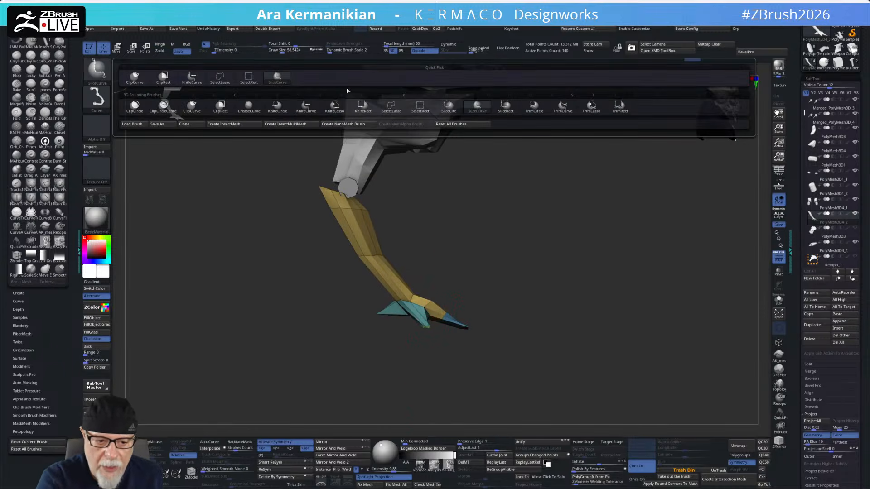
pyautogui.click(190, 104)
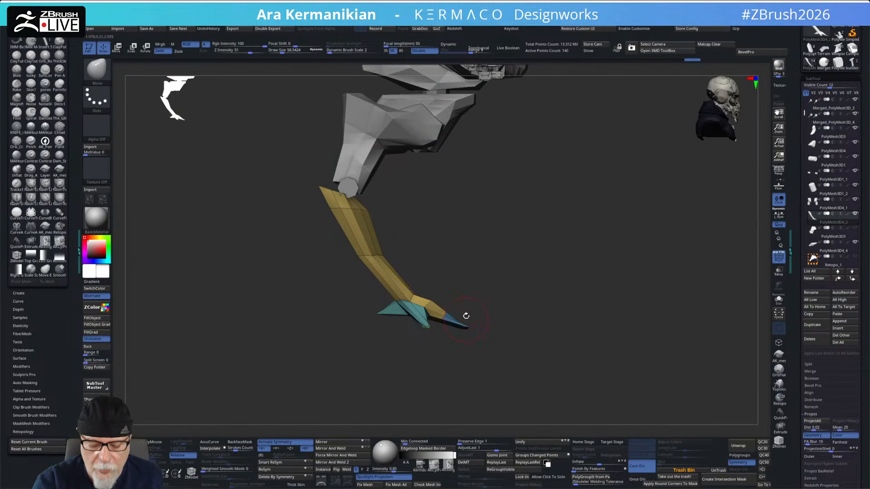
# Step: Mask all but the front toe tips, center the gizmo on the unmasked part, reposition the tips, and clear the mask
pyautogui.keyDown('ctrl'); pyautogui.moveTo(508, 354); pyautogui.dragTo(437, 295); pyautogui.keyUp('ctrl')
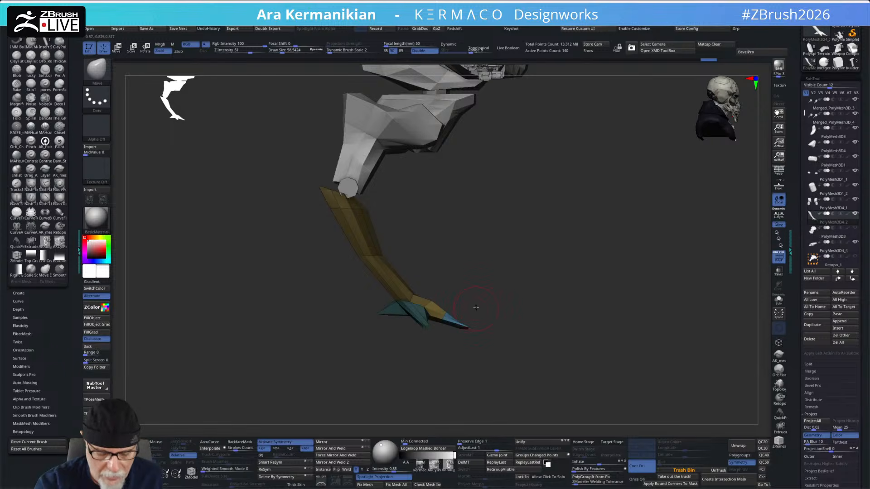
pyautogui.press('w')
pyautogui.keyDown('alt'); pyautogui.moveTo(503, 270); pyautogui.dragTo(493, 308); pyautogui.keyUp('alt')
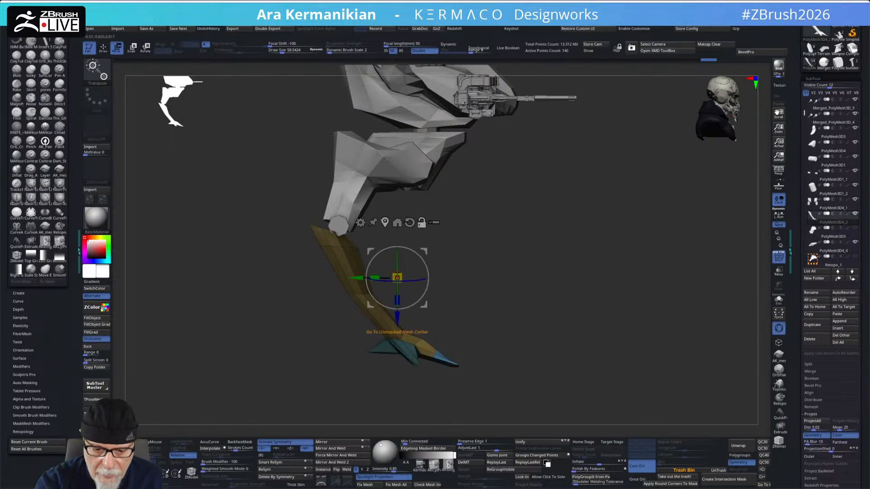
pyautogui.click(397, 223)
pyautogui.moveTo(445, 320); pyautogui.dragTo(476, 337)
pyautogui.moveTo(545, 308); pyautogui.dragTo(465, 346)
pyautogui.keyDown('alt'); pyautogui.moveTo(590, 316); pyautogui.dragTo(579, 330); pyautogui.keyUp('alt')
pyautogui.moveTo(418, 394); pyautogui.dragTo(412, 394)
pyautogui.press('q')
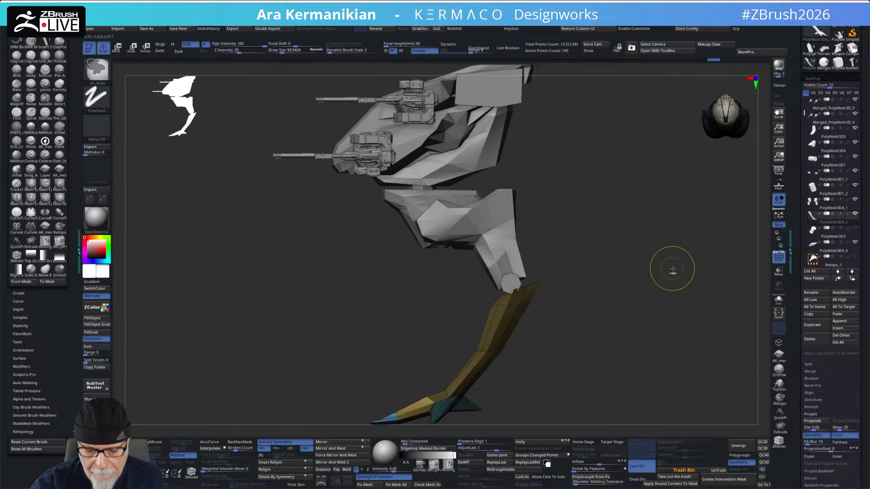
pyautogui.keyDown('ctrl'); pyautogui.moveTo(545, 359); pyautogui.dragTo(570, 379); pyautogui.keyUp('ctrl')
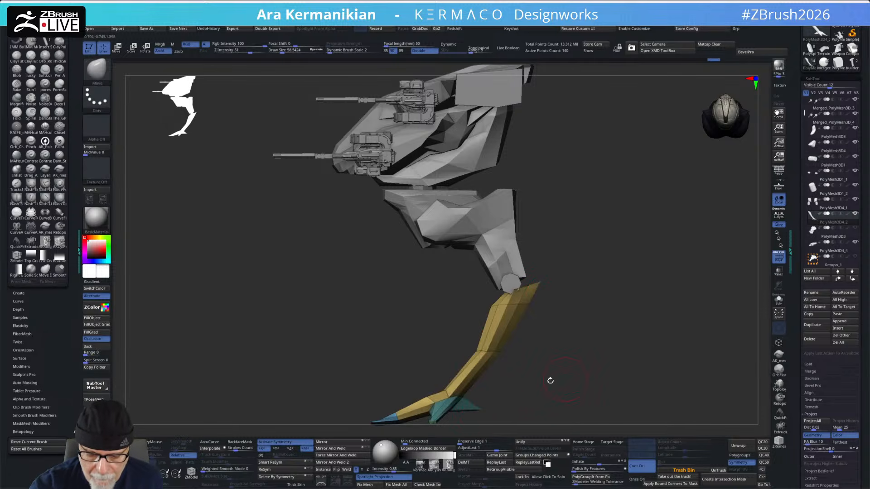
# Step: Cut an additional edge loop through the feet with the SliceCurve brush and clear any mask
pyautogui.keyDown('ctrl'); pyautogui.moveTo(496, 415); pyautogui.dragTo(472, 401); pyautogui.keyUp('ctrl')
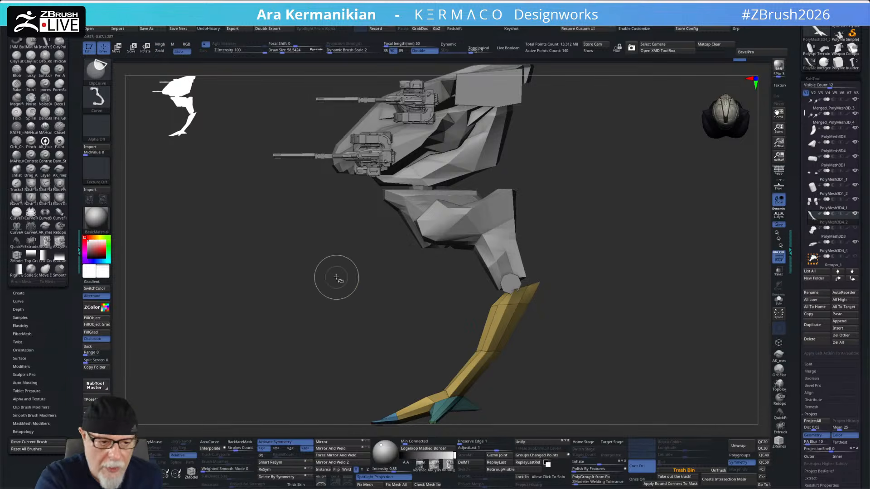
pyautogui.keyDown('ctrl'); pyautogui.keyDown('shift'); pyautogui.click(106, 69); pyautogui.keyUp('shift'); pyautogui.keyUp('ctrl')
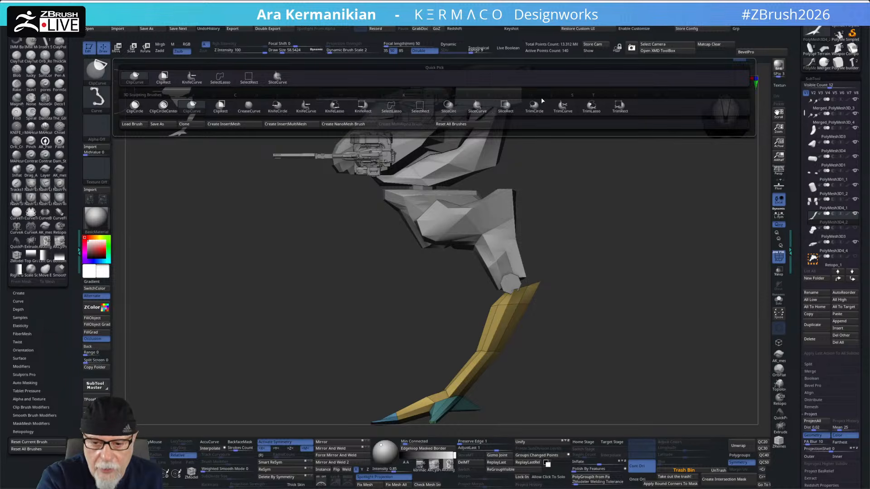
pyautogui.click(278, 78)
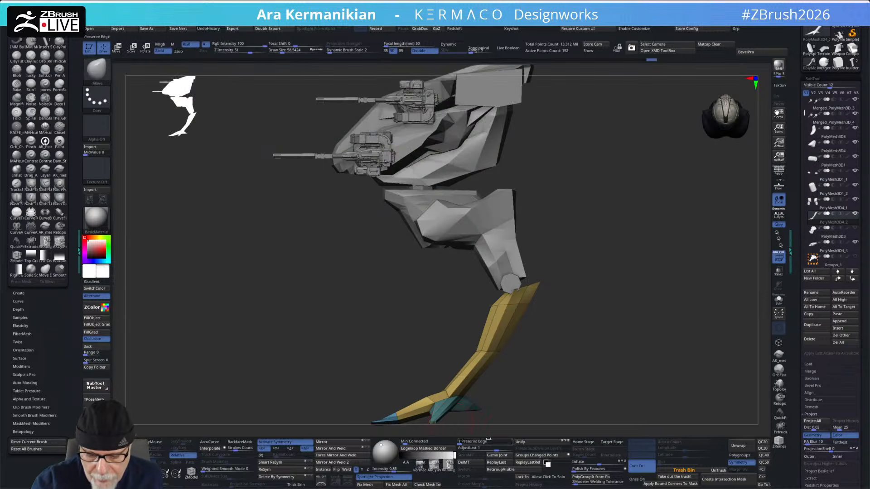
pyautogui.moveTo(521, 421)
pyautogui.keyDown('ctrl'); pyautogui.mouseDown()
pyautogui.moveTo(465, 398)
pyautogui.moveTo(559, 377)
pyautogui.mouseUp(); pyautogui.keyUp('ctrl')
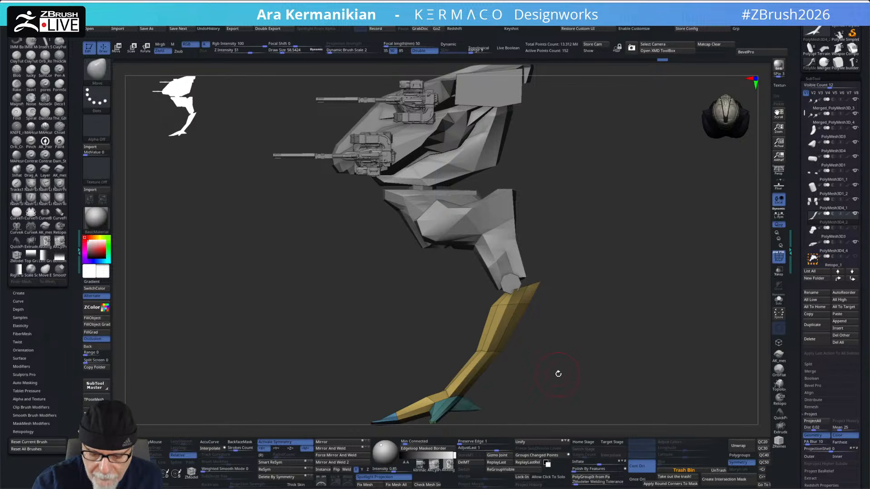
# Step: Mask everything except the rear spurs of the feet, reposition the spurs toward ground level with the gizmo, and clear the mask
pyautogui.keyDown('ctrl'); pyautogui.moveTo(553, 424); pyautogui.dragTo(465, 396); pyautogui.keyUp('ctrl')
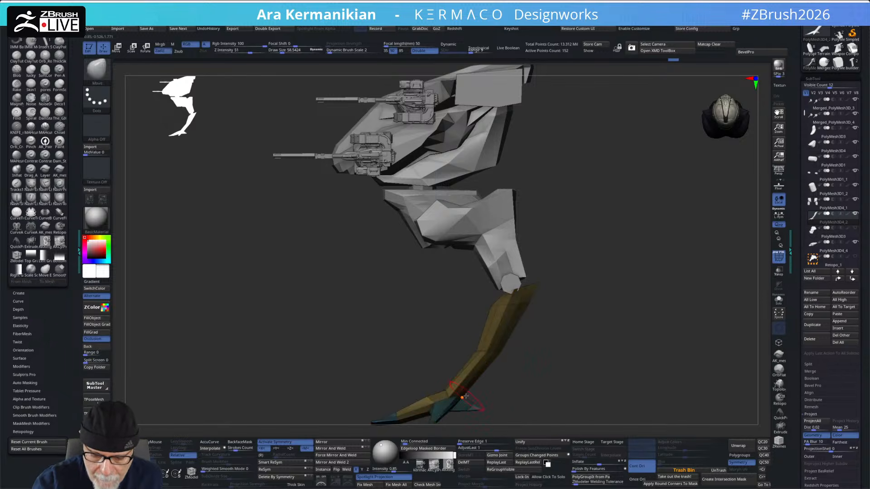
pyautogui.press('w')
pyautogui.moveTo(386, 420); pyautogui.dragTo(475, 424)
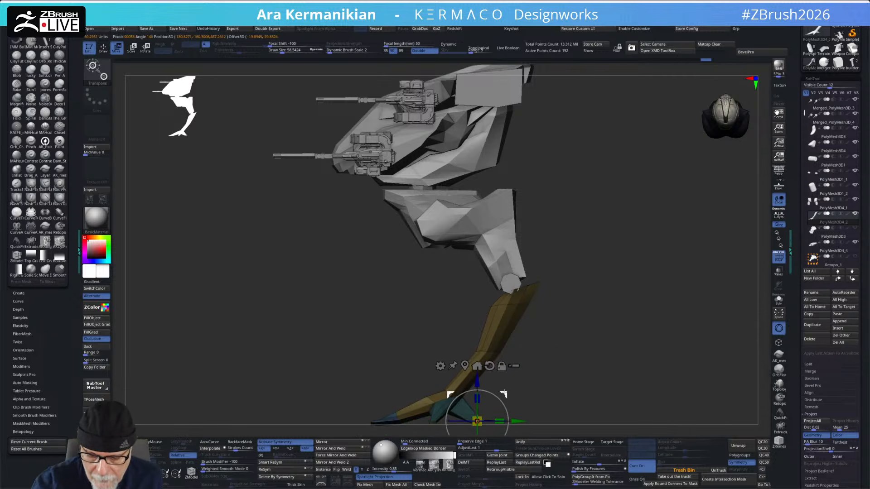
pyautogui.press('q')
pyautogui.press('w')
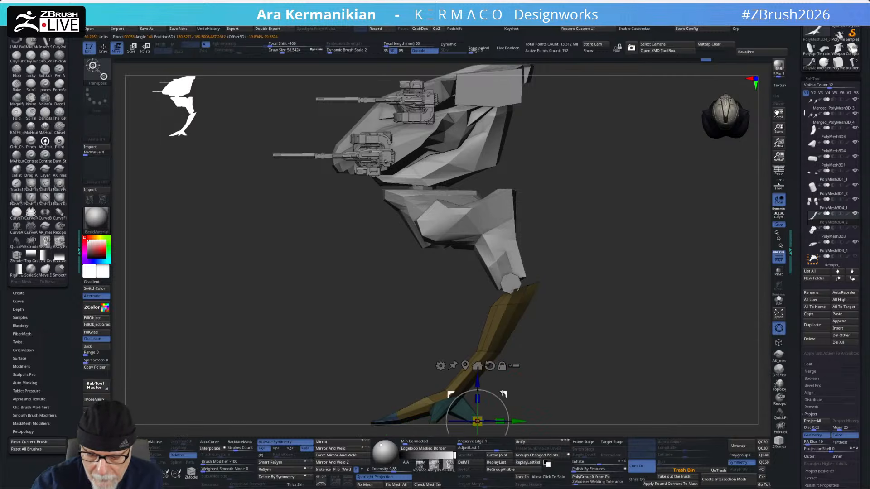
pyautogui.press('q')
pyautogui.moveTo(635, 341); pyautogui.dragTo(644, 308)
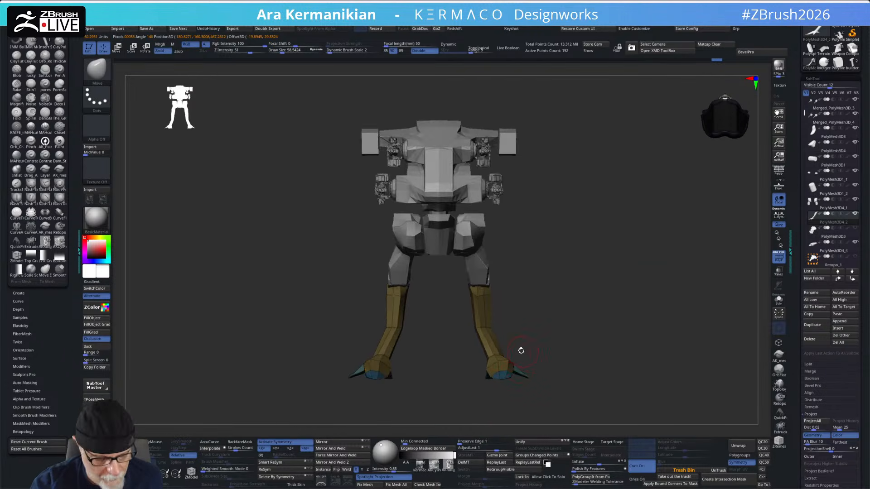
pyautogui.keyDown('ctrl'); pyautogui.moveTo(542, 340); pyautogui.dragTo(561, 359); pyautogui.keyUp('ctrl')
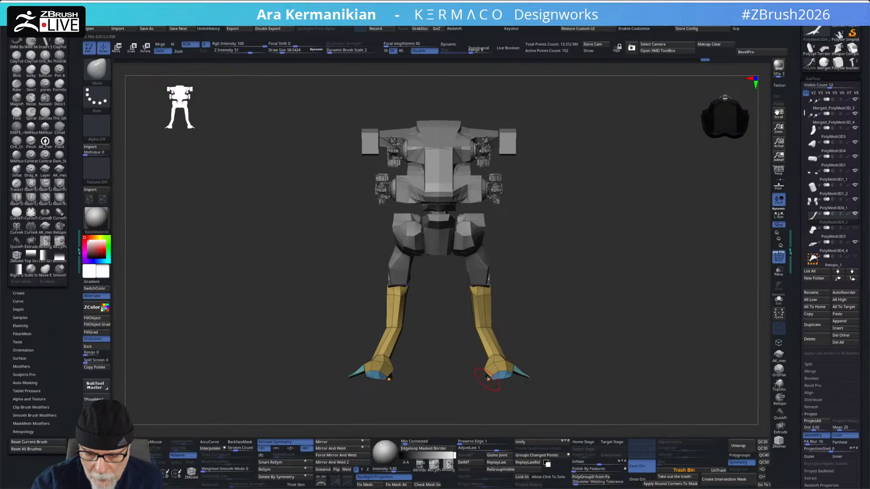
# Step: Refine the feet and the upper ends of the lower legs with the Move brush from the front and side
pyautogui.moveTo(570, 328)
pyautogui.mouseDown()
pyautogui.moveTo(580, 369)
pyautogui.moveTo(558, 378)
pyautogui.moveTo(562, 393)
pyautogui.moveTo(521, 371)
pyautogui.moveTo(530, 350)
pyautogui.moveTo(568, 329)
pyautogui.moveTo(567, 356)
pyautogui.moveTo(445, 358)
pyautogui.mouseUp()
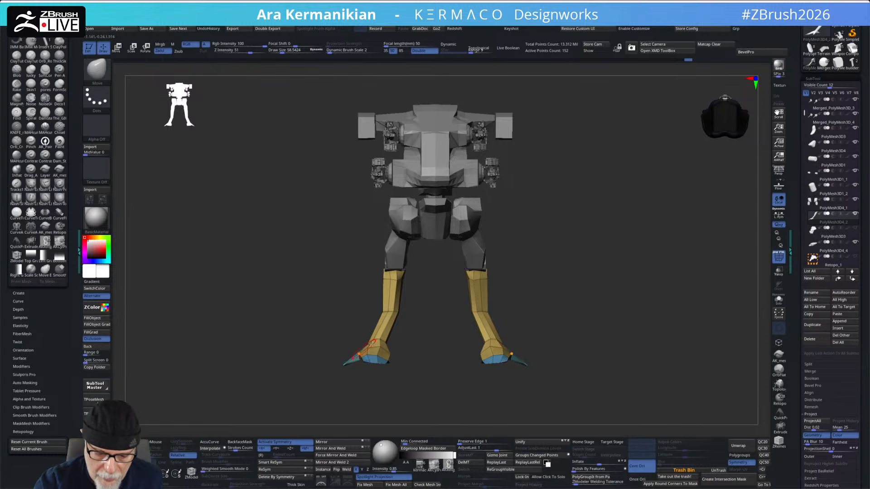
pyautogui.moveTo(578, 287); pyautogui.dragTo(584, 258)
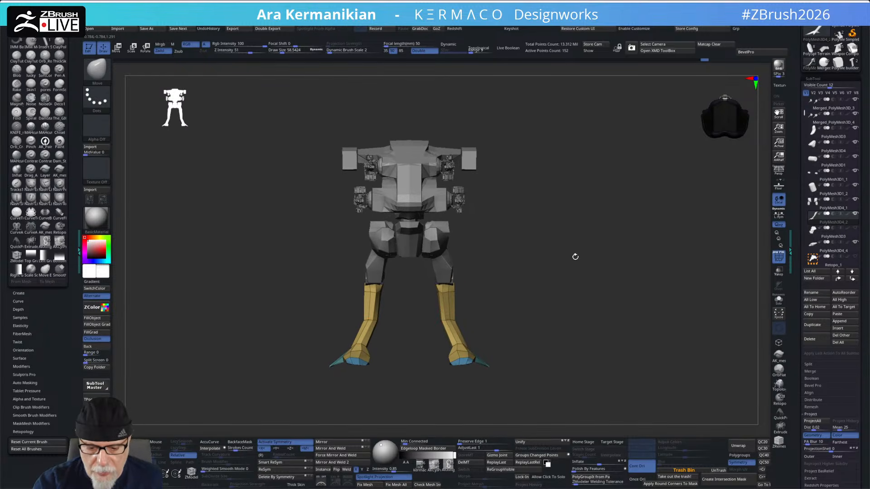
pyautogui.moveTo(529, 291); pyautogui.dragTo(589, 266)
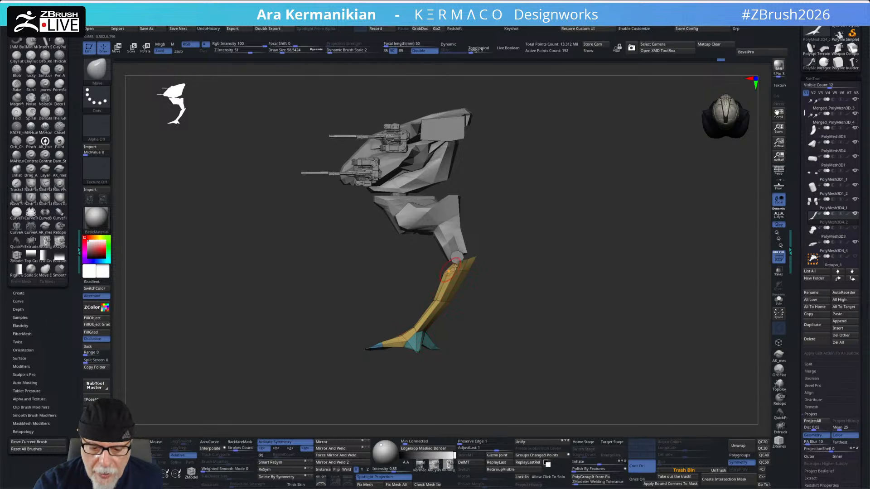
pyautogui.moveTo(532, 259)
pyautogui.mouseDown()
pyautogui.moveTo(472, 261)
pyautogui.moveTo(546, 253)
pyautogui.mouseUp()
pyautogui.moveTo(458, 264)
pyautogui.mouseDown()
pyautogui.moveTo(483, 270)
pyautogui.moveTo(472, 269)
pyautogui.moveTo(524, 257)
pyautogui.mouseUp()
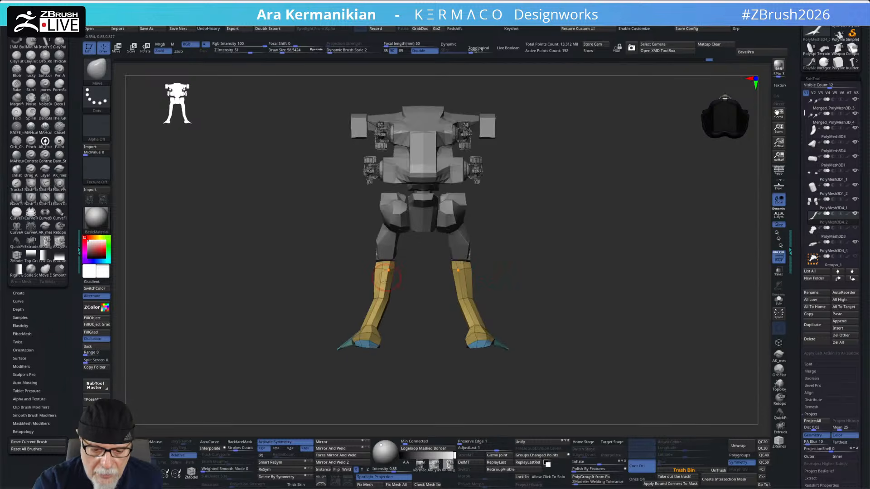
pyautogui.keyDown('alt'); pyautogui.moveTo(410, 319); pyautogui.dragTo(410, 324); pyautogui.keyUp('alt')
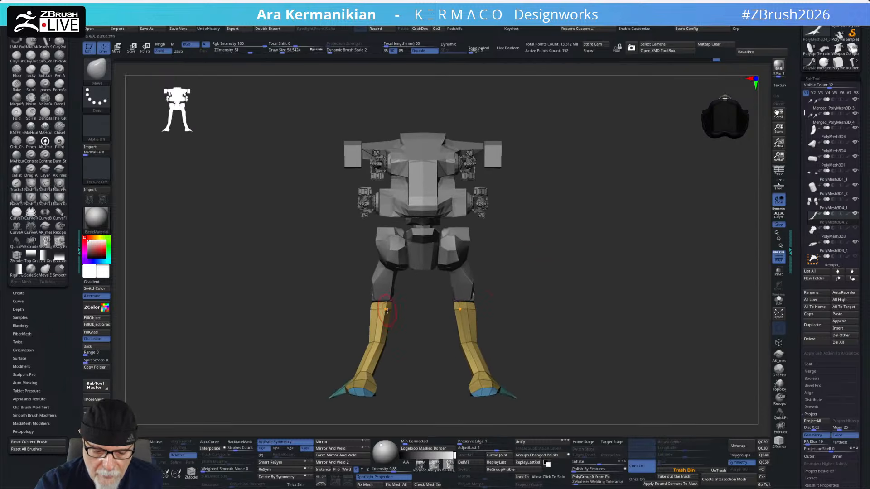
pyautogui.moveTo(532, 280)
pyautogui.mouseDown()
pyautogui.moveTo(575, 247)
pyautogui.moveTo(512, 254)
pyautogui.mouseUp()
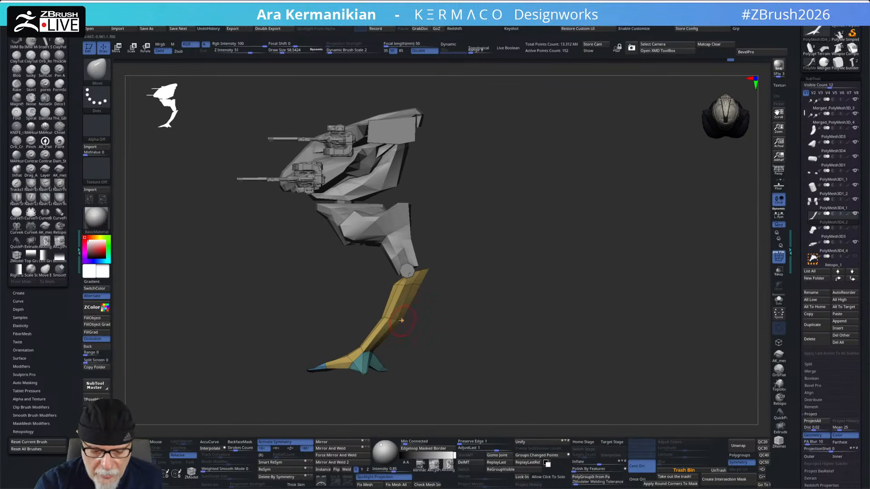
# Step: Set the draw size to 38.34039 and refine the back of the lower legs above the ankles
pyautogui.press('s')
pyautogui.moveTo(390, 320); pyautogui.dragTo(388, 321)
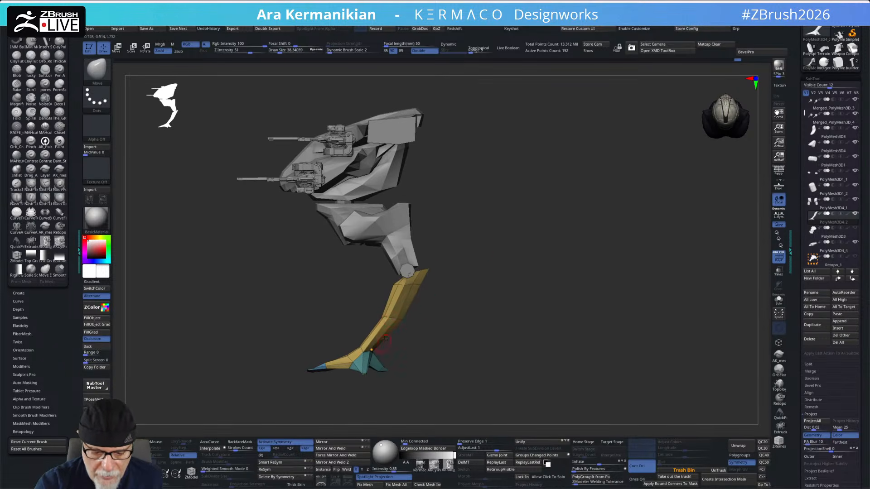
pyautogui.moveTo(484, 271); pyautogui.dragTo(446, 279)
pyautogui.moveTo(457, 314); pyautogui.dragTo(427, 276)
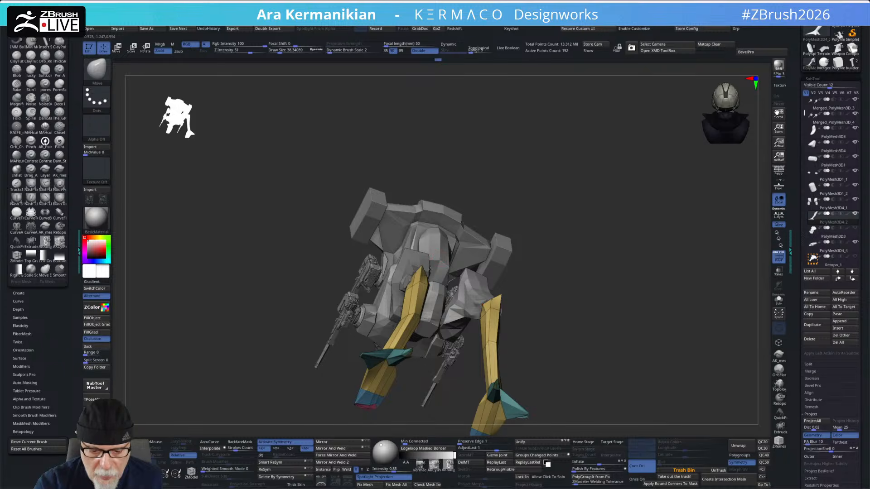
# Step: Set the draw size to 75.6384 and refine the underside of the feet with the Move brush
pyautogui.moveTo(589, 203)
pyautogui.mouseDown()
pyautogui.moveTo(612, 271)
pyautogui.moveTo(608, 284)
pyautogui.moveTo(618, 271)
pyautogui.moveTo(553, 287)
pyautogui.moveTo(583, 284)
pyautogui.moveTo(492, 273)
pyautogui.moveTo(475, 249)
pyautogui.mouseUp()
pyautogui.press('s')
pyautogui.moveTo(544, 264); pyautogui.dragTo(498, 313)
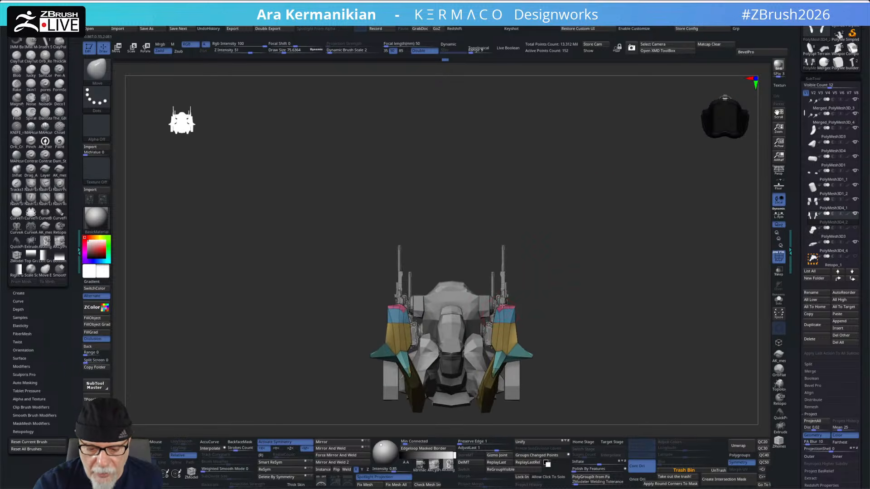
pyautogui.keyDown('ctrl'); pyautogui.keyDown('shift'); pyautogui.moveTo(396, 272); pyautogui.dragTo(421, 354); pyautogui.keyUp('shift'); pyautogui.keyUp('ctrl')
pyautogui.moveTo(511, 266); pyautogui.dragTo(572, 247)
pyautogui.keyDown('ctrl'); pyautogui.keyDown('shift'); pyautogui.click(98, 68); pyautogui.keyUp('shift'); pyautogui.keyUp('ctrl')
pyautogui.keyDown('ctrl'); pyautogui.keyDown('shift'); pyautogui.click(136, 78); pyautogui.keyUp('shift'); pyautogui.keyUp('ctrl')
pyautogui.keyDown('ctrl'); pyautogui.keyDown('shift'); pyautogui.moveTo(434, 357); pyautogui.dragTo(374, 238); pyautogui.keyUp('shift'); pyautogui.keyUp('ctrl')
pyautogui.hotkey('ctrl', 'z')
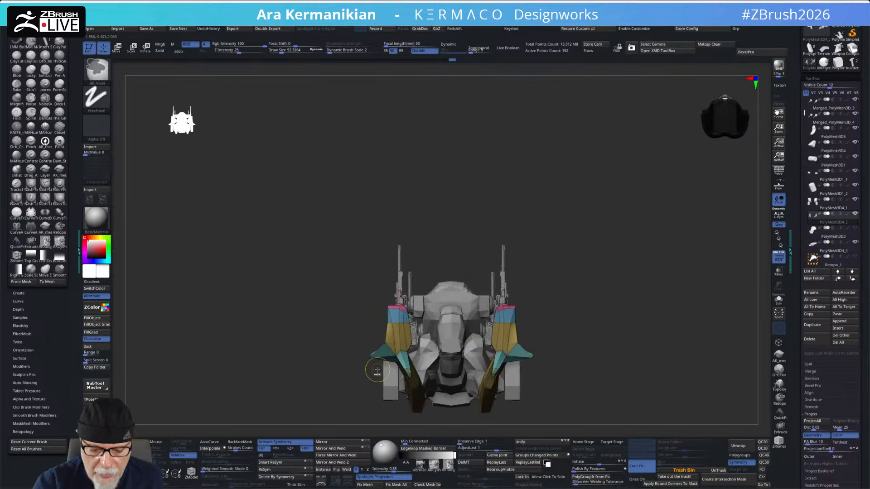
pyautogui.keyDown('ctrl'); pyautogui.keyDown('shift'); pyautogui.moveTo(344, 356); pyautogui.dragTo(439, 242); pyautogui.keyUp('shift'); pyautogui.keyUp('ctrl')
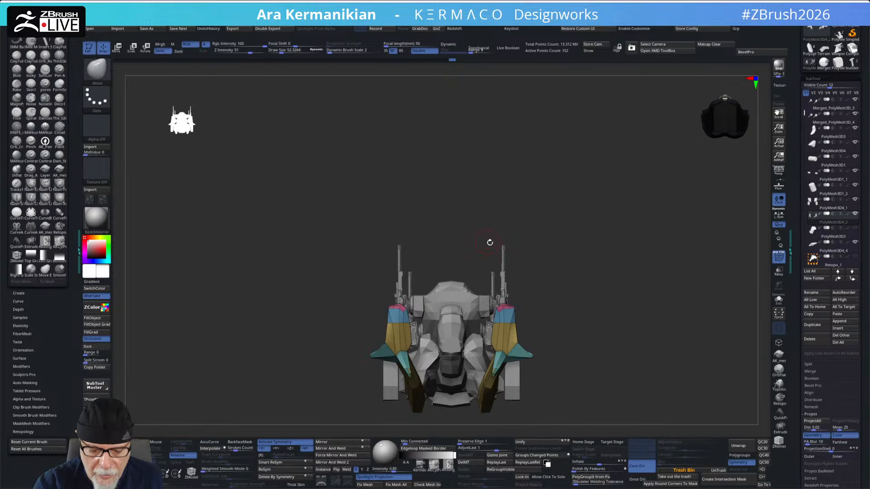
pyautogui.keyDown('ctrl'); pyautogui.keyDown('shift'); pyautogui.moveTo(350, 357); pyautogui.dragTo(425, 260); pyautogui.keyUp('shift'); pyautogui.keyUp('ctrl')
# Step: Refine the feet and lower legs from several angles with the Move brush at a draw size of 55.38999
pyautogui.moveTo(492, 247); pyautogui.dragTo(508, 221)
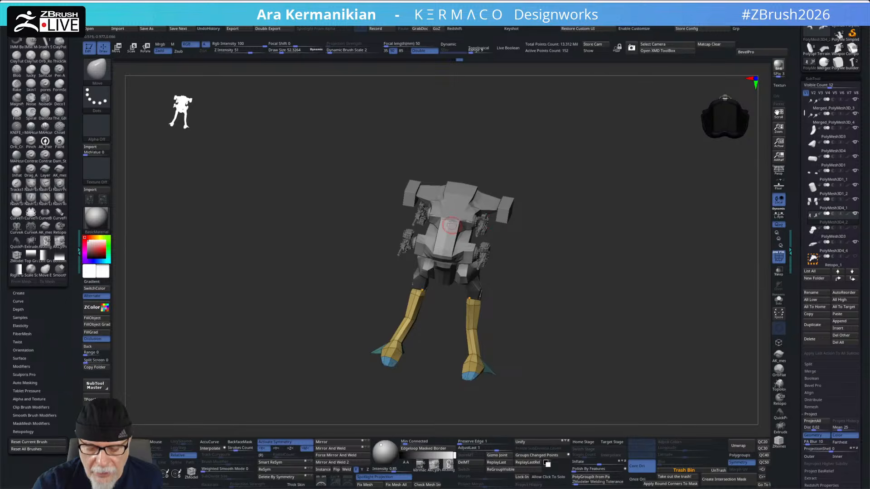
pyautogui.keyDown('shift'); pyautogui.moveTo(443, 251); pyautogui.dragTo(470, 358); pyautogui.keyUp('shift')
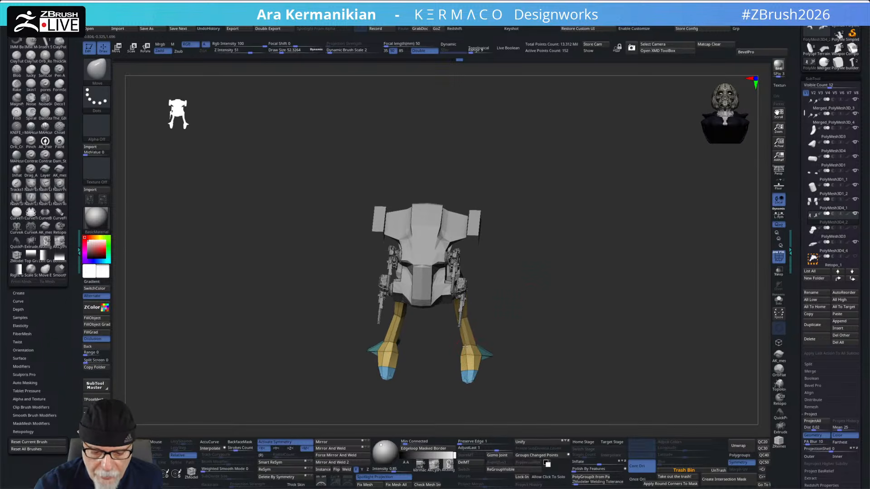
pyautogui.moveTo(497, 322); pyautogui.dragTo(495, 299)
pyautogui.moveTo(434, 308); pyautogui.dragTo(527, 336)
pyautogui.moveTo(525, 273); pyautogui.dragTo(526, 311)
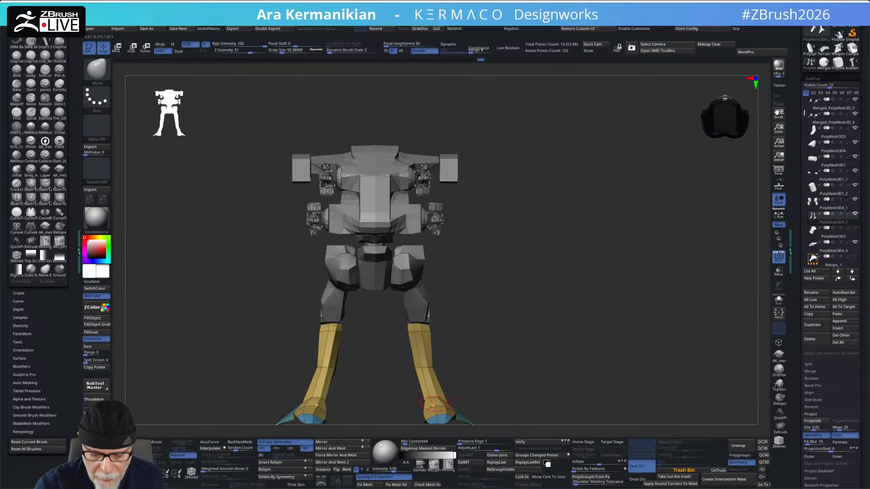
# Step: Cut a new edge loop near the tip of one foot's outer spur with the SliceCurve brush
pyautogui.keyDown('alt'); pyautogui.moveTo(517, 342); pyautogui.dragTo(529, 268); pyautogui.keyUp('alt')
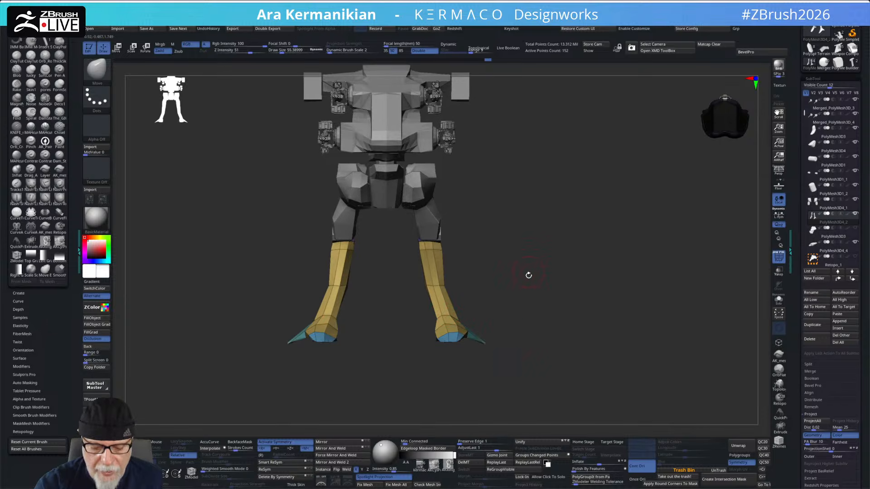
pyautogui.keyDown('ctrl'); pyautogui.keyDown('shift'); pyautogui.click(97, 71); pyautogui.keyUp('shift'); pyautogui.keyUp('ctrl')
pyautogui.keyDown('ctrl'); pyautogui.keyDown('shift'); pyautogui.click(277, 76); pyautogui.keyUp('shift'); pyautogui.keyUp('ctrl')
pyautogui.keyDown('ctrl'); pyautogui.keyDown('shift'); pyautogui.moveTo(520, 271); pyautogui.dragTo(452, 370); pyautogui.keyUp('shift'); pyautogui.keyUp('ctrl')
# Step: Mask everything except the tip of the outer spur, adjust its position and angle with the gizmo, and clear the mask
pyautogui.keyDown('ctrl'); pyautogui.moveTo(513, 382); pyautogui.dragTo(471, 300); pyautogui.keyUp('ctrl')
pyautogui.press('w')
pyautogui.keyDown('alt'); pyautogui.moveTo(550, 279); pyautogui.dragTo(520, 315); pyautogui.keyUp('alt')
pyautogui.moveTo(441, 344); pyautogui.dragTo(485, 352)
pyautogui.keyDown('alt'); pyautogui.moveTo(519, 305); pyautogui.dragTo(502, 355); pyautogui.keyUp('alt')
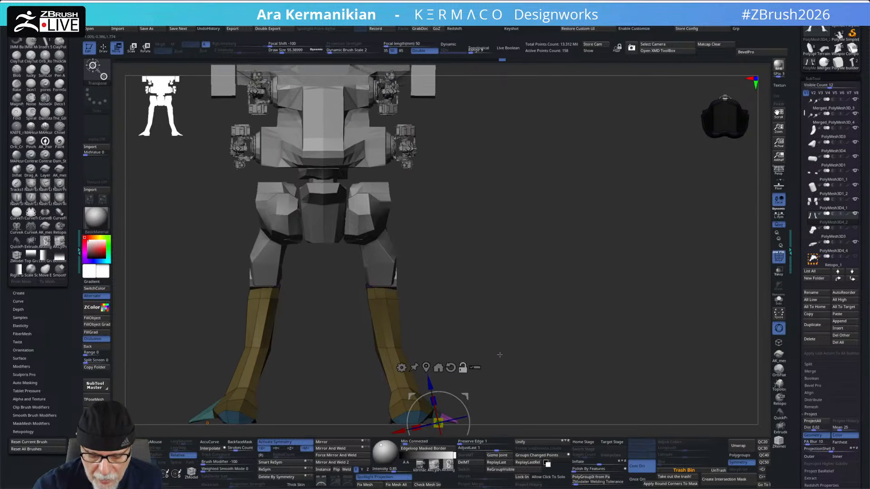
pyautogui.moveTo(465, 396); pyautogui.dragTo(469, 404)
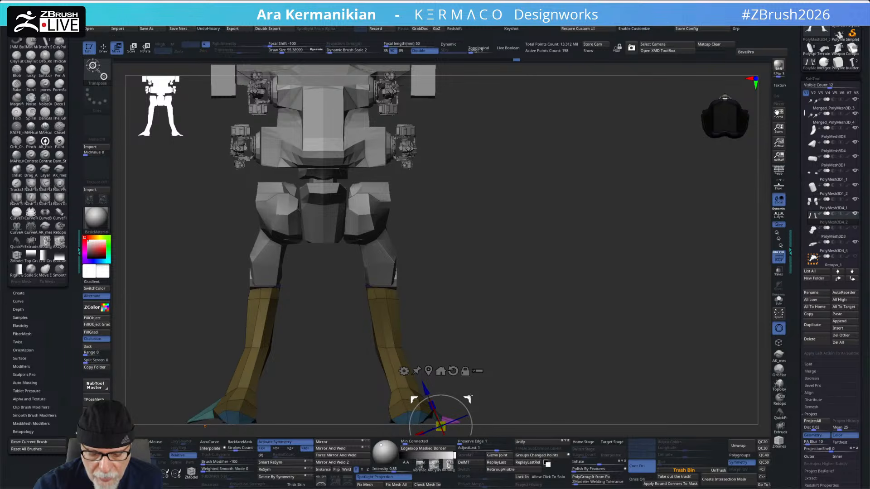
pyautogui.press('q')
pyautogui.keyDown('ctrl'); pyautogui.click(563, 333); pyautogui.keyUp('ctrl')
# Step: Refine the spurs and toes of the feet with the Move brush, setting the draw size to 43.66839
pyautogui.keyDown('alt'); pyautogui.moveTo(563, 330); pyautogui.dragTo(567, 263); pyautogui.keyUp('alt')
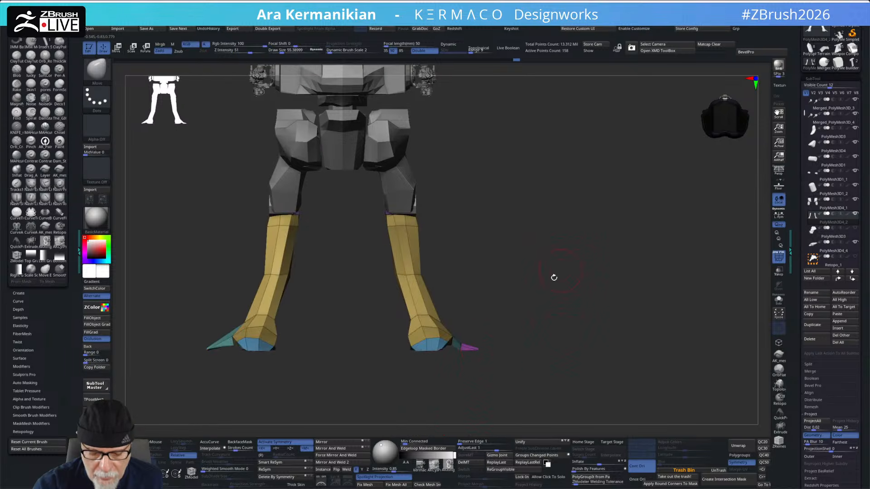
pyautogui.moveTo(462, 353); pyautogui.dragTo(522, 297)
pyautogui.moveTo(553, 242); pyautogui.dragTo(519, 250)
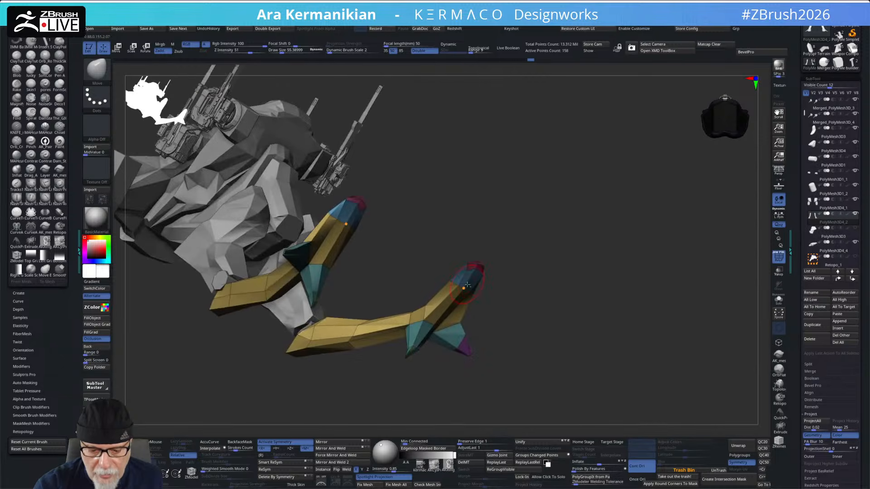
pyautogui.moveTo(535, 282); pyautogui.dragTo(477, 288)
pyautogui.press('s')
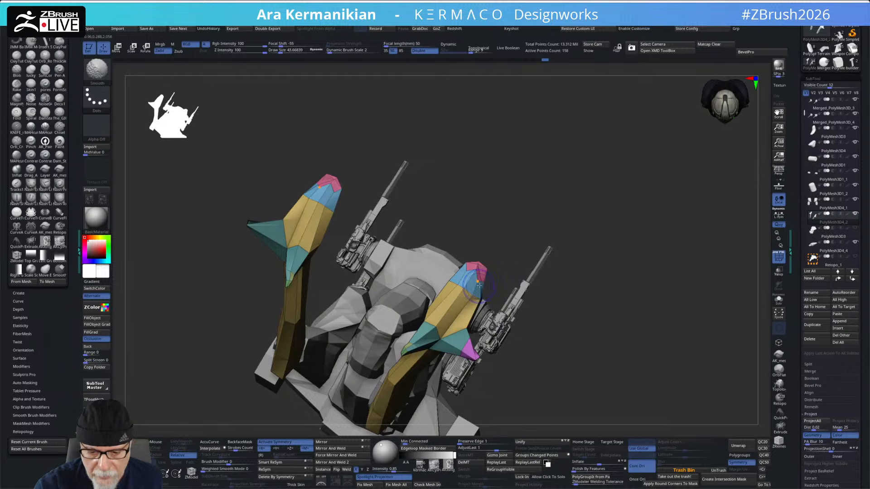
# Step: Slice two new edge loops across the middle of the lower legs from the side view
pyautogui.moveTo(553, 281)
pyautogui.mouseDown()
pyautogui.moveTo(600, 260)
pyautogui.moveTo(580, 303)
pyautogui.moveTo(608, 287)
pyautogui.moveTo(592, 238)
pyautogui.moveTo(548, 259)
pyautogui.moveTo(566, 279)
pyautogui.mouseUp()
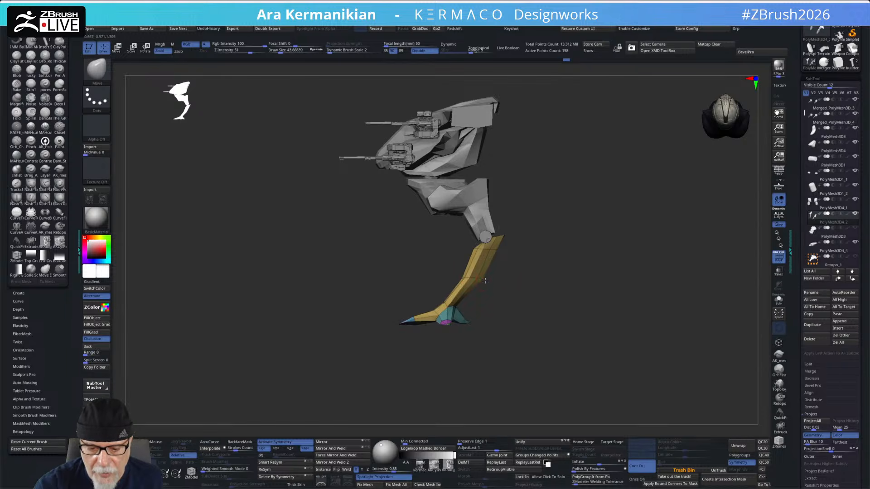
pyautogui.moveTo(509, 282); pyautogui.dragTo(532, 303)
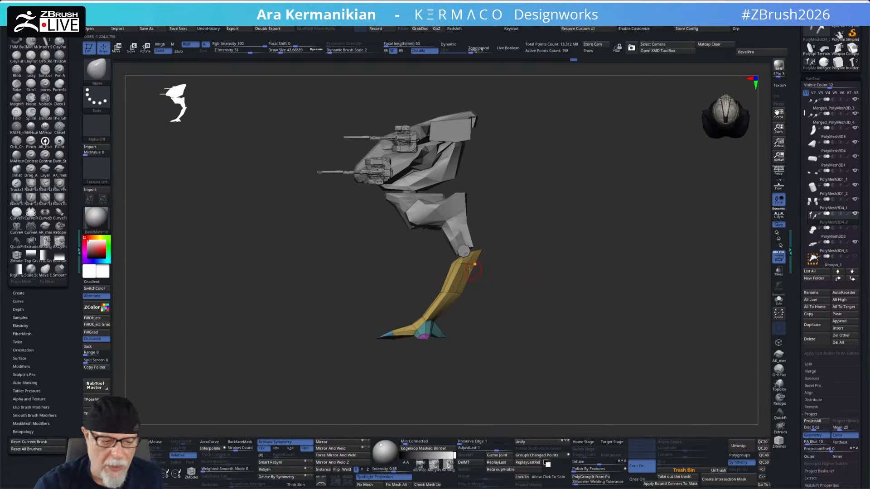
pyautogui.moveTo(358, 286)
pyautogui.keyDown('ctrl'); pyautogui.keyDown('shift'); pyautogui.mouseDown()
pyautogui.moveTo(577, 273)
pyautogui.moveTo(578, 295)
pyautogui.mouseUp(); pyautogui.keyUp('shift'); pyautogui.keyUp('ctrl')
pyautogui.moveTo(543, 327)
pyautogui.keyDown('ctrl'); pyautogui.keyDown('shift'); pyautogui.mouseDown()
pyautogui.moveTo(235, 316)
pyautogui.moveTo(250, 291)
pyautogui.mouseUp(); pyautogui.keyUp('shift'); pyautogui.keyUp('ctrl')
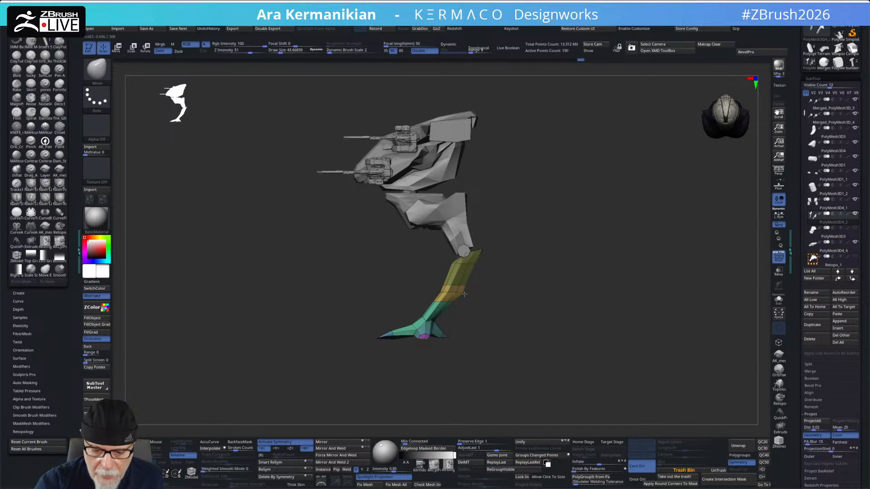
# Step: Pull the back of the lower legs into an angular calf between the new edge loops and refine the shins and ankles with the Move brush
pyautogui.moveTo(522, 295); pyautogui.dragTo(451, 273)
pyautogui.moveTo(575, 237); pyautogui.dragTo(490, 274)
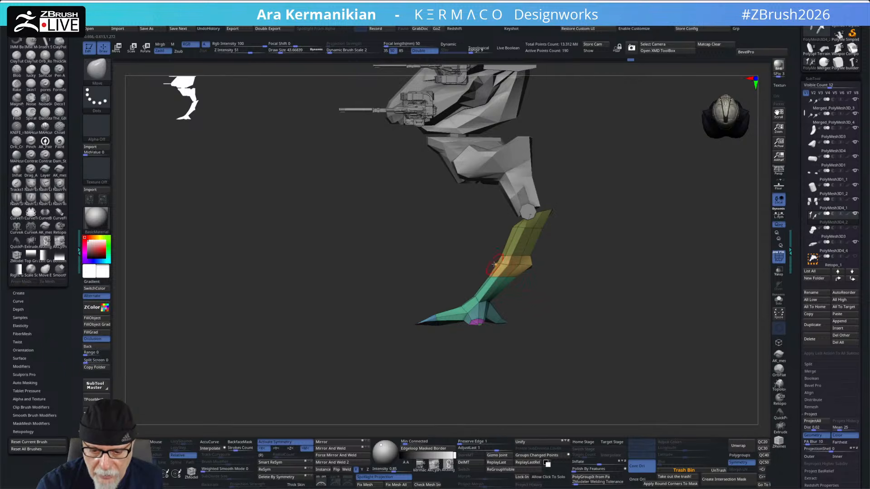
pyautogui.moveTo(593, 261); pyautogui.dragTo(517, 268)
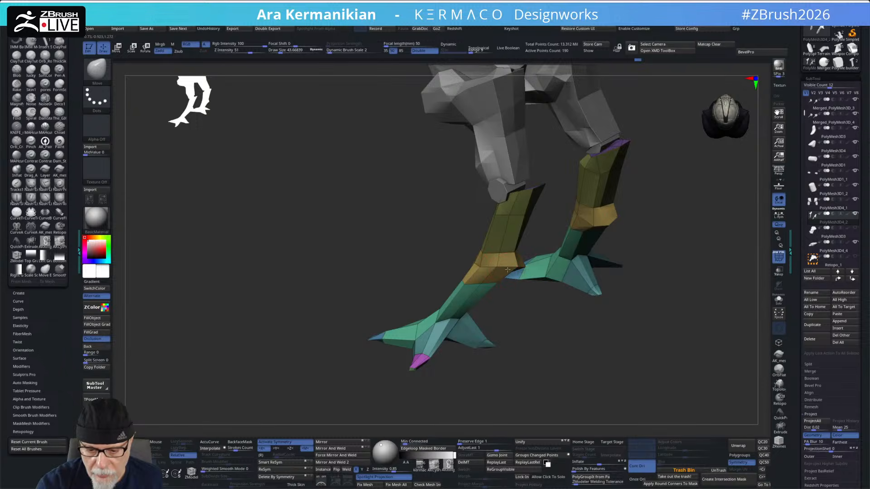
pyautogui.moveTo(536, 321); pyautogui.dragTo(451, 248)
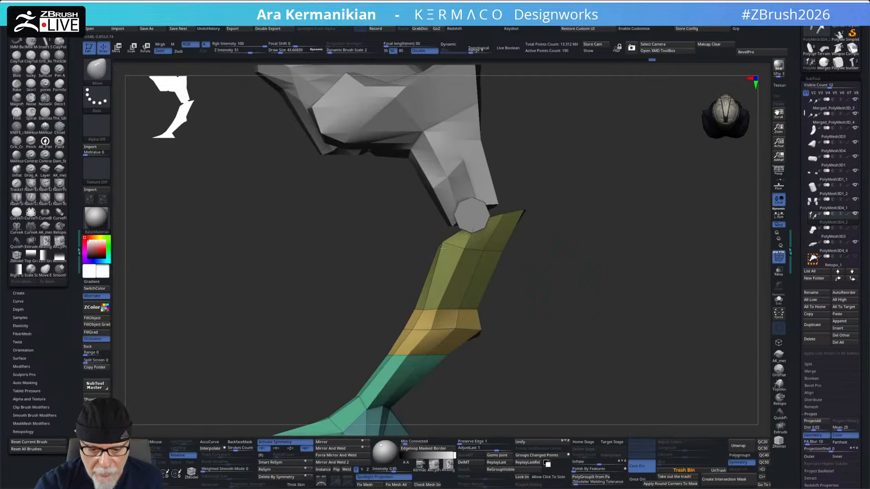
pyautogui.moveTo(552, 227); pyautogui.dragTo(500, 309)
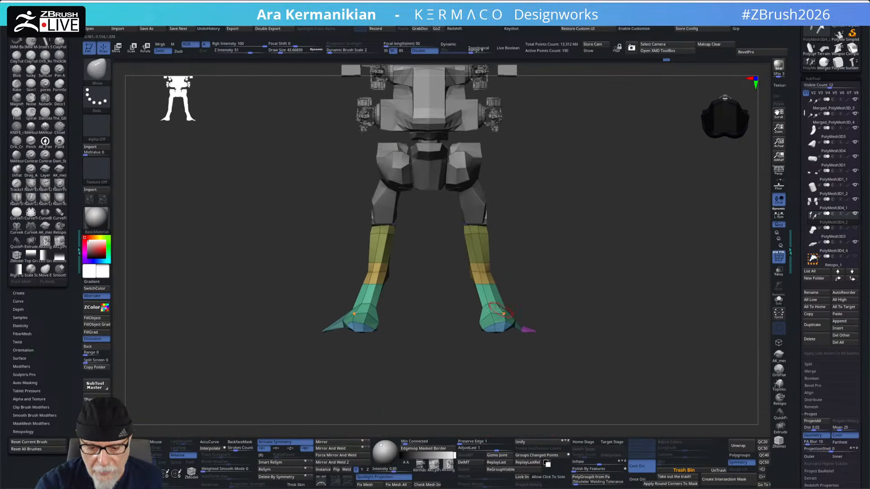
pyautogui.moveTo(558, 256); pyautogui.dragTo(535, 247)
# Step: Make the knee joint cylinders the active subtool and duplicate it
pyautogui.moveTo(590, 238)
pyautogui.keyDown('alt'); pyautogui.mouseDown()
pyautogui.moveTo(534, 246)
pyautogui.moveTo(557, 262)
pyautogui.moveTo(548, 246)
pyautogui.moveTo(523, 253)
pyautogui.moveTo(559, 260)
pyautogui.moveTo(507, 254)
pyautogui.moveTo(505, 265)
pyautogui.mouseUp(); pyautogui.keyUp('alt')
pyautogui.keyDown('alt'); pyautogui.click(478, 257); pyautogui.keyUp('alt')
pyautogui.press('ctrl')
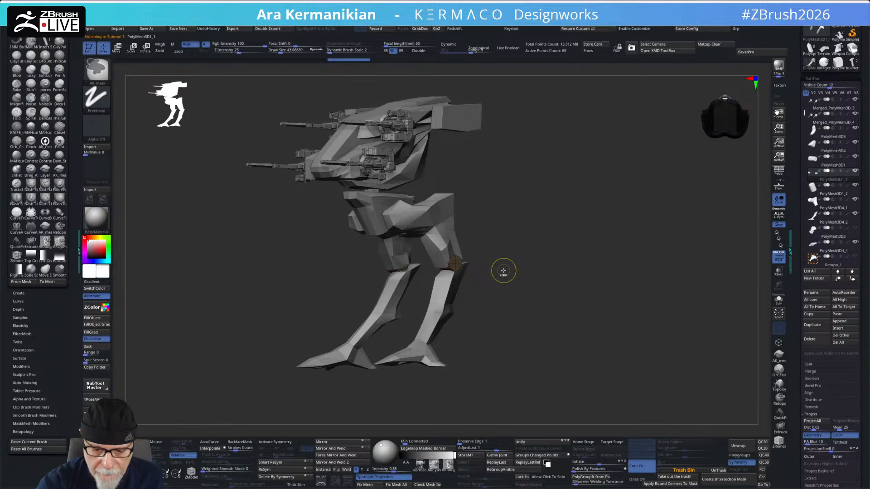
pyautogui.click(818, 330)
# Step: Reset the gizmo on the duplicated knee cylinders and widen them sideways beyond the outer sides of the knees
pyautogui.press('w')
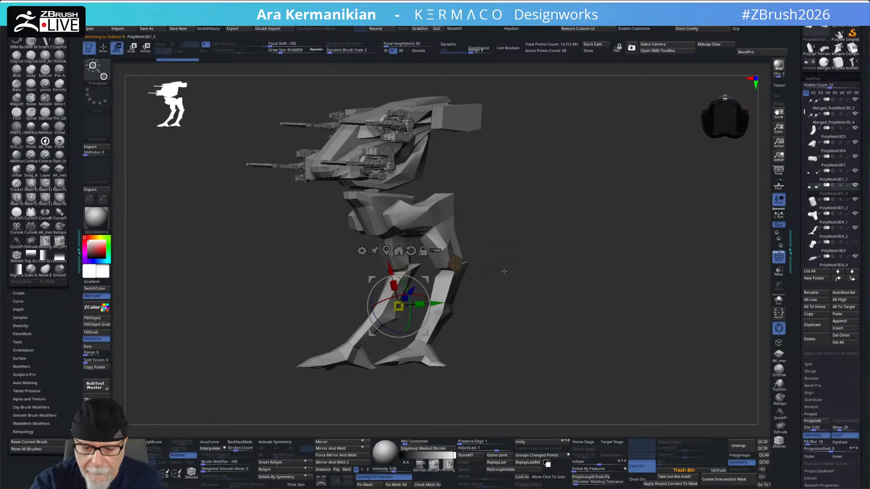
pyautogui.click(401, 250)
pyautogui.moveTo(462, 271); pyautogui.dragTo(480, 261)
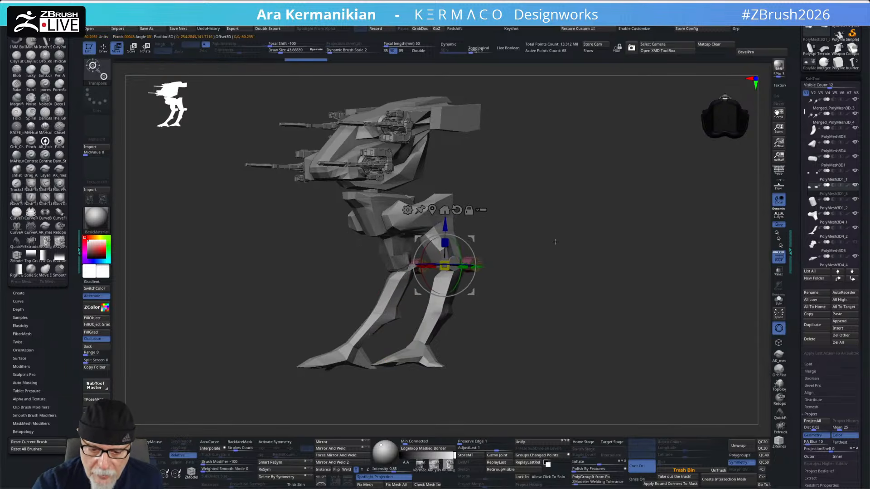
pyautogui.keyDown('shift'); pyautogui.moveTo(561, 240); pyautogui.dragTo(545, 245); pyautogui.keyUp('shift')
pyautogui.moveTo(489, 268); pyautogui.dragTo(429, 255)
pyautogui.moveTo(487, 243); pyautogui.dragTo(529, 236)
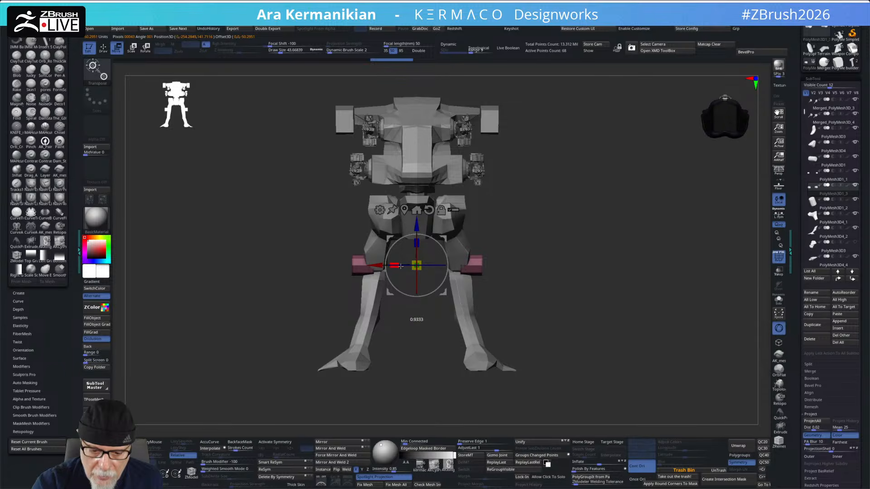
pyautogui.moveTo(410, 265); pyautogui.dragTo(426, 271)
pyautogui.hotkey('ctrl', 'z')
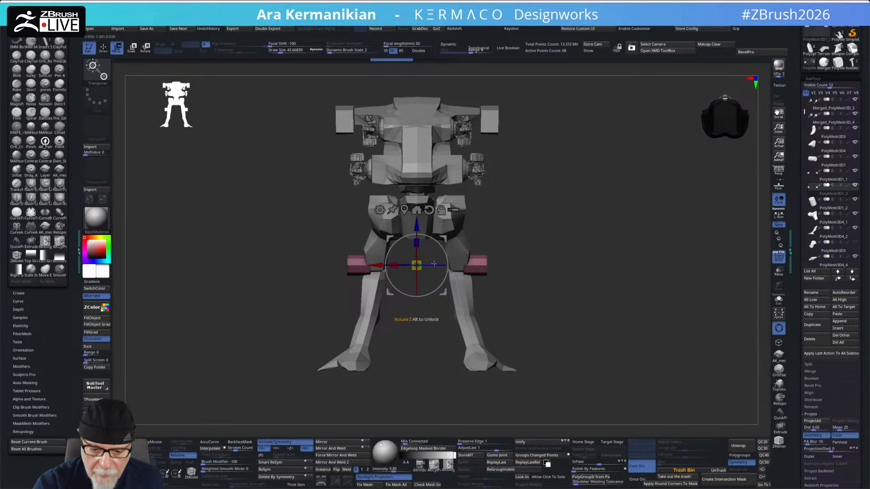
pyautogui.moveTo(376, 265); pyautogui.dragTo(367, 265)
pyautogui.hotkey('ctrl', 'z')
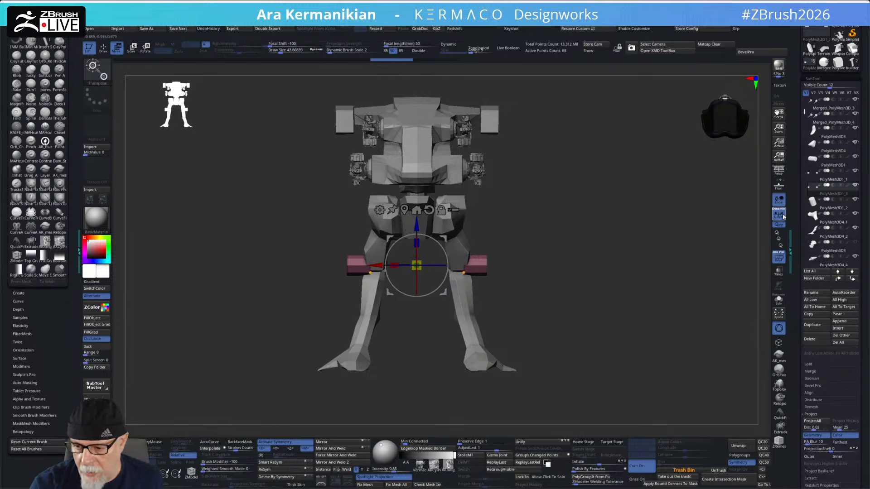
pyautogui.moveTo(378, 266); pyautogui.dragTo(364, 268)
pyautogui.hotkey('ctrl', 'z')
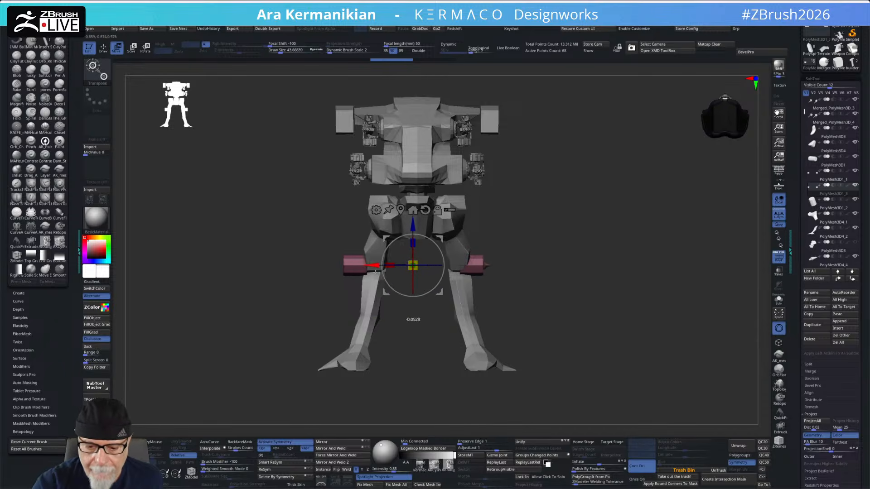
# Step: Isolate the duplicated knee cylinders, delete one of the pair by symmetry, and show the whole mech again
pyautogui.click(779, 301)
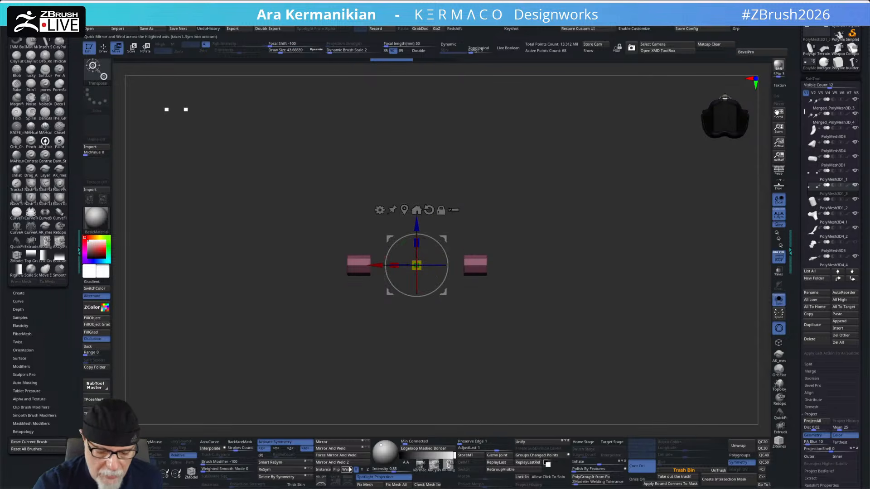
pyautogui.click(293, 478)
pyautogui.click(779, 301)
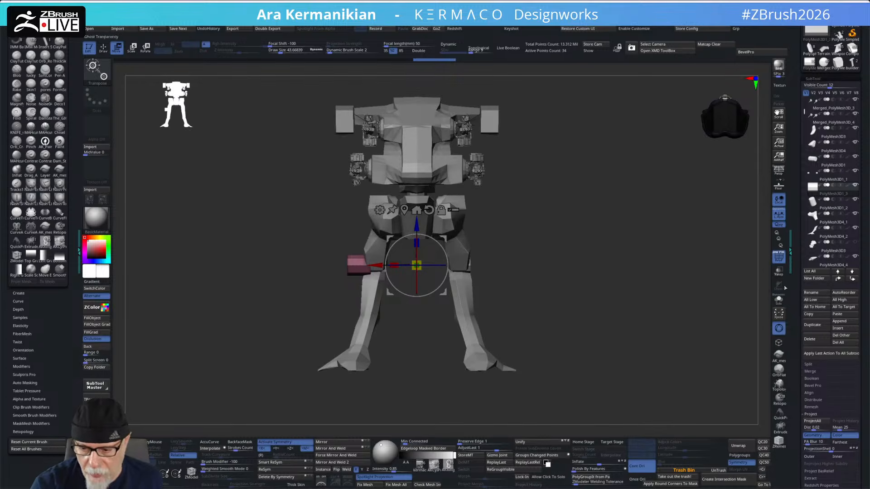
# Step: Center the gizmo on the remaining knee cylinder, turn off symmetry, and reshape it into a shorter disc with a larger diameter
pyautogui.click(404, 210)
pyautogui.keyDown('alt'); pyautogui.moveTo(529, 227); pyautogui.dragTo(547, 274); pyautogui.keyUp('alt')
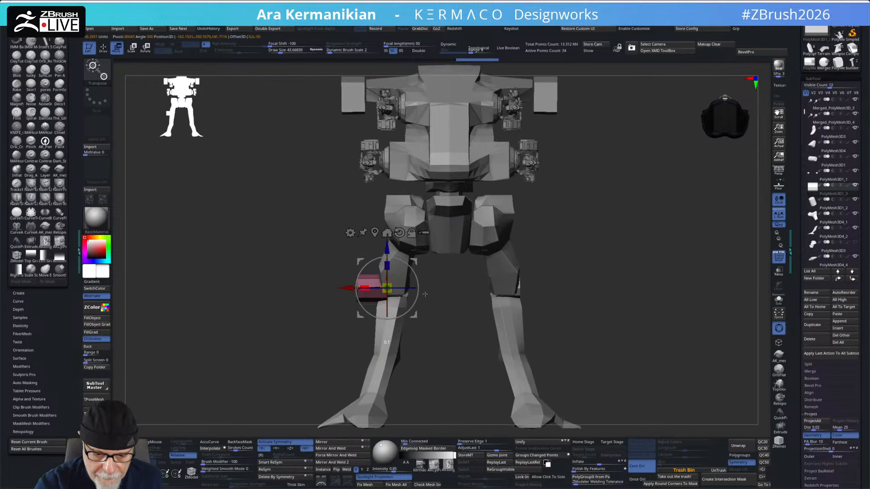
pyautogui.moveTo(431, 331); pyautogui.dragTo(547, 301)
pyautogui.press('x')
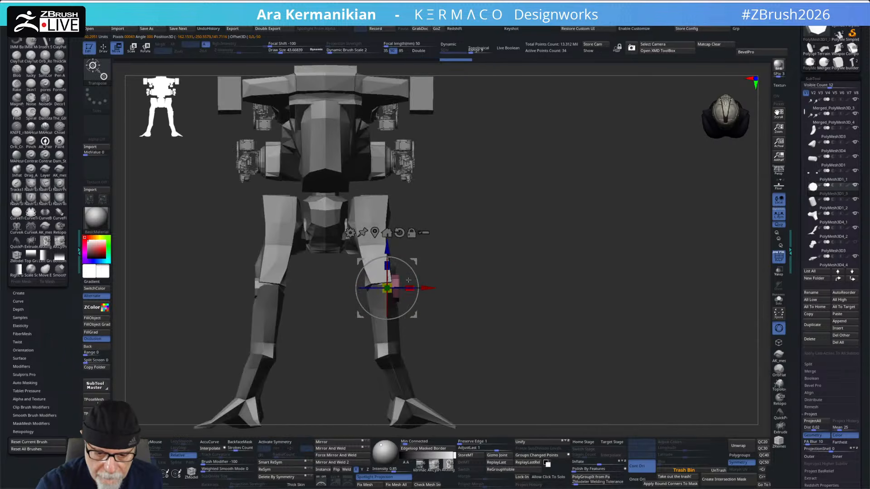
pyautogui.moveTo(515, 249); pyautogui.dragTo(416, 264)
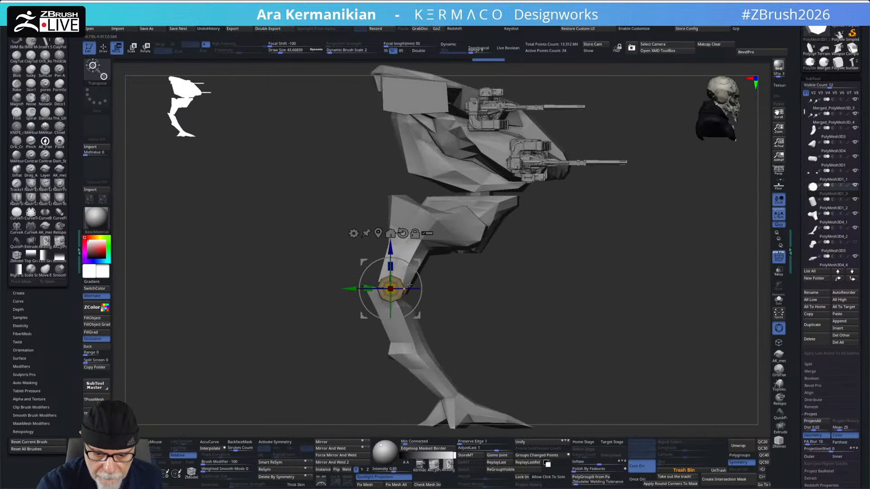
pyautogui.moveTo(466, 297); pyautogui.dragTo(509, 301)
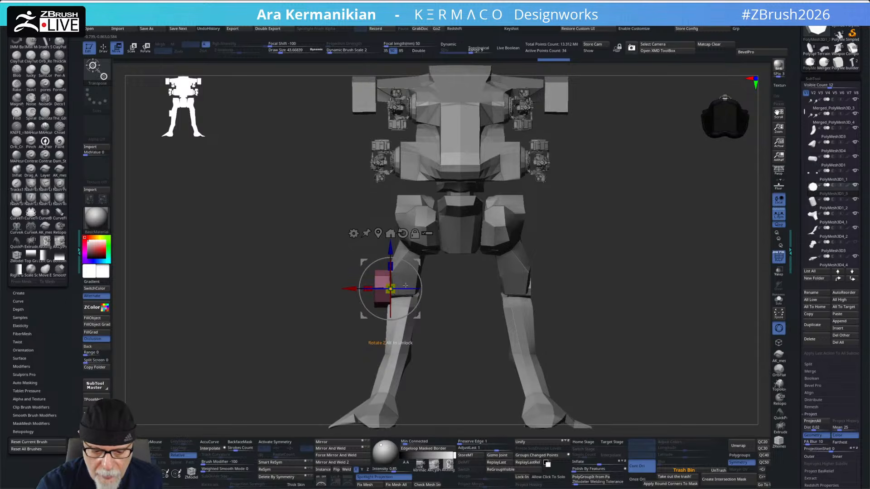
pyautogui.moveTo(442, 336); pyautogui.dragTo(480, 330)
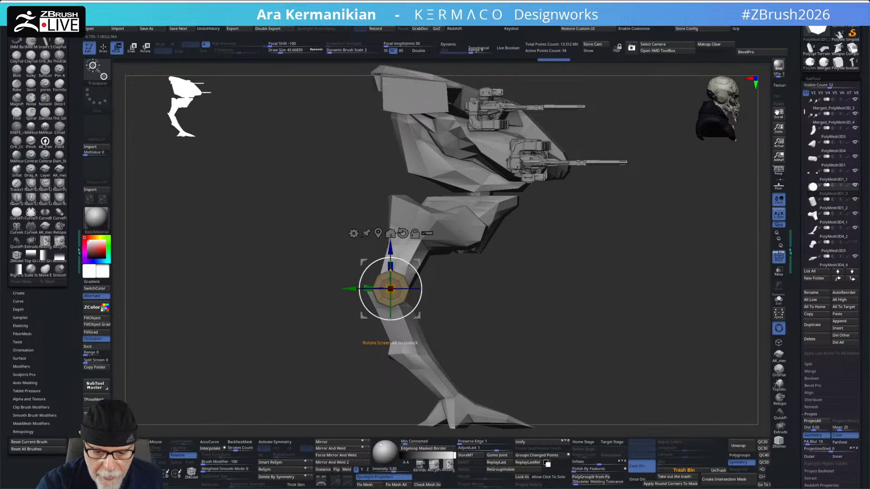
# Step: Adjust the disc's position on the outer side of the knee and copy it to the inner side with the gizmo
pyautogui.moveTo(489, 305); pyautogui.dragTo(449, 301)
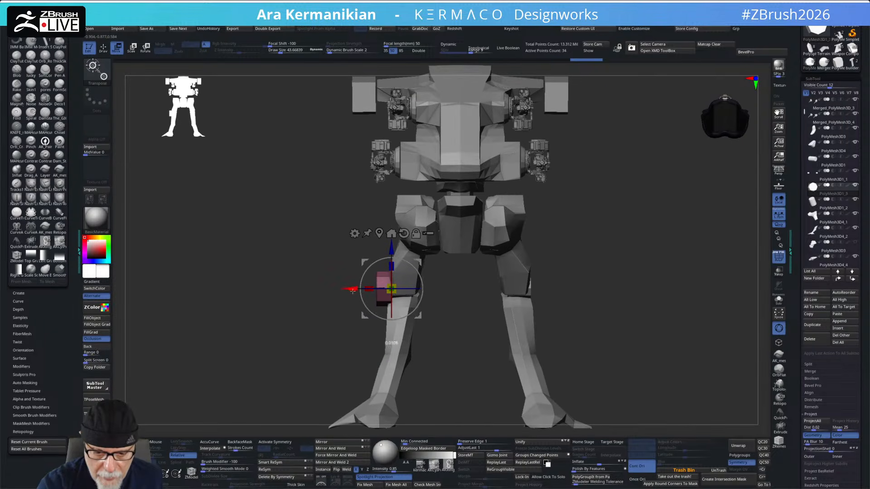
pyautogui.keyDown('alt'); pyautogui.moveTo(592, 247); pyautogui.dragTo(530, 246); pyautogui.keyUp('alt')
pyautogui.keyDown('ctrl'); pyautogui.moveTo(358, 286); pyautogui.dragTo(372, 298); pyautogui.keyUp('ctrl')
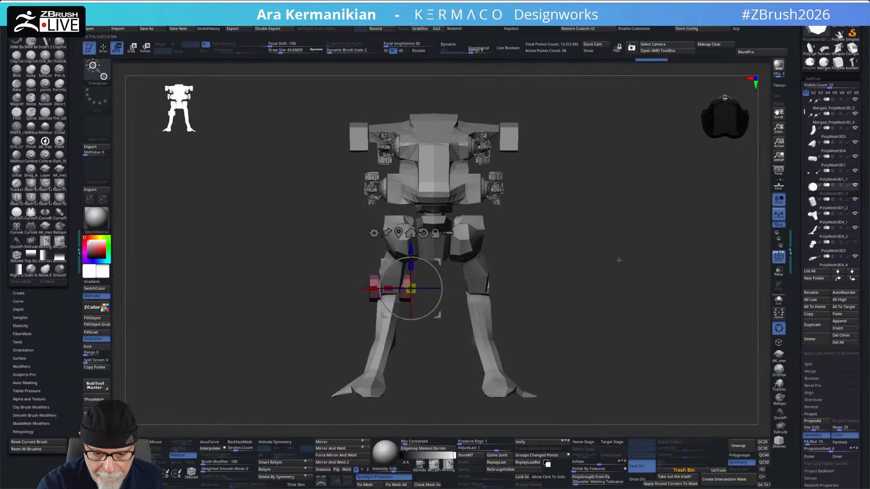
# Step: Turn off local symmetry and mirror and weld the pair of knee discs onto the opposite knee
pyautogui.moveTo(614, 244); pyautogui.dragTo(547, 253)
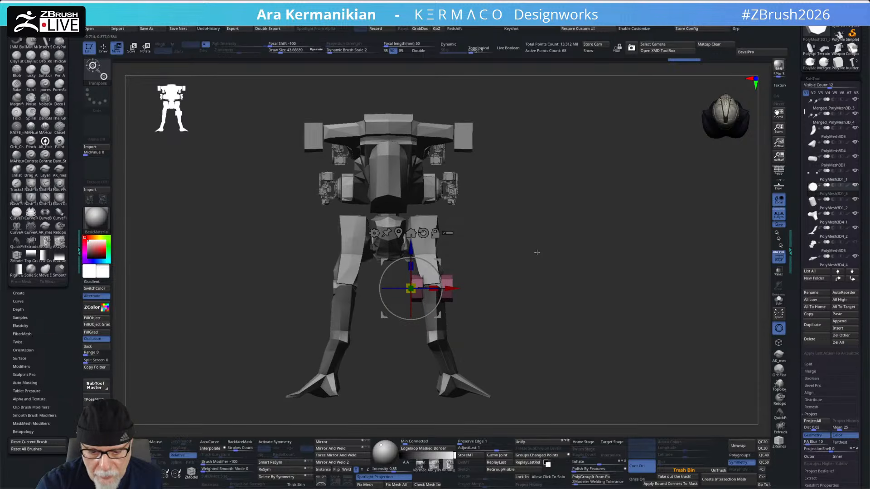
pyautogui.click(335, 449)
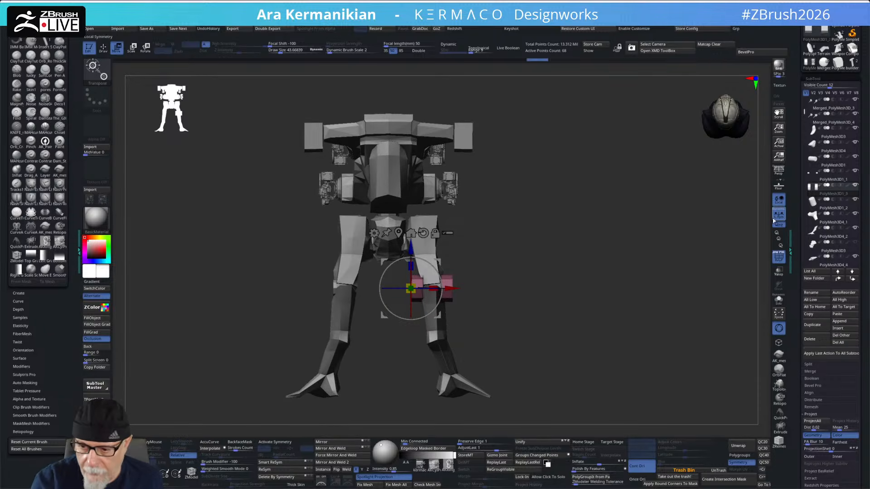
pyautogui.click(330, 449)
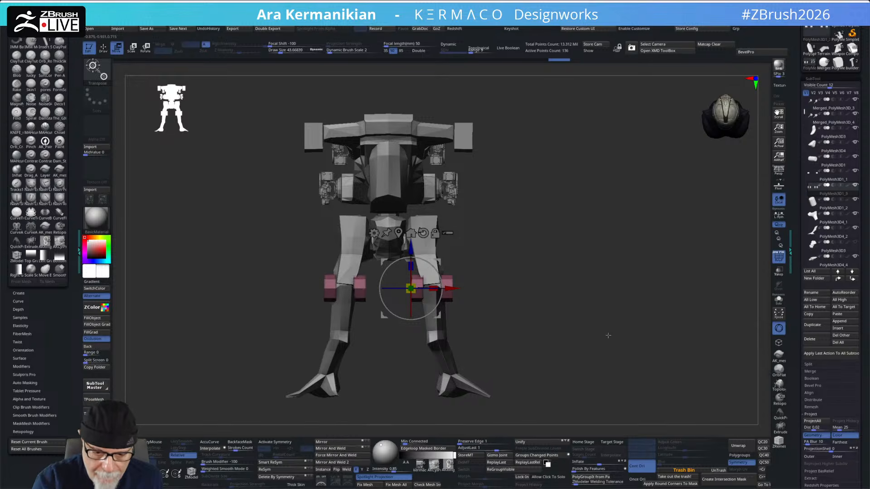
# Step: Activate symmetry and trim the outer faces of the outer knee discs flat with the ClipCurve brush
pyautogui.moveTo(625, 315)
pyautogui.mouseDown()
pyautogui.moveTo(550, 327)
pyautogui.moveTo(537, 314)
pyautogui.moveTo(516, 321)
pyautogui.moveTo(512, 299)
pyautogui.mouseUp()
pyautogui.press('q')
pyautogui.click(291, 442)
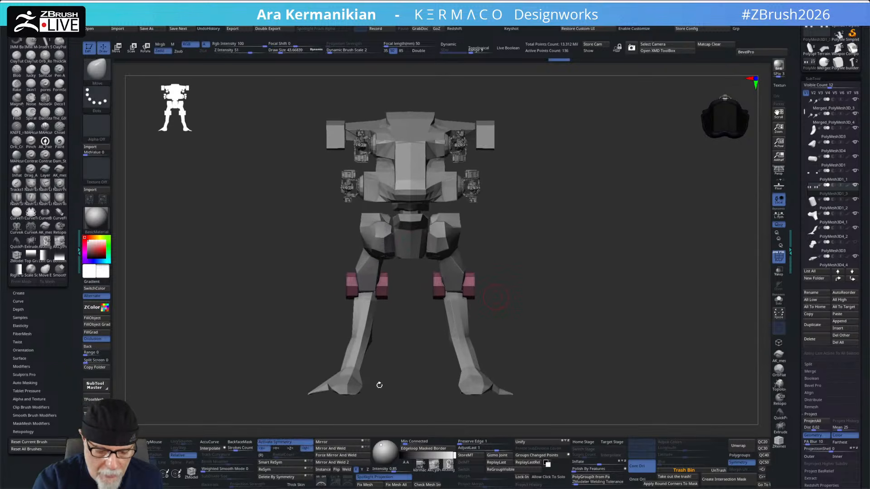
pyautogui.moveTo(520, 214)
pyautogui.keyDown('ctrl'); pyautogui.keyDown('shift'); pyautogui.mouseDown()
pyautogui.moveTo(514, 359)
pyautogui.moveTo(591, 318)
pyautogui.mouseUp(); pyautogui.keyUp('shift'); pyautogui.keyUp('ctrl')
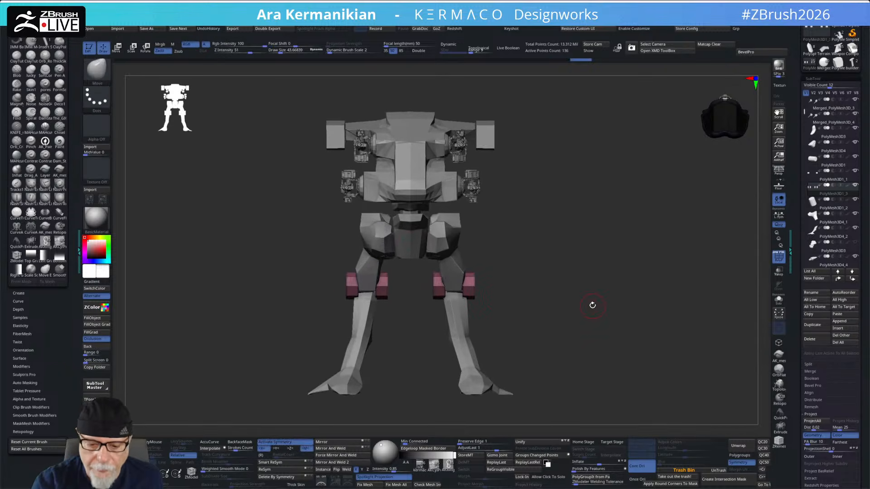
pyautogui.keyDown('ctrl'); pyautogui.keyDown('shift'); pyautogui.click(98, 72); pyautogui.keyUp('shift'); pyautogui.keyUp('ctrl')
pyautogui.keyDown('ctrl'); pyautogui.keyDown('shift'); pyautogui.click(135, 77); pyautogui.keyUp('shift'); pyautogui.keyUp('ctrl')
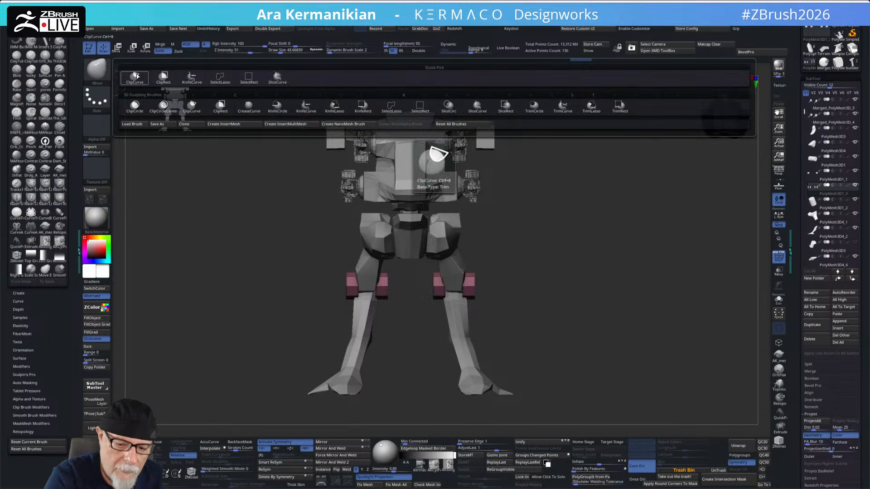
pyautogui.moveTo(472, 242)
pyautogui.keyDown('ctrl'); pyautogui.keyDown('shift'); pyautogui.mouseDown()
pyautogui.moveTo(481, 341)
pyautogui.moveTo(471, 352)
pyautogui.mouseUp(); pyautogui.keyUp('shift'); pyautogui.keyUp('ctrl')
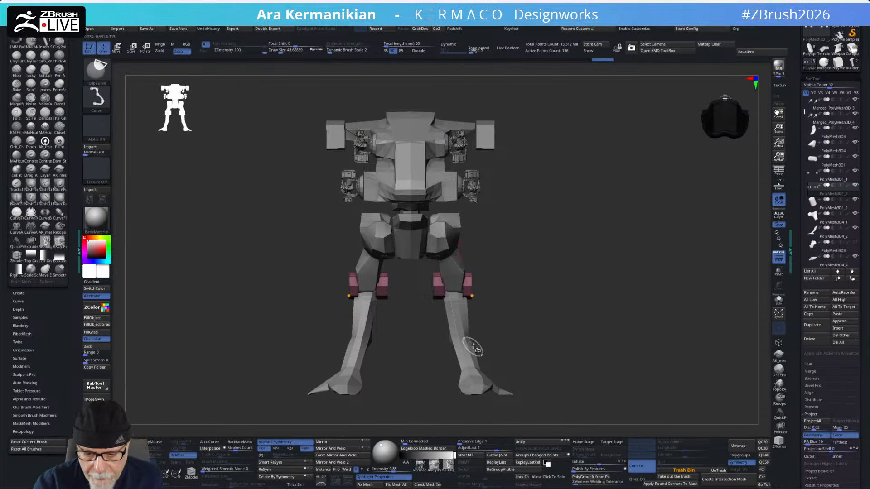
# Step: Isolate the knee discs, delete one side's pair by symmetry, and trim the remaining inner disc thinner with ClipCurve and symmetry off
pyautogui.click(778, 300)
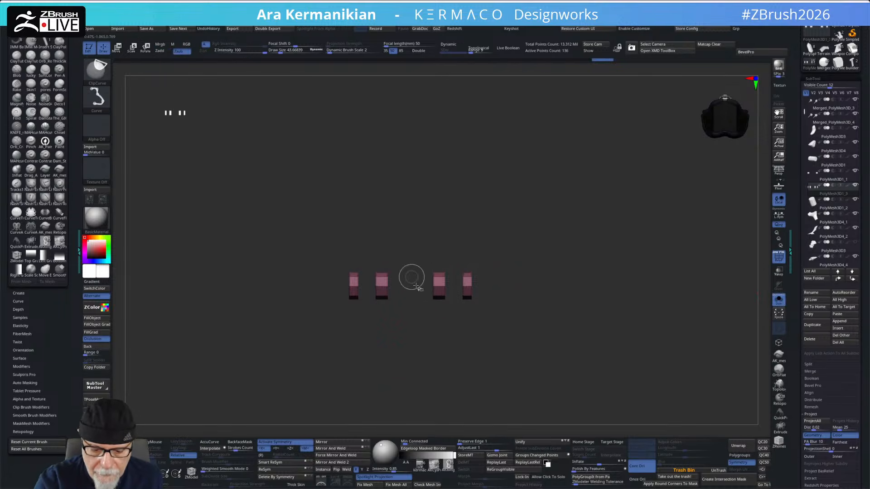
pyautogui.click(291, 478)
pyautogui.keyDown('ctrl'); pyautogui.keyDown('shift'); pyautogui.moveTo(396, 204); pyautogui.dragTo(384, 361); pyautogui.keyUp('shift'); pyautogui.keyUp('ctrl')
pyautogui.hotkey('ctrl', 'z')
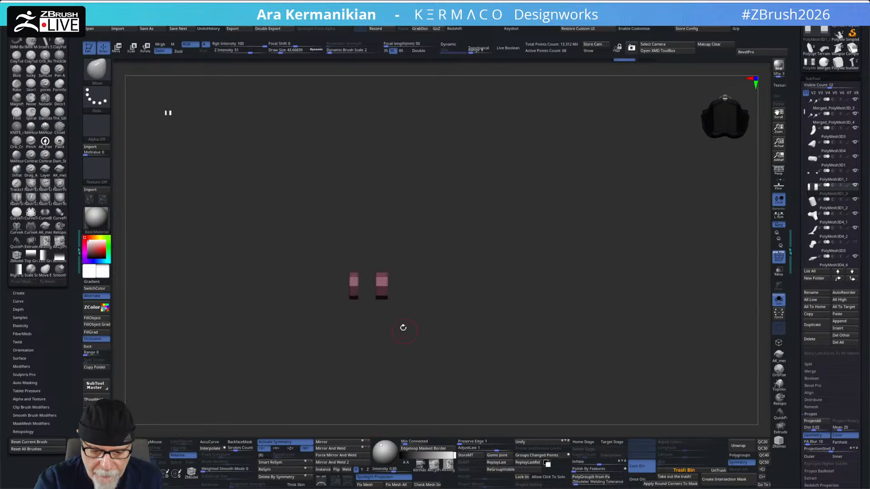
pyautogui.click(295, 446)
pyautogui.moveTo(394, 211)
pyautogui.keyDown('ctrl'); pyautogui.keyDown('shift'); pyautogui.mouseDown()
pyautogui.moveTo(394, 339)
pyautogui.moveTo(381, 350)
pyautogui.mouseUp(); pyautogui.keyUp('shift'); pyautogui.keyUp('ctrl')
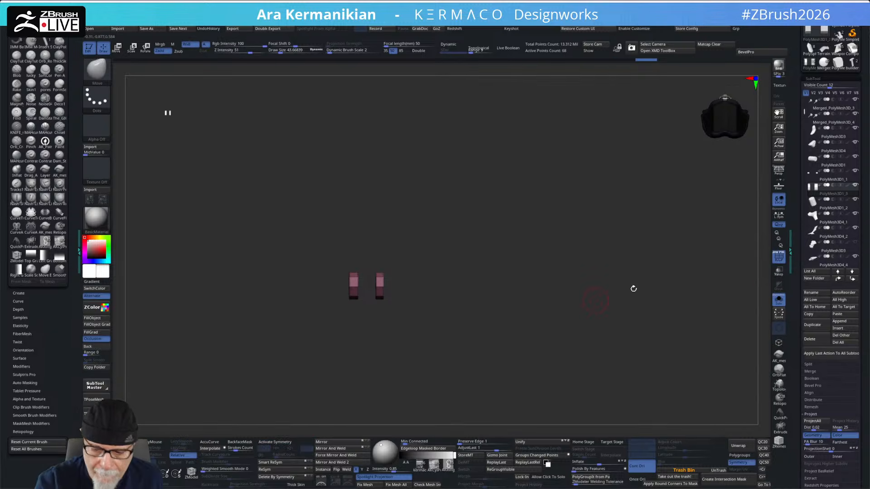
# Step: Show the whole mech again and mirror and weld the trimmed discs onto the opposite knee
pyautogui.click(780, 300)
pyautogui.press('f')
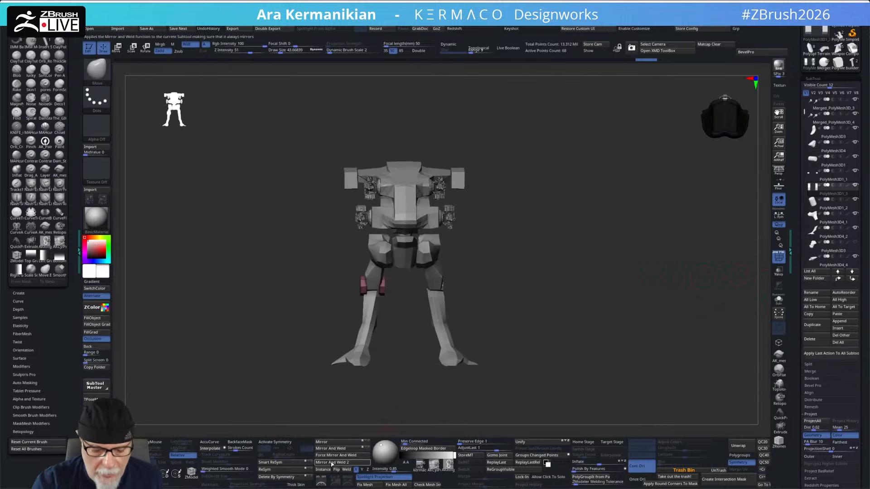
pyautogui.click(336, 456)
pyautogui.moveTo(574, 242); pyautogui.dragTo(518, 254)
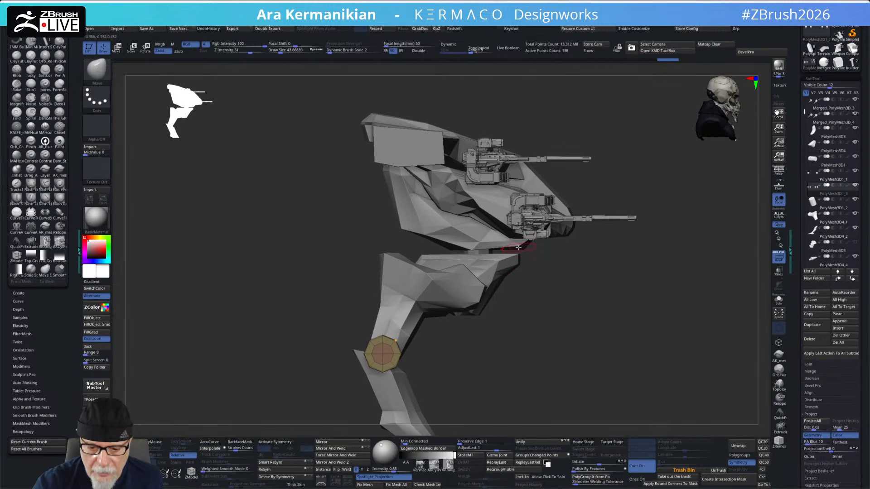
# Step: Select the rear lower torso shell and examine its fit against the hips and hull from several sides
pyautogui.keyDown('alt'); pyautogui.click(519, 248); pyautogui.keyUp('alt')
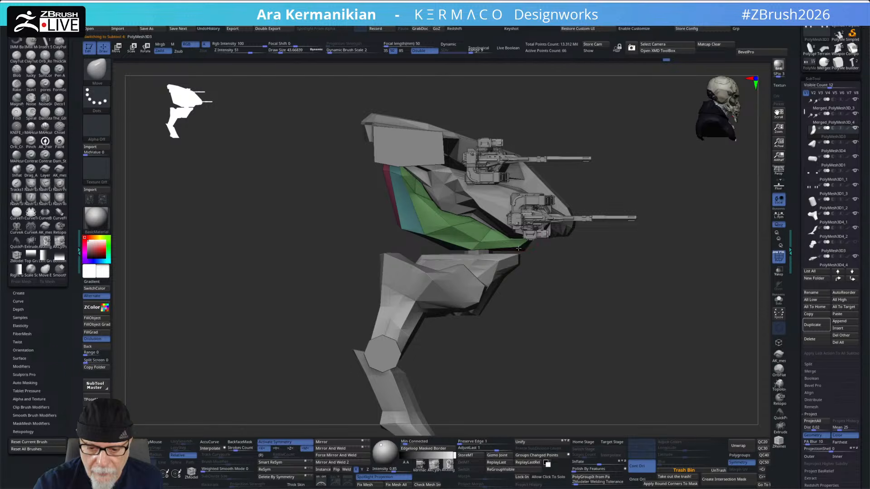
pyautogui.moveTo(569, 289); pyautogui.dragTo(503, 255)
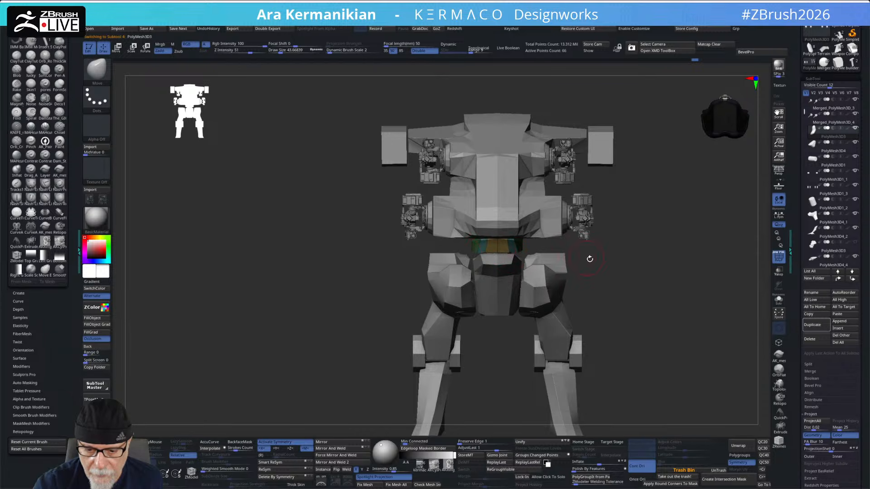
pyautogui.moveTo(581, 257); pyautogui.dragTo(555, 258)
pyautogui.moveTo(577, 231); pyautogui.dragTo(532, 239)
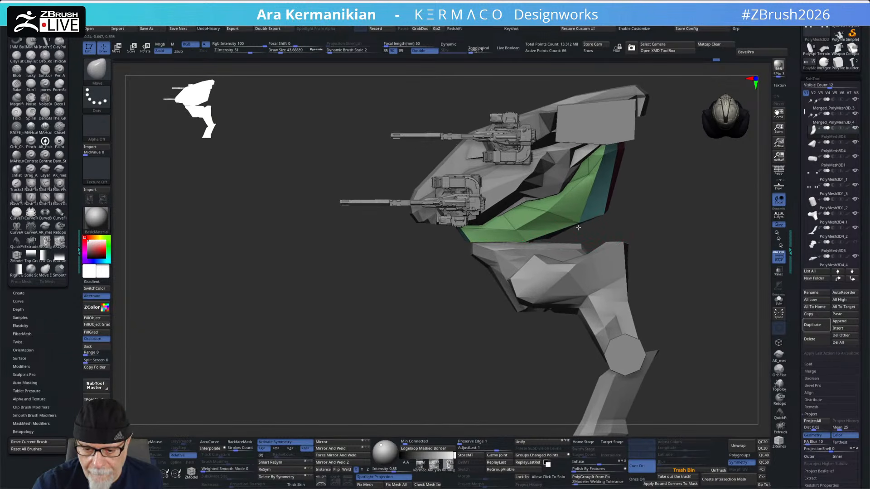
pyautogui.moveTo(617, 226); pyautogui.dragTo(546, 223)
pyautogui.moveTo(635, 213); pyautogui.dragTo(572, 208)
pyautogui.moveTo(709, 193); pyautogui.dragTo(683, 180)
pyautogui.keyDown('alt'); pyautogui.moveTo(696, 257); pyautogui.dragTo(548, 270); pyautogui.keyUp('alt')
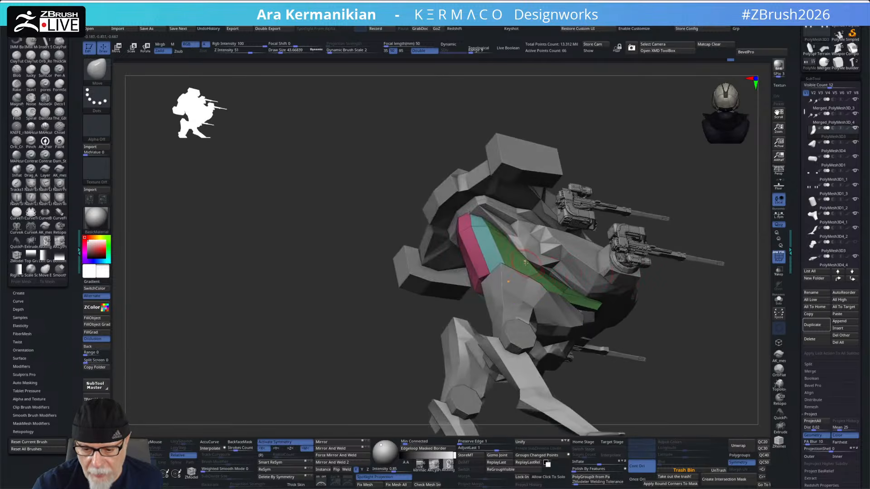
pyautogui.moveTo(711, 181); pyautogui.dragTo(624, 185)
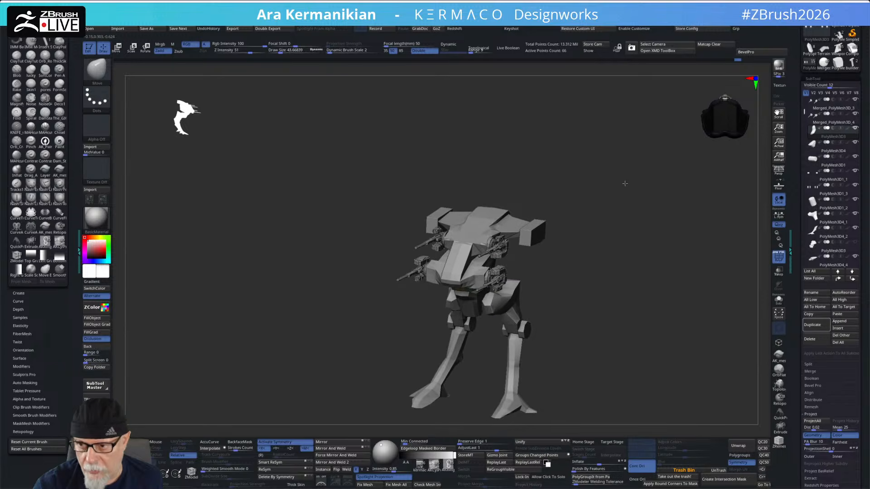
pyautogui.moveTo(643, 220); pyautogui.dragTo(630, 248)
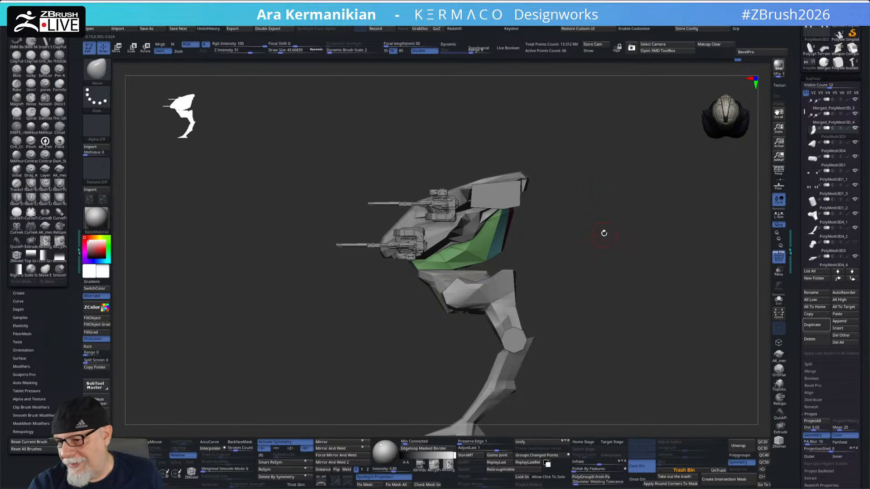
pyautogui.moveTo(597, 237); pyautogui.dragTo(629, 230)
# Step: Widen the lower corners of the shell's rear panel with the Move brush and check its shape in isolation
pyautogui.moveTo(577, 290); pyautogui.dragTo(558, 271)
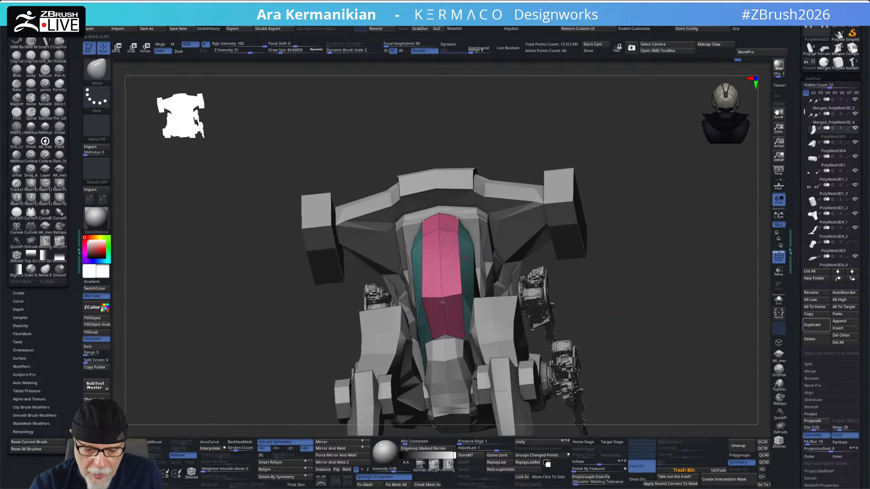
pyautogui.moveTo(470, 295); pyautogui.dragTo(410, 318)
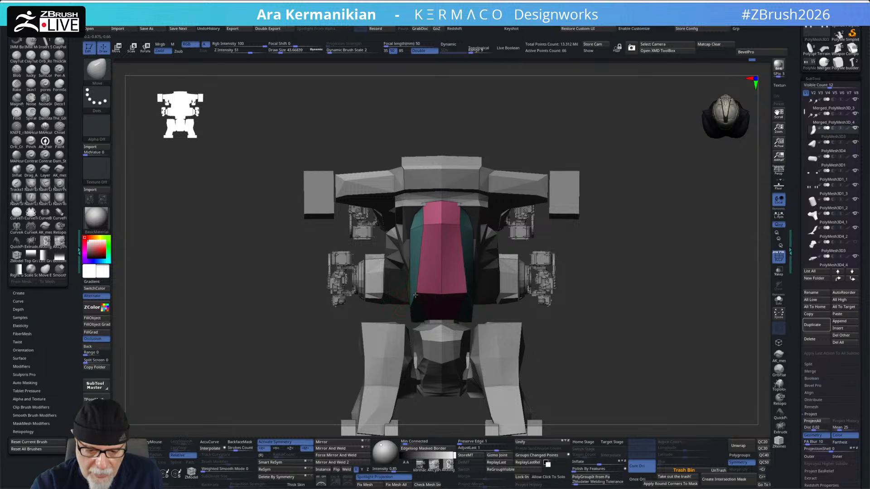
pyautogui.moveTo(478, 278); pyautogui.dragTo(585, 231)
pyautogui.moveTo(486, 294); pyautogui.dragTo(516, 283)
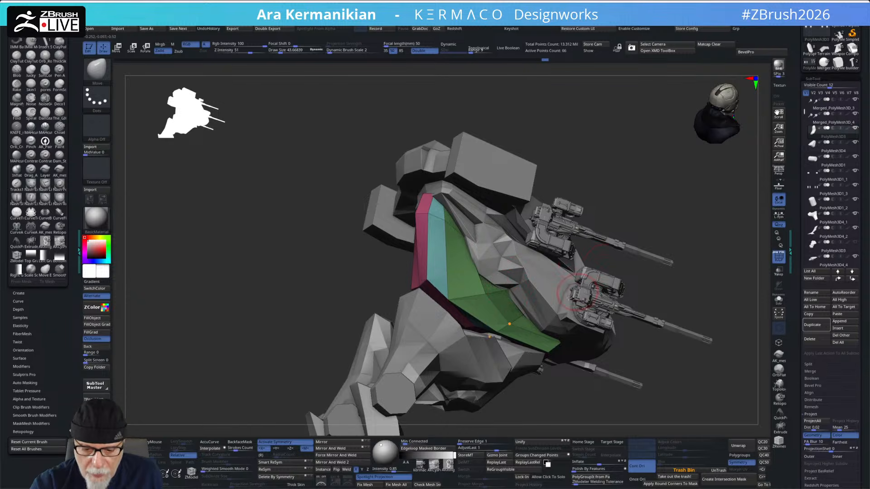
pyautogui.moveTo(662, 233); pyautogui.dragTo(649, 194)
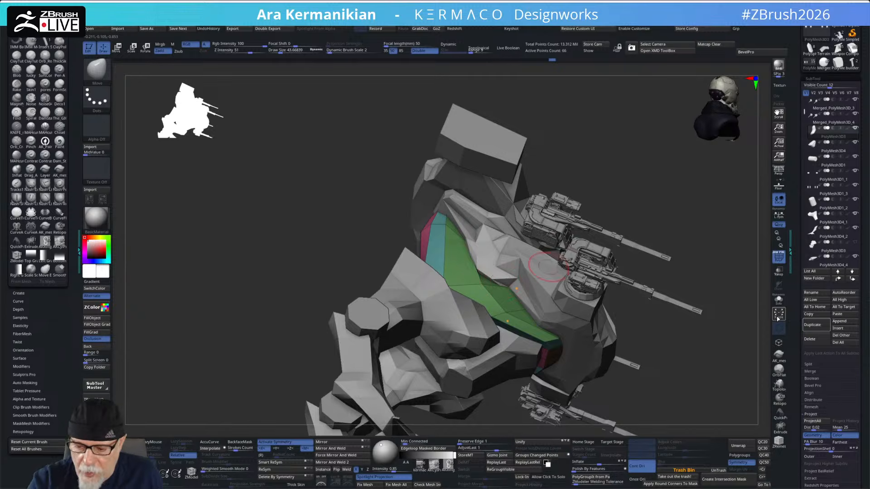
pyautogui.click(779, 300)
pyautogui.moveTo(742, 296); pyautogui.dragTo(603, 272)
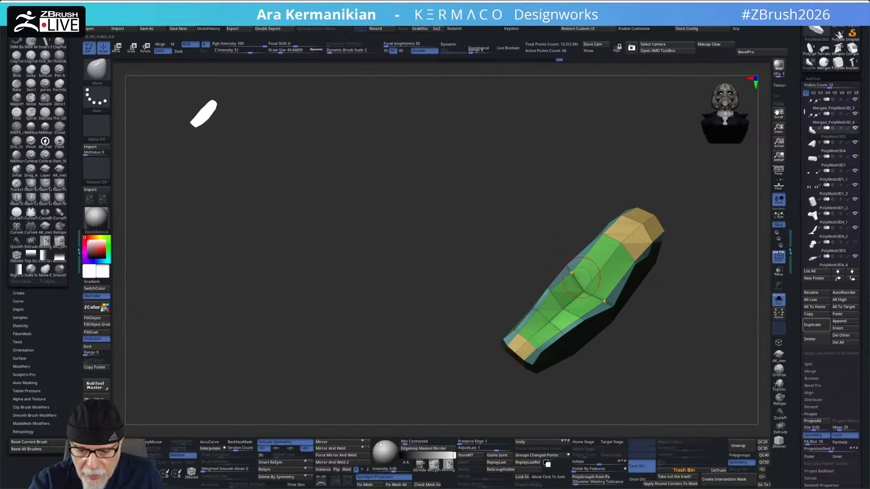
pyautogui.click(780, 300)
# Step: Reposition the shell's side vertices beneath the gun mounts with the Move brush
pyautogui.moveTo(680, 340)
pyautogui.mouseDown()
pyautogui.moveTo(656, 317)
pyautogui.moveTo(677, 279)
pyautogui.moveTo(699, 278)
pyautogui.moveTo(661, 308)
pyautogui.moveTo(690, 316)
pyautogui.moveTo(696, 305)
pyautogui.moveTo(680, 325)
pyautogui.mouseUp()
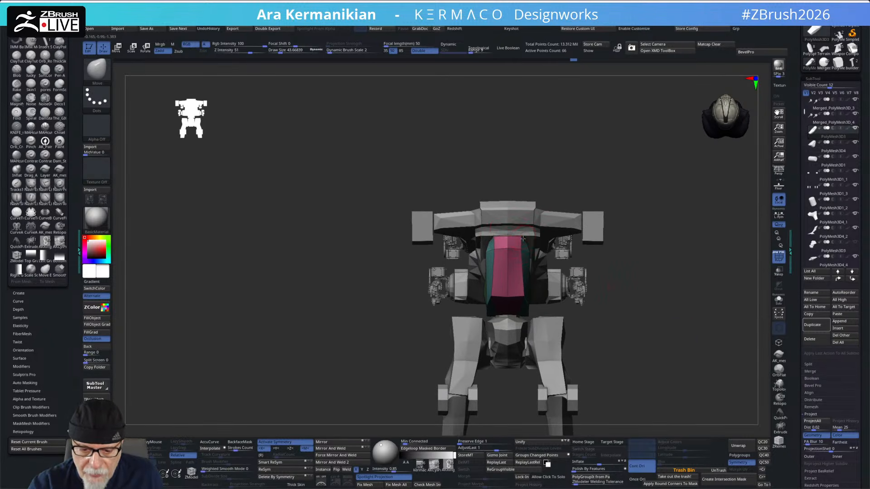
pyautogui.moveTo(620, 223); pyautogui.dragTo(553, 249)
pyautogui.moveTo(639, 211); pyautogui.dragTo(534, 251)
pyautogui.moveTo(628, 212); pyautogui.dragTo(630, 254)
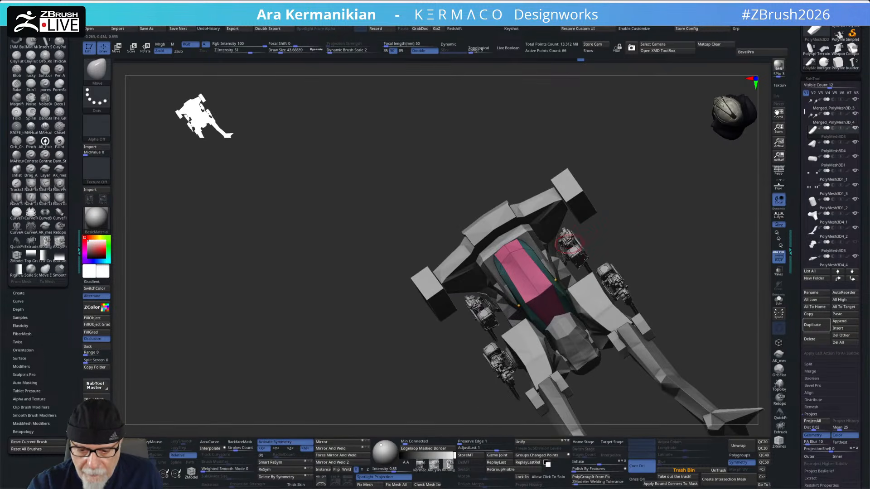
pyautogui.moveTo(646, 207); pyautogui.dragTo(546, 259)
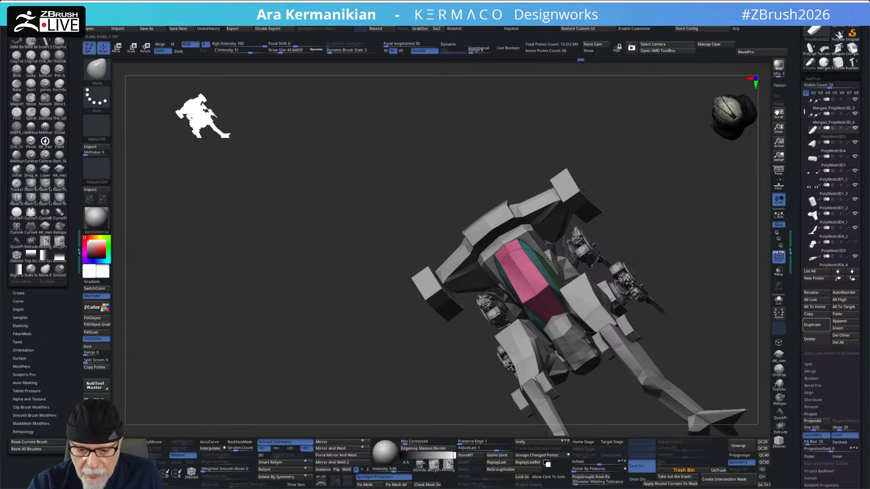
pyautogui.moveTo(643, 219); pyautogui.dragTo(571, 287)
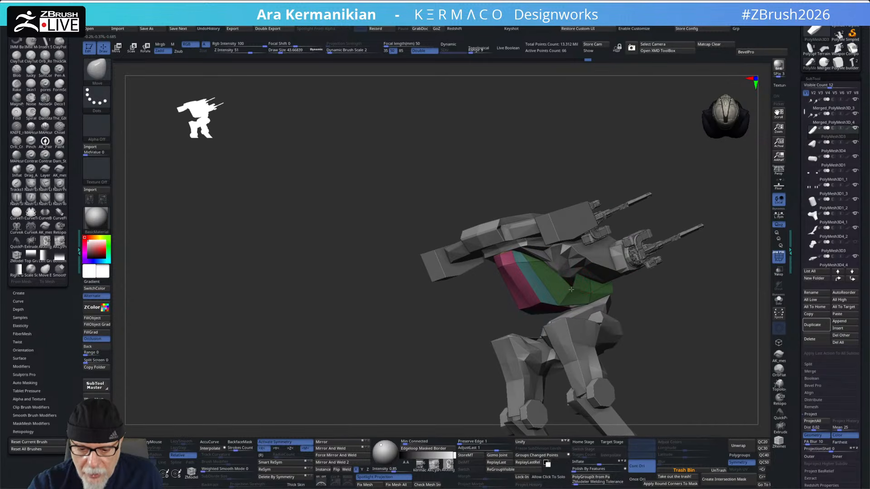
pyautogui.moveTo(699, 189); pyautogui.dragTo(573, 278)
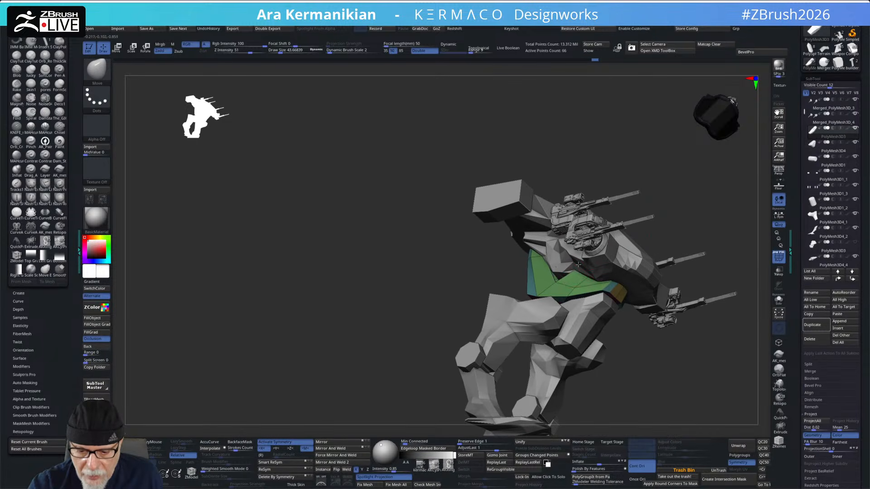
# Step: Isolate the torso shell and move the edge vertices of its inner face to smooth out the dip
pyautogui.click(779, 300)
pyautogui.moveTo(682, 264)
pyautogui.mouseDown()
pyautogui.moveTo(679, 292)
pyautogui.moveTo(648, 271)
pyautogui.moveTo(645, 292)
pyautogui.mouseUp()
pyautogui.moveTo(509, 266); pyautogui.dragTo(540, 259)
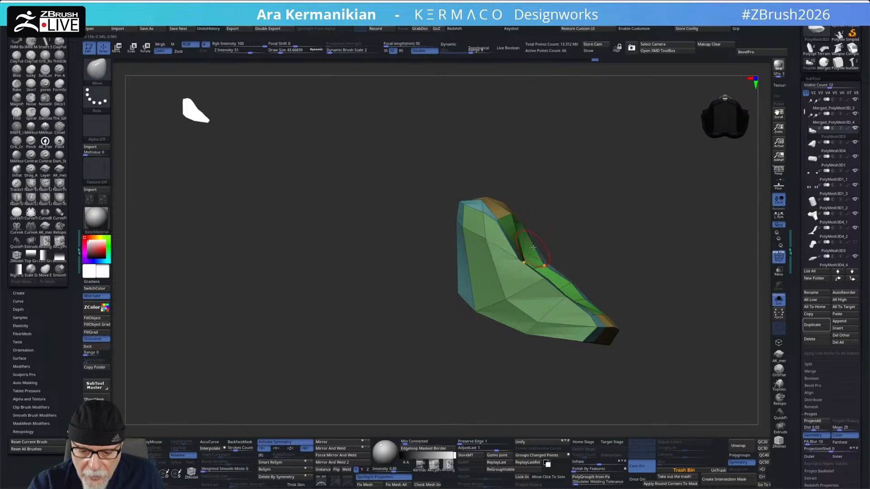
pyautogui.moveTo(648, 254); pyautogui.dragTo(605, 238)
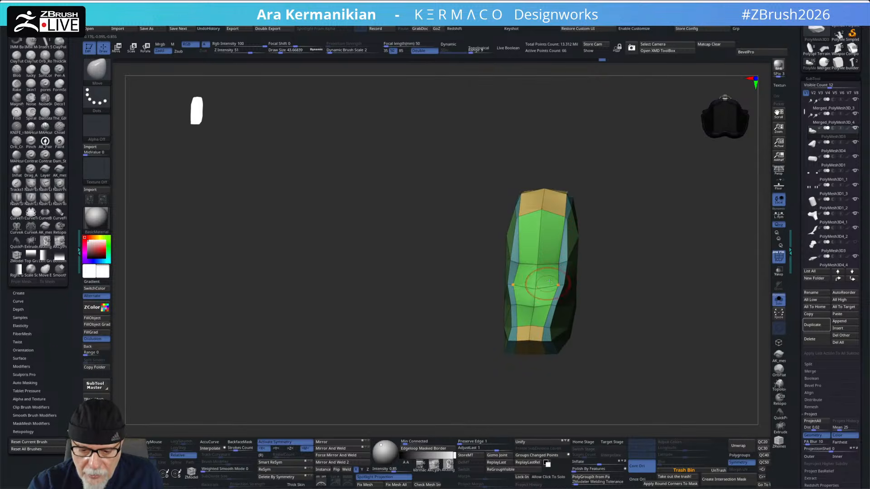
pyautogui.moveTo(640, 251); pyautogui.dragTo(589, 256)
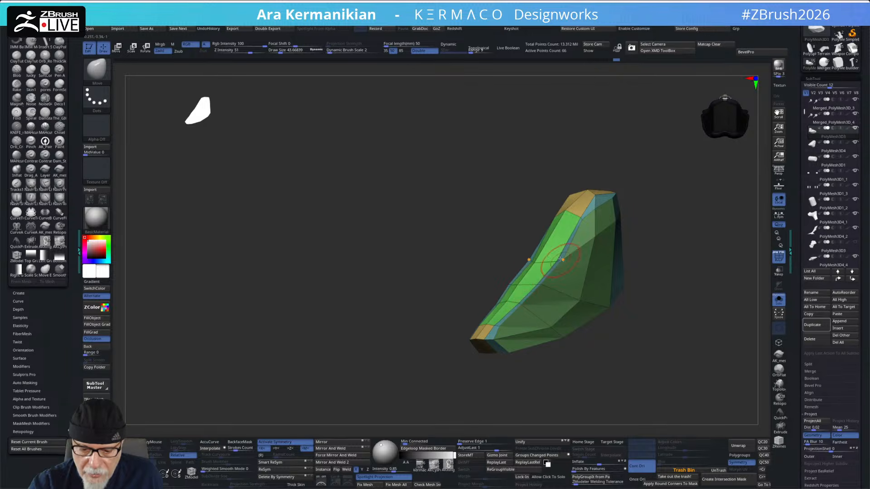
pyautogui.moveTo(599, 250); pyautogui.dragTo(634, 232)
pyautogui.moveTo(588, 218); pyautogui.dragTo(601, 247)
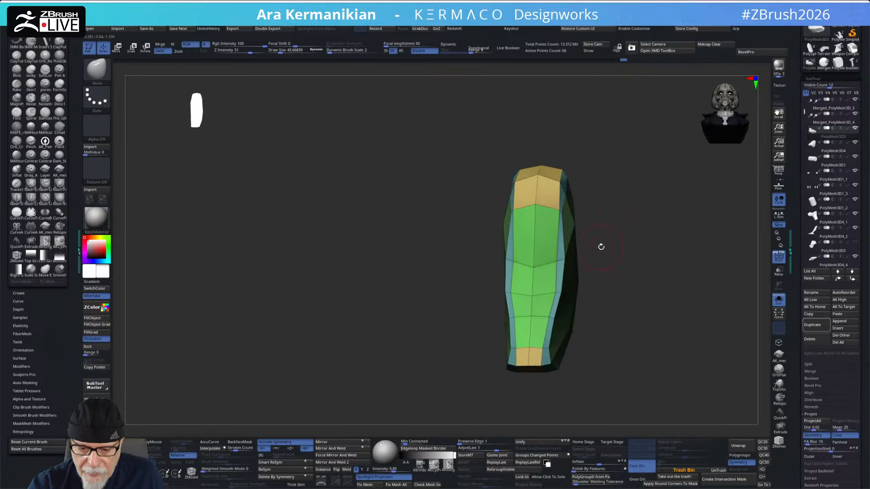
# Step: Reduce the draw size to about 24 and even out the upper edge vertices of the shell's inner face
pyautogui.keyDown('alt'); pyautogui.moveTo(620, 216); pyautogui.dragTo(601, 264); pyautogui.keyUp('alt')
pyautogui.press('s')
pyautogui.moveTo(511, 251)
pyautogui.mouseDown()
pyautogui.moveTo(511, 259)
pyautogui.moveTo(530, 252)
pyautogui.mouseUp()
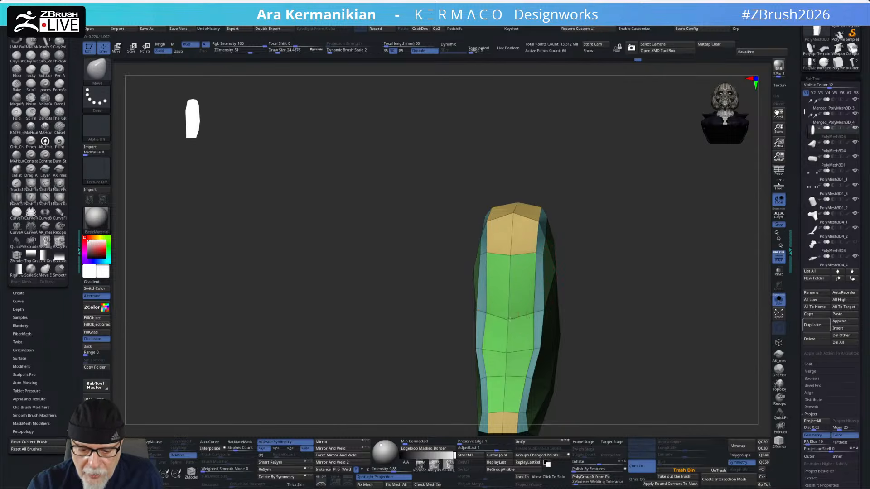
# Step: Flatten the upper and lower sections of the shell's inner face with two ClipCurve cuts in side view
pyautogui.moveTo(575, 299)
pyautogui.keyDown('alt'); pyautogui.mouseDown()
pyautogui.moveTo(578, 249)
pyautogui.moveTo(662, 250)
pyautogui.moveTo(573, 229)
pyautogui.moveTo(562, 304)
pyautogui.mouseUp(); pyautogui.keyUp('alt')
pyautogui.moveTo(572, 263); pyautogui.dragTo(638, 218)
pyautogui.moveTo(436, 297)
pyautogui.keyDown('ctrl'); pyautogui.keyDown('shift'); pyautogui.mouseDown()
pyautogui.moveTo(575, 194)
pyautogui.moveTo(588, 199)
pyautogui.moveTo(584, 207)
pyautogui.mouseUp(); pyautogui.keyUp('shift'); pyautogui.keyUp('ctrl')
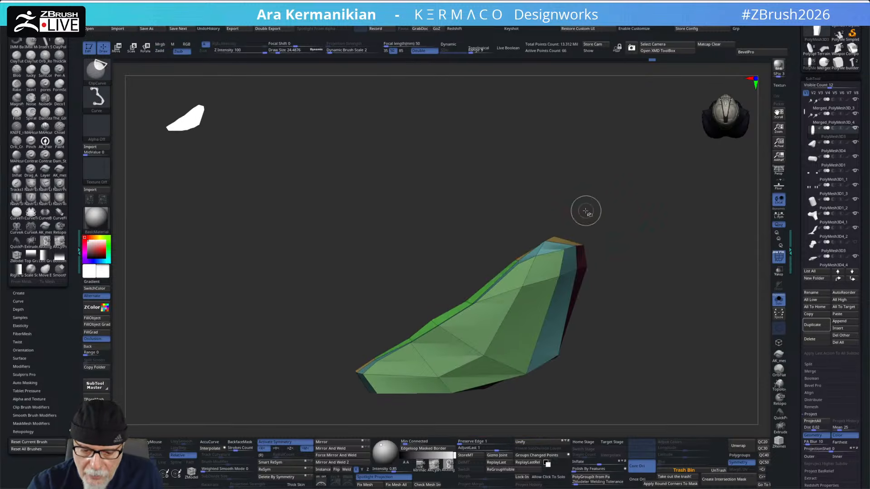
pyautogui.moveTo(311, 389)
pyautogui.keyDown('ctrl'); pyautogui.keyDown('shift'); pyautogui.mouseDown()
pyautogui.moveTo(454, 310)
pyautogui.moveTo(450, 318)
pyautogui.moveTo(458, 317)
pyautogui.mouseUp(); pyautogui.keyUp('shift'); pyautogui.keyUp('ctrl')
pyautogui.moveTo(625, 268)
pyautogui.mouseDown()
pyautogui.moveTo(666, 275)
pyautogui.moveTo(636, 322)
pyautogui.moveTo(620, 285)
pyautogui.mouseUp()
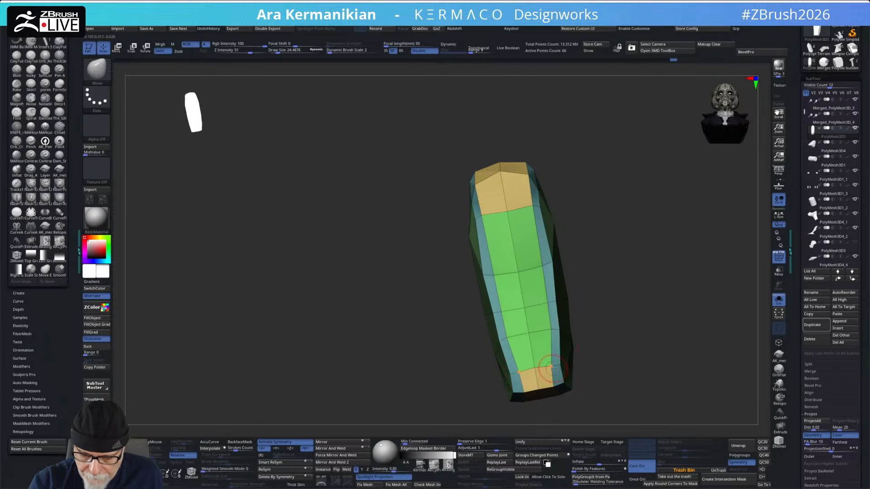
# Step: Isolate the torso shell and trim it along a straight, slightly slanted line with ClipCurve
pyautogui.moveTo(583, 301)
pyautogui.mouseDown()
pyautogui.moveTo(614, 305)
pyautogui.moveTo(624, 287)
pyautogui.moveTo(598, 296)
pyautogui.mouseUp()
pyautogui.moveTo(581, 250); pyautogui.dragTo(531, 257)
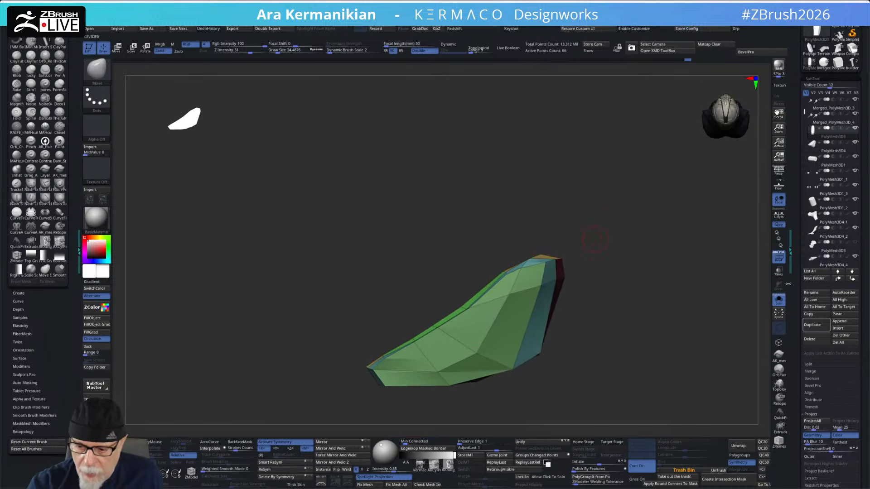
pyautogui.click(779, 300)
pyautogui.moveTo(615, 286); pyautogui.dragTo(385, 290)
pyautogui.click(777, 304)
pyautogui.moveTo(592, 210); pyautogui.dragTo(435, 235)
pyautogui.moveTo(299, 253)
pyautogui.keyDown('ctrl'); pyautogui.keyDown('shift'); pyautogui.mouseDown()
pyautogui.moveTo(529, 263)
pyautogui.moveTo(581, 280)
pyautogui.mouseUp(); pyautogui.keyUp('shift'); pyautogui.keyUp('ctrl')
# Step: Show the full mech and examine the torso shell's profile from the side and rear against the hips and gun mounts
pyautogui.click(779, 299)
pyautogui.moveTo(684, 289); pyautogui.dragTo(524, 241)
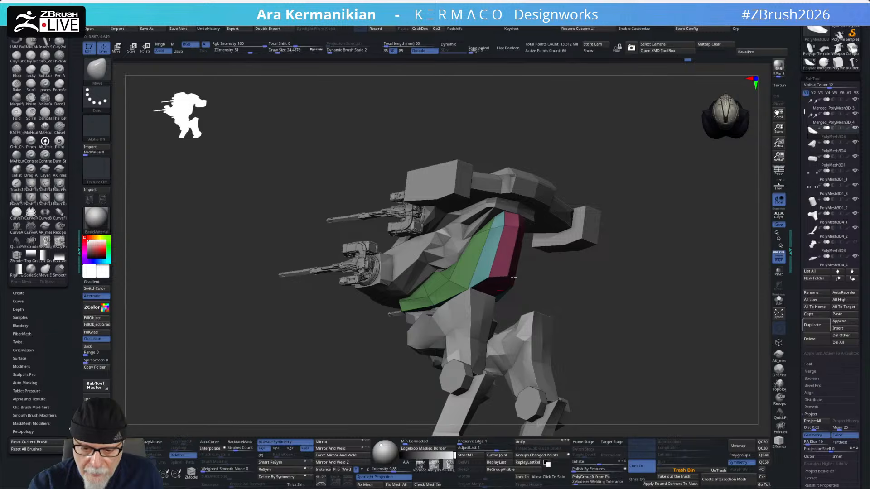
pyautogui.moveTo(513, 279); pyautogui.dragTo(616, 268)
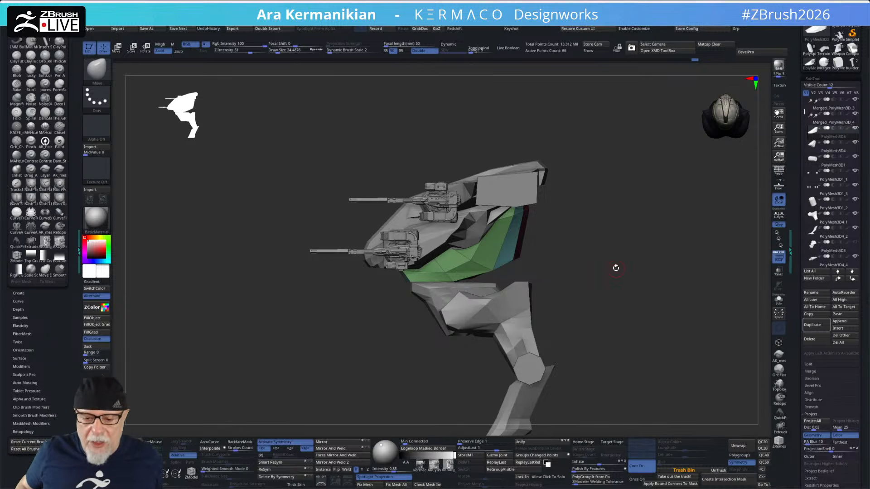
pyautogui.moveTo(623, 283); pyautogui.dragTo(655, 265)
pyautogui.rightClick(638, 292)
pyautogui.click(639, 292)
pyautogui.keyDown('alt'); pyautogui.moveTo(655, 265); pyautogui.dragTo(626, 240); pyautogui.keyUp('alt')
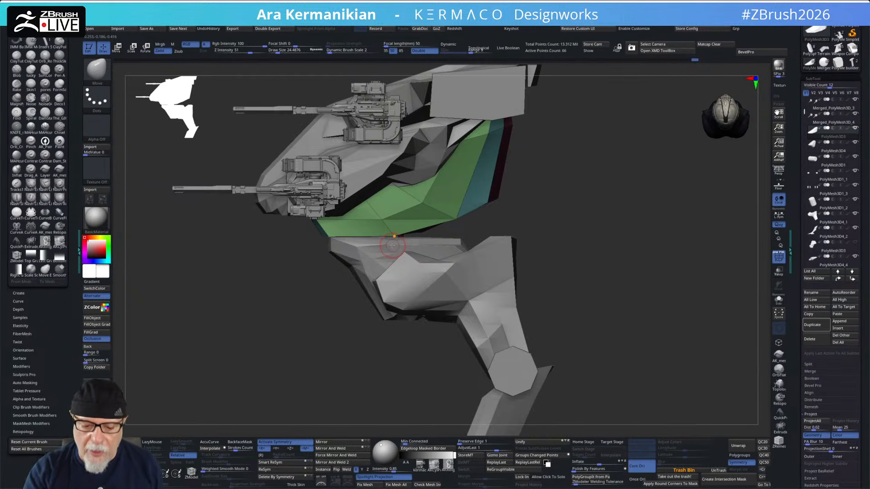
pyautogui.moveTo(582, 221); pyautogui.dragTo(612, 261)
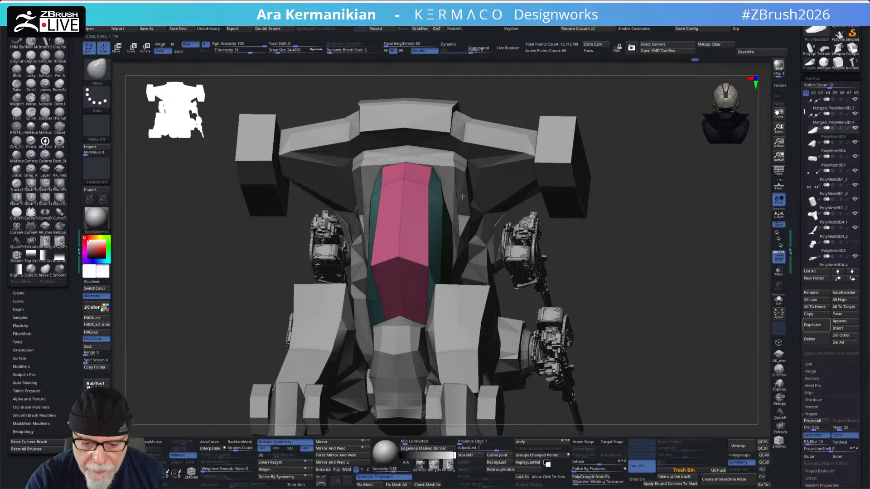
# Step: Isolate the torso shell again and make another nearly horizontal ClipCurve cut across it
pyautogui.click(778, 300)
pyautogui.moveTo(648, 250); pyautogui.dragTo(598, 335)
pyautogui.keyDown('alt'); pyautogui.moveTo(575, 277); pyautogui.dragTo(550, 347); pyautogui.keyUp('alt')
pyautogui.moveTo(462, 249)
pyautogui.mouseDown()
pyautogui.moveTo(477, 268)
pyautogui.moveTo(464, 295)
pyautogui.mouseUp()
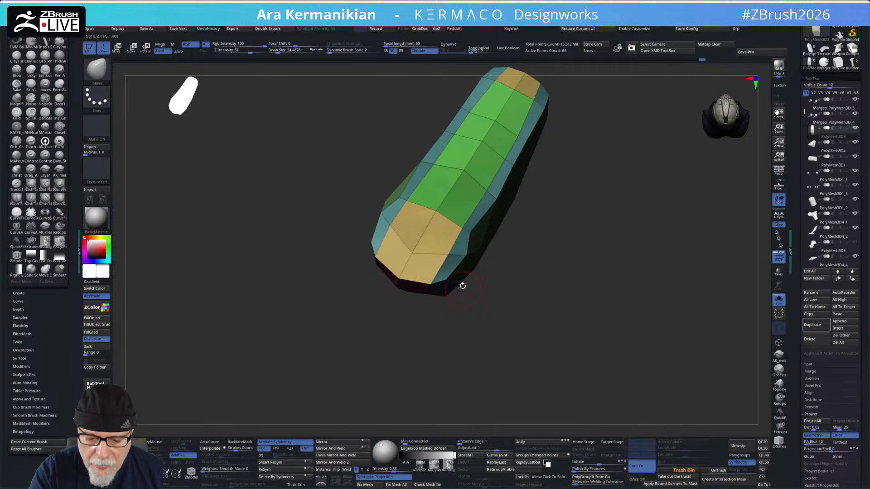
pyautogui.moveTo(465, 254)
pyautogui.mouseDown()
pyautogui.moveTo(467, 300)
pyautogui.moveTo(460, 290)
pyautogui.mouseUp()
pyautogui.moveTo(467, 259)
pyautogui.mouseDown()
pyautogui.moveTo(516, 286)
pyautogui.moveTo(537, 271)
pyautogui.moveTo(535, 234)
pyautogui.mouseUp()
pyautogui.moveTo(536, 288)
pyautogui.mouseDown()
pyautogui.moveTo(610, 345)
pyautogui.moveTo(542, 328)
pyautogui.moveTo(553, 259)
pyautogui.moveTo(544, 280)
pyautogui.moveTo(589, 283)
pyautogui.moveTo(598, 297)
pyautogui.mouseUp()
pyautogui.moveTo(318, 221)
pyautogui.keyDown('ctrl'); pyautogui.keyDown('shift'); pyautogui.mouseDown()
pyautogui.moveTo(546, 206)
pyautogui.moveTo(559, 241)
pyautogui.moveTo(565, 231)
pyautogui.mouseUp(); pyautogui.keyUp('shift'); pyautogui.keyUp('ctrl')
# Step: Bring back the other mech parts and check the trimmed shell's fit from the sides, rear and below
pyautogui.click(778, 300)
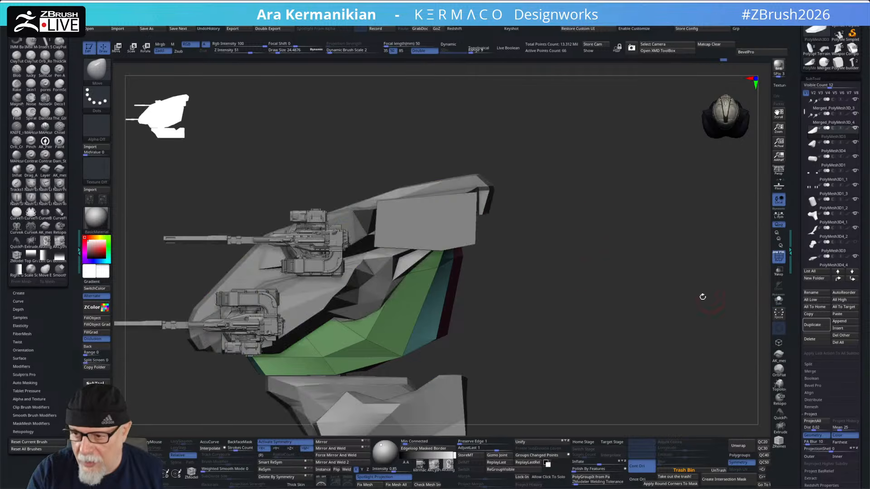
pyautogui.moveTo(594, 258); pyautogui.dragTo(519, 271)
pyautogui.moveTo(651, 226); pyautogui.dragTo(508, 267)
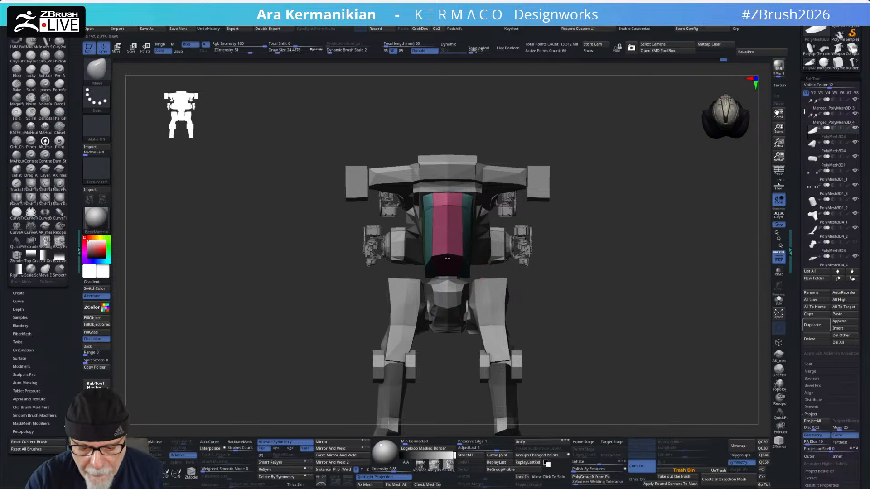
pyautogui.moveTo(598, 214); pyautogui.dragTo(569, 208)
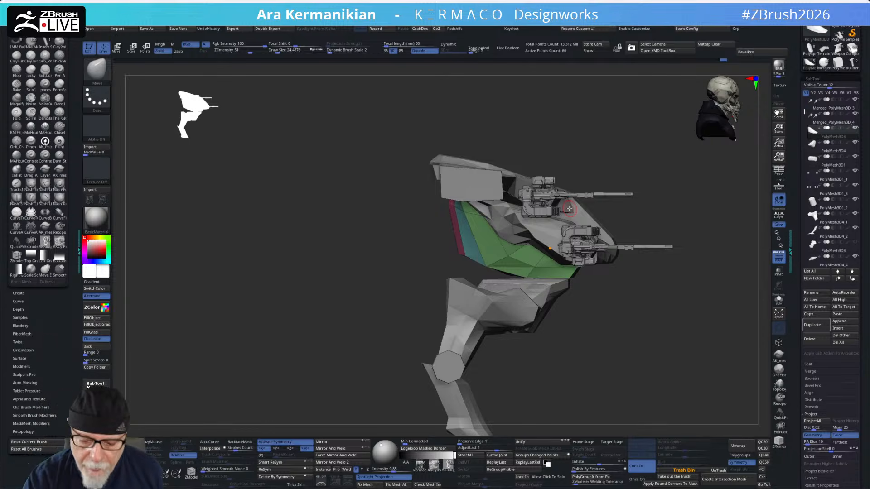
pyautogui.moveTo(569, 332); pyautogui.dragTo(501, 265)
pyautogui.keyDown('alt'); pyautogui.moveTo(576, 243); pyautogui.dragTo(564, 263); pyautogui.keyUp('alt')
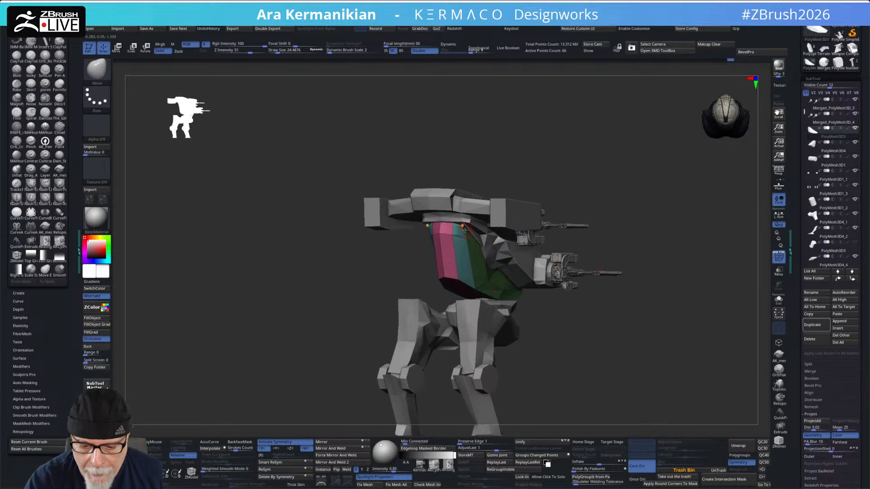
pyautogui.moveTo(588, 203); pyautogui.dragTo(585, 171)
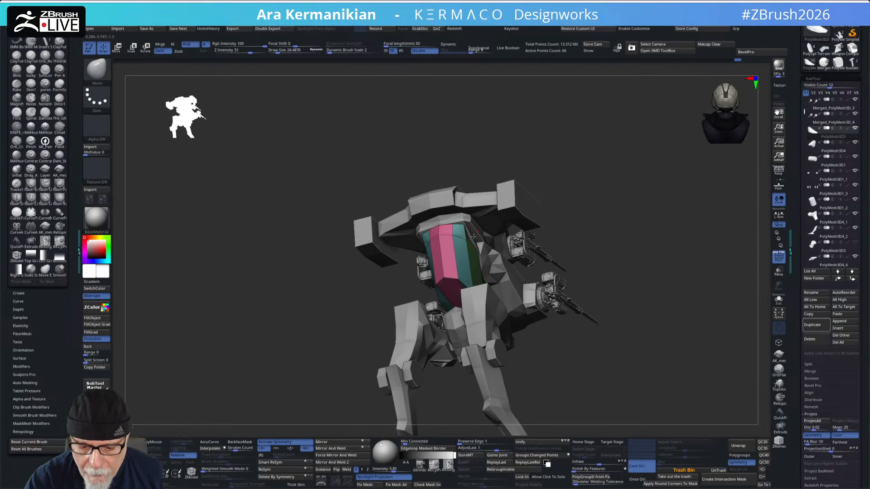
# Step: Isolate the shell and flatten the peaked upper edge of its rear face with a ClipCurve cut
pyautogui.click(779, 300)
pyautogui.moveTo(660, 258)
pyautogui.mouseDown()
pyautogui.moveTo(613, 291)
pyautogui.moveTo(589, 279)
pyautogui.moveTo(454, 280)
pyautogui.mouseUp()
pyautogui.moveTo(566, 263)
pyautogui.mouseDown()
pyautogui.moveTo(553, 292)
pyautogui.moveTo(506, 283)
pyautogui.moveTo(483, 307)
pyautogui.moveTo(509, 301)
pyautogui.moveTo(511, 290)
pyautogui.mouseUp()
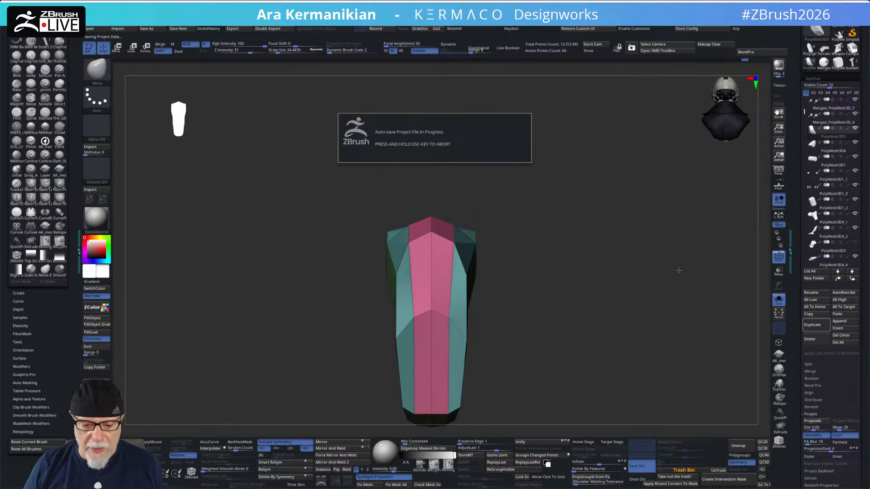
pyautogui.moveTo(679, 272); pyautogui.dragTo(678, 270)
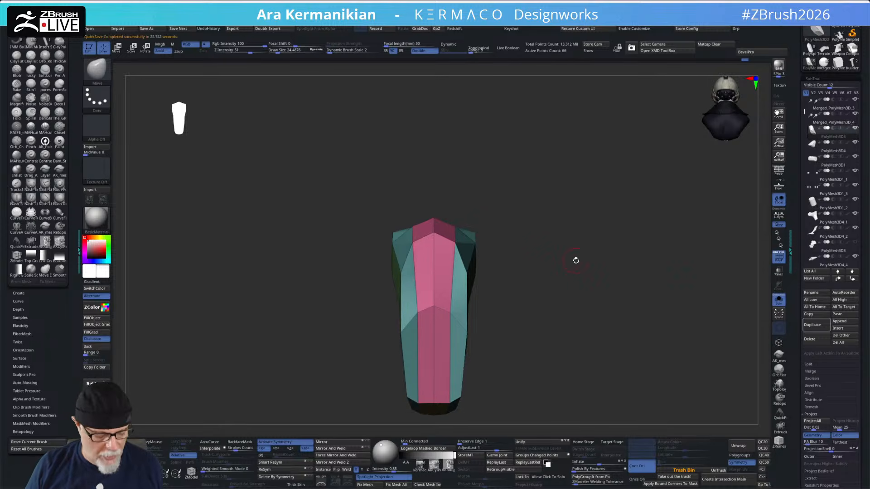
pyautogui.moveTo(224, 177)
pyautogui.keyDown('ctrl'); pyautogui.keyDown('shift'); pyautogui.mouseDown()
pyautogui.moveTo(665, 169)
pyautogui.moveTo(674, 227)
pyautogui.mouseUp(); pyautogui.keyUp('shift'); pyautogui.keyUp('ctrl')
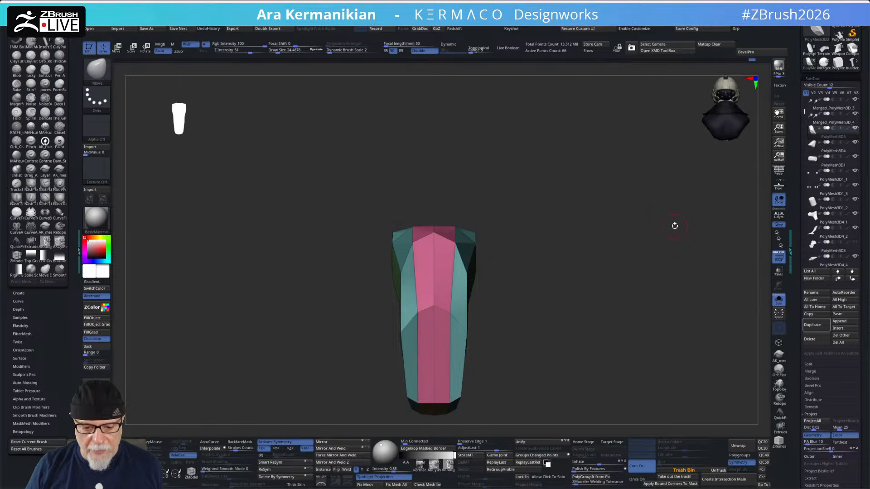
# Step: Inspect how the shell's rear sits beneath the upper body among the other parts, with Transparency turned on
pyautogui.click(778, 300)
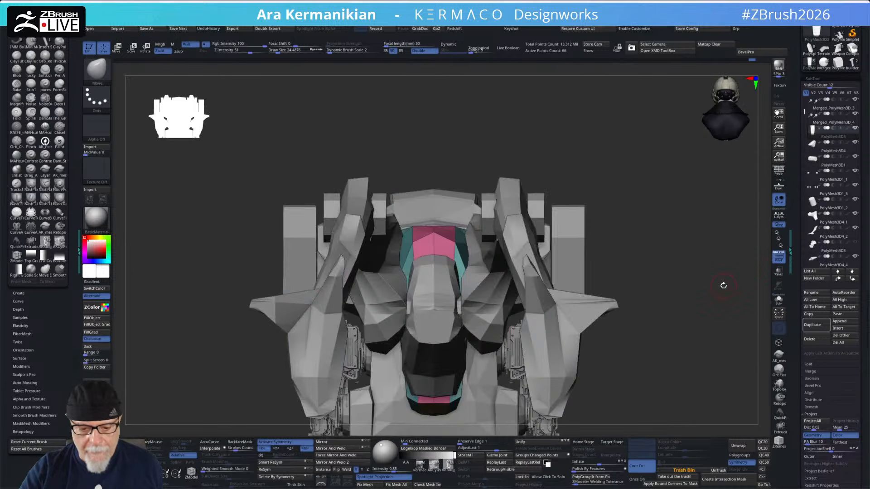
pyautogui.moveTo(723, 285); pyautogui.dragTo(602, 255)
pyautogui.moveTo(539, 212); pyautogui.dragTo(568, 213)
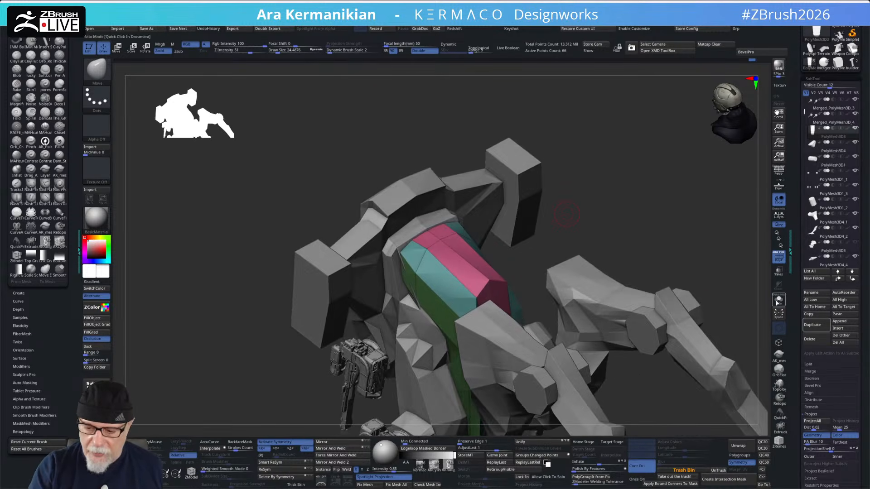
pyautogui.click(778, 300)
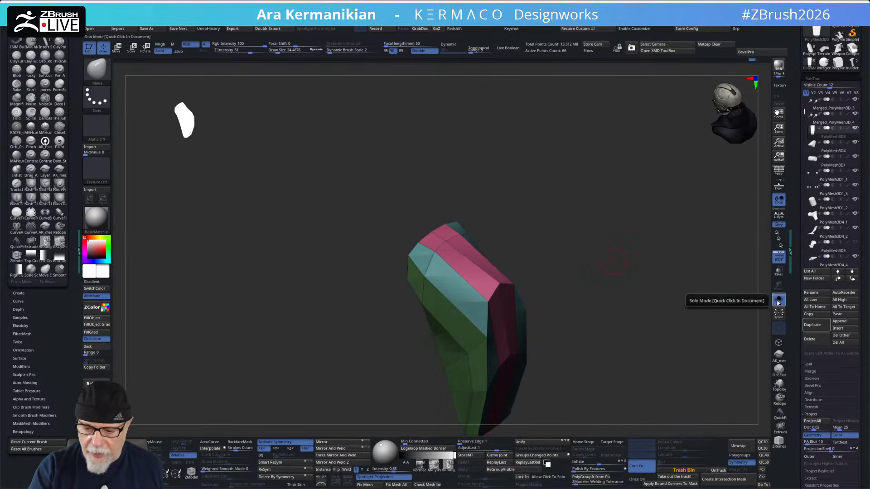
pyautogui.click(779, 299)
pyautogui.moveTo(456, 225); pyautogui.dragTo(520, 252)
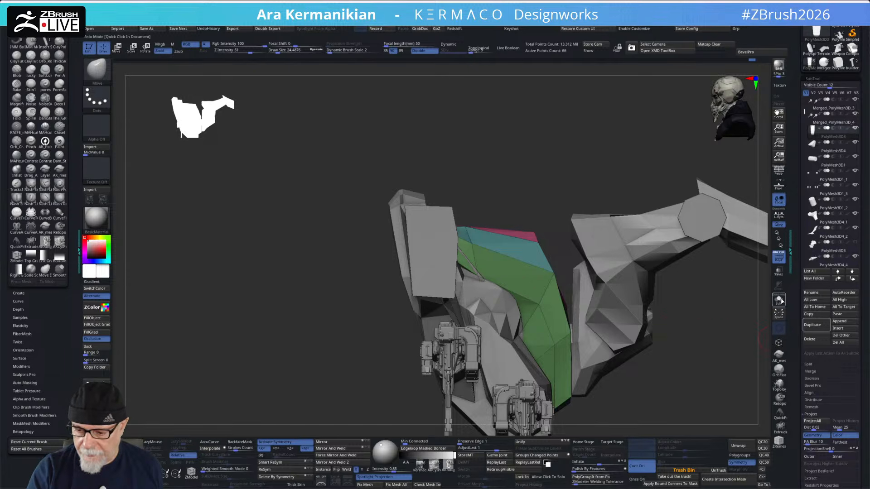
pyautogui.click(778, 271)
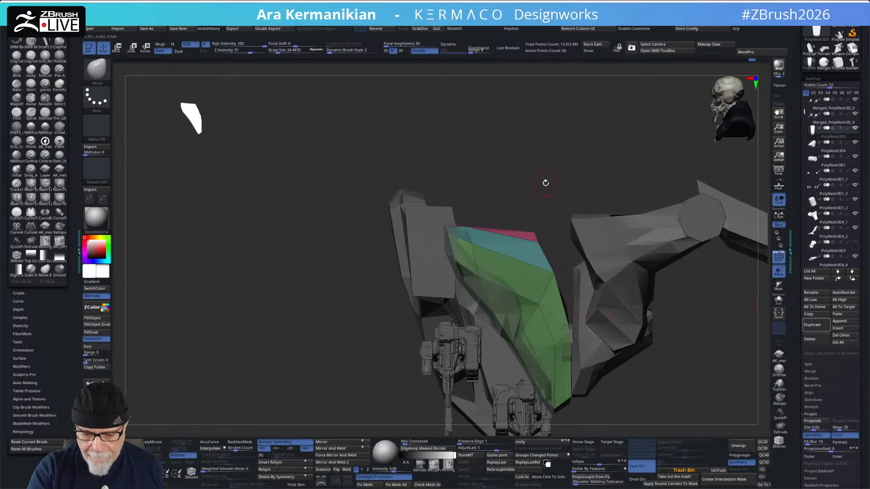
pyautogui.moveTo(552, 179); pyautogui.dragTo(614, 314)
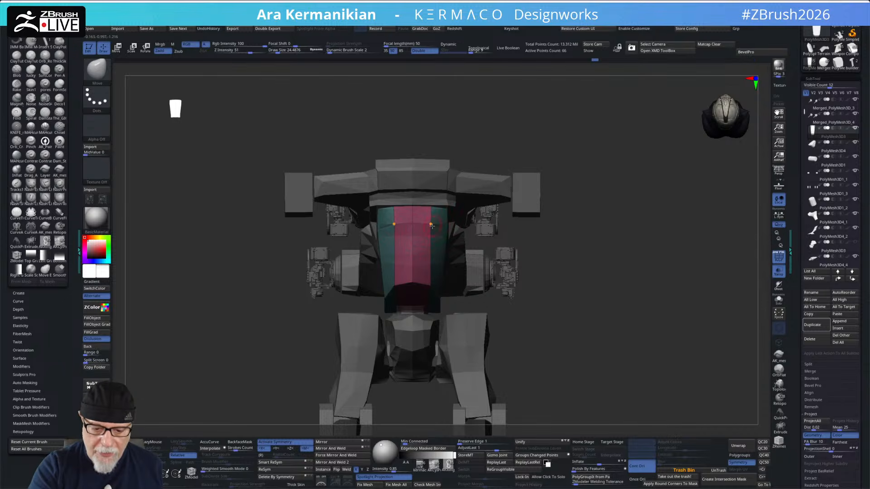
pyautogui.moveTo(575, 256); pyautogui.dragTo(542, 294)
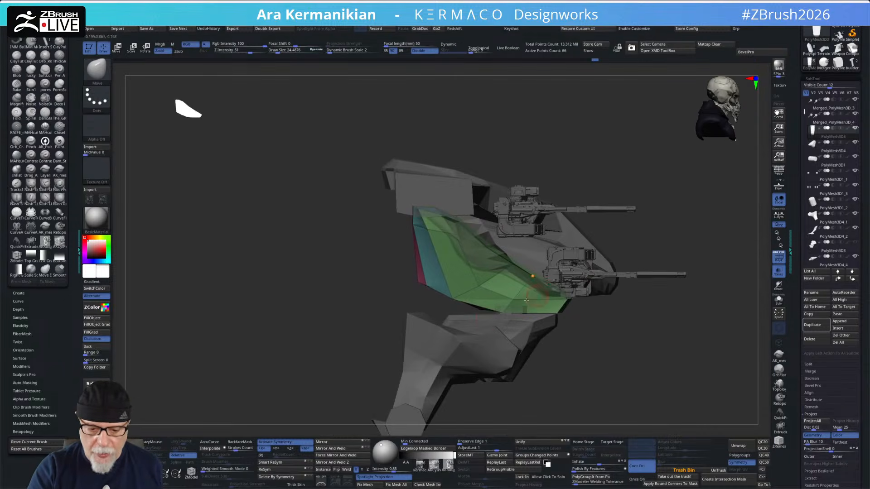
pyautogui.moveTo(609, 339); pyautogui.dragTo(617, 250)
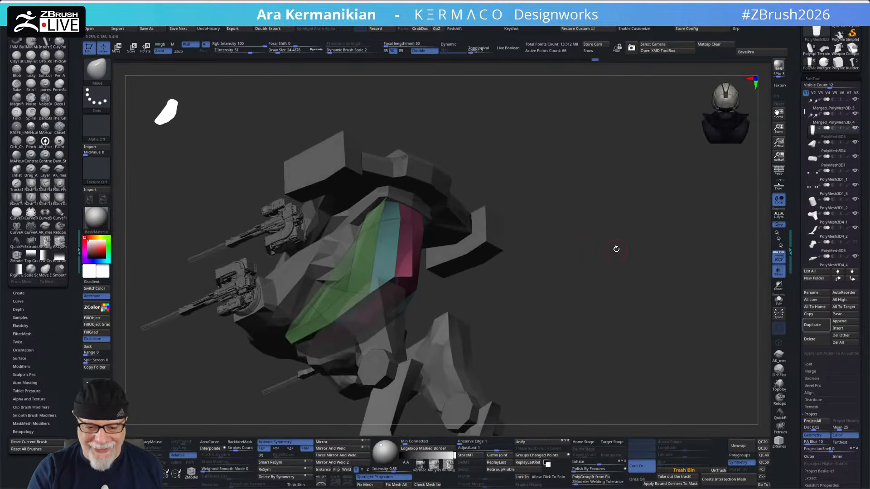
pyautogui.moveTo(607, 280)
pyautogui.mouseDown()
pyautogui.moveTo(610, 260)
pyautogui.moveTo(643, 312)
pyautogui.mouseUp()
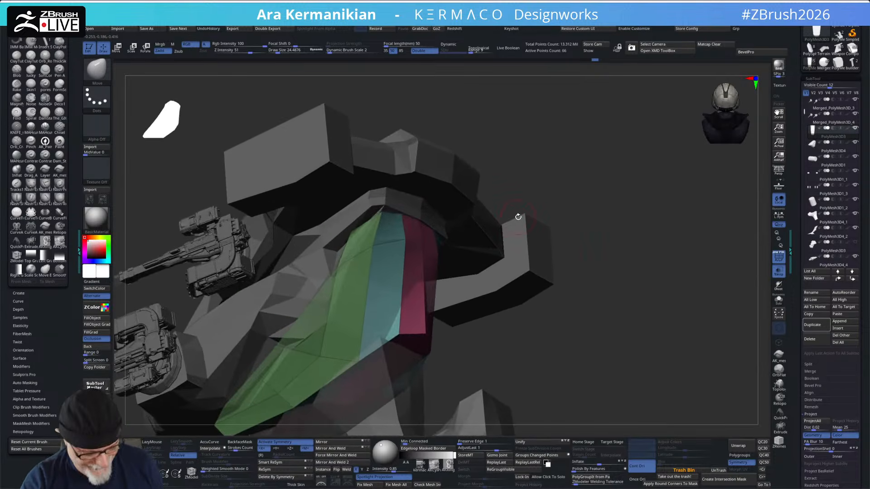
# Step: Extrude the top polygons of the shell's rear face outward with ZModeler QMesh on a single poly
pyautogui.press('b')
pyautogui.press('z')
pyautogui.press('m')
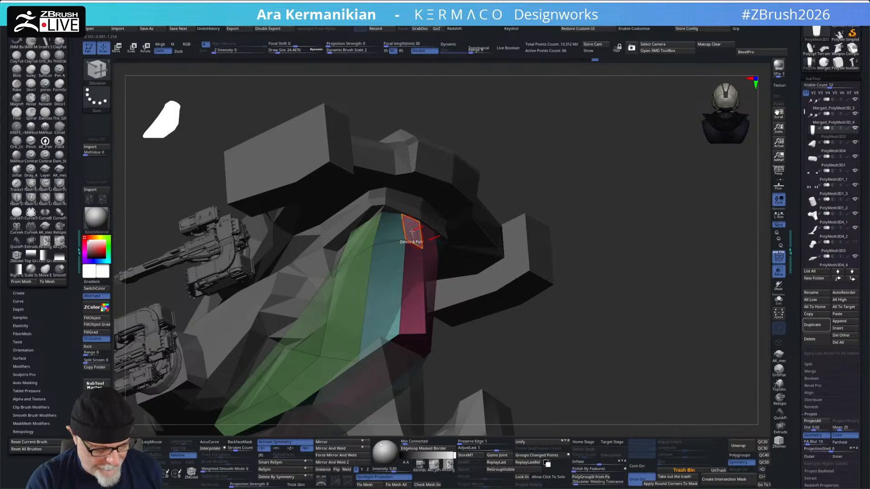
pyautogui.press('space')
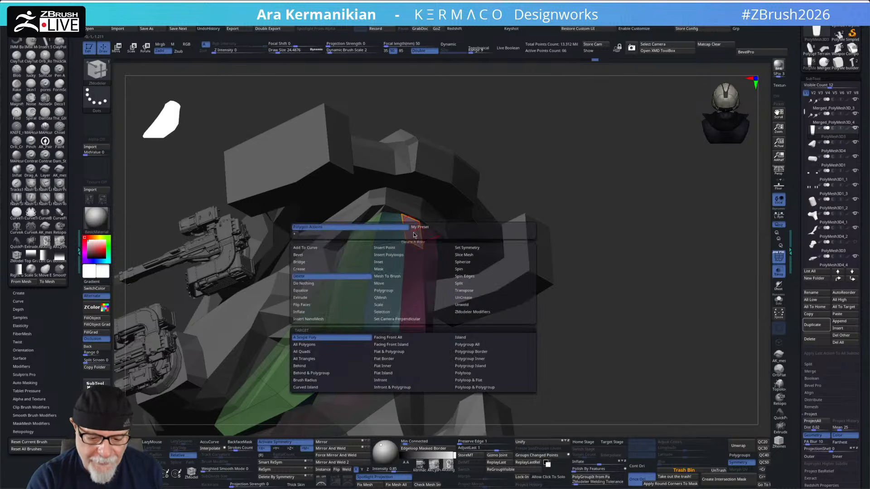
pyautogui.click(382, 298)
pyautogui.moveTo(413, 233); pyautogui.dragTo(443, 223)
pyautogui.click(778, 299)
pyautogui.moveTo(673, 277); pyautogui.dragTo(739, 314)
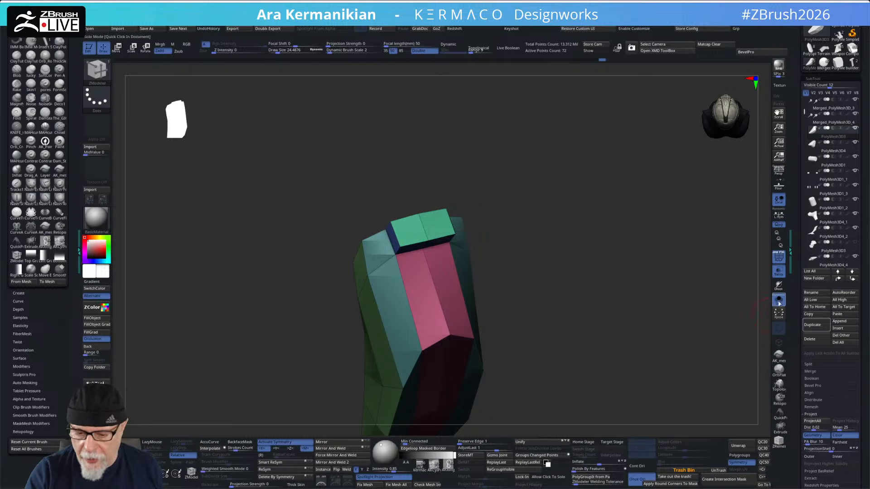
# Step: Examine the extruded rear block and the mech's overall silhouette from the side, rear and front with Transparency off
pyautogui.click(779, 302)
pyautogui.moveTo(639, 309); pyautogui.dragTo(552, 289)
pyautogui.moveTo(456, 241); pyautogui.dragTo(454, 245)
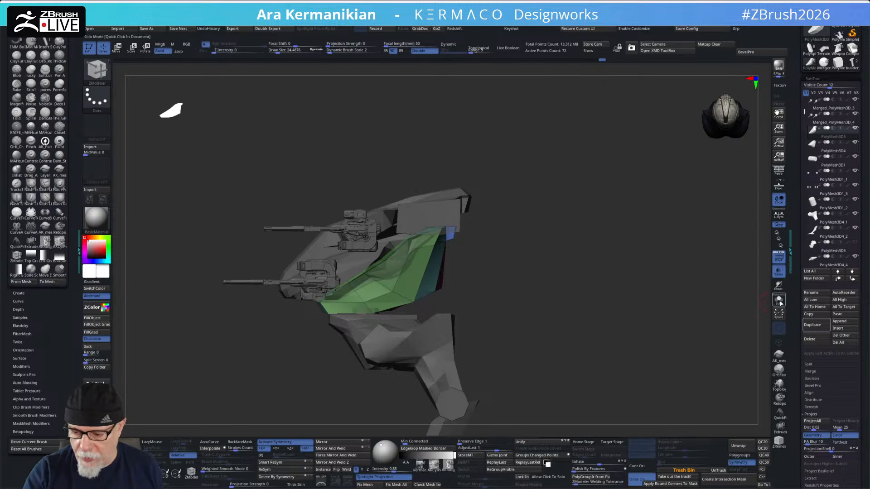
pyautogui.click(780, 301)
pyautogui.click(779, 301)
pyautogui.moveTo(731, 283); pyautogui.dragTo(483, 244)
pyautogui.moveTo(621, 295); pyautogui.dragTo(569, 300)
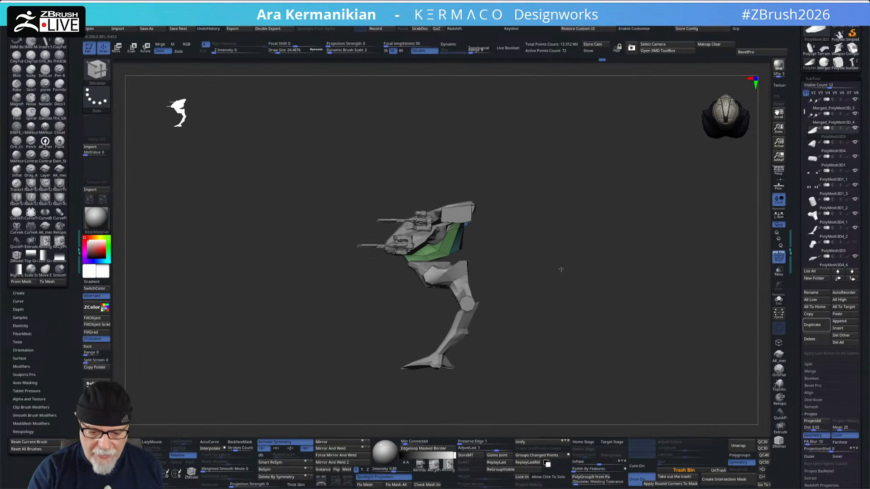
pyautogui.moveTo(565, 267); pyautogui.dragTo(429, 294)
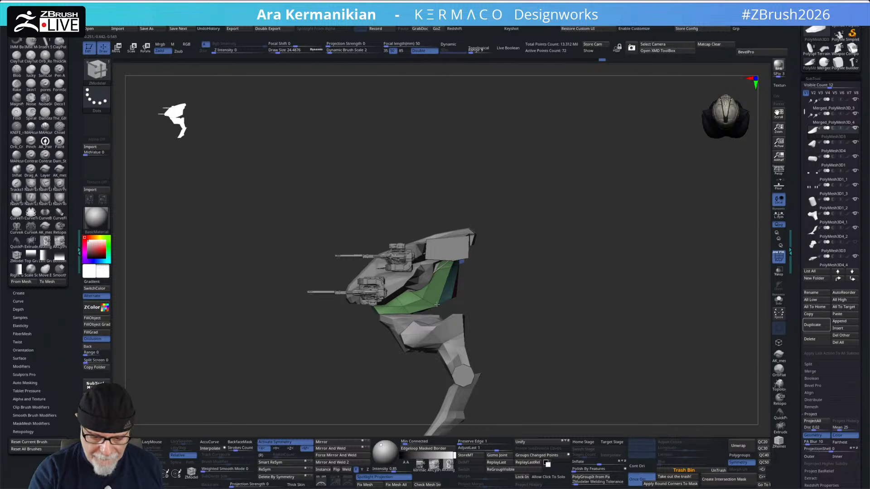
pyautogui.moveTo(489, 300); pyautogui.dragTo(457, 301)
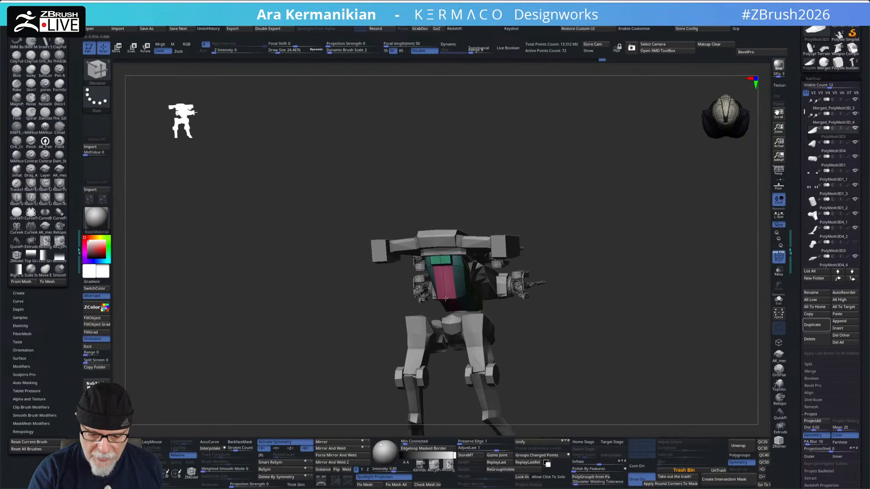
pyautogui.moveTo(571, 275); pyautogui.dragTo(472, 275)
pyautogui.hotkey('ctrl', 'shift')
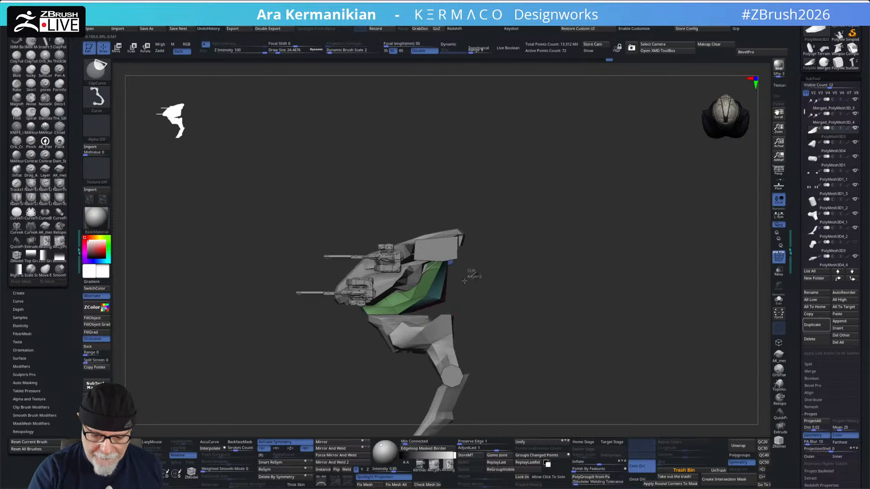
pyautogui.keyDown('ctrl'); pyautogui.keyDown('shift'); pyautogui.moveTo(417, 331); pyautogui.dragTo(415, 333); pyautogui.keyUp('shift'); pyautogui.keyUp('ctrl')
pyautogui.moveTo(589, 344)
pyautogui.keyDown('alt'); pyautogui.mouseDown()
pyautogui.moveTo(657, 323)
pyautogui.moveTo(561, 326)
pyautogui.moveTo(643, 334)
pyautogui.moveTo(607, 338)
pyautogui.moveTo(544, 310)
pyautogui.moveTo(567, 320)
pyautogui.mouseUp(); pyautogui.keyUp('alt')
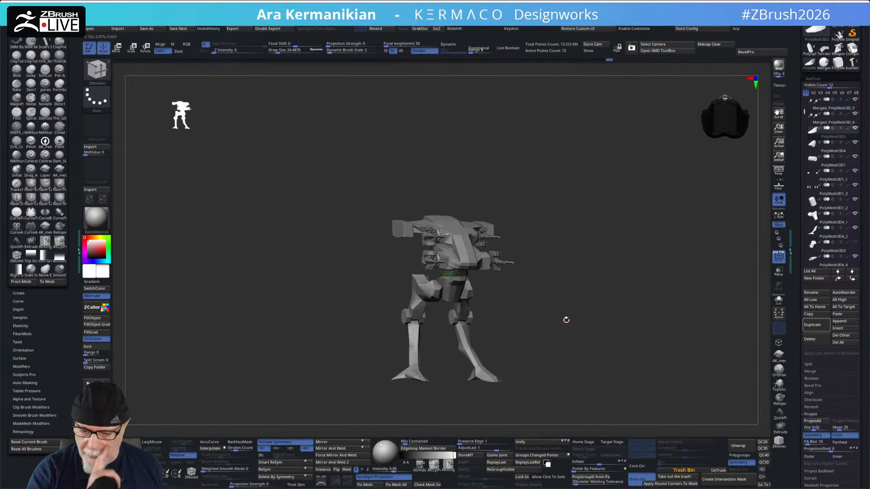
pyautogui.moveTo(586, 254); pyautogui.dragTo(643, 275)
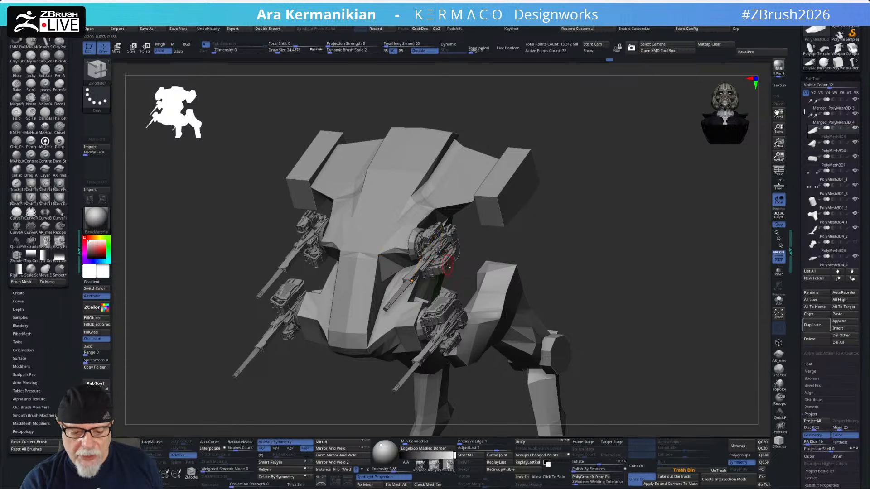
# Step: Select the upper pair of guns and isolate it with Solo for a close look at the round mounts
pyautogui.keyDown('alt'); pyautogui.click(448, 265); pyautogui.keyUp('alt')
pyautogui.keyDown('shift'); pyautogui.moveTo(562, 198); pyautogui.dragTo(615, 220); pyautogui.keyUp('shift')
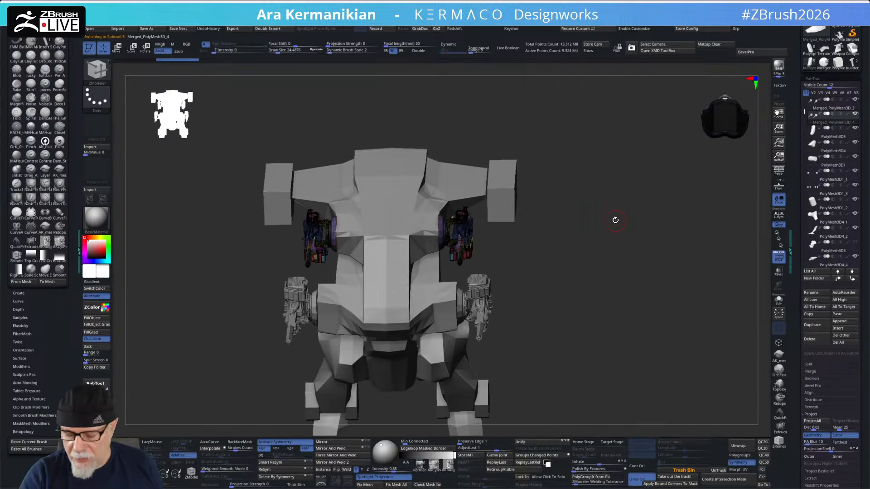
pyautogui.click(779, 301)
pyautogui.moveTo(587, 268); pyautogui.dragTo(623, 195)
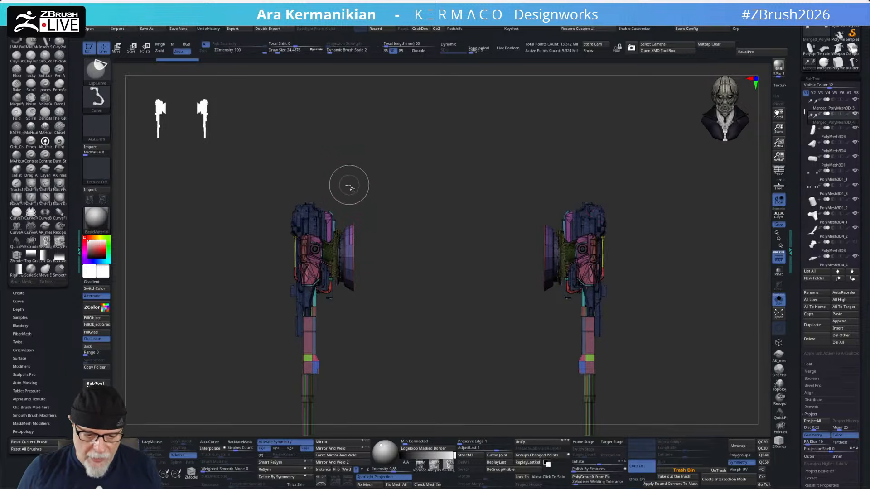
pyautogui.moveTo(349, 189)
pyautogui.keyDown('ctrl'); pyautogui.keyDown('shift'); pyautogui.mouseDown()
pyautogui.moveTo(442, 315)
pyautogui.moveTo(427, 210)
pyautogui.moveTo(462, 192)
pyautogui.moveTo(491, 234)
pyautogui.moveTo(466, 264)
pyautogui.moveTo(443, 262)
pyautogui.mouseUp(); pyautogui.keyUp('shift'); pyautogui.keyUp('ctrl')
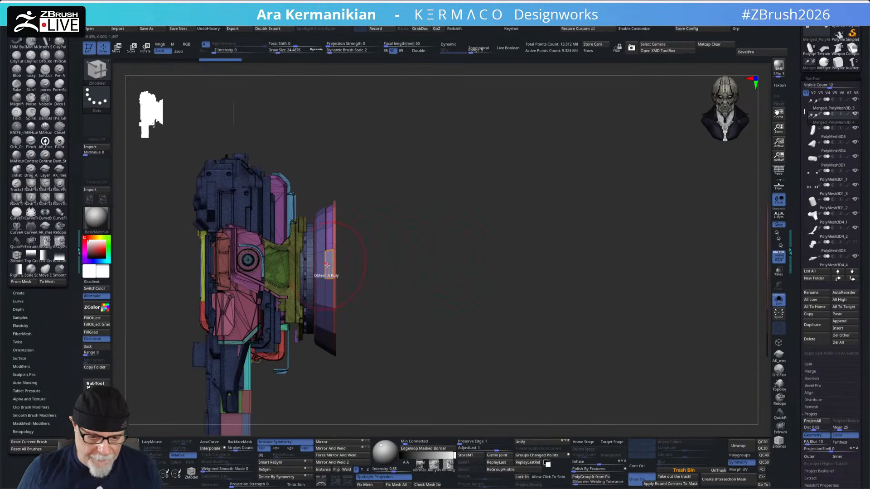
# Step: Set the ZModeler polygon action to Mask with Polygroup Island as the target for the gun's round mount
pyautogui.press('space')
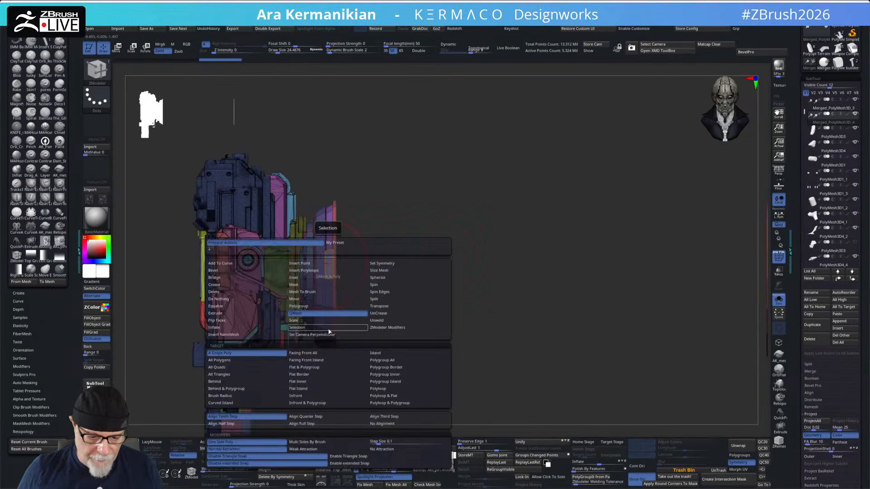
pyautogui.click(300, 285)
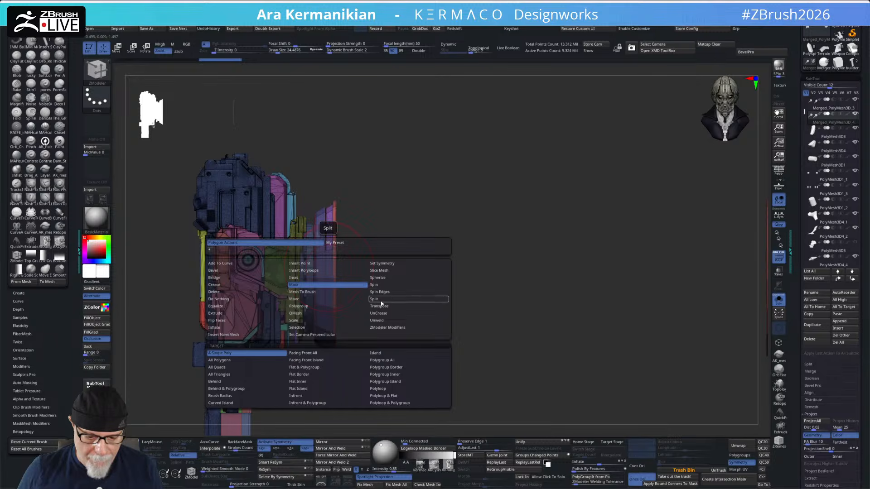
pyautogui.click(394, 383)
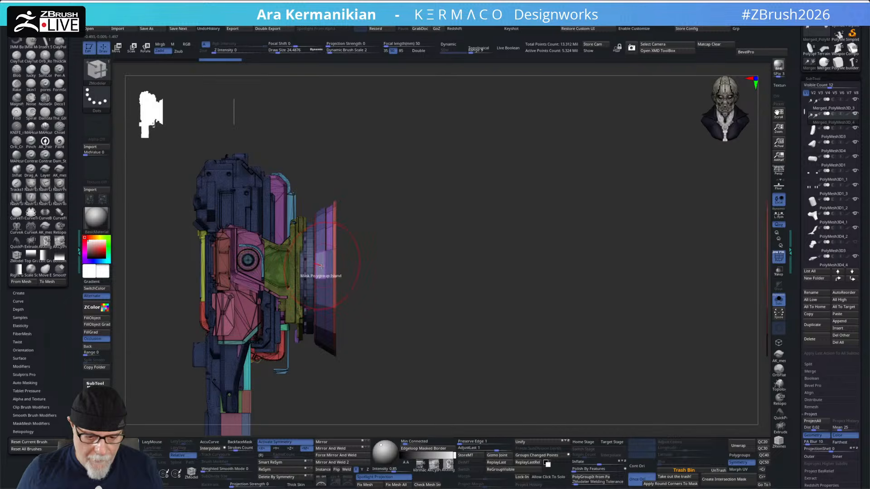
pyautogui.moveTo(443, 294); pyautogui.dragTo(498, 285)
pyautogui.keyDown('alt'); pyautogui.moveTo(414, 244); pyautogui.dragTo(459, 252); pyautogui.keyUp('alt')
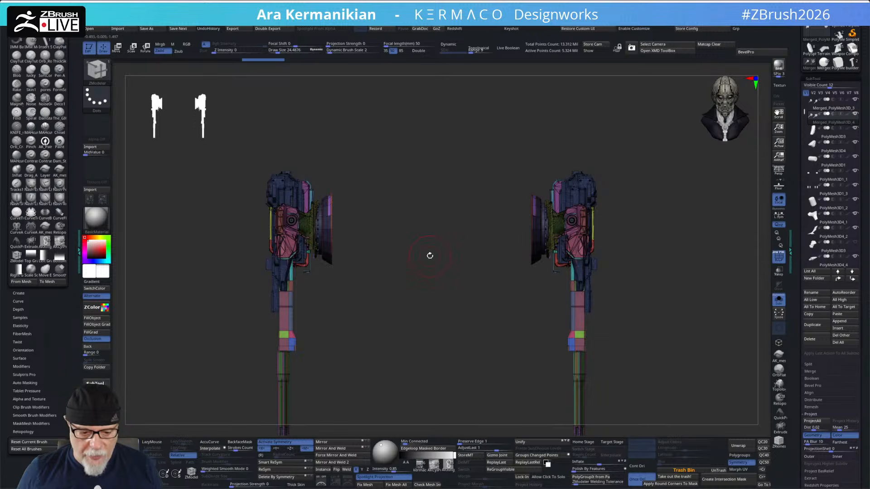
# Step: Try to shift the upper guns outward with the gizmo, its orientation reset, stretching the round mounts toward the hull
pyautogui.press('w')
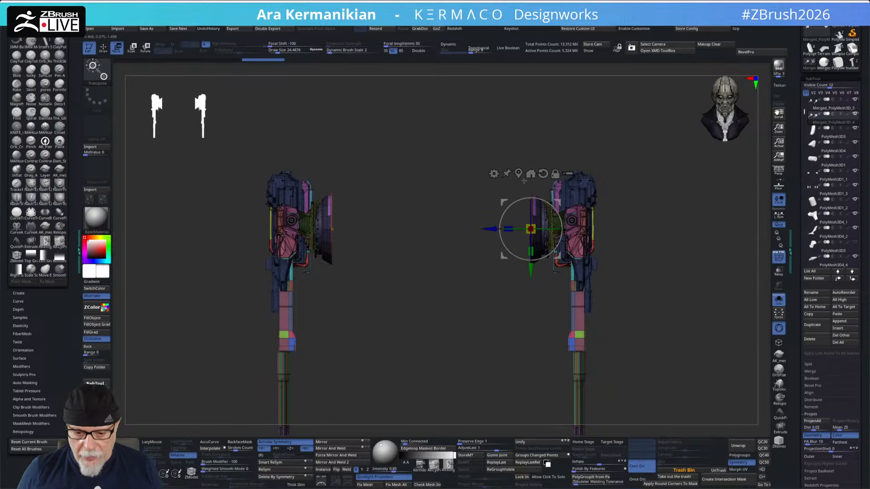
pyautogui.click(543, 174)
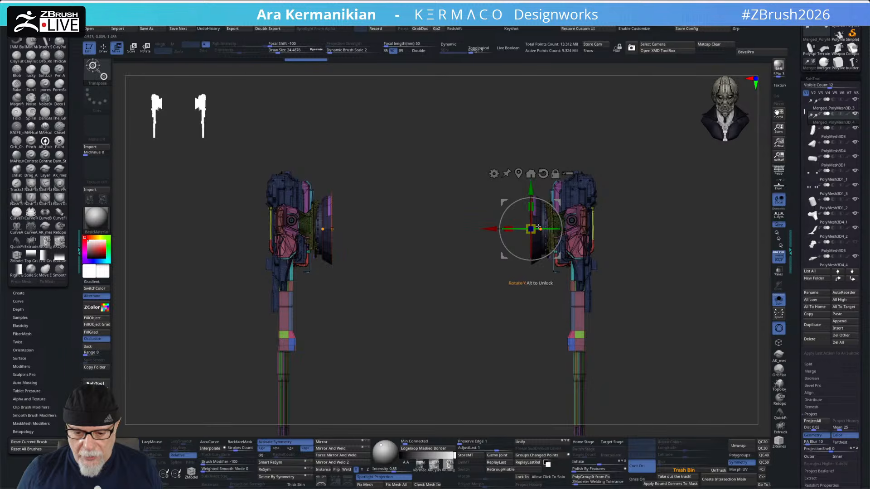
pyautogui.click(779, 300)
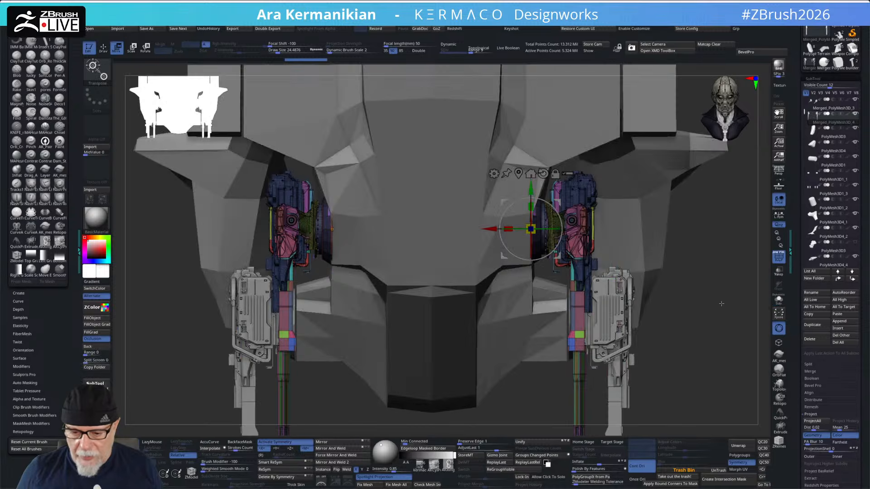
pyautogui.keyDown('alt'); pyautogui.moveTo(667, 298); pyautogui.dragTo(627, 284); pyautogui.keyUp('alt')
pyautogui.moveTo(483, 212); pyautogui.dragTo(559, 199)
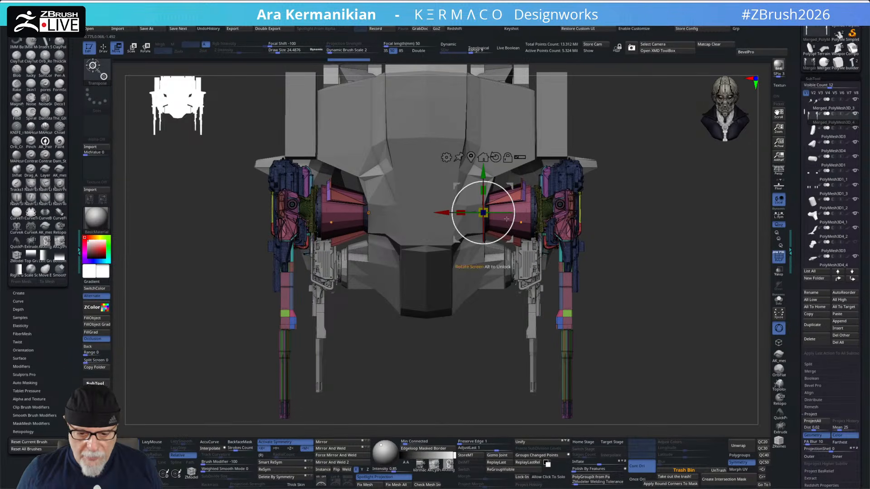
pyautogui.moveTo(557, 239); pyautogui.dragTo(675, 218)
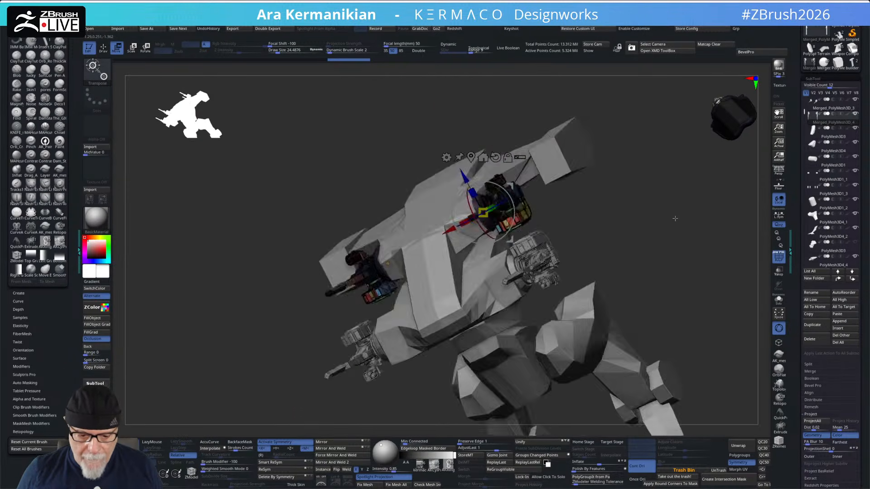
# Step: Isolate the upper guns again and try masking the round mount by polygroup island from several angles
pyautogui.click(777, 300)
pyautogui.press('f')
pyautogui.press('q')
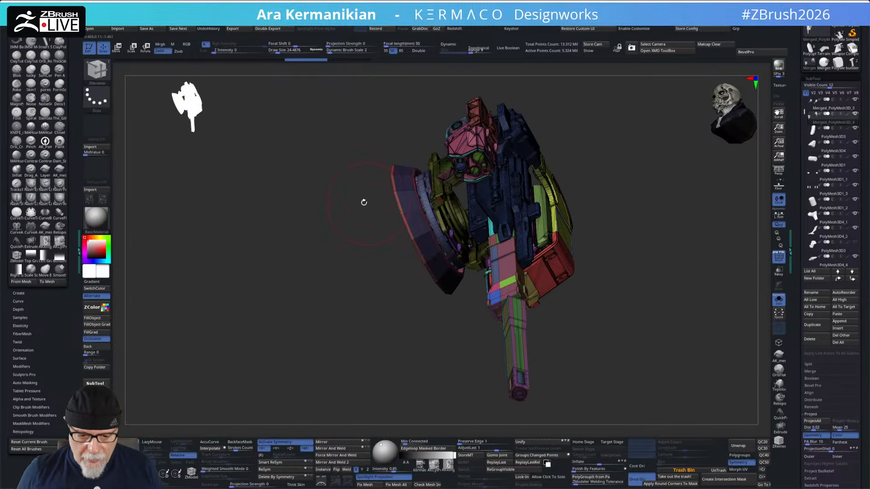
pyautogui.moveTo(339, 228); pyautogui.dragTo(354, 275)
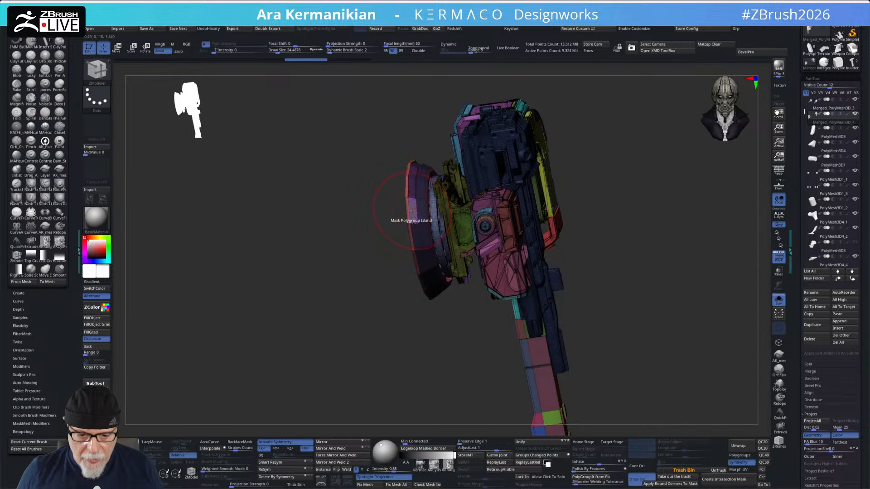
pyautogui.moveTo(362, 287)
pyautogui.mouseDown()
pyautogui.moveTo(365, 247)
pyautogui.moveTo(352, 301)
pyautogui.moveTo(379, 288)
pyautogui.mouseUp()
pyautogui.moveTo(378, 288); pyautogui.dragTo(344, 229, button='right')
pyautogui.click(399, 263)
pyautogui.click(337, 227)
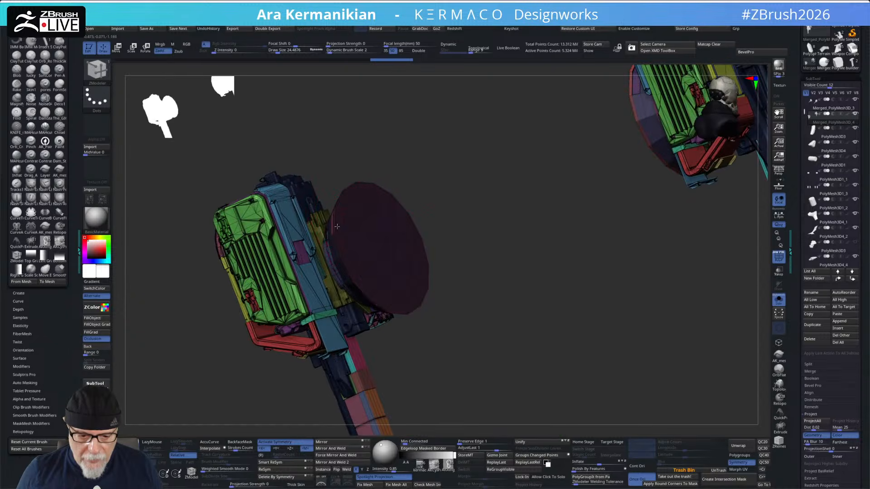
pyautogui.moveTo(453, 168); pyautogui.dragTo(438, 232, button='right')
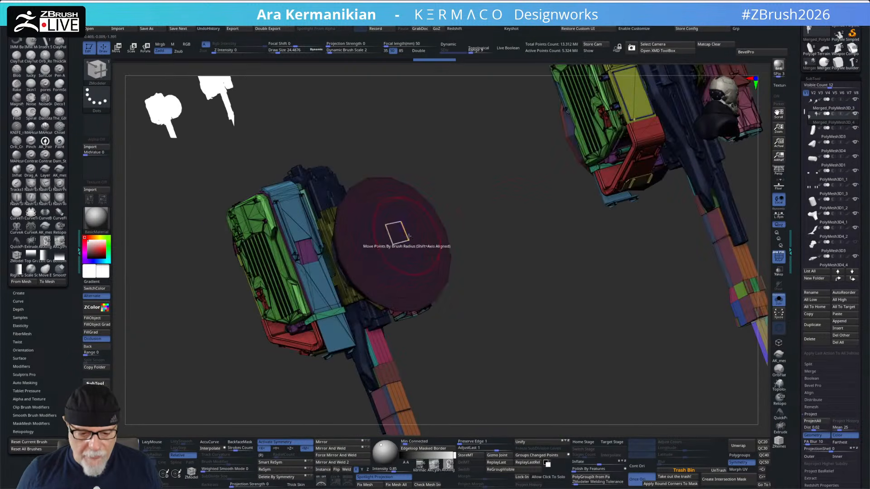
# Step: Change the ZModeler Mask target to Island, clear the existing mask and mask the gun's round mount disc
pyautogui.press('space')
pyautogui.click(451, 344)
pyautogui.keyDown('ctrl'); pyautogui.moveTo(544, 325); pyautogui.dragTo(562, 344); pyautogui.keyUp('ctrl')
pyautogui.click(404, 252)
pyautogui.moveTo(493, 308); pyautogui.dragTo(382, 233, button='right')
# Step: Bring the other parts back into view and move the upper guns outward from the hull with the gizmo
pyautogui.press('w')
pyautogui.moveTo(676, 264)
pyautogui.keyDown('alt'); pyautogui.mouseDown(button='right')
pyautogui.moveTo(703, 322)
pyautogui.moveTo(697, 303)
pyautogui.moveTo(651, 295)
pyautogui.moveTo(641, 225)
pyautogui.moveTo(670, 268)
pyautogui.mouseUp(button='right'); pyautogui.keyUp('alt')
pyautogui.click(776, 301)
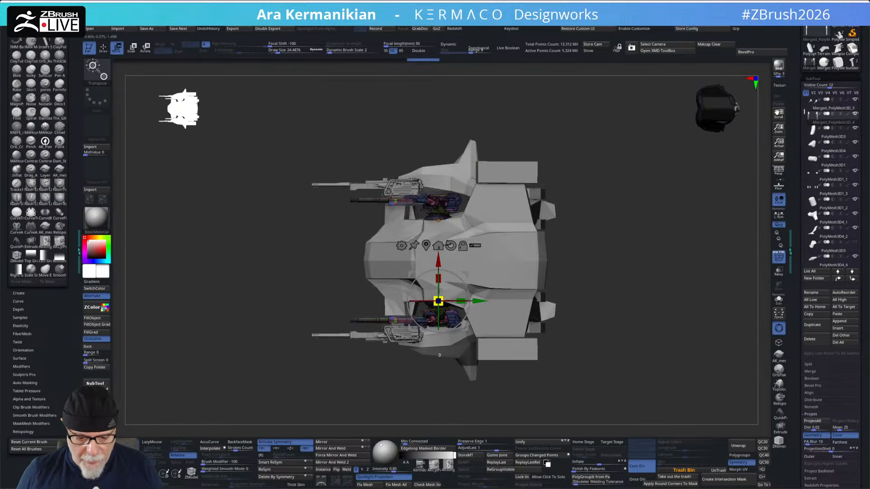
pyautogui.moveTo(455, 284); pyautogui.dragTo(465, 280)
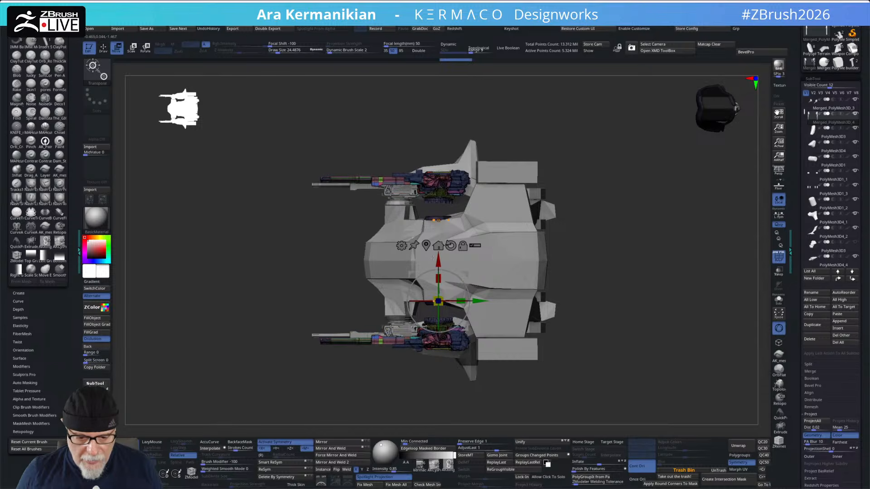
pyautogui.moveTo(439, 262); pyautogui.dragTo(440, 246)
pyautogui.moveTo(639, 361); pyautogui.dragTo(626, 300)
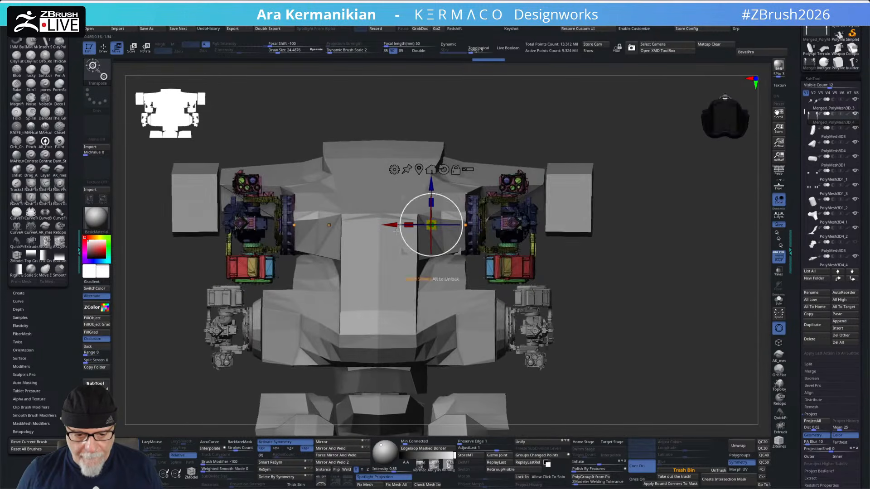
pyautogui.moveTo(392, 225)
pyautogui.mouseDown()
pyautogui.moveTo(418, 226)
pyautogui.moveTo(394, 226)
pyautogui.mouseUp()
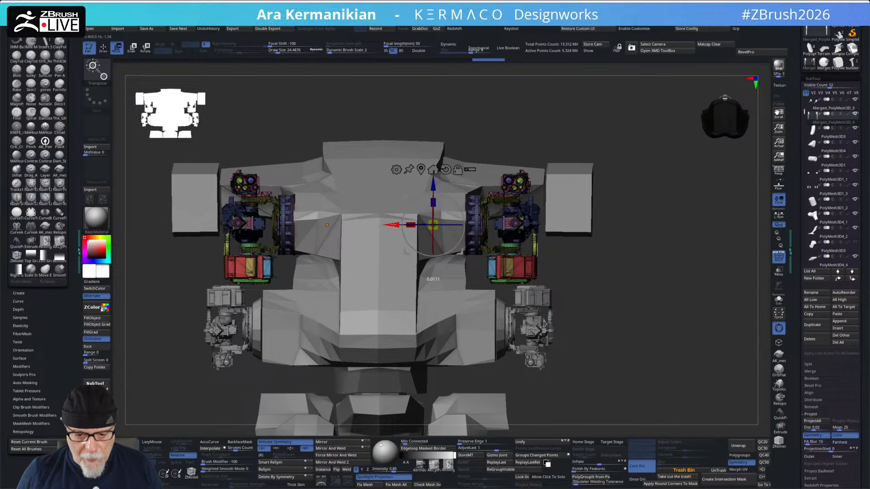
# Step: Examine the repositioned upper guns and the mech's overall silhouette from several angles with the interface partly hidden
pyautogui.moveTo(709, 311)
pyautogui.keyDown('alt'); pyautogui.mouseDown()
pyautogui.moveTo(705, 293)
pyautogui.moveTo(656, 280)
pyautogui.moveTo(629, 294)
pyautogui.moveTo(638, 283)
pyautogui.moveTo(713, 271)
pyautogui.moveTo(705, 282)
pyautogui.mouseUp(); pyautogui.keyUp('alt')
pyautogui.press('Tab')
pyautogui.press('q')
pyautogui.moveTo(661, 244); pyautogui.dragTo(685, 245)
pyautogui.moveTo(652, 317); pyautogui.dragTo(623, 330)
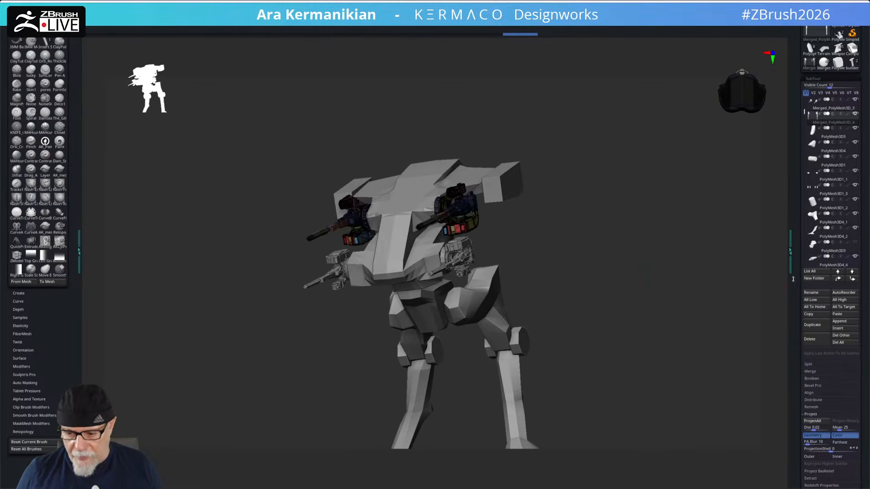
pyautogui.moveTo(655, 301); pyautogui.dragTo(602, 293)
pyautogui.press('Tab')
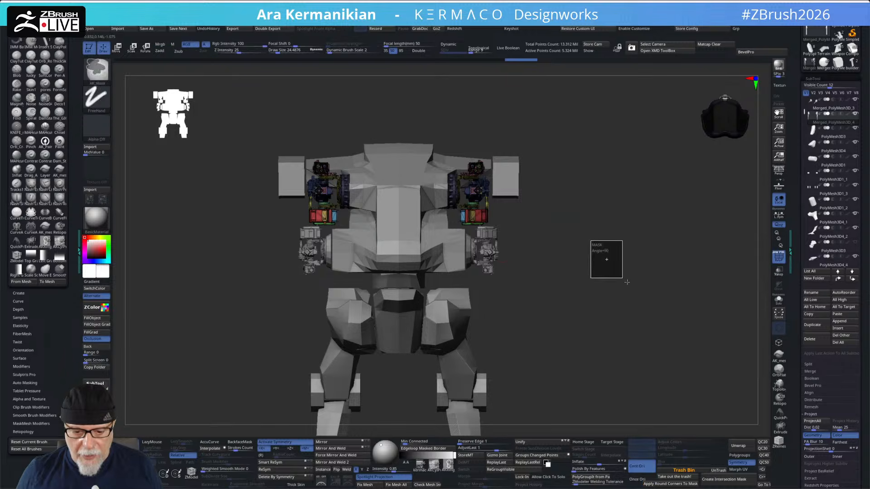
# Step: Delete the subtool holding the lower pair of guns
pyautogui.keyDown('alt'); pyautogui.click(494, 233); pyautogui.keyUp('alt')
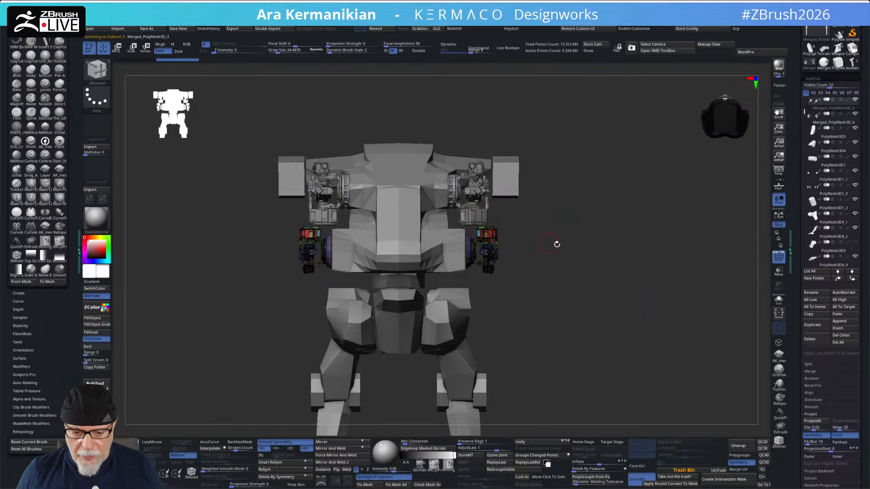
pyautogui.click(814, 341)
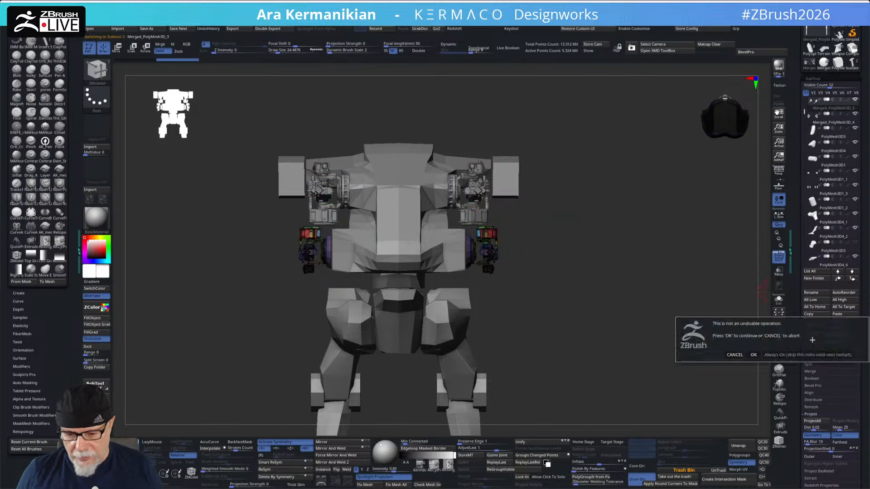
pyautogui.click(753, 355)
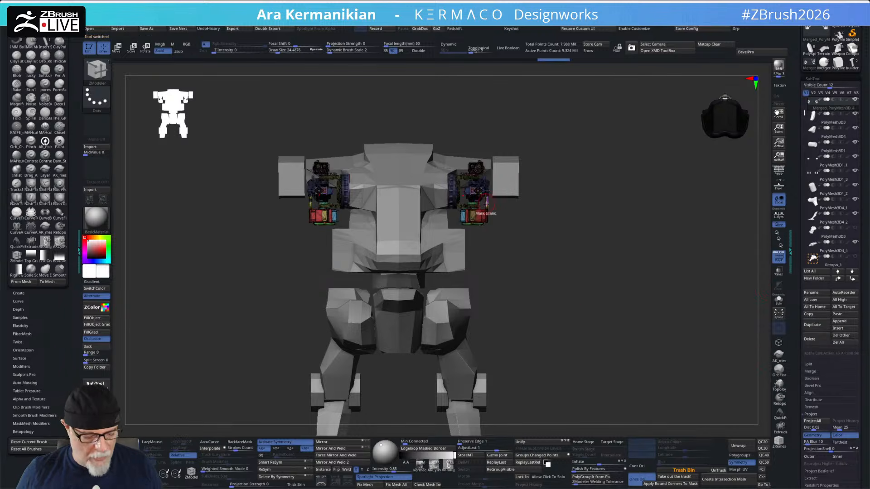
# Step: Try to duplicate the upper guns down beside the lower torso shell and shift the copies outward
pyautogui.press('w')
pyautogui.keyDown('ctrl'); pyautogui.moveTo(429, 161); pyautogui.dragTo(432, 215); pyautogui.keyUp('ctrl')
pyautogui.moveTo(405, 256); pyautogui.dragTo(381, 255)
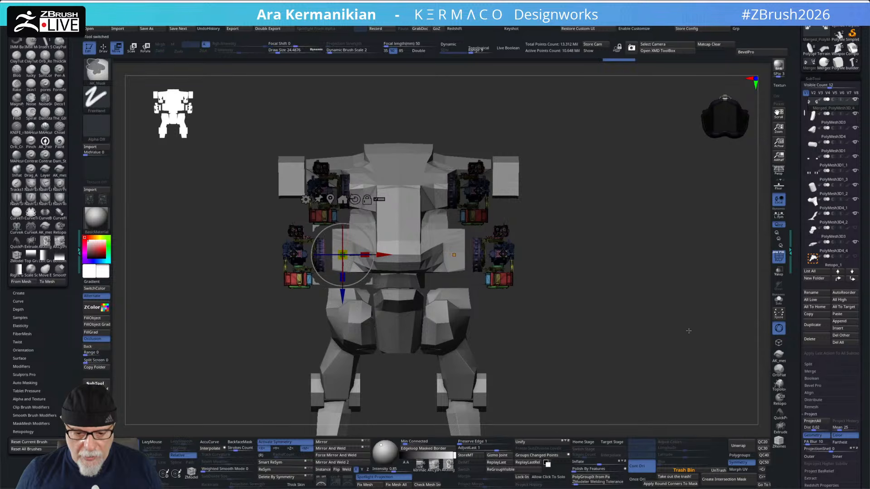
pyautogui.hotkey('ctrl', 'z')
pyautogui.hotkey('ctrl', 'z')
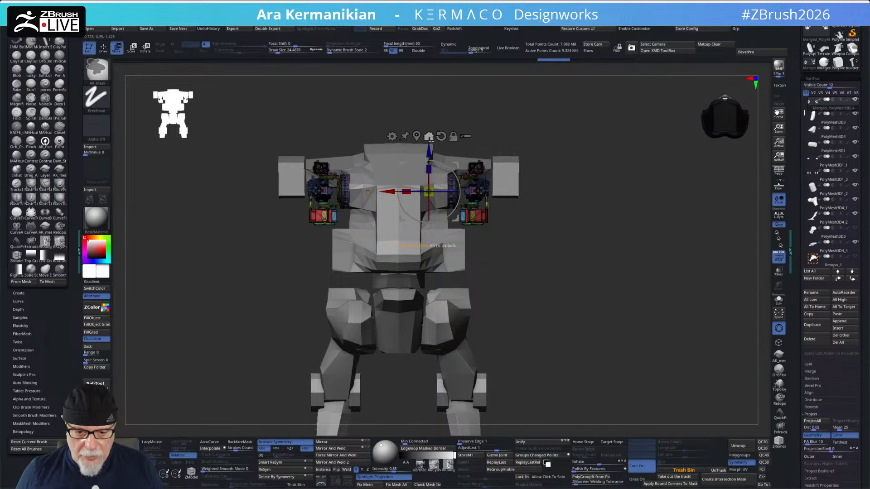
# Step: Duplicate the pair of side-mounted guns directly below the originals at the height of the lower torso
pyautogui.moveTo(390, 194); pyautogui.dragTo(512, 197)
pyautogui.hotkey('ctrl', 'z')
pyautogui.moveTo(680, 316); pyautogui.dragTo(657, 181)
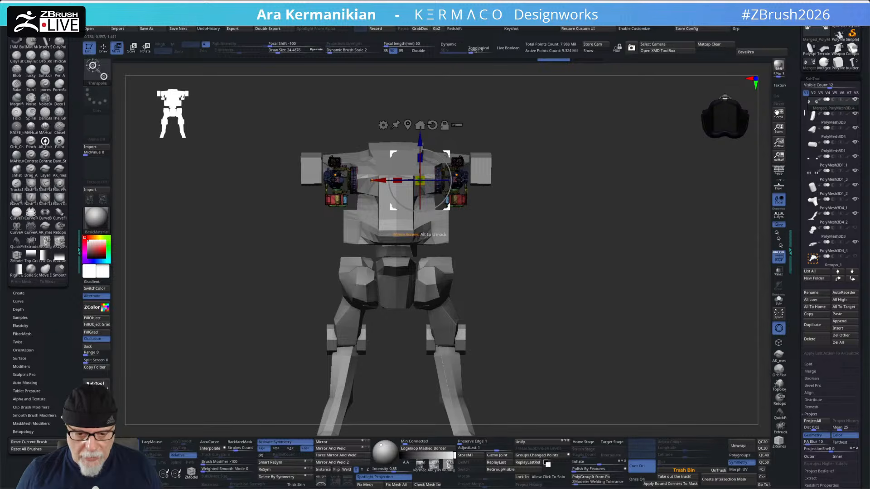
pyautogui.keyDown('ctrl'); pyautogui.moveTo(420, 141); pyautogui.dragTo(424, 189); pyautogui.keyUp('ctrl')
pyautogui.keyDown('shift'); pyautogui.moveTo(602, 286); pyautogui.dragTo(623, 287); pyautogui.keyUp('shift')
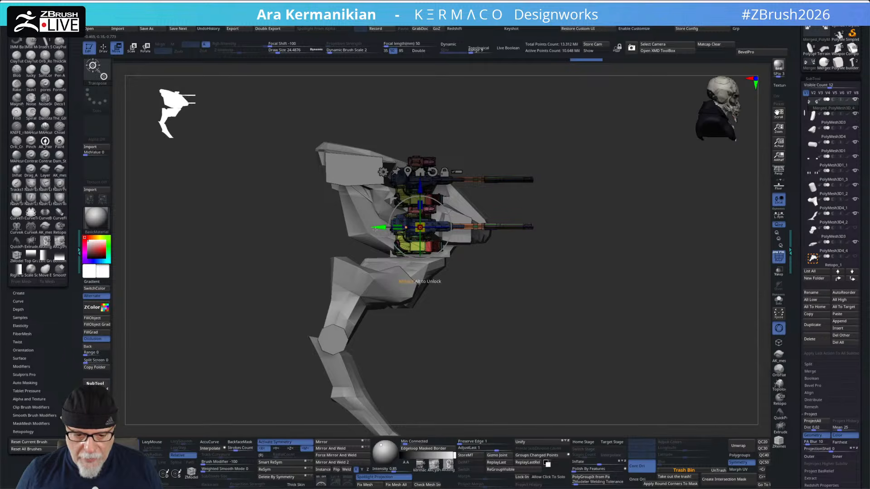
# Step: Move the duplicated lower guns forward and outward so they sit on both sides of the lower torso
pyautogui.moveTo(422, 227); pyautogui.dragTo(445, 228)
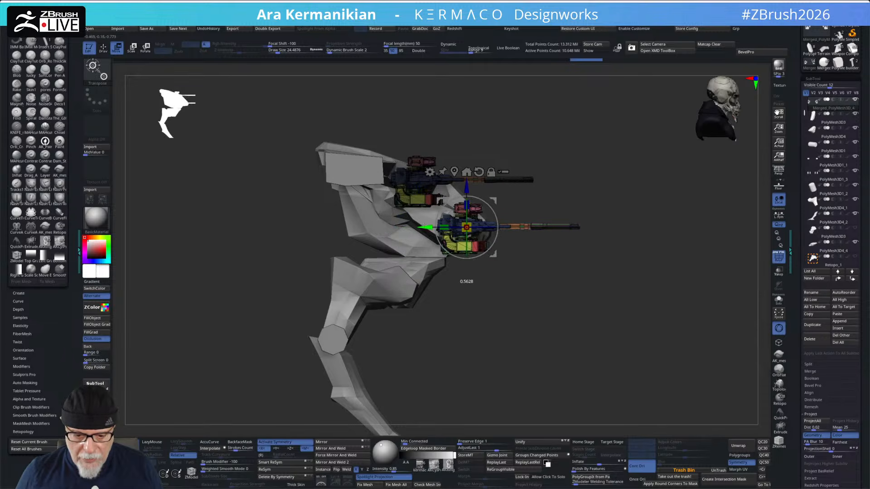
pyautogui.keyDown('shift'); pyautogui.moveTo(629, 358); pyautogui.dragTo(557, 360); pyautogui.keyUp('shift')
pyautogui.moveTo(411, 226); pyautogui.dragTo(434, 228)
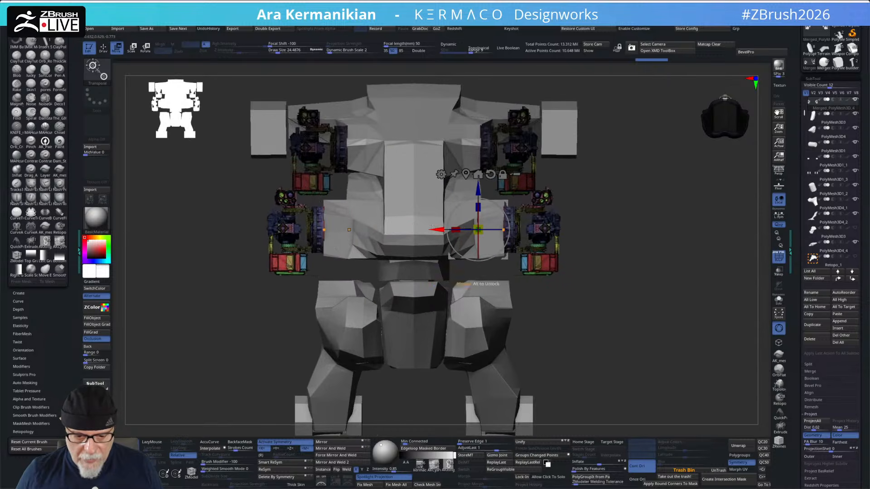
pyautogui.moveTo(478, 191); pyautogui.dragTo(478, 190)
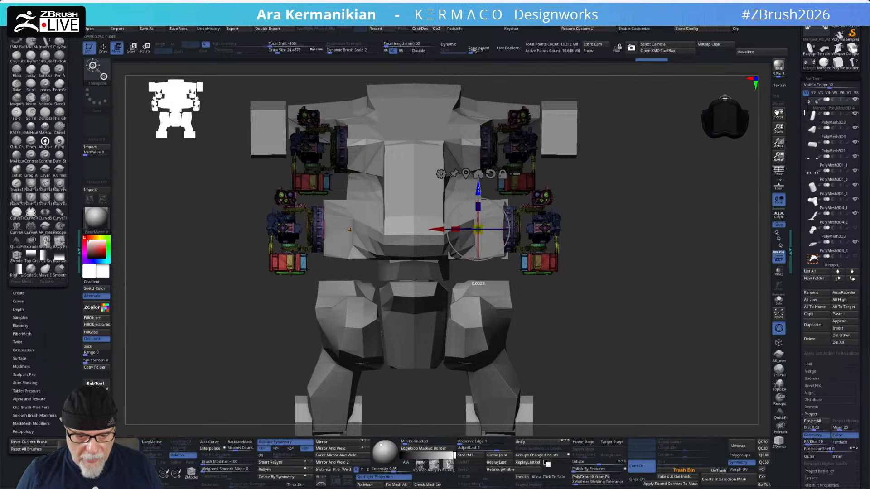
pyautogui.moveTo(439, 229); pyautogui.dragTo(439, 229)
pyautogui.press('q')
pyautogui.moveTo(676, 324)
pyautogui.mouseDown()
pyautogui.moveTo(650, 315)
pyautogui.moveTo(723, 333)
pyautogui.mouseUp()
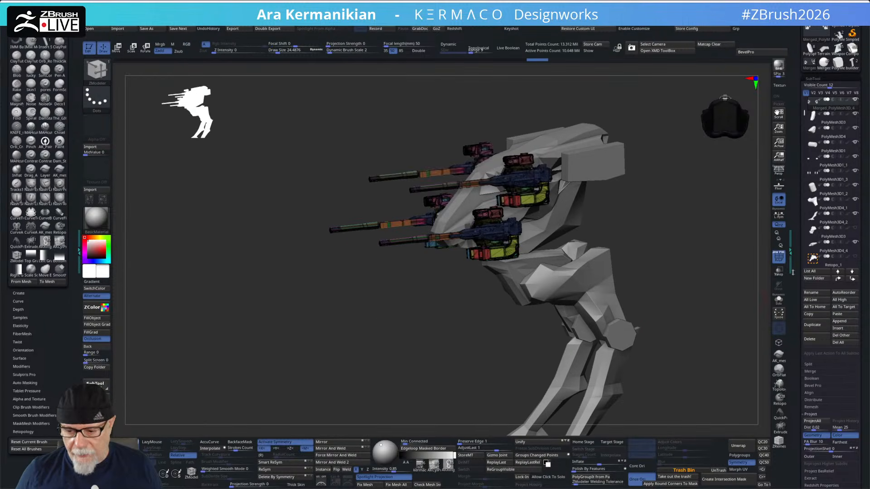
# Step: Turn off the polyframe display, invert the guns' mask, and split the masked upper guns into their own subtool
pyautogui.click(779, 257)
pyautogui.moveTo(724, 272); pyautogui.dragTo(613, 305)
pyautogui.press('w')
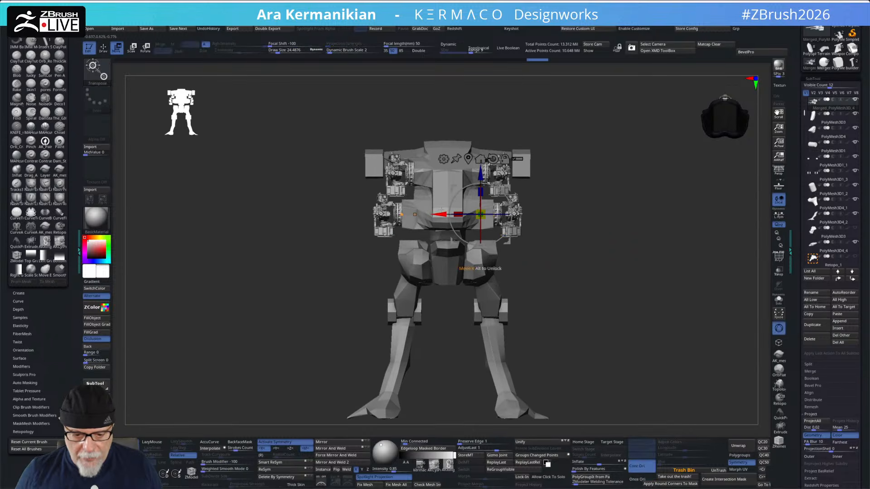
pyautogui.moveTo(438, 215); pyautogui.dragTo(444, 214)
pyautogui.hotkey('ctrl', 'z')
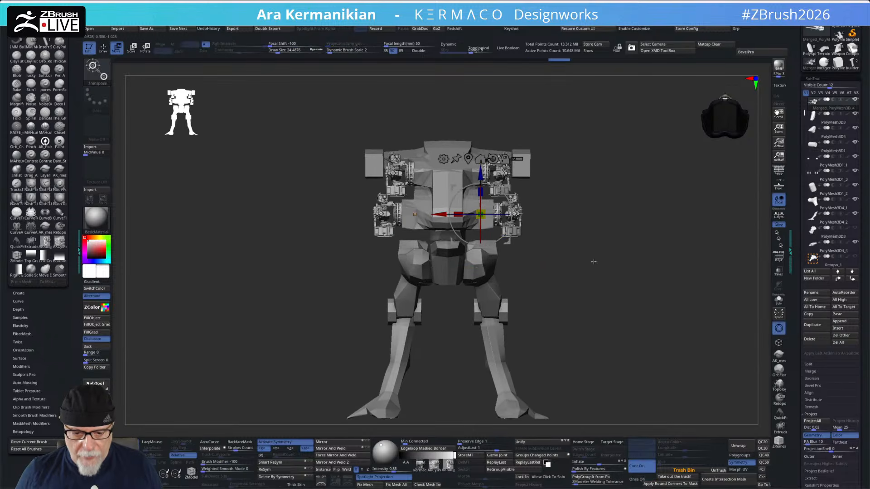
pyautogui.keyDown('ctrl'); pyautogui.click(624, 270); pyautogui.keyUp('ctrl')
pyautogui.press('space')
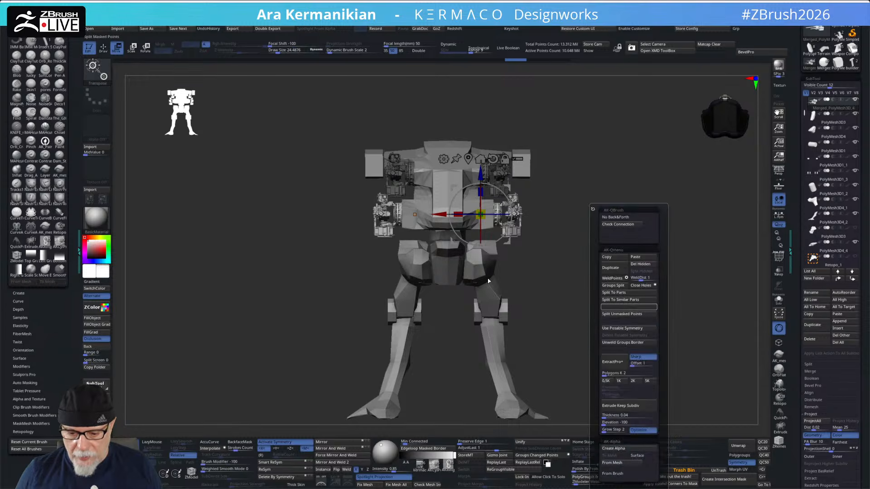
pyautogui.click(629, 308)
# Step: Move the lower pair of guns slightly outward, away from the torso
pyautogui.moveTo(441, 214); pyautogui.dragTo(444, 214)
pyautogui.press('q')
pyautogui.keyDown('alt'); pyautogui.moveTo(625, 270); pyautogui.dragTo(605, 313); pyautogui.keyUp('alt')
pyautogui.moveTo(572, 245); pyautogui.dragTo(620, 242)
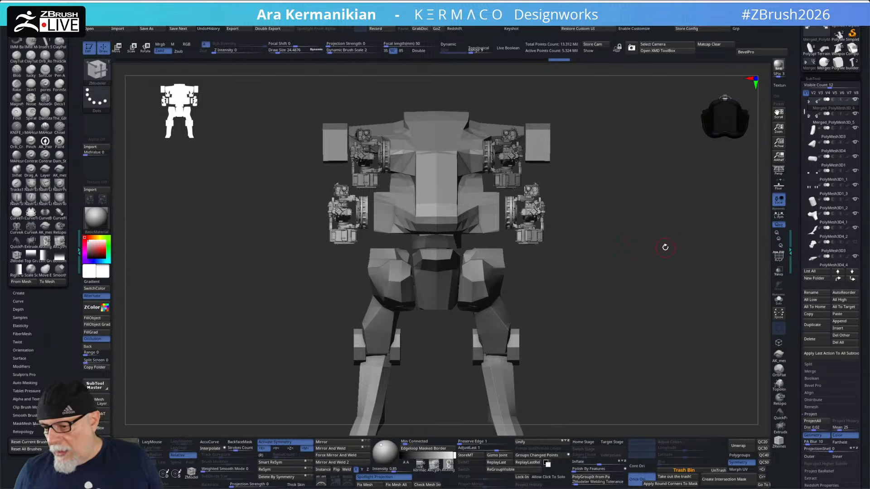
pyautogui.moveTo(664, 266); pyautogui.dragTo(554, 255)
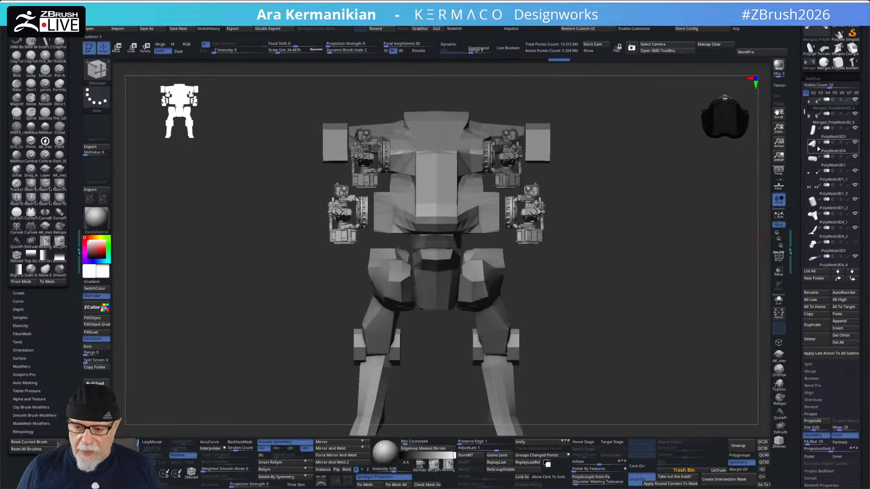
# Step: Select the torso subtool with the Move brush active and examine its shape alone and with all parts shown
pyautogui.keyDown('alt'); pyautogui.moveTo(632, 229); pyautogui.dragTo(630, 299); pyautogui.keyUp('alt')
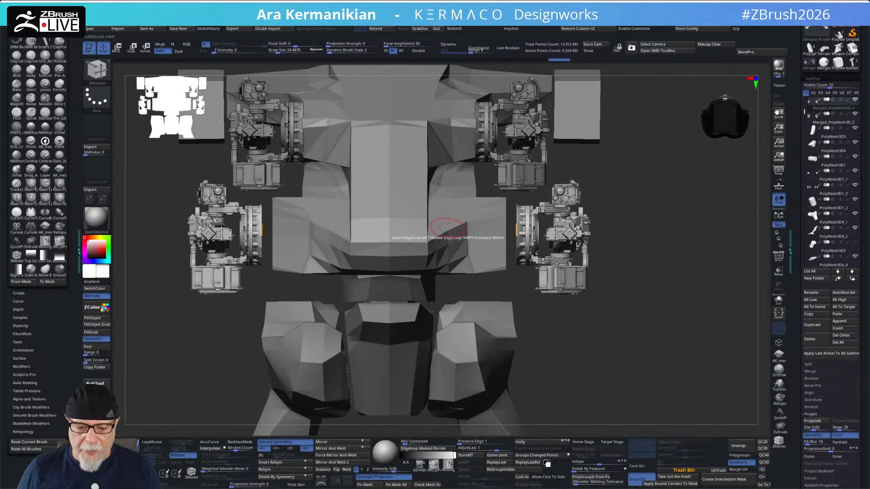
pyautogui.press('b')
pyautogui.press('m')
pyautogui.press('v')
pyautogui.keyDown('alt'); pyautogui.click(416, 221); pyautogui.keyUp('alt')
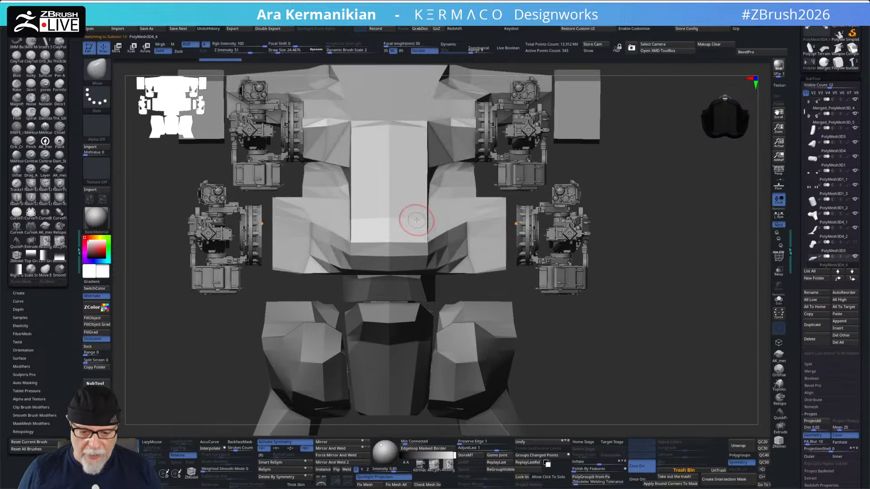
pyautogui.click(778, 299)
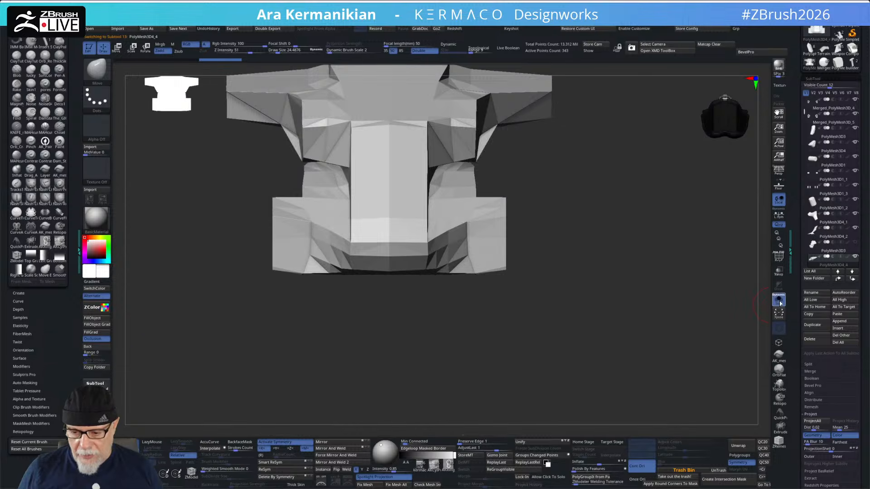
pyautogui.moveTo(669, 287)
pyautogui.mouseDown()
pyautogui.moveTo(674, 326)
pyautogui.moveTo(640, 301)
pyautogui.moveTo(662, 288)
pyautogui.moveTo(681, 293)
pyautogui.mouseUp()
pyautogui.click(778, 299)
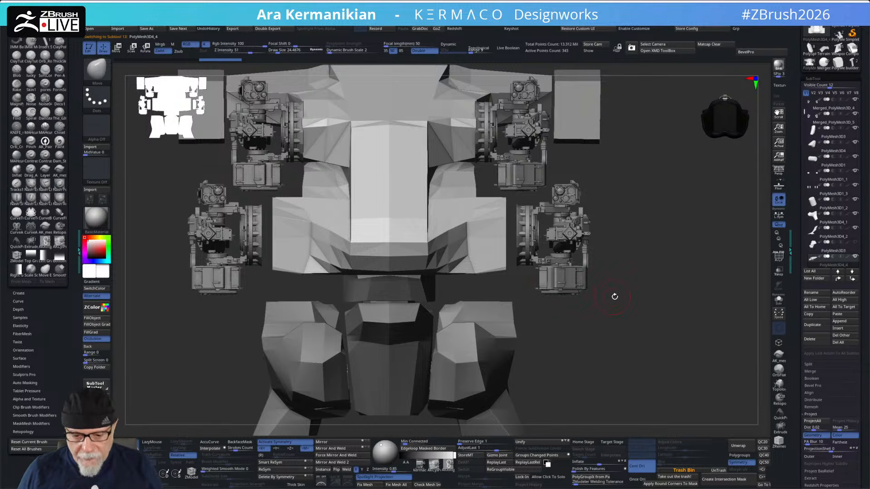
pyautogui.moveTo(661, 300); pyautogui.dragTo(509, 272)
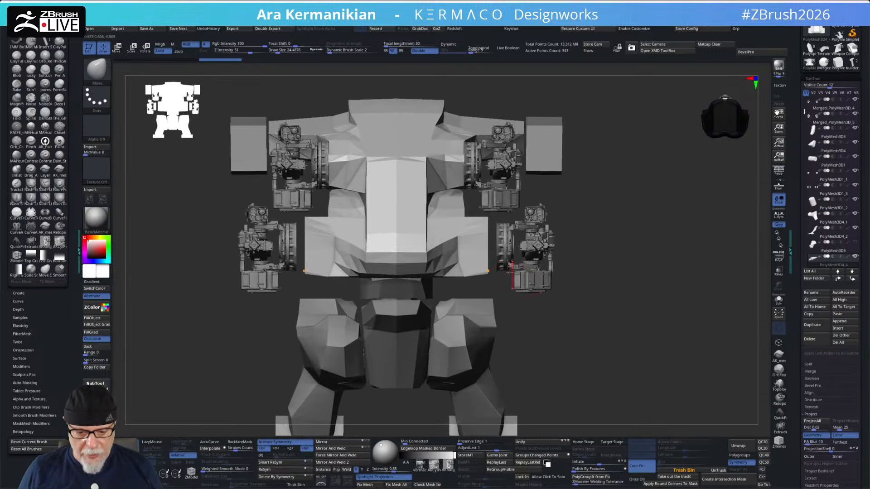
# Step: Mask the outer bodies of the lower guns, move their unmasked inner mounts toward the torso, and clear the mask
pyautogui.keyDown('alt'); pyautogui.click(497, 249); pyautogui.keyUp('alt')
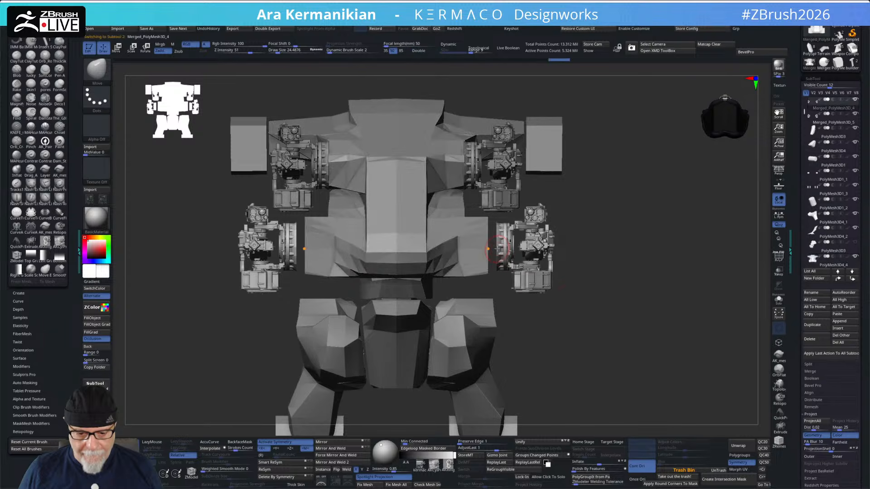
pyautogui.moveTo(592, 331)
pyautogui.keyDown('ctrl'); pyautogui.mouseDown()
pyautogui.moveTo(548, 246)
pyautogui.moveTo(500, 199)
pyautogui.mouseUp(); pyautogui.keyUp('ctrl')
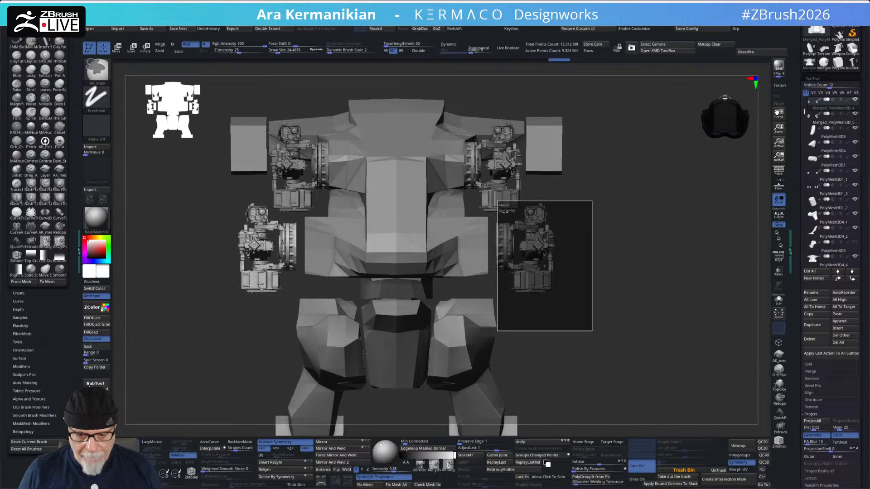
pyautogui.moveTo(545, 266); pyautogui.dragTo(572, 272)
pyautogui.press('w')
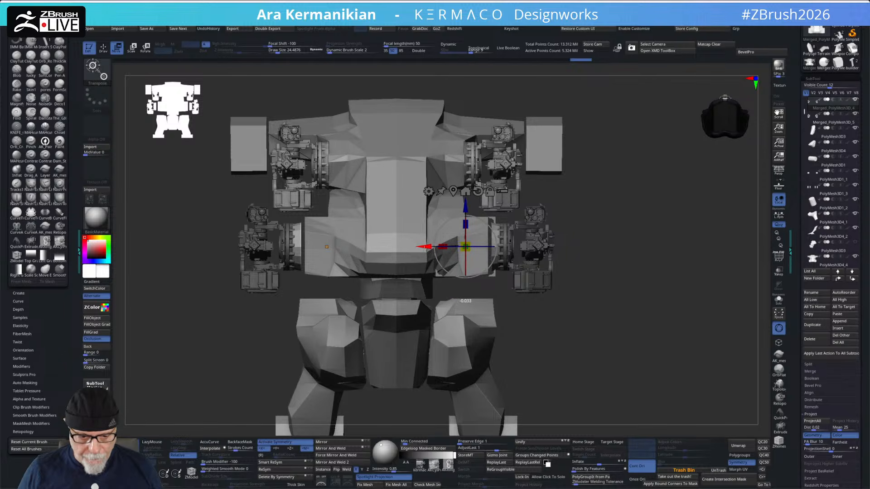
pyautogui.press('q')
pyautogui.moveTo(585, 310)
pyautogui.keyDown('ctrl'); pyautogui.mouseDown()
pyautogui.moveTo(648, 344)
pyautogui.moveTo(682, 322)
pyautogui.moveTo(657, 291)
pyautogui.moveTo(671, 351)
pyautogui.moveTo(650, 362)
pyautogui.moveTo(670, 330)
pyautogui.moveTo(666, 295)
pyautogui.moveTo(644, 285)
pyautogui.moveTo(659, 307)
pyautogui.moveTo(563, 167)
pyautogui.moveTo(577, 227)
pyautogui.moveTo(601, 251)
pyautogui.moveTo(604, 241)
pyautogui.mouseUp(); pyautogui.keyUp('ctrl')
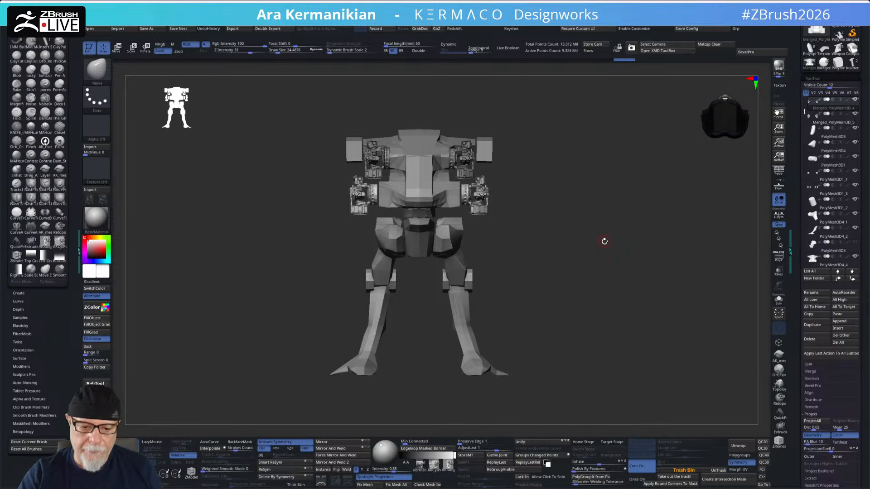
# Step: Isolate the pelvis block between the thighs and display its polygroups and wireframe
pyautogui.moveTo(529, 218); pyautogui.dragTo(584, 193)
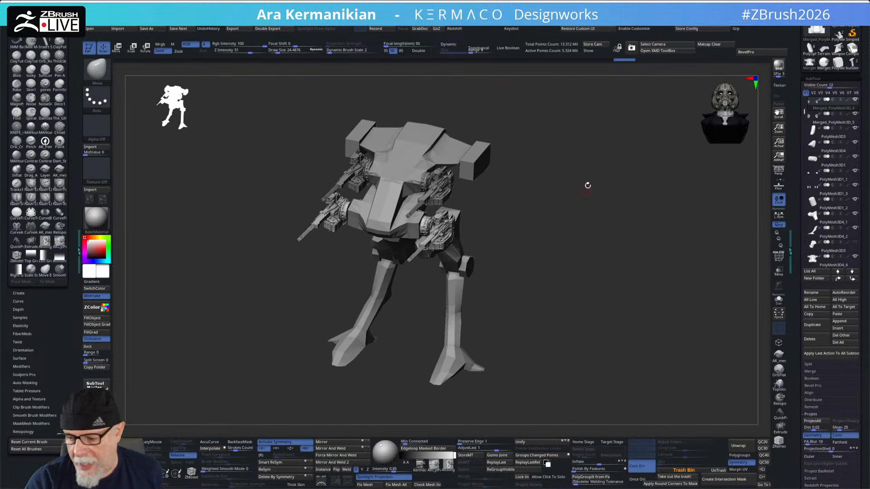
pyautogui.moveTo(605, 229); pyautogui.dragTo(550, 225)
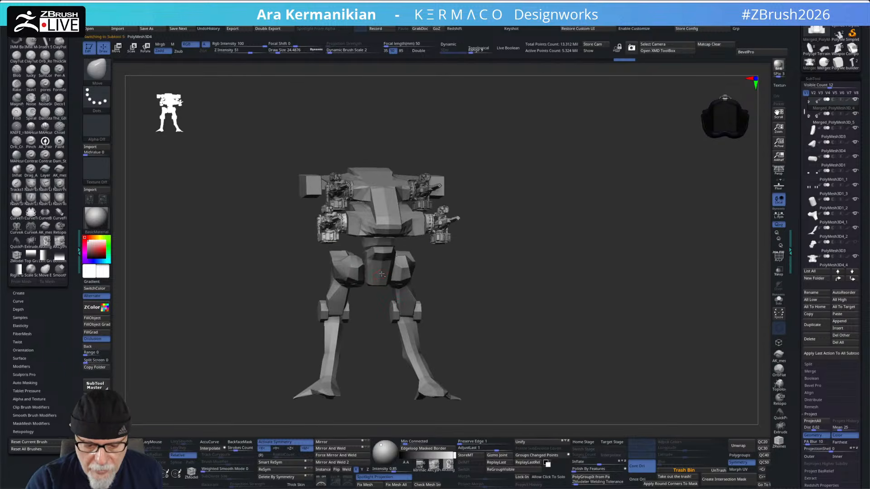
pyautogui.keyDown('alt'); pyautogui.click(382, 276); pyautogui.keyUp('alt')
pyautogui.moveTo(468, 272); pyautogui.dragTo(533, 273)
pyautogui.click(779, 300)
pyautogui.keyDown('alt'); pyautogui.moveTo(593, 278); pyautogui.dragTo(595, 297); pyautogui.keyUp('alt')
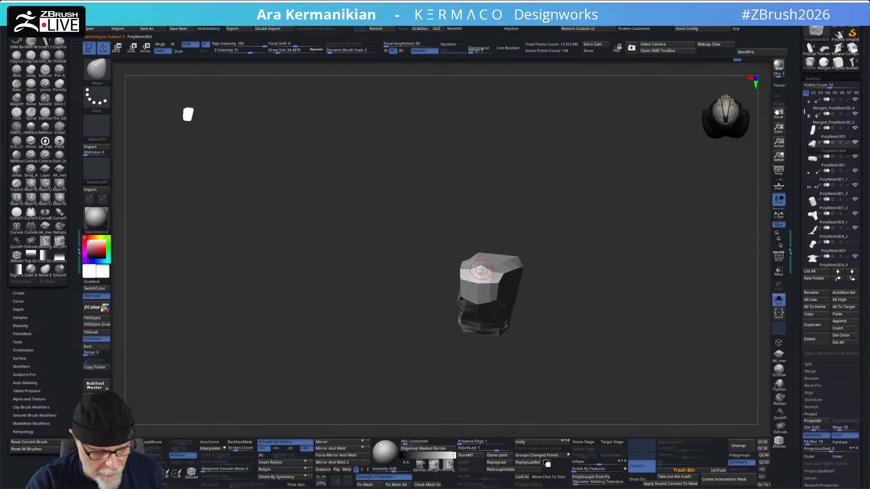
pyautogui.moveTo(606, 260); pyautogui.dragTo(573, 201)
pyautogui.click(785, 260)
pyautogui.moveTo(629, 252)
pyautogui.mouseDown()
pyautogui.moveTo(647, 239)
pyautogui.moveTo(691, 234)
pyautogui.moveTo(678, 210)
pyautogui.moveTo(620, 239)
pyautogui.mouseUp()
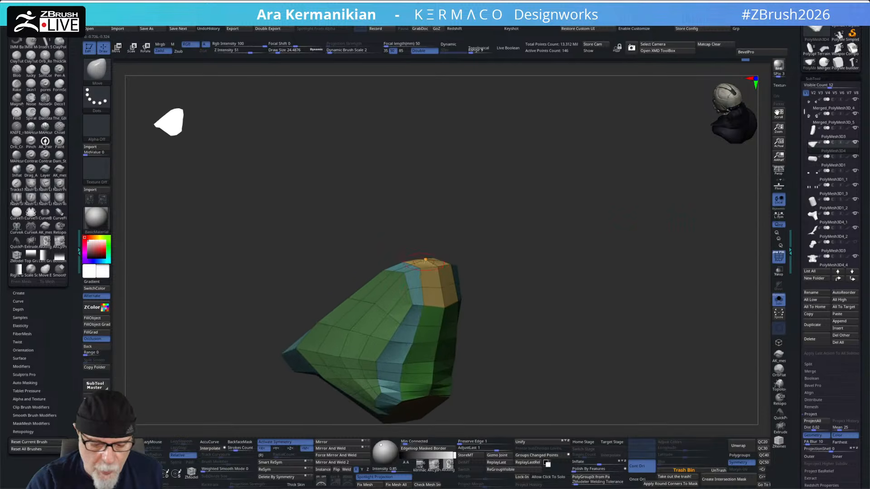
# Step: Delete surplus edge loops from the pelvis block with ZModeler to simplify its topology
pyautogui.press('b')
pyautogui.press('z')
pyautogui.press('m')
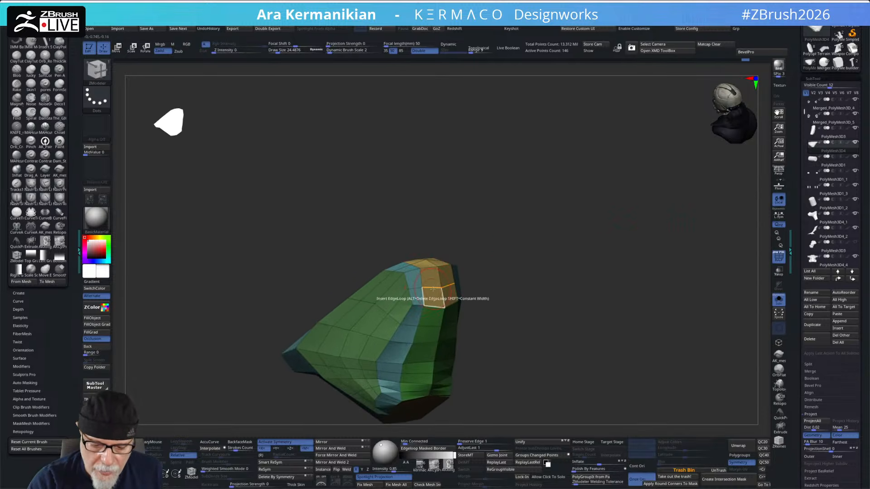
pyautogui.moveTo(508, 270); pyautogui.dragTo(526, 265)
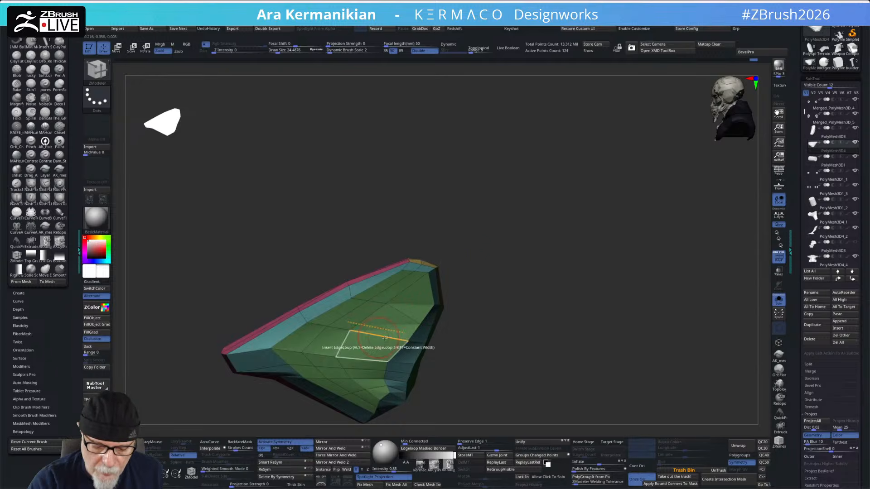
pyautogui.keyDown('alt'); pyautogui.moveTo(496, 297); pyautogui.dragTo(535, 263); pyautogui.keyUp('alt')
pyautogui.moveTo(463, 339); pyautogui.dragTo(489, 296)
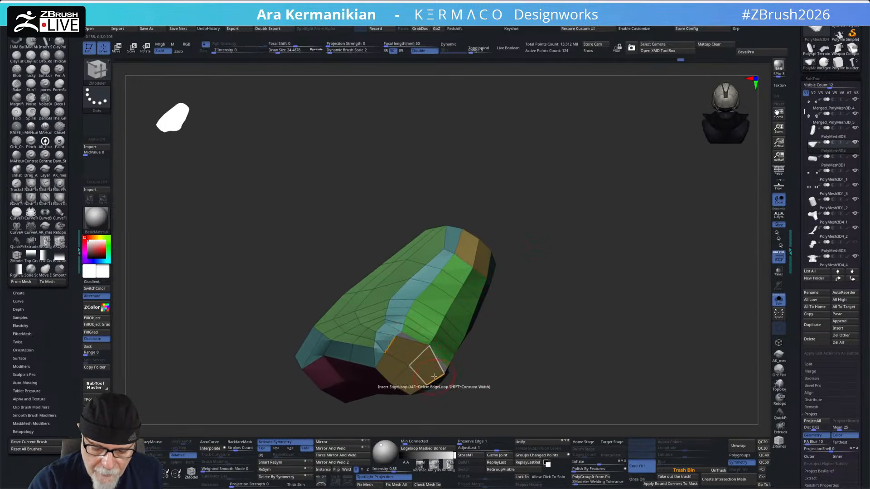
pyautogui.moveTo(503, 293); pyautogui.dragTo(470, 301)
pyautogui.keyDown('alt'); pyautogui.click(369, 331); pyautogui.keyUp('alt')
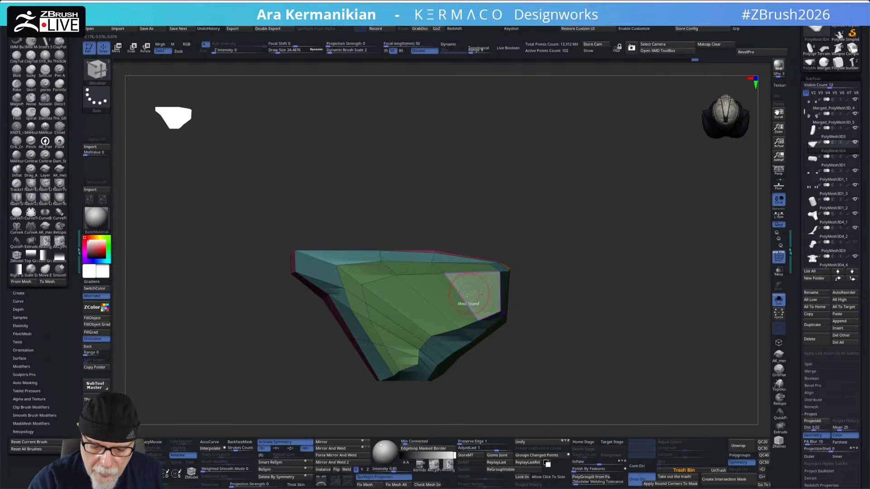
pyautogui.keyDown('alt'); pyautogui.click(462, 298); pyautogui.keyUp('alt')
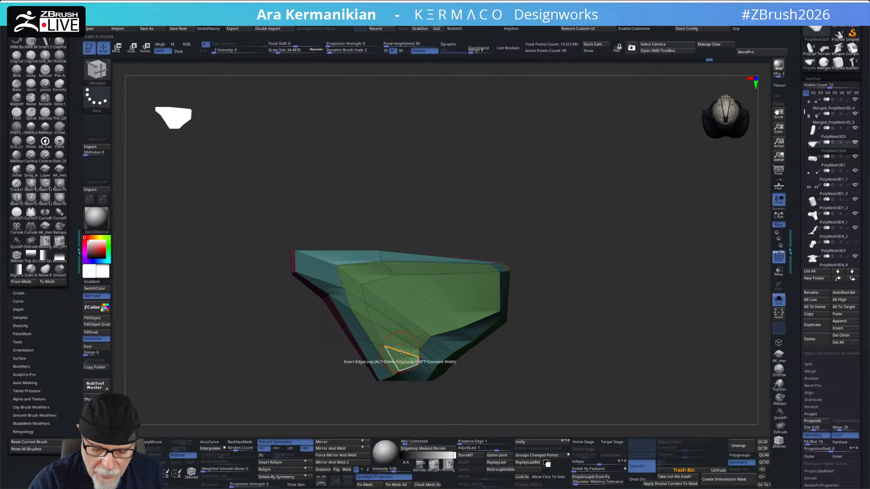
pyautogui.hotkey('ctrl', 'z')
pyautogui.keyDown('alt'); pyautogui.moveTo(528, 274); pyautogui.dragTo(545, 232); pyautogui.keyUp('alt')
pyautogui.moveTo(477, 359); pyautogui.dragTo(435, 240)
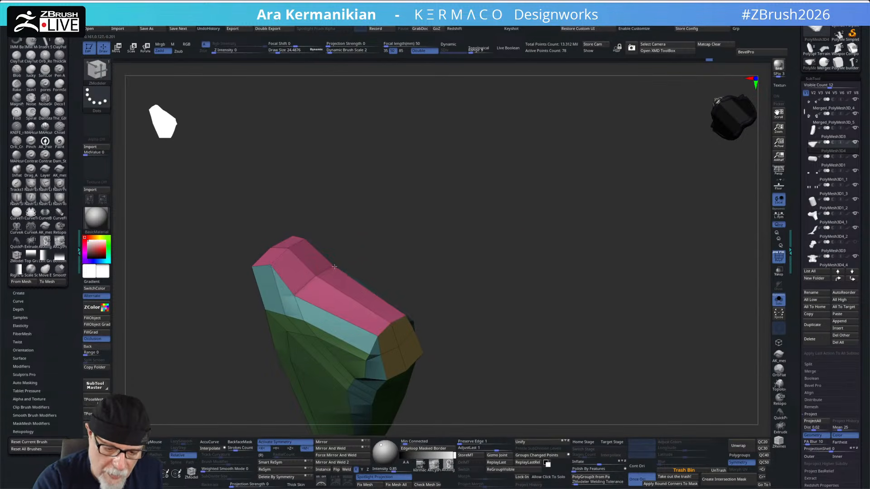
# Step: Straighten the isolated pelvis block's flat bottom and sloping underside with ClipCurve cuts
pyautogui.moveTo(333, 267); pyautogui.dragTo(338, 260)
pyautogui.moveTo(475, 241); pyautogui.dragTo(421, 313)
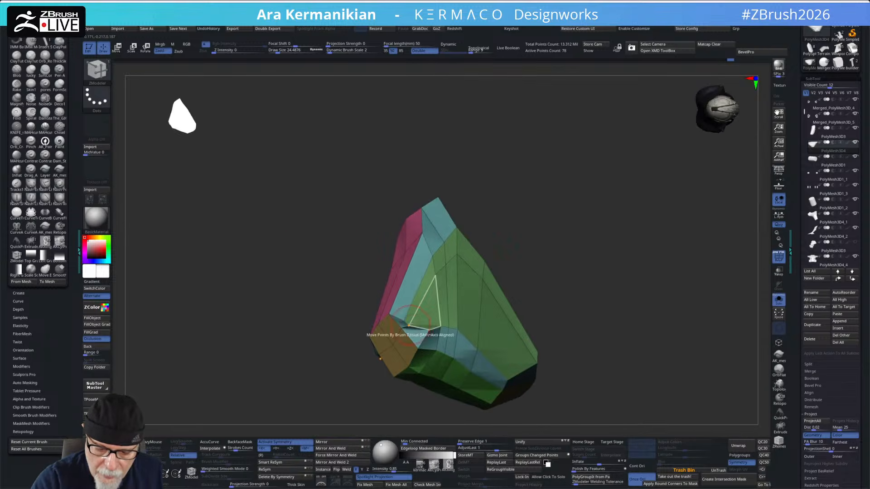
pyautogui.moveTo(523, 255); pyautogui.dragTo(421, 338)
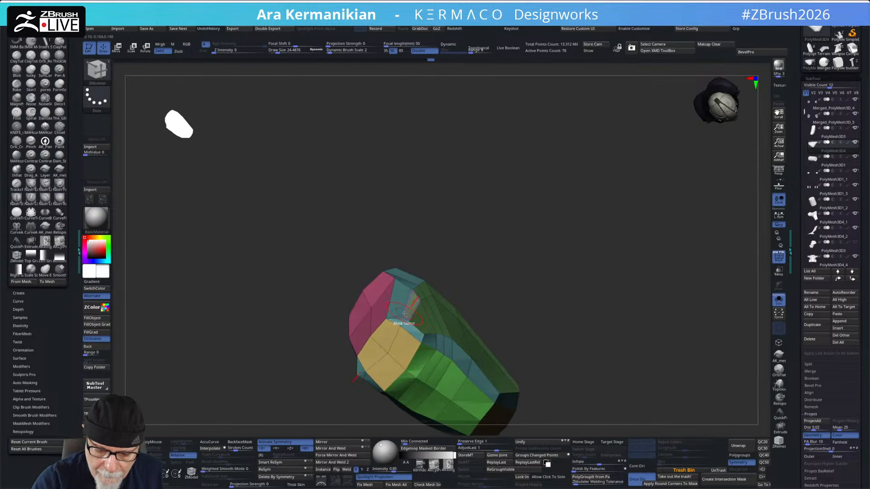
pyautogui.moveTo(411, 308); pyautogui.dragTo(447, 292)
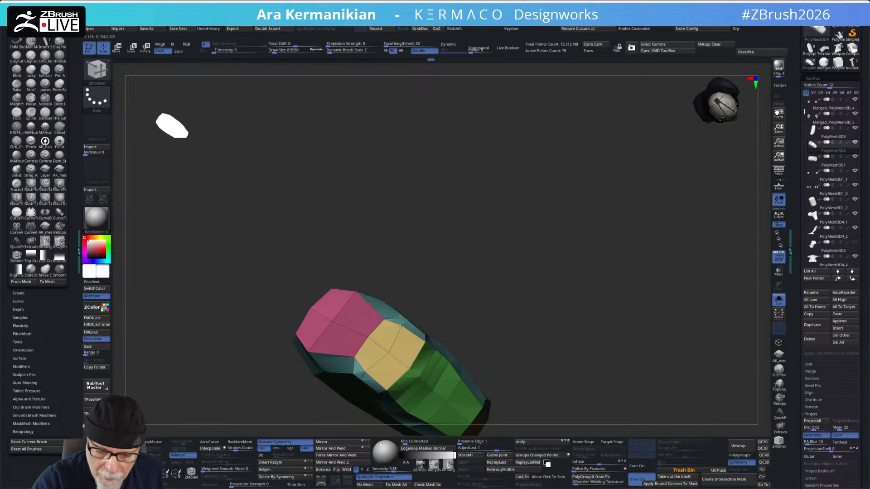
pyautogui.moveTo(489, 276); pyautogui.dragTo(579, 254)
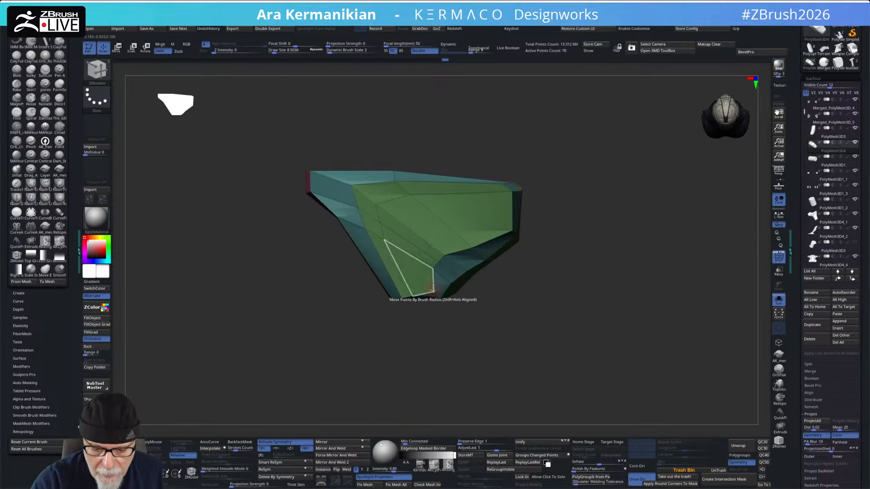
pyautogui.click(414, 300)
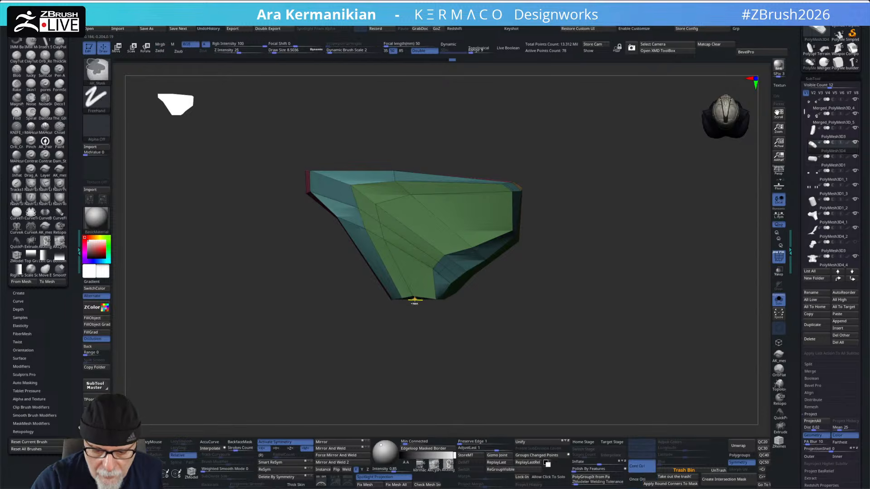
pyautogui.moveTo(551, 317)
pyautogui.keyDown('ctrl'); pyautogui.keyDown('shift'); pyautogui.mouseDown()
pyautogui.moveTo(335, 334)
pyautogui.moveTo(278, 314)
pyautogui.moveTo(270, 302)
pyautogui.moveTo(550, 303)
pyautogui.moveTo(553, 242)
pyautogui.moveTo(540, 249)
pyautogui.moveTo(543, 225)
pyautogui.mouseUp(); pyautogui.keyUp('shift'); pyautogui.keyUp('ctrl')
pyautogui.hotkey('ctrl', 'shift')
pyautogui.keyDown('ctrl'); pyautogui.keyDown('shift'); pyautogui.moveTo(461, 306); pyautogui.dragTo(453, 309); pyautogui.keyUp('shift'); pyautogui.keyUp('ctrl')
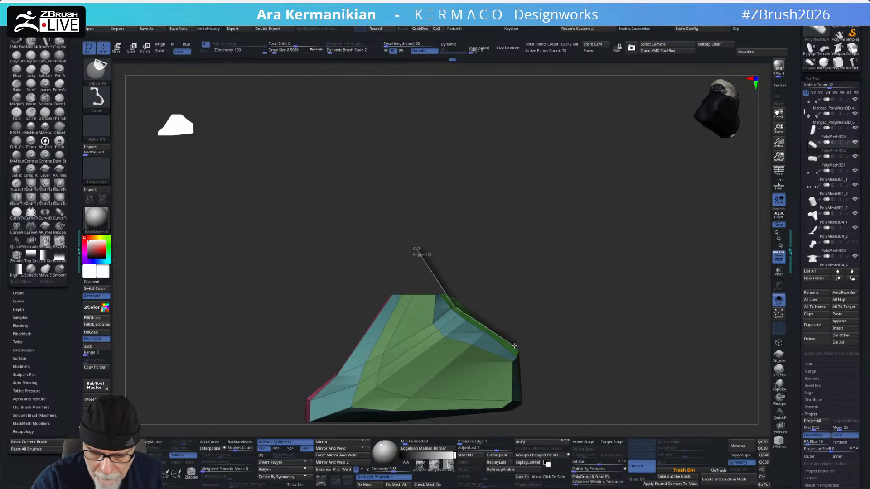
pyautogui.moveTo(522, 355)
pyautogui.keyDown('ctrl'); pyautogui.keyDown('shift'); pyautogui.mouseDown()
pyautogui.moveTo(579, 285)
pyautogui.moveTo(549, 284)
pyautogui.mouseUp(); pyautogui.keyUp('shift'); pyautogui.keyUp('ctrl')
# Step: Show all the mech's parts again and set ZModeler's polygon action to QMesh on a single poly
pyautogui.click(779, 304)
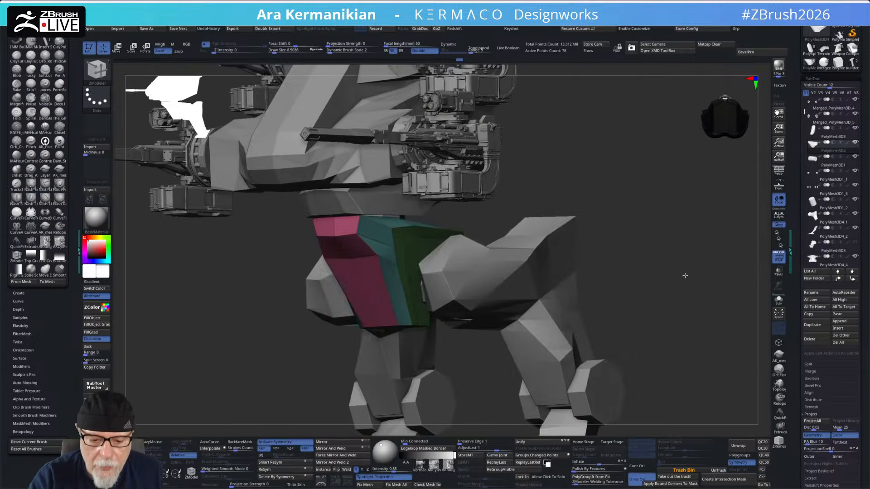
pyautogui.keyDown('shift'); pyautogui.moveTo(638, 262); pyautogui.dragTo(388, 309); pyautogui.keyUp('shift')
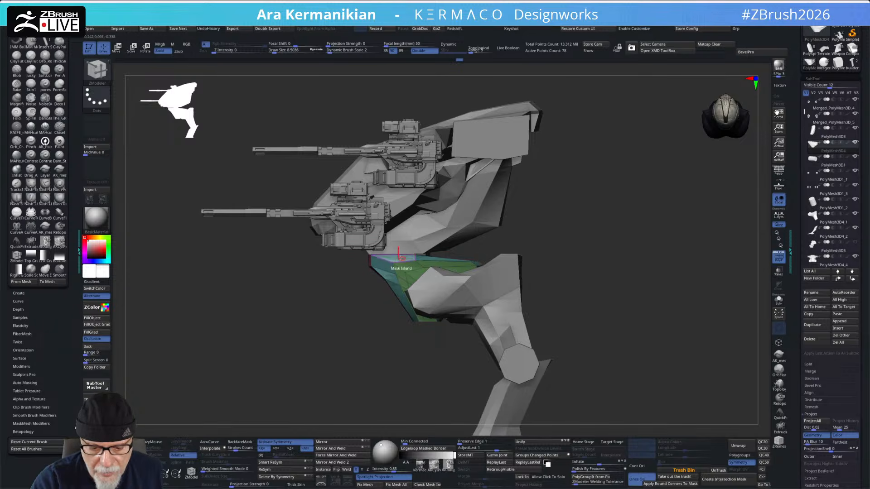
pyautogui.moveTo(609, 228); pyautogui.dragTo(546, 249)
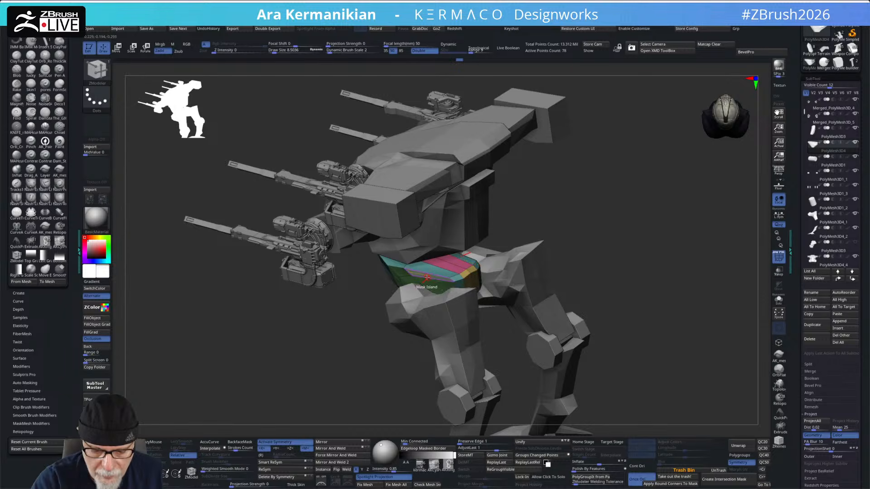
pyautogui.press('space')
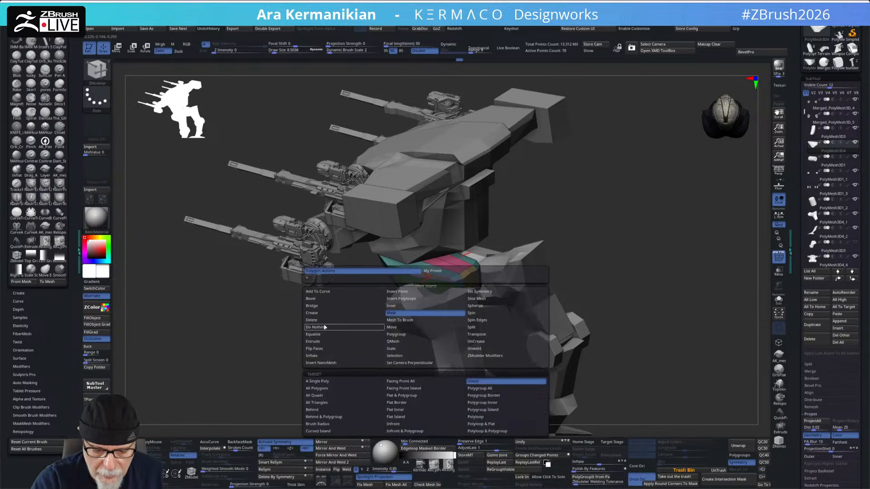
pyautogui.click(393, 342)
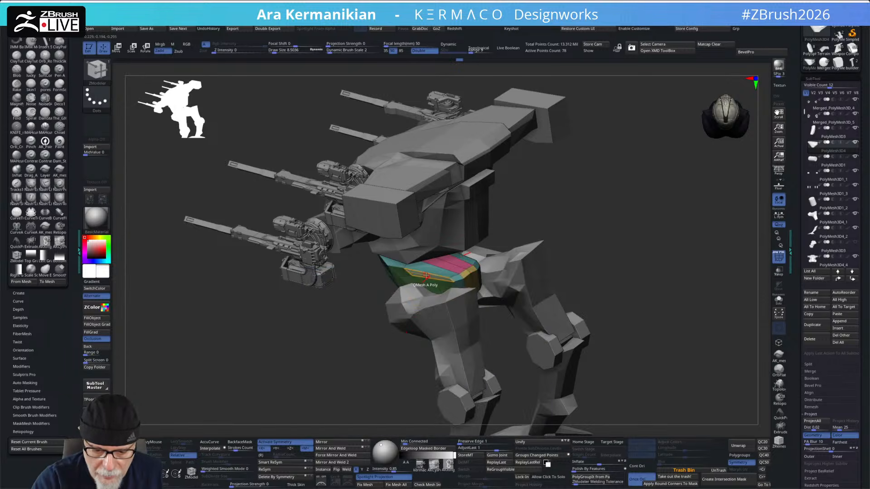
# Step: Try to extrude a polygon near the upper side edge of the pelvis block with QMesh
pyautogui.moveTo(576, 232); pyautogui.dragTo(635, 216)
pyautogui.moveTo(491, 279); pyautogui.dragTo(471, 290)
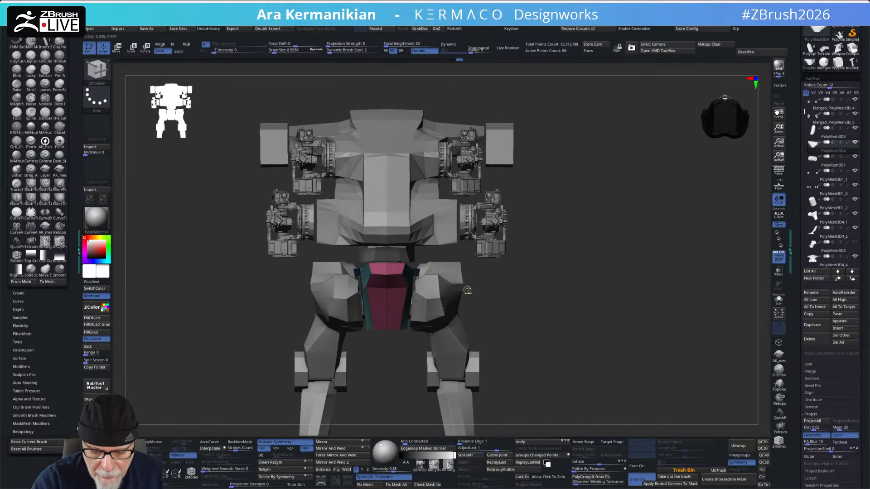
pyautogui.moveTo(540, 276); pyautogui.dragTo(487, 278)
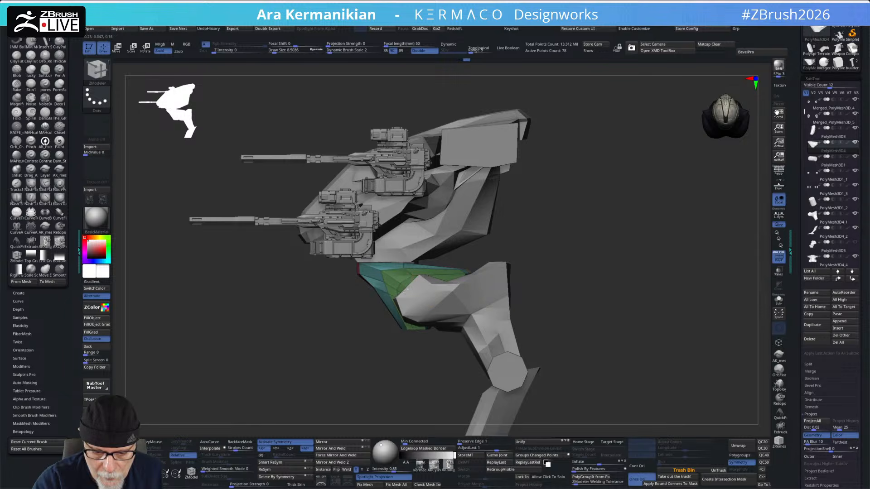
pyautogui.moveTo(560, 252); pyautogui.dragTo(524, 243)
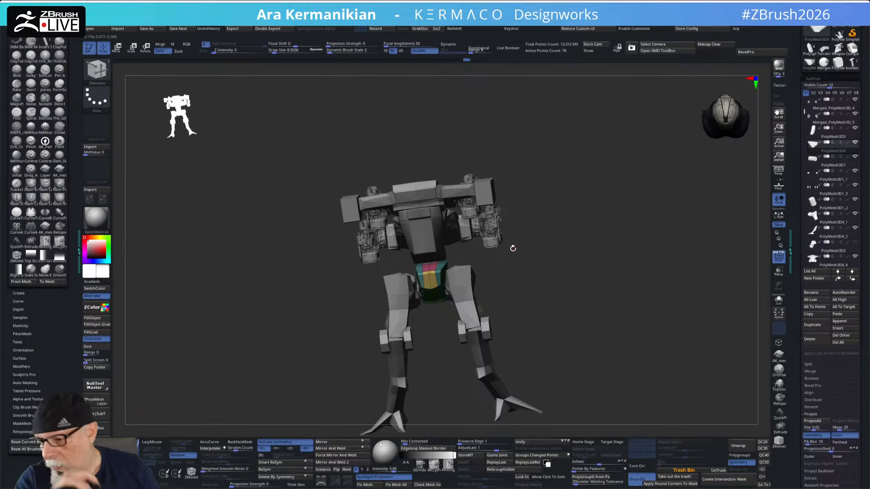
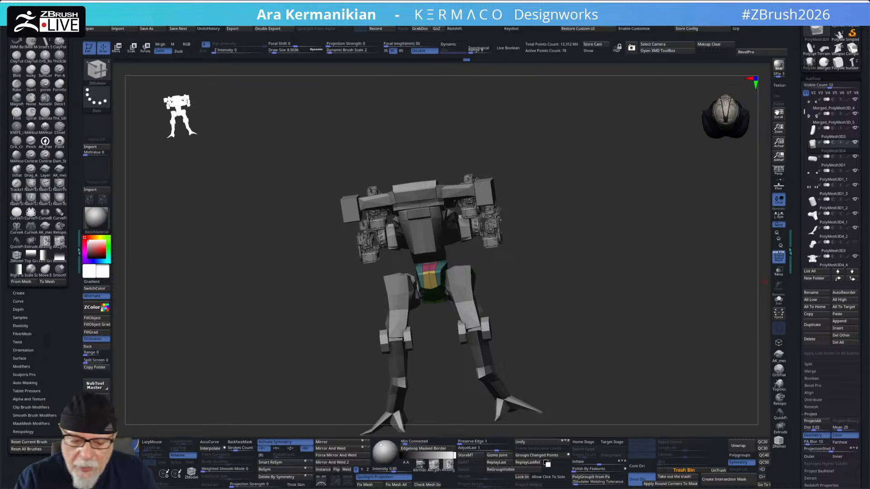
# Step: Insert extra edge loops across the front, back and sides of the pelvis block with ZModeler
pyautogui.moveTo(567, 271); pyautogui.dragTo(586, 249)
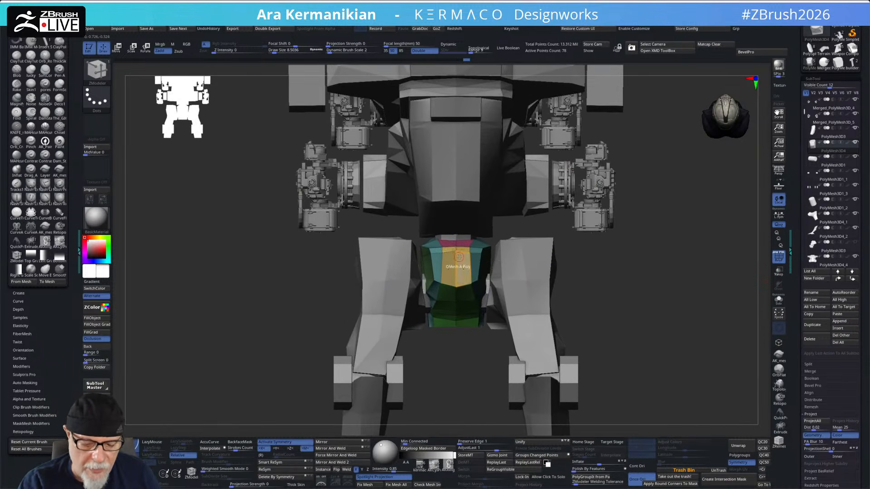
pyautogui.moveTo(618, 232); pyautogui.dragTo(587, 232)
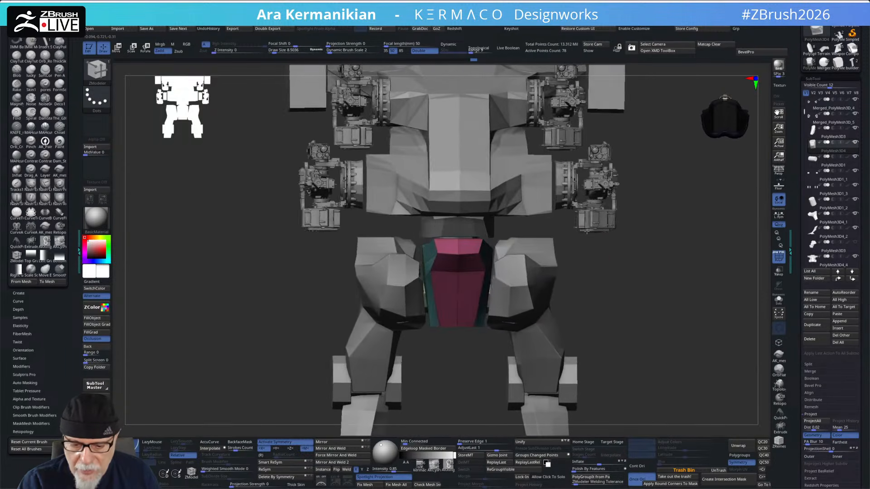
pyautogui.moveTo(608, 292)
pyautogui.mouseDown()
pyautogui.moveTo(604, 256)
pyautogui.moveTo(615, 278)
pyautogui.mouseUp()
pyautogui.keyDown('alt'); pyautogui.moveTo(615, 278); pyautogui.dragTo(603, 369); pyautogui.keyUp('alt')
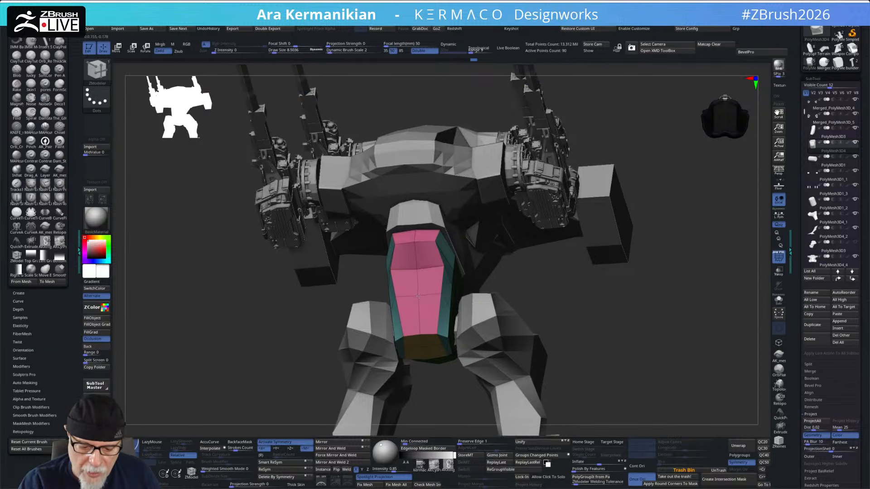
pyautogui.moveTo(577, 277); pyautogui.dragTo(538, 277)
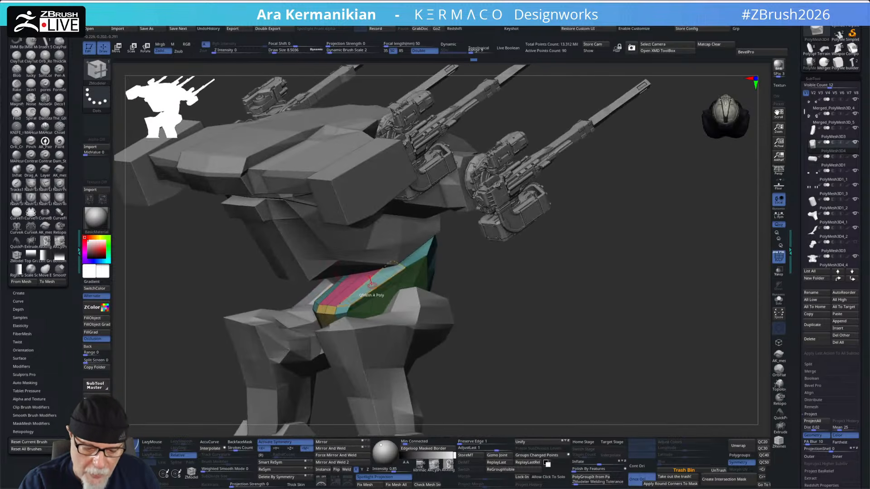
pyautogui.moveTo(520, 292); pyautogui.dragTo(618, 213)
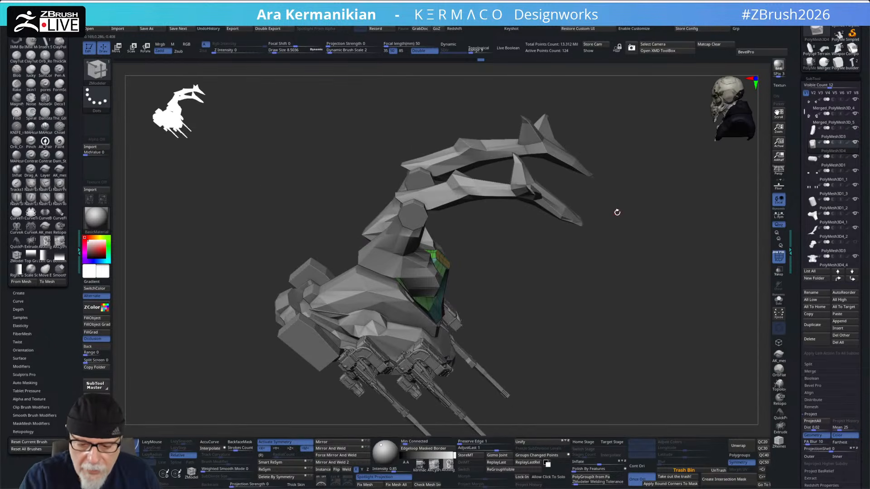
# Step: Isolate the pelvis block and straighten its sloping underside with an angled ClipCurve cut
pyautogui.click(779, 299)
pyautogui.moveTo(465, 240); pyautogui.dragTo(409, 251)
pyautogui.keyDown('alt'); pyautogui.moveTo(492, 243); pyautogui.dragTo(524, 283); pyautogui.keyUp('alt')
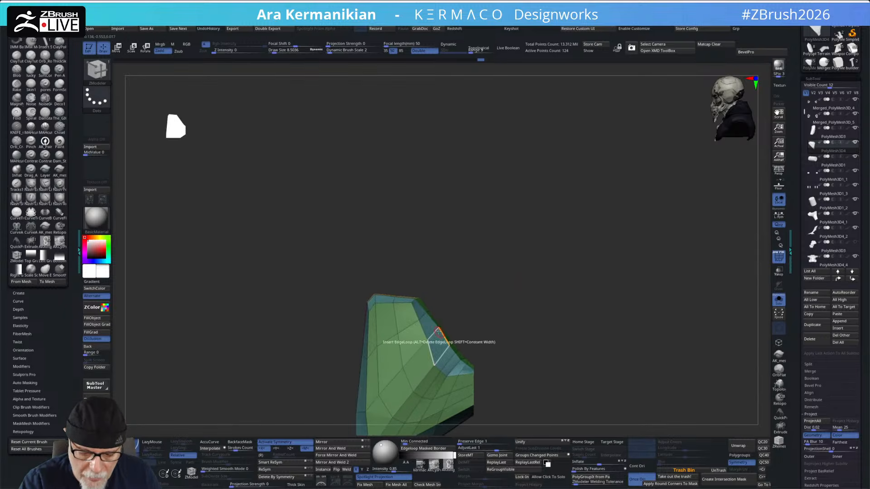
pyautogui.hotkey('ctrl', 'shift')
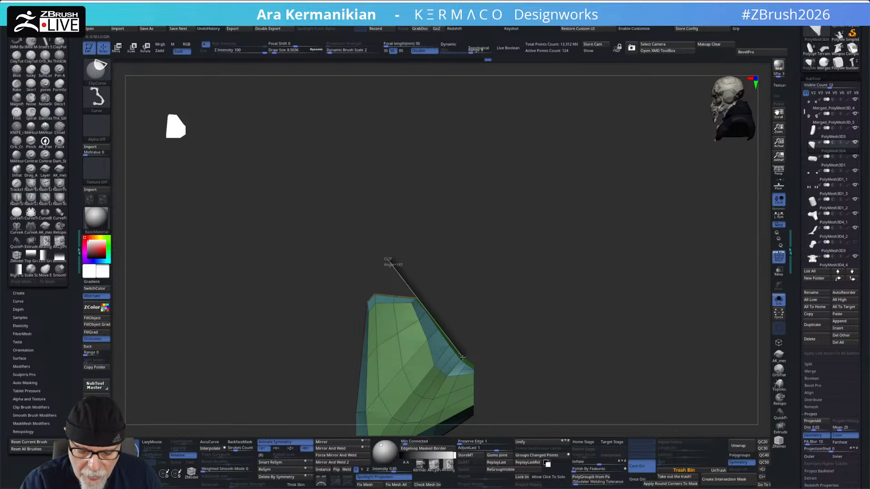
pyautogui.keyDown('ctrl'); pyautogui.keyDown('shift'); pyautogui.moveTo(497, 383); pyautogui.dragTo(500, 377); pyautogui.keyUp('shift'); pyautogui.keyUp('ctrl')
pyautogui.moveTo(517, 319); pyautogui.dragTo(555, 317)
pyautogui.keyDown('alt'); pyautogui.moveTo(572, 271); pyautogui.dragTo(554, 286); pyautogui.keyUp('alt')
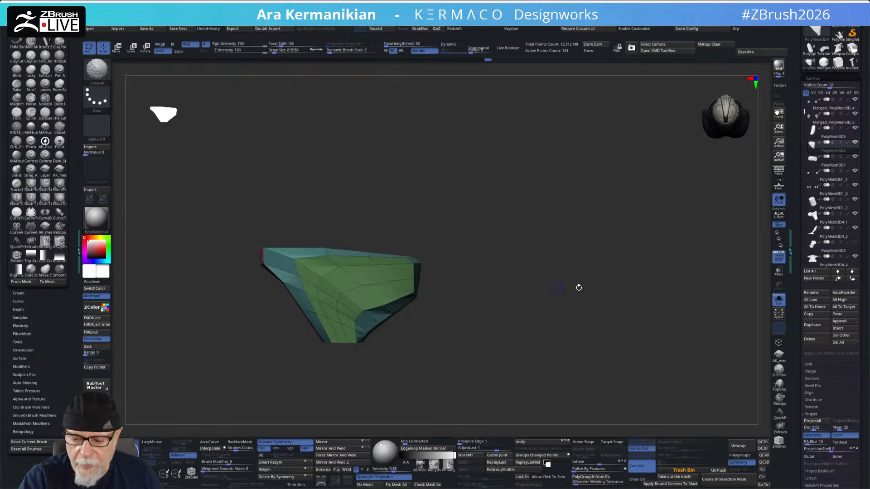
# Step: Show all parts and reshape the pelvis block's tip beneath the torso with the Move brush
pyautogui.click(777, 303)
pyautogui.moveTo(606, 301); pyautogui.dragTo(597, 237)
pyautogui.moveTo(510, 295); pyautogui.dragTo(525, 246)
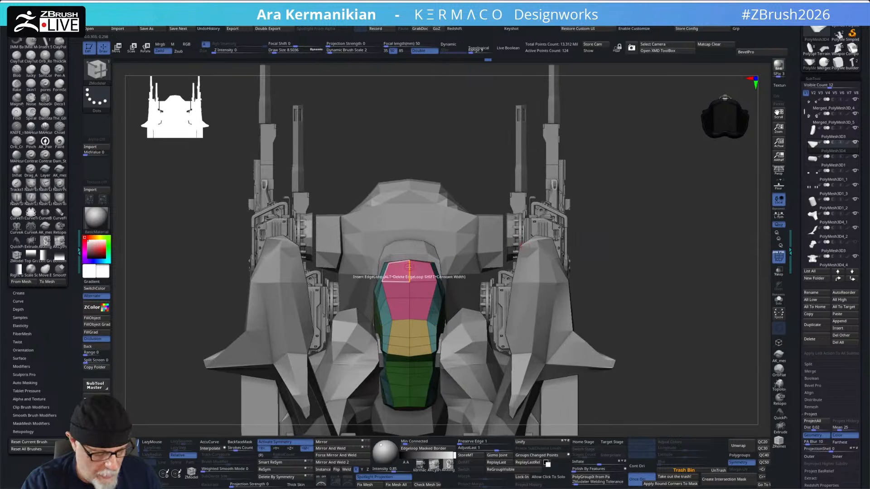
pyautogui.press('b')
pyautogui.press('m')
pyautogui.press('v')
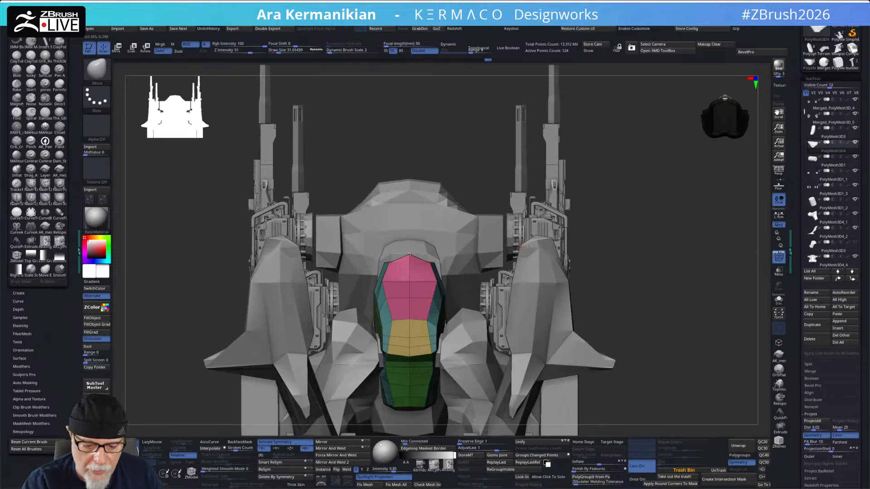
pyautogui.moveTo(684, 195); pyautogui.dragTo(582, 172)
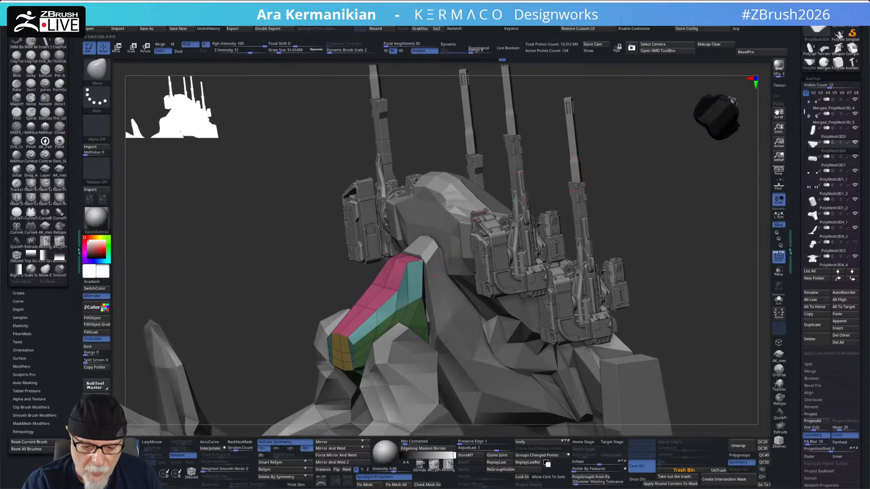
pyautogui.moveTo(431, 226); pyautogui.dragTo(572, 148, button='right')
pyautogui.moveTo(538, 205); pyautogui.dragTo(385, 250, button='right')
pyautogui.moveTo(485, 277); pyautogui.dragTo(377, 255, button='right')
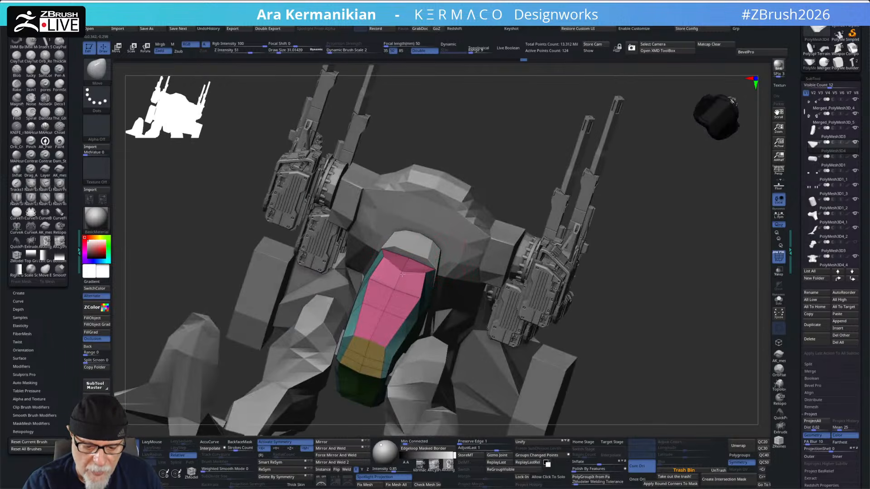
# Step: Extrude the end faces of the pelvis block's tip toward the torso with ZModeler's QMesh
pyautogui.moveTo(635, 188); pyautogui.dragTo(423, 269, button='right')
pyautogui.press('b')
pyautogui.press('z')
pyautogui.press('m')
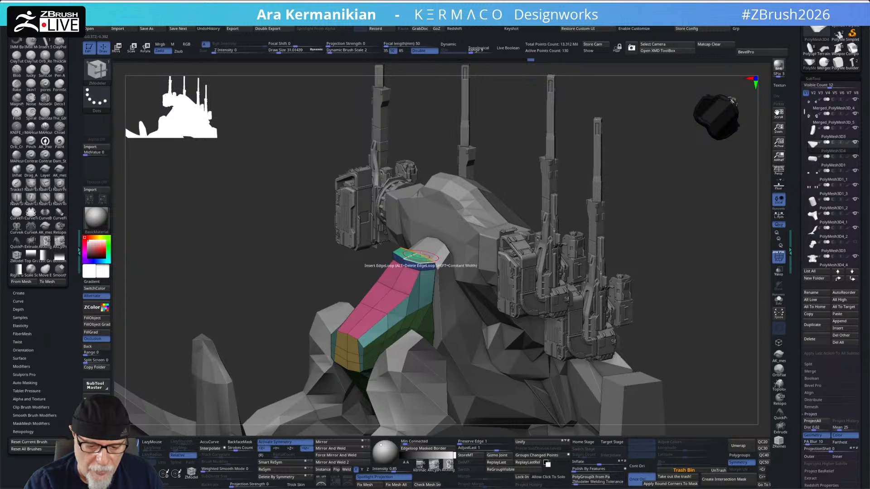
pyautogui.moveTo(640, 194); pyautogui.dragTo(616, 170)
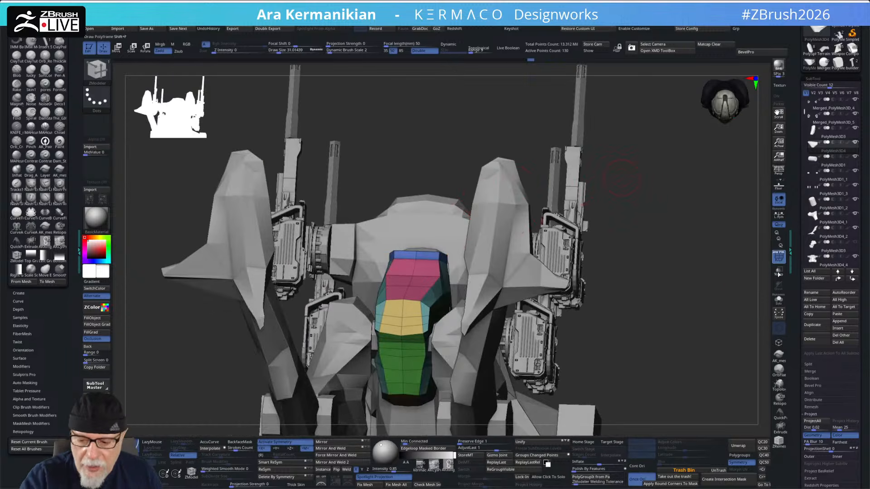
# Step: Isolate the pelvis block, trim its extruded tip with straight ClipCurve cuts, and show all parts again
pyautogui.click(779, 300)
pyautogui.keyDown('shift'); pyautogui.moveTo(631, 285); pyautogui.dragTo(641, 293); pyautogui.keyUp('shift')
pyautogui.moveTo(401, 201)
pyautogui.keyDown('ctrl'); pyautogui.keyDown('shift'); pyautogui.mouseDown()
pyautogui.moveTo(519, 281)
pyautogui.moveTo(503, 295)
pyautogui.mouseUp(); pyautogui.keyUp('shift'); pyautogui.keyUp('ctrl')
pyautogui.keyDown('ctrl'); pyautogui.keyDown('shift'); pyautogui.moveTo(344, 251); pyautogui.dragTo(542, 251); pyautogui.keyUp('shift'); pyautogui.keyUp('ctrl')
pyautogui.moveTo(565, 220); pyautogui.dragTo(589, 254)
pyautogui.click(779, 300)
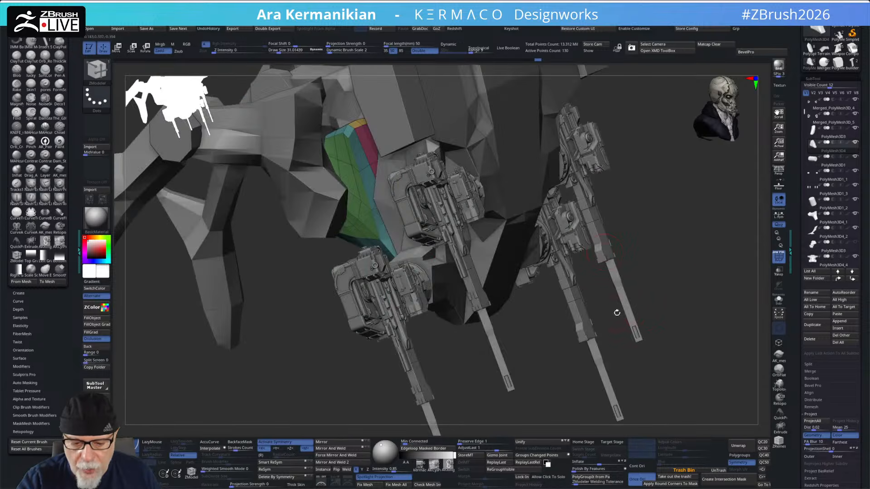
# Step: Isolate the pelvis block, turn off its polyframe, and add edge loops with ZModeler
pyautogui.click(778, 300)
pyautogui.hotkey('shift', 'f')
pyautogui.moveTo(651, 311); pyautogui.dragTo(584, 270)
pyautogui.click(454, 276)
# Step: Refine the pelvis block's extruded tip with the Move brush and flatten its end with a straight ClipCurve cut
pyautogui.press('b')
pyautogui.press('m')
pyautogui.press('v')
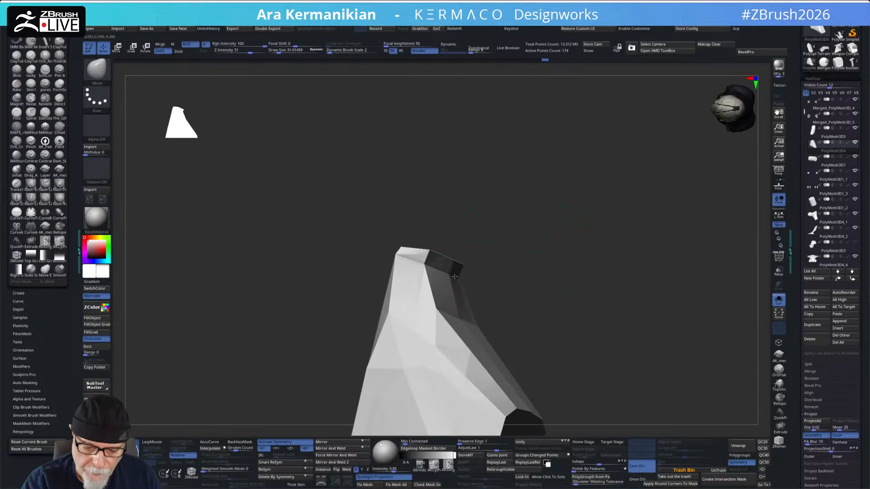
pyautogui.moveTo(531, 241); pyautogui.dragTo(475, 277)
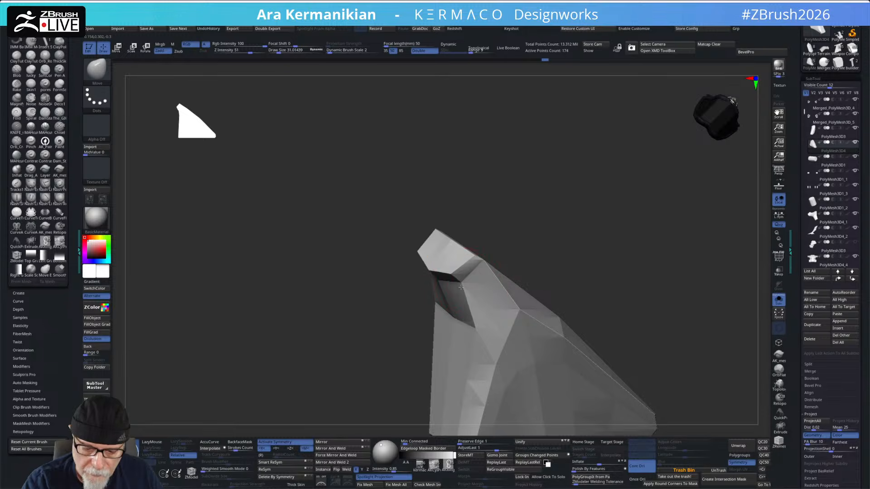
pyautogui.moveTo(535, 242); pyautogui.dragTo(595, 175)
pyautogui.keyDown('ctrl'); pyautogui.keyDown('shift'); pyautogui.moveTo(325, 262); pyautogui.dragTo(617, 252); pyautogui.keyUp('shift'); pyautogui.keyUp('ctrl')
pyautogui.moveTo(632, 209)
pyautogui.mouseDown()
pyautogui.moveTo(653, 238)
pyautogui.moveTo(653, 196)
pyautogui.moveTo(676, 219)
pyautogui.moveTo(674, 295)
pyautogui.moveTo(472, 295)
pyautogui.moveTo(474, 273)
pyautogui.moveTo(433, 247)
pyautogui.mouseUp()
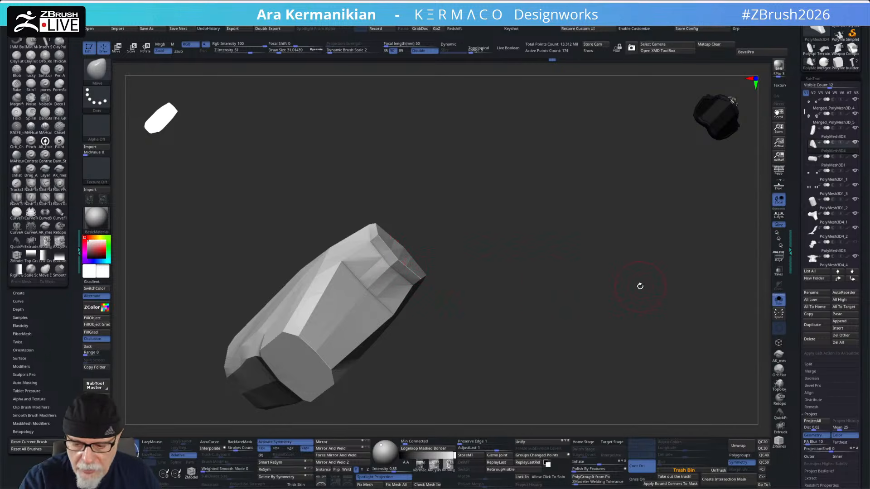
# Step: Show all parts and clip the corner of the pelvis block's tip with an angled ClipCurve cut
pyautogui.click(780, 301)
pyautogui.moveTo(545, 150)
pyautogui.mouseDown()
pyautogui.moveTo(552, 140)
pyautogui.moveTo(550, 147)
pyautogui.mouseUp()
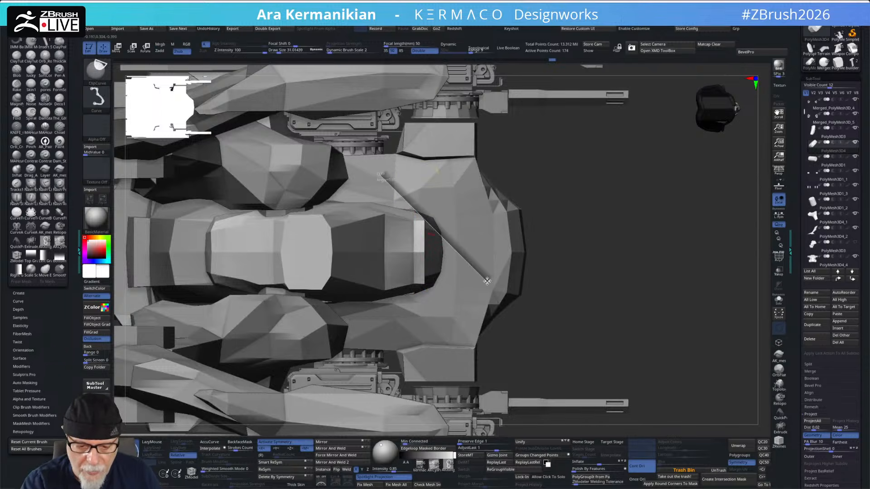
pyautogui.moveTo(495, 277); pyautogui.dragTo(473, 291)
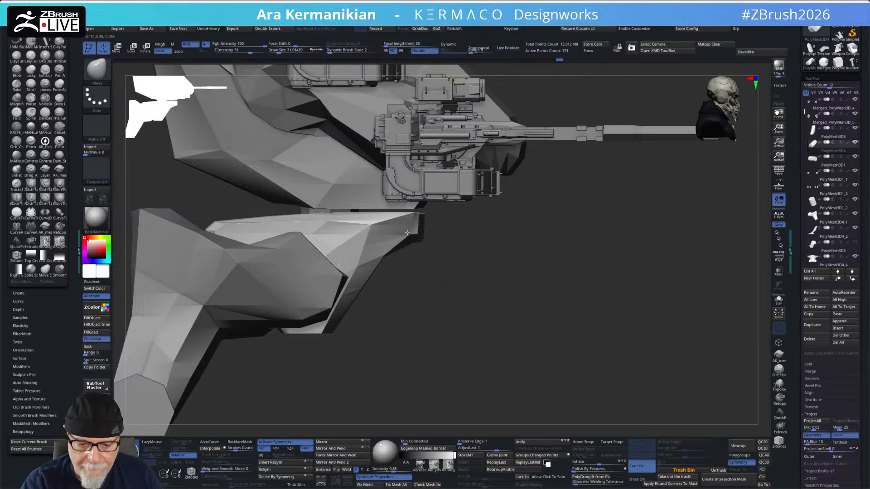
# Step: Isolate the pelvis block, adjust its extruded tip with a smaller Move brush, and show all parts again
pyautogui.moveTo(443, 298)
pyautogui.mouseDown()
pyautogui.moveTo(474, 299)
pyautogui.moveTo(528, 272)
pyautogui.moveTo(576, 279)
pyautogui.moveTo(534, 281)
pyautogui.moveTo(462, 250)
pyautogui.mouseUp()
pyautogui.press('s')
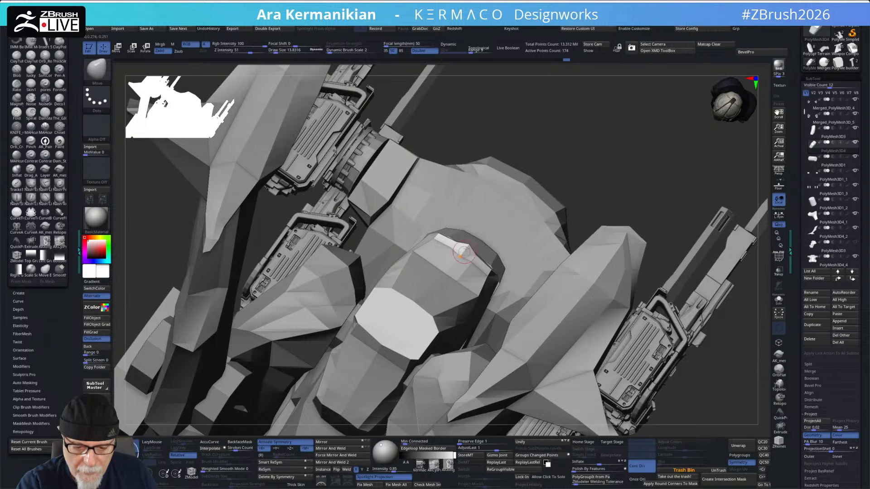
pyautogui.moveTo(647, 180)
pyautogui.keyDown('alt'); pyautogui.mouseDown()
pyautogui.moveTo(572, 188)
pyautogui.moveTo(589, 270)
pyautogui.moveTo(577, 253)
pyautogui.moveTo(564, 256)
pyautogui.moveTo(623, 256)
pyautogui.moveTo(582, 247)
pyautogui.moveTo(639, 205)
pyautogui.moveTo(626, 193)
pyautogui.moveTo(644, 184)
pyautogui.mouseUp(); pyautogui.keyUp('alt')
pyautogui.click(778, 300)
pyautogui.moveTo(614, 245); pyautogui.dragTo(576, 281)
pyautogui.moveTo(508, 269); pyautogui.dragTo(459, 287)
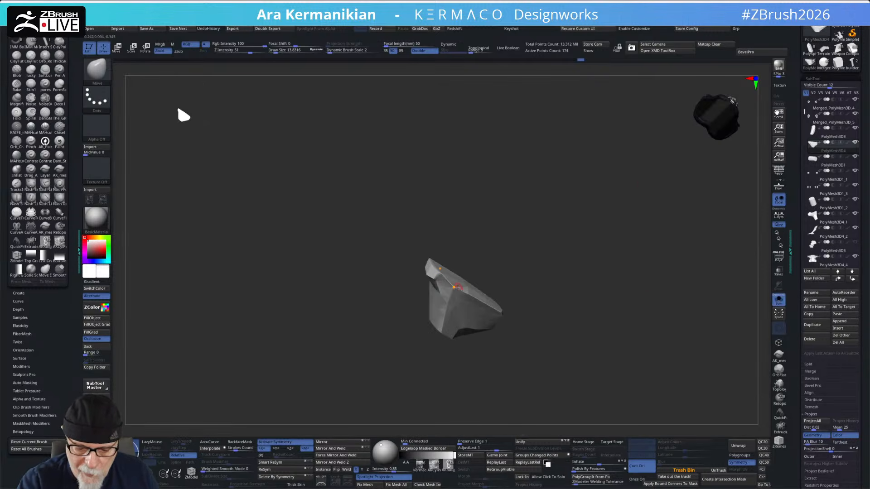
pyautogui.moveTo(543, 247); pyautogui.dragTo(468, 296)
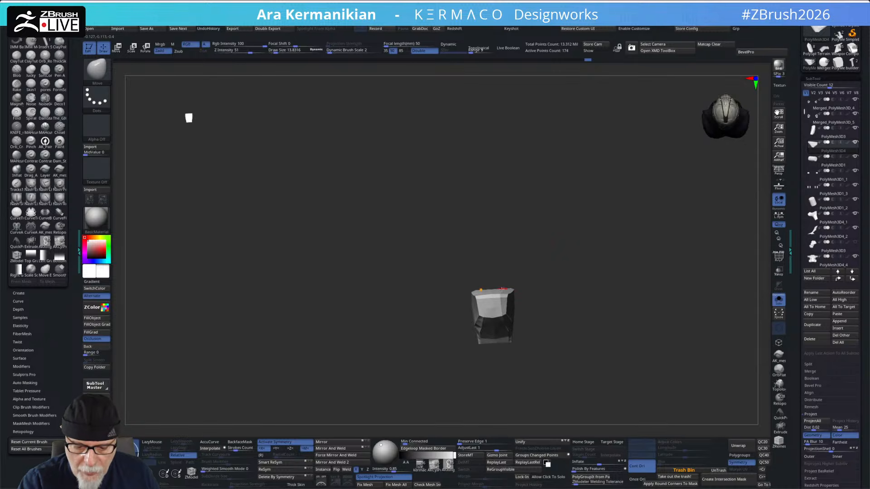
pyautogui.click(778, 301)
# Step: Isolate the pelvis block, trim its side with a straight vertical ClipCurve cut, and show all parts again
pyautogui.moveTo(657, 329)
pyautogui.mouseDown()
pyautogui.moveTo(700, 328)
pyautogui.moveTo(687, 337)
pyautogui.moveTo(654, 326)
pyautogui.moveTo(553, 243)
pyautogui.moveTo(633, 243)
pyautogui.moveTo(594, 252)
pyautogui.moveTo(605, 252)
pyautogui.mouseUp()
pyautogui.press('s')
pyautogui.moveTo(594, 286)
pyautogui.mouseDown()
pyautogui.moveTo(608, 247)
pyautogui.moveTo(610, 284)
pyautogui.mouseUp()
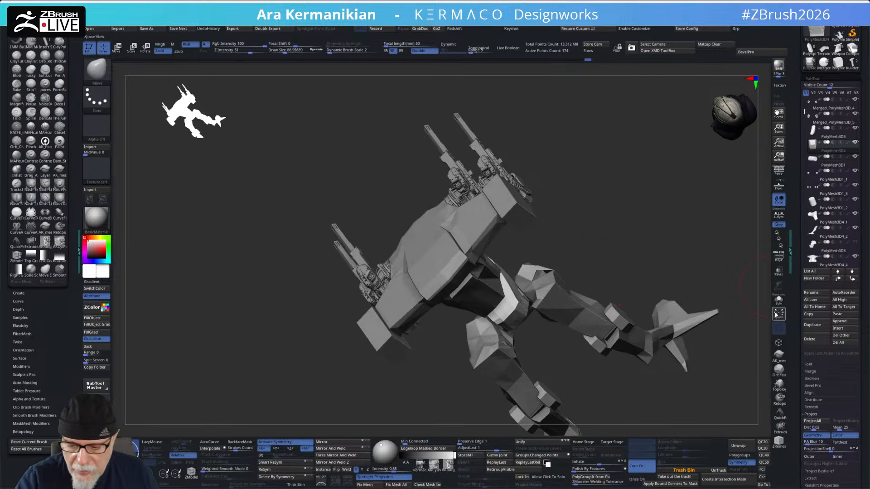
pyautogui.click(779, 300)
pyautogui.keyDown('shift'); pyautogui.moveTo(675, 297); pyautogui.dragTo(635, 291); pyautogui.keyUp('shift')
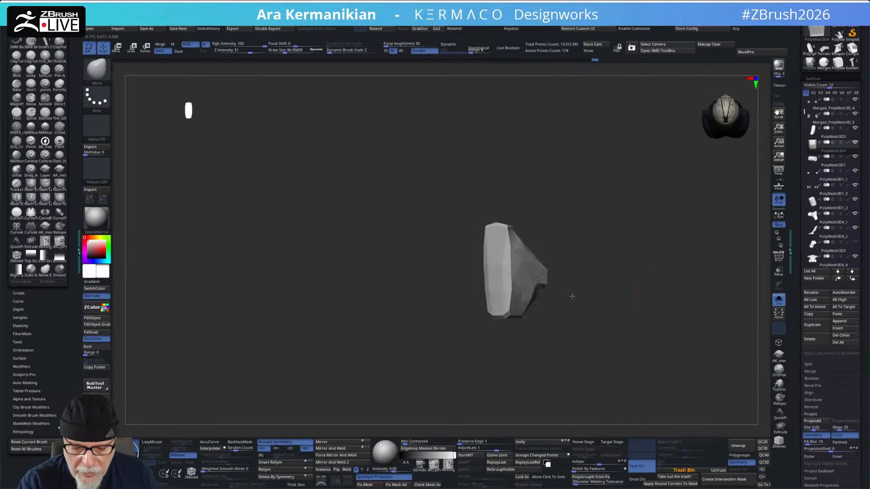
pyautogui.moveTo(574, 297); pyautogui.dragTo(537, 296)
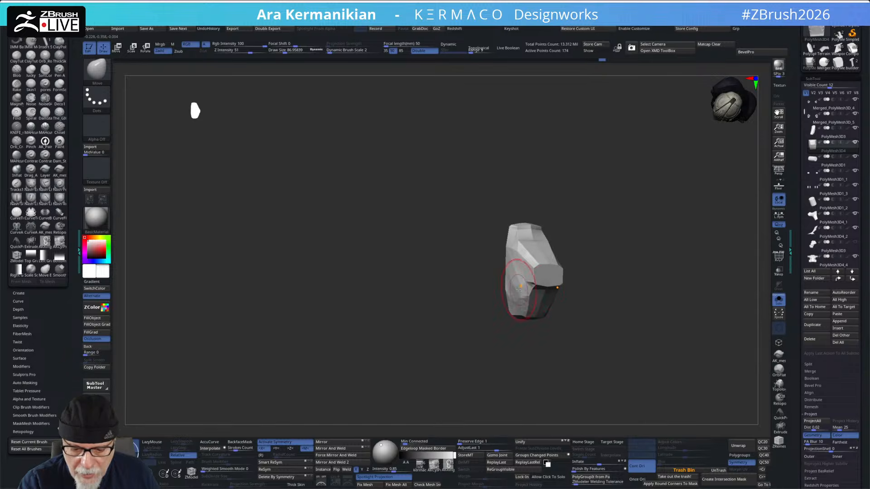
pyautogui.moveTo(633, 236); pyautogui.dragTo(624, 226)
pyautogui.keyDown('shift'); pyautogui.moveTo(597, 260); pyautogui.dragTo(588, 274); pyautogui.keyUp('shift')
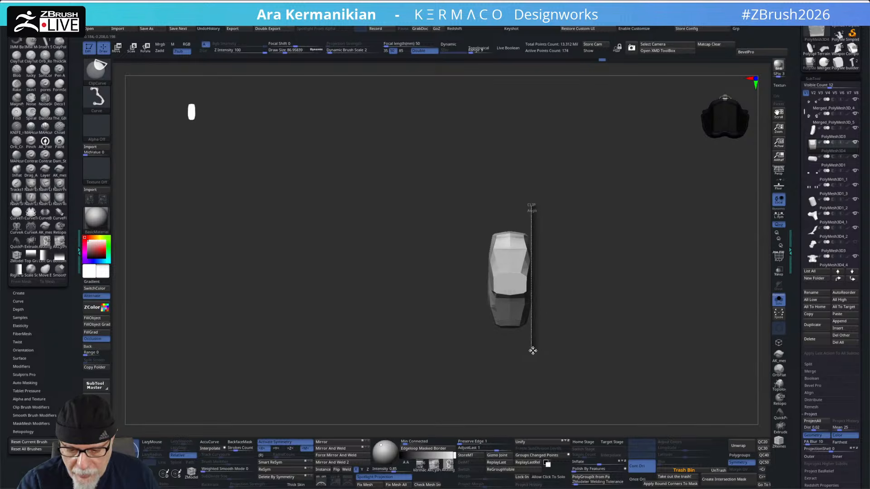
pyautogui.keyDown('ctrl'); pyautogui.keyDown('shift'); pyautogui.moveTo(533, 351); pyautogui.dragTo(536, 347); pyautogui.keyUp('shift'); pyautogui.keyUp('ctrl')
pyautogui.moveTo(616, 312); pyautogui.dragTo(648, 287)
pyautogui.click(779, 299)
# Step: Examine the mech from the side and front, then isolate the main torso mesh for inspection
pyautogui.moveTo(684, 262); pyautogui.dragTo(583, 265)
pyautogui.moveTo(633, 291); pyautogui.dragTo(634, 271)
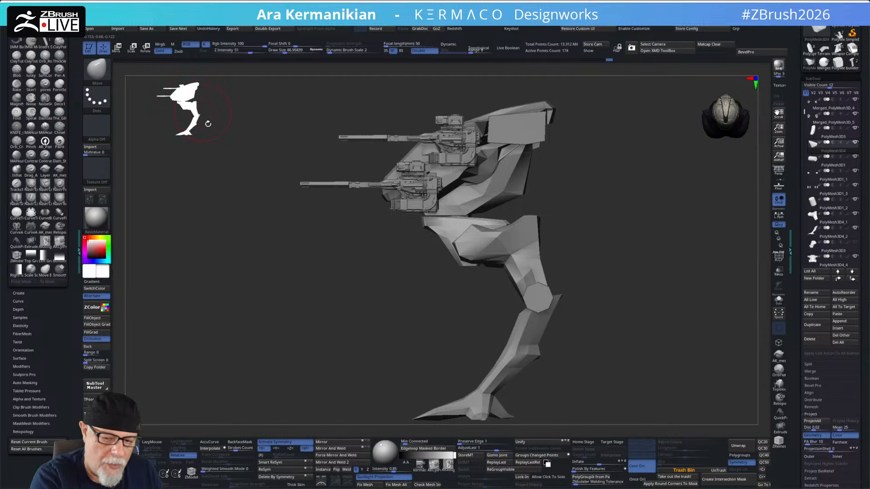
pyautogui.moveTo(608, 179); pyautogui.dragTo(524, 223)
pyautogui.keyDown('alt'); pyautogui.click(512, 221); pyautogui.keyUp('alt')
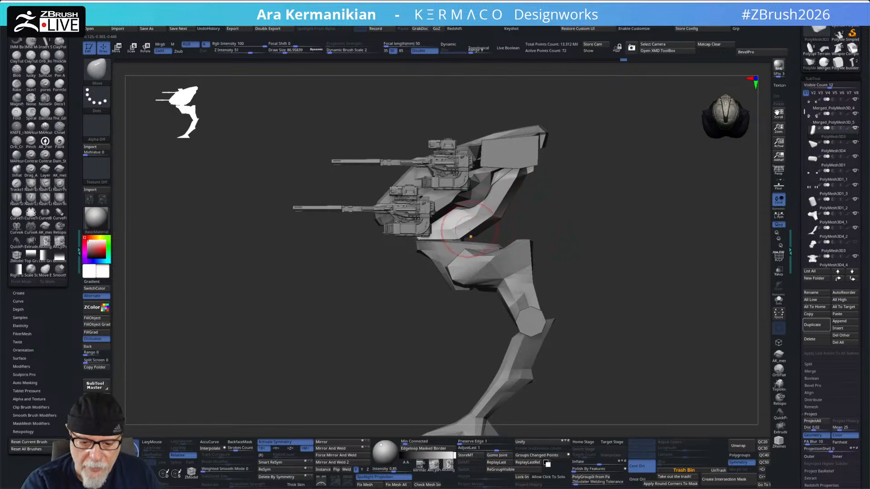
pyautogui.moveTo(574, 207); pyautogui.dragTo(480, 231)
pyautogui.moveTo(533, 214)
pyautogui.mouseDown(button='right')
pyautogui.moveTo(518, 236)
pyautogui.moveTo(596, 206)
pyautogui.moveTo(589, 201)
pyautogui.moveTo(627, 216)
pyautogui.moveTo(600, 233)
pyautogui.moveTo(625, 236)
pyautogui.moveTo(615, 208)
pyautogui.moveTo(600, 227)
pyautogui.moveTo(429, 254)
pyautogui.mouseUp(button='right')
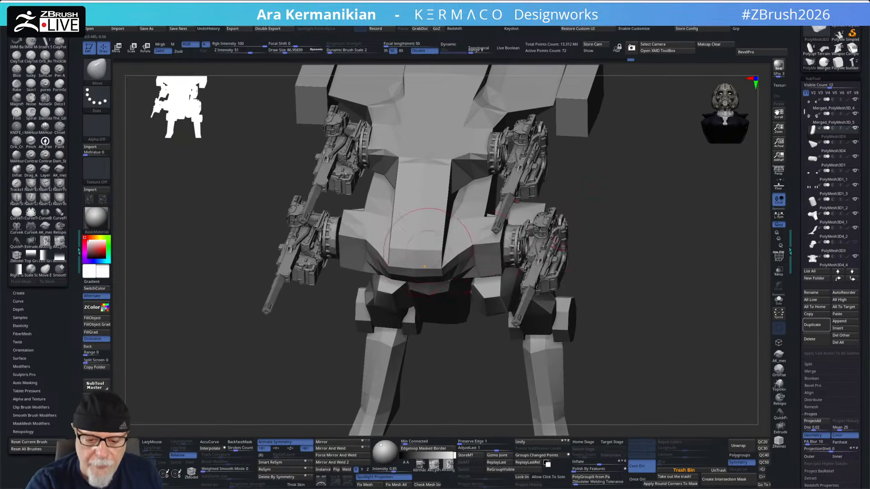
pyautogui.keyDown('alt'); pyautogui.click(419, 249); pyautogui.keyUp('alt')
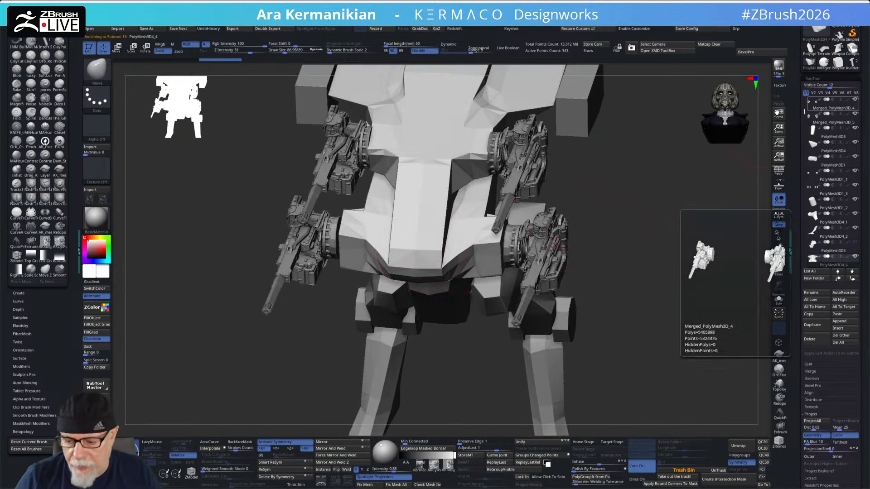
pyautogui.click(779, 299)
pyautogui.moveTo(679, 282); pyautogui.dragTo(725, 276)
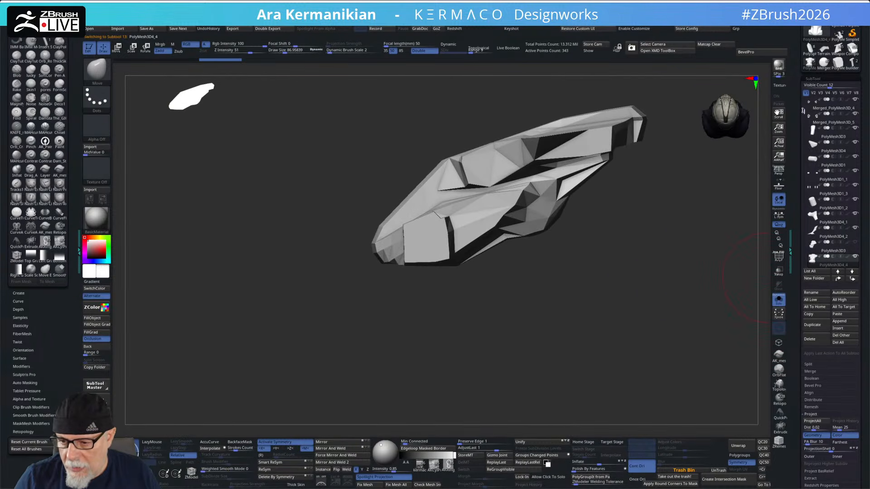
# Step: Compare the torso versions Retopo_1, PolyMesh3D3 and PolyMesh3D4_4 in isolation, with the polyframe turned on
pyautogui.scroll(-2, 803, 113)
pyautogui.moveTo(856, 246)
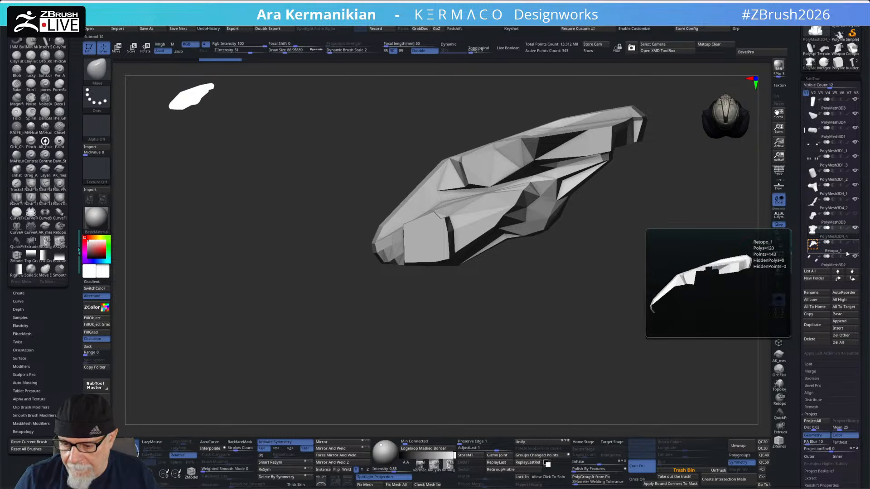
pyautogui.click(847, 254)
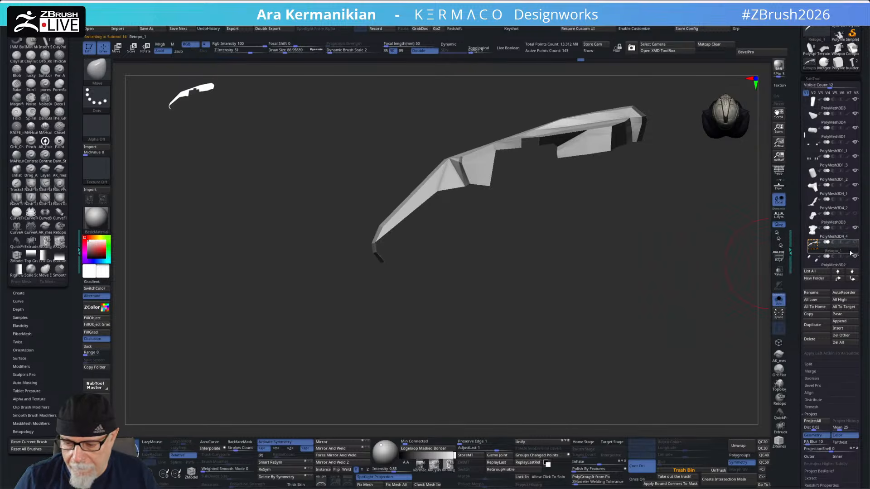
pyautogui.click(832, 224)
pyautogui.moveTo(626, 263); pyautogui.dragTo(638, 266)
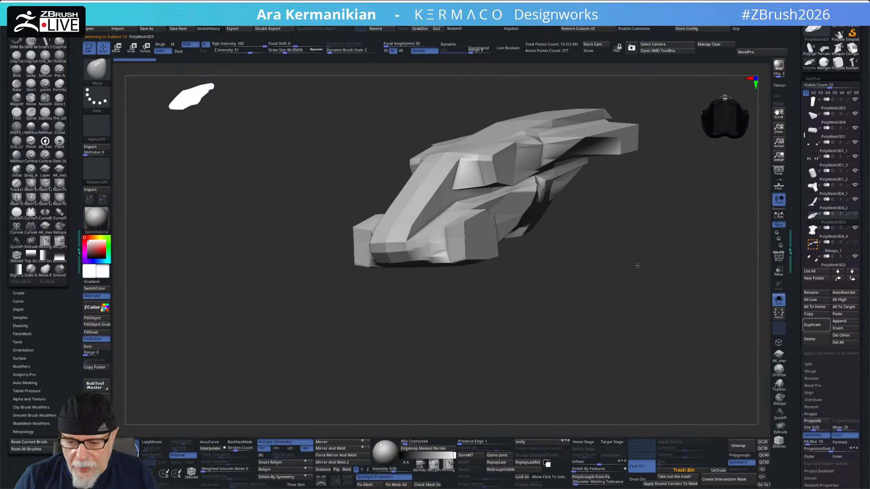
pyautogui.click(833, 237)
pyautogui.moveTo(670, 270); pyautogui.dragTo(690, 275)
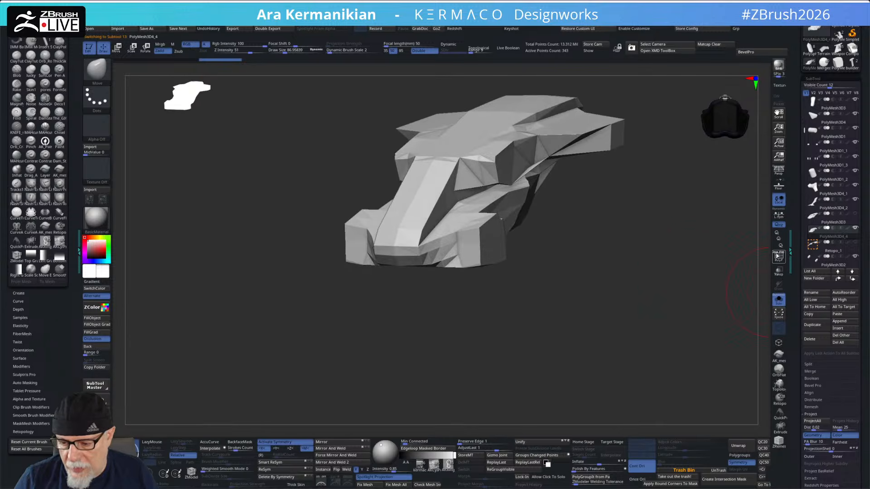
pyautogui.click(777, 255)
pyautogui.moveTo(647, 268); pyautogui.dragTo(631, 289)
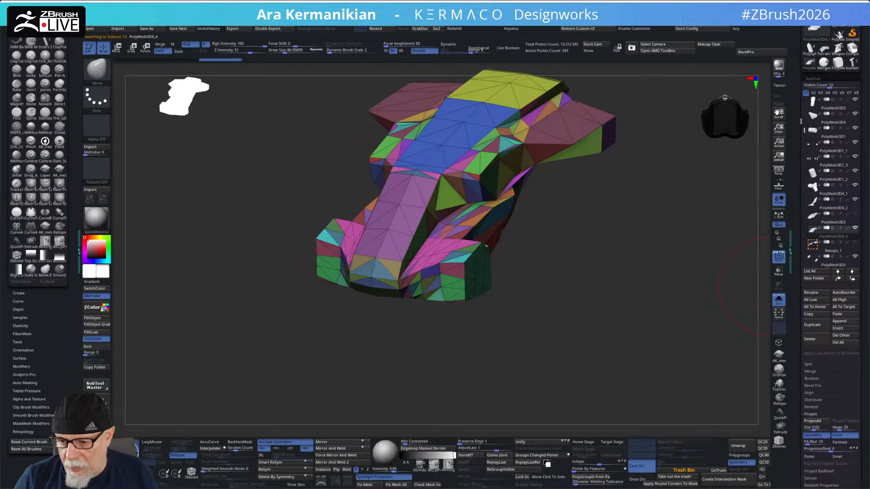
# Step: Duplicate the quad-based torso mesh PolyMesh3D3 and show all parts again
pyautogui.click(833, 222)
pyautogui.click(816, 331)
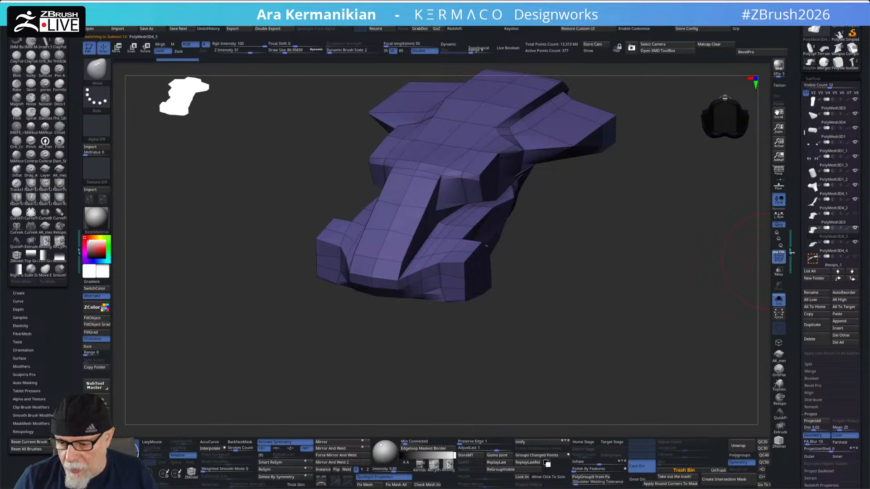
pyautogui.click(776, 300)
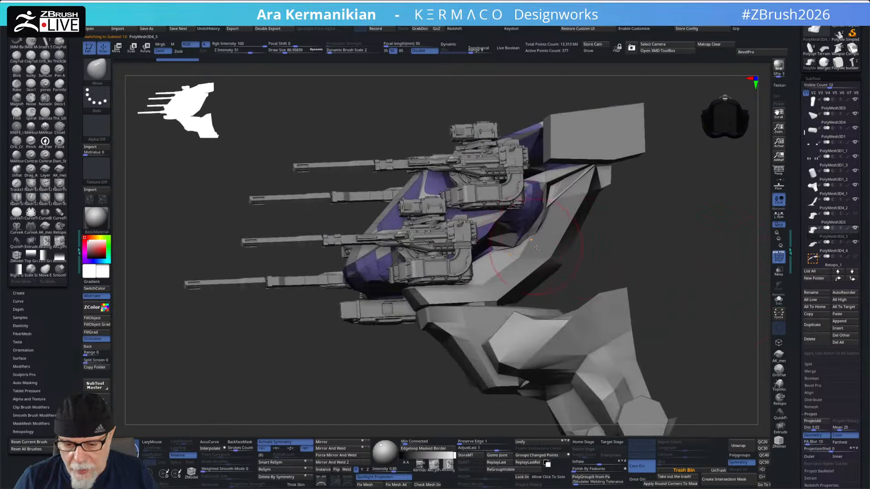
# Step: Duplicate the shell part beneath the torso and isolate the copy
pyautogui.keyDown('alt'); pyautogui.click(541, 256); pyautogui.keyUp('alt')
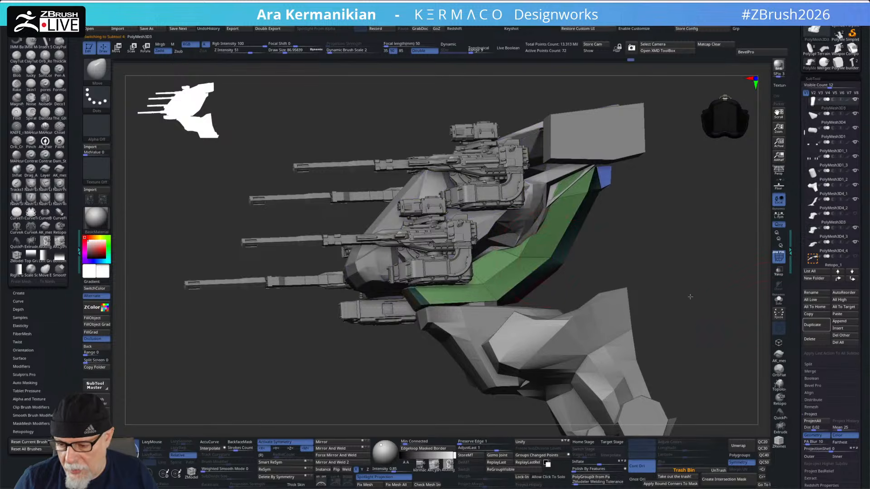
pyautogui.moveTo(688, 294); pyautogui.dragTo(716, 285)
pyautogui.moveTo(831, 233)
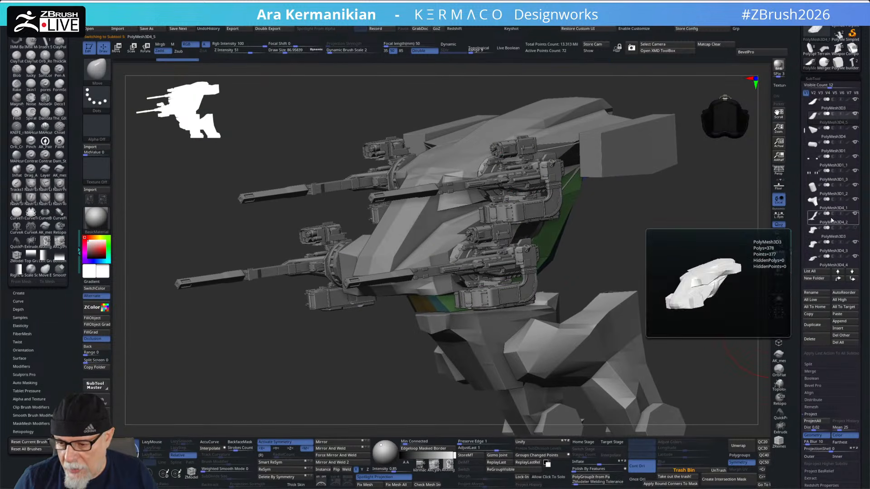
pyautogui.click(778, 300)
pyautogui.moveTo(722, 295); pyautogui.dragTo(660, 274)
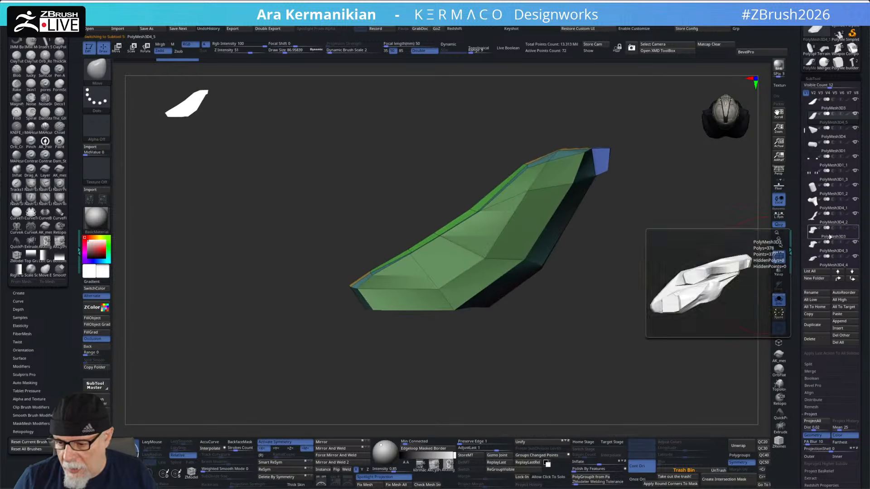
# Step: Move the torso copy and the lower shell copy to the end of the subtool list
pyautogui.moveTo(797, 141); pyautogui.dragTo(798, 188)
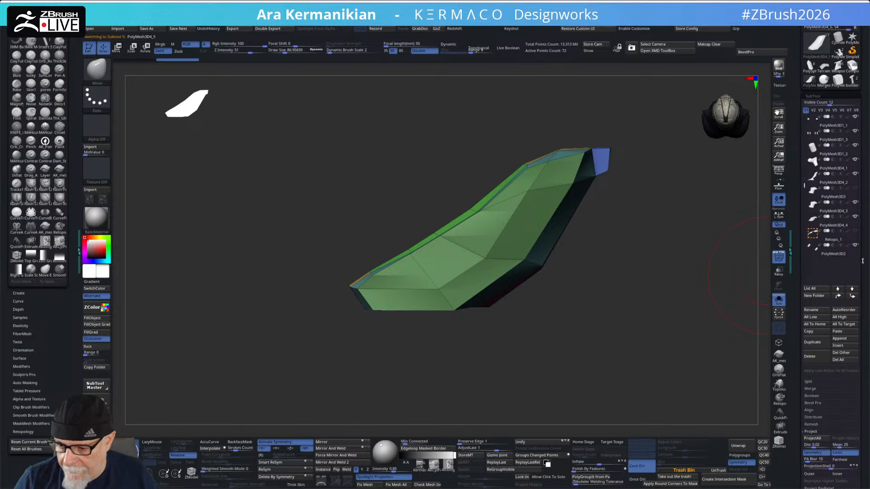
pyautogui.click(835, 230)
pyautogui.moveTo(589, 278); pyautogui.dragTo(645, 290)
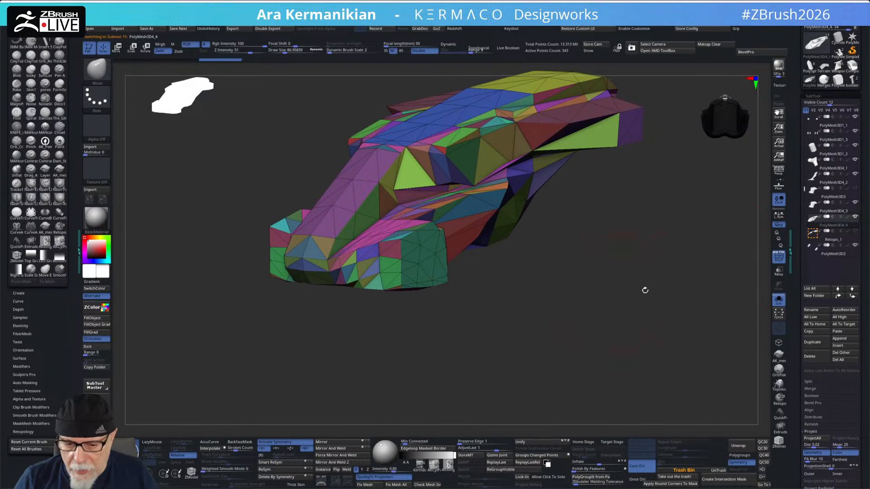
pyautogui.click(829, 213)
pyautogui.moveTo(831, 267); pyautogui.dragTo(831, 268)
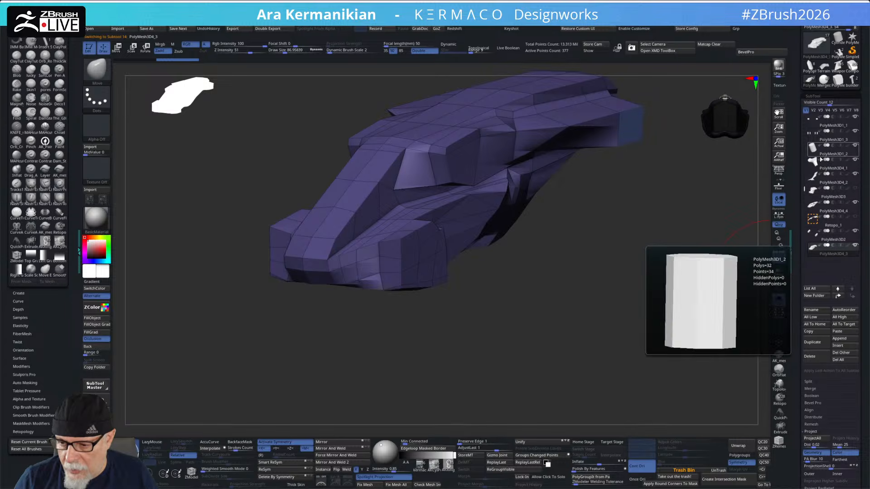
pyautogui.moveTo(804, 186); pyautogui.dragTo(831, 319)
pyautogui.click(826, 141)
pyautogui.moveTo(839, 137); pyautogui.dragTo(827, 149)
pyautogui.moveTo(804, 281); pyautogui.dragTo(805, 241)
pyautogui.click(829, 169)
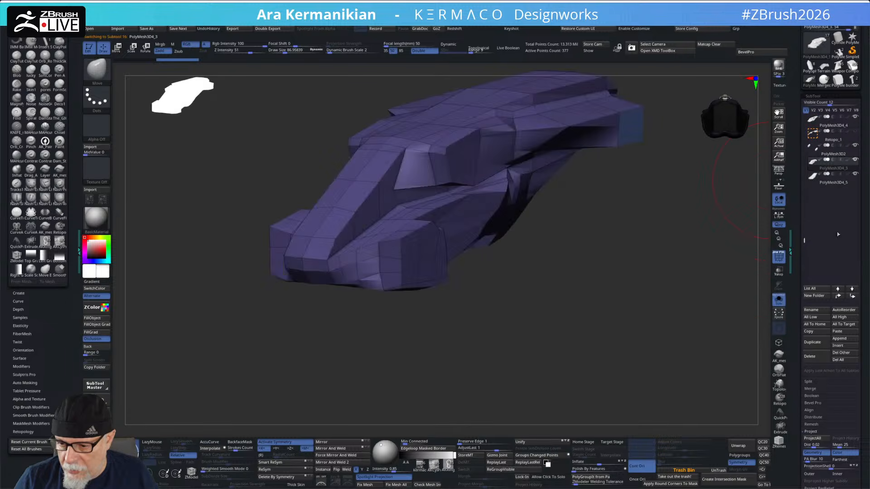
# Step: Create a folder named bool for the torso copy and add the lower shell copy to it
pyautogui.click(815, 300)
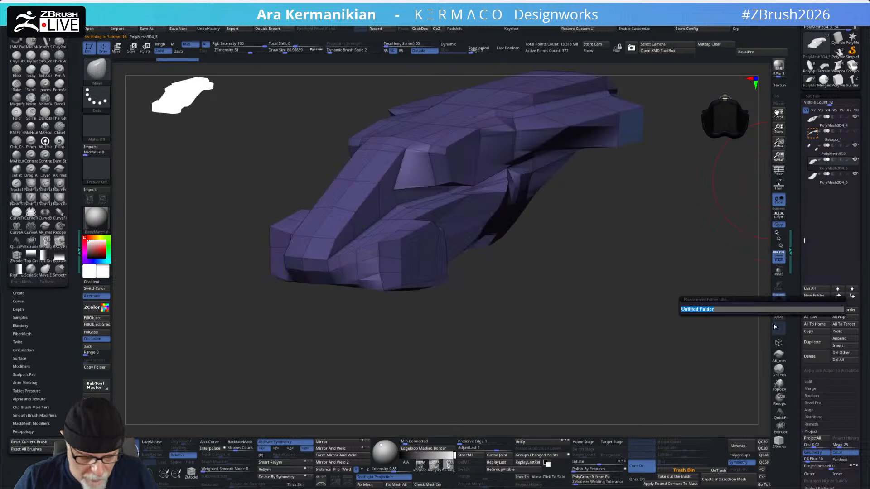
pyautogui.press('Return')
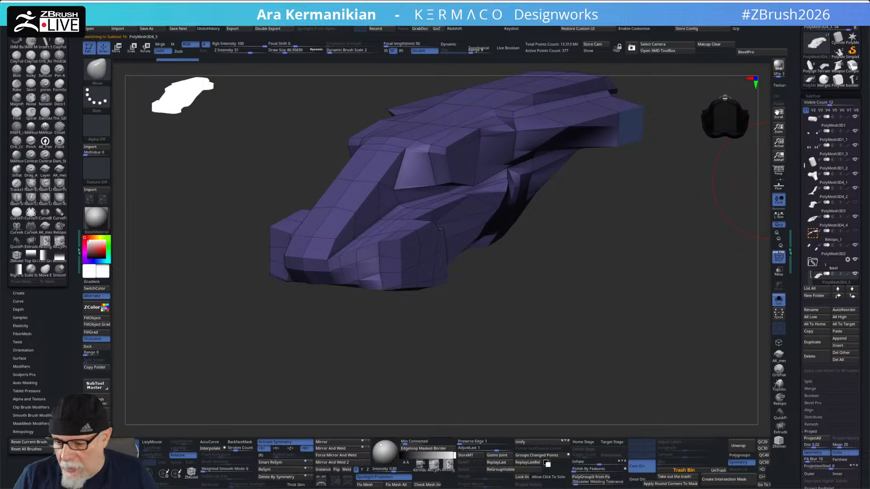
pyautogui.moveTo(806, 165); pyautogui.dragTo(804, 190)
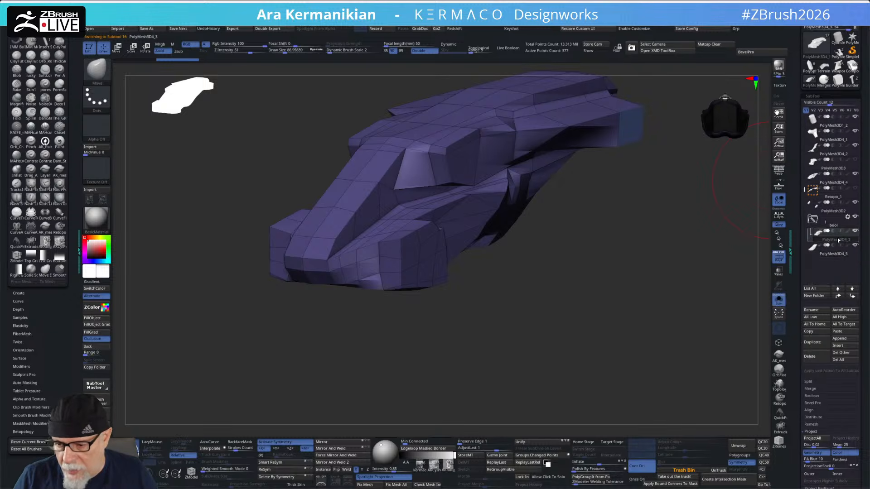
pyautogui.moveTo(838, 254); pyautogui.dragTo(838, 242)
pyautogui.moveTo(601, 252); pyautogui.dragTo(642, 297)
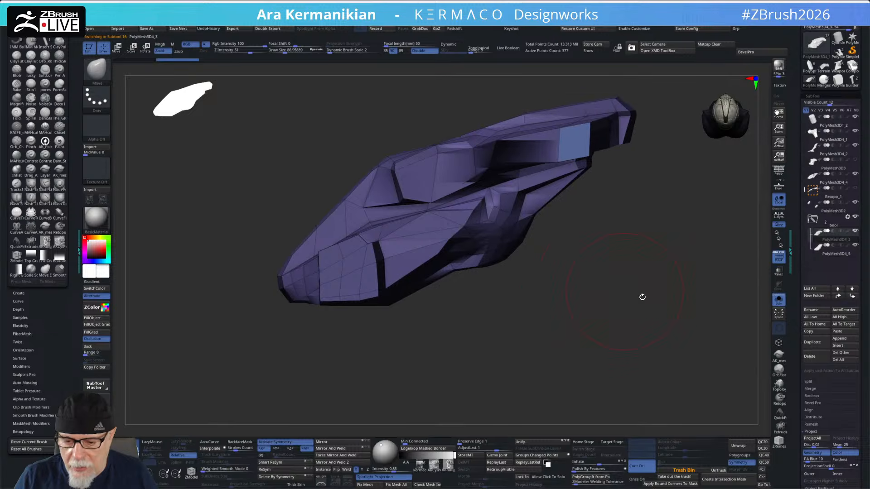
# Step: Try the Boolean Folder operation on bool, mark the torso copy as Start, and enable Live Boolean with all parts shown
pyautogui.click(847, 217)
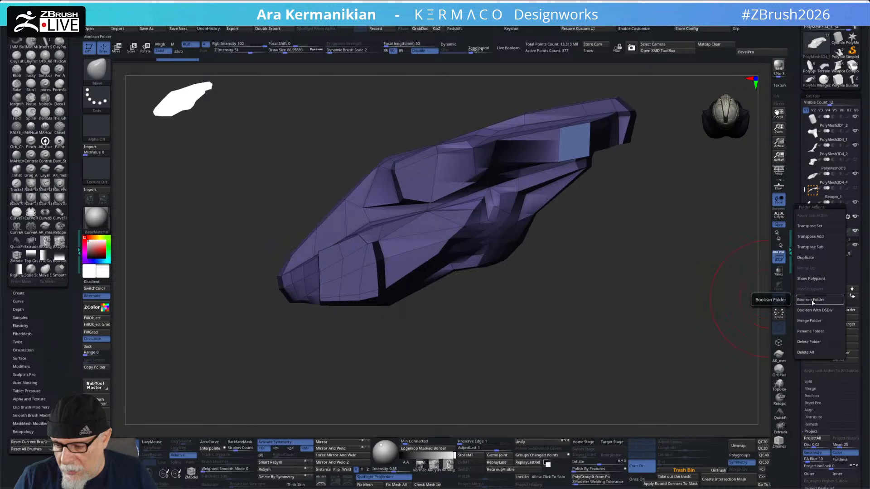
pyautogui.click(812, 301)
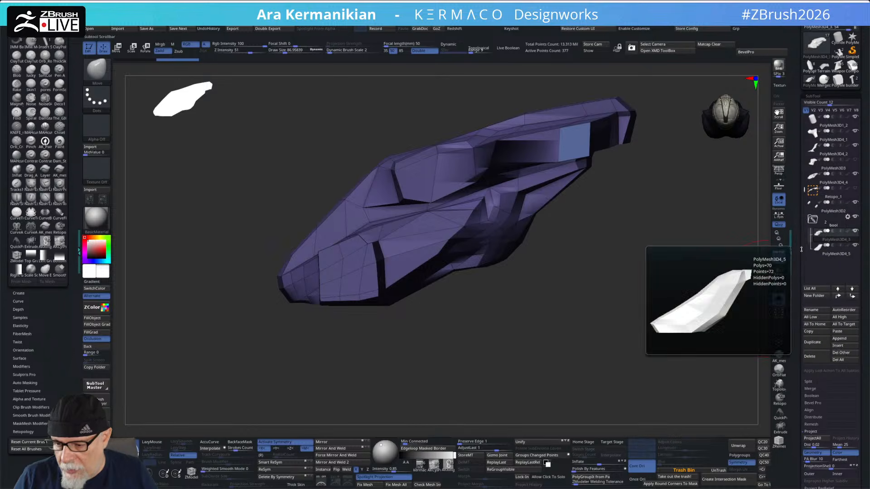
pyautogui.click(821, 248)
pyautogui.click(819, 233)
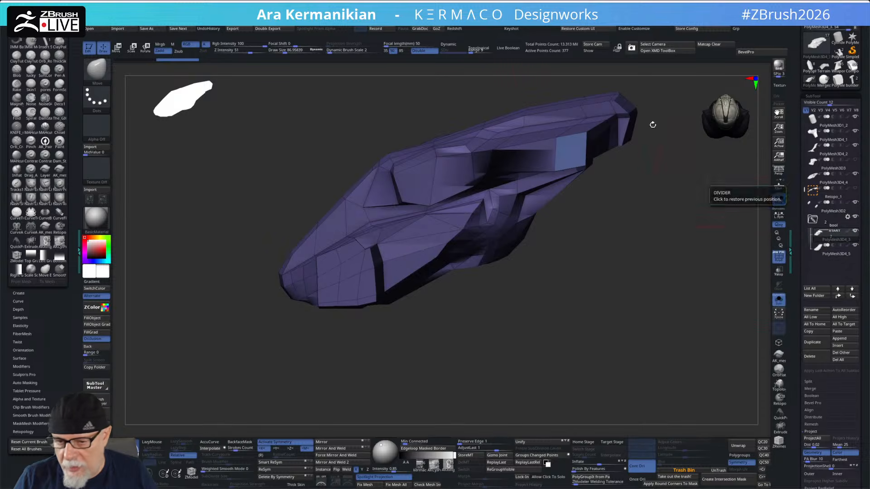
pyautogui.moveTo(664, 292); pyautogui.dragTo(791, 301)
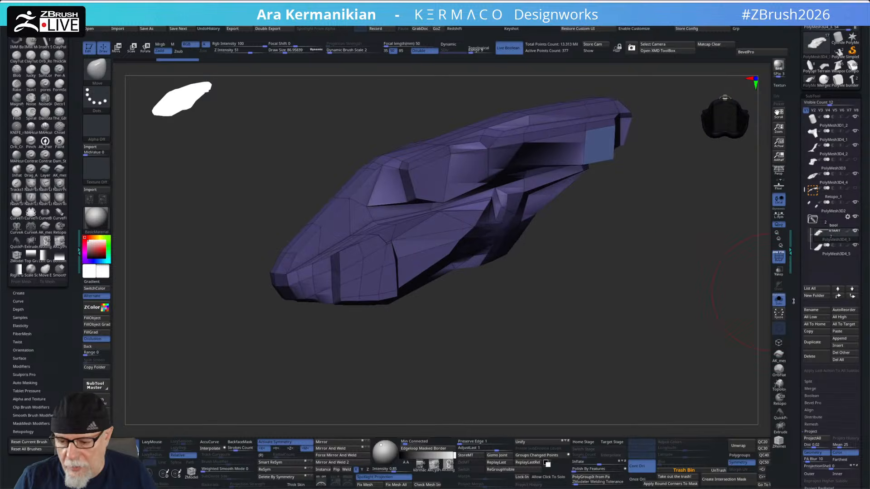
pyautogui.click(786, 306)
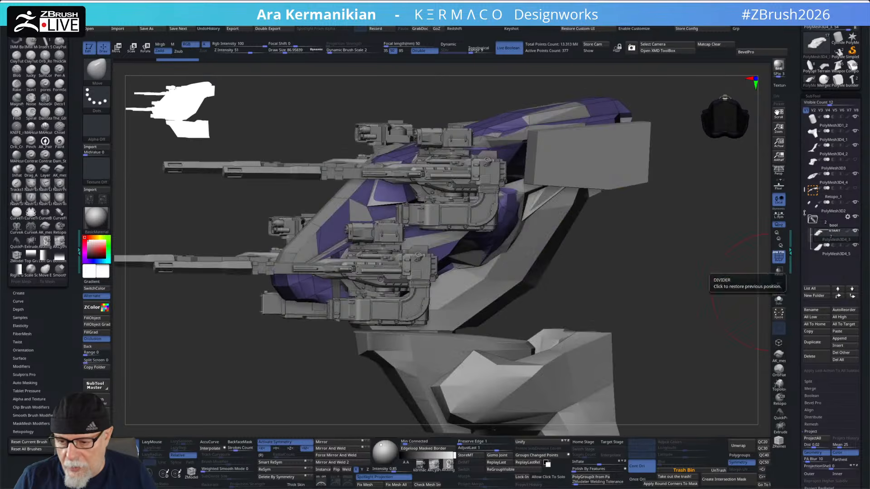
# Step: Run Boolean Folder on bool with only the torso and that folder shown, and hide the two source copies
pyautogui.click(820, 111)
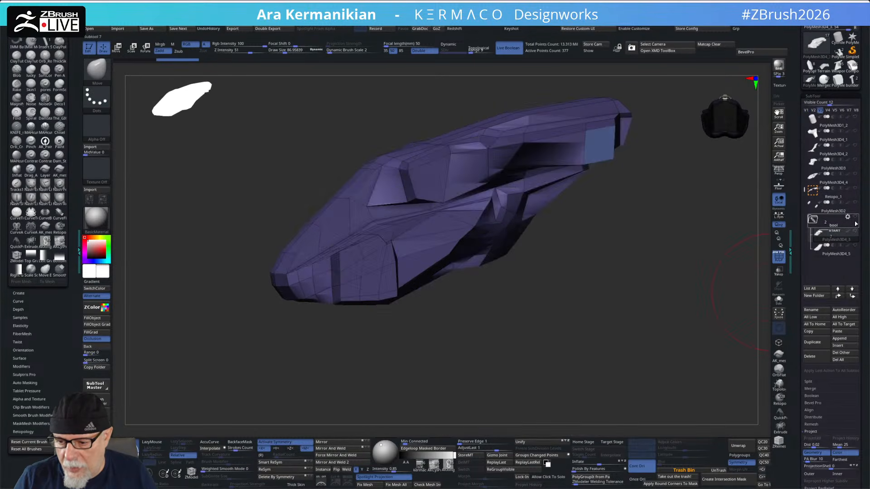
pyautogui.click(856, 217)
pyautogui.moveTo(587, 325); pyautogui.dragTo(699, 312)
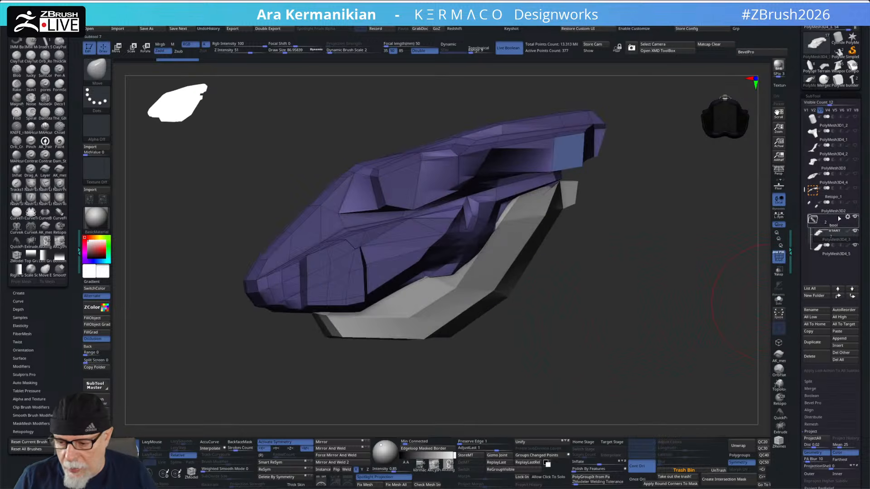
pyautogui.click(848, 217)
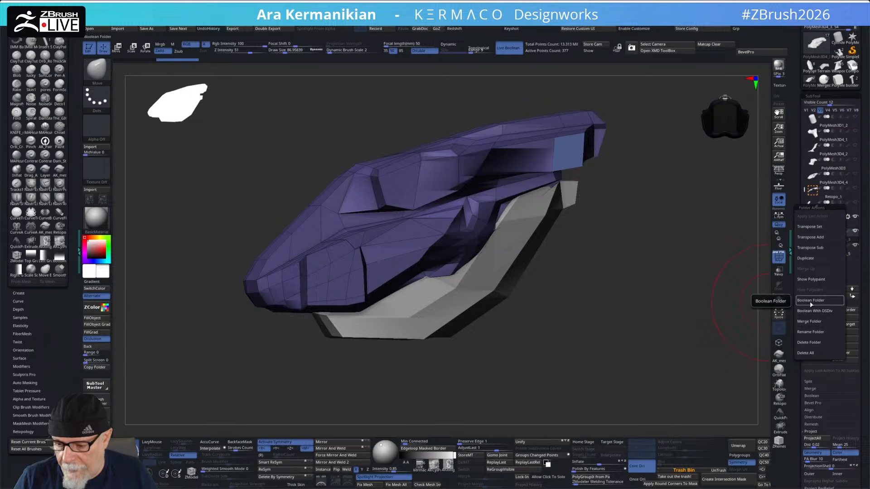
pyautogui.click(811, 301)
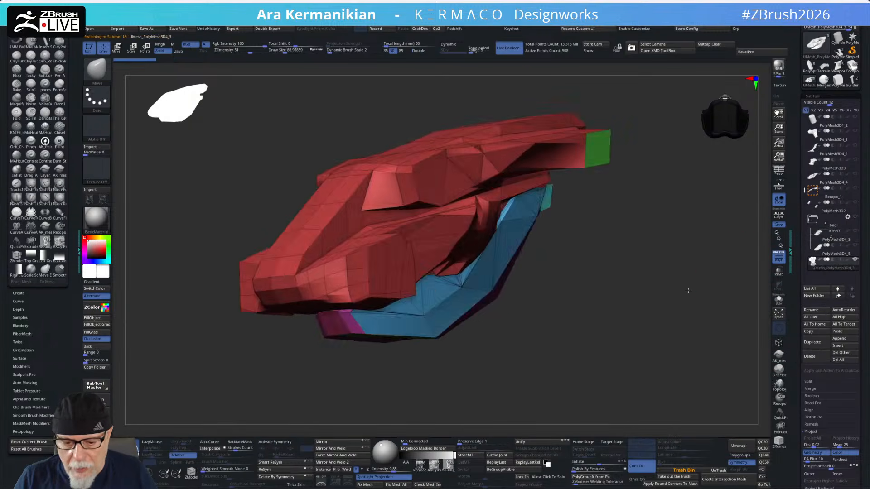
pyautogui.click(856, 246)
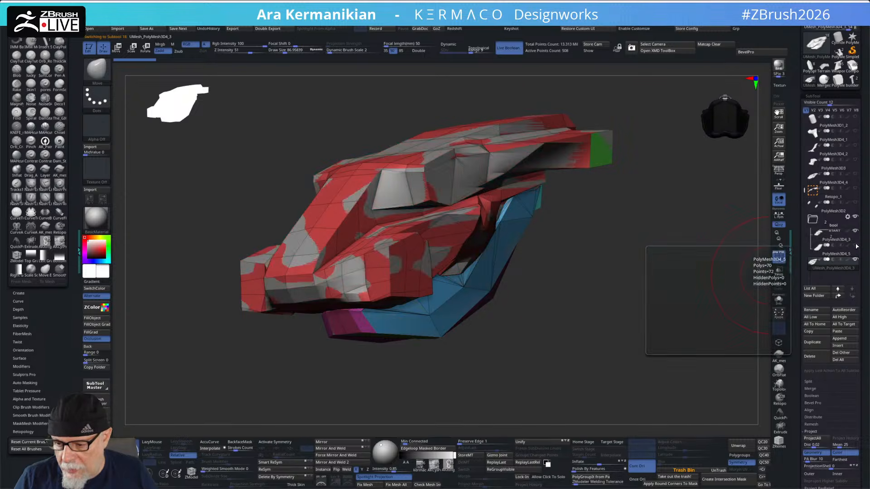
pyautogui.click(856, 231)
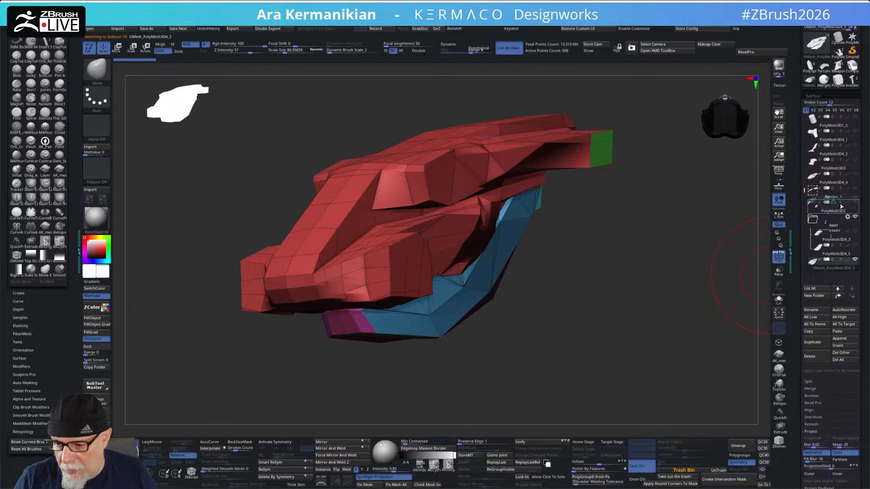
# Step: Undo the smoothing stroke on the boolean result and move that result above Retopo_1 in the subtool list
pyautogui.moveTo(575, 311); pyautogui.dragTo(635, 247)
pyautogui.moveTo(379, 214)
pyautogui.keyDown('shift'); pyautogui.mouseDown()
pyautogui.moveTo(389, 228)
pyautogui.moveTo(372, 240)
pyautogui.moveTo(384, 212)
pyautogui.mouseUp(); pyautogui.keyUp('shift')
pyautogui.hotkey('ctrl', 'z')
pyautogui.hotkey('ctrl', 'z')
pyautogui.moveTo(655, 331); pyautogui.dragTo(693, 247)
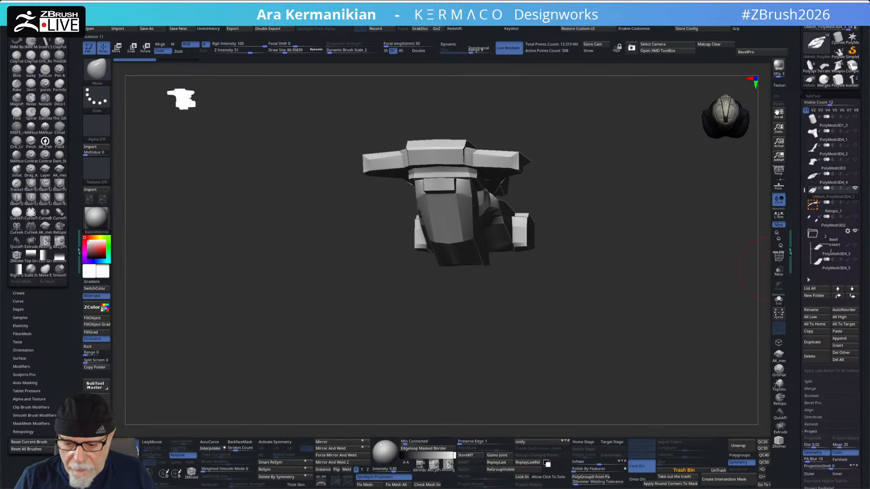
pyautogui.moveTo(677, 288); pyautogui.dragTo(721, 289)
pyautogui.keyDown('alt'); pyautogui.moveTo(687, 237); pyautogui.dragTo(478, 259); pyautogui.keyUp('alt')
# Step: Select the Retopo_1 torso without polyframe lines, and collapse and hide the bool folder
pyautogui.click(839, 212)
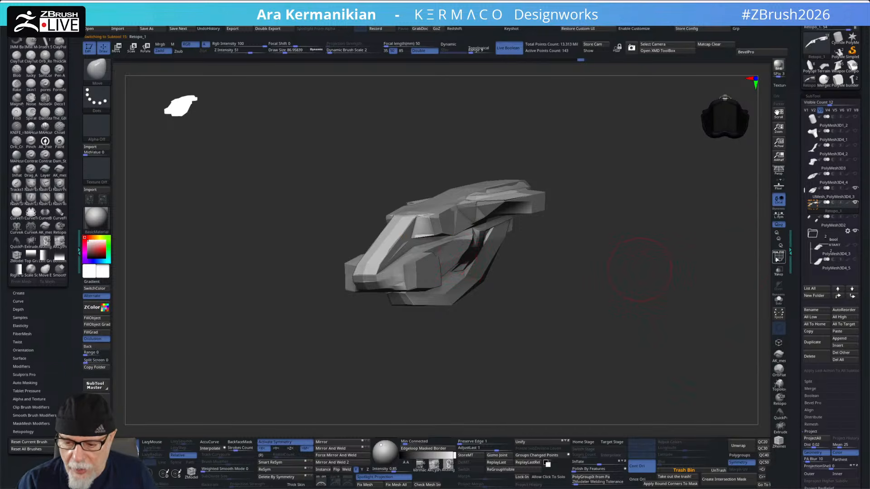
pyautogui.click(776, 257)
pyautogui.moveTo(650, 275); pyautogui.dragTo(659, 277)
pyautogui.click(781, 261)
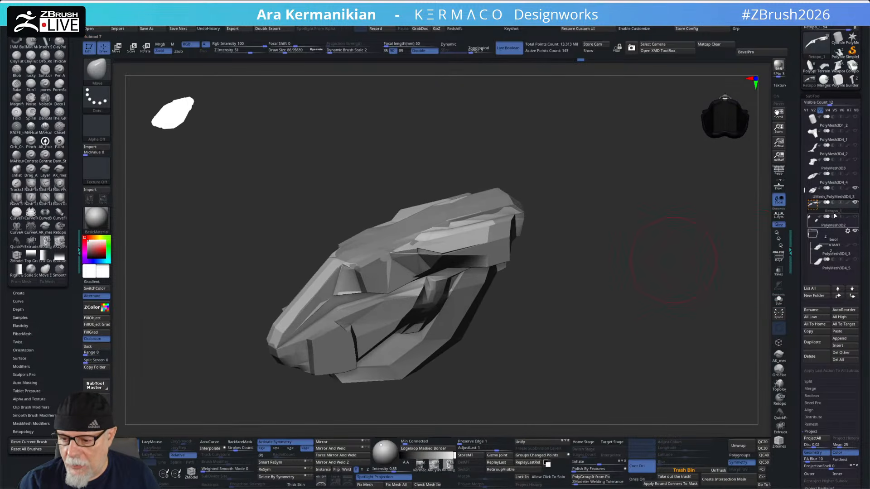
pyautogui.moveTo(856, 232)
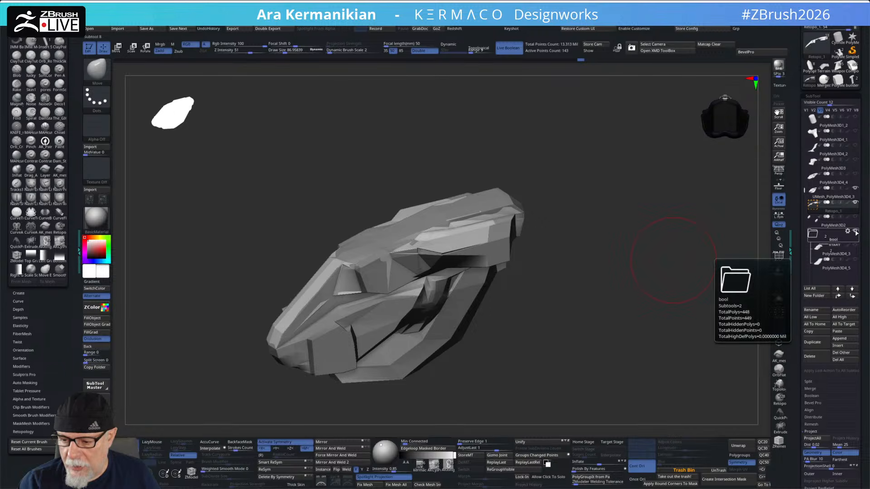
pyautogui.click(828, 243)
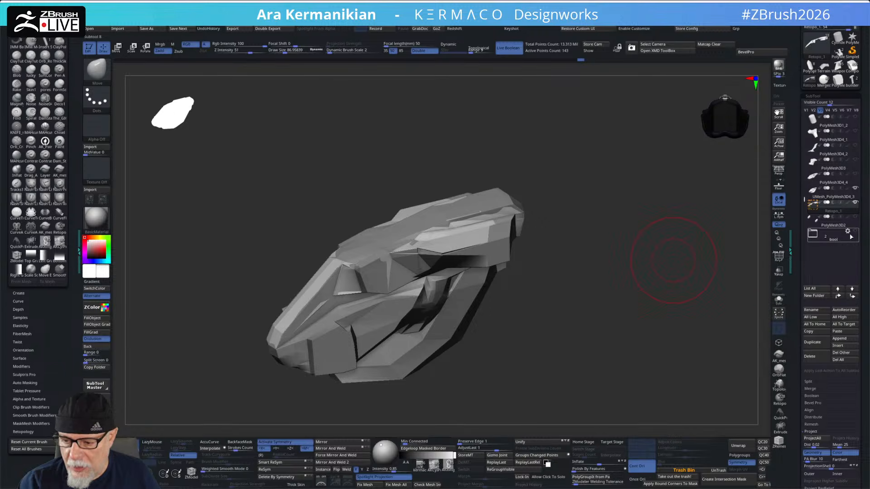
# Step: Activate the Retopo brush on Retopo_1 with transparency and polyframe on, over the boolean result
pyautogui.moveTo(732, 253)
pyautogui.mouseDown()
pyautogui.moveTo(598, 248)
pyautogui.moveTo(567, 290)
pyautogui.moveTo(578, 321)
pyautogui.moveTo(552, 257)
pyautogui.moveTo(569, 281)
pyautogui.moveTo(627, 295)
pyautogui.moveTo(627, 307)
pyautogui.moveTo(617, 254)
pyautogui.moveTo(599, 243)
pyautogui.moveTo(614, 246)
pyautogui.moveTo(645, 295)
pyautogui.moveTo(631, 251)
pyautogui.moveTo(643, 259)
pyautogui.moveTo(652, 220)
pyautogui.moveTo(680, 215)
pyautogui.moveTo(670, 206)
pyautogui.mouseUp()
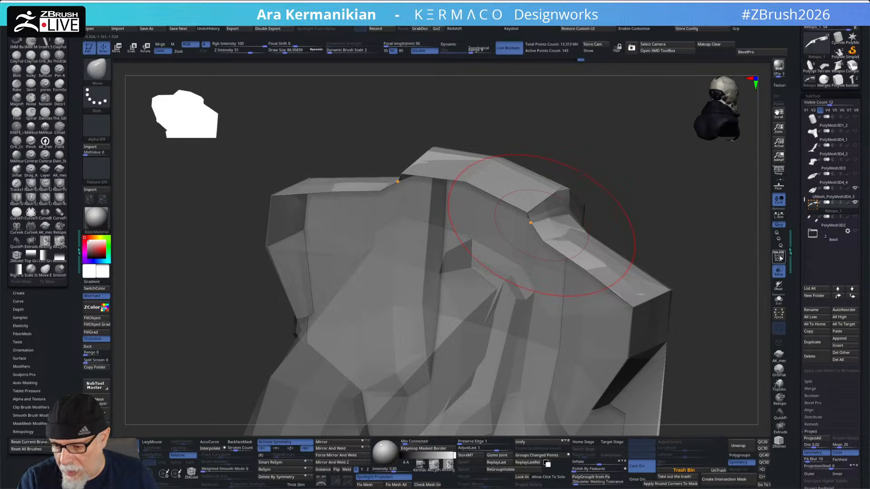
pyautogui.click(780, 397)
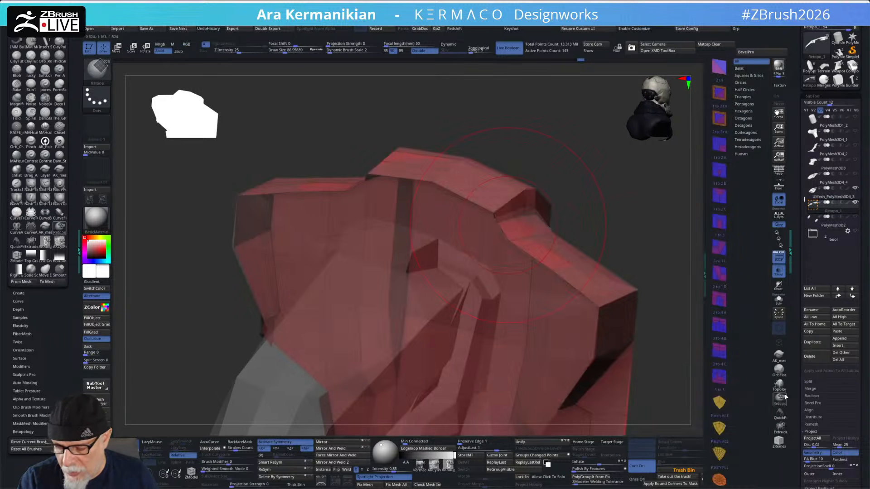
pyautogui.moveTo(594, 209); pyautogui.dragTo(623, 210)
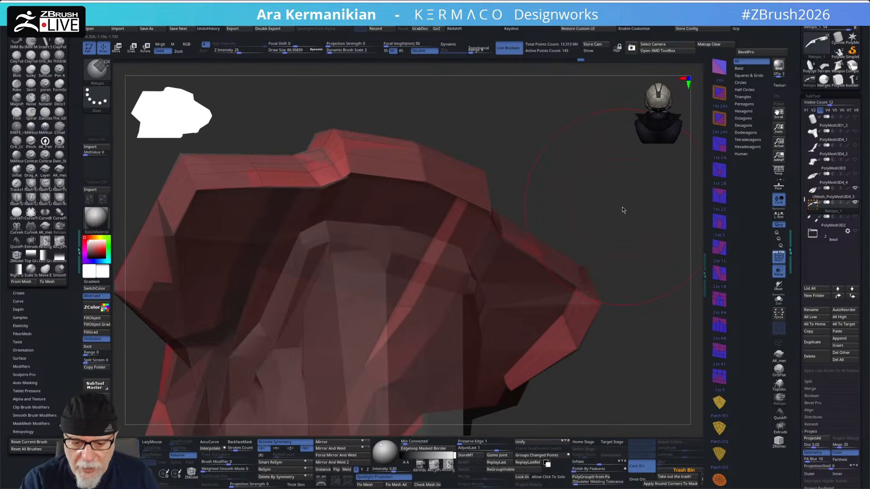
pyautogui.moveTo(639, 279); pyautogui.dragTo(557, 246)
pyautogui.moveTo(495, 281); pyautogui.dragTo(501, 337)
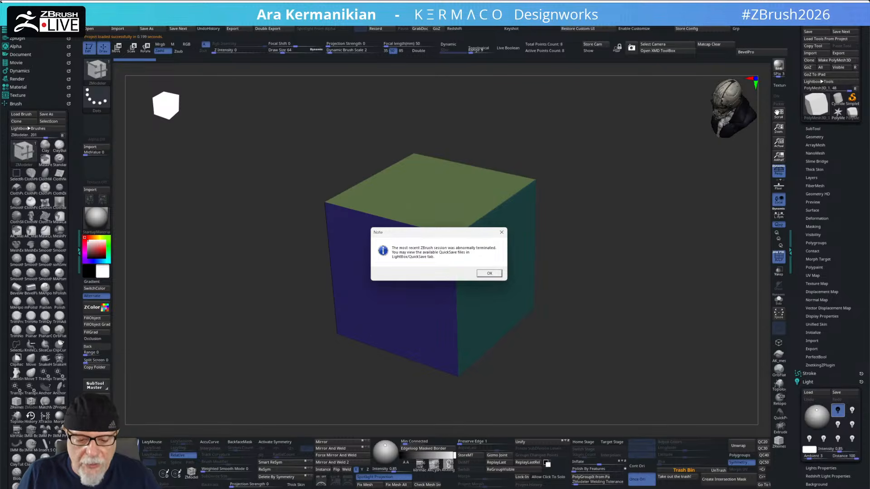
# Step: Dismiss the abnormal termination notice and open the QuickSave project with the teal and pink preview
pyautogui.click(490, 273)
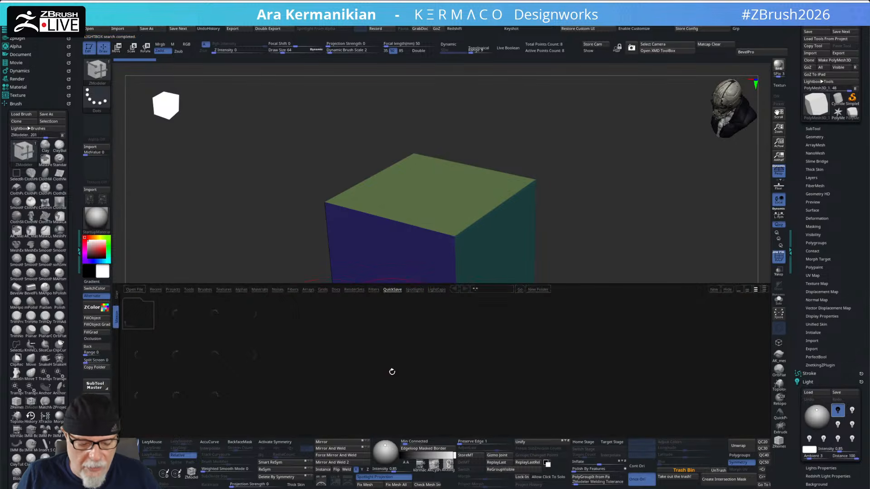
pyautogui.click(220, 399)
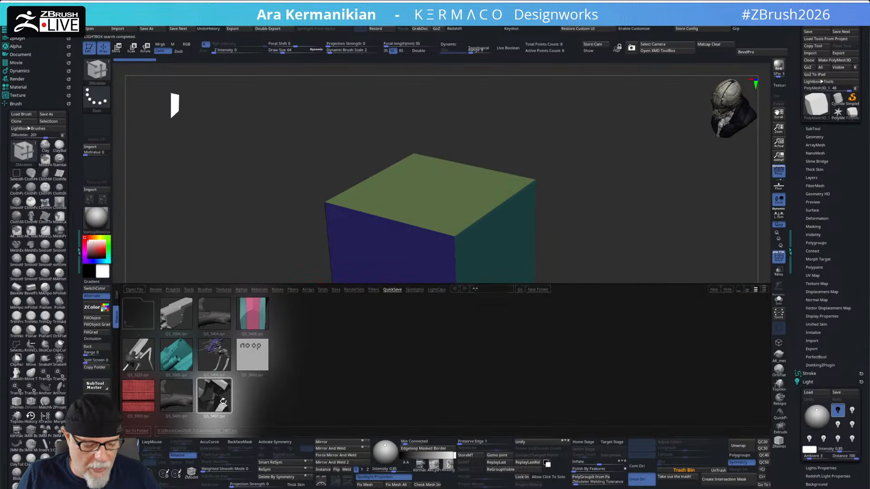
pyautogui.doubleClick(257, 313)
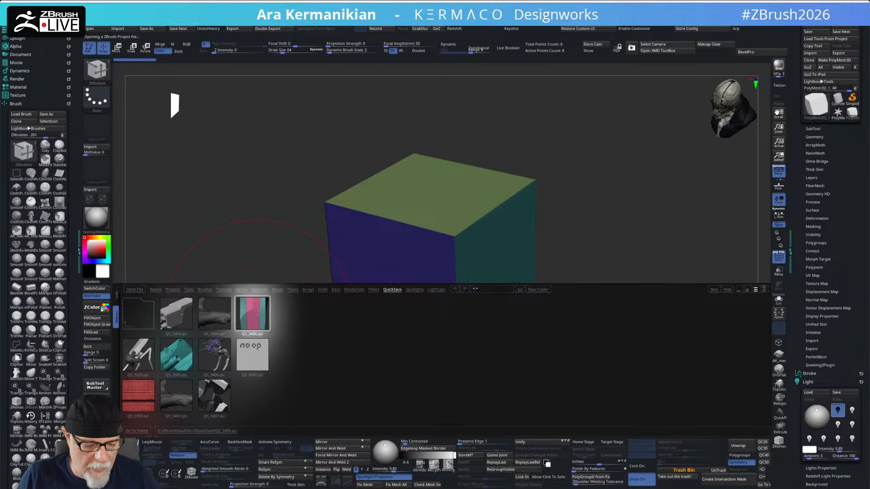
pyautogui.click(461, 273)
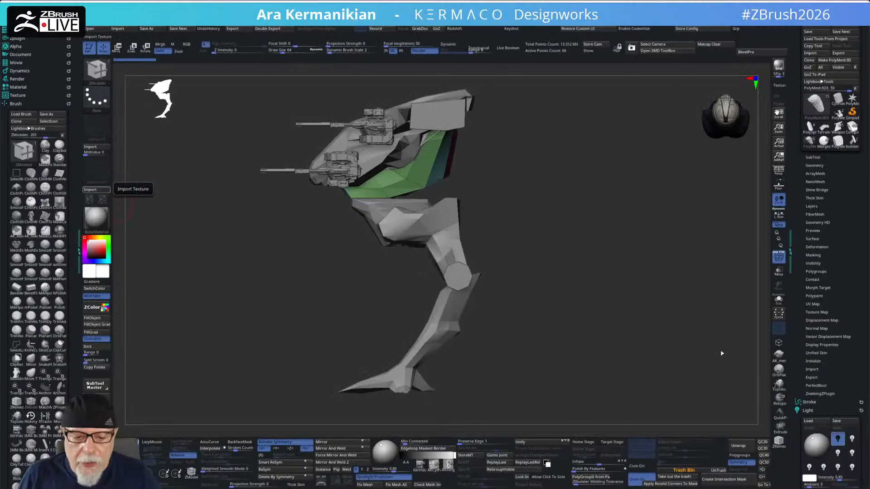
# Step: Trim the rear edge and lower rear corner of the shell beneath the torso with ClipCurve cuts
pyautogui.moveTo(722, 354); pyautogui.dragTo(518, 241)
pyautogui.moveTo(659, 259)
pyautogui.mouseDown()
pyautogui.moveTo(607, 211)
pyautogui.moveTo(630, 192)
pyautogui.moveTo(653, 234)
pyautogui.moveTo(657, 224)
pyautogui.moveTo(656, 253)
pyautogui.moveTo(668, 218)
pyautogui.moveTo(498, 259)
pyautogui.mouseUp()
pyautogui.moveTo(599, 206); pyautogui.dragTo(546, 204)
pyautogui.keyDown('alt'); pyautogui.moveTo(484, 202); pyautogui.dragTo(543, 239); pyautogui.keyUp('alt')
pyautogui.hotkey('ctrl', 'shift')
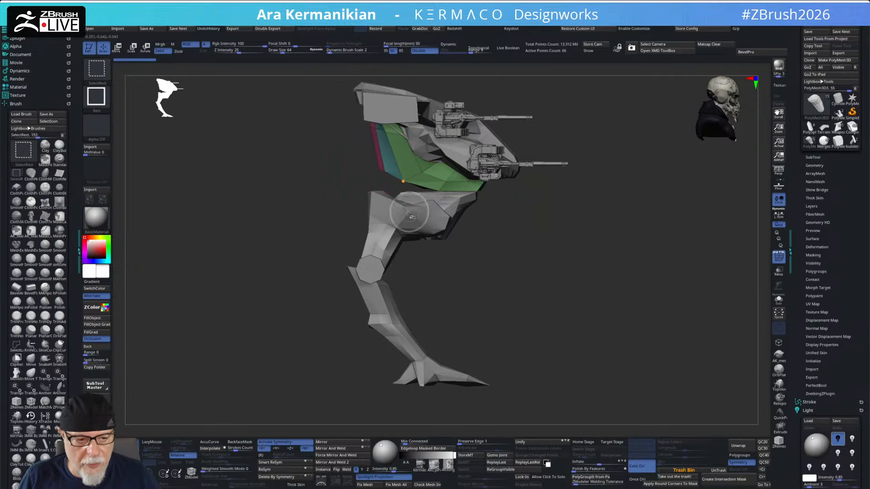
pyautogui.keyDown('ctrl'); pyautogui.keyDown('shift'); pyautogui.click(102, 76); pyautogui.keyUp('shift'); pyautogui.keyUp('ctrl')
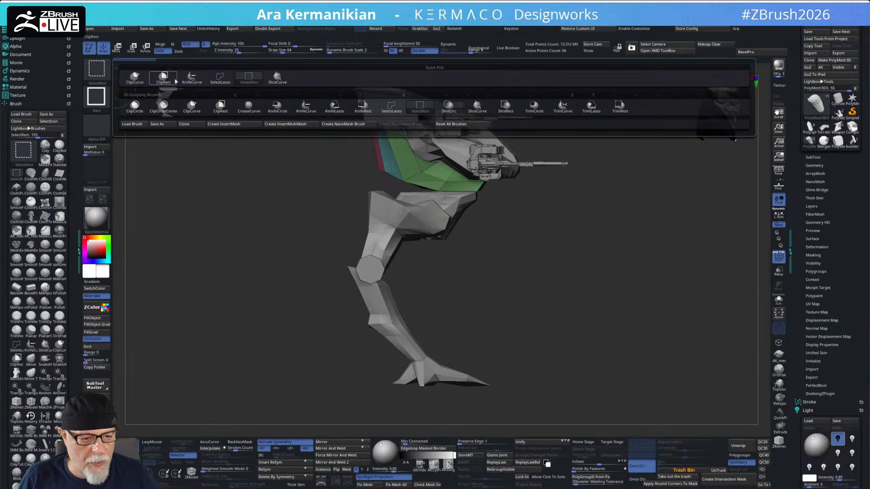
pyautogui.keyDown('ctrl'); pyautogui.keyDown('shift'); pyautogui.click(137, 81); pyautogui.keyUp('shift'); pyautogui.keyUp('ctrl')
pyautogui.moveTo(479, 254)
pyautogui.keyDown('ctrl'); pyautogui.keyDown('shift'); pyautogui.mouseDown()
pyautogui.moveTo(315, 113)
pyautogui.moveTo(323, 107)
pyautogui.mouseUp(); pyautogui.keyUp('shift'); pyautogui.keyUp('ctrl')
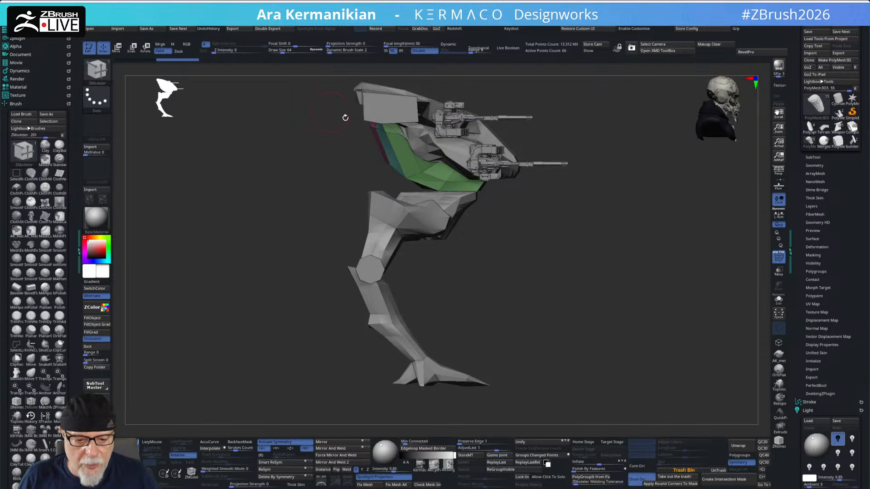
pyautogui.moveTo(618, 181)
pyautogui.mouseDown()
pyautogui.moveTo(684, 188)
pyautogui.moveTo(672, 186)
pyautogui.moveTo(630, 232)
pyautogui.moveTo(607, 218)
pyautogui.mouseUp()
pyautogui.moveTo(523, 178)
pyautogui.mouseDown()
pyautogui.moveTo(531, 168)
pyautogui.moveTo(538, 177)
pyautogui.mouseUp()
pyautogui.keyDown('ctrl'); pyautogui.keyDown('shift'); pyautogui.moveTo(548, 146); pyautogui.dragTo(437, 245); pyautogui.keyUp('shift'); pyautogui.keyUp('ctrl')
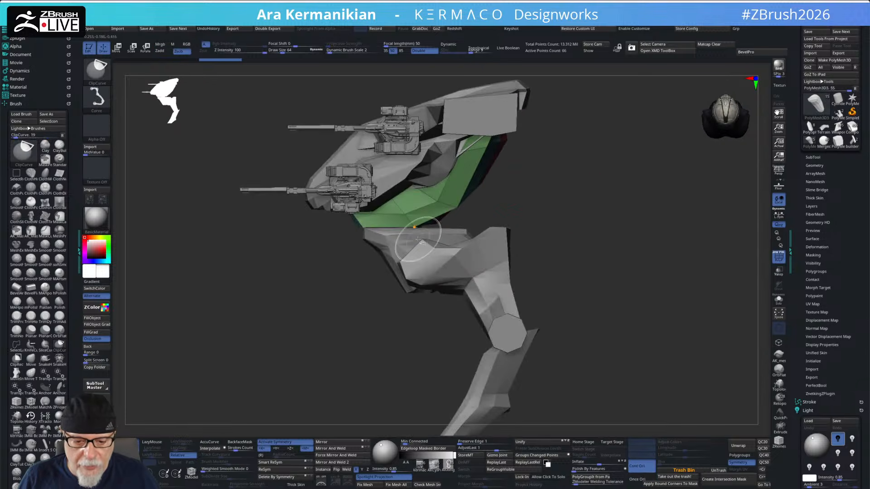
# Step: Adjust the rear side of the lower shell with the Move brush
pyautogui.press('b')
pyautogui.press('m')
pyautogui.press('v')
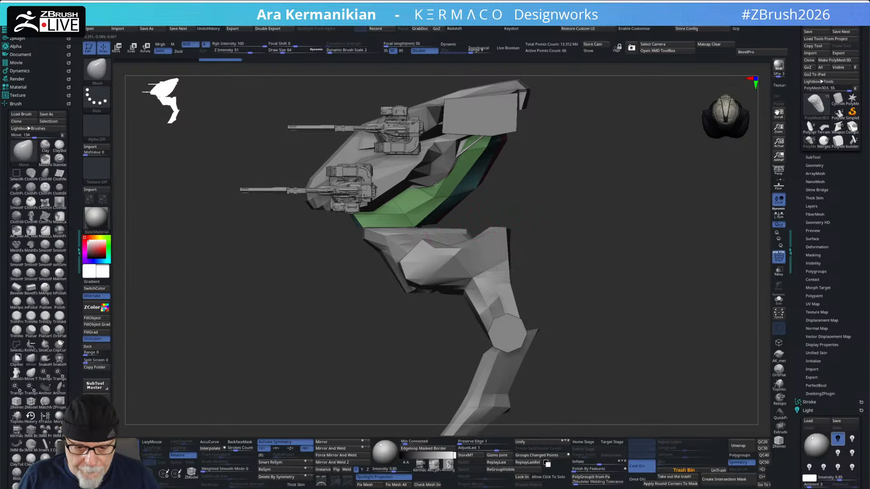
pyautogui.moveTo(581, 218); pyautogui.dragTo(459, 191)
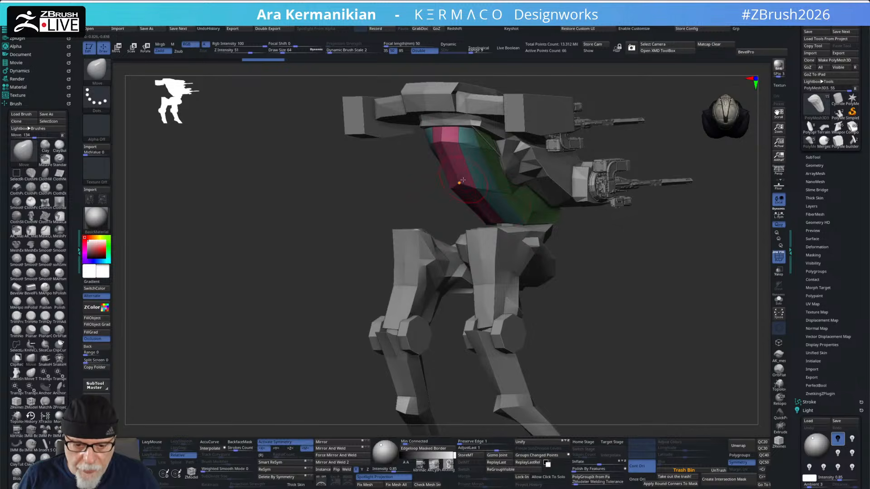
pyautogui.moveTo(610, 245)
pyautogui.mouseDown()
pyautogui.moveTo(603, 255)
pyautogui.moveTo(646, 279)
pyautogui.moveTo(612, 275)
pyautogui.mouseUp()
pyautogui.moveTo(496, 176); pyautogui.dragTo(509, 179)
pyautogui.moveTo(644, 269)
pyautogui.mouseDown()
pyautogui.moveTo(660, 272)
pyautogui.moveTo(620, 259)
pyautogui.moveTo(677, 232)
pyautogui.moveTo(631, 182)
pyautogui.moveTo(625, 156)
pyautogui.moveTo(646, 152)
pyautogui.moveTo(652, 165)
pyautogui.mouseUp()
pyautogui.moveTo(628, 201); pyautogui.dragTo(662, 227)
pyautogui.moveTo(492, 97); pyautogui.dragTo(380, 113)
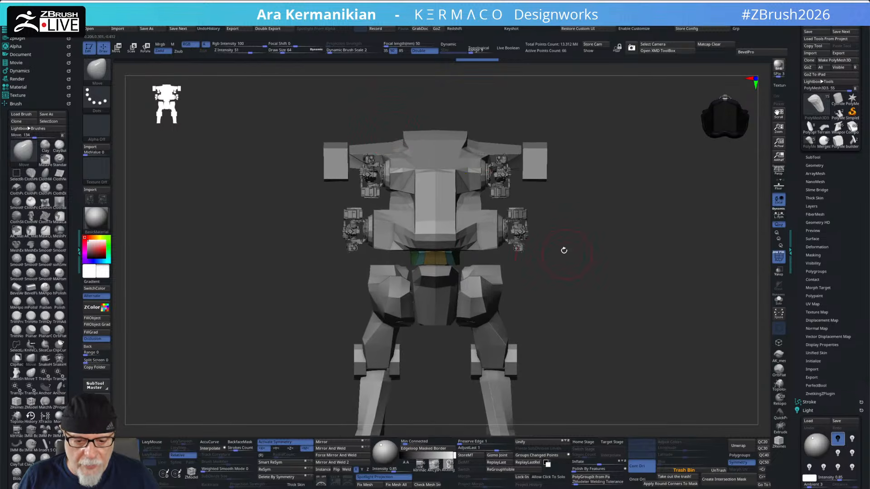
# Step: Isolate the upper guns and mask their round mounting plate using ZModeler's Mask action with the Island target
pyautogui.keyDown('alt'); pyautogui.click(507, 194); pyautogui.keyUp('alt')
pyautogui.keyDown('ctrl'); pyautogui.keyDown('shift'); pyautogui.moveTo(383, 104); pyautogui.dragTo(427, 223); pyautogui.keyUp('shift'); pyautogui.keyUp('ctrl')
pyautogui.click(779, 299)
pyautogui.keyDown('alt'); pyautogui.moveTo(653, 257); pyautogui.dragTo(662, 276); pyautogui.keyUp('alt')
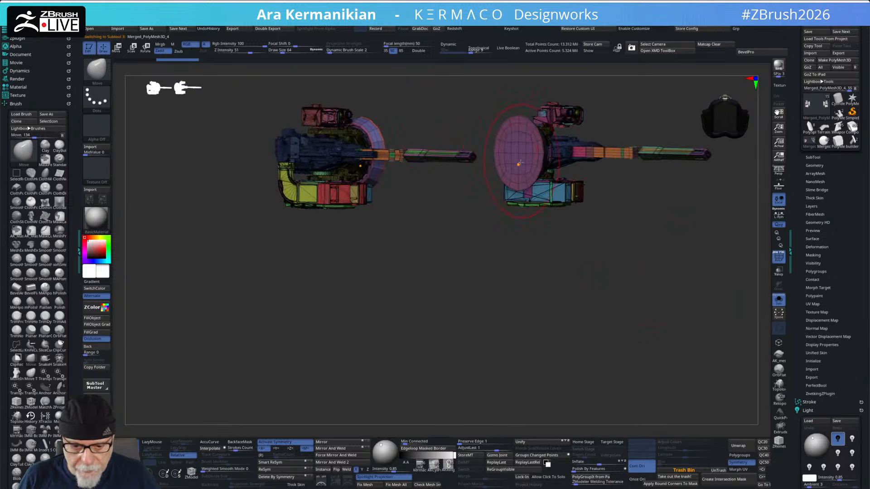
pyautogui.press('b')
pyautogui.press('z')
pyautogui.press('m')
pyautogui.press('space')
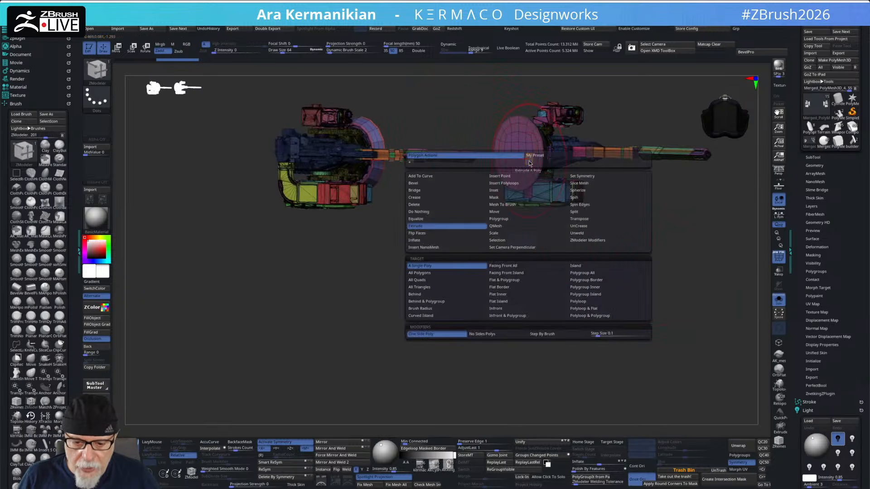
pyautogui.click(513, 198)
pyautogui.click(575, 266)
pyautogui.click(519, 148)
# Step: Scale up the upper guns and shift them inward with the gizmo, and show the whole mech again
pyautogui.keyDown('shift'); pyautogui.moveTo(710, 270); pyautogui.dragTo(684, 274); pyautogui.keyUp('shift')
pyautogui.press('w')
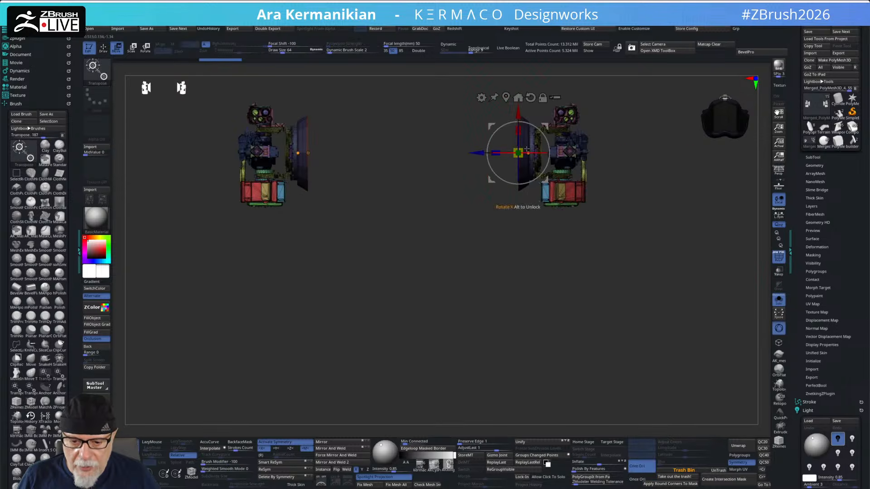
pyautogui.moveTo(524, 151); pyautogui.dragTo(566, 157)
pyautogui.moveTo(483, 154); pyautogui.dragTo(447, 155)
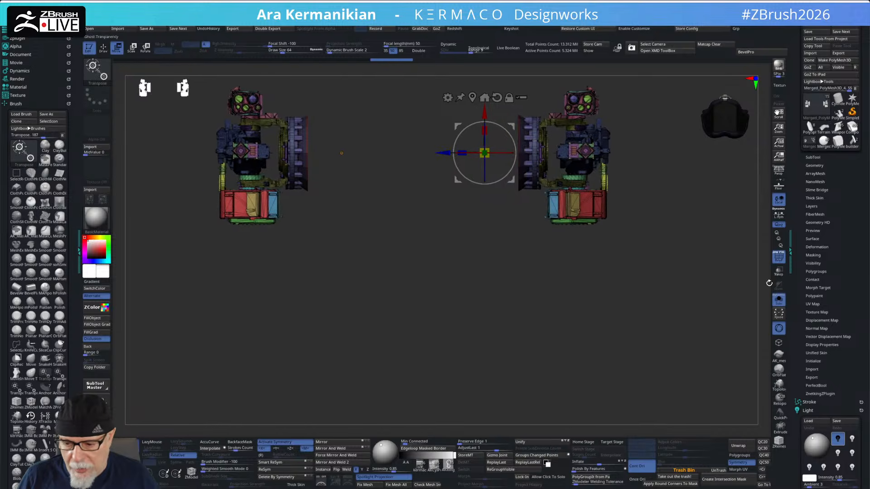
pyautogui.click(778, 299)
# Step: Fine-tune the size and position of the upper guns against the torso in side view
pyautogui.moveTo(674, 291); pyautogui.dragTo(634, 242)
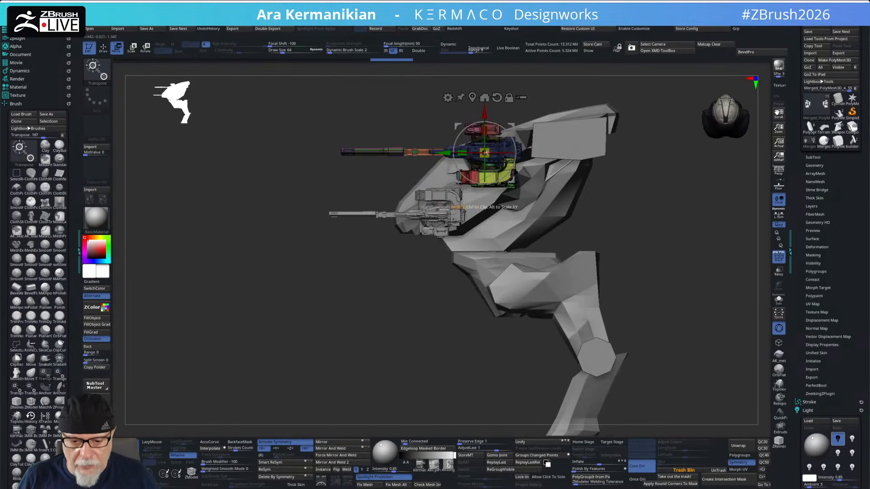
pyautogui.moveTo(491, 147); pyautogui.dragTo(498, 146)
pyautogui.moveTo(664, 220); pyautogui.dragTo(667, 263)
pyautogui.moveTo(440, 186); pyautogui.dragTo(436, 185)
pyautogui.moveTo(650, 272)
pyautogui.mouseDown()
pyautogui.moveTo(663, 204)
pyautogui.moveTo(691, 243)
pyautogui.moveTo(640, 202)
pyautogui.moveTo(689, 227)
pyautogui.mouseUp()
pyautogui.press('q')
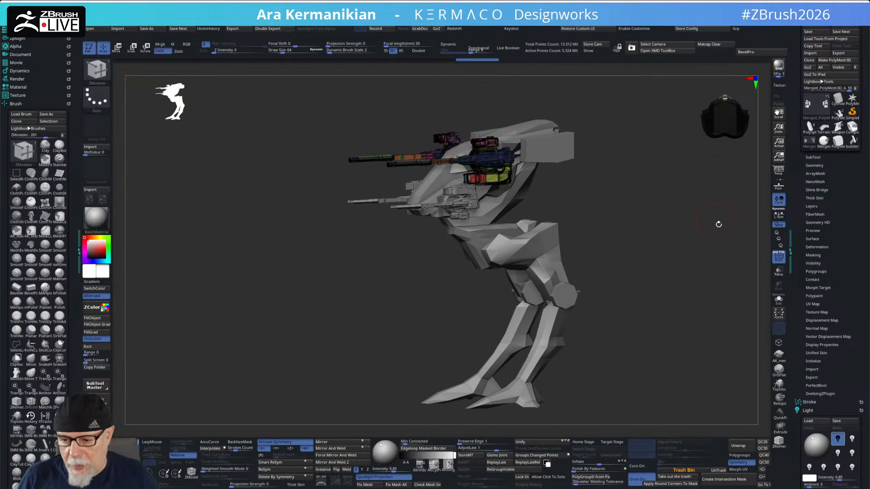
# Step: Turn off the polyframe display and expand the mech's subtool list
pyautogui.click(780, 256)
pyautogui.moveTo(640, 241); pyautogui.dragTo(753, 202)
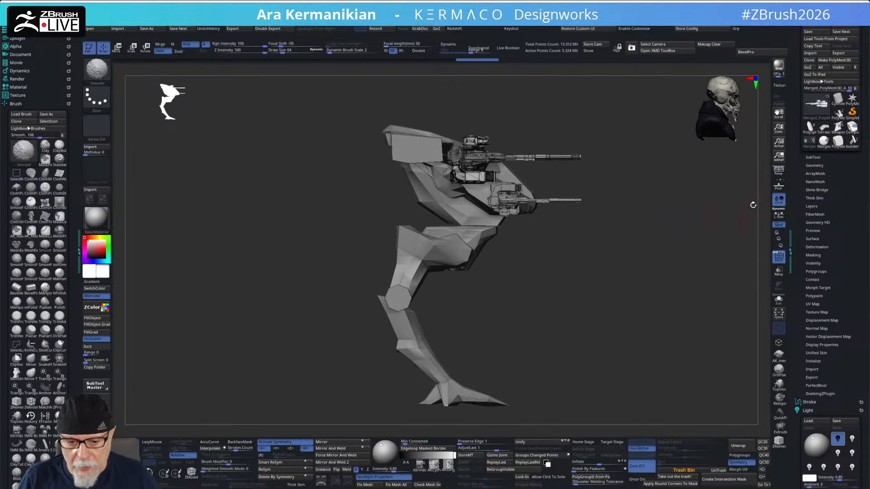
pyautogui.click(816, 158)
pyautogui.moveTo(832, 123)
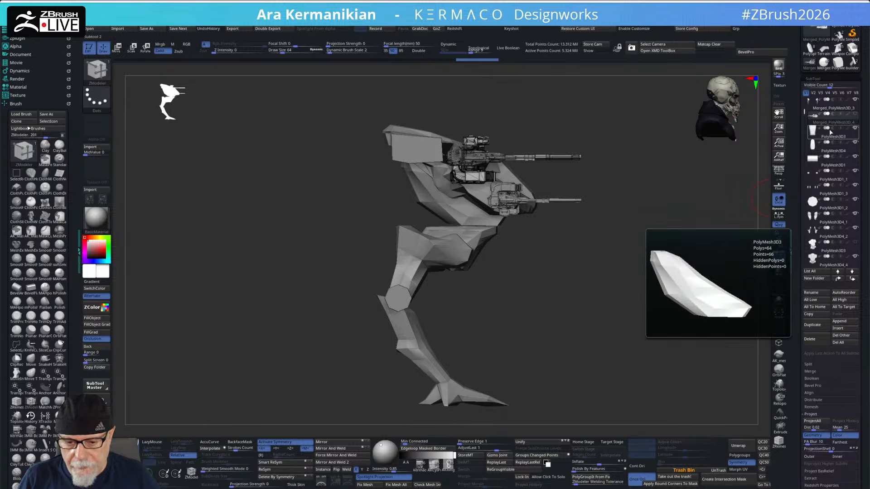
pyautogui.moveTo(728, 194); pyautogui.dragTo(666, 261)
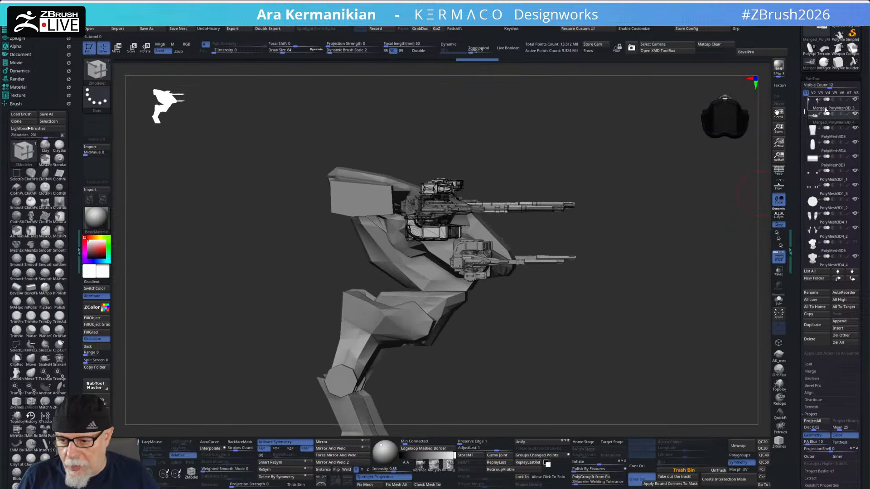
# Step: Select the lower guns subtool and delete it
pyautogui.click(827, 110)
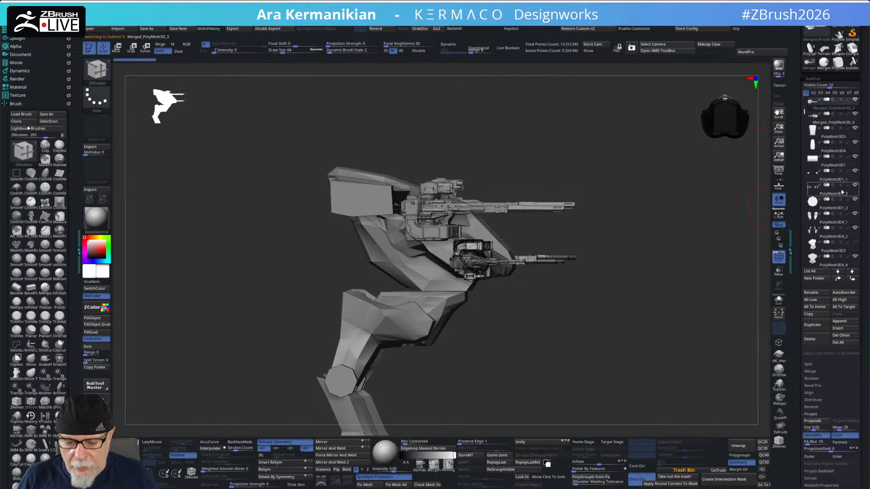
pyautogui.click(804, 343)
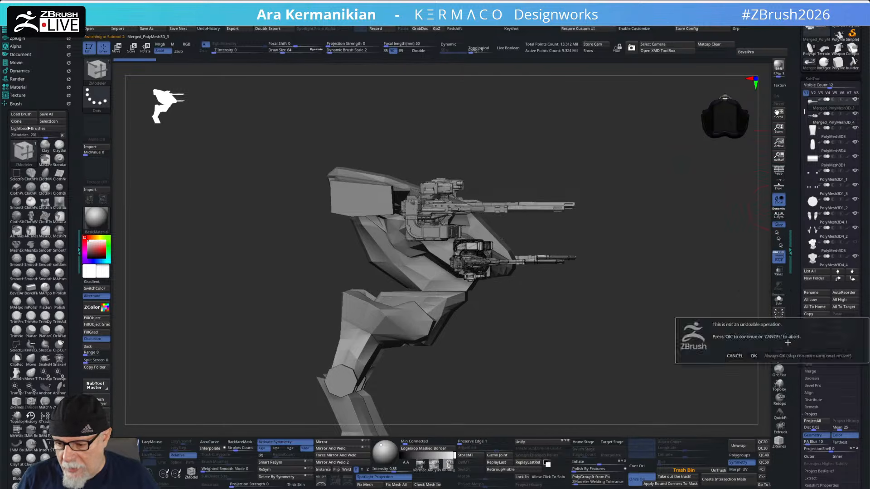
pyautogui.click(754, 356)
# Step: Center the gizmo on the upper guns, duplicate them downward, and place the copies beside the lower torso
pyautogui.moveTo(663, 247); pyautogui.dragTo(624, 257)
pyautogui.press('w')
pyautogui.keyDown('alt'); pyautogui.moveTo(572, 229); pyautogui.dragTo(597, 233); pyautogui.keyUp('alt')
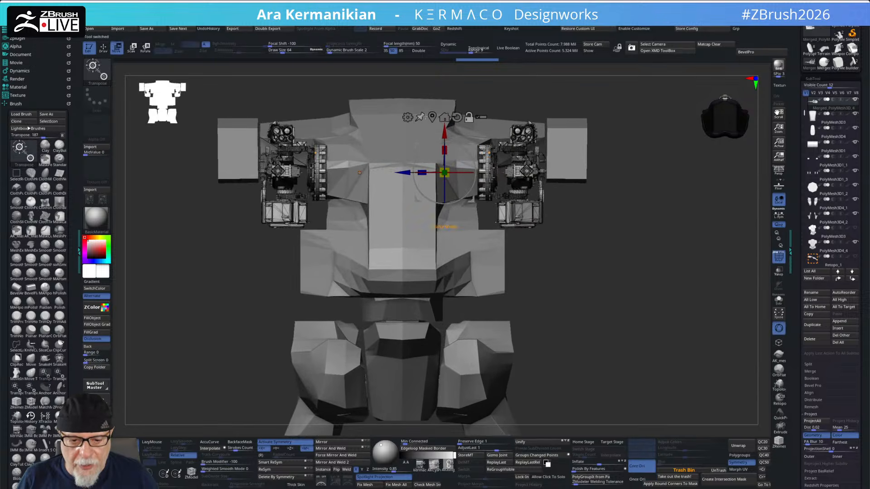
pyautogui.keyDown('alt'); pyautogui.click(432, 117); pyautogui.keyUp('alt')
pyautogui.moveTo(653, 198)
pyautogui.mouseDown()
pyautogui.moveTo(657, 230)
pyautogui.moveTo(648, 214)
pyautogui.mouseUp()
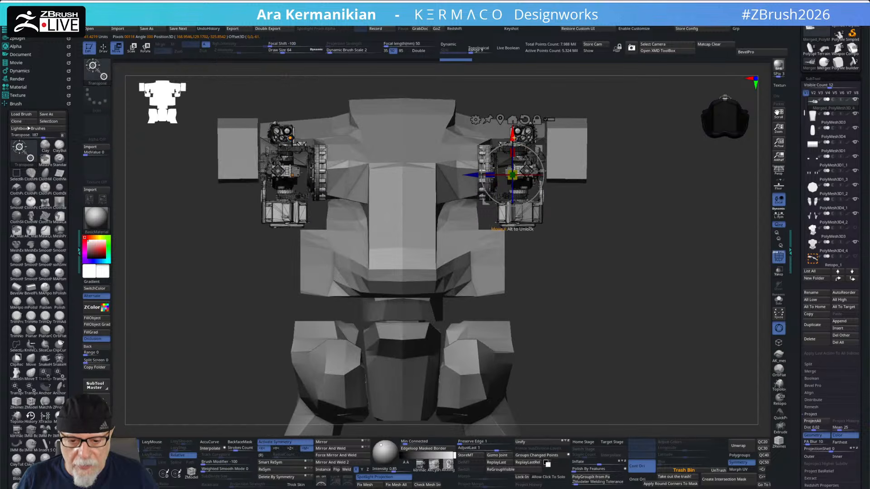
pyautogui.keyDown('ctrl'); pyautogui.moveTo(513, 134); pyautogui.dragTo(512, 217); pyautogui.keyUp('ctrl')
pyautogui.moveTo(472, 258); pyautogui.dragTo(498, 257)
pyautogui.moveTo(540, 206); pyautogui.dragTo(540, 215)
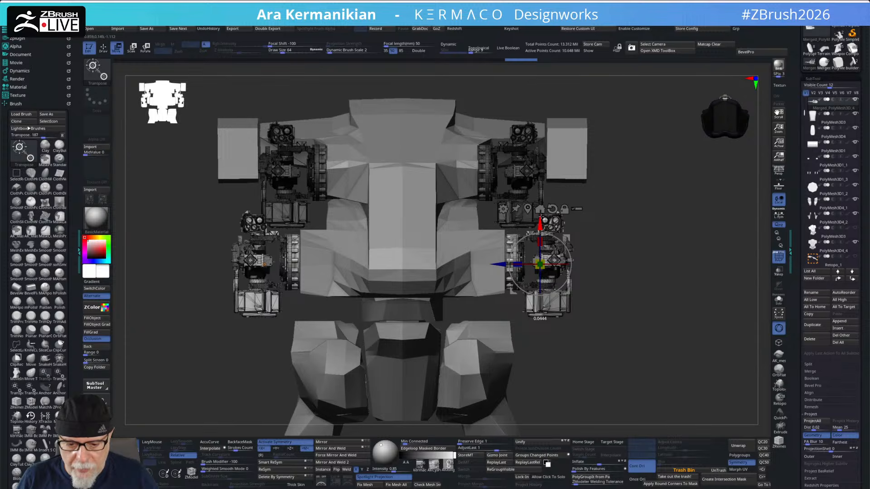
pyautogui.moveTo(502, 258); pyautogui.dragTo(505, 258)
# Step: Nudge the duplicated lower guns sideways against the torso and turn on the perspective view
pyautogui.moveTo(660, 259)
pyautogui.keyDown('alt'); pyautogui.mouseDown()
pyautogui.moveTo(623, 246)
pyautogui.moveTo(651, 259)
pyautogui.moveTo(658, 252)
pyautogui.moveTo(648, 242)
pyautogui.moveTo(617, 262)
pyautogui.mouseUp(); pyautogui.keyUp('alt')
pyautogui.press('q')
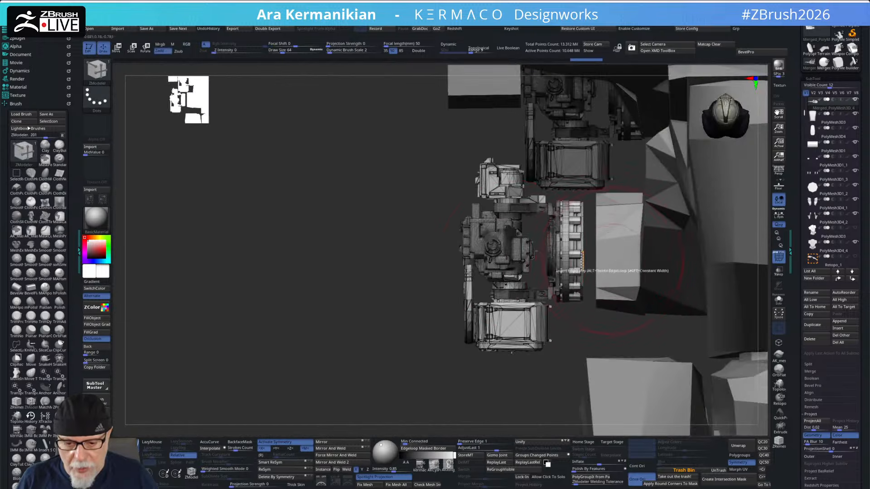
pyautogui.press('w')
pyautogui.moveTo(520, 310); pyautogui.dragTo(516, 310)
pyautogui.press('q')
pyautogui.moveTo(291, 223)
pyautogui.mouseDown()
pyautogui.moveTo(237, 218)
pyautogui.moveTo(313, 219)
pyautogui.moveTo(670, 316)
pyautogui.moveTo(670, 266)
pyautogui.moveTo(688, 270)
pyautogui.moveTo(689, 301)
pyautogui.moveTo(690, 272)
pyautogui.moveTo(693, 285)
pyautogui.moveTo(721, 270)
pyautogui.moveTo(717, 291)
pyautogui.moveTo(693, 297)
pyautogui.moveTo(686, 311)
pyautogui.mouseUp()
pyautogui.press('f')
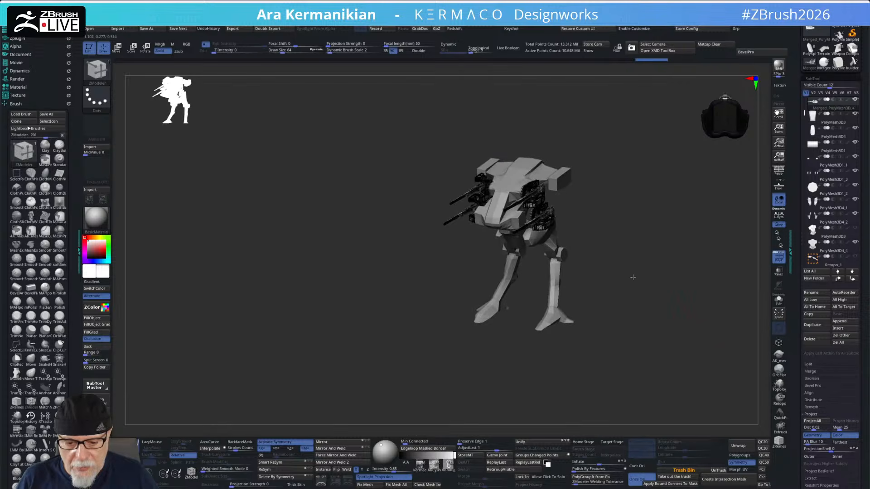
pyautogui.click(779, 170)
pyautogui.moveTo(695, 241); pyautogui.dragTo(734, 224)
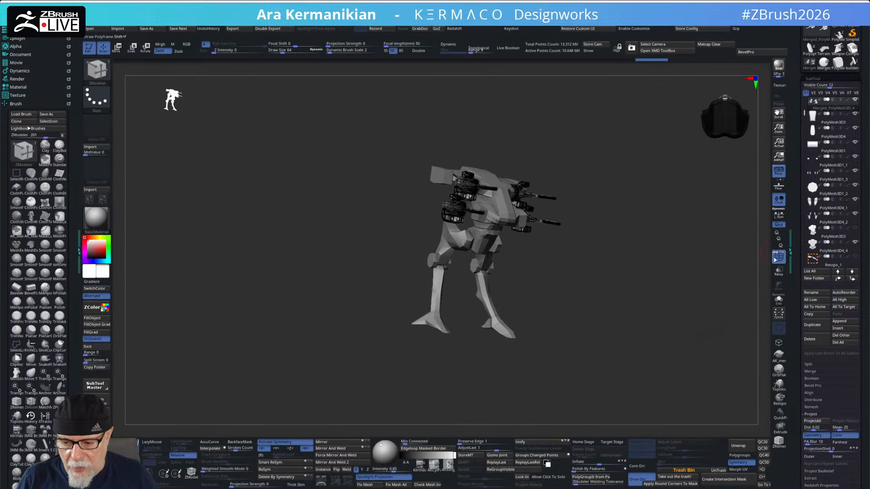
pyautogui.moveTo(694, 267); pyautogui.dragTo(718, 276)
pyautogui.moveTo(651, 281)
pyautogui.keyDown('alt'); pyautogui.mouseDown()
pyautogui.moveTo(637, 284)
pyautogui.moveTo(643, 291)
pyautogui.mouseUp(); pyautogui.keyUp('alt')
# Step: Fine-tune the lower guns' position in side and front views, and turn off the perspective view
pyautogui.press('w')
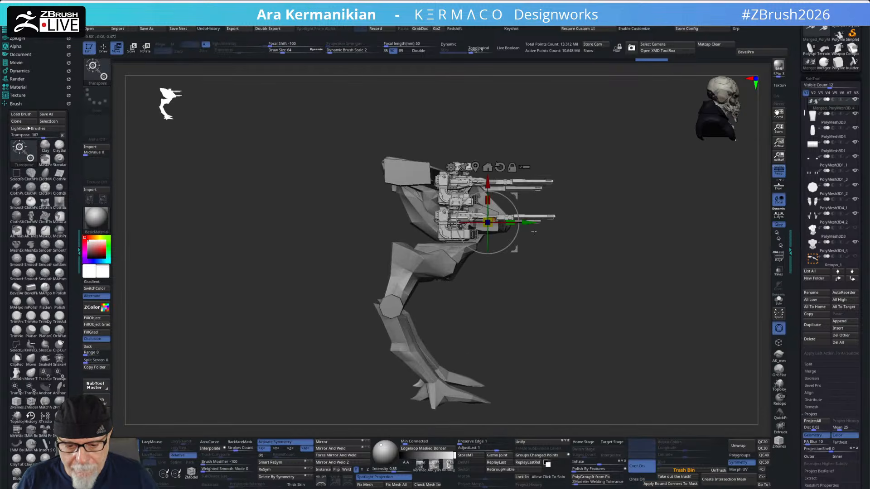
pyautogui.press('ctrl')
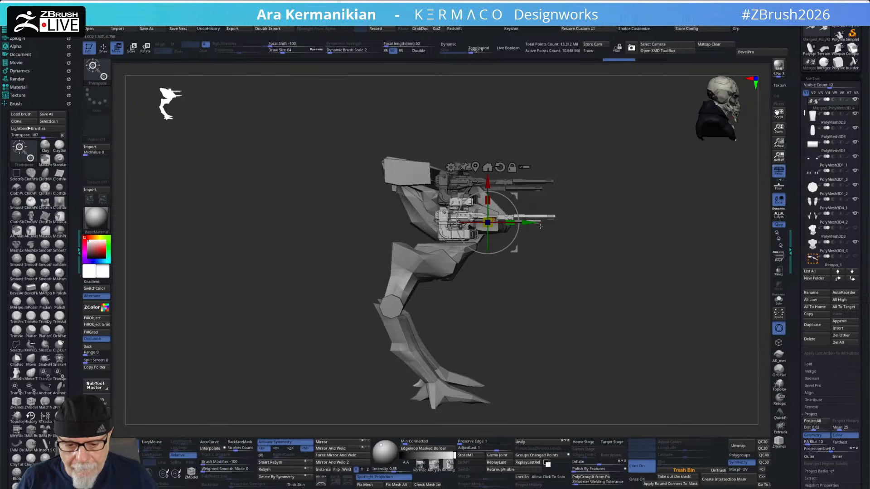
pyautogui.moveTo(584, 241)
pyautogui.mouseDown()
pyautogui.moveTo(676, 301)
pyautogui.moveTo(648, 305)
pyautogui.moveTo(668, 300)
pyautogui.moveTo(573, 237)
pyautogui.mouseUp()
pyautogui.moveTo(483, 236); pyautogui.dragTo(480, 236)
pyautogui.moveTo(674, 298); pyautogui.dragTo(674, 276)
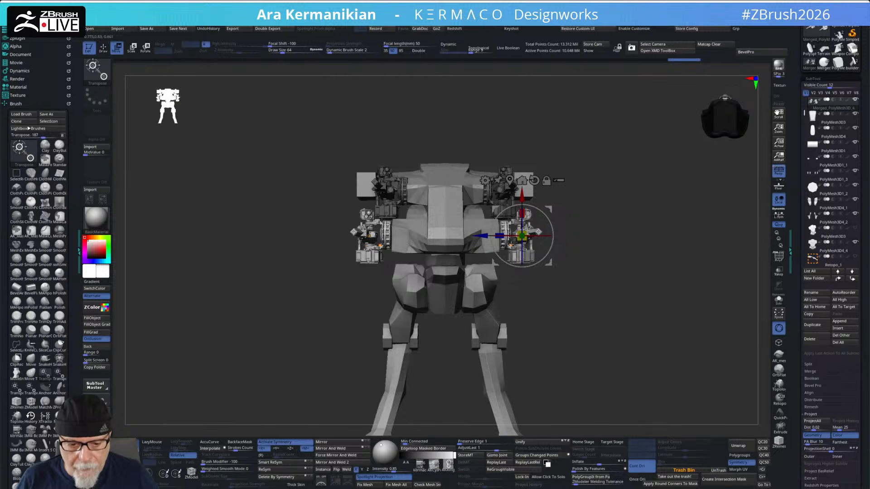
pyautogui.moveTo(479, 235); pyautogui.dragTo(480, 235)
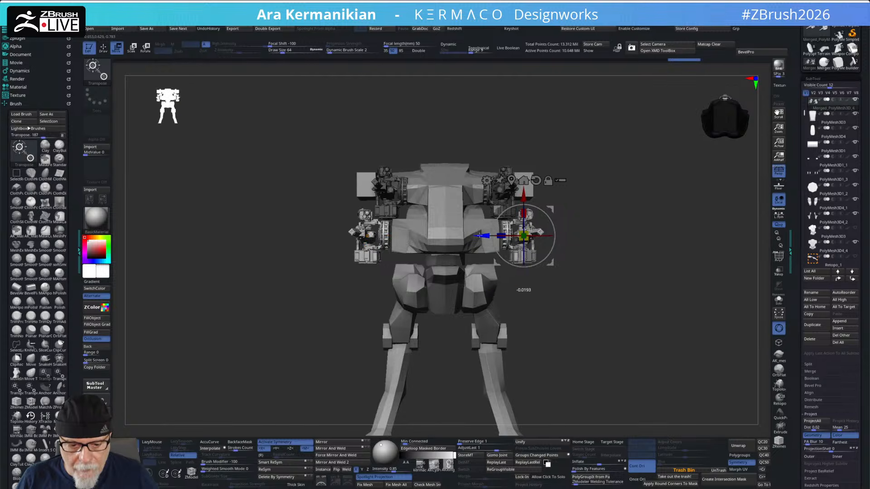
pyautogui.keyDown('alt'); pyautogui.moveTo(635, 296); pyautogui.dragTo(678, 272); pyautogui.keyUp('alt')
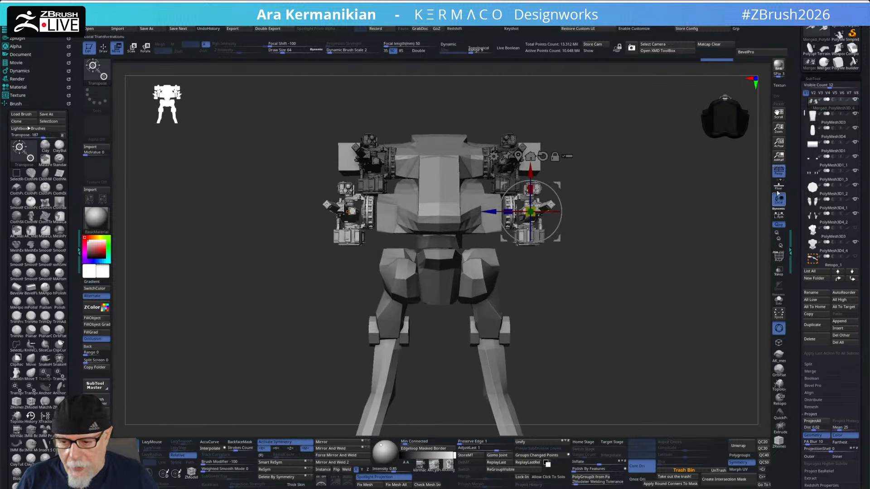
pyautogui.click(780, 171)
pyautogui.keyDown('alt'); pyautogui.moveTo(609, 217); pyautogui.dragTo(615, 235); pyautogui.keyUp('alt')
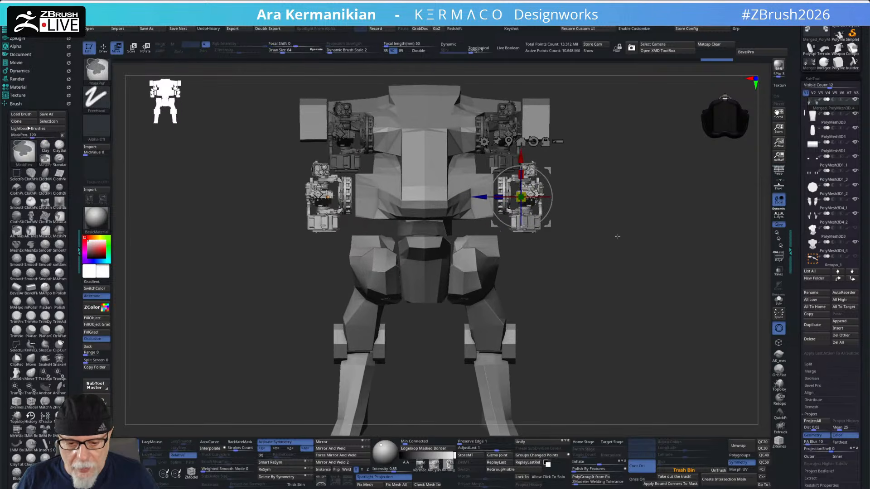
# Step: Separate the masked upper guns from the lower copies with Split Masked Points
pyautogui.hotkey('ctrl', 'z')
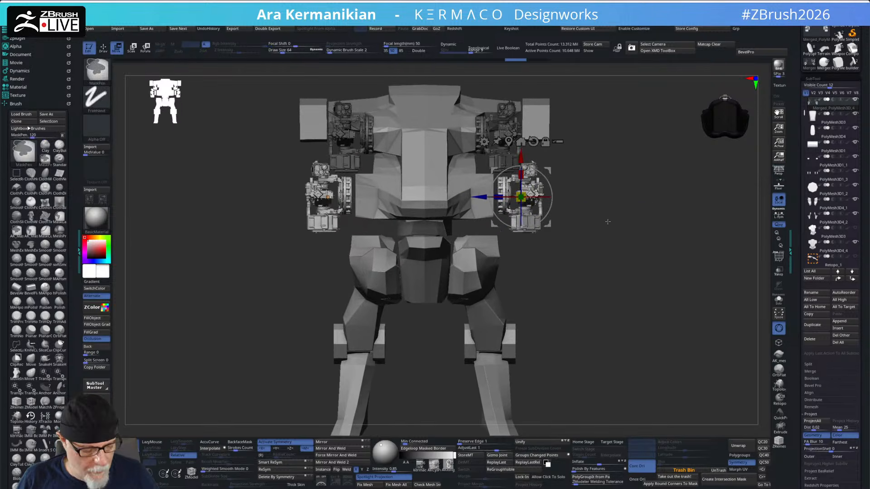
pyautogui.hotkey('ctrl', 'space')
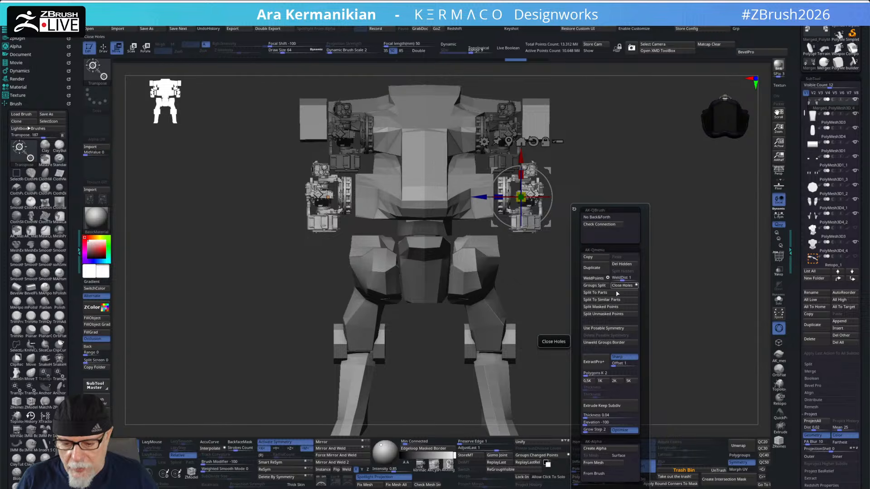
pyautogui.click(601, 307)
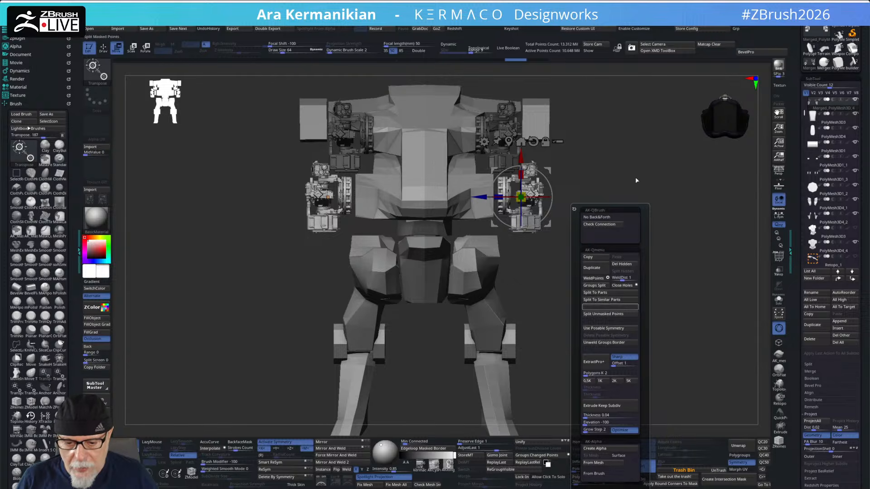
pyautogui.moveTo(635, 175); pyautogui.dragTo(674, 233)
pyautogui.moveTo(674, 233)
pyautogui.keyDown('alt'); pyautogui.mouseDown()
pyautogui.moveTo(657, 251)
pyautogui.moveTo(733, 274)
pyautogui.moveTo(691, 280)
pyautogui.moveTo(440, 200)
pyautogui.mouseUp(); pyautogui.keyUp('alt')
# Step: Mask the bodies of the lower guns and move their unmasked mounting parts inward to meet the lower torso
pyautogui.press('q')
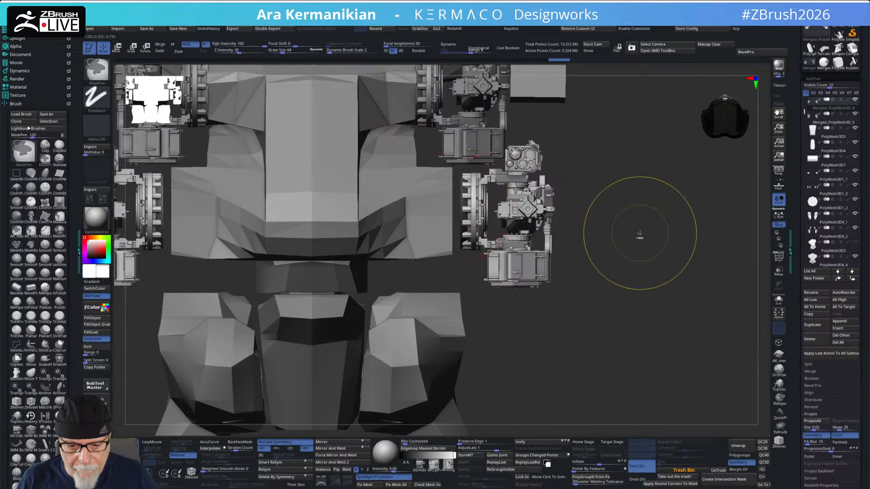
pyautogui.press('w')
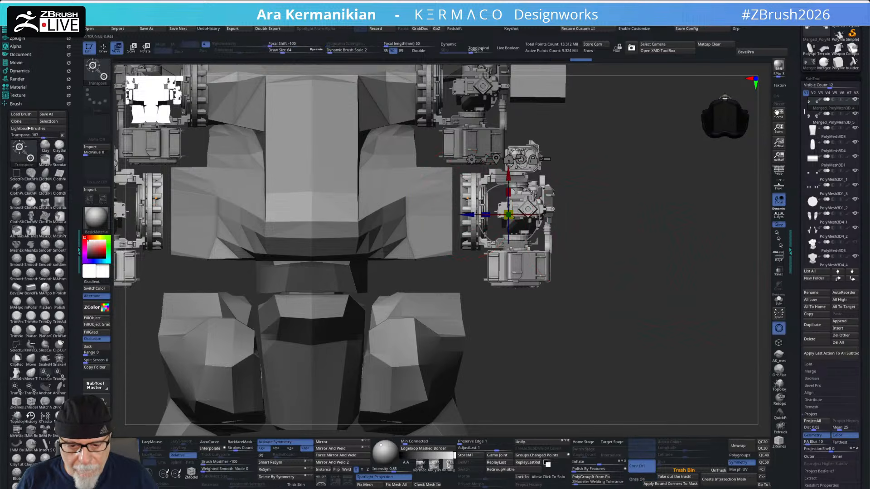
pyautogui.press('q')
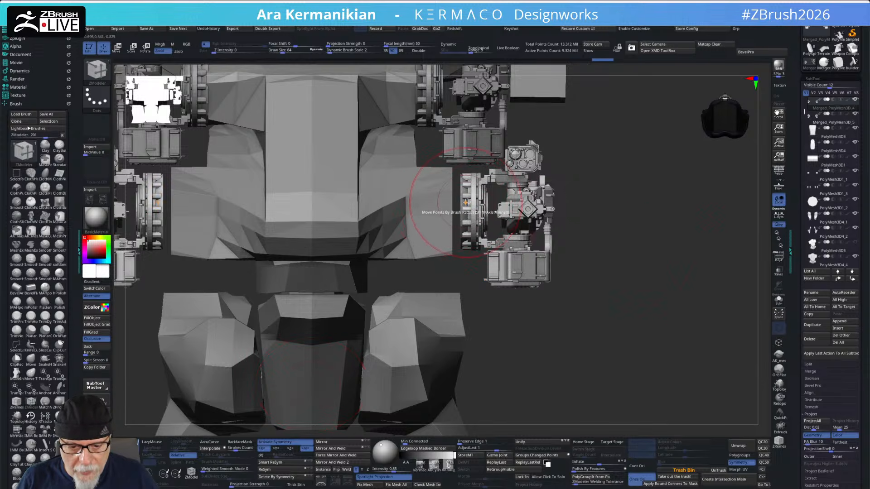
pyautogui.keyDown('ctrl'); pyautogui.moveTo(657, 263); pyautogui.dragTo(657, 352, button='right'); pyautogui.keyUp('ctrl')
pyautogui.keyDown('ctrl'); pyautogui.moveTo(560, 235); pyautogui.dragTo(559, 238, button='right'); pyautogui.keyUp('ctrl')
pyautogui.press('f')
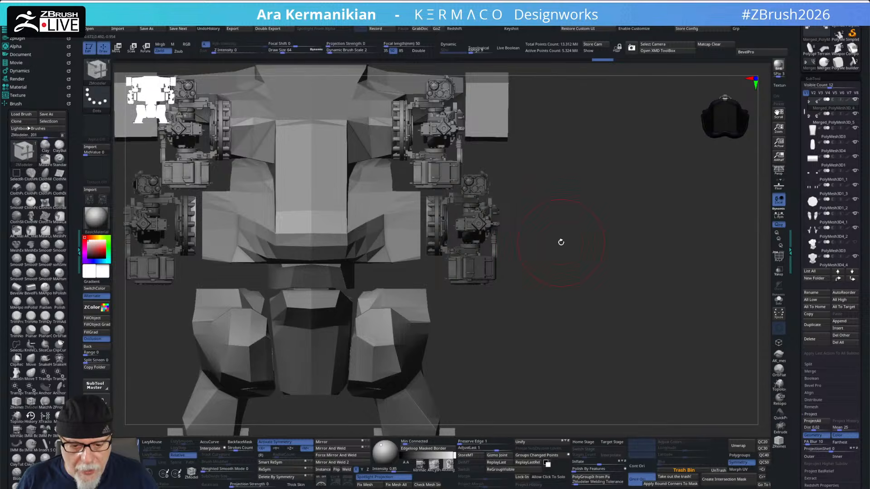
pyautogui.press('w')
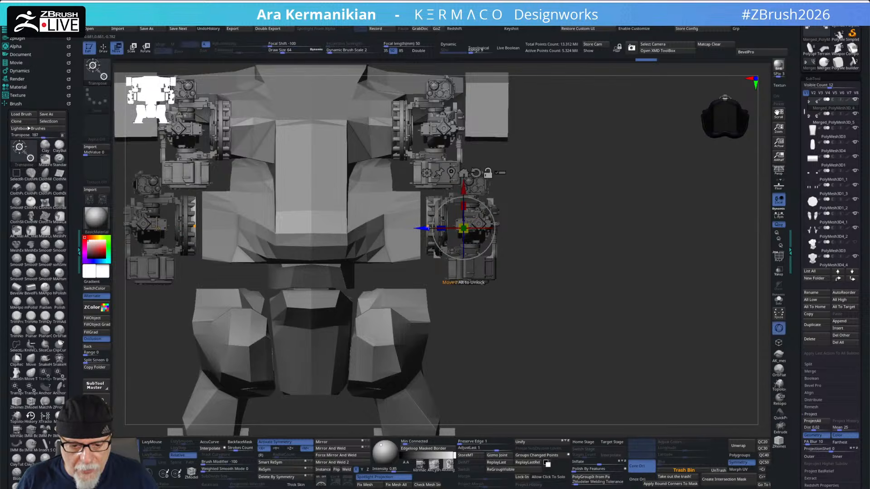
pyautogui.moveTo(427, 226)
pyautogui.mouseDown()
pyautogui.moveTo(375, 227)
pyautogui.moveTo(389, 226)
pyautogui.mouseUp()
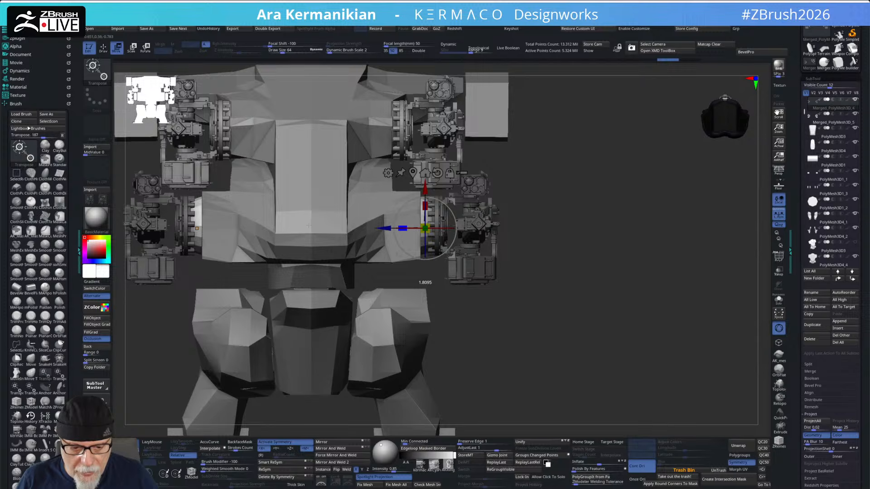
# Step: Reposition the gizmo from the barrels onto the bodies of the lower guns in side view
pyautogui.press('q')
pyautogui.moveTo(674, 264)
pyautogui.keyDown('alt'); pyautogui.mouseDown()
pyautogui.moveTo(613, 256)
pyautogui.moveTo(576, 267)
pyautogui.moveTo(643, 268)
pyautogui.moveTo(716, 259)
pyautogui.moveTo(678, 251)
pyautogui.moveTo(738, 251)
pyautogui.moveTo(642, 243)
pyautogui.moveTo(689, 249)
pyautogui.mouseUp(); pyautogui.keyUp('alt')
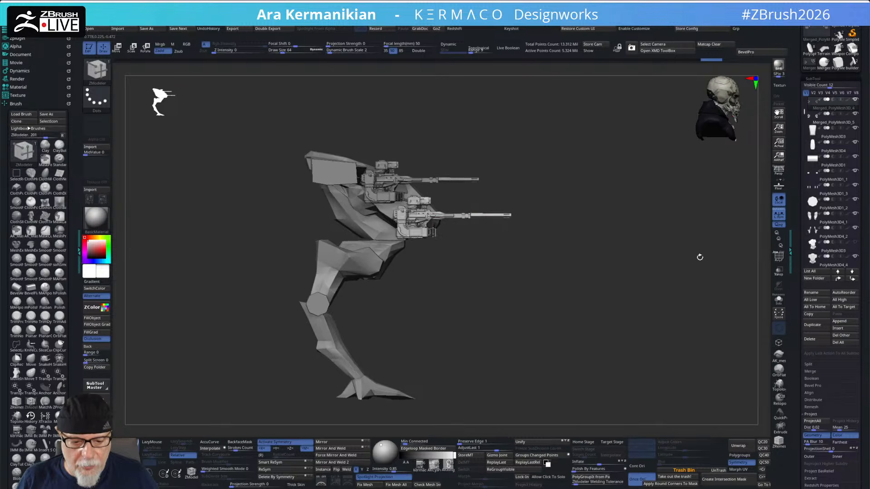
pyautogui.press('w')
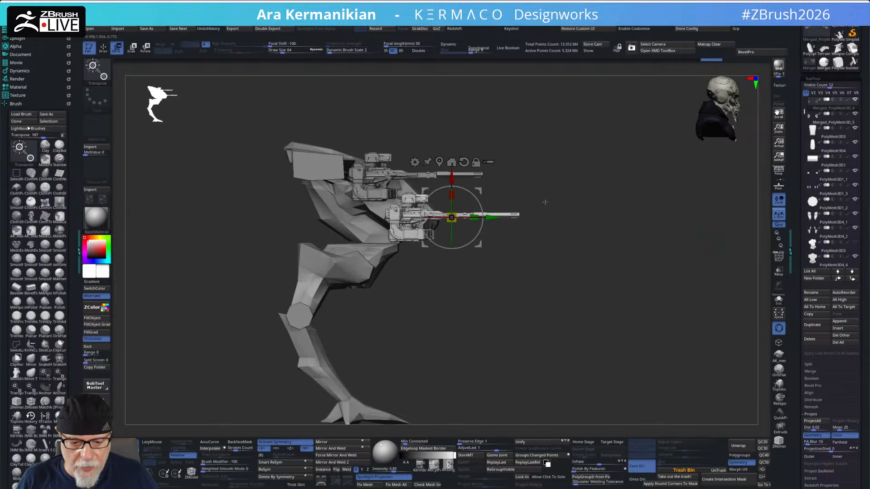
pyautogui.keyDown('alt'); pyautogui.moveTo(496, 219); pyautogui.dragTo(415, 217); pyautogui.keyUp('alt')
pyautogui.moveTo(605, 303)
pyautogui.mouseDown()
pyautogui.moveTo(565, 303)
pyautogui.moveTo(601, 301)
pyautogui.mouseUp()
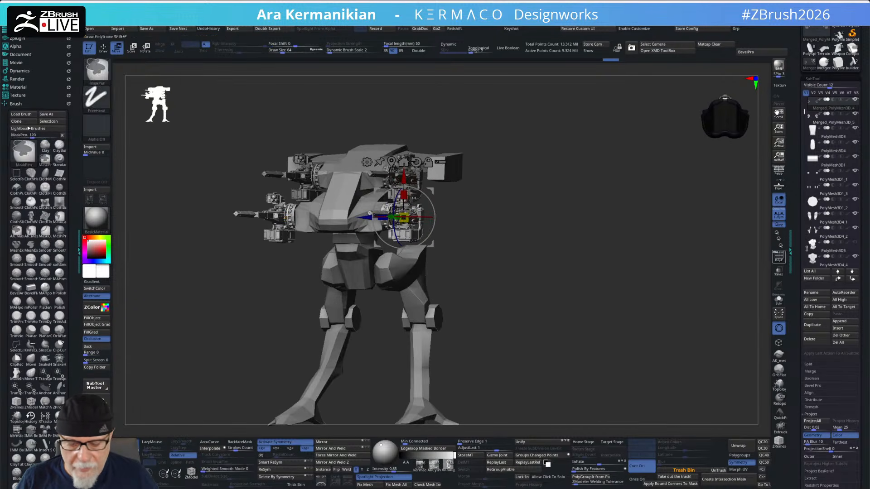
pyautogui.moveTo(610, 201); pyautogui.dragTo(695, 216)
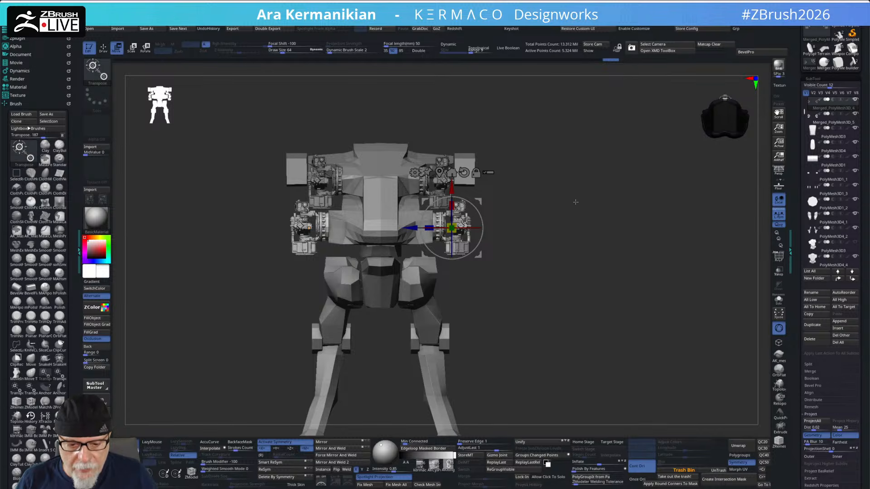
# Step: Select the old upper guns subtool and delete it
pyautogui.moveTo(833, 125)
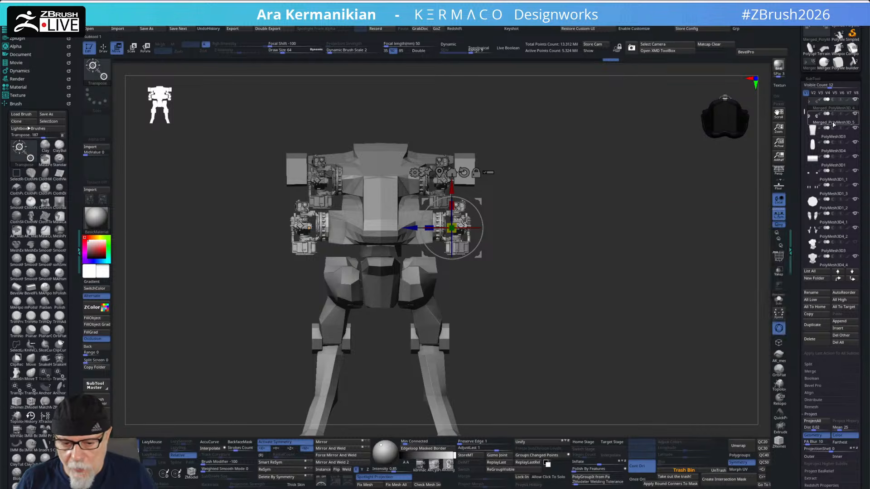
pyautogui.click(833, 124)
pyautogui.click(811, 339)
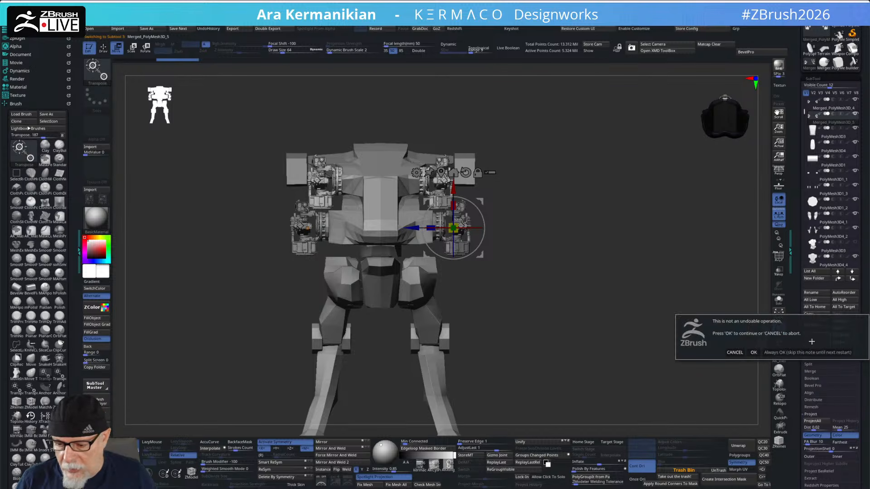
pyautogui.click(753, 353)
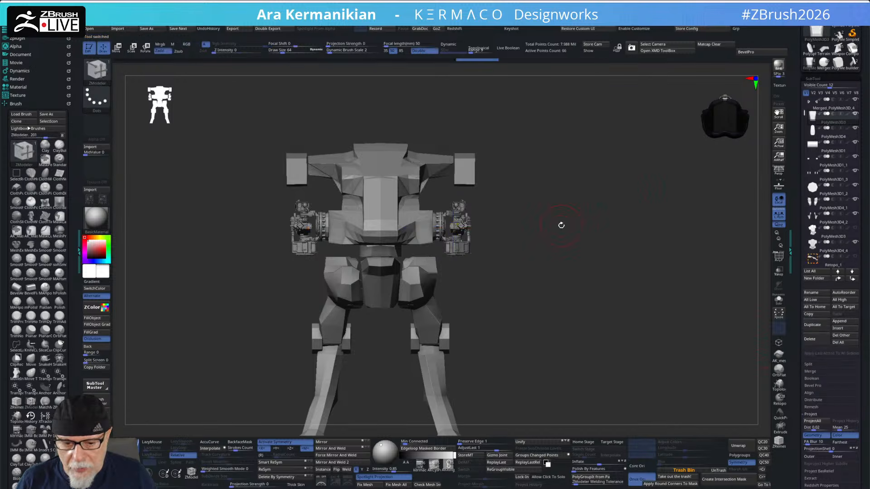
# Step: Duplicate the lower guns subtool and raise the copy to the upper torso
pyautogui.click(828, 112)
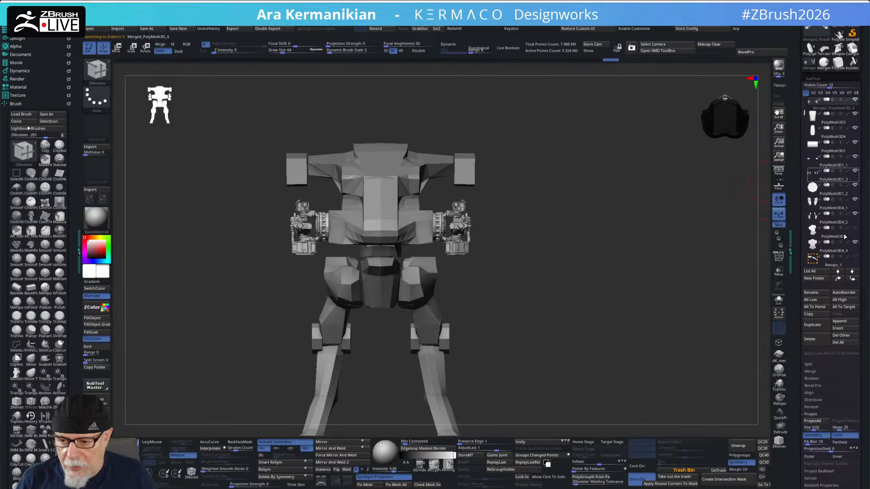
pyautogui.click(825, 329)
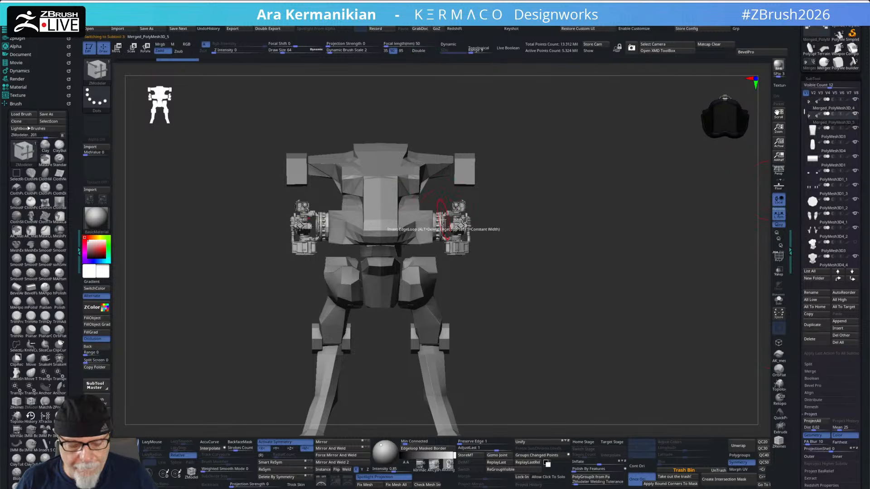
pyautogui.press('w')
pyautogui.moveTo(461, 185); pyautogui.dragTo(461, 141)
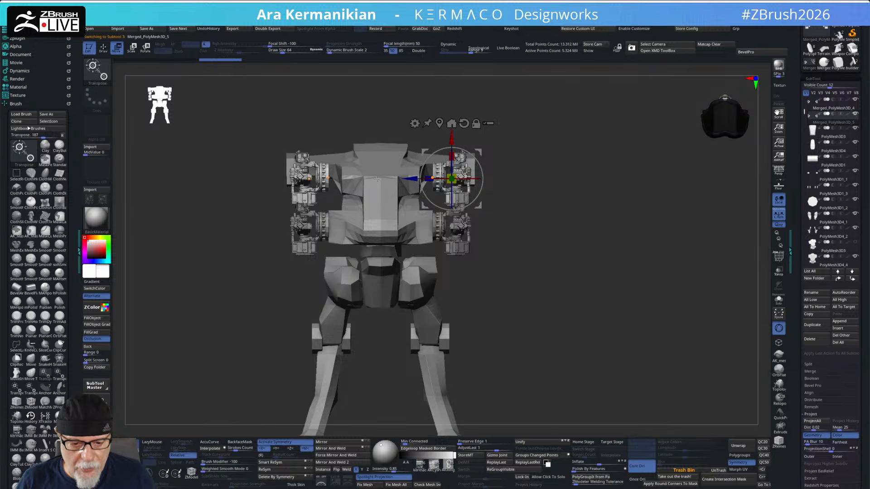
# Step: Shift the new upper guns inward and adjust their height and depth against the upper torso
pyautogui.moveTo(410, 179); pyautogui.dragTo(399, 180)
pyautogui.moveTo(573, 157); pyautogui.dragTo(439, 181)
pyautogui.moveTo(594, 237); pyautogui.dragTo(564, 241)
pyautogui.moveTo(417, 170); pyautogui.dragTo(422, 164)
pyautogui.moveTo(555, 222); pyautogui.dragTo(609, 168)
pyautogui.moveTo(445, 91); pyautogui.dragTo(445, 93)
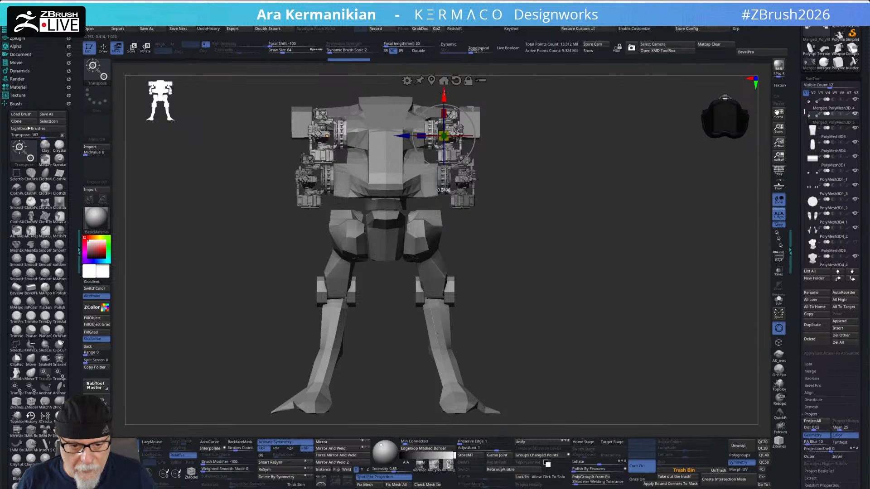
pyautogui.press('q')
pyautogui.moveTo(600, 167)
pyautogui.mouseDown()
pyautogui.moveTo(577, 161)
pyautogui.moveTo(574, 224)
pyautogui.moveTo(565, 188)
pyautogui.moveTo(571, 214)
pyautogui.moveTo(543, 214)
pyautogui.mouseUp()
pyautogui.press('w')
pyautogui.keyDown('shift'); pyautogui.moveTo(598, 207); pyautogui.dragTo(420, 173); pyautogui.keyUp('shift')
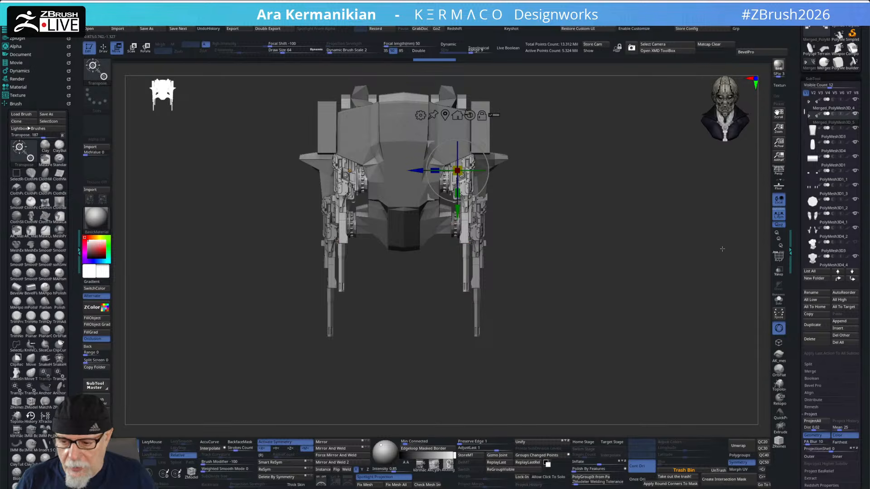
# Step: Select the lower guns subtool and shift the pair slightly outward from the torso
pyautogui.moveTo(587, 260); pyautogui.dragTo(572, 185)
pyautogui.keyDown('alt'); pyautogui.click(480, 231); pyautogui.keyUp('alt')
pyautogui.moveTo(432, 212); pyautogui.dragTo(438, 212)
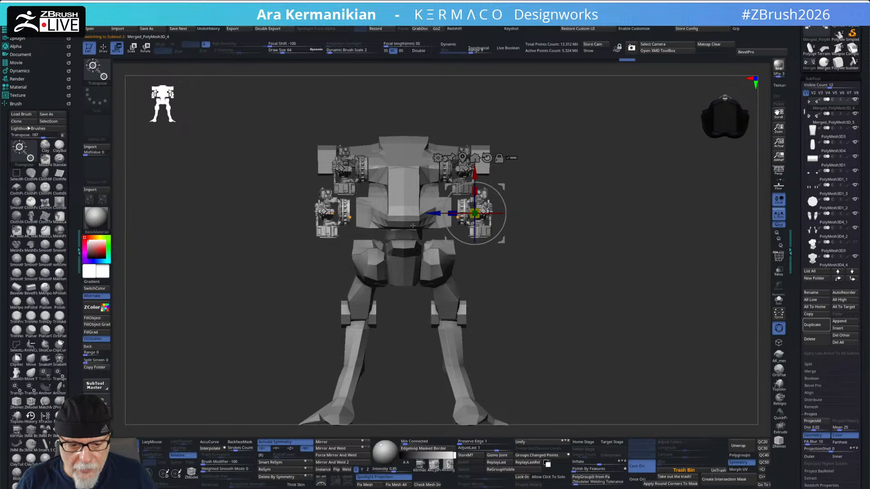
# Step: Mask the outer bodies of the lower guns and extend their unmasked mounts inward to reach the torso
pyautogui.moveTo(601, 250)
pyautogui.keyDown('alt'); pyautogui.mouseDown()
pyautogui.moveTo(621, 238)
pyautogui.moveTo(630, 255)
pyautogui.mouseUp(); pyautogui.keyUp('alt')
pyautogui.press('q')
pyautogui.moveTo(562, 277)
pyautogui.keyDown('ctrl'); pyautogui.mouseDown()
pyautogui.moveTo(545, 236)
pyautogui.moveTo(459, 122)
pyautogui.mouseUp(); pyautogui.keyUp('ctrl')
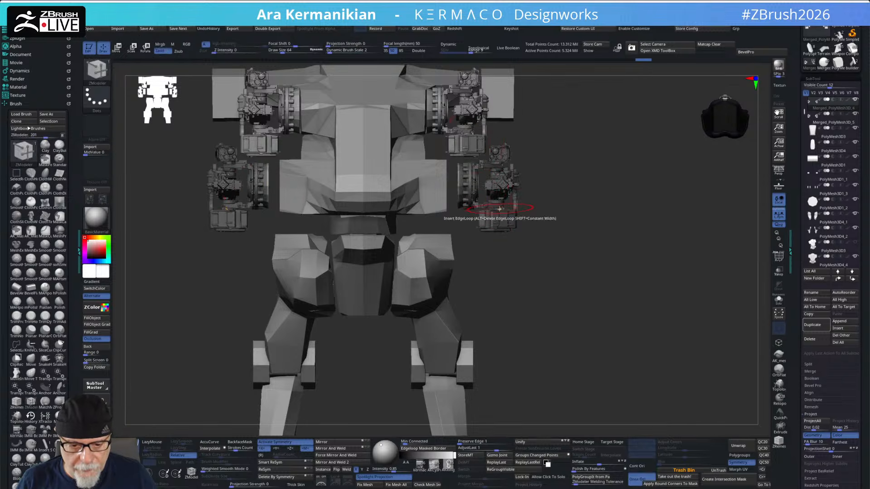
pyautogui.press('w')
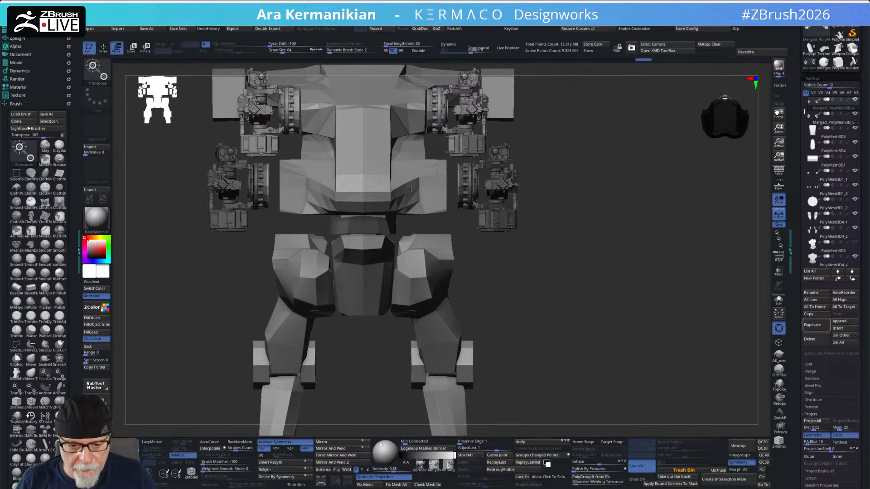
pyautogui.moveTo(448, 189); pyautogui.dragTo(436, 192)
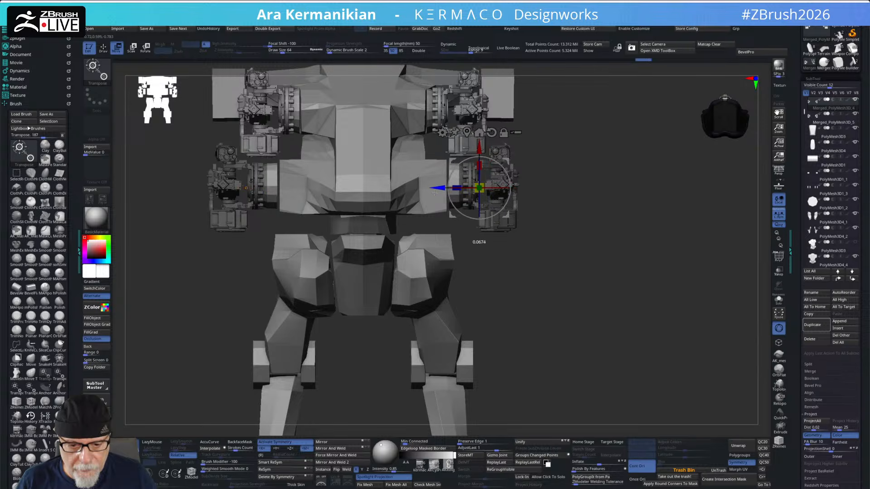
pyautogui.press('q')
pyautogui.moveTo(614, 266)
pyautogui.keyDown('alt'); pyautogui.mouseDown()
pyautogui.moveTo(573, 251)
pyautogui.moveTo(603, 231)
pyautogui.moveTo(638, 295)
pyautogui.moveTo(658, 276)
pyautogui.moveTo(717, 258)
pyautogui.moveTo(713, 305)
pyautogui.moveTo(711, 245)
pyautogui.moveTo(660, 244)
pyautogui.moveTo(650, 266)
pyautogui.moveTo(676, 254)
pyautogui.moveTo(670, 270)
pyautogui.moveTo(669, 245)
pyautogui.moveTo(666, 272)
pyautogui.moveTo(635, 252)
pyautogui.moveTo(602, 273)
pyautogui.mouseUp(); pyautogui.keyUp('alt')
pyautogui.scroll(3, 489, 208)
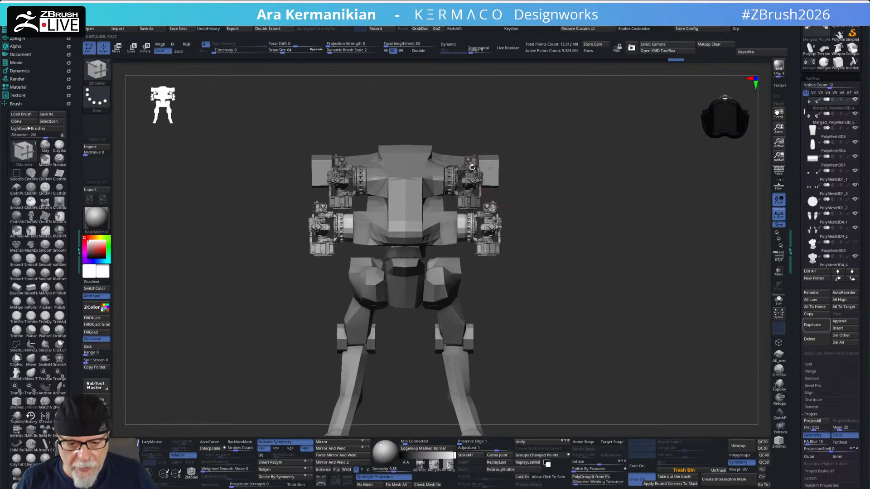
# Step: Select the shoulder boxes and move them outward and slightly toward the rear to clear the upper guns
pyautogui.keyDown('alt'); pyautogui.click(497, 167); pyautogui.keyUp('alt')
pyautogui.moveTo(448, 155); pyautogui.dragTo(455, 156)
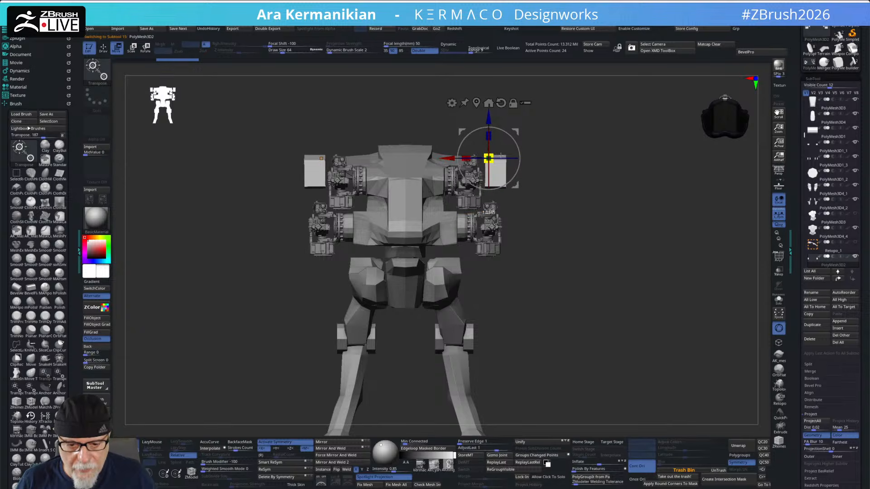
pyautogui.moveTo(604, 164); pyautogui.dragTo(599, 222)
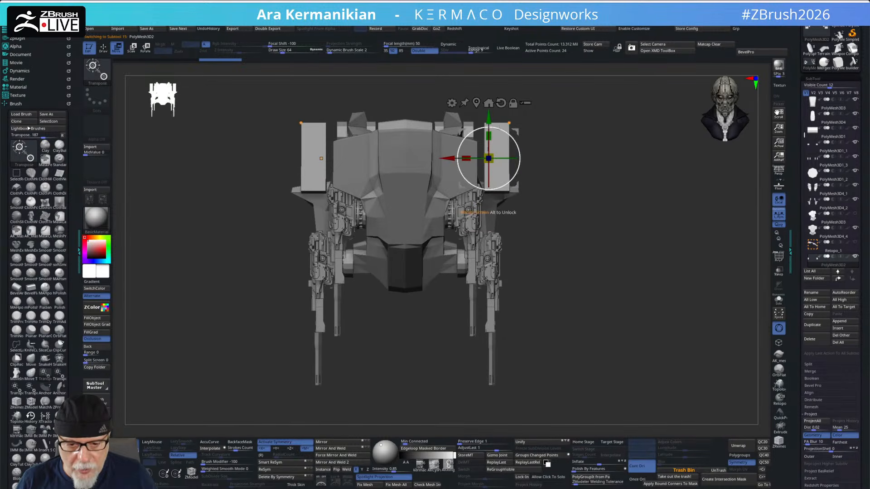
pyautogui.moveTo(490, 113); pyautogui.dragTo(494, 108)
pyautogui.moveTo(627, 183); pyautogui.dragTo(628, 239)
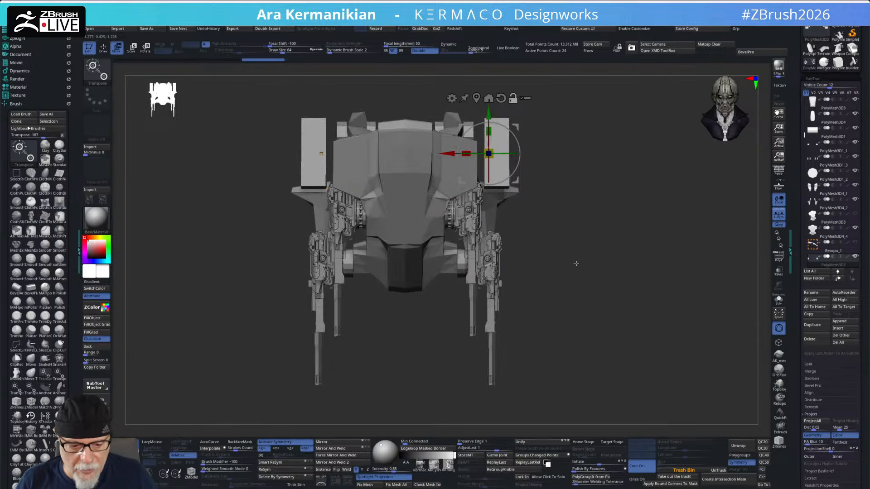
# Step: Select the upper guns subtool and shift the guns inward toward the upper torso
pyautogui.keyDown('alt'); pyautogui.click(470, 235); pyautogui.keyUp('alt')
pyautogui.moveTo(465, 249)
pyautogui.mouseDown()
pyautogui.moveTo(465, 259)
pyautogui.moveTo(465, 250)
pyautogui.mouseUp()
pyautogui.moveTo(545, 284); pyautogui.dragTo(503, 267)
pyautogui.moveTo(467, 239); pyautogui.dragTo(370, 202)
pyautogui.moveTo(309, 183); pyautogui.dragTo(494, 247)
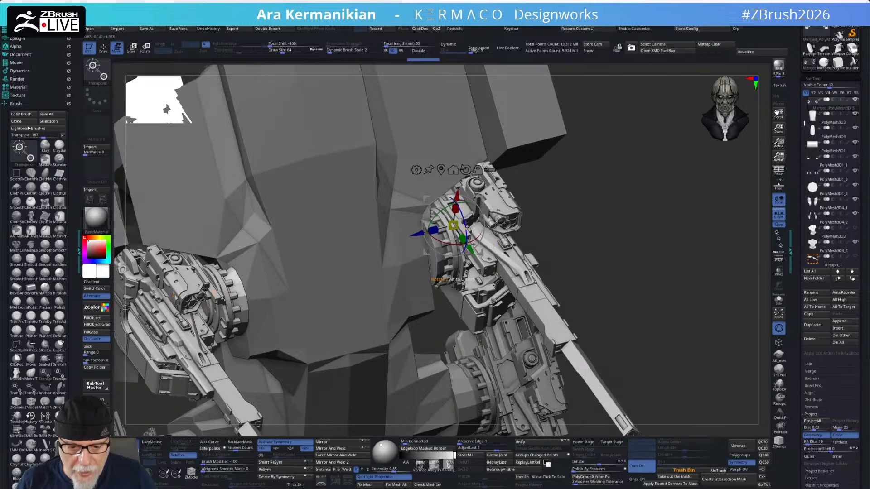
pyautogui.moveTo(463, 221); pyautogui.dragTo(577, 282)
pyautogui.keyDown('alt'); pyautogui.moveTo(653, 277); pyautogui.dragTo(671, 204); pyautogui.keyUp('alt')
pyautogui.moveTo(470, 200); pyautogui.dragTo(435, 210)
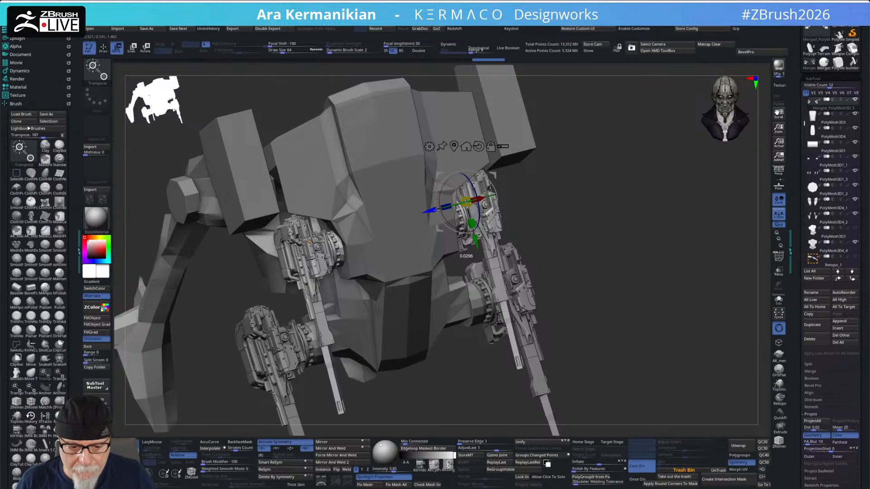
pyautogui.moveTo(657, 269); pyautogui.dragTo(605, 271)
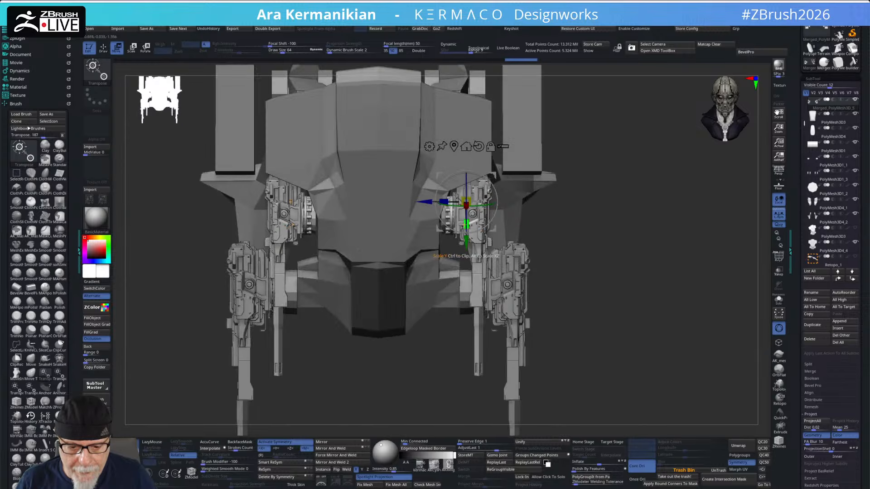
# Step: Try tilting the upper guns to different angles in side view
pyautogui.moveTo(466, 225); pyautogui.dragTo(476, 155)
pyautogui.hotkey('ctrl', 'z')
pyautogui.moveTo(686, 283); pyautogui.dragTo(598, 212)
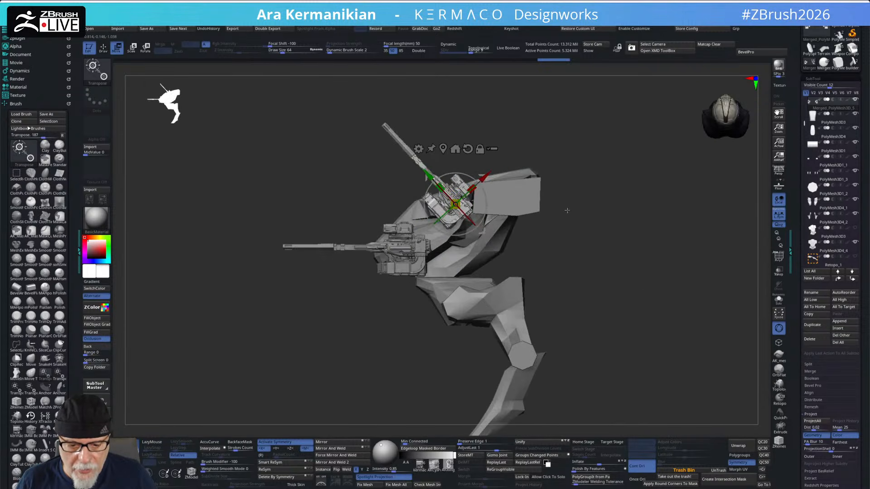
pyautogui.moveTo(484, 174); pyautogui.dragTo(485, 173)
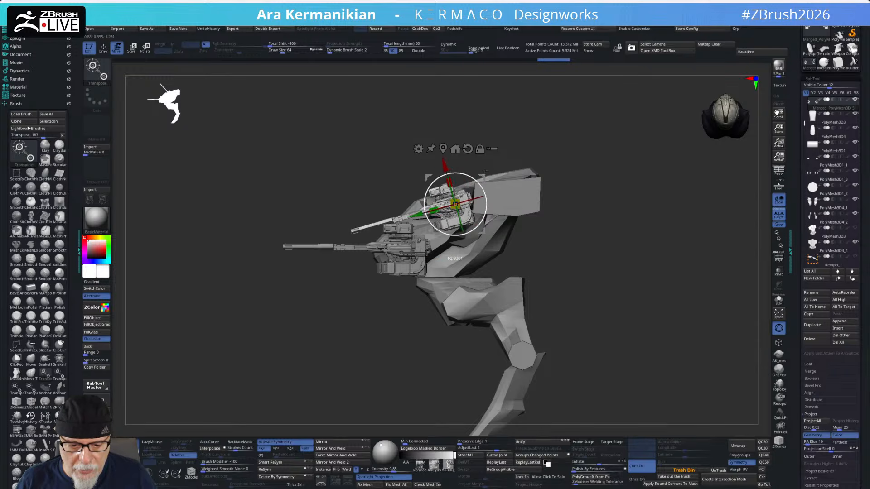
pyautogui.moveTo(625, 240)
pyautogui.mouseDown()
pyautogui.moveTo(607, 202)
pyautogui.moveTo(633, 255)
pyautogui.moveTo(626, 242)
pyautogui.mouseUp()
# Step: Compare the tilt angles through the undo history and undo the rotations of the upper guns
pyautogui.hotkey('ctrl', 'z')
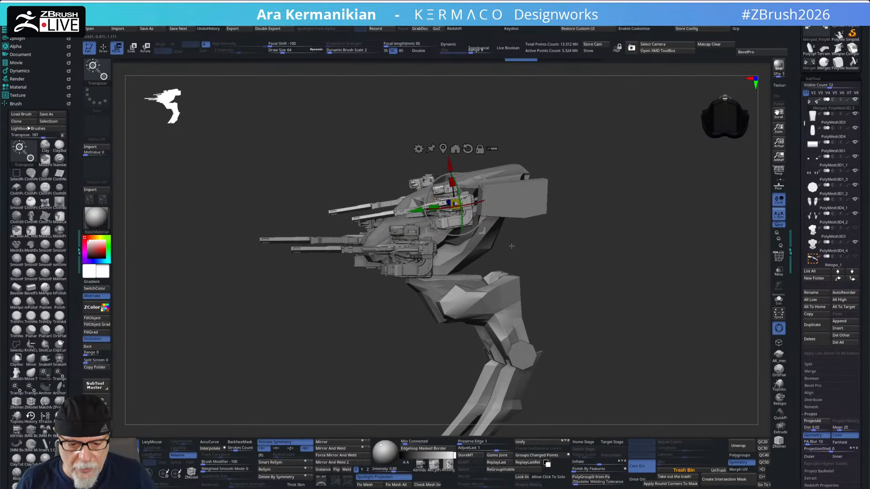
pyautogui.hotkey('ctrl', 'z')
pyautogui.hotkey('ctrl', 'shift', 'z')
pyautogui.hotkey('ctrl', 'shift', 'z')
pyautogui.hotkey('ctrl', 'shift', 'z')
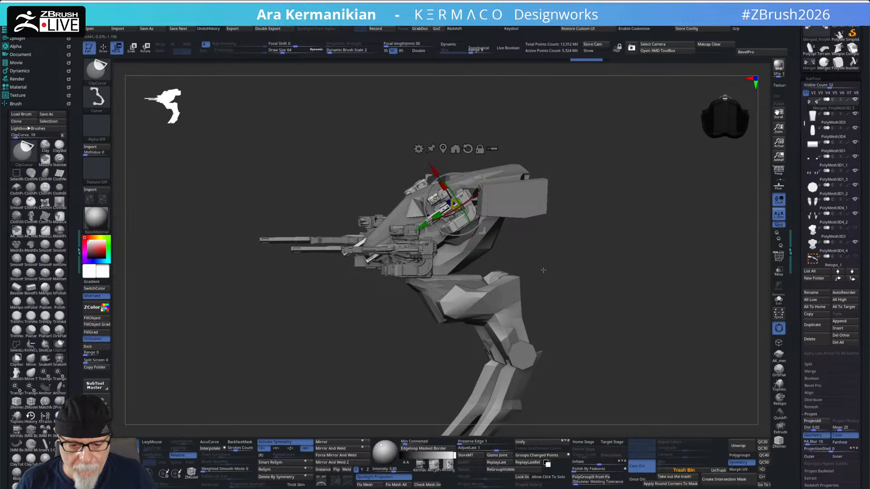
pyautogui.hotkey('ctrl', 'z')
pyautogui.hotkey('ctrl', 'z')
pyautogui.hotkey('ctrl', 'z')
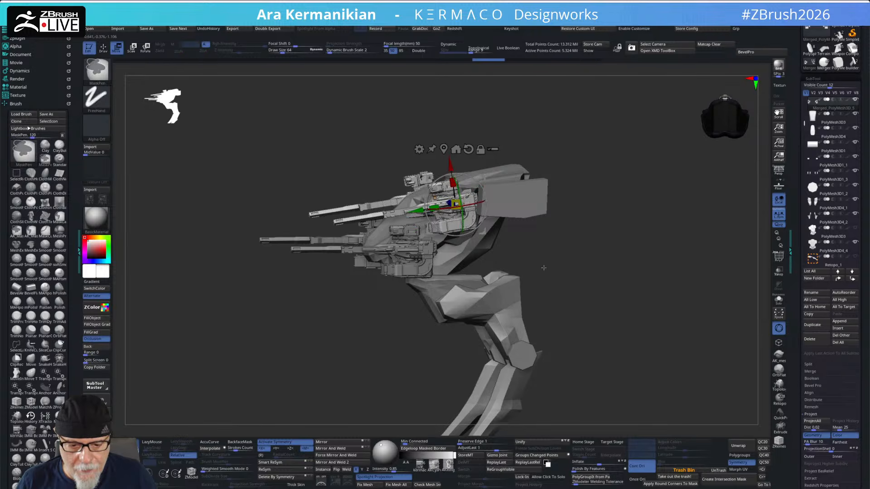
pyautogui.hotkey('ctrl', 'z')
pyautogui.hotkey('ctrl', 'z')
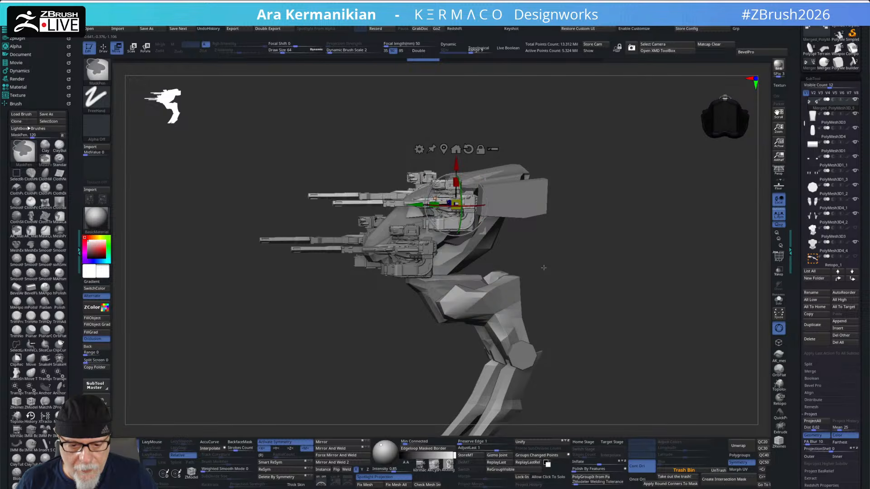
# Step: Adjust the upper guns' height and depth in side view and nudge them inward against the torso
pyautogui.moveTo(580, 274); pyautogui.dragTo(571, 267)
pyautogui.moveTo(455, 204); pyautogui.dragTo(453, 207)
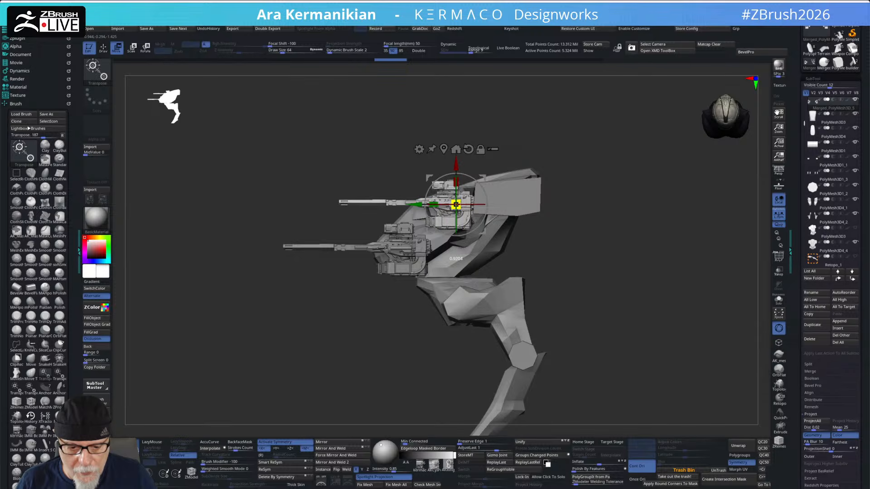
pyautogui.moveTo(564, 250); pyautogui.dragTo(729, 285)
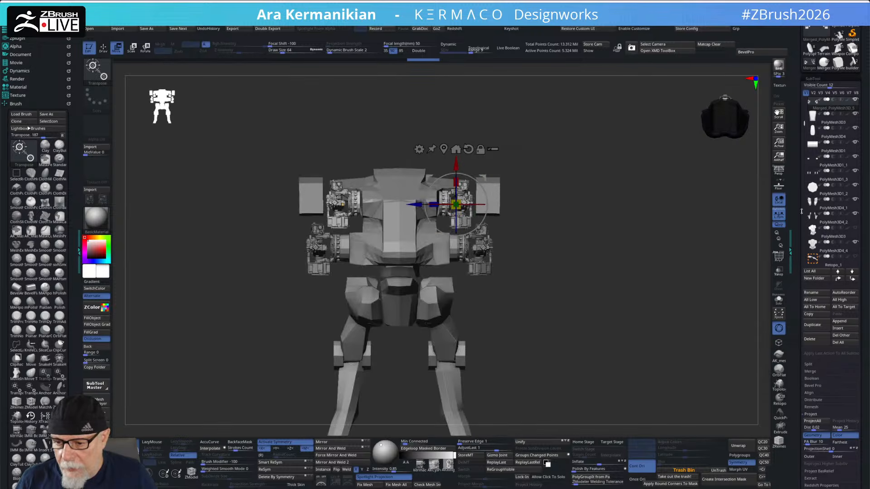
pyautogui.moveTo(564, 202); pyautogui.dragTo(572, 214)
pyautogui.moveTo(426, 193); pyautogui.dragTo(423, 193)
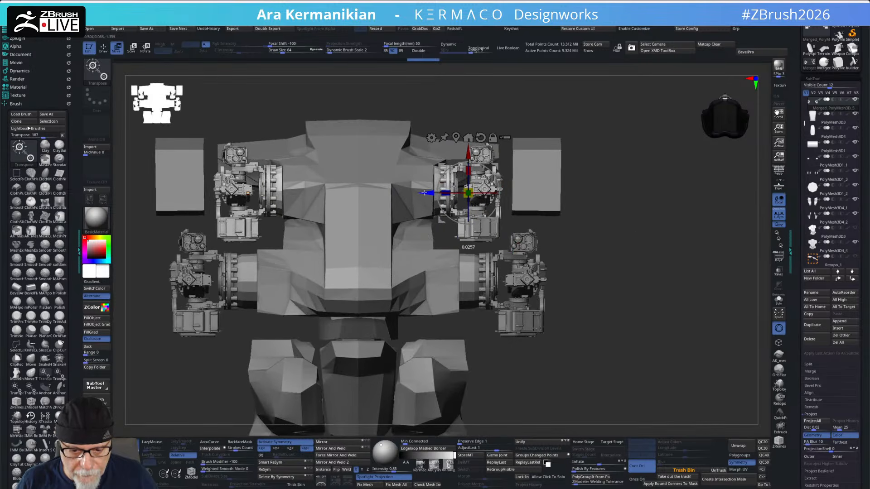
# Step: Nudge the upper guns slightly outward and forward, checking their alignment with the lower guns from both sides
pyautogui.moveTo(564, 275); pyautogui.dragTo(612, 302)
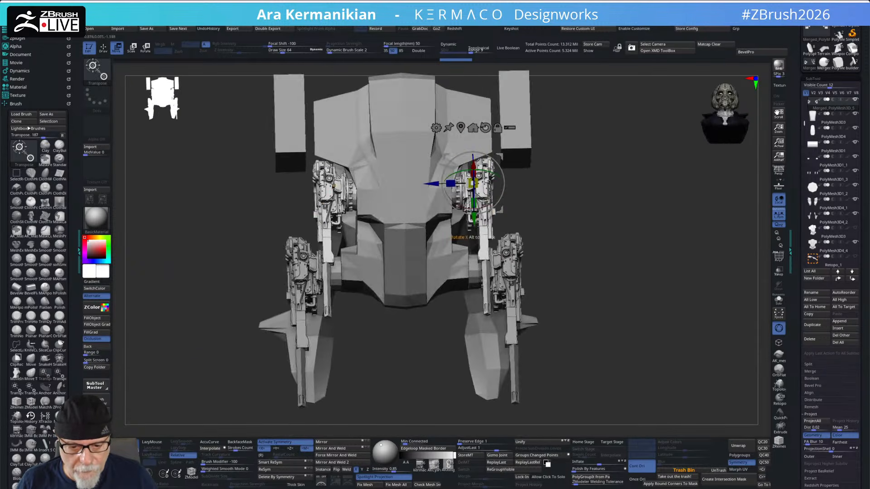
pyautogui.moveTo(474, 184); pyautogui.dragTo(430, 184)
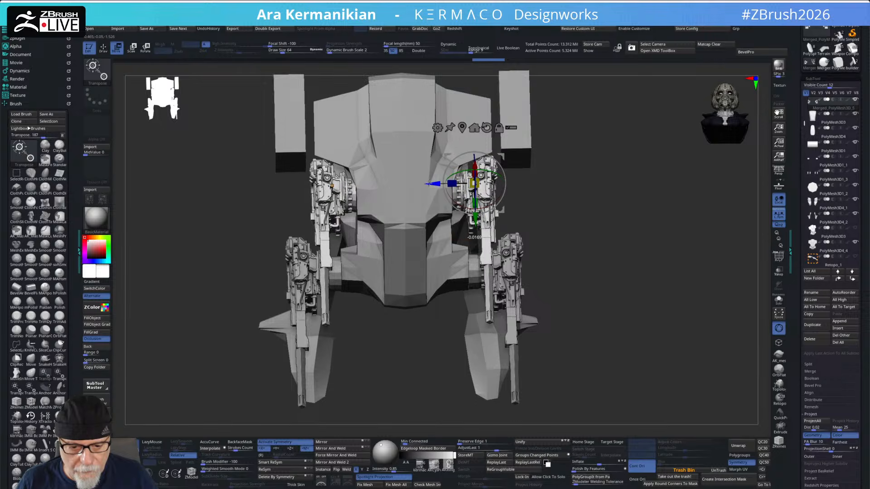
pyautogui.moveTo(476, 221); pyautogui.dragTo(476, 227)
pyautogui.moveTo(626, 272); pyautogui.dragTo(641, 204)
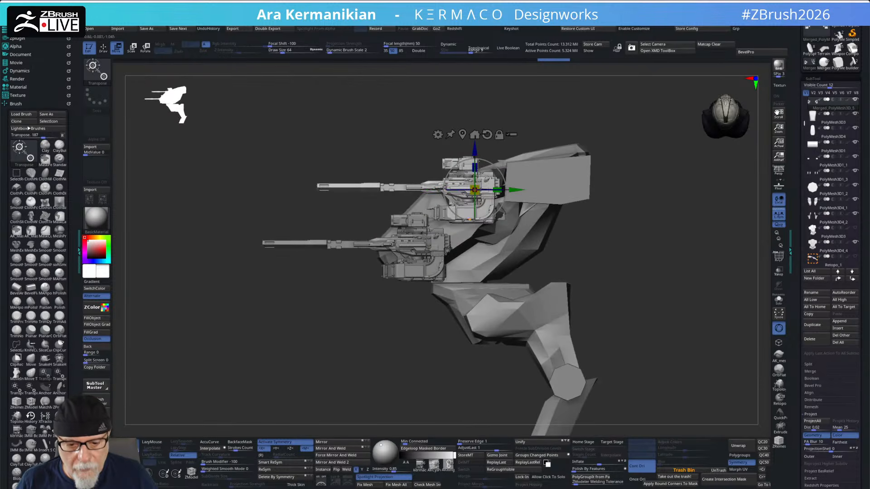
pyautogui.moveTo(619, 242); pyautogui.dragTo(696, 242)
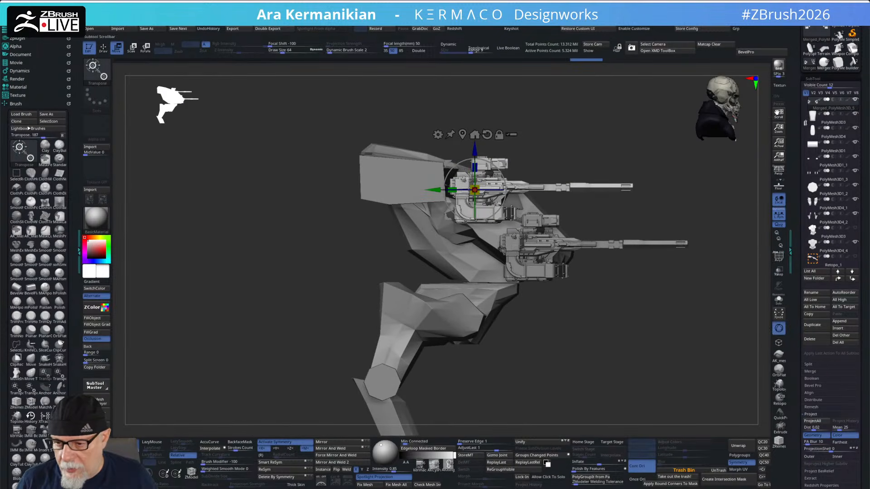
# Step: Select the old lower guns subtool, Merged_PolyMesh3D_4, and delete it
pyautogui.moveTo(805, 123); pyautogui.dragTo(805, 99)
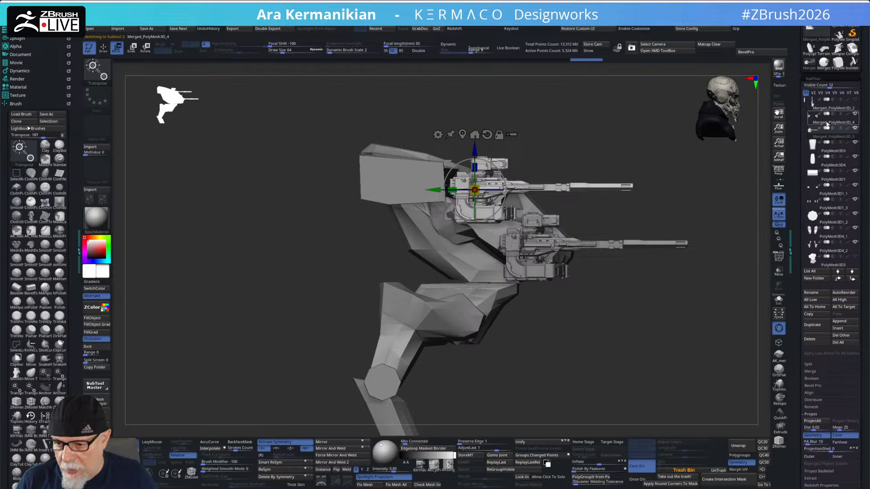
pyautogui.click(828, 124)
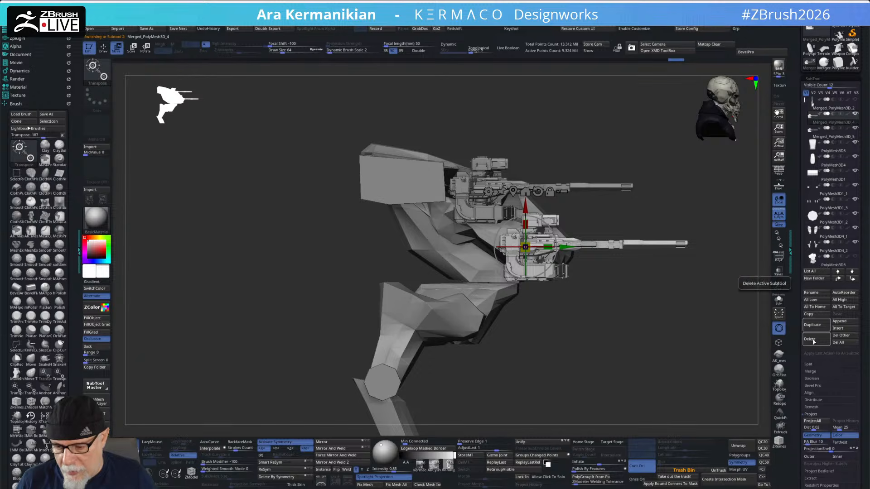
pyautogui.click(816, 341)
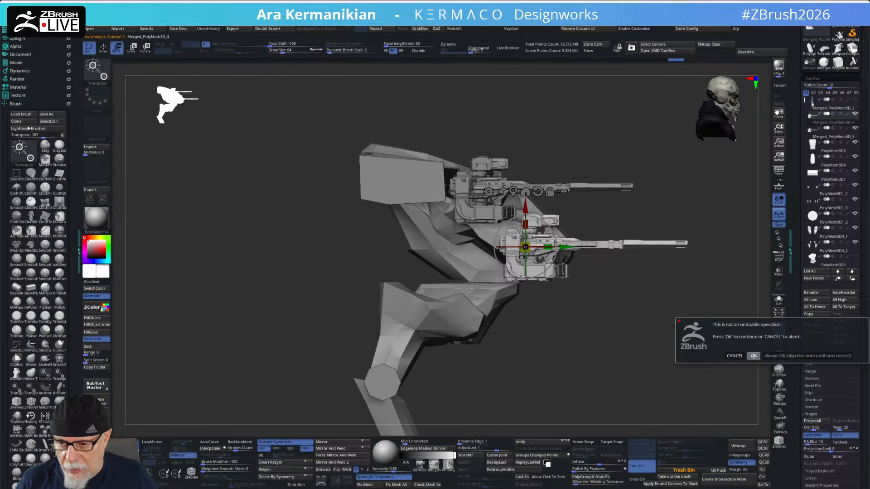
pyautogui.click(753, 356)
pyautogui.moveTo(820, 105)
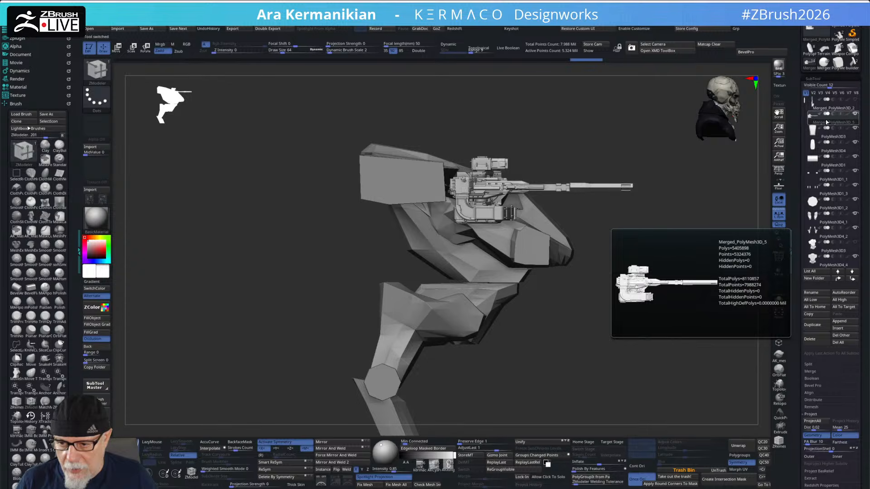
# Step: Duplicate the upper guns within their subtool and place the copy lower, farther forward and outward
pyautogui.press('w')
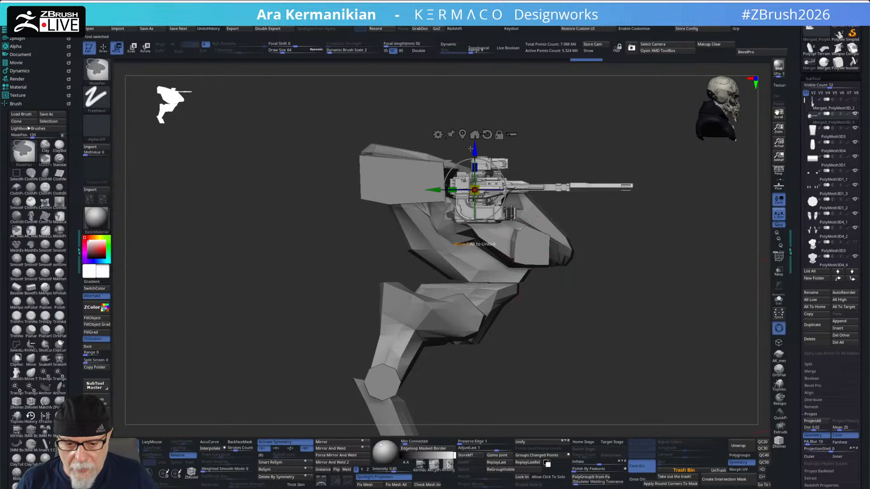
pyautogui.keyDown('ctrl'); pyautogui.moveTo(470, 148); pyautogui.dragTo(464, 220); pyautogui.keyUp('ctrl')
pyautogui.moveTo(444, 253); pyautogui.dragTo(496, 253)
pyautogui.moveTo(516, 338); pyautogui.dragTo(585, 340)
pyautogui.moveTo(489, 260); pyautogui.dragTo(509, 247)
pyautogui.moveTo(545, 214); pyautogui.dragTo(546, 208)
pyautogui.moveTo(507, 248); pyautogui.dragTo(511, 248)
# Step: Split the masked upper guns from the new lower copies into separate subtools
pyautogui.press('q')
pyautogui.moveTo(655, 343)
pyautogui.mouseDown()
pyautogui.moveTo(599, 347)
pyautogui.moveTo(639, 358)
pyautogui.moveTo(664, 392)
pyautogui.moveTo(710, 285)
pyautogui.moveTo(696, 307)
pyautogui.moveTo(716, 314)
pyautogui.moveTo(684, 297)
pyautogui.moveTo(703, 321)
pyautogui.moveTo(698, 254)
pyautogui.moveTo(674, 260)
pyautogui.mouseUp()
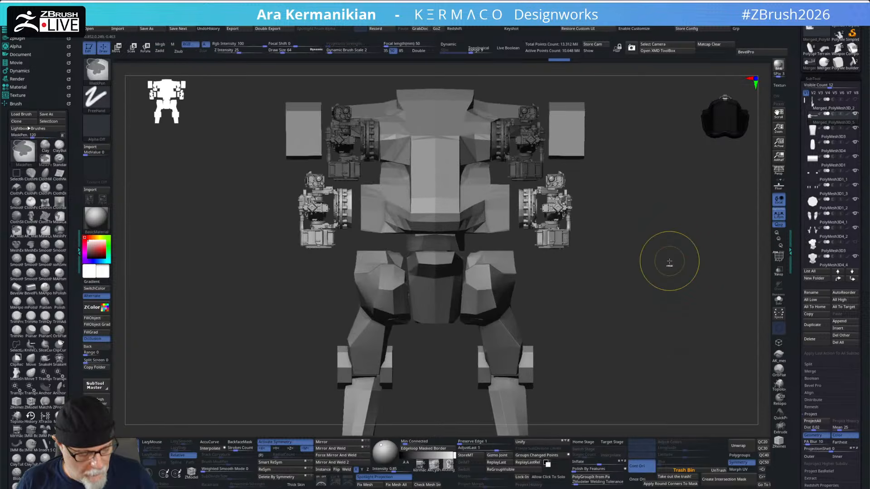
pyautogui.hotkey('ctrl', 'q')
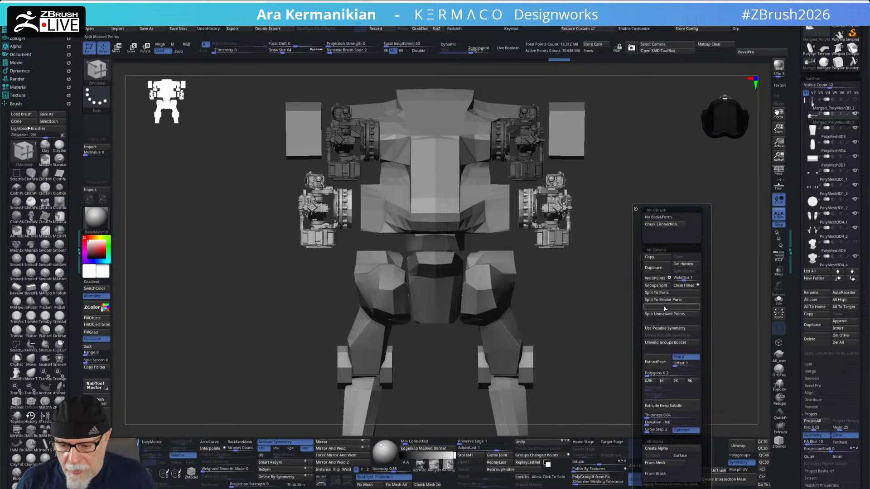
# Step: Mask the bodies of the new lower guns, extend their mounts inward to the torso and adjust the mounts' depth
pyautogui.keyDown('ctrl'); pyautogui.moveTo(628, 294); pyautogui.dragTo(524, 113); pyautogui.keyUp('ctrl')
pyautogui.press('w')
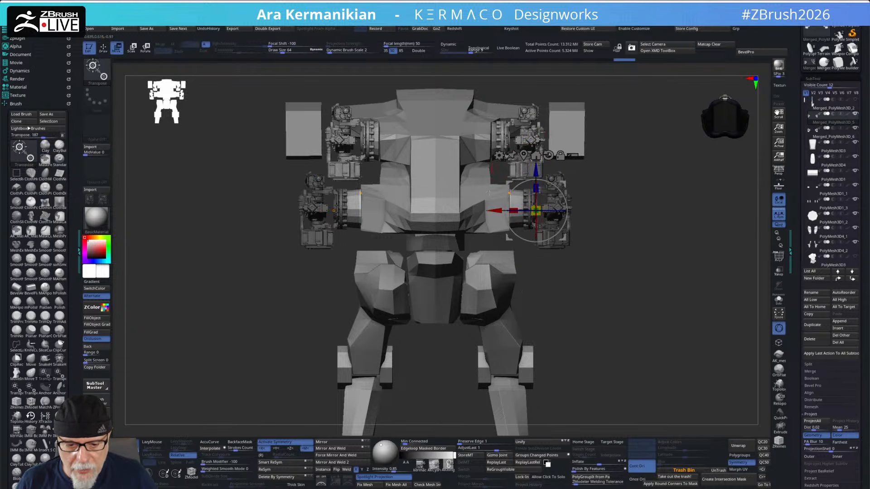
pyautogui.moveTo(692, 161); pyautogui.dragTo(666, 253)
pyautogui.press('q')
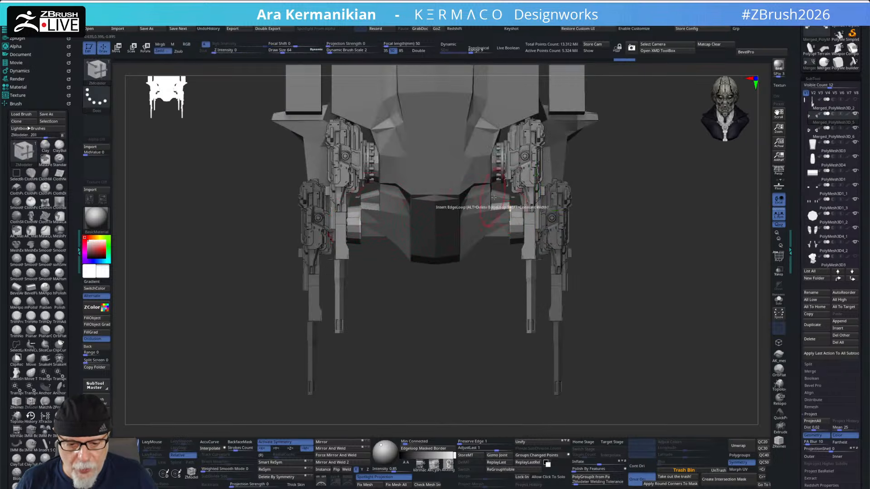
pyautogui.moveTo(693, 326); pyautogui.dragTo(701, 144)
pyautogui.press('w')
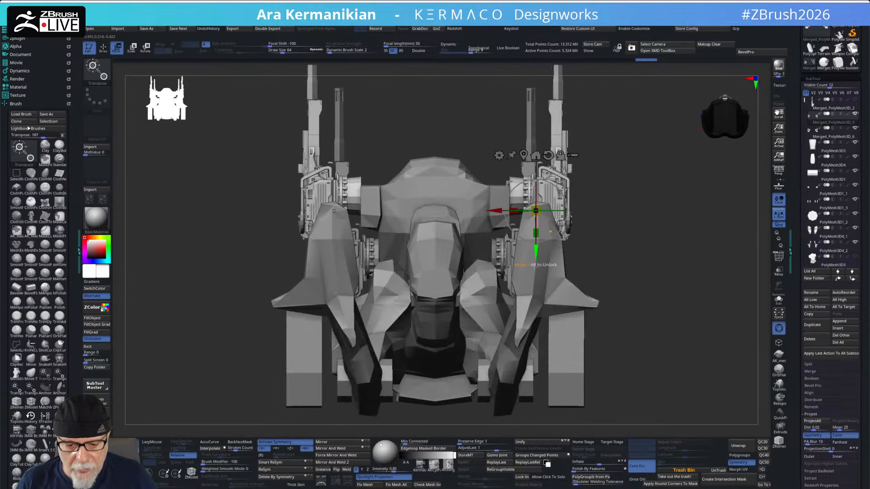
pyautogui.moveTo(537, 259); pyautogui.dragTo(537, 268)
pyautogui.moveTo(680, 271)
pyautogui.keyDown('alt'); pyautogui.mouseDown()
pyautogui.moveTo(651, 220)
pyautogui.moveTo(713, 283)
pyautogui.moveTo(674, 295)
pyautogui.moveTo(707, 302)
pyautogui.moveTo(722, 264)
pyautogui.moveTo(676, 276)
pyautogui.moveTo(713, 278)
pyautogui.moveTo(695, 273)
pyautogui.moveTo(694, 297)
pyautogui.moveTo(656, 331)
pyautogui.moveTo(686, 349)
pyautogui.moveTo(699, 320)
pyautogui.moveTo(693, 267)
pyautogui.moveTo(677, 259)
pyautogui.moveTo(670, 290)
pyautogui.moveTo(686, 275)
pyautogui.moveTo(618, 264)
pyautogui.moveTo(680, 287)
pyautogui.moveTo(647, 273)
pyautogui.mouseUp(); pyautogui.keyUp('alt')
pyautogui.press('q')
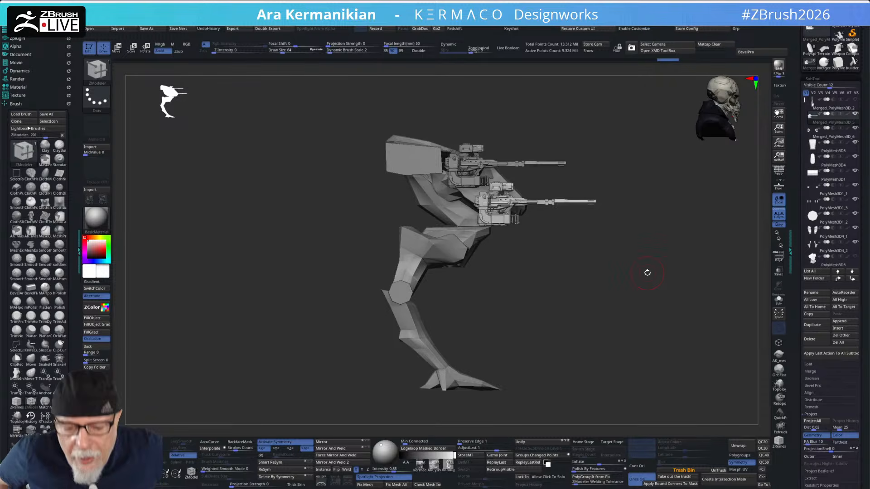
# Step: Review the mech from the side, front and three-quarter views, and turn on the floor grid
pyautogui.moveTo(579, 258); pyautogui.dragTo(546, 248)
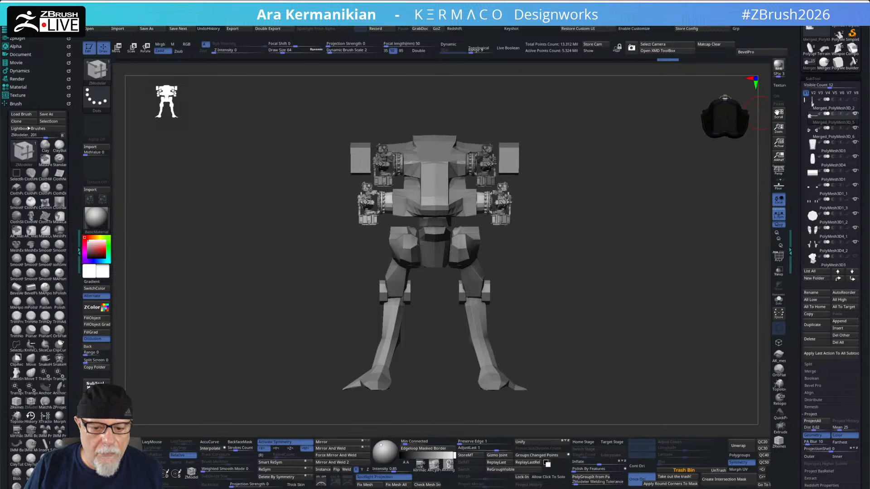
pyautogui.moveTo(763, 311); pyautogui.dragTo(653, 297)
pyautogui.moveTo(662, 251); pyautogui.dragTo(632, 258)
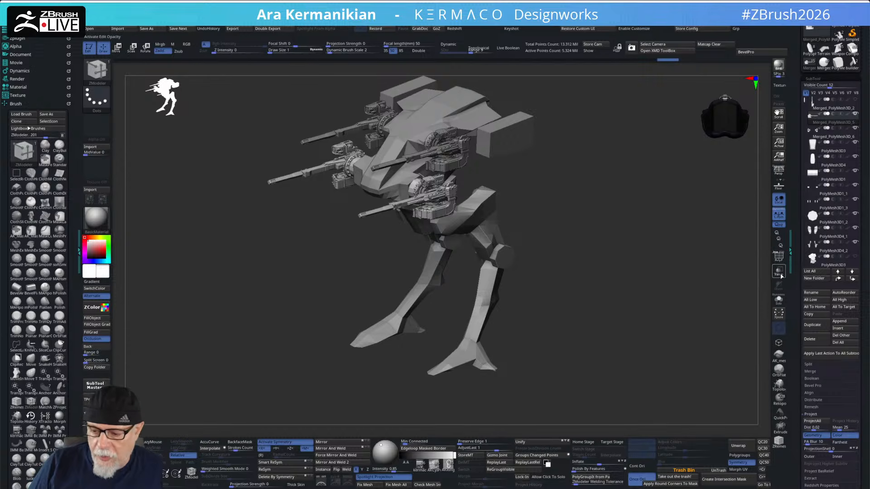
pyautogui.click(779, 185)
pyautogui.moveTo(651, 290); pyautogui.dragTo(635, 276)
pyautogui.keyDown('shift'); pyautogui.moveTo(700, 274); pyautogui.dragTo(646, 276); pyautogui.keyUp('shift')
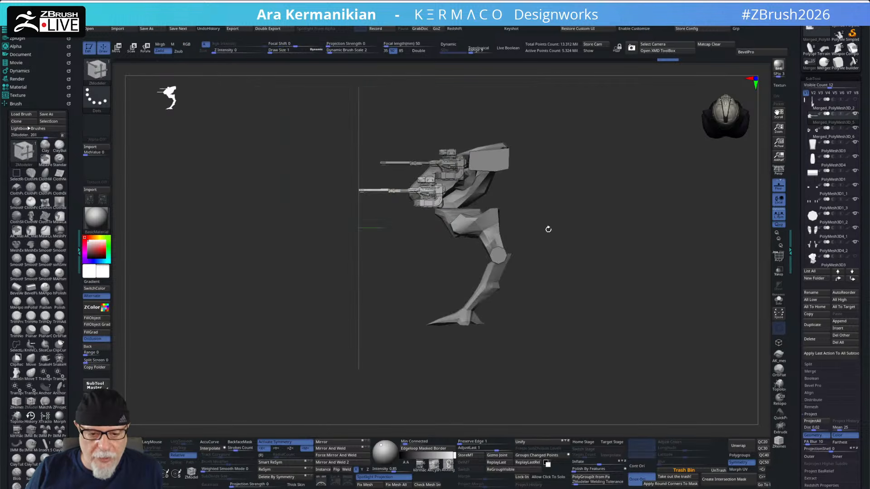
# Step: Check the mech's orientation against the floor grid from the preset orthographic views
pyautogui.click(726, 114)
pyautogui.click(726, 114)
pyautogui.click(749, 102)
pyautogui.click(747, 94)
pyautogui.click(747, 94)
pyautogui.click(748, 93)
pyautogui.click(749, 92)
pyautogui.click(752, 90)
pyautogui.click(753, 90)
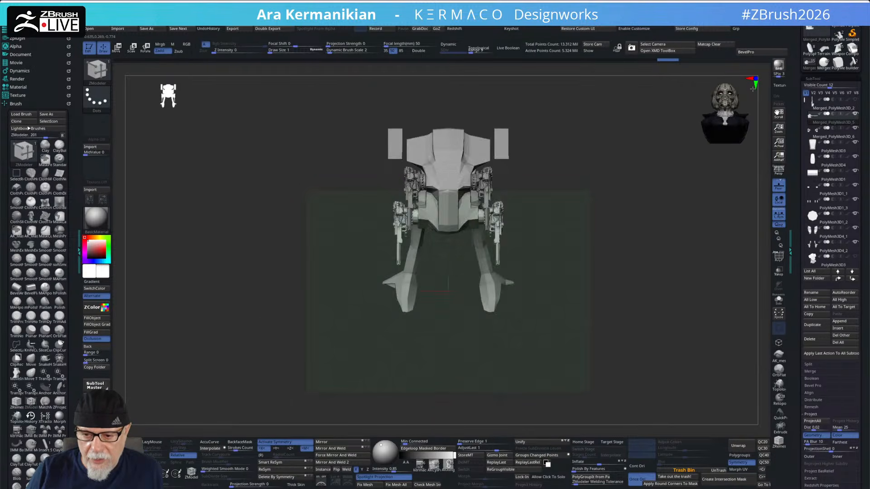
pyautogui.click(736, 103)
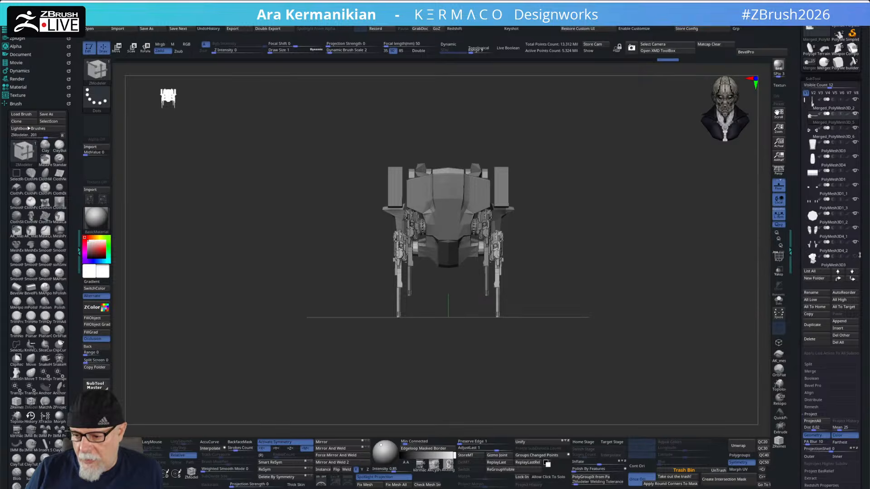
# Step: Switch to the builders tool, select PolyMesh3D4 inside the builders folder and copy the folder
pyautogui.moveTo(800, 105); pyautogui.dragTo(804, 154)
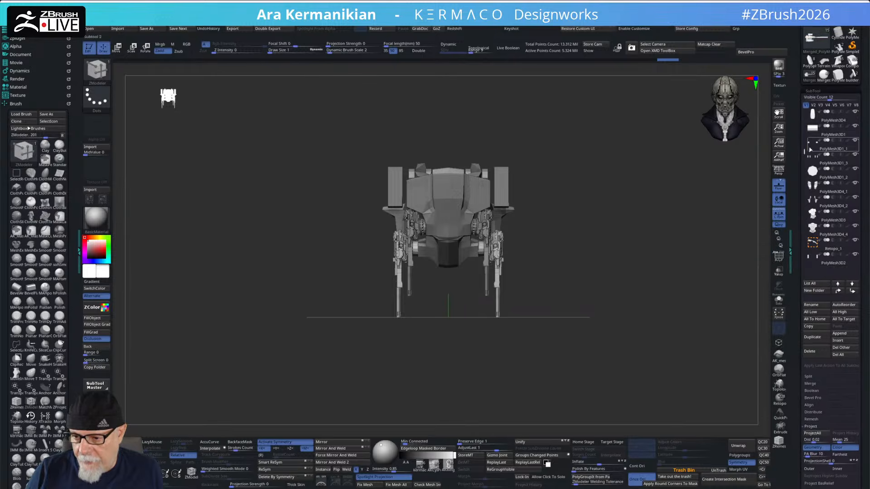
pyautogui.moveTo(805, 152); pyautogui.dragTo(793, 98)
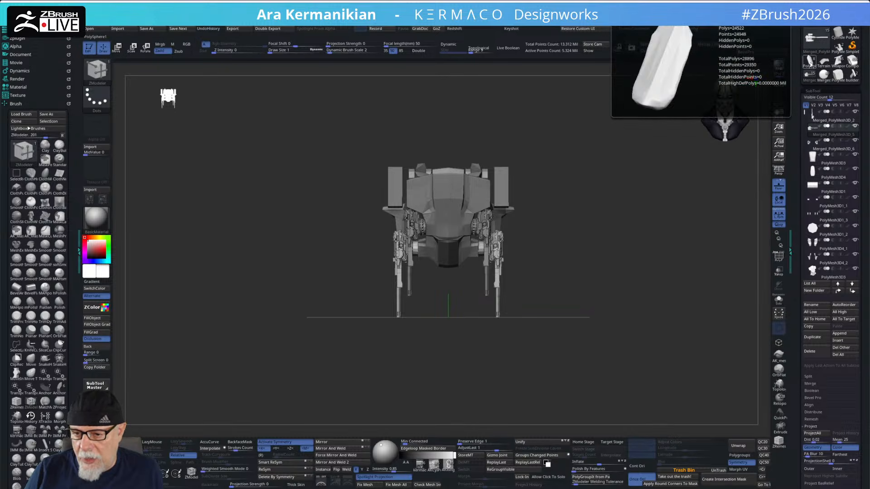
pyautogui.click(847, 81)
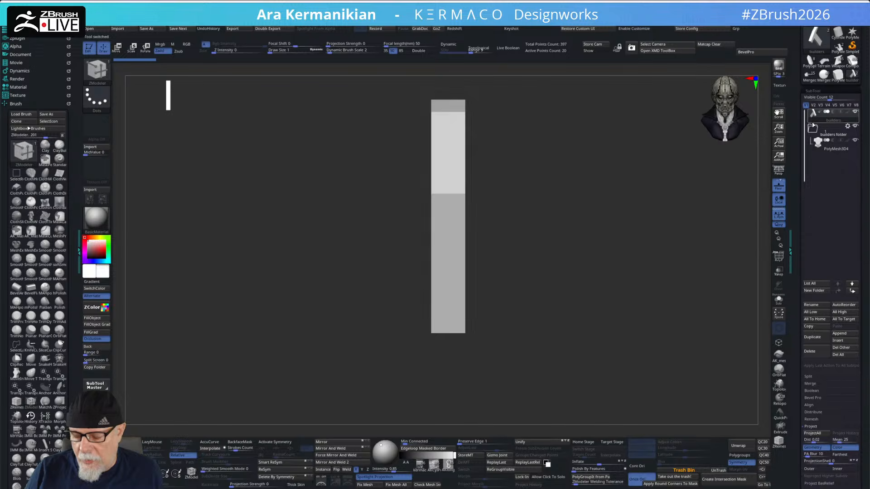
pyautogui.moveTo(578, 329); pyautogui.dragTo(612, 313)
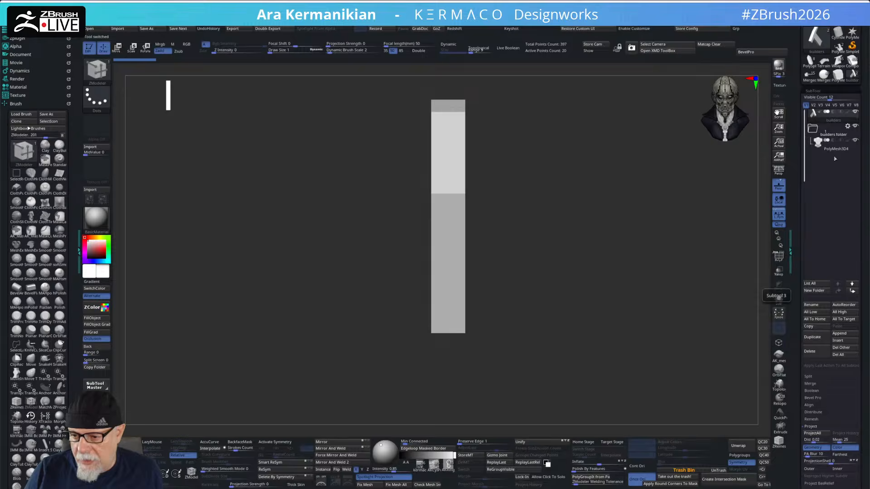
pyautogui.click(839, 140)
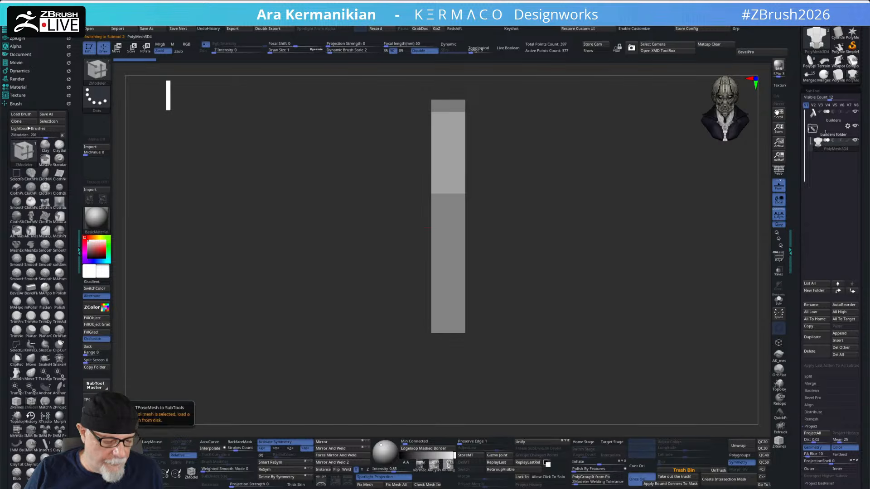
pyautogui.click(96, 368)
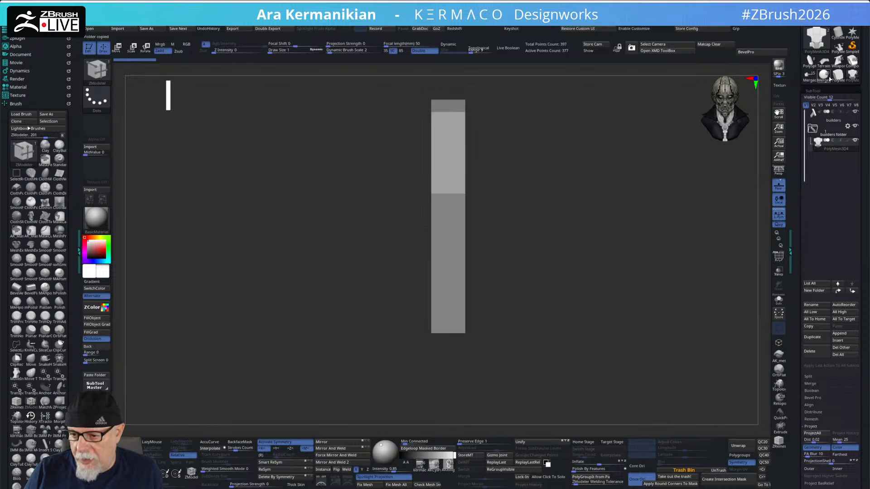
# Step: Return to the mech tool, paste the copied builders folder and move it to the end of the subtool list
pyautogui.scroll(3, 809, 104)
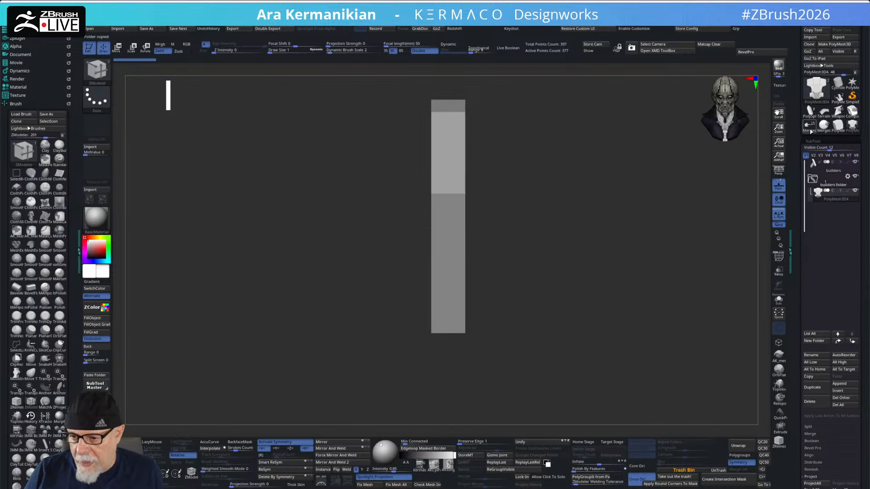
pyautogui.click(810, 132)
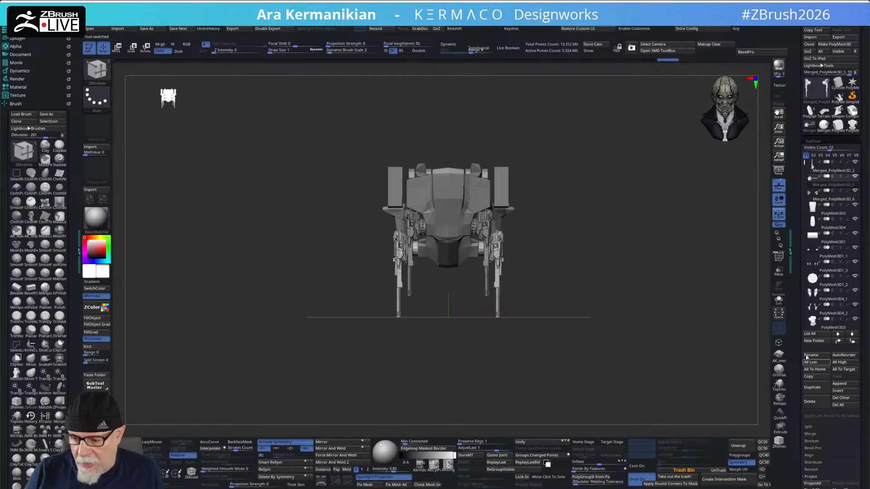
pyautogui.moveTo(805, 161); pyautogui.dragTo(795, 241)
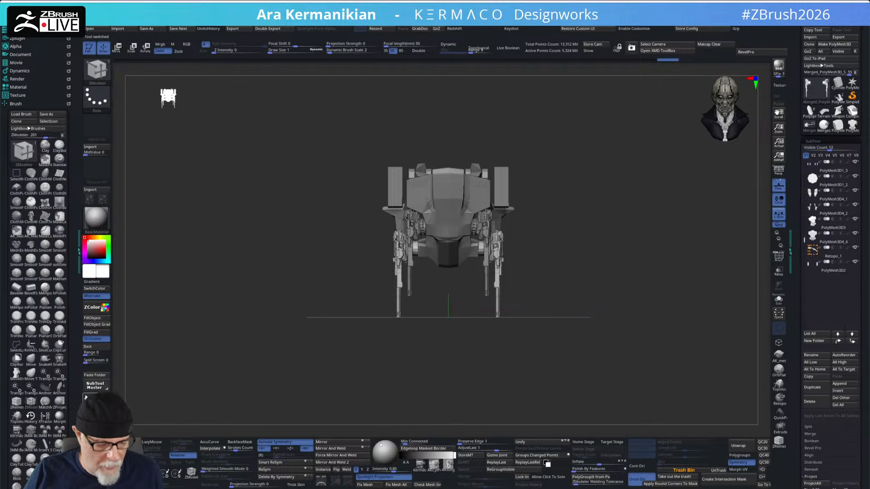
pyautogui.click(97, 375)
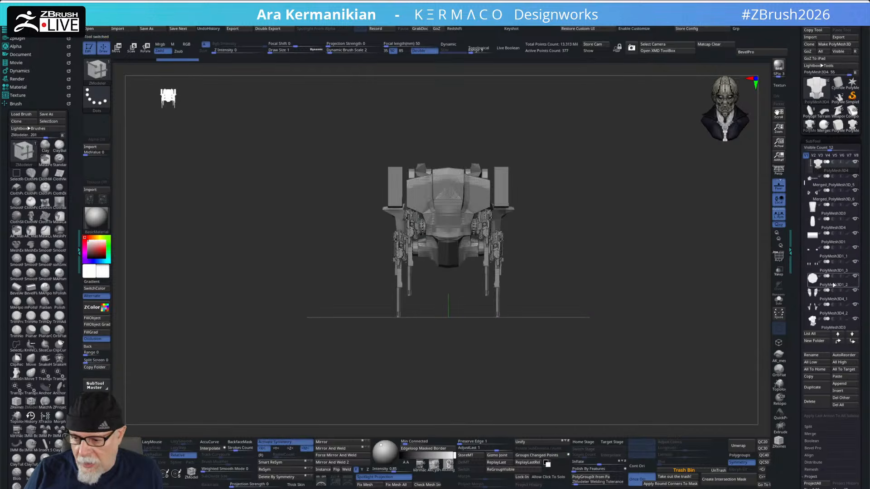
pyautogui.moveTo(806, 166)
pyautogui.mouseDown()
pyautogui.moveTo(794, 231)
pyautogui.moveTo(804, 158)
pyautogui.mouseUp()
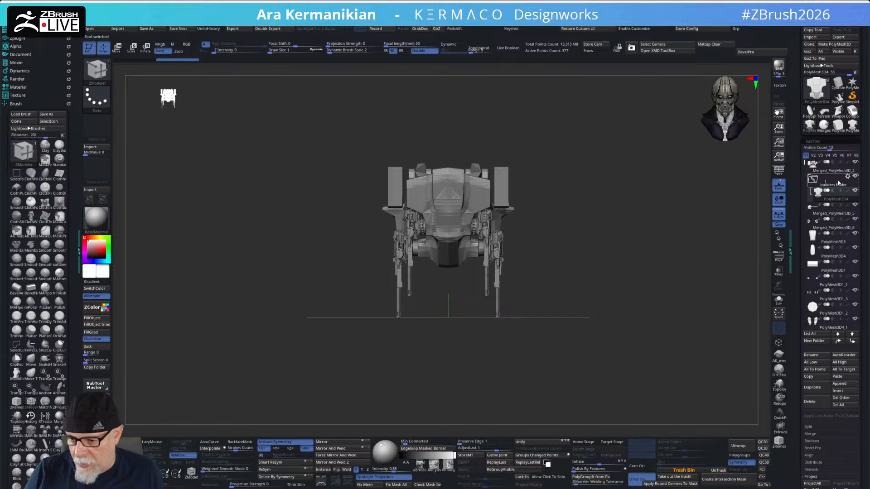
pyautogui.moveTo(816, 210); pyautogui.dragTo(811, 349)
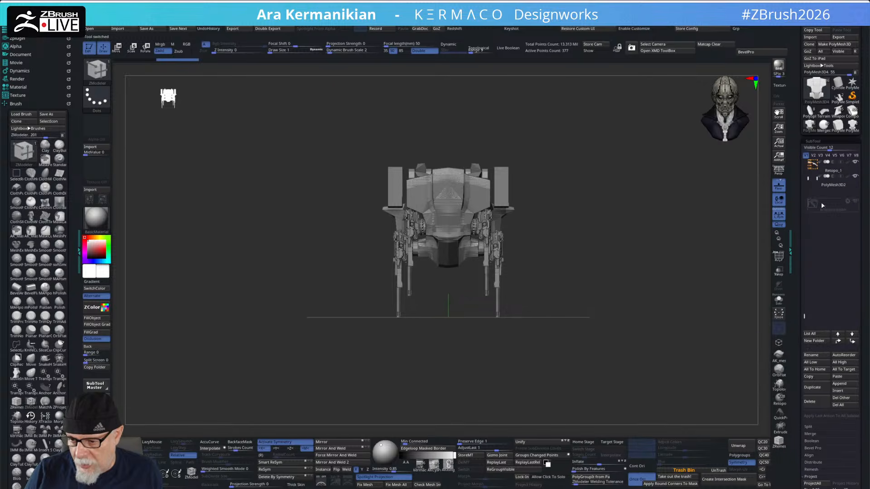
pyautogui.moveTo(805, 317); pyautogui.dragTo(796, 156)
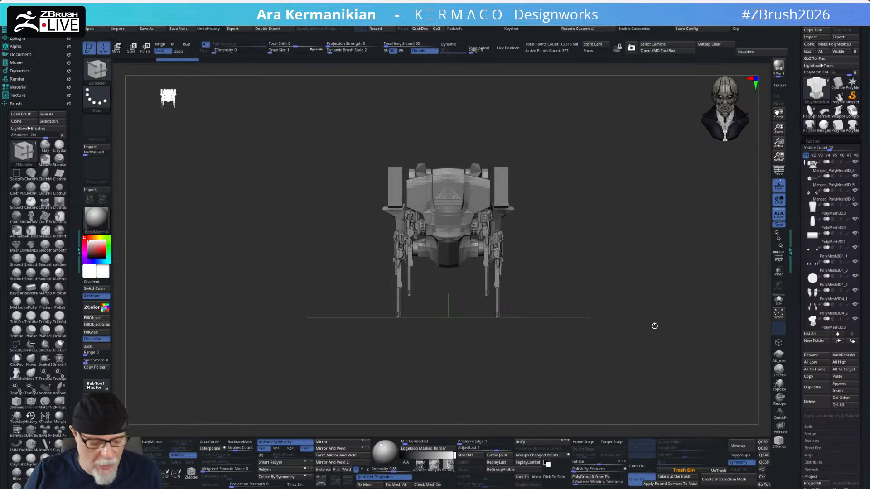
# Step: Rotate all mech subtools together by a quarter turn with Transpose so the feet point toward the floor grid
pyautogui.press('w')
pyautogui.moveTo(647, 324); pyautogui.dragTo(643, 235)
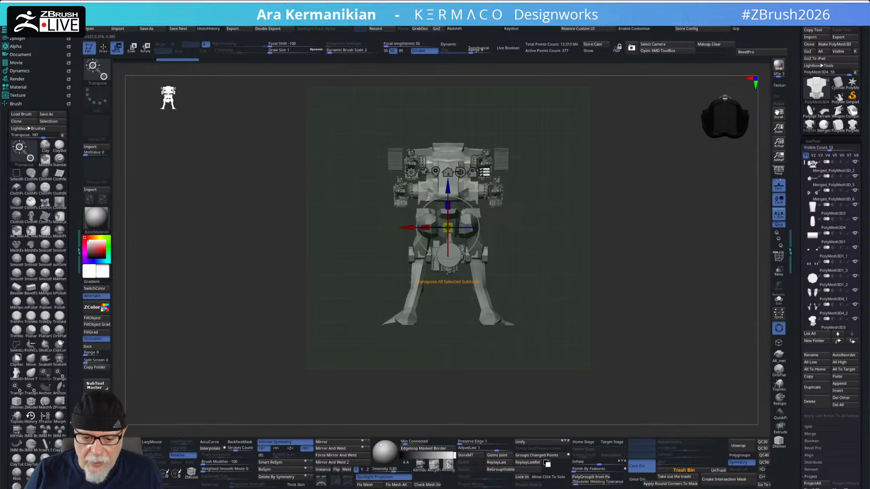
pyautogui.moveTo(641, 221)
pyautogui.mouseDown()
pyautogui.moveTo(629, 222)
pyautogui.moveTo(684, 311)
pyautogui.mouseUp()
pyautogui.hotkey('ctrl', 'shift')
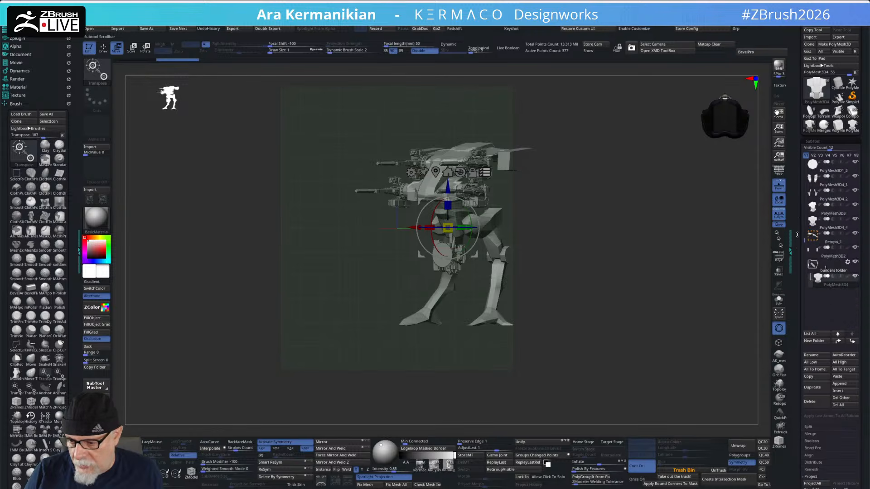
pyautogui.moveTo(641, 316); pyautogui.dragTo(532, 300)
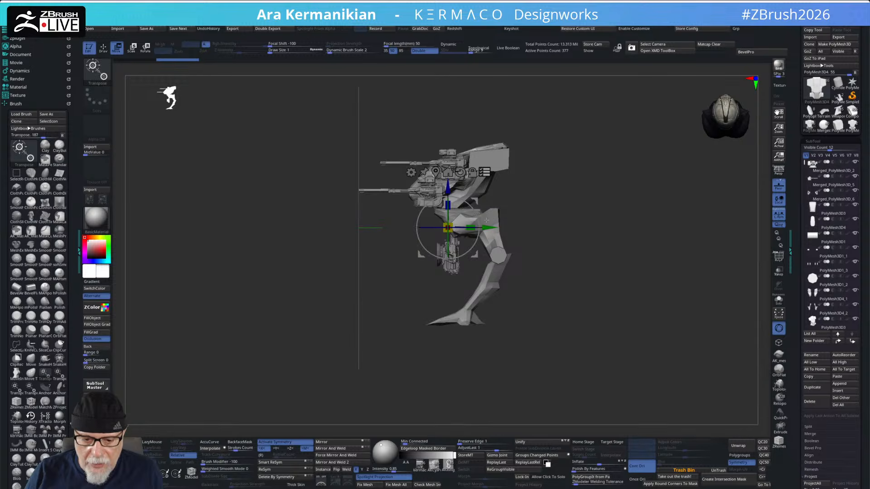
pyautogui.moveTo(479, 225); pyautogui.dragTo(446, 273)
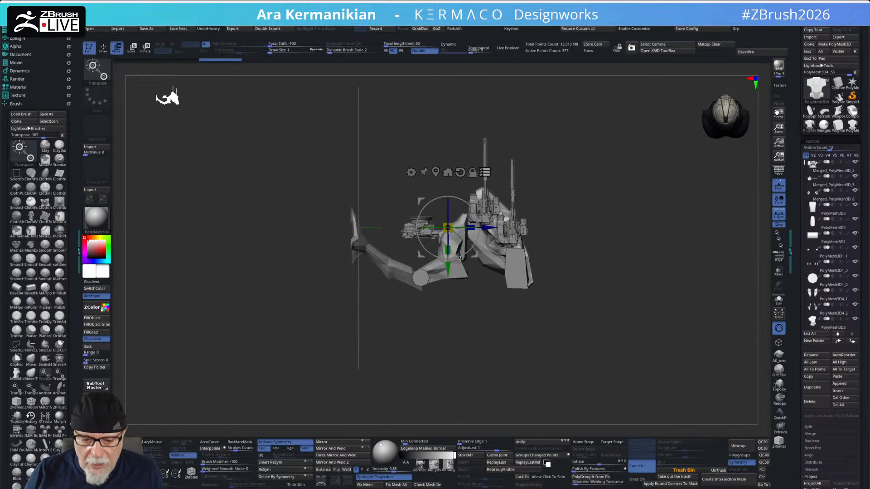
pyautogui.hotkey('ctrl', 'z')
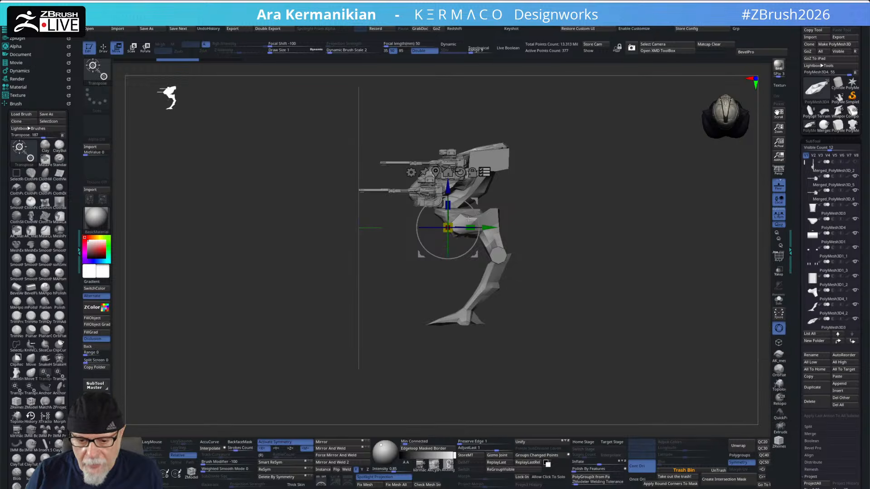
pyautogui.moveTo(469, 205); pyautogui.dragTo(490, 269)
pyautogui.moveTo(626, 251); pyautogui.dragTo(670, 293)
pyautogui.keyDown('alt'); pyautogui.moveTo(712, 147); pyautogui.dragTo(693, 157); pyautogui.keyUp('alt')
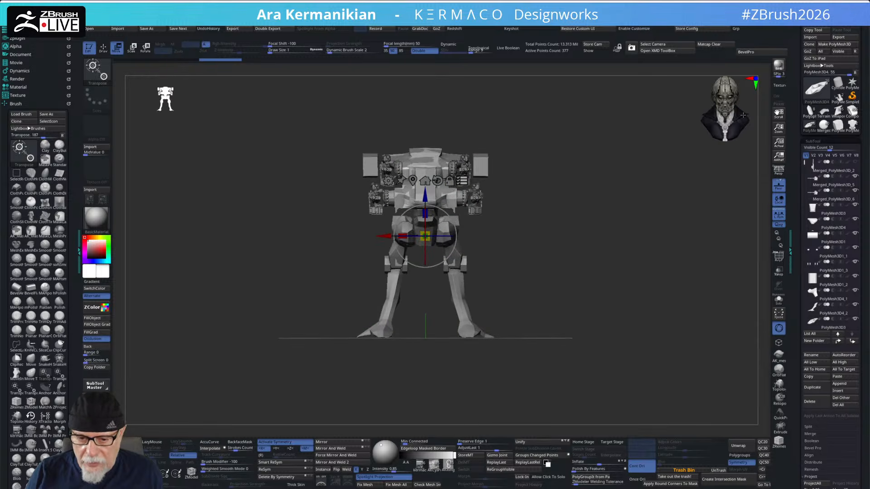
pyautogui.moveTo(642, 225); pyautogui.dragTo(623, 240)
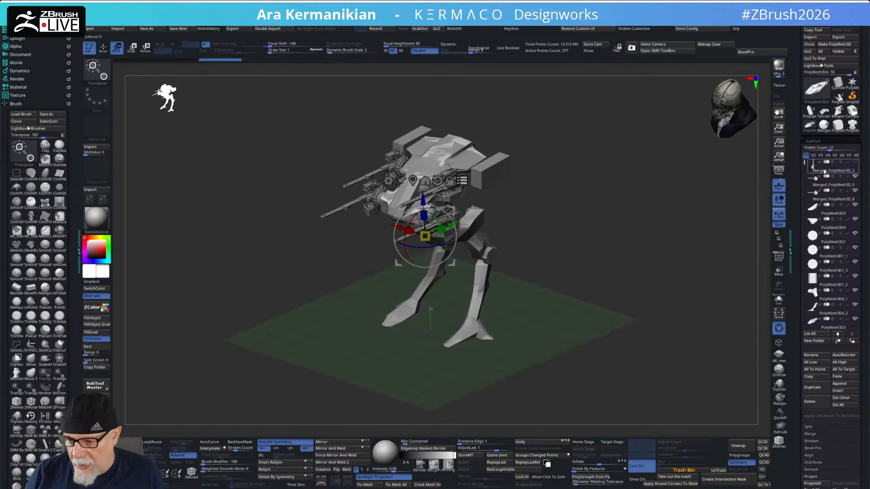
# Step: Select the PolyMesh3D4_4 subtool and return to Draw mode
pyautogui.scroll(-4, 834, 217)
pyautogui.moveTo(858, 265)
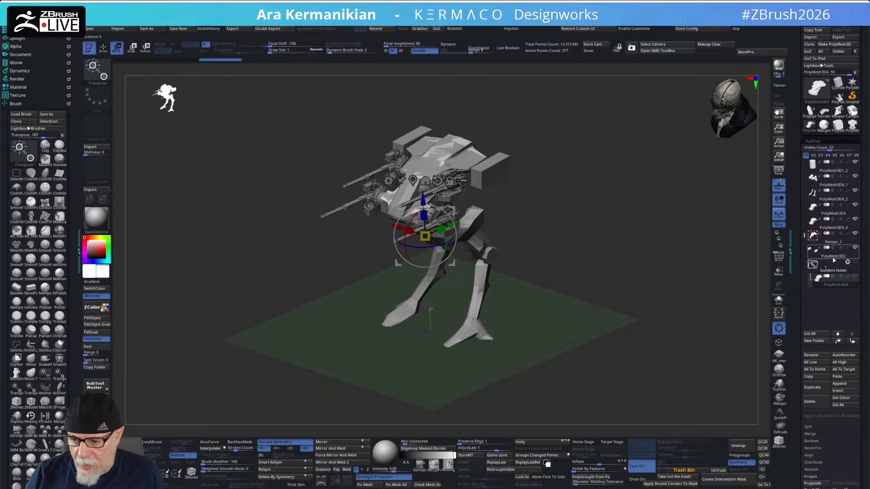
pyautogui.click(844, 222)
pyautogui.moveTo(697, 250)
pyautogui.mouseDown()
pyautogui.moveTo(676, 274)
pyautogui.moveTo(667, 260)
pyautogui.mouseUp()
pyautogui.press('q')
# Step: Turn on perspective, increase the camera focal length and frame the mech in a three-quarter view
pyautogui.moveTo(598, 271); pyautogui.dragTo(769, 215)
pyautogui.click(778, 171)
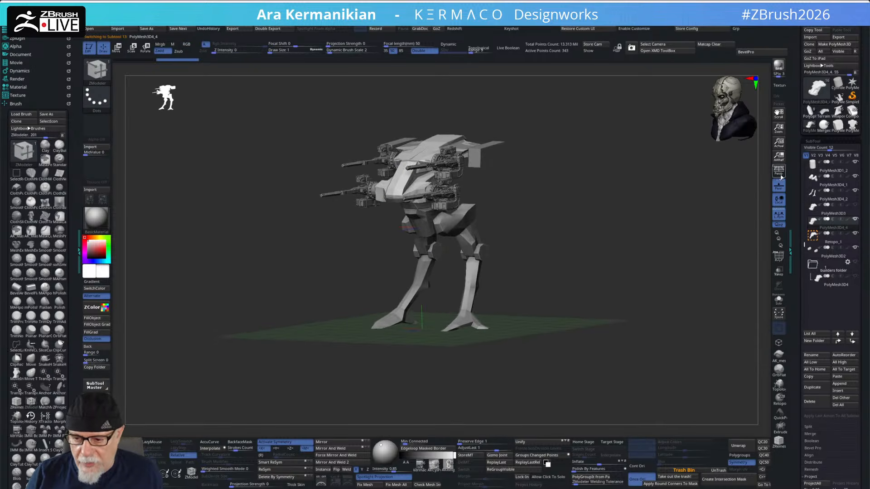
pyautogui.moveTo(401, 44); pyautogui.dragTo(408, 41)
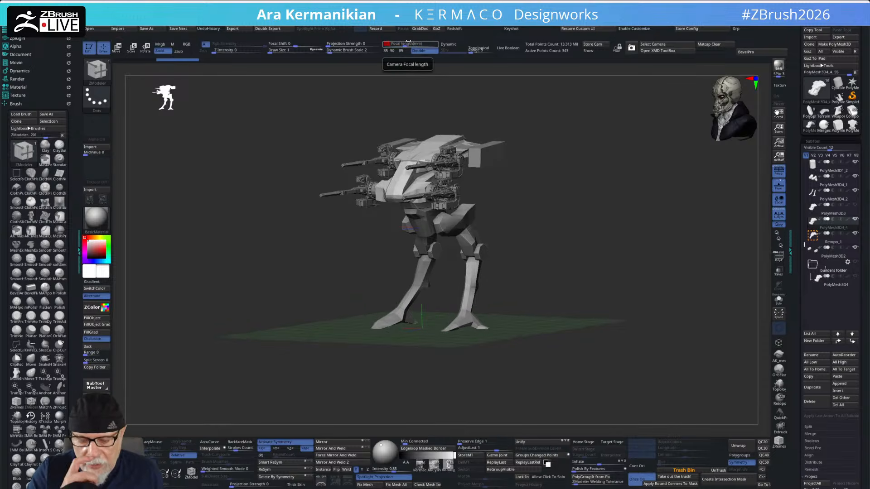
pyautogui.moveTo(494, 225); pyautogui.dragTo(692, 211)
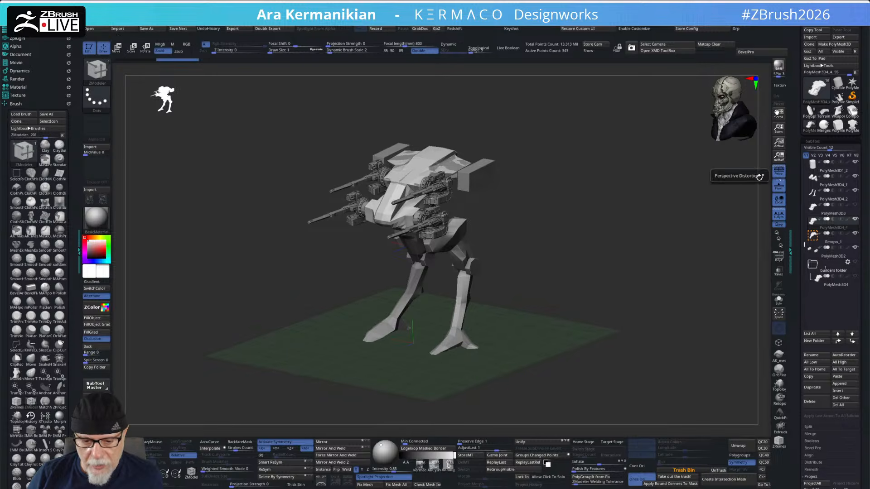
pyautogui.moveTo(572, 199); pyautogui.dragTo(444, 271)
pyautogui.moveTo(563, 251); pyautogui.dragTo(486, 152)
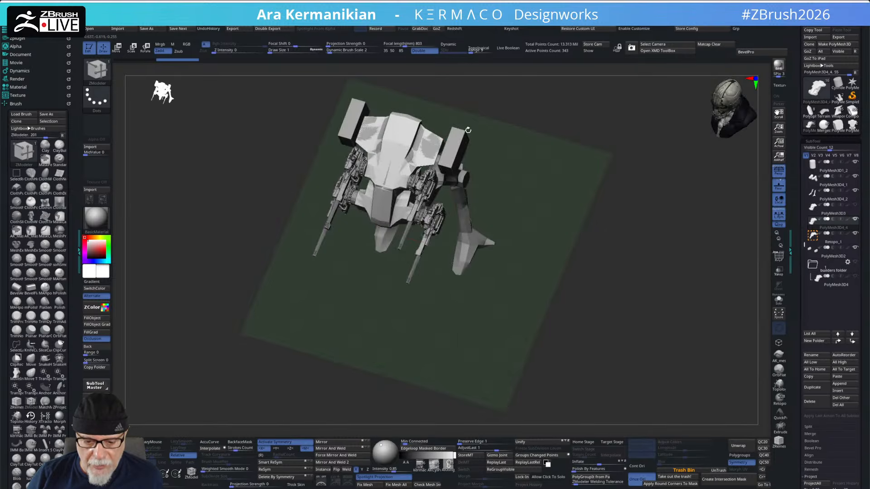
pyautogui.moveTo(672, 361); pyautogui.dragTo(481, 199)
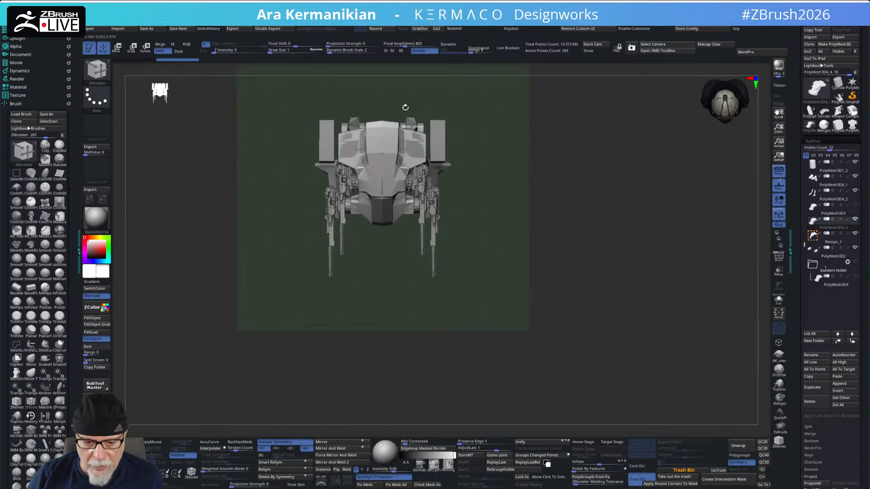
pyautogui.keyDown('alt'); pyautogui.moveTo(634, 263); pyautogui.dragTo(662, 269); pyautogui.keyUp('alt')
# Step: Render the mech with BPR and apply the dark greyscale mech filter preset from the LightBox filters
pyautogui.click(779, 68)
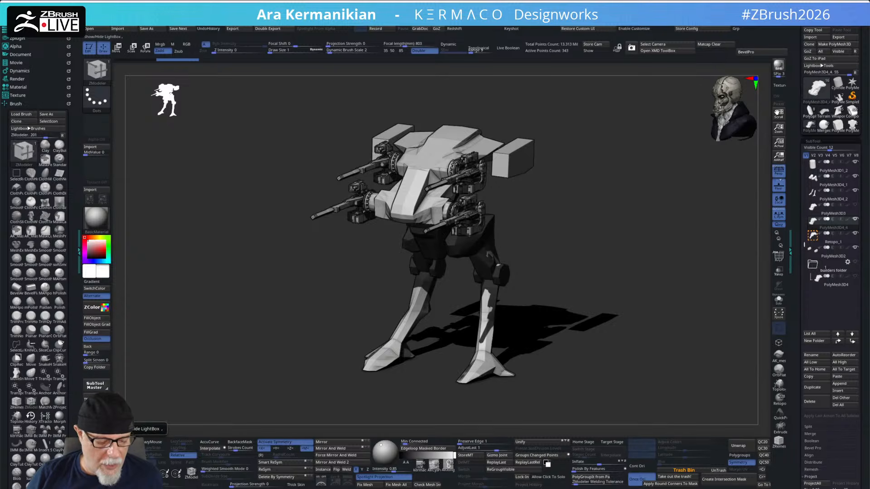
pyautogui.click(156, 432)
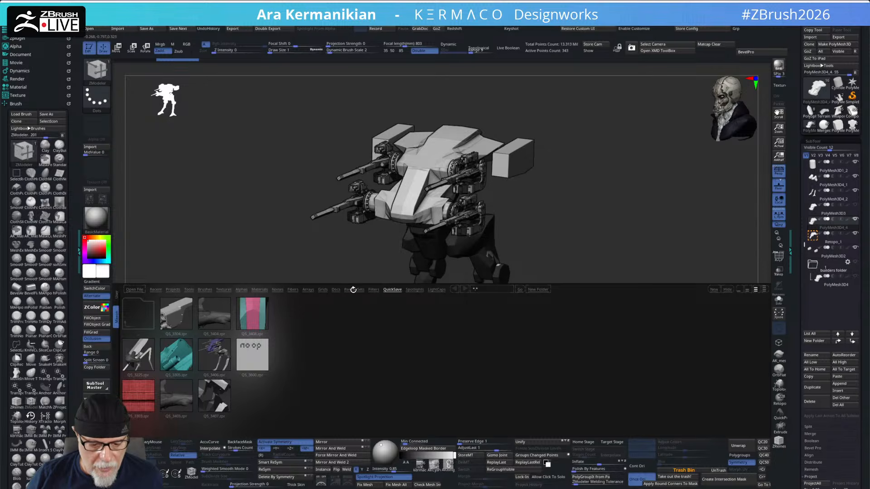
pyautogui.click(374, 291)
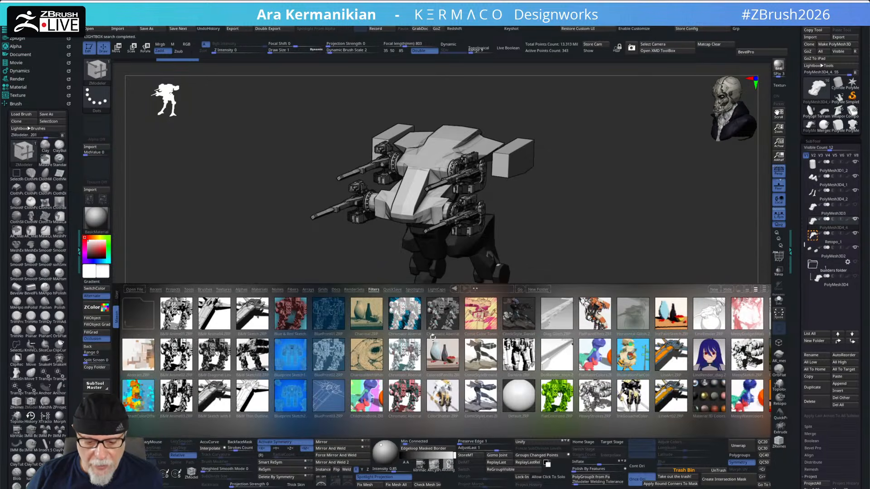
pyautogui.doubleClick(439, 311)
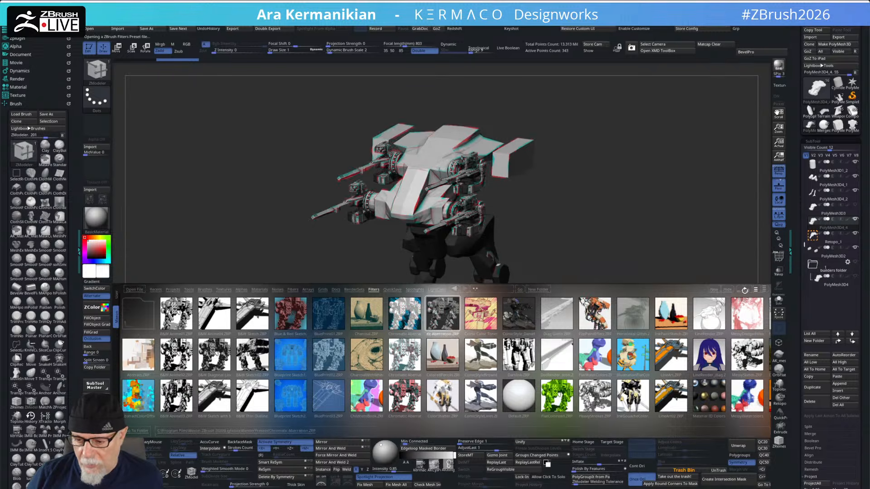
# Step: Shrink LightBox to two rows, frame the whole mech above it and try the comic-style and glitch filter presets
pyautogui.click(748, 290)
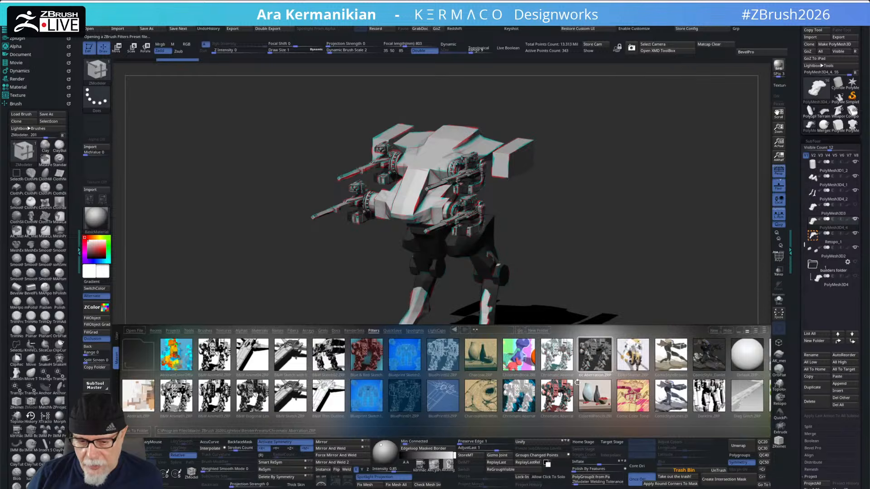
pyautogui.keyDown('alt'); pyautogui.moveTo(658, 246); pyautogui.dragTo(674, 194); pyautogui.keyUp('alt')
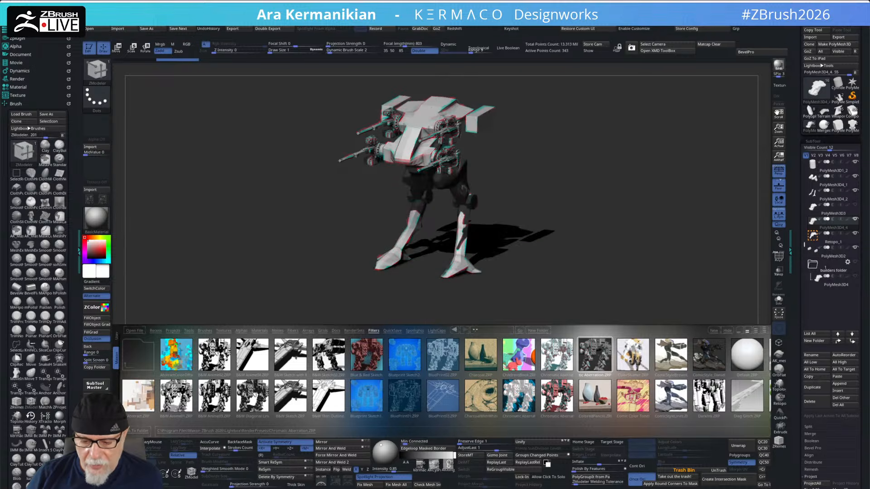
pyautogui.doubleClick(666, 399)
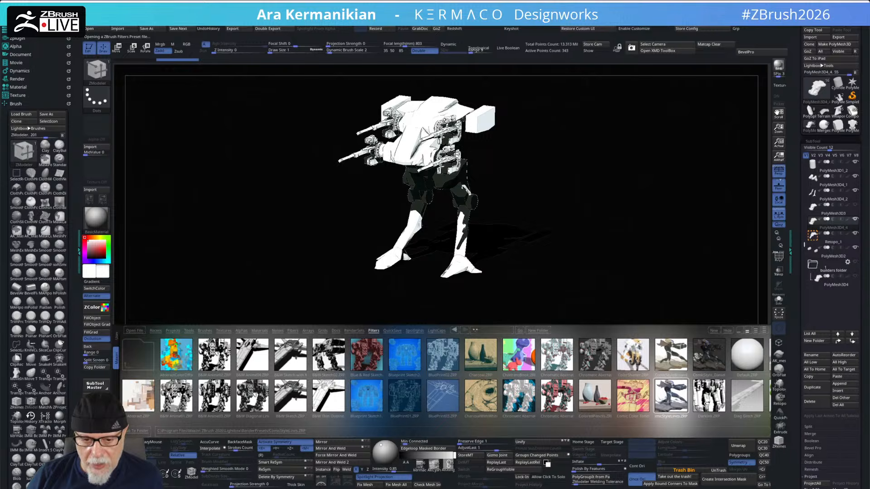
pyautogui.doubleClick(738, 396)
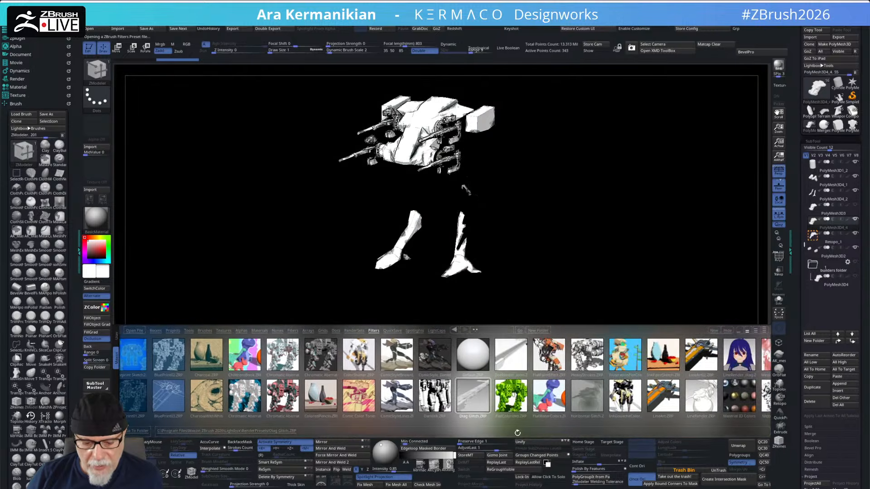
# Step: Try the heavy strokes and line render filter presets, and finish with the Zhelong_Ink preset from the end of the list
pyautogui.doubleClick(549, 362)
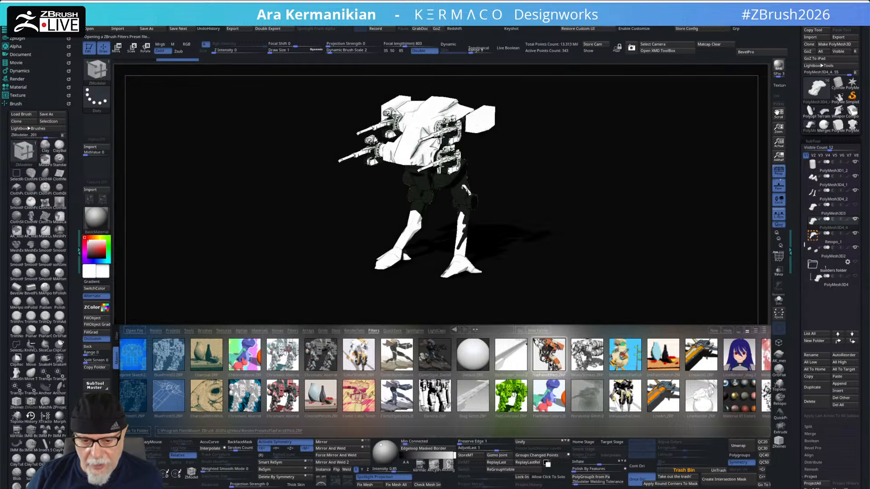
pyautogui.doubleClick(585, 354)
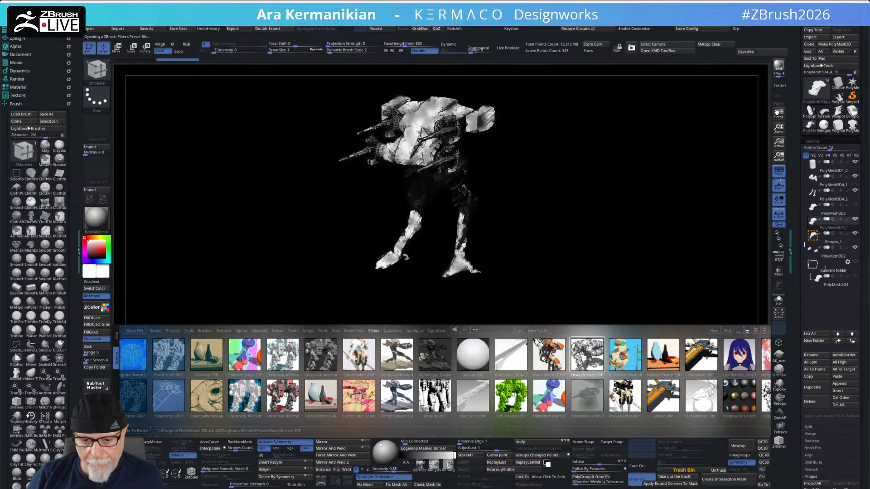
pyautogui.doubleClick(701, 391)
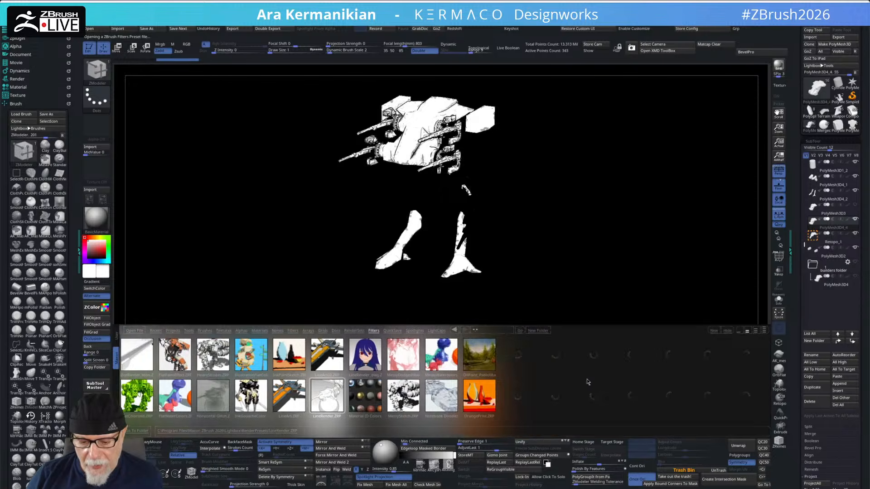
pyautogui.moveTo(695, 359); pyautogui.dragTo(629, 370)
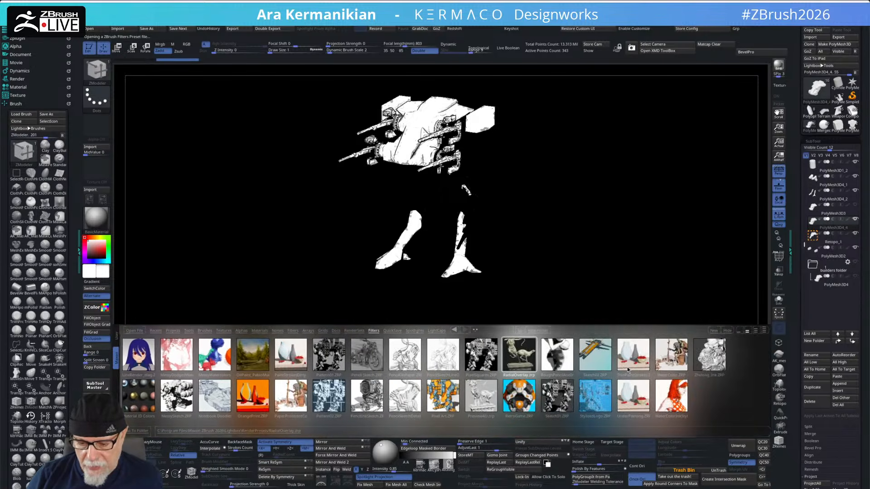
pyautogui.doubleClick(525, 353)
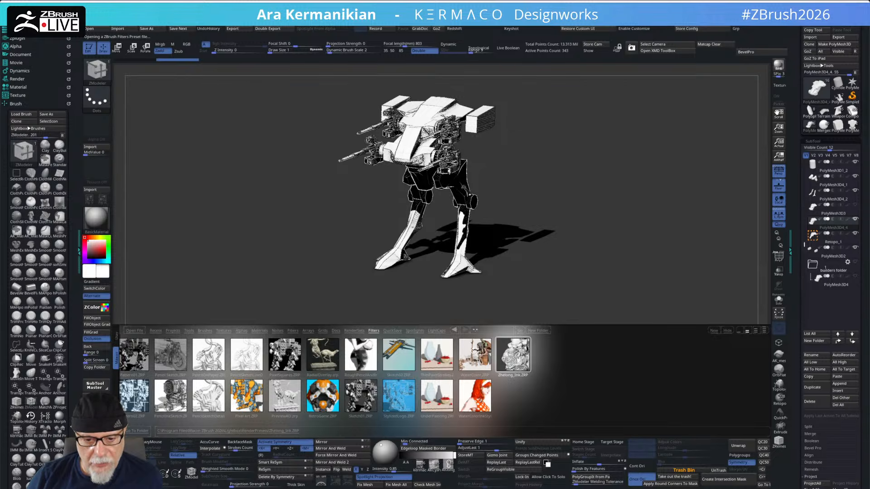
# Step: Turn the mech to a side view facing the opposite direction and render it with BPR
pyautogui.moveTo(350, 291)
pyautogui.mouseDown()
pyautogui.moveTo(551, 235)
pyautogui.moveTo(550, 249)
pyautogui.moveTo(581, 233)
pyautogui.moveTo(611, 243)
pyautogui.moveTo(622, 198)
pyautogui.moveTo(607, 206)
pyautogui.mouseUp()
pyautogui.moveTo(671, 152); pyautogui.dragTo(697, 133)
pyautogui.click(779, 67)
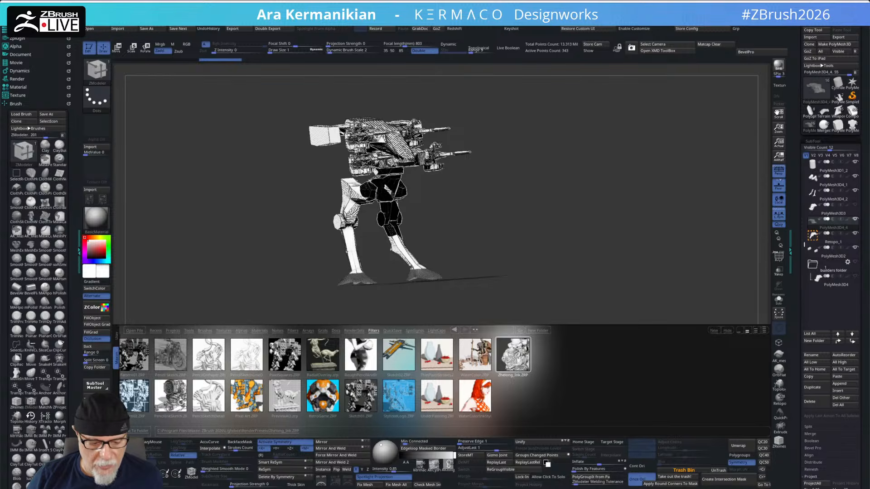
# Step: Try the pencil sketch, blueprint grid and green flat-color filter presets on the side-view render
pyautogui.click(173, 361)
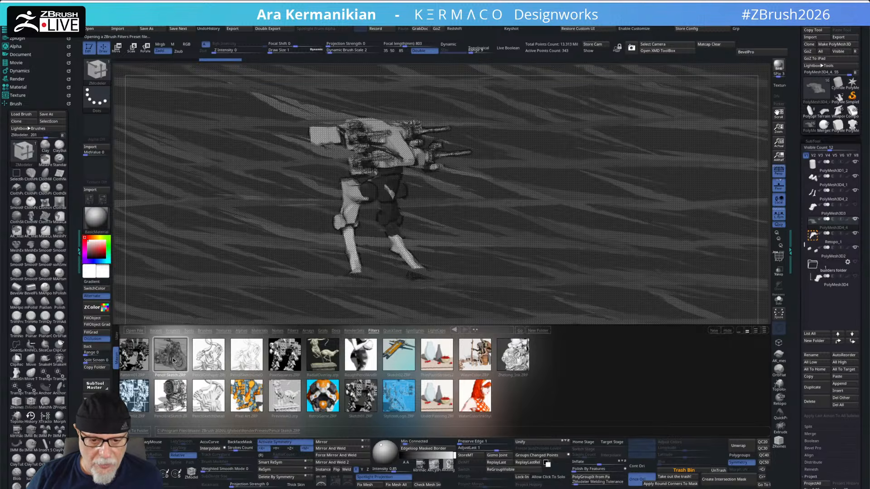
pyautogui.click(138, 385)
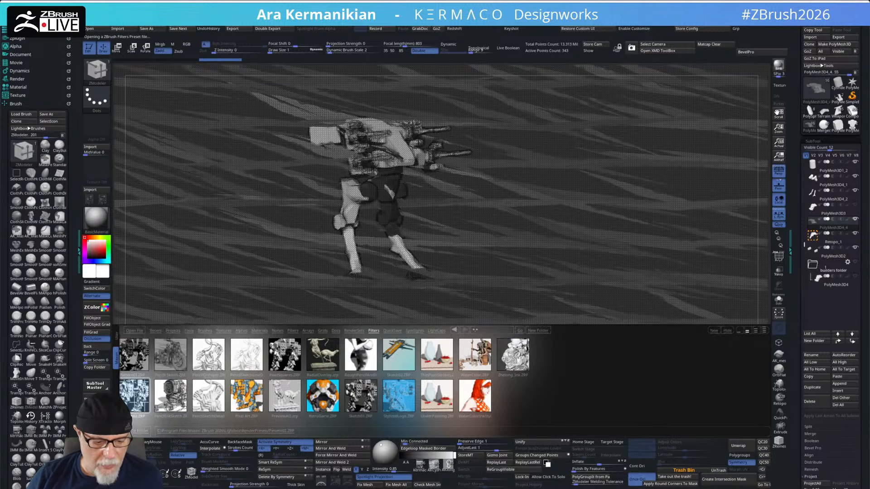
pyautogui.scroll(10, 231, 388)
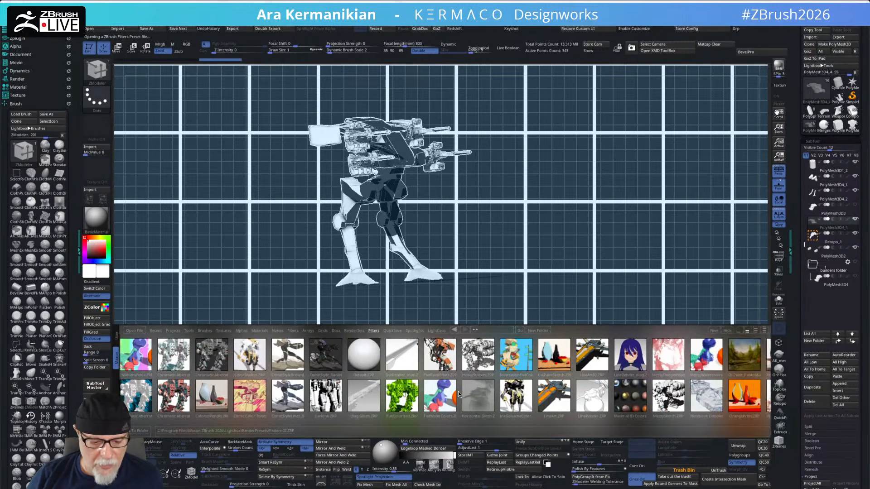
pyautogui.click(434, 394)
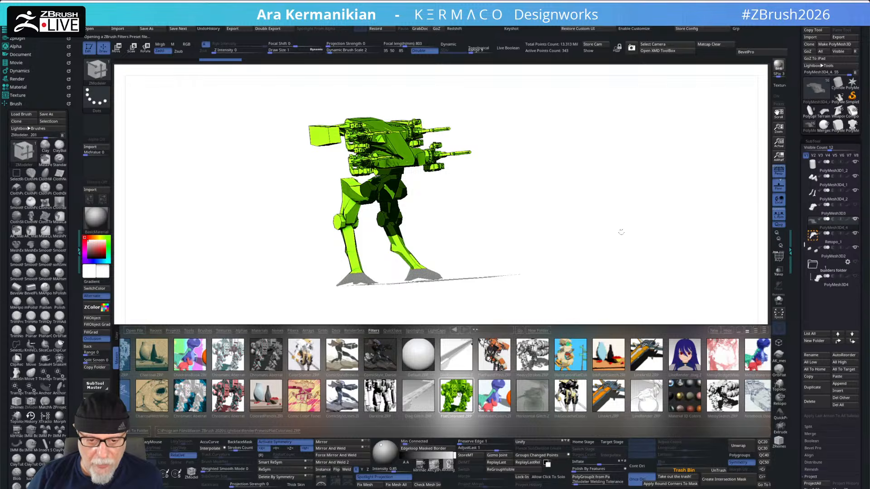
# Step: Turn the mech back to a front three-quarter view and choose the Charcoal filter preset
pyautogui.moveTo(619, 225); pyautogui.dragTo(753, 131)
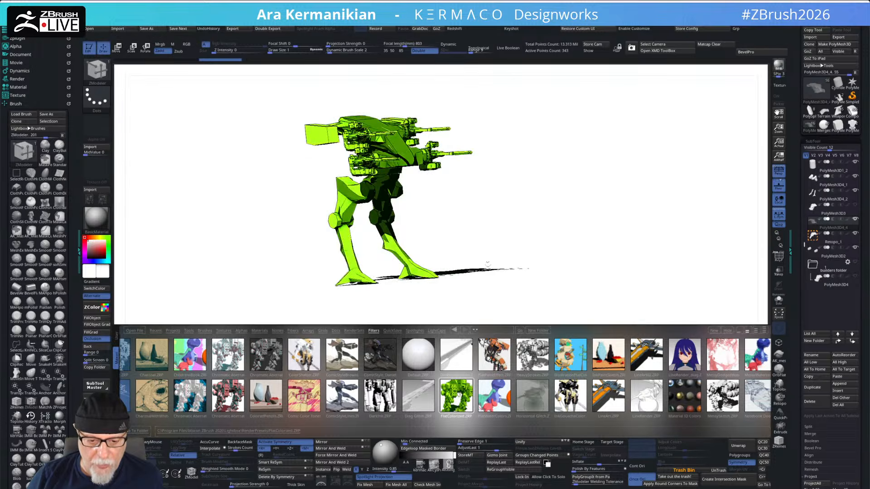
pyautogui.moveTo(552, 238); pyautogui.dragTo(522, 240)
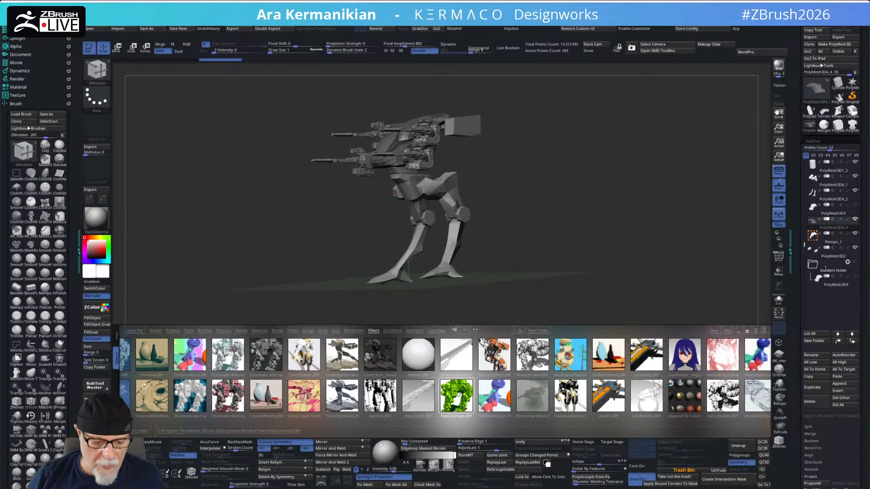
pyautogui.moveTo(163, 377); pyautogui.dragTo(435, 408)
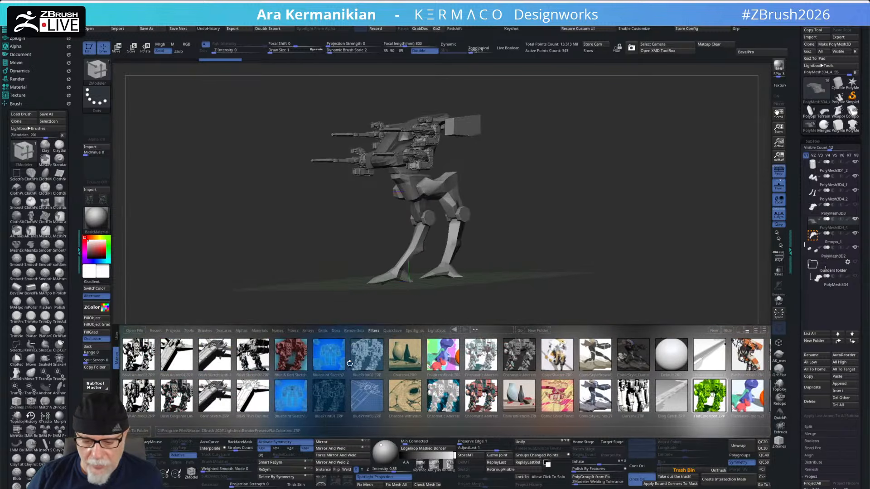
pyautogui.doubleClick(410, 364)
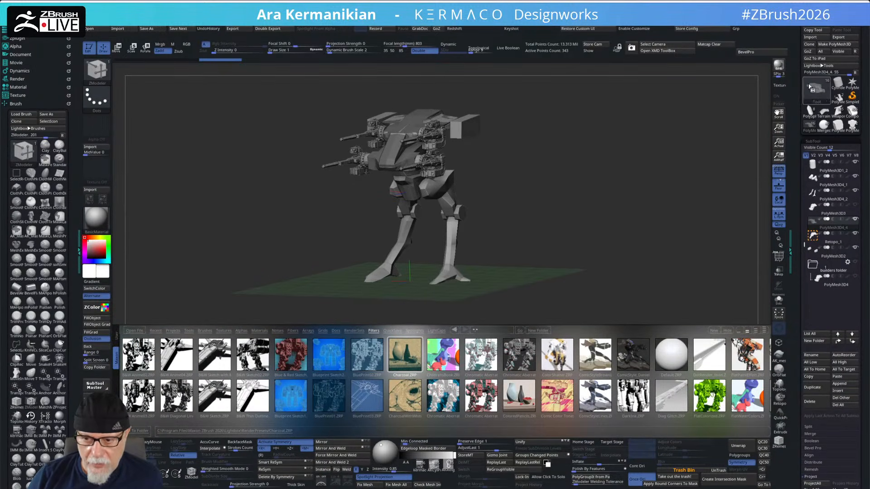
# Step: Try the second charcoal preset, a blueprint preset and the black-and-white thin outline preset on the three-quarter render
pyautogui.doubleClick(403, 402)
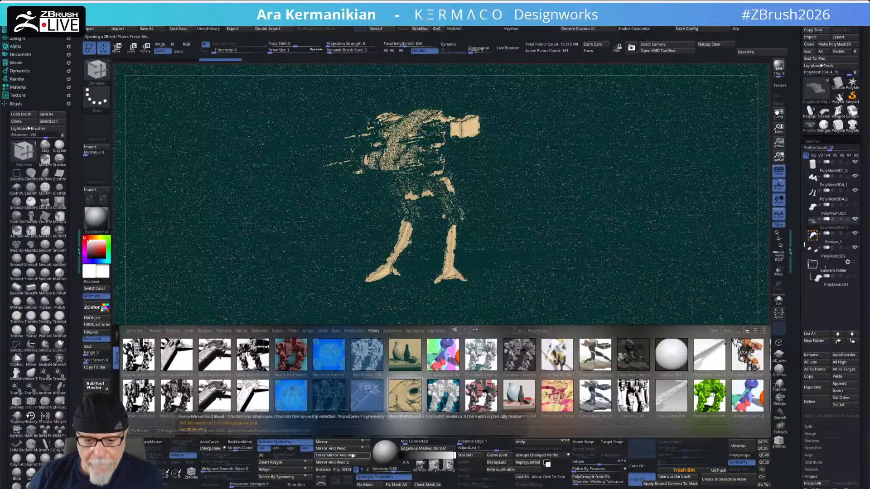
pyautogui.doubleClick(329, 398)
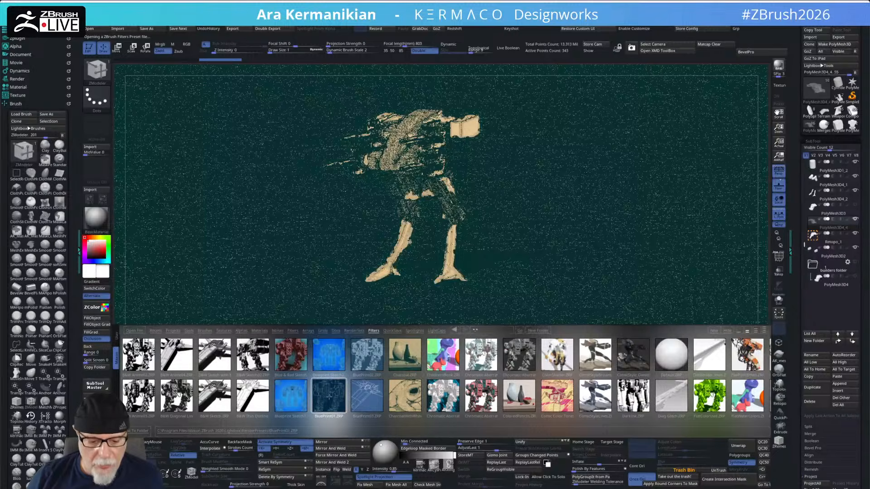
pyautogui.doubleClick(221, 397)
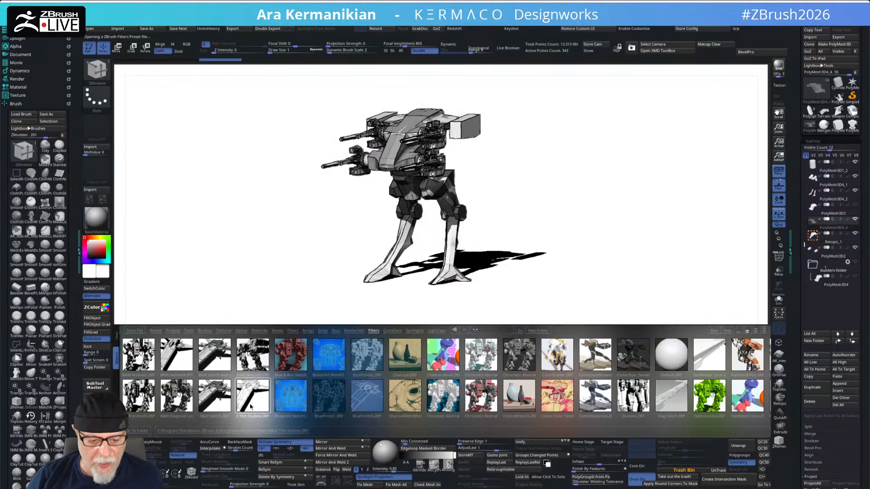
# Step: Compare several black-and-white halftone and anime filter presets on the mech render
pyautogui.doubleClick(253, 361)
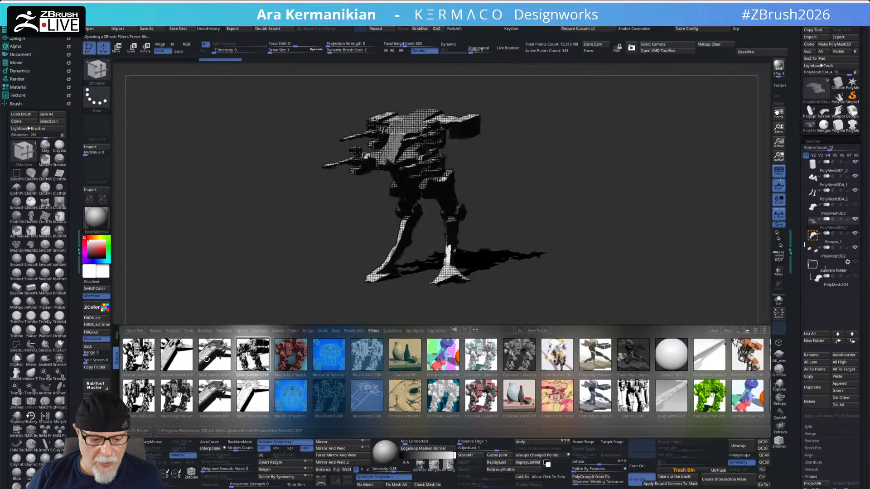
pyautogui.doubleClick(207, 359)
pyautogui.doubleClick(167, 400)
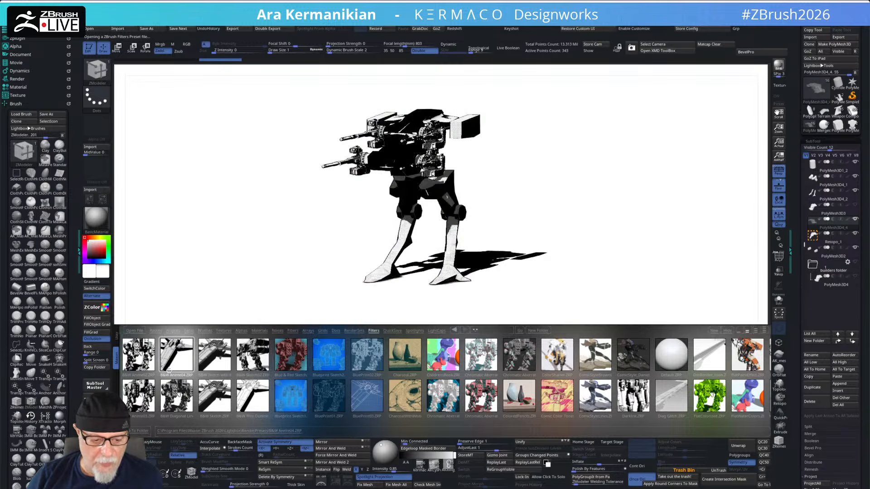
pyautogui.doubleClick(148, 398)
# Step: Open the folder holding four character filter presets and try each of them, ending with the blue pencil material one
pyautogui.moveTo(160, 361); pyautogui.dragTo(223, 369)
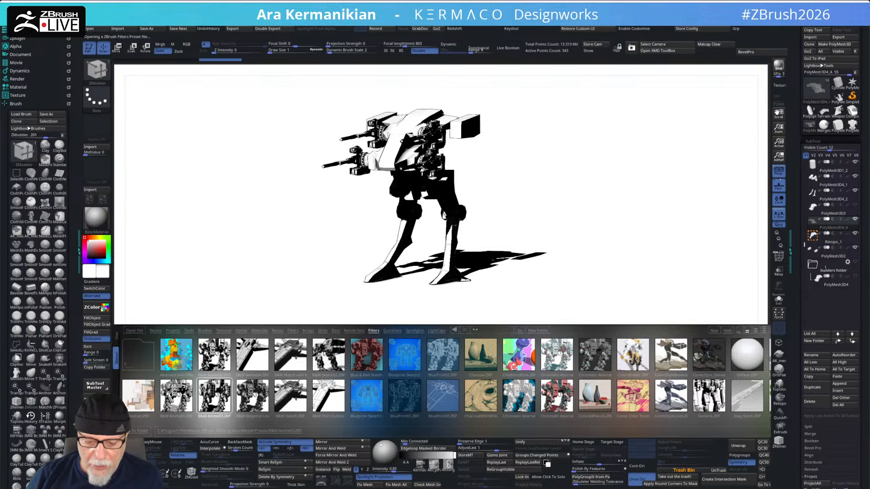
pyautogui.moveTo(493, 360); pyautogui.dragTo(319, 380)
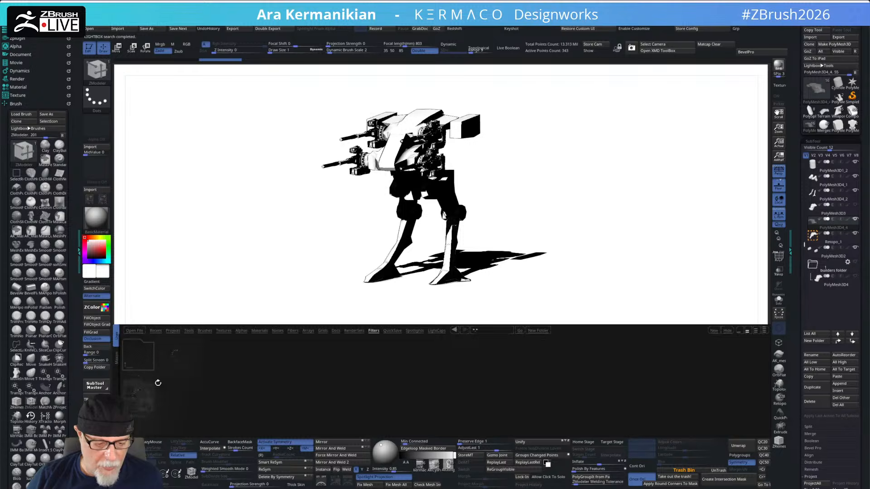
pyautogui.click(182, 363)
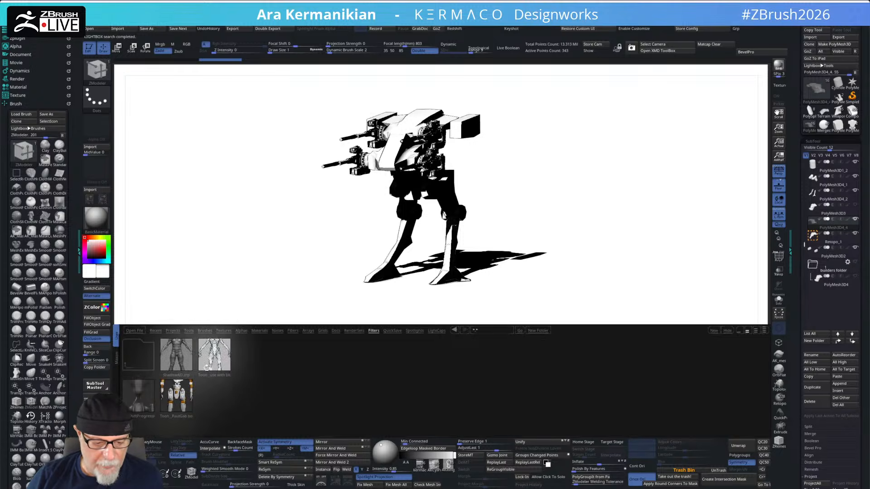
pyautogui.doubleClick(174, 401)
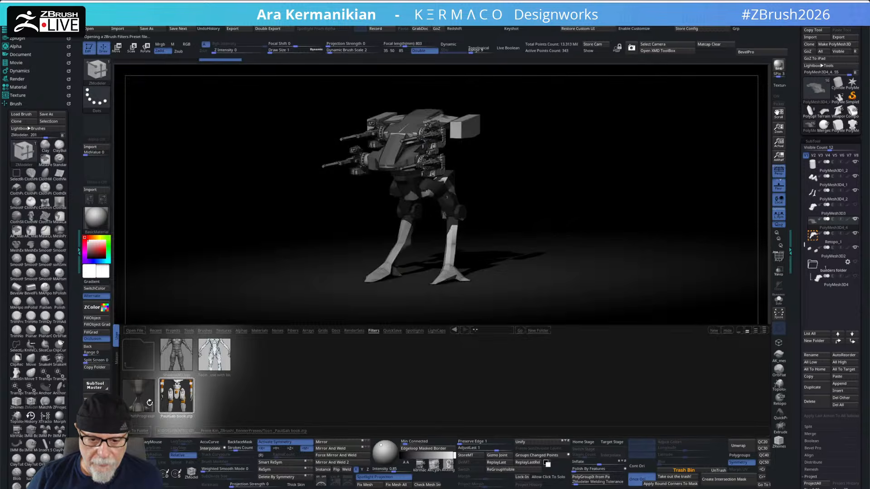
pyautogui.doubleClick(139, 395)
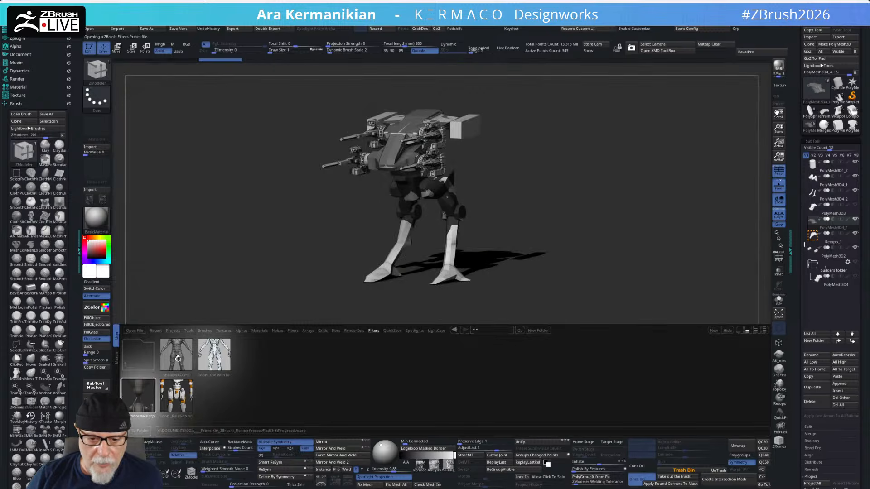
pyautogui.doubleClick(177, 360)
pyautogui.doubleClick(212, 364)
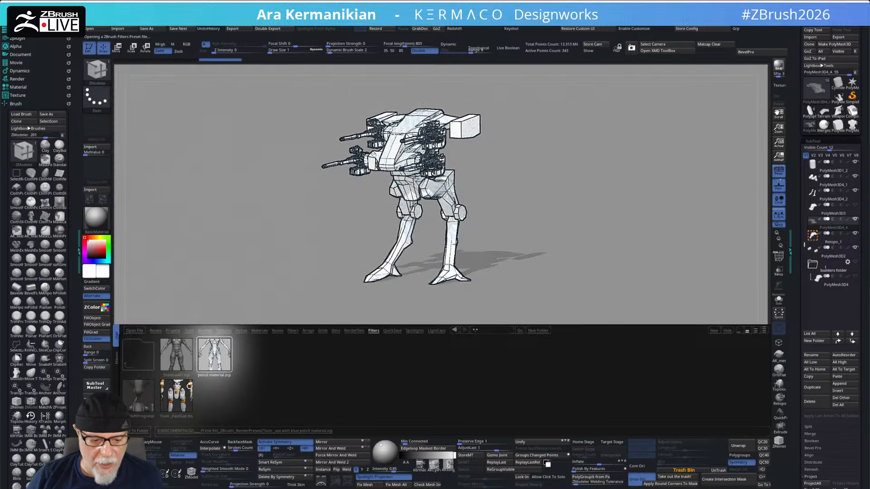
# Step: Leave this filter folder, open the larger preset collection and try its first two sketch-style presets
pyautogui.click(456, 330)
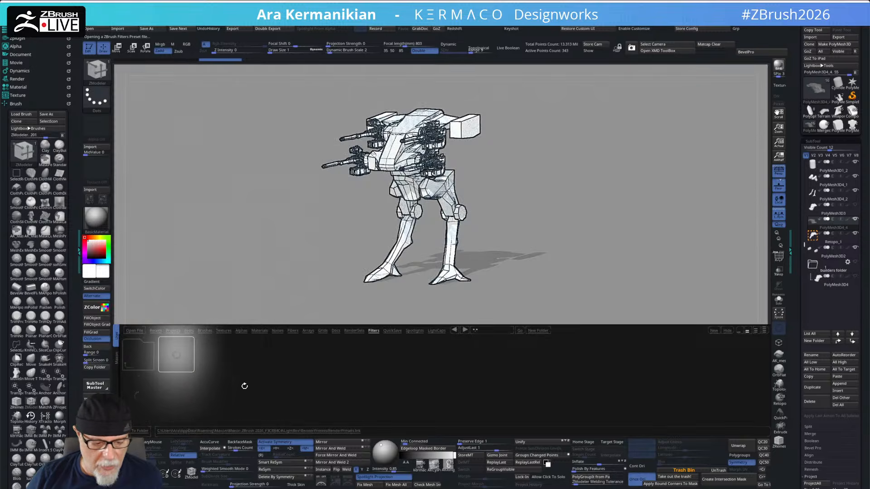
pyautogui.click(131, 395)
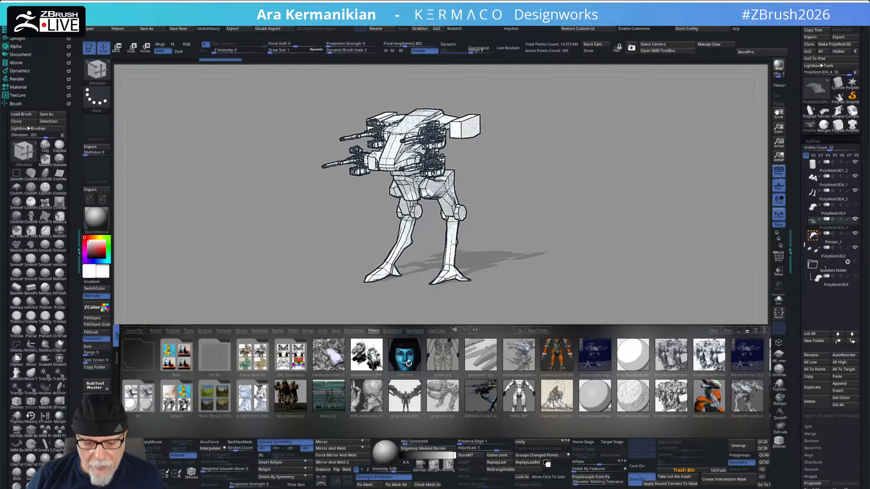
pyautogui.doubleClick(366, 355)
pyautogui.doubleClick(329, 354)
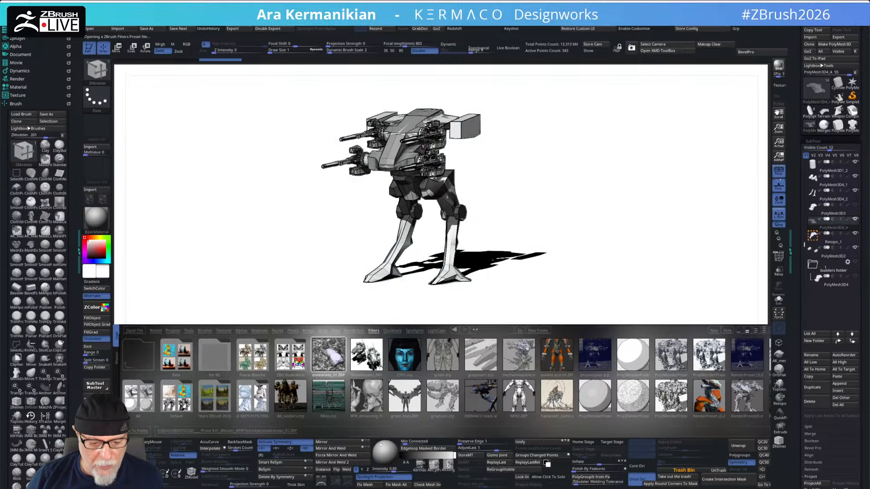
# Step: Try the AK_soldiers preset and apply the dark navy render presets to the mech
pyautogui.doubleClick(291, 393)
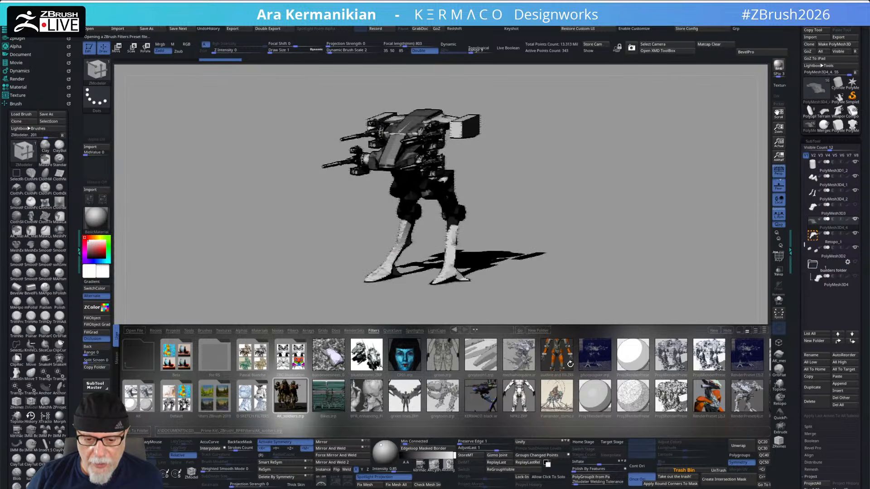
pyautogui.doubleClick(602, 362)
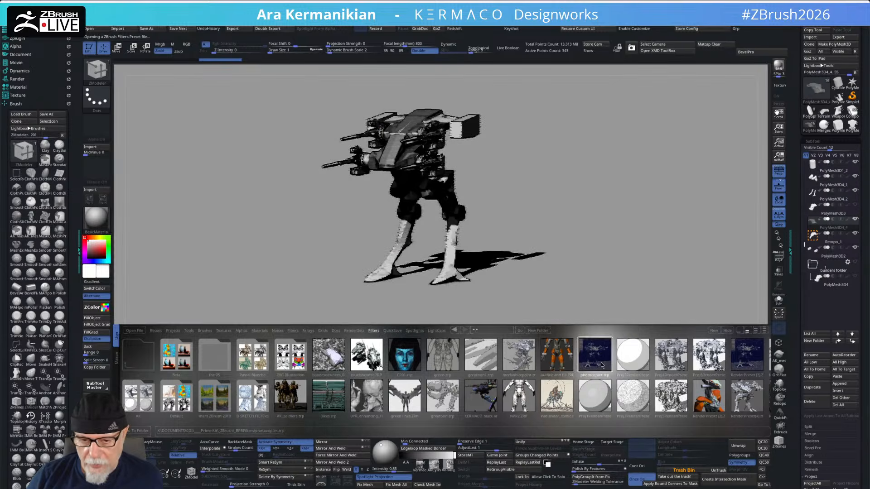
pyautogui.doubleClick(741, 357)
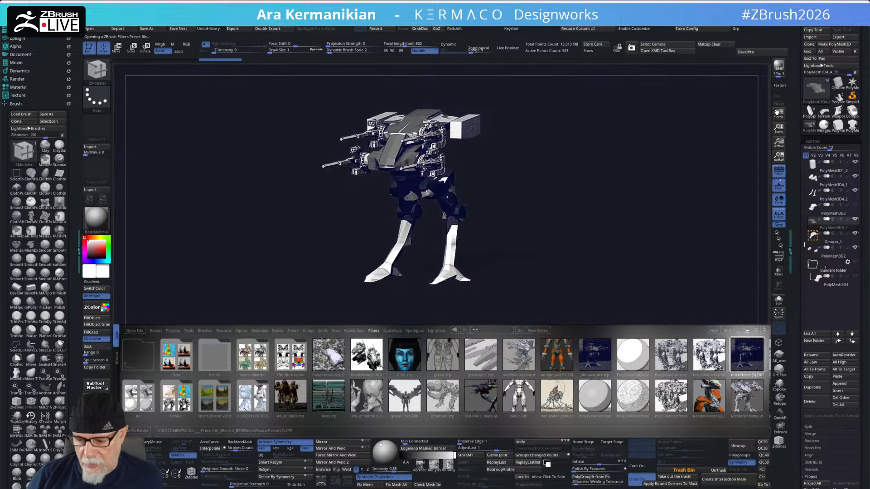
# Step: Apply the render preset with the dark grey background and render the mech from a slightly different viewing angle
pyautogui.doubleClick(741, 404)
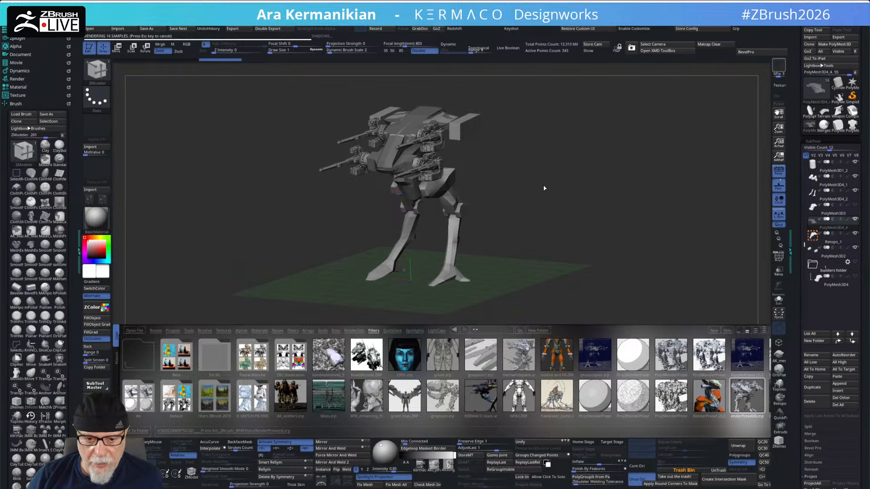
pyautogui.hotkey('shift', 'r')
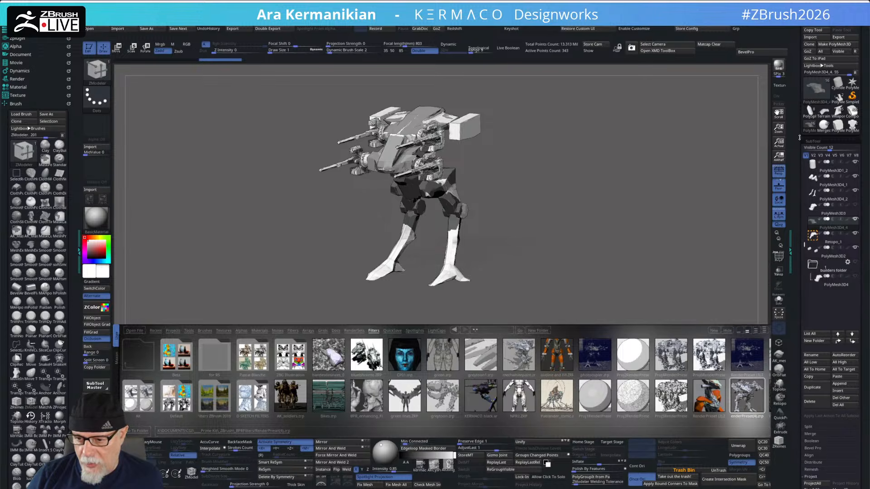
pyautogui.moveTo(602, 246); pyautogui.dragTo(603, 253)
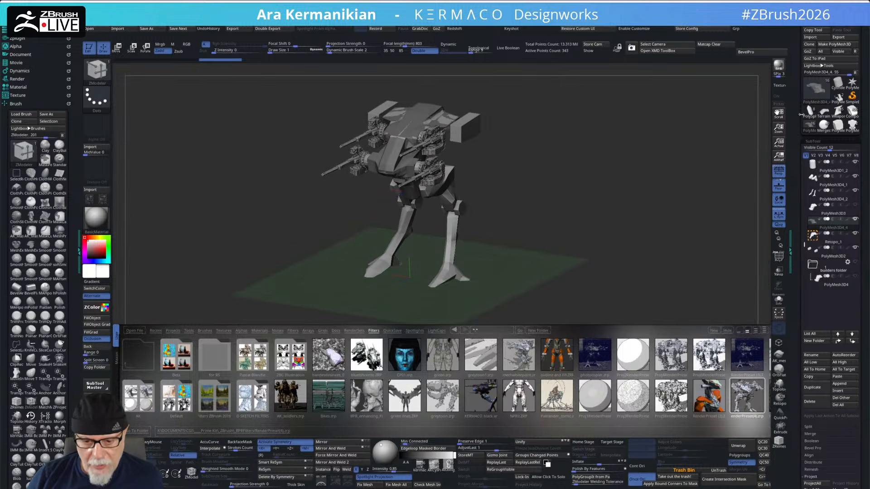
pyautogui.click(780, 66)
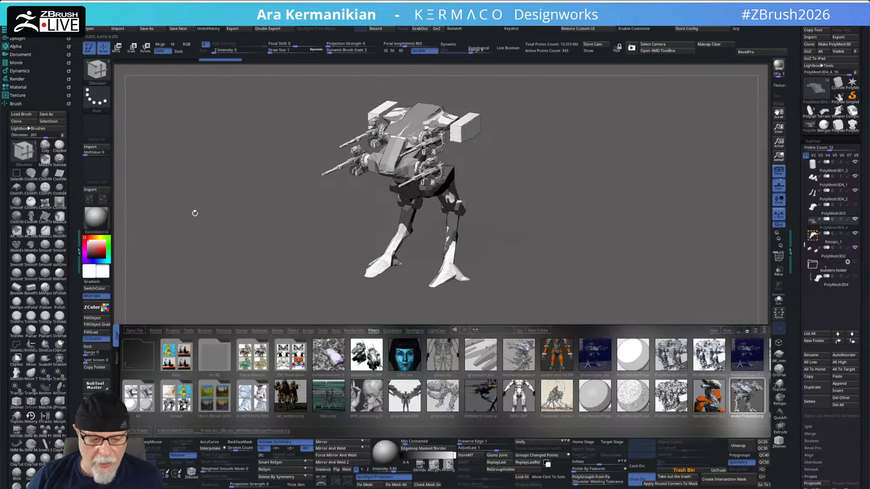
# Step: Set the canvas background colour to a near-white grey and render the mech from two viewing angles
pyautogui.click(102, 348)
pyautogui.moveTo(102, 347); pyautogui.dragTo(449, 460)
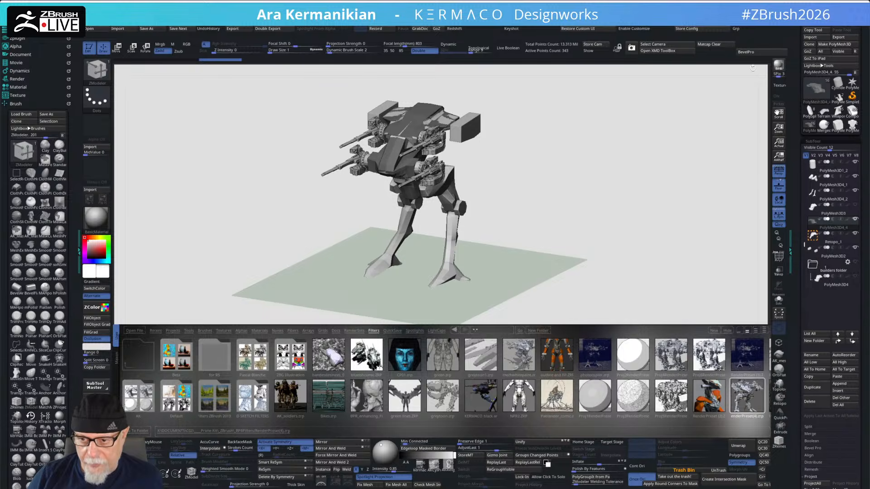
pyautogui.click(778, 66)
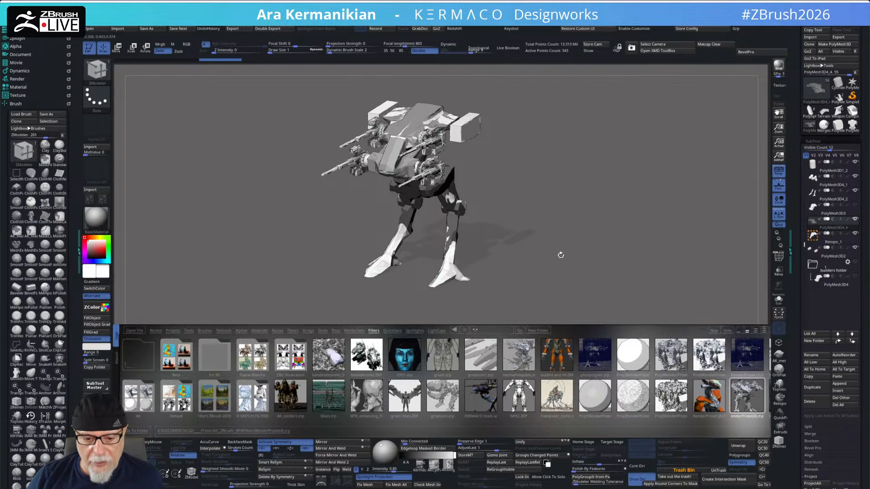
pyautogui.moveTo(573, 274); pyautogui.dragTo(612, 269)
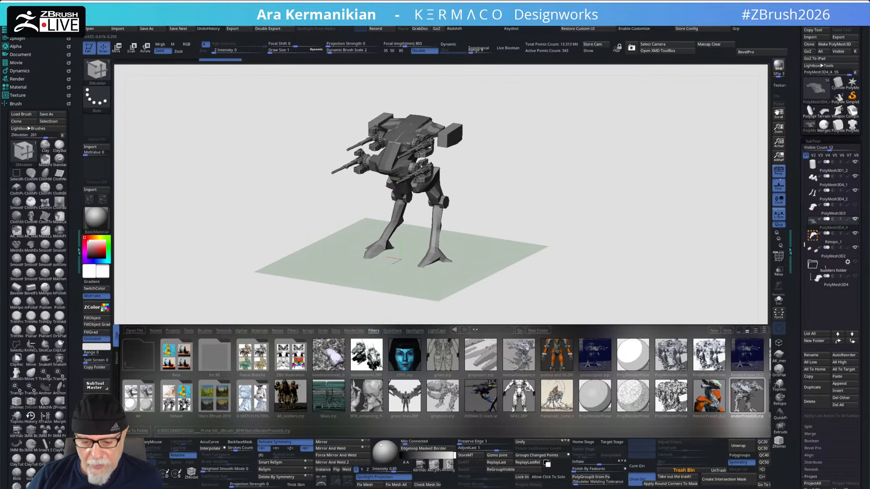
pyautogui.click(778, 66)
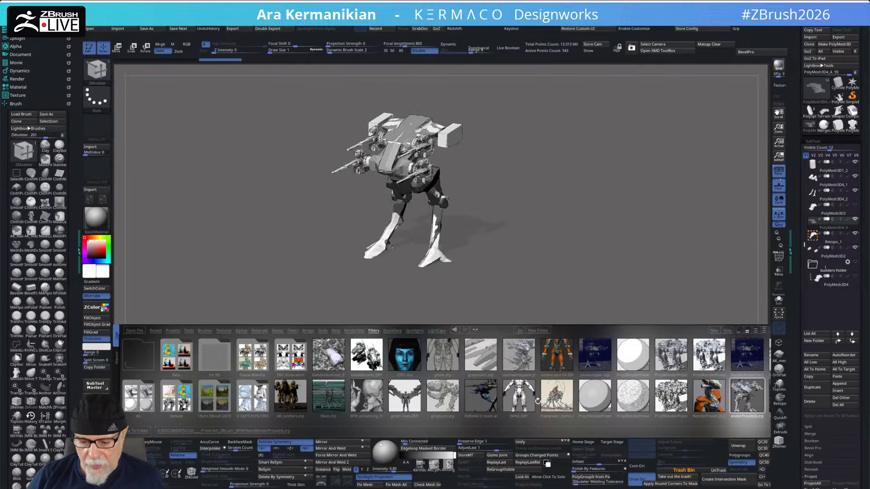
# Step: Compare the comic-style preset and a black-and-white sketch preset on the mech, then return to the grey-background preset
pyautogui.doubleClick(557, 396)
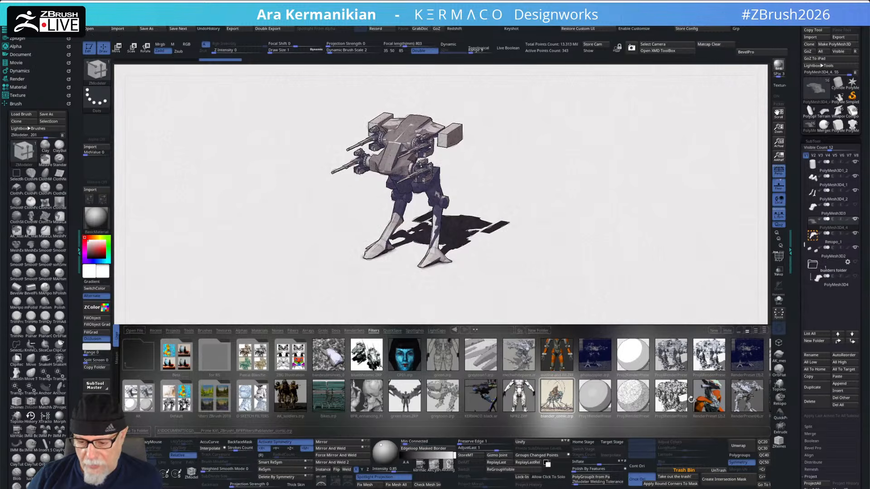
pyautogui.doubleClick(675, 398)
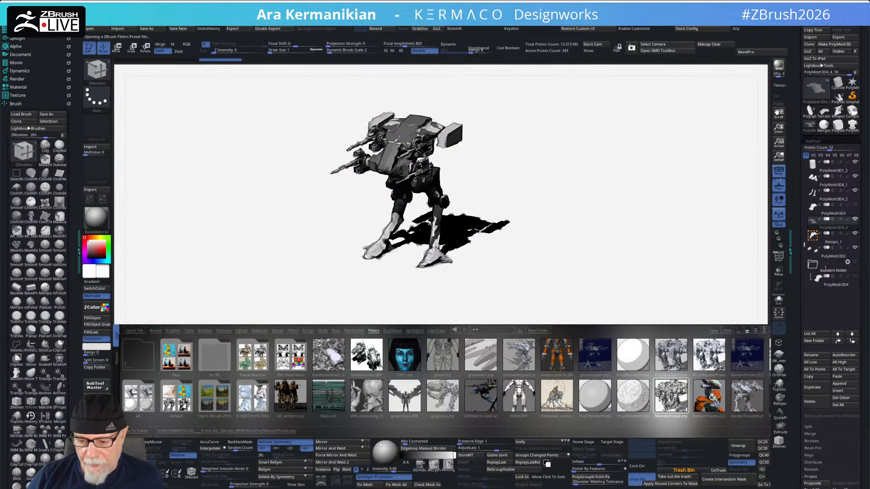
pyautogui.doubleClick(745, 393)
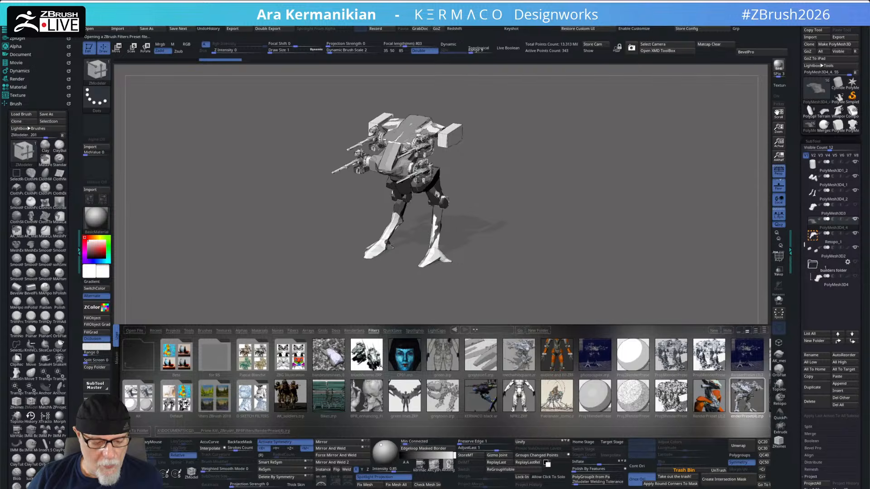
# Step: Open the folder of FILTER_PB presets and try the soy, sketch, rust and fax ones on the mech
pyautogui.click(252, 358)
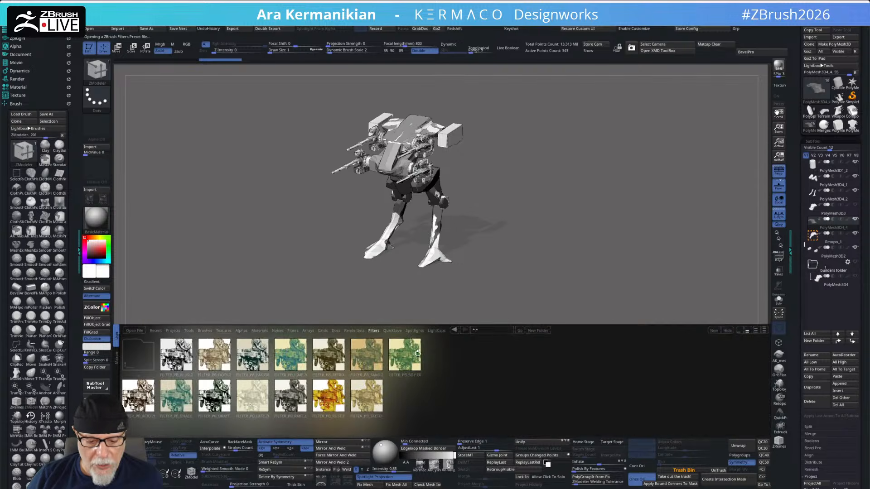
pyautogui.doubleClick(389, 363)
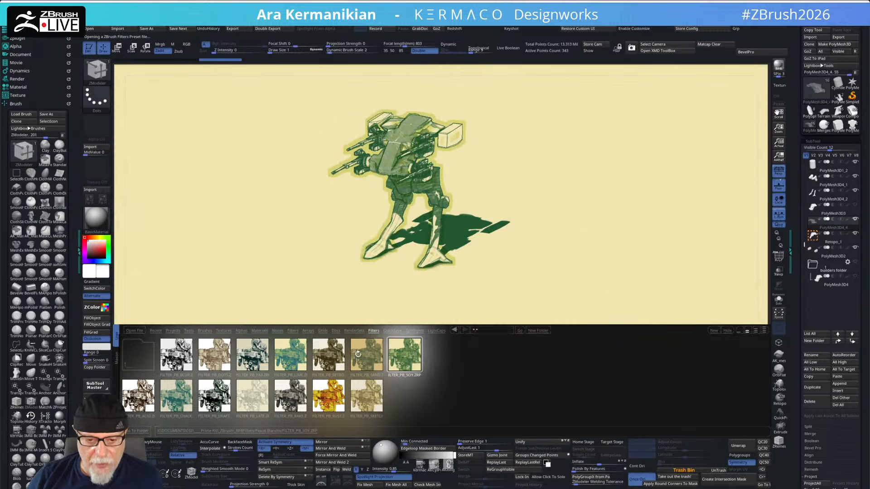
pyautogui.doubleClick(352, 403)
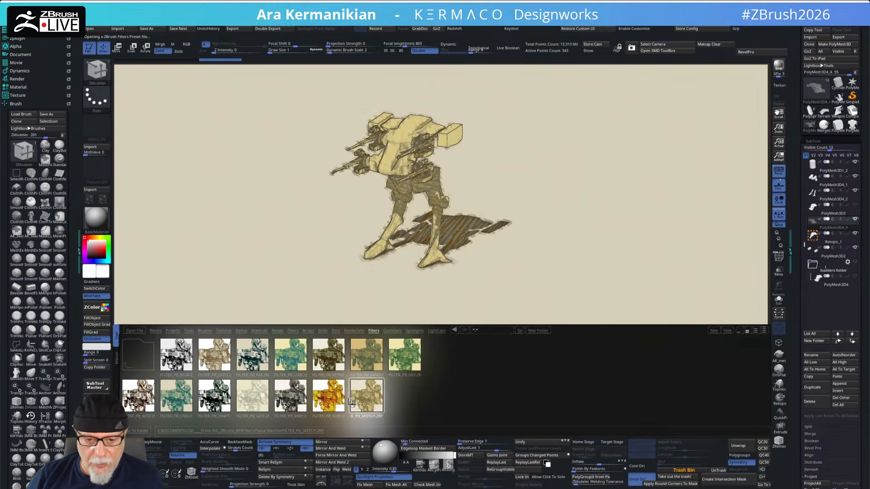
pyautogui.doubleClick(324, 397)
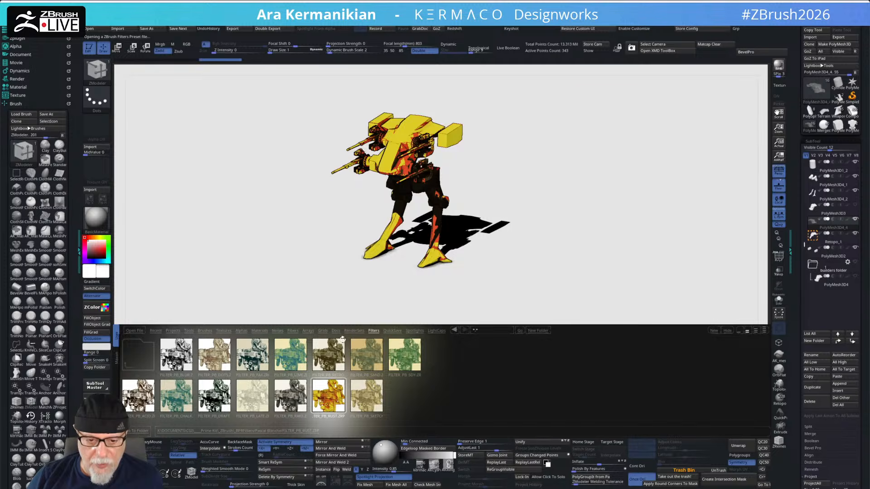
pyautogui.doubleClick(258, 357)
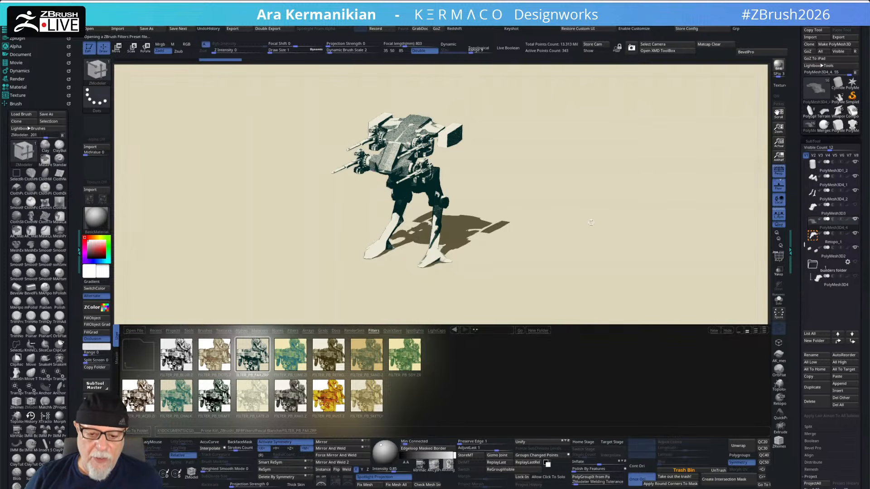
# Step: Render the mech with the fax filter in a closer view and from its opposite side
pyautogui.click(618, 217)
pyautogui.click(775, 68)
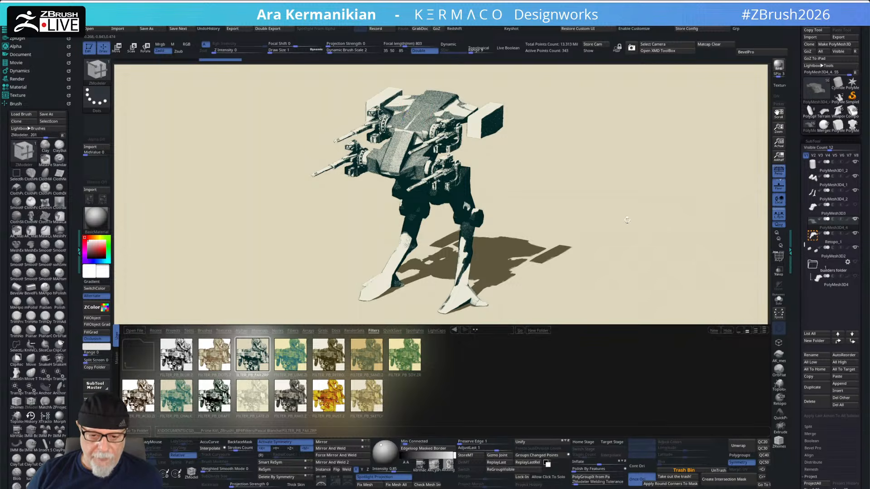
pyautogui.moveTo(651, 201); pyautogui.dragTo(676, 180)
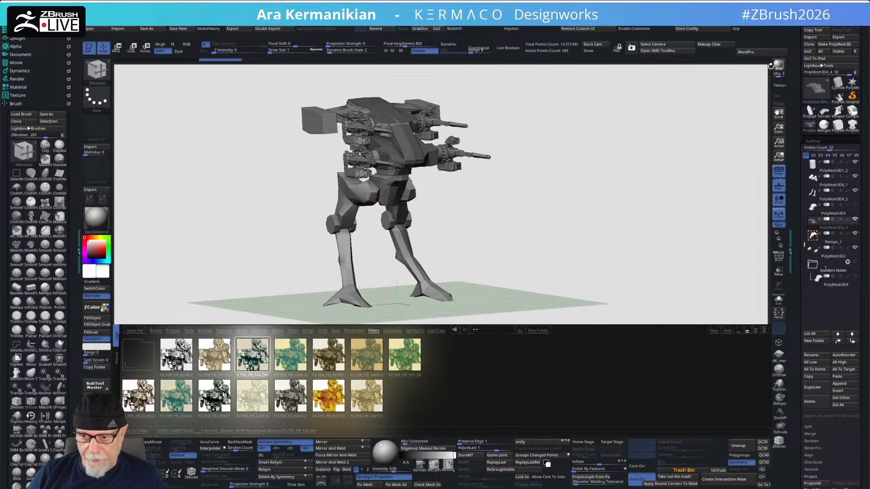
pyautogui.click(780, 66)
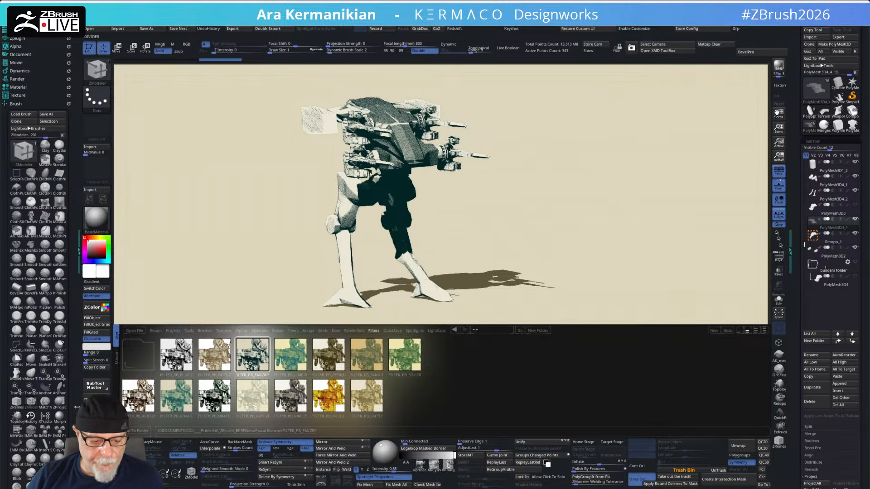
# Step: Try the chalk and acid filter presets, end on the teal chalk one and return to the main filter collection
pyautogui.click(177, 384)
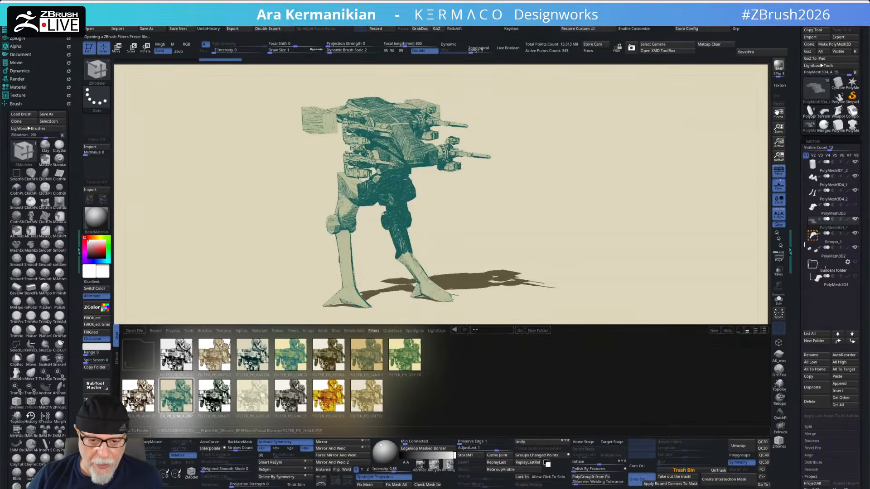
pyautogui.click(138, 400)
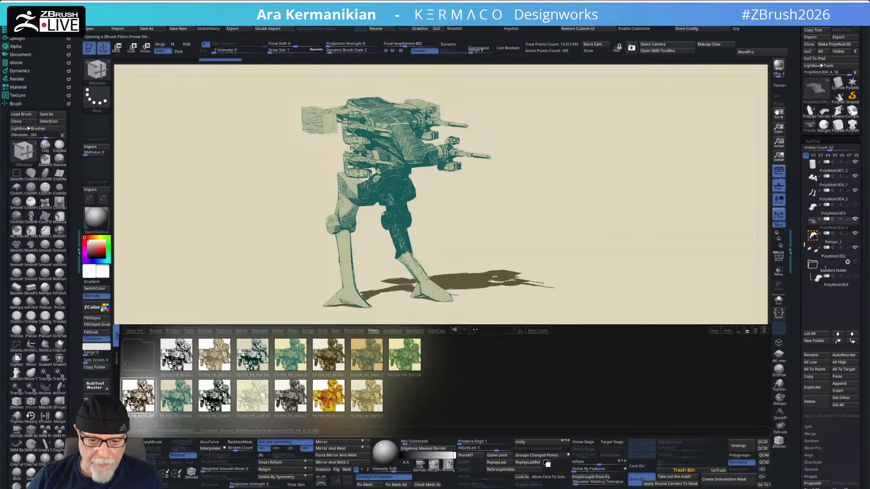
pyautogui.click(166, 391)
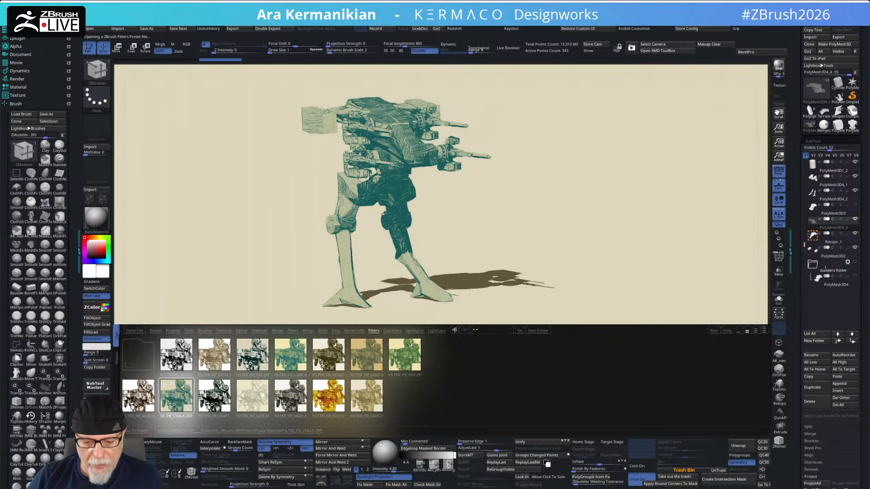
pyautogui.click(455, 330)
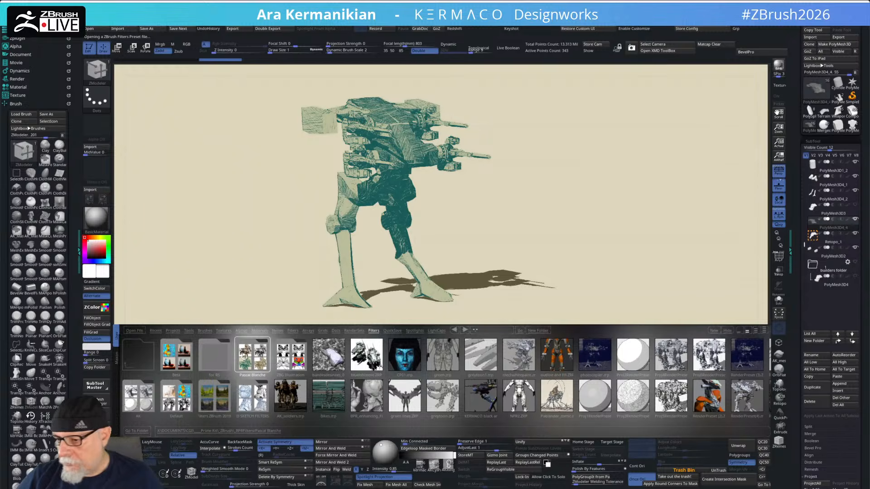
# Step: Try the teal-thumbnail, grey-background and dark navy presets on the mech, ending with a white-background pencil-sketch preset
pyautogui.doubleClick(334, 398)
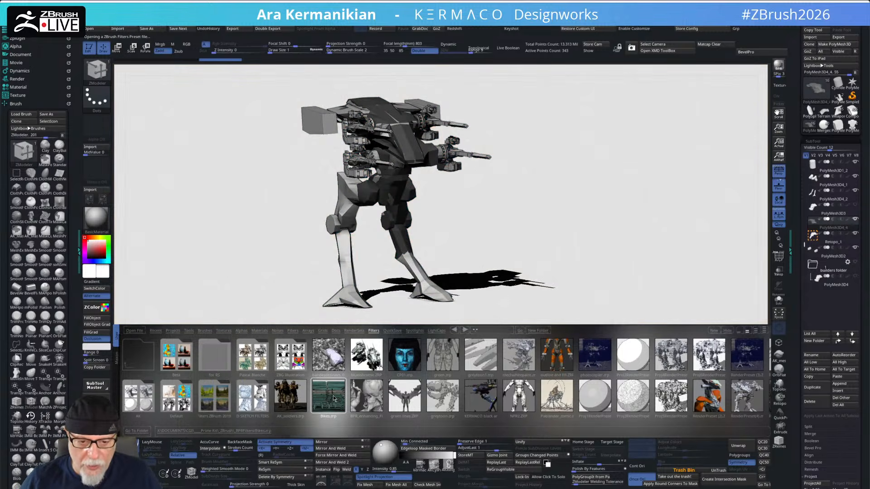
pyautogui.click(745, 395)
pyautogui.doubleClick(746, 395)
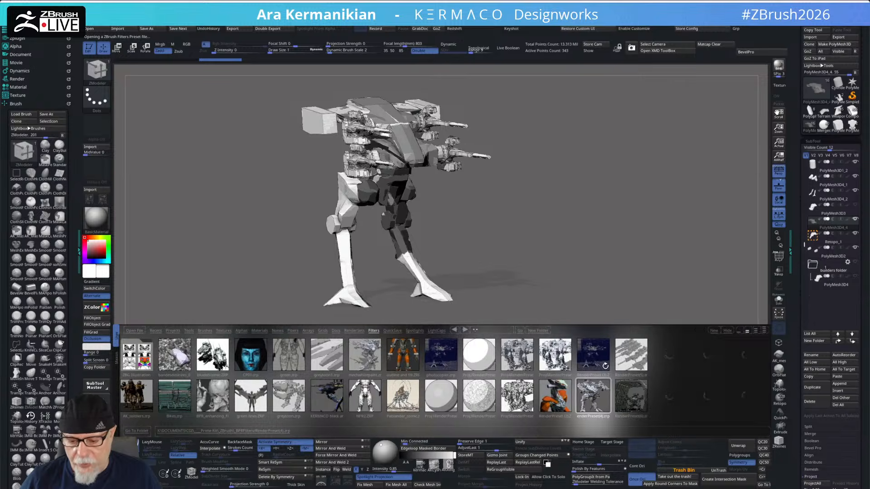
pyautogui.doubleClick(595, 357)
pyautogui.doubleClick(630, 358)
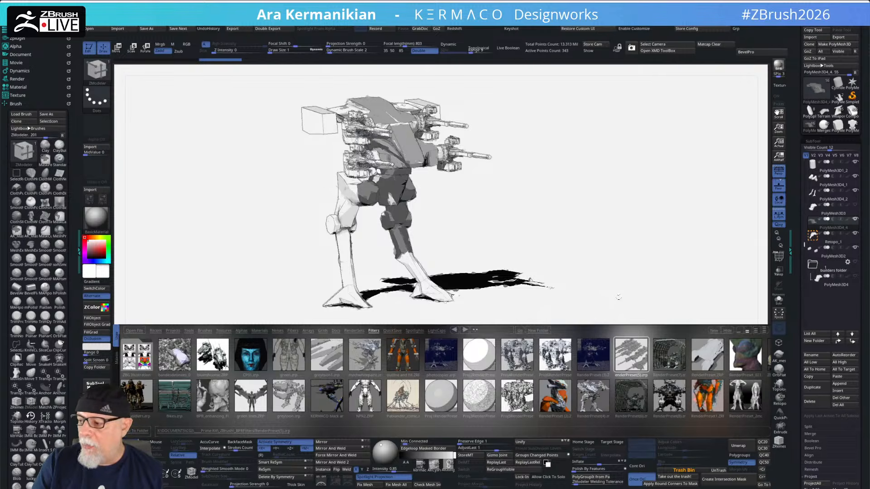
pyautogui.moveTo(833, 195)
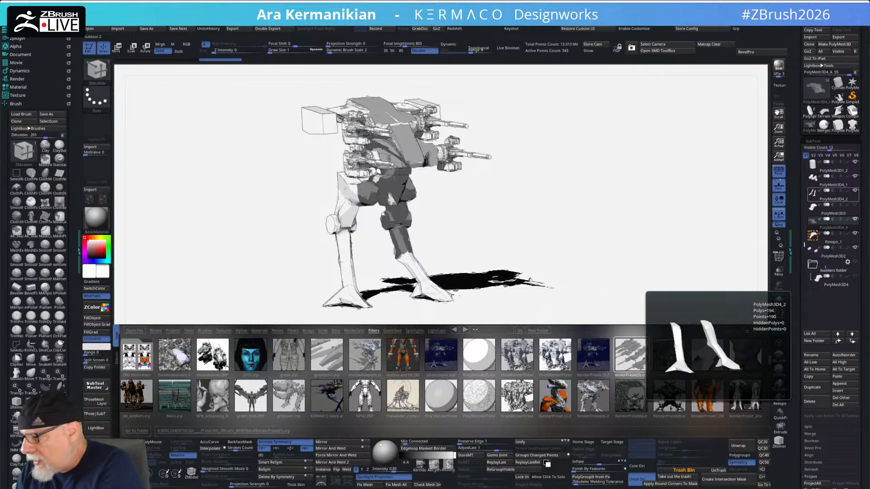